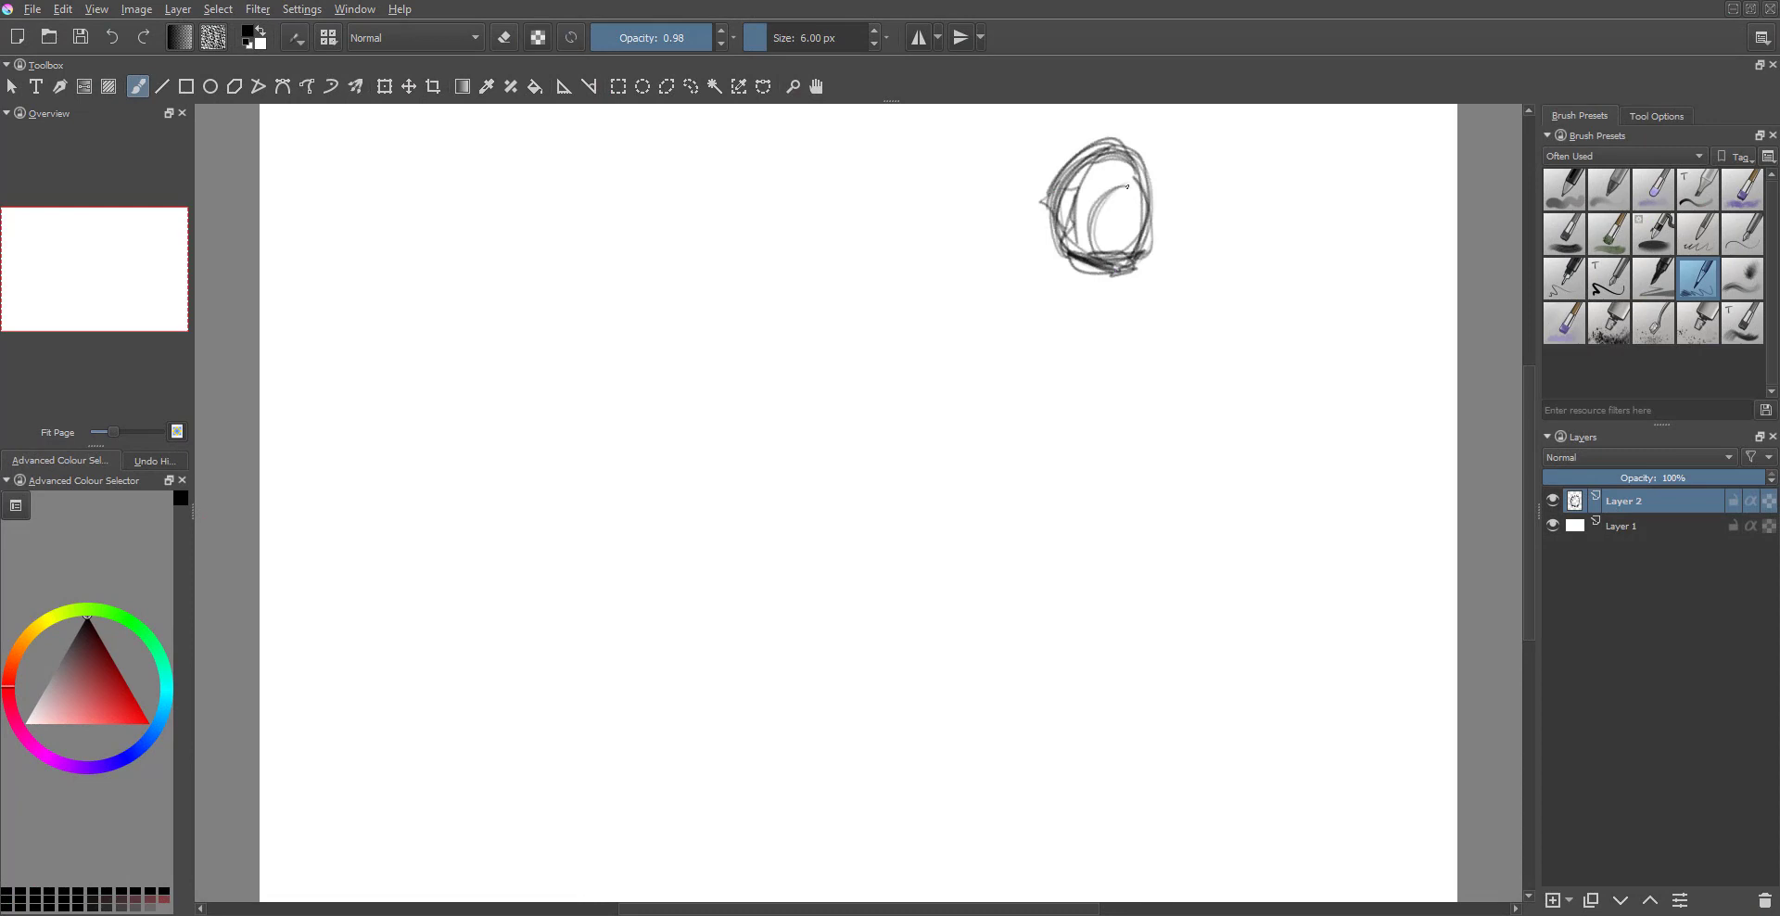
- Sketch a long pointed beak, a dark eye and the neck and shoulder line on the head
left_click_drag(1150, 171, 1259, 271)
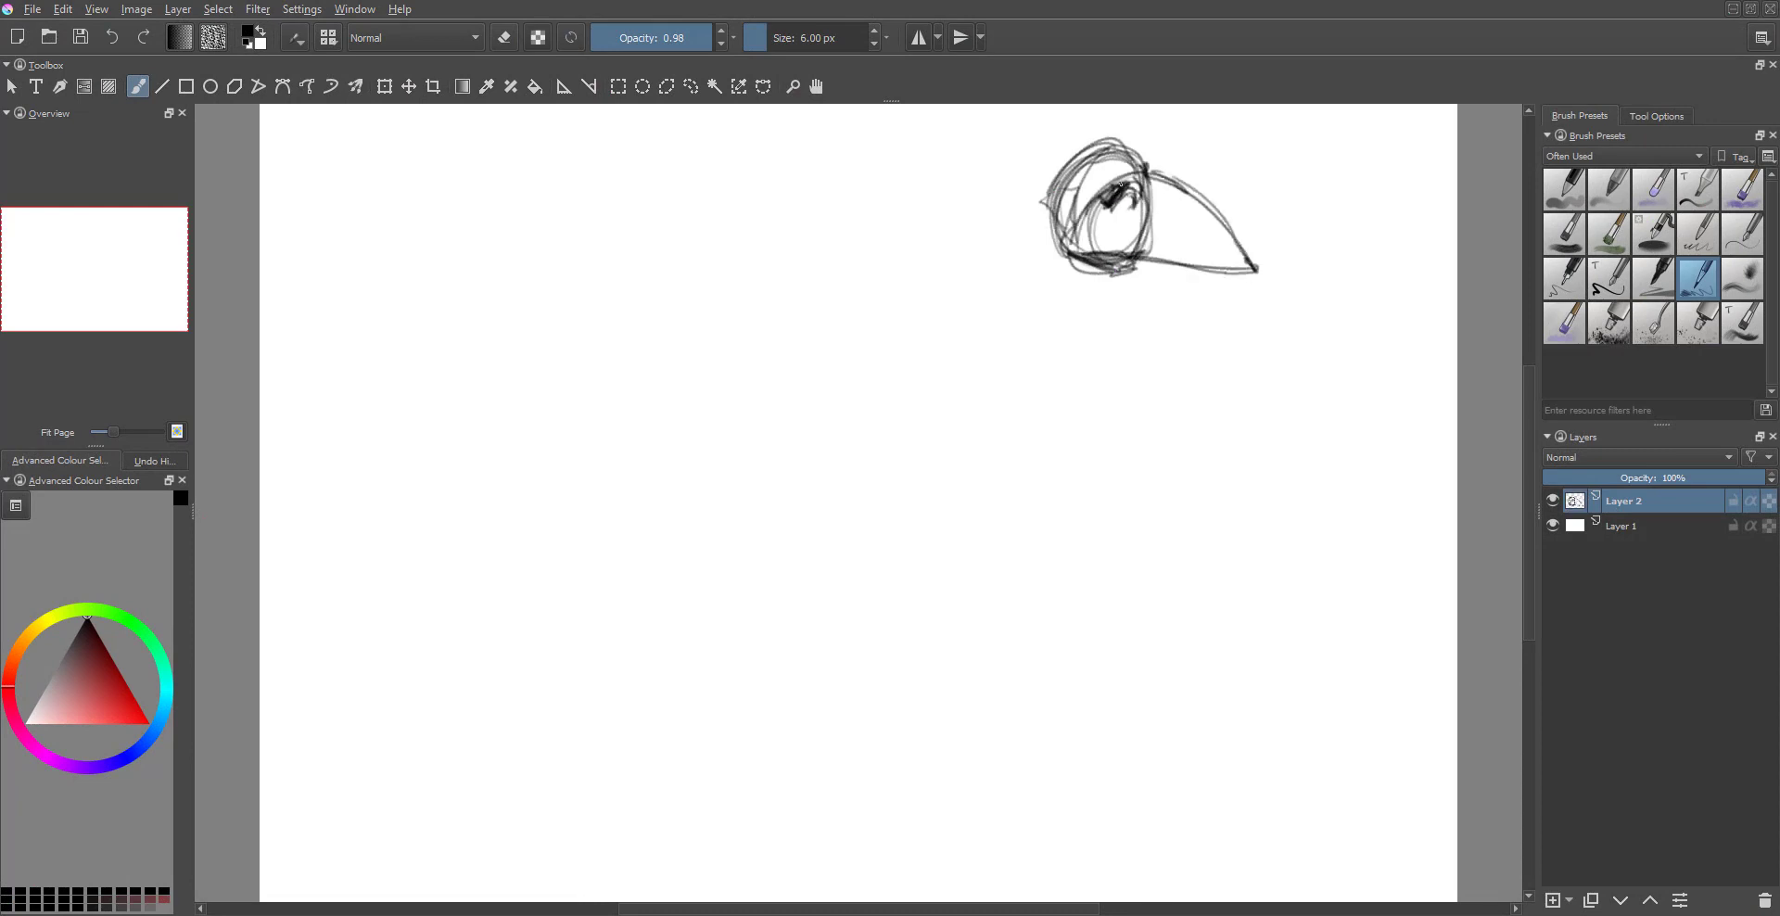
left_click_drag(1120, 182, 1082, 224)
left_click_drag(997, 339, 1173, 343)
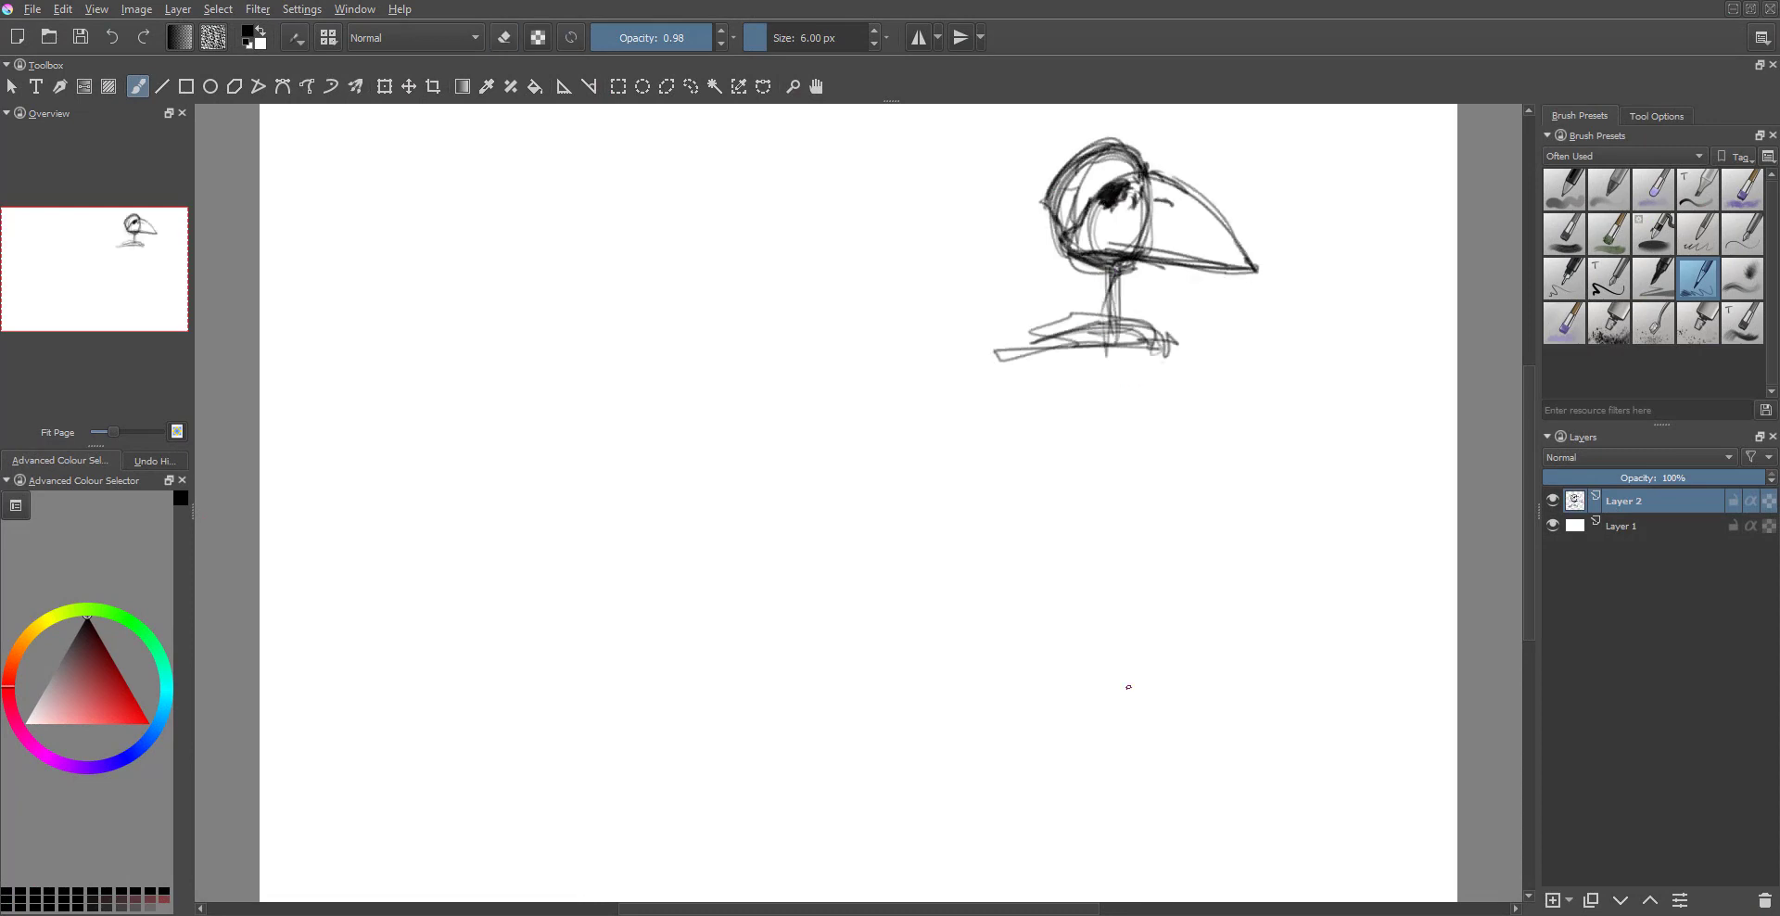
- Rough in the standing figure's spine, an oval for the hips and the two legs below the shoulders
left_click_drag(1117, 242, 1170, 751)
left_click_drag(1057, 538, 1193, 543)
left_click_drag(1011, 278, 1094, 862)
- Mirror the canvas view, lasso the body below the shoulders and reposition it under the head
key("m")
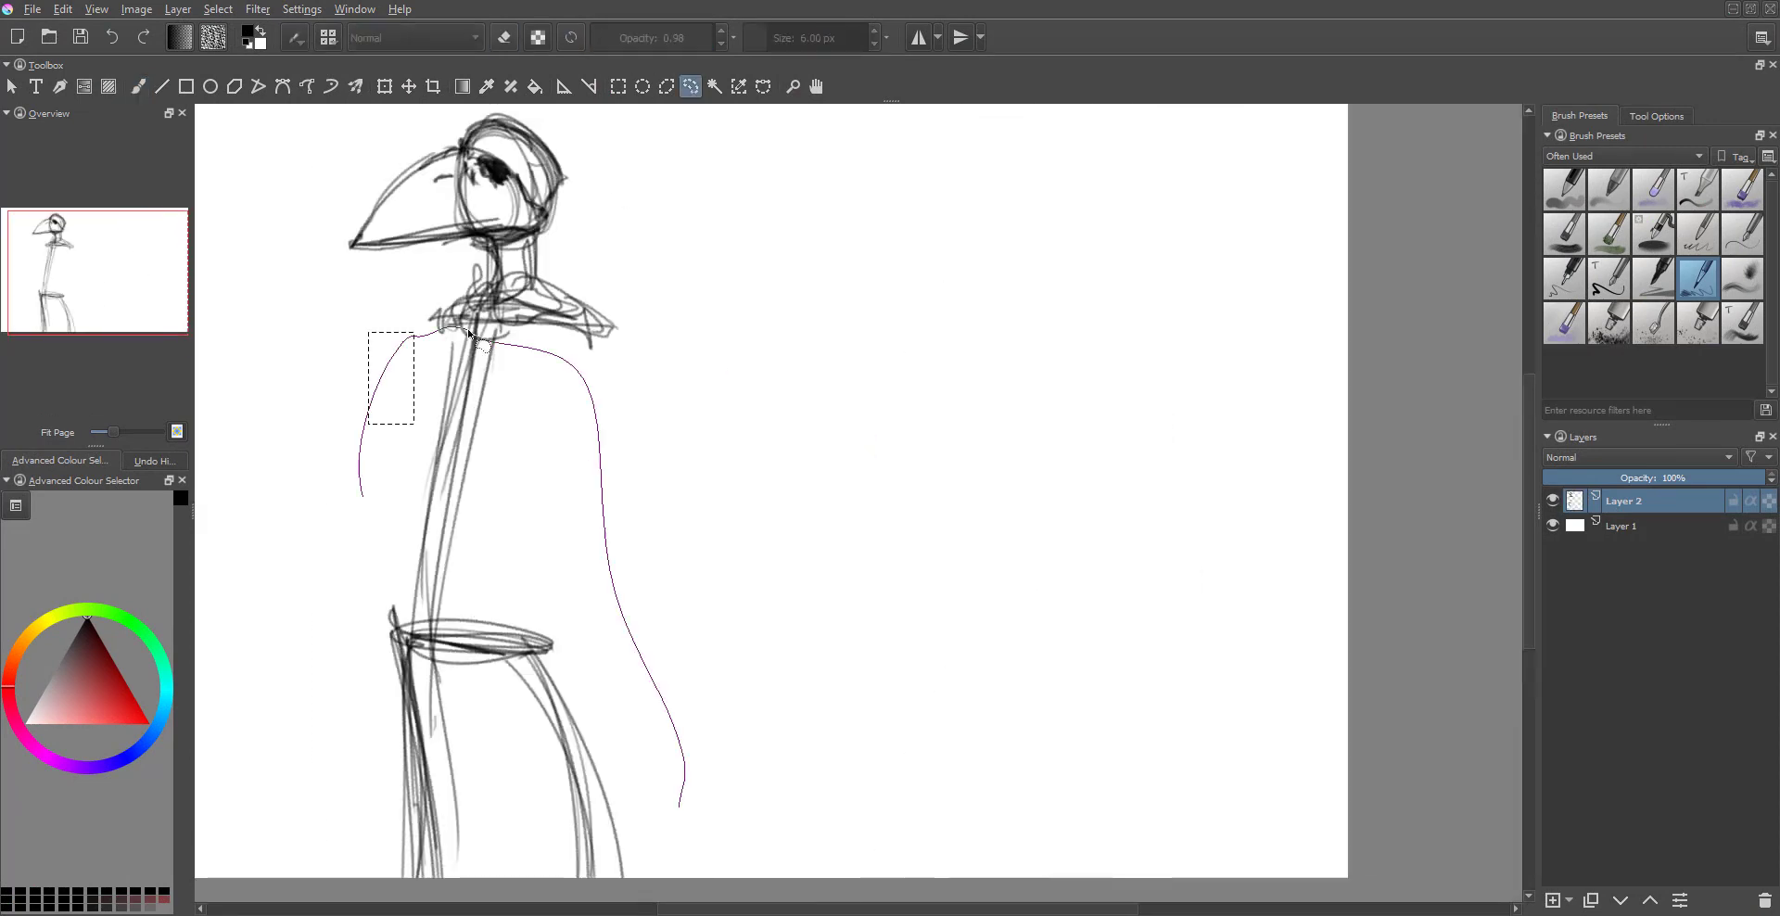
key("ctrl+t")
key("Return")
- Build up the standing figure's torso, waist, hip and leg contours, checking the pose in mirrored and normal view
mouse_move(436, 320)
left_mouse_down()
mouse_move(432, 603)
mouse_move(519, 691)
left_mouse_up()
left_click_drag(626, 353, 577, 478)
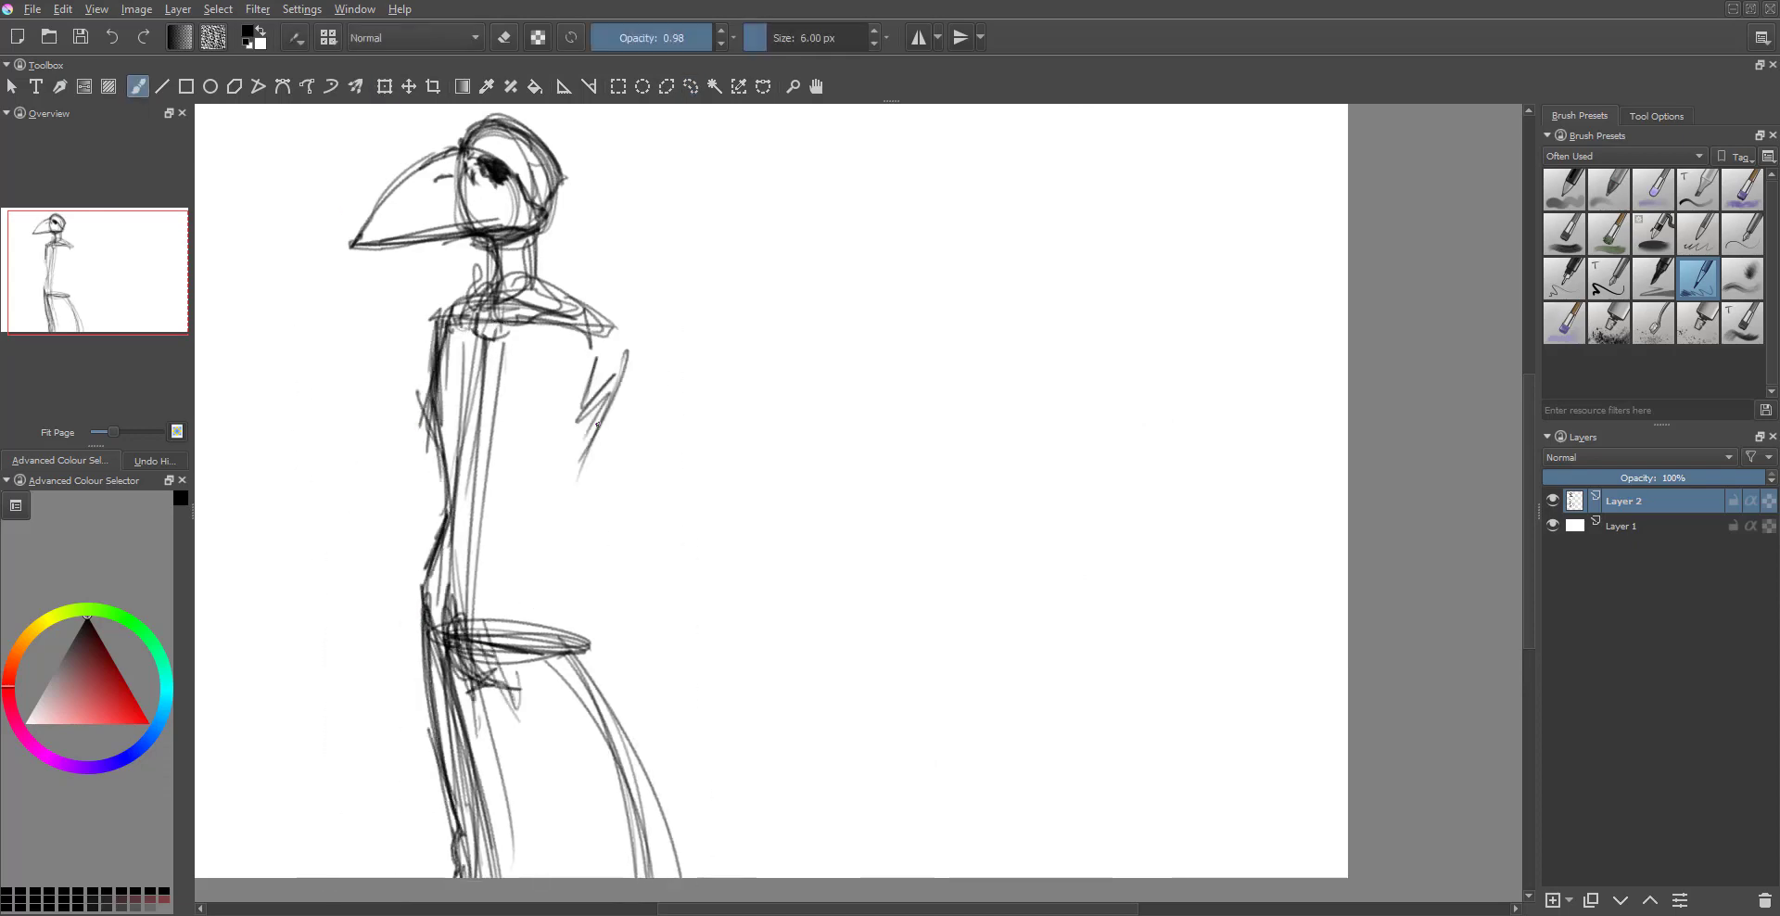
mouse_move(561, 371)
left_mouse_down()
mouse_move(594, 538)
mouse_move(556, 835)
left_mouse_up()
left_click_drag(613, 612, 619, 791)
key("m")
left_click_drag(974, 686, 983, 877)
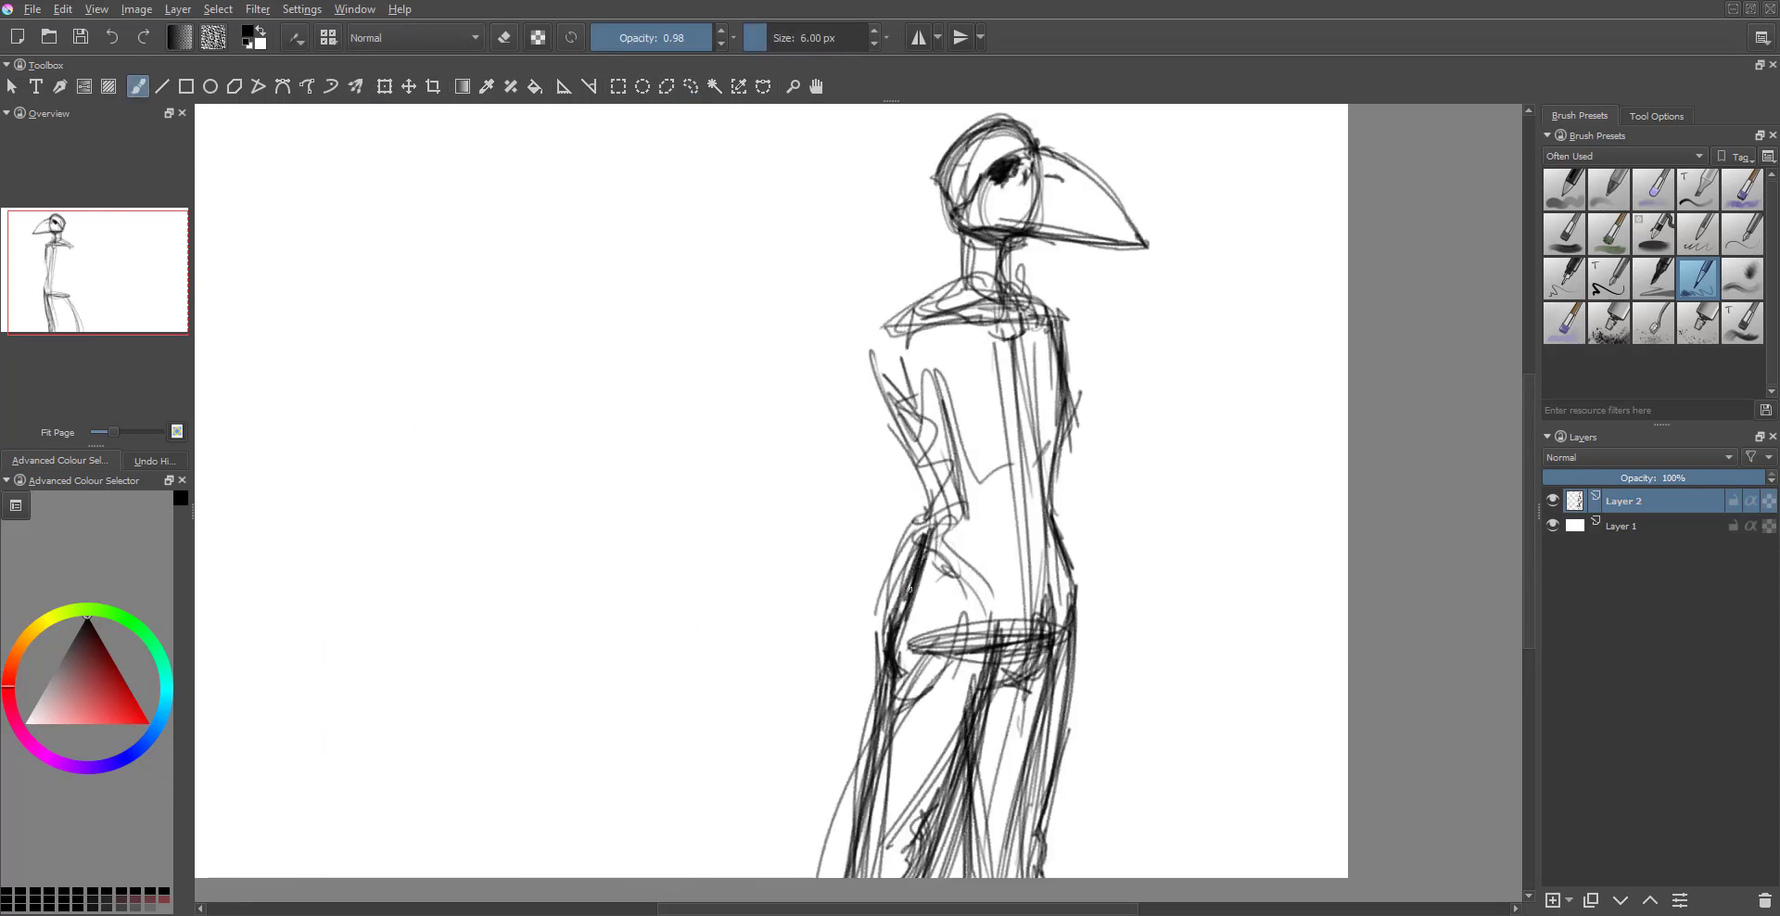
- Sketch the shoulders and the bent, raised arm with its hand beside the beak, erasing stray lines
left_click_drag(928, 302, 863, 834)
left_click_drag(956, 381, 895, 556)
left_click_drag(1066, 427, 1160, 761)
left_click_drag(1141, 538, 1164, 756)
mouse_move(1062, 315)
left_mouse_down()
mouse_move(1146, 575)
mouse_move(1233, 279)
mouse_move(1247, 353)
left_mouse_up()
key("e")
left_click_drag(1159, 760, 1076, 389)
key("e")
- Sketch the chest lines and the lowered arm reaching down and away behind the standing figure
left_click_drag(964, 389, 1047, 374)
left_click_drag(928, 297, 862, 557)
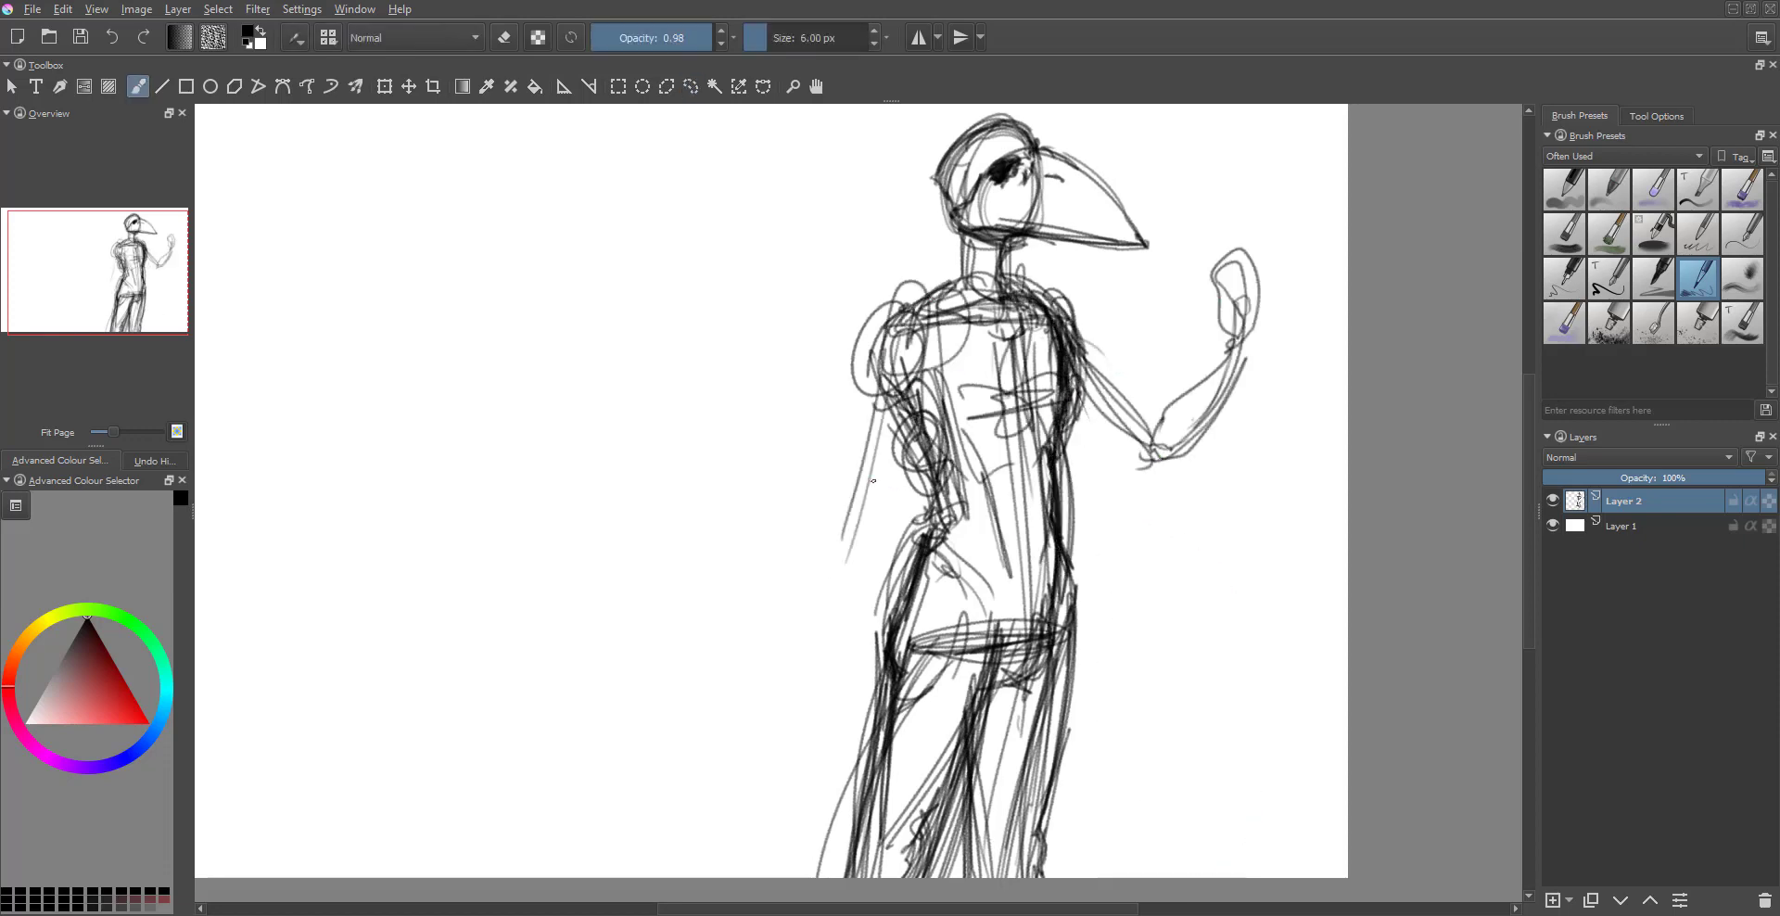
left_click_drag(879, 464, 701, 726)
left_click_drag(928, 297, 797, 649)
key("minus")
left_click_drag(919, 223, 326, 278)
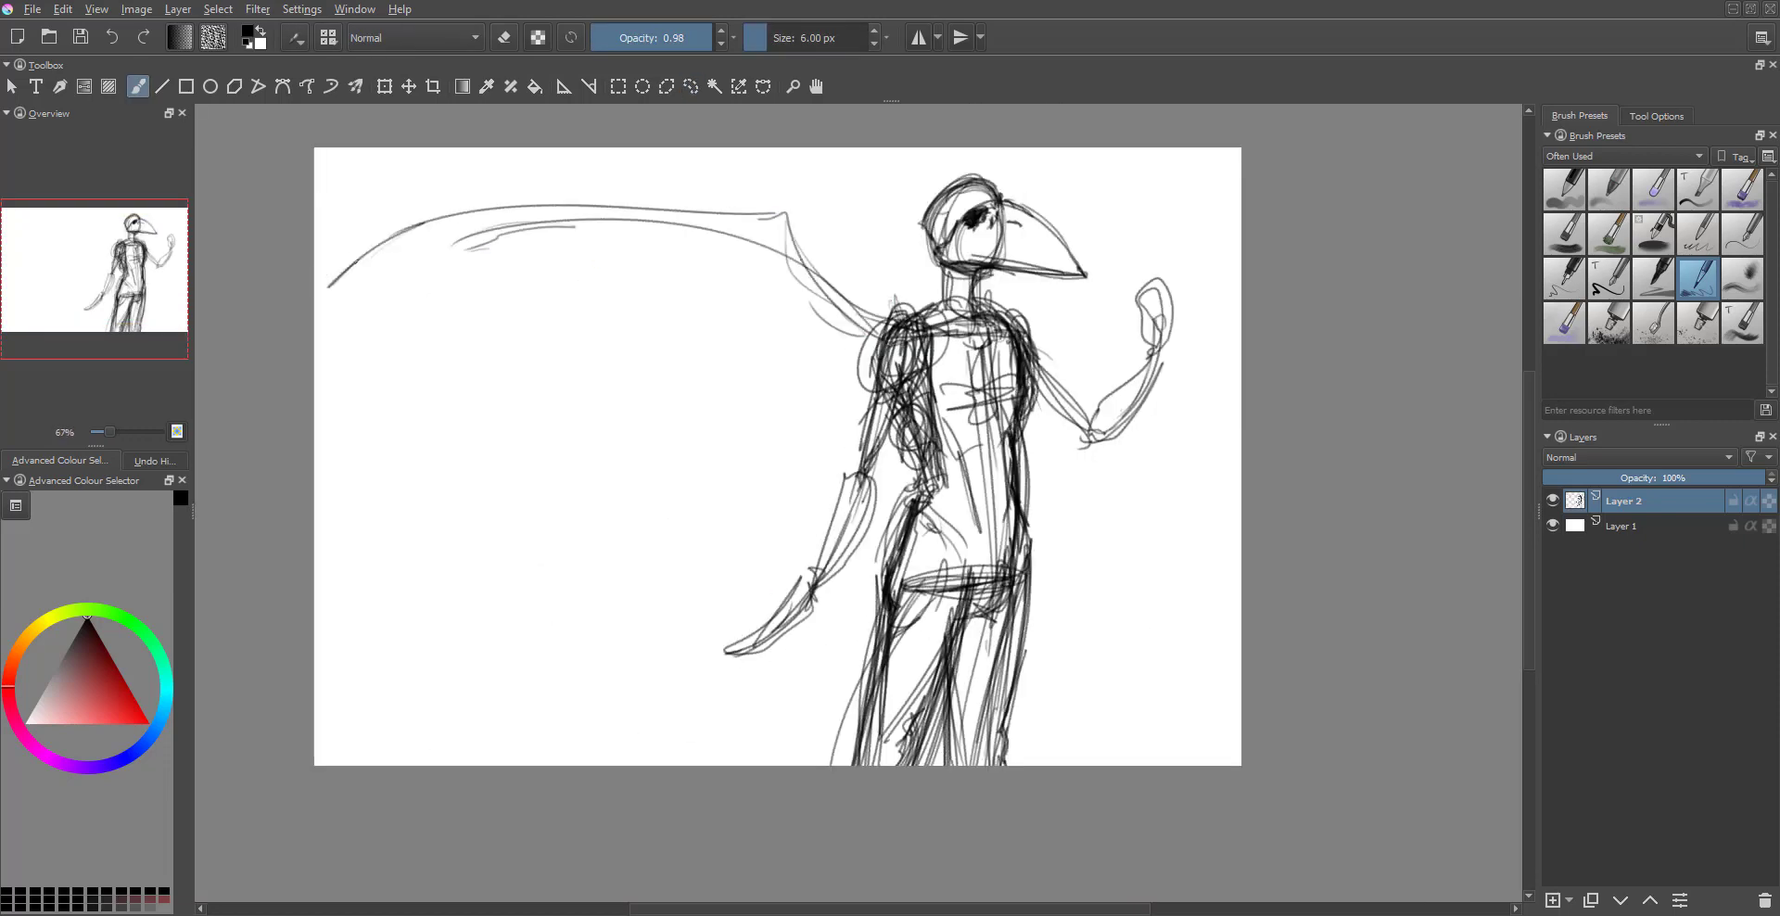
left_click_drag(459, 214, 312, 284)
left_click_drag(442, 315, 311, 453)
key("ctrl+z")
key("ctrl+z")
key("ctrl+z")
- Sketch a shaggy feather mane around the head and shoulders, and move the figure slightly down the canvas
left_click_drag(1004, 306, 1101, 419)
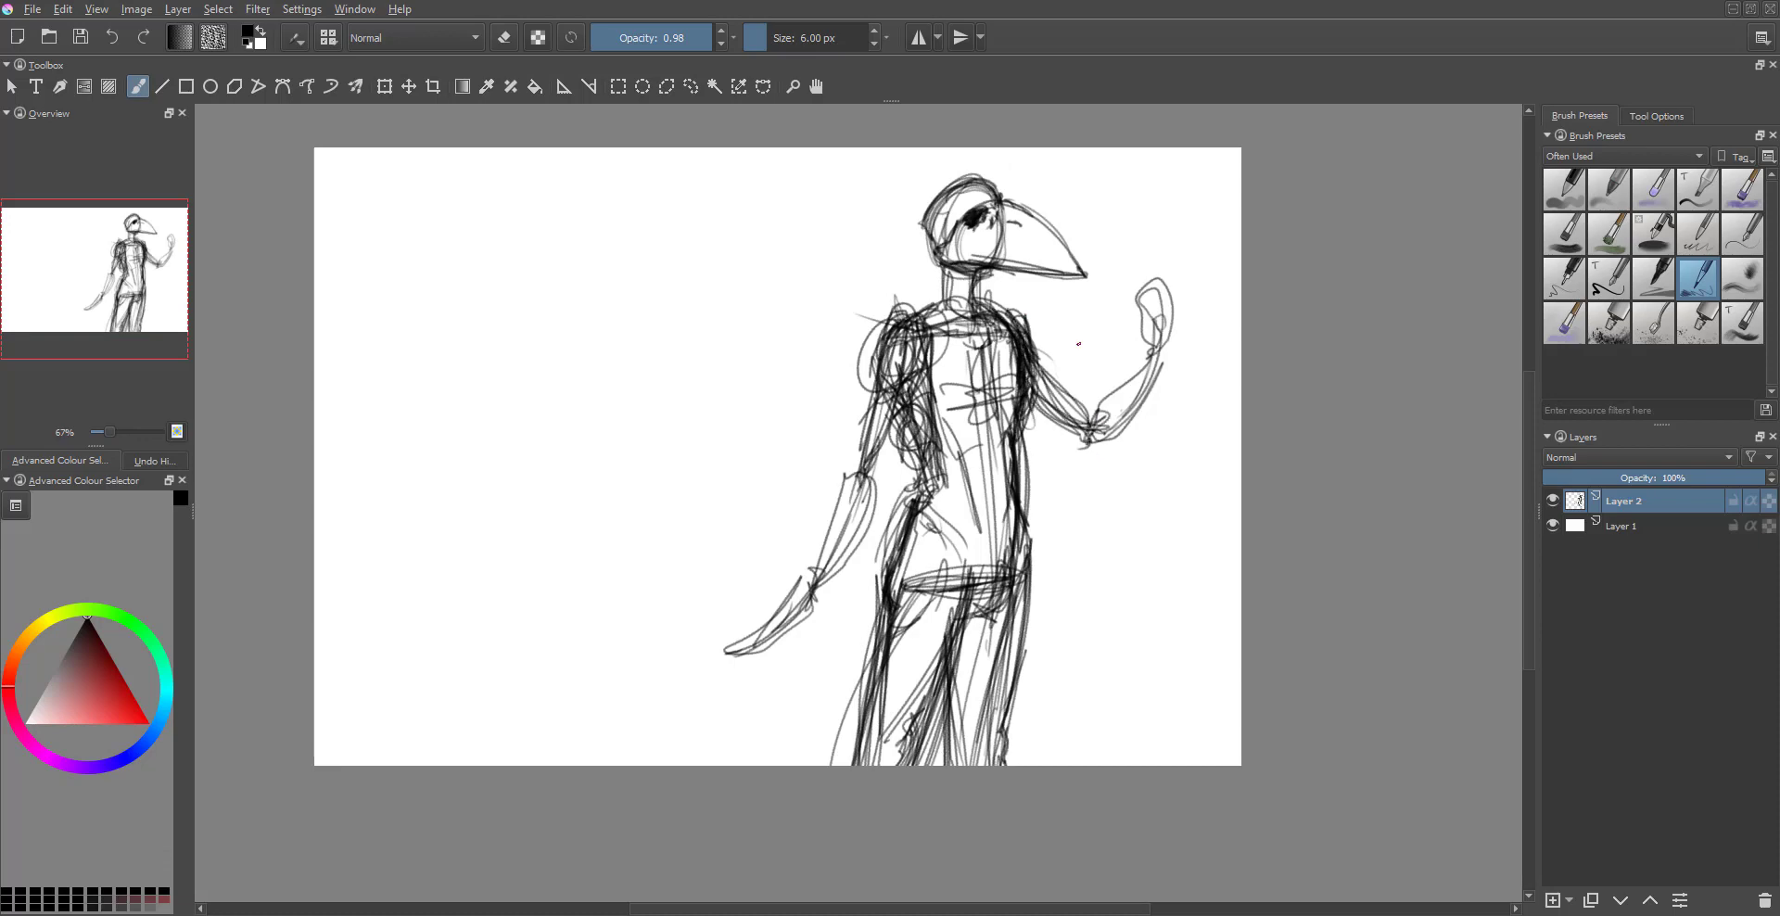
left_click_drag(928, 177, 816, 390)
mouse_move(1011, 268)
left_mouse_down()
mouse_move(834, 371)
mouse_move(846, 343)
left_mouse_up()
key("t")
key("b")
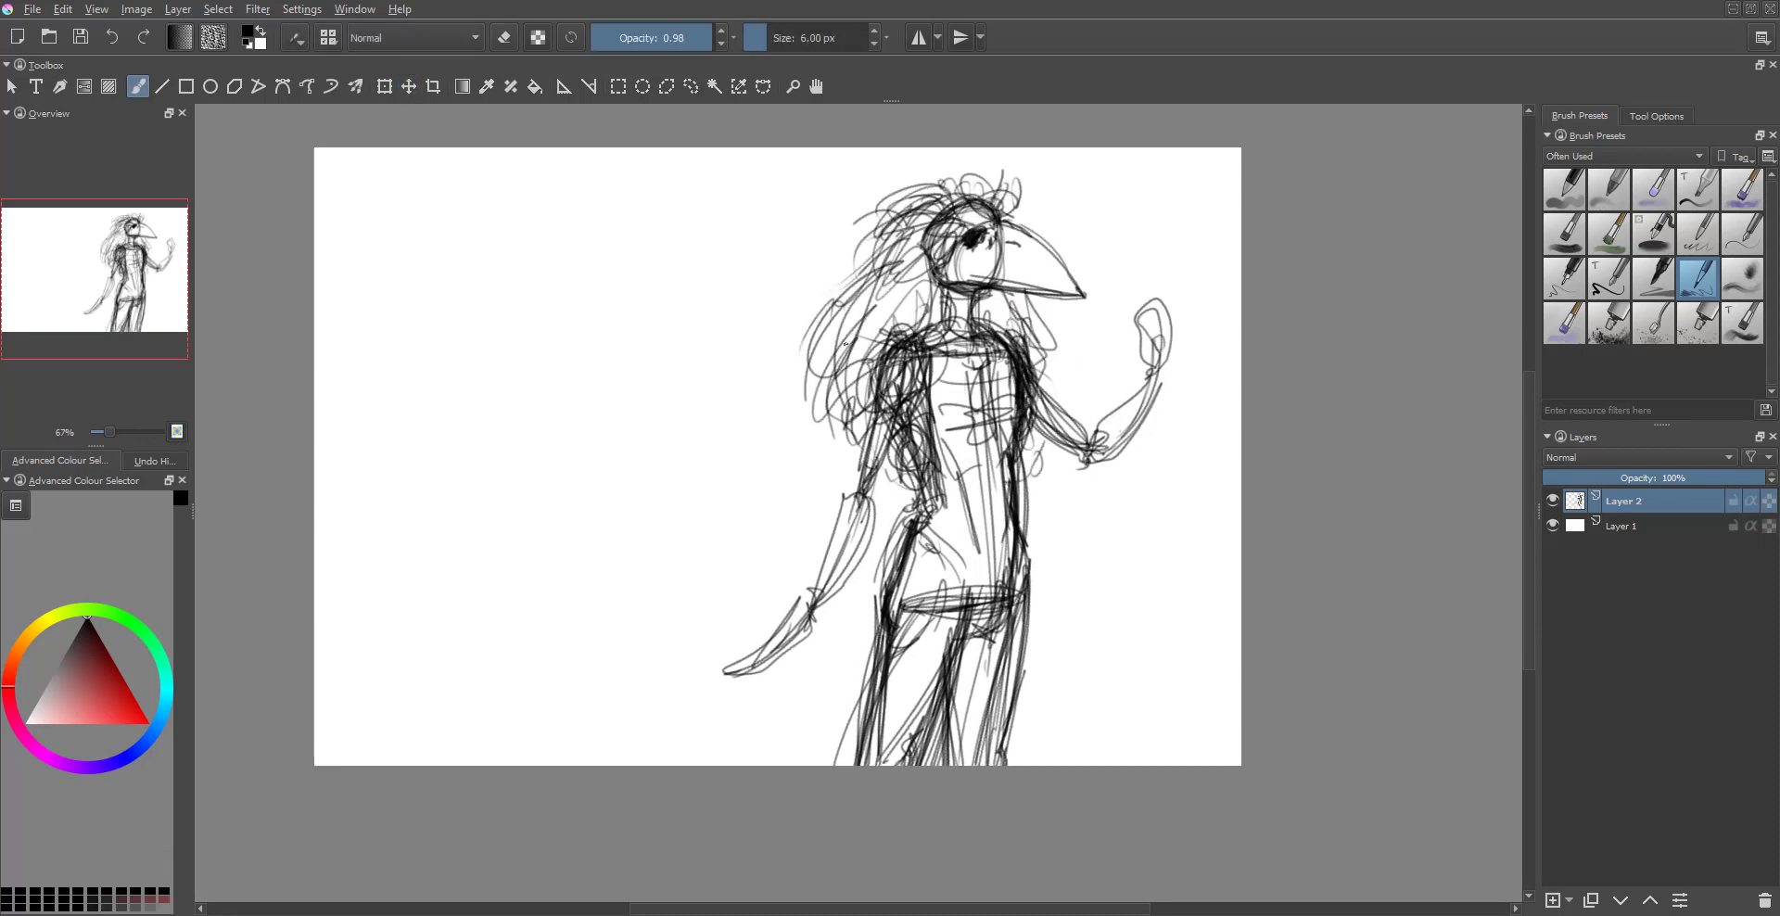
- Sketch a crouching figure in the lower-left area with a curved back, bowed head and outstretched arm
left_click_drag(506, 589, 612, 649)
mouse_move(556, 538)
left_mouse_down()
mouse_move(445, 760)
mouse_move(622, 649)
left_mouse_up()
left_click_drag(626, 644, 677, 765)
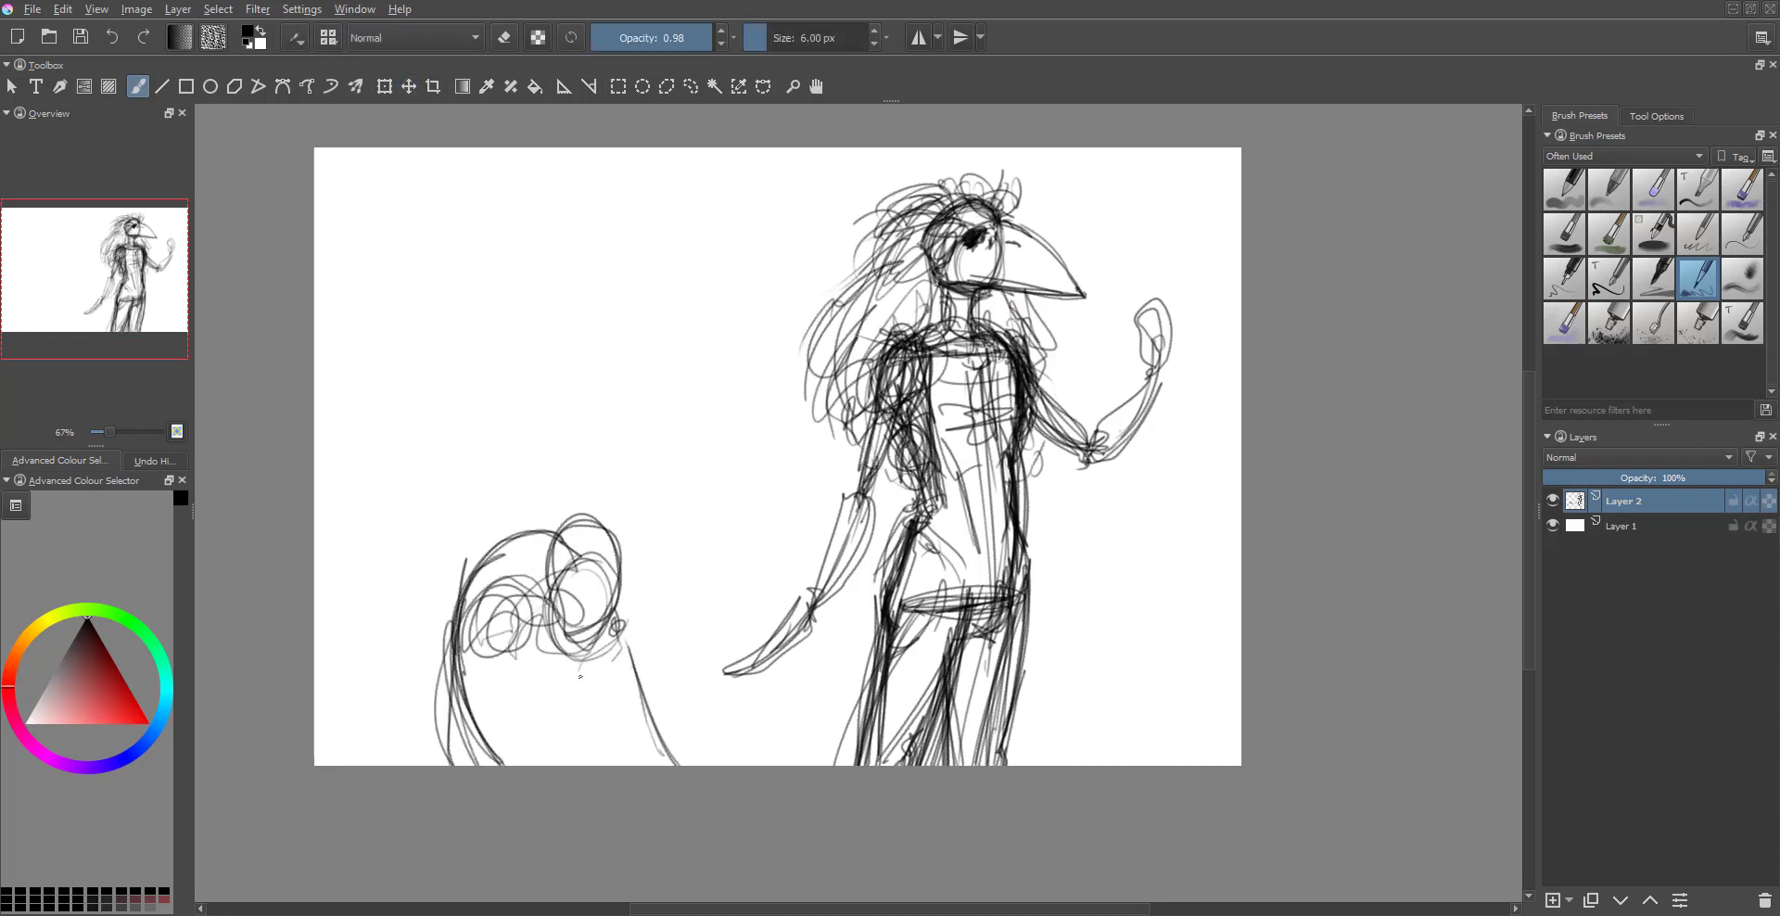
mouse_move(733, 622)
left_mouse_down()
mouse_move(521, 657)
mouse_move(445, 765)
left_mouse_up()
mouse_move(638, 620)
left_mouse_down()
mouse_move(579, 763)
mouse_move(691, 765)
left_mouse_up()
left_click_drag(501, 644, 380, 765)
left_click_drag(621, 517, 537, 649)
left_click_drag(593, 533, 445, 728)
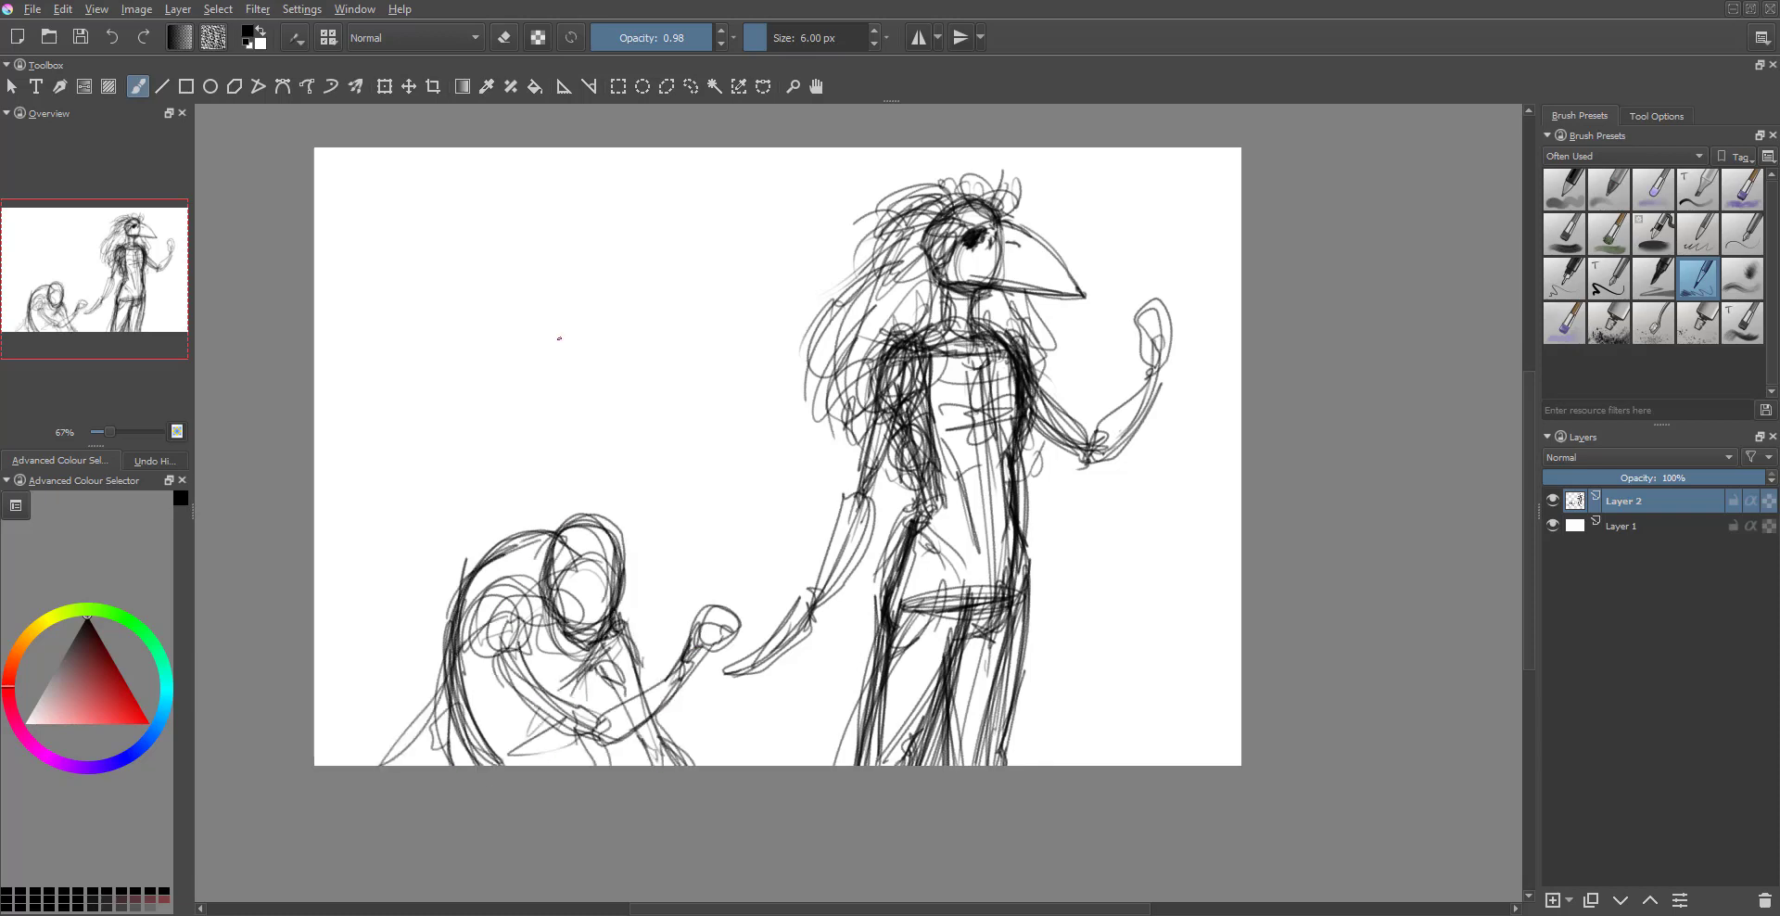
- Sketch loose robe lines flowing from the standing figure's waist and legs toward the crouching figure
left_click_drag(899, 483, 756, 765)
left_click_drag(1029, 579, 988, 765)
left_click_drag(1043, 399, 1025, 723)
left_click_drag(923, 459, 695, 673)
left_click_drag(700, 670, 640, 765)
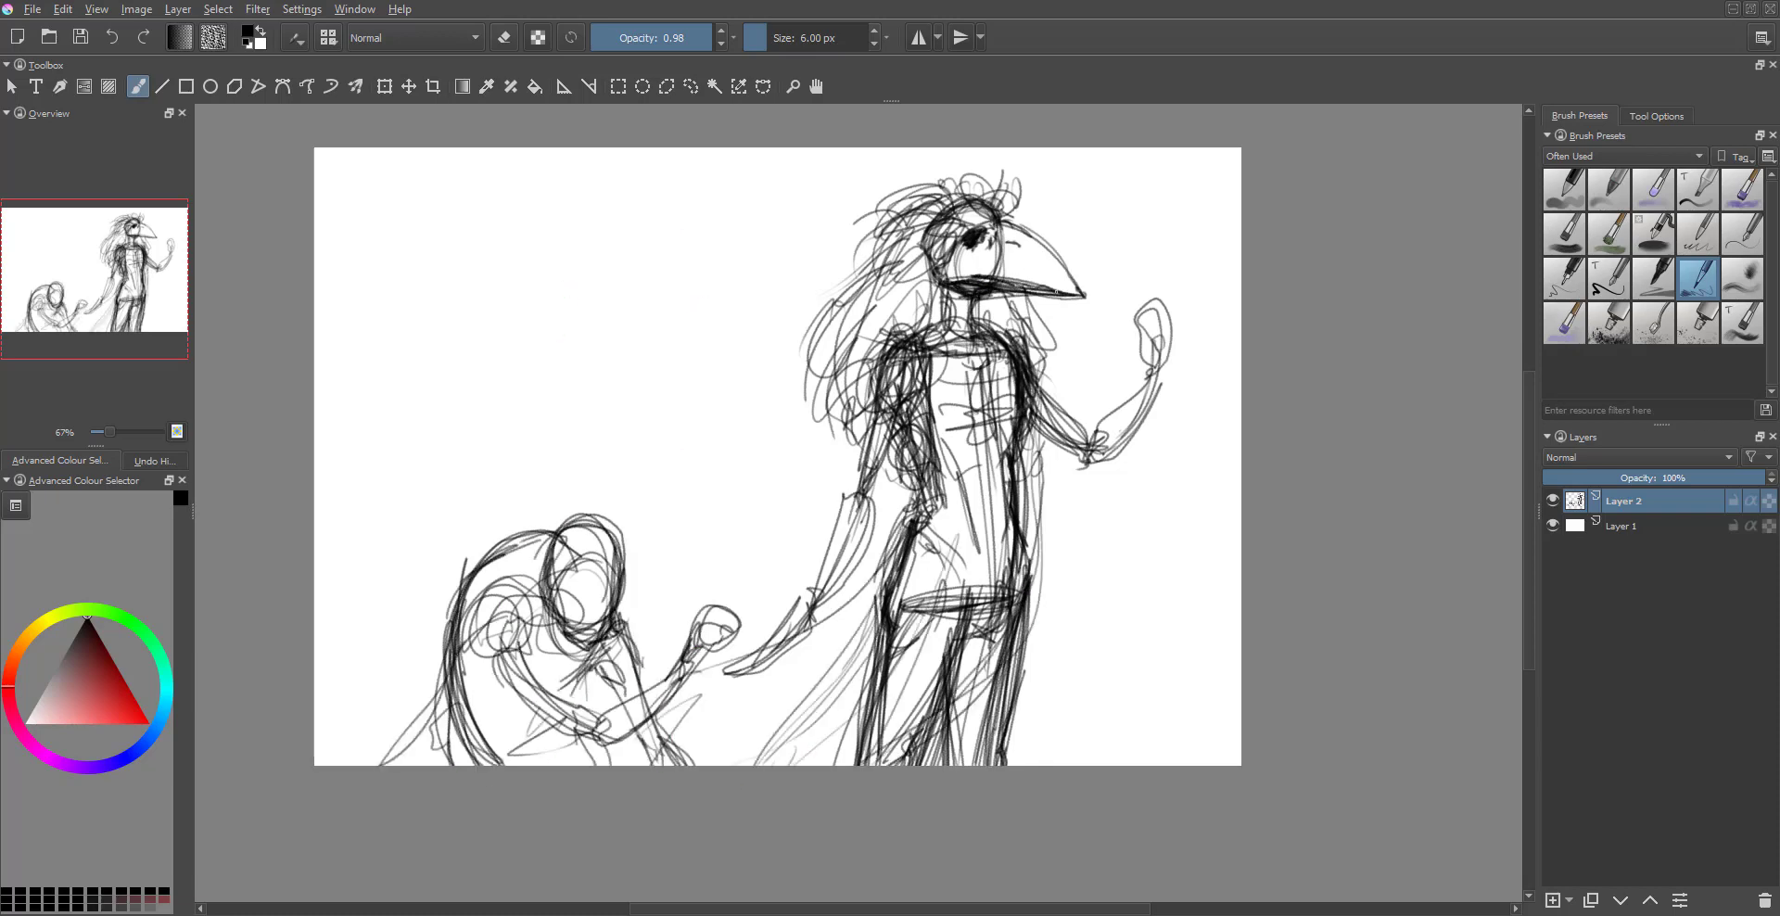
- Reinforce the standing figure's beak edge, lowered forearm and hand, and waist and leg contours
left_click_drag(1055, 291, 983, 278)
left_click_drag(881, 464, 781, 640)
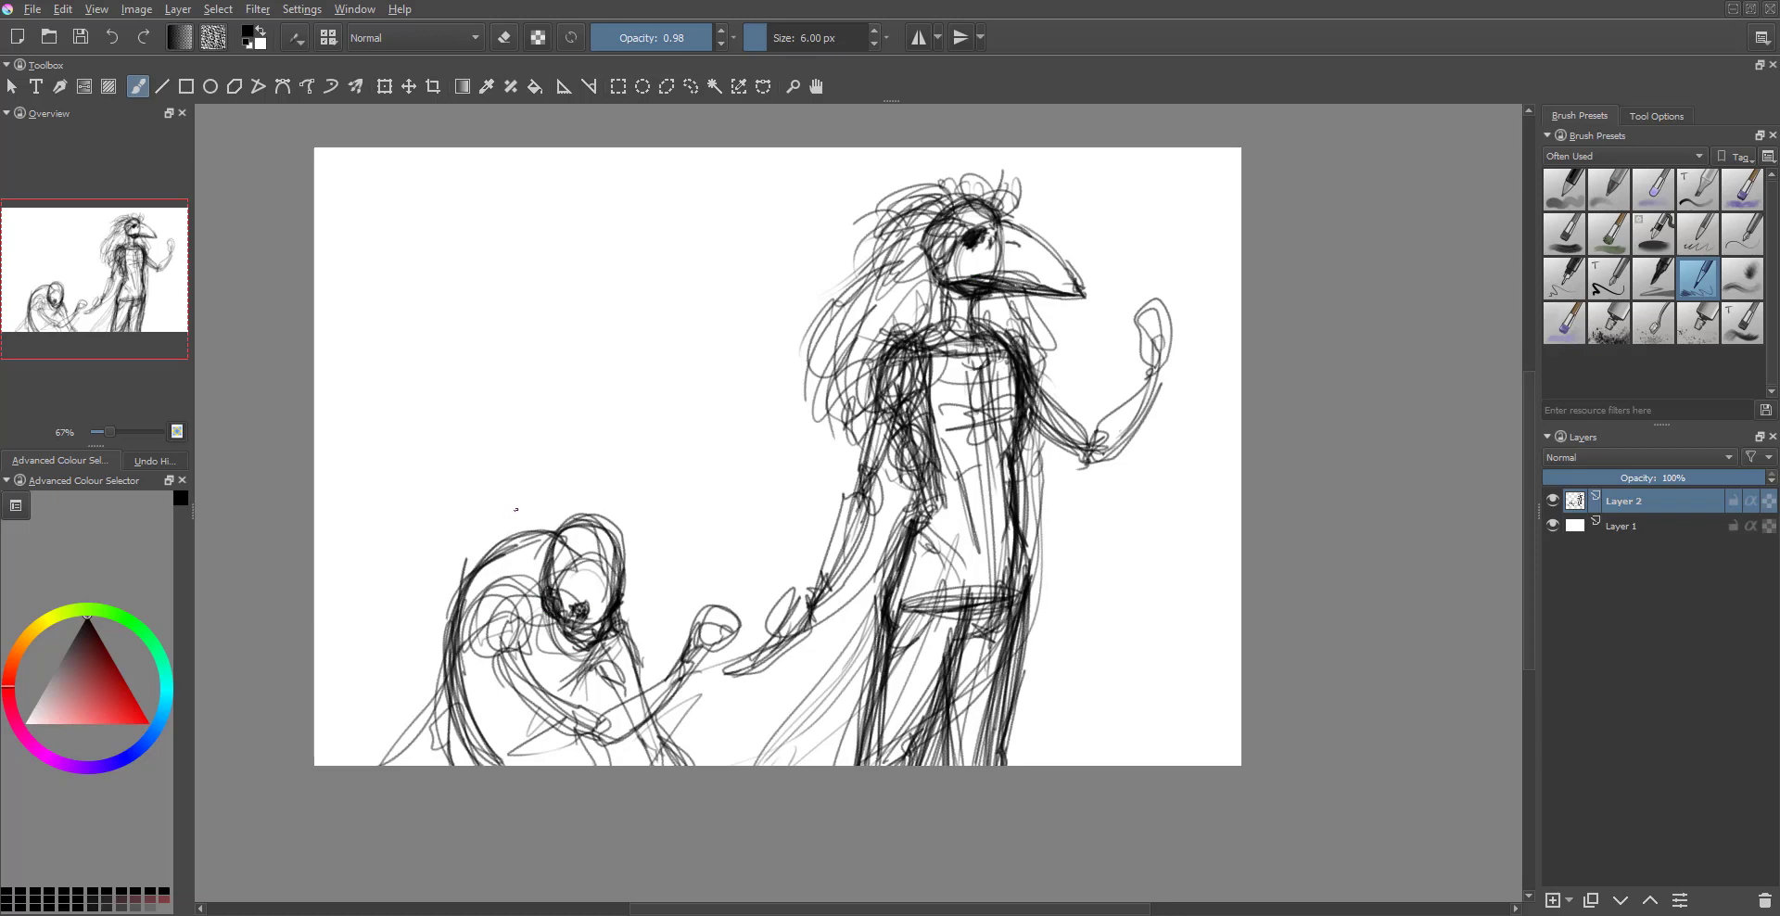
left_click_drag(931, 408, 893, 597)
left_click_drag(920, 493, 873, 764)
- Sketch a second hunched figure behind the crouching one and a third head at the canvas's left edge
left_click_drag(459, 397, 508, 478)
mouse_move(437, 434)
left_mouse_down()
mouse_move(320, 761)
mouse_move(325, 741)
left_mouse_up()
left_click_drag(413, 487, 394, 639)
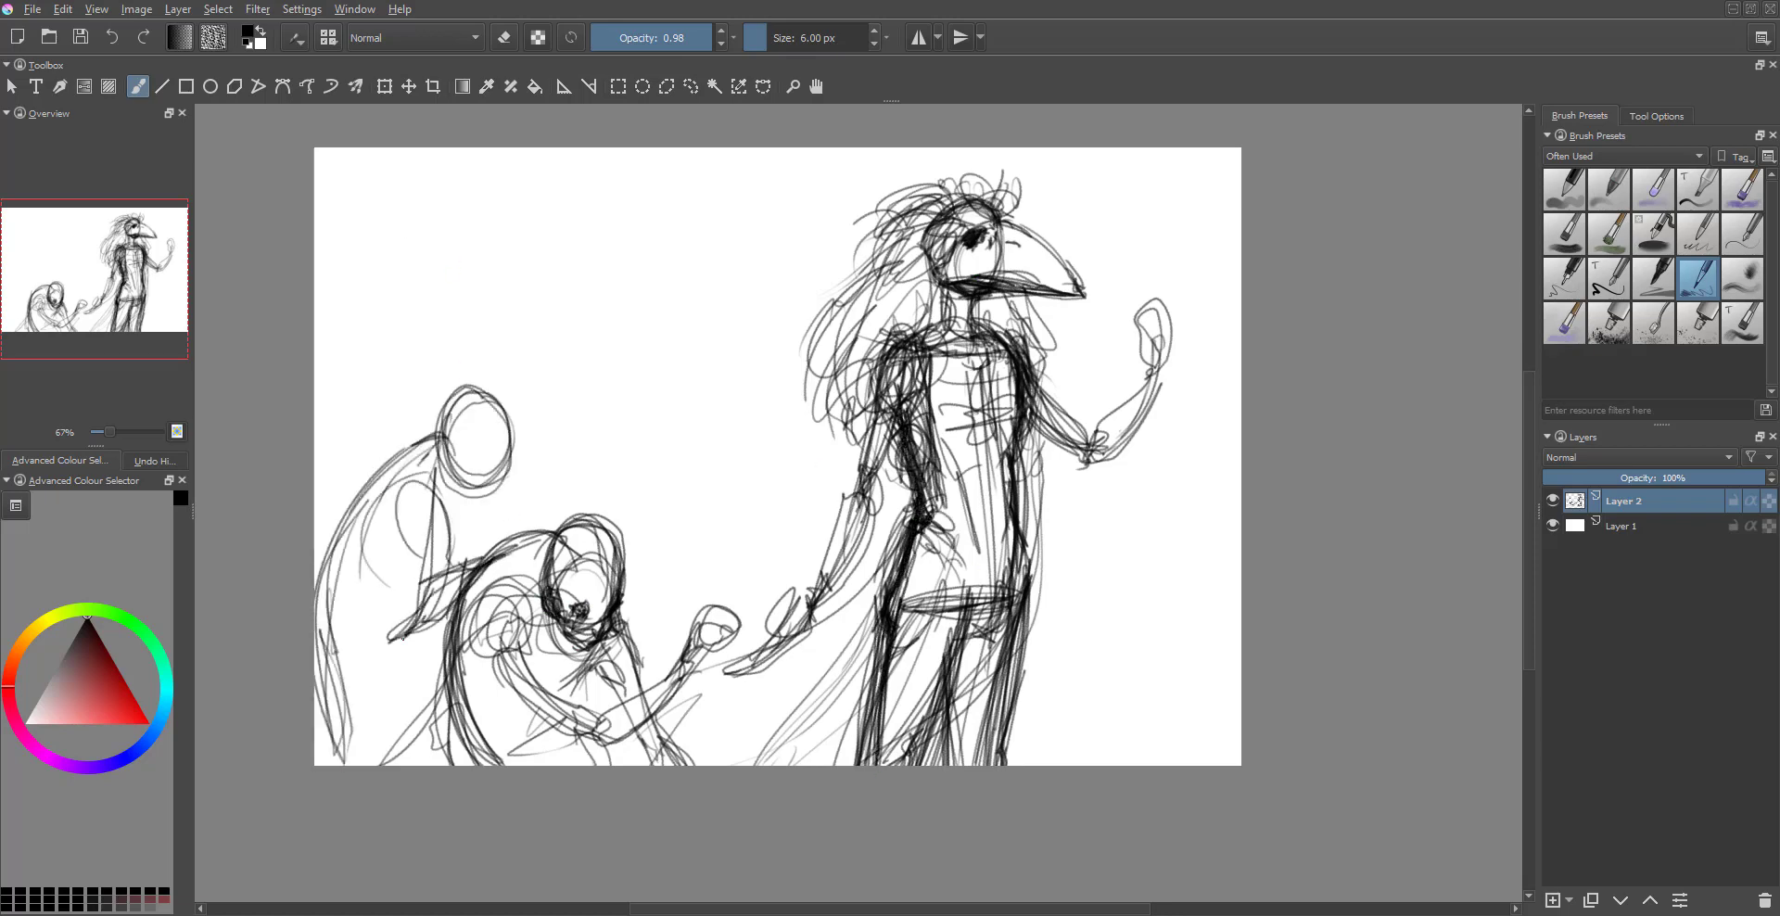
left_click_drag(436, 413, 400, 639)
left_click_drag(482, 389, 444, 546)
left_click_drag(438, 413, 348, 570)
left_click_drag(464, 445, 482, 464)
left_click_drag(352, 370, 320, 482)
left_click_drag(375, 450, 343, 483)
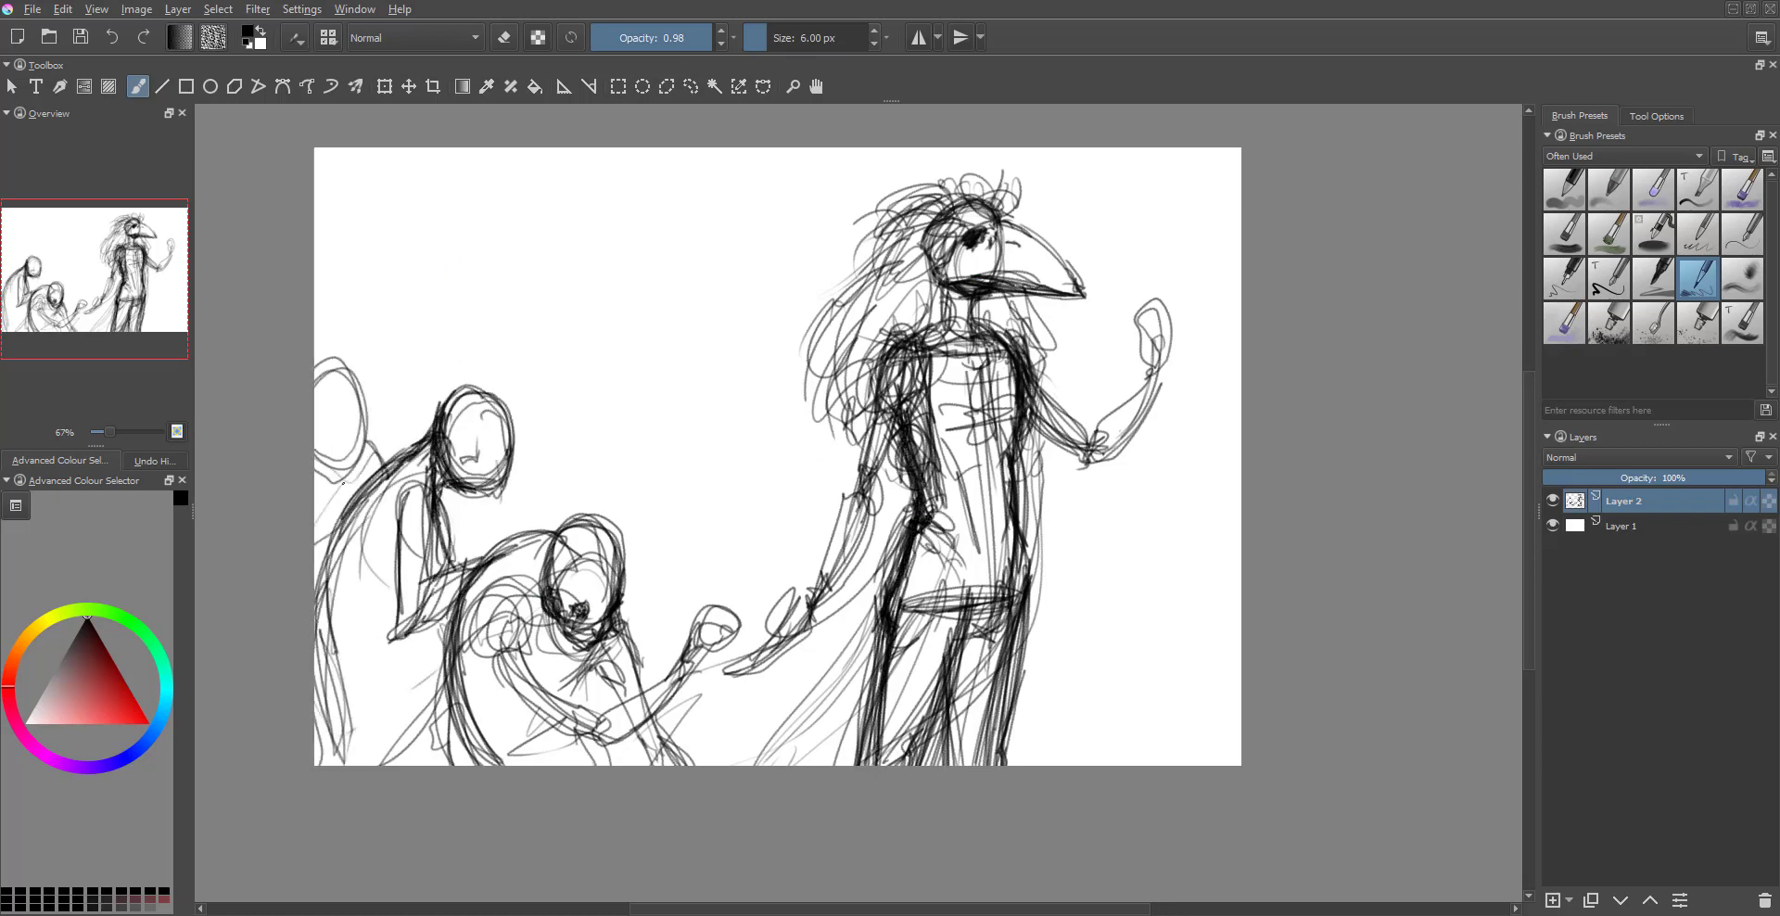
- Draw a large circle in the background between the hunched figures and the standing figure
key("e")
left_click_drag(395, 190, 779, 575)
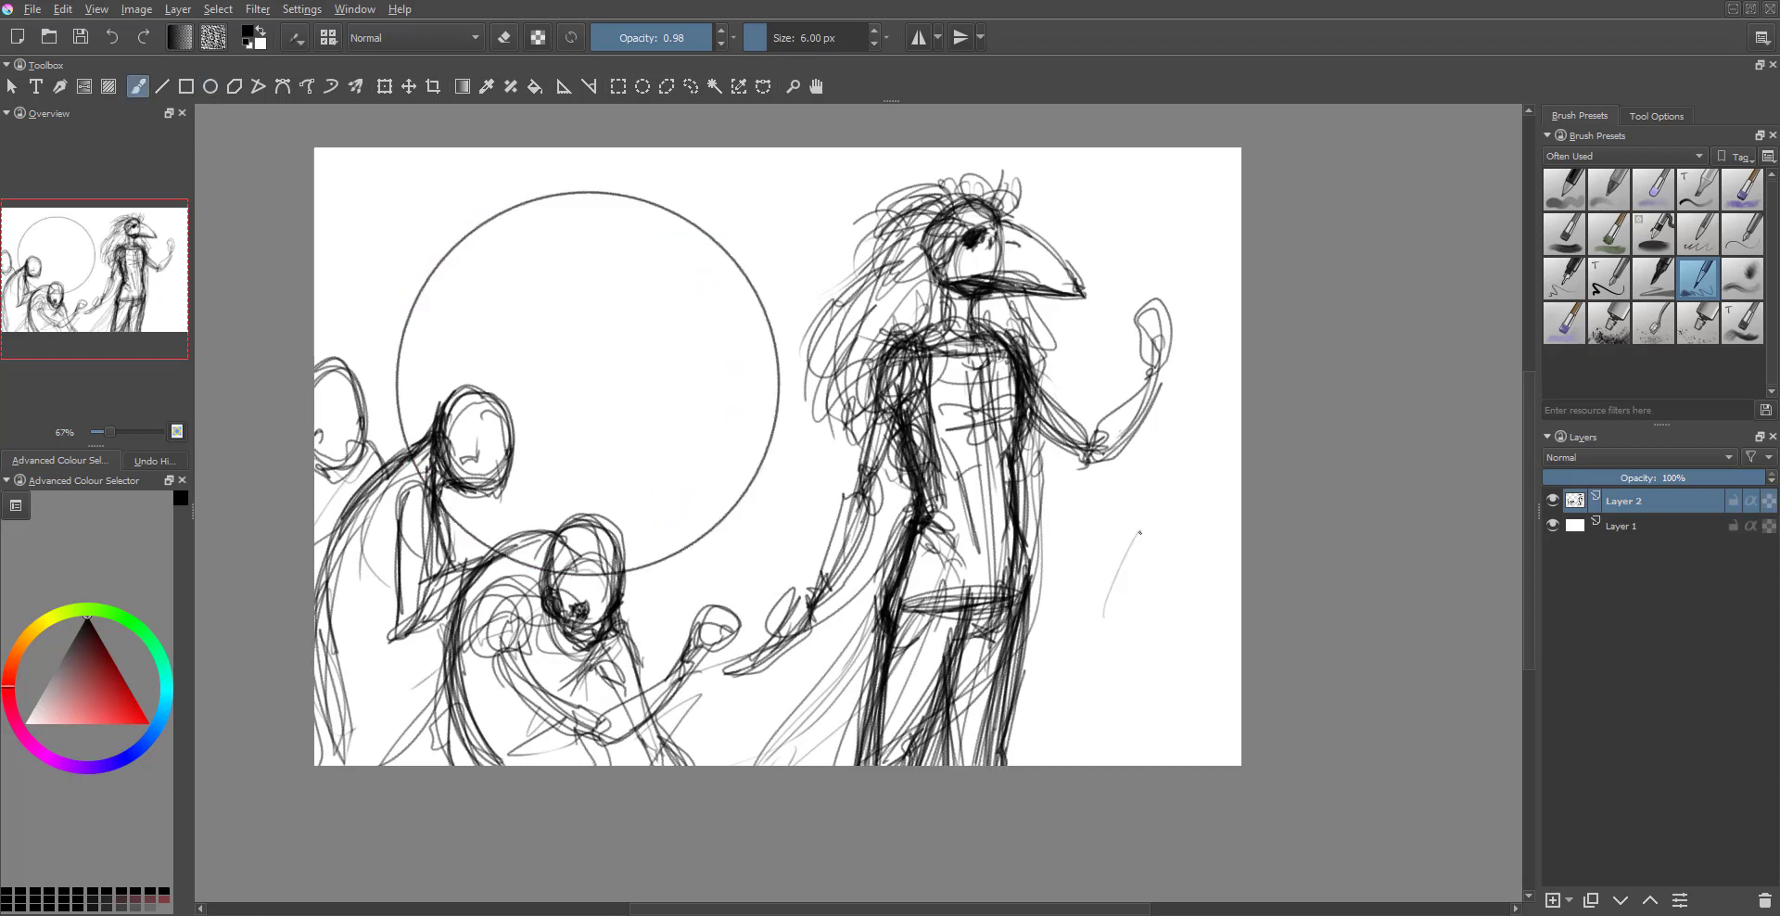
- Lower the rough sketch layer's opacity and add a new layer above it for cleaner linework
left_click_drag(1757, 477, 1614, 478)
key("Insert")
key("plus")
key("plus")
- Redraw the beak, eye socket and swept-back face feathers with cleaner lines on the new layer
mouse_move(756, 401)
left_mouse_down()
mouse_move(790, 320)
mouse_move(594, 413)
left_mouse_up()
mouse_move(788, 332)
left_mouse_down()
mouse_move(854, 292)
mouse_move(965, 315)
mouse_move(1071, 444)
left_mouse_up()
left_click_drag(770, 398, 1043, 445)
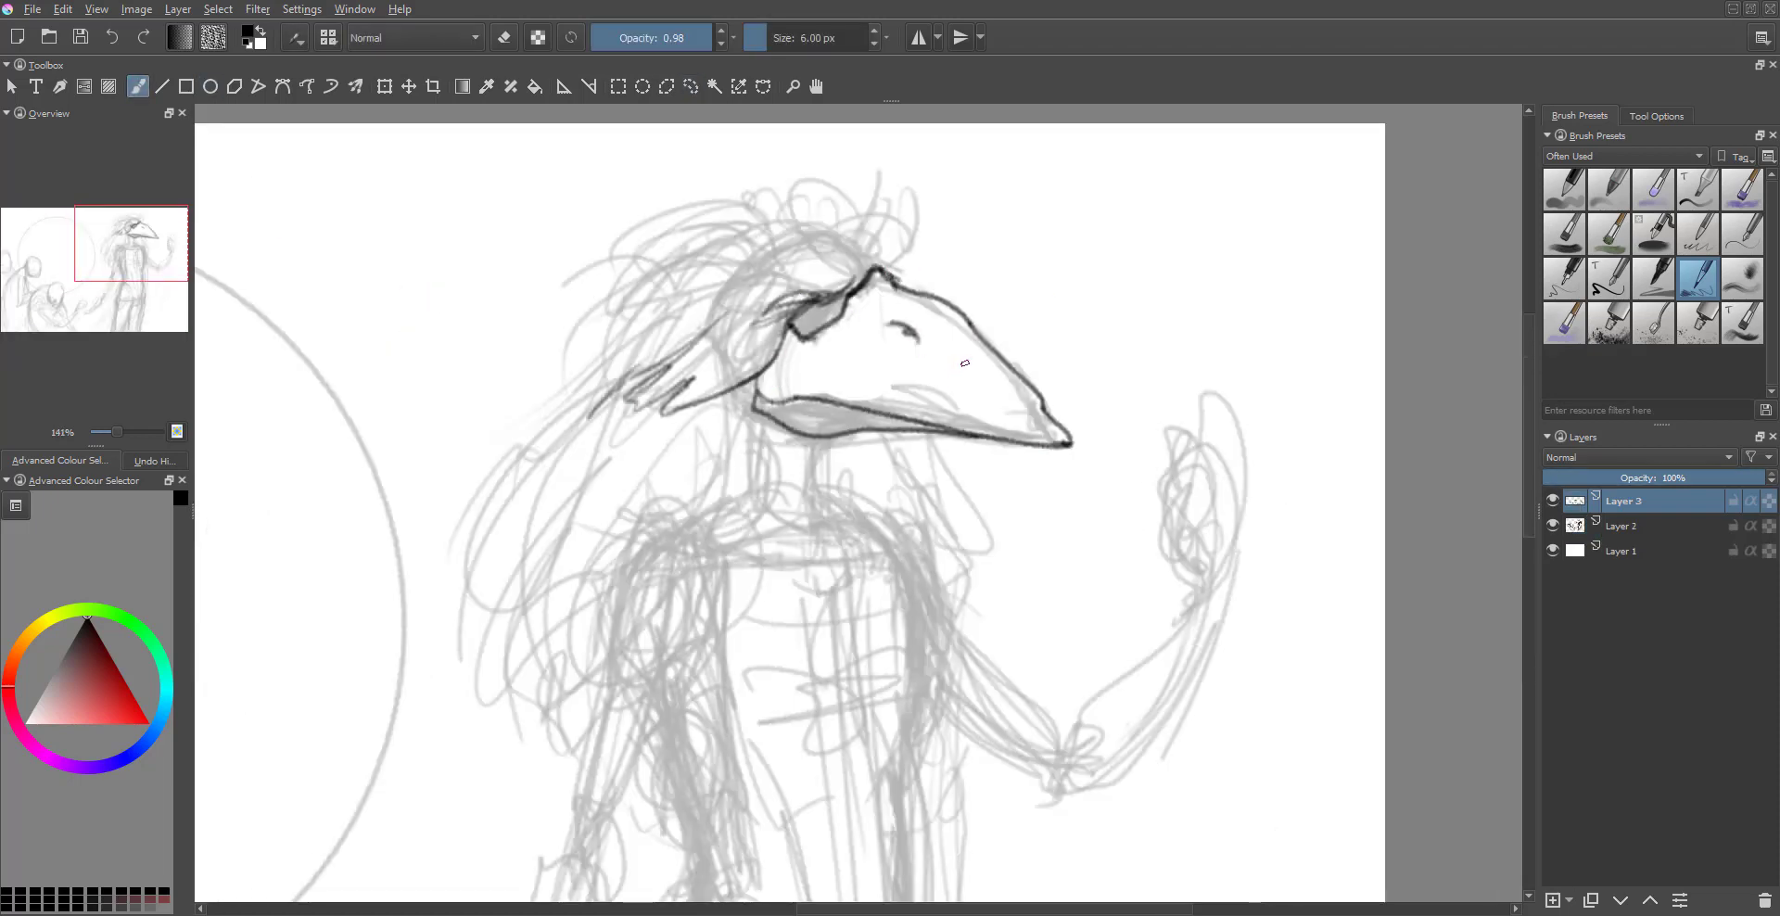
left_click_drag(805, 308, 820, 340)
- Outline the feather mane with jagged strokes, from the crown tuft down the back of the head
mouse_move(769, 230)
left_mouse_down()
mouse_move(840, 163)
mouse_move(552, 362)
left_mouse_up()
left_click_drag(769, 149, 797, 243)
left_click_drag(574, 370, 455, 575)
left_click_drag(542, 612, 586, 728)
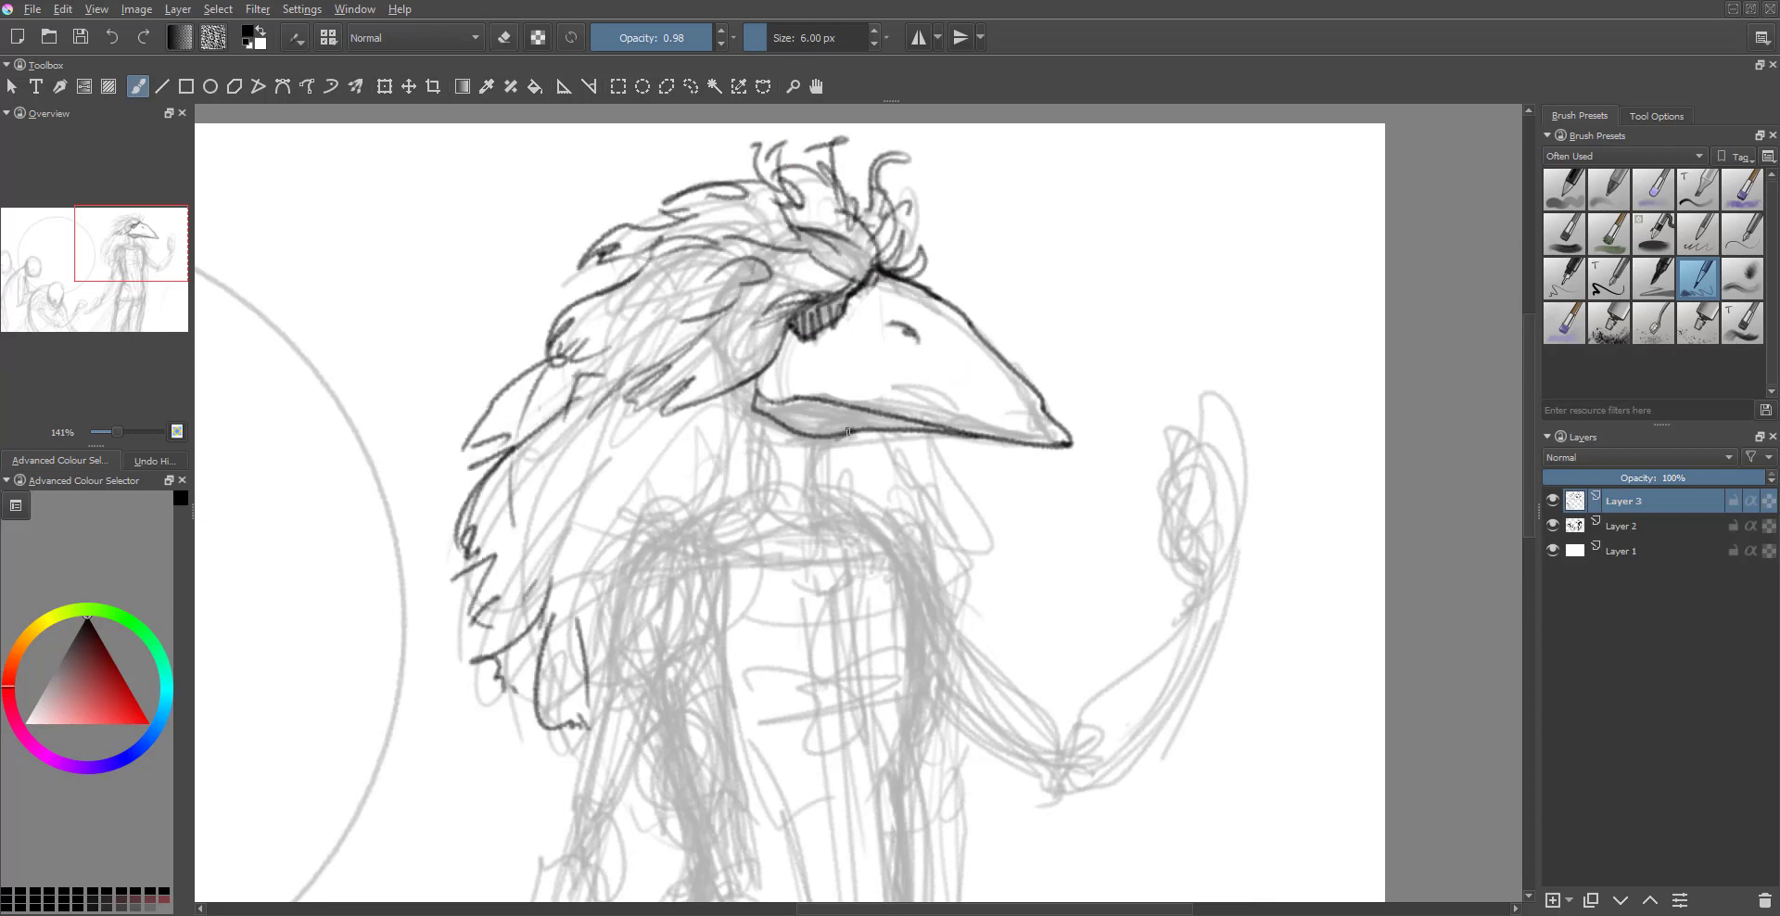
- Refine the neck, collarbones and shoulders, and add the feathers under the beak
left_click_drag(816, 436, 815, 547)
mouse_move(753, 399)
left_mouse_down()
mouse_move(766, 453)
mouse_move(653, 533)
left_mouse_up()
left_click_drag(816, 450, 857, 556)
left_click_drag(839, 491, 932, 593)
left_click_drag(1002, 432, 960, 635)
left_click_drag(951, 520, 881, 681)
left_click_drag(687, 575, 751, 695)
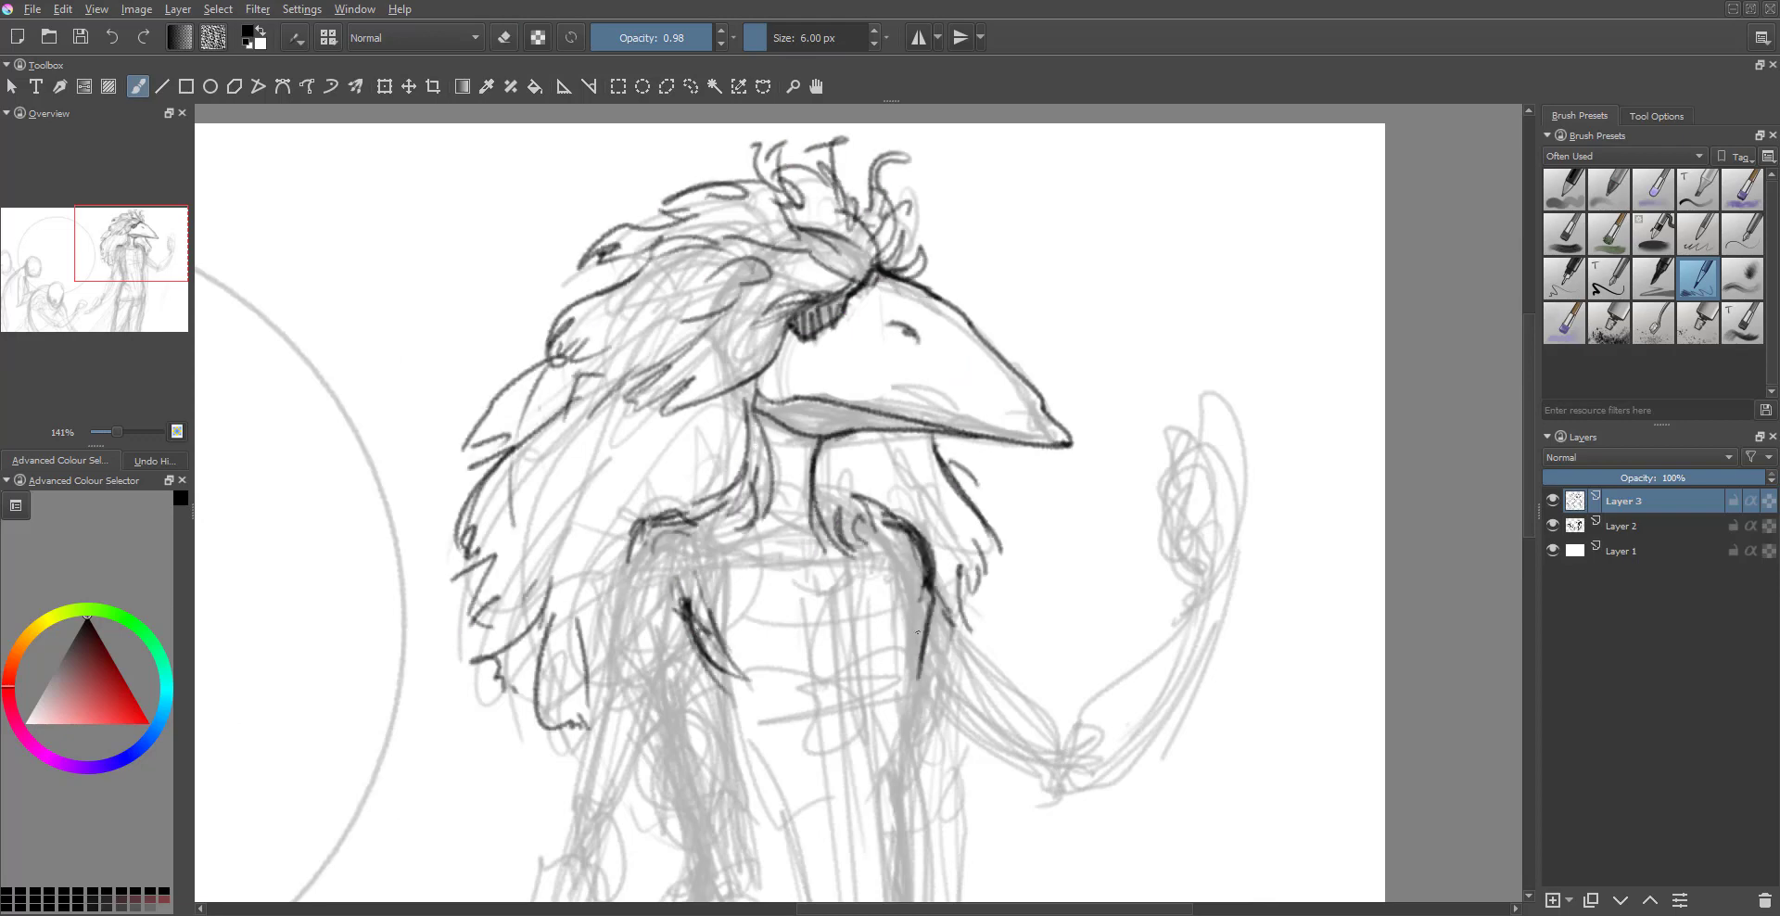
- Refine both sides of the standing figure's torso, the narrow waist and the lower chest line
left_click_drag(935, 607, 899, 811)
scroll(1003, 604, "down", 5)
left_click_drag(1053, 223, 1020, 663)
left_click_drag(1039, 445, 1025, 649)
left_click_drag(784, 335, 839, 510)
left_click_drag(855, 308, 908, 322)
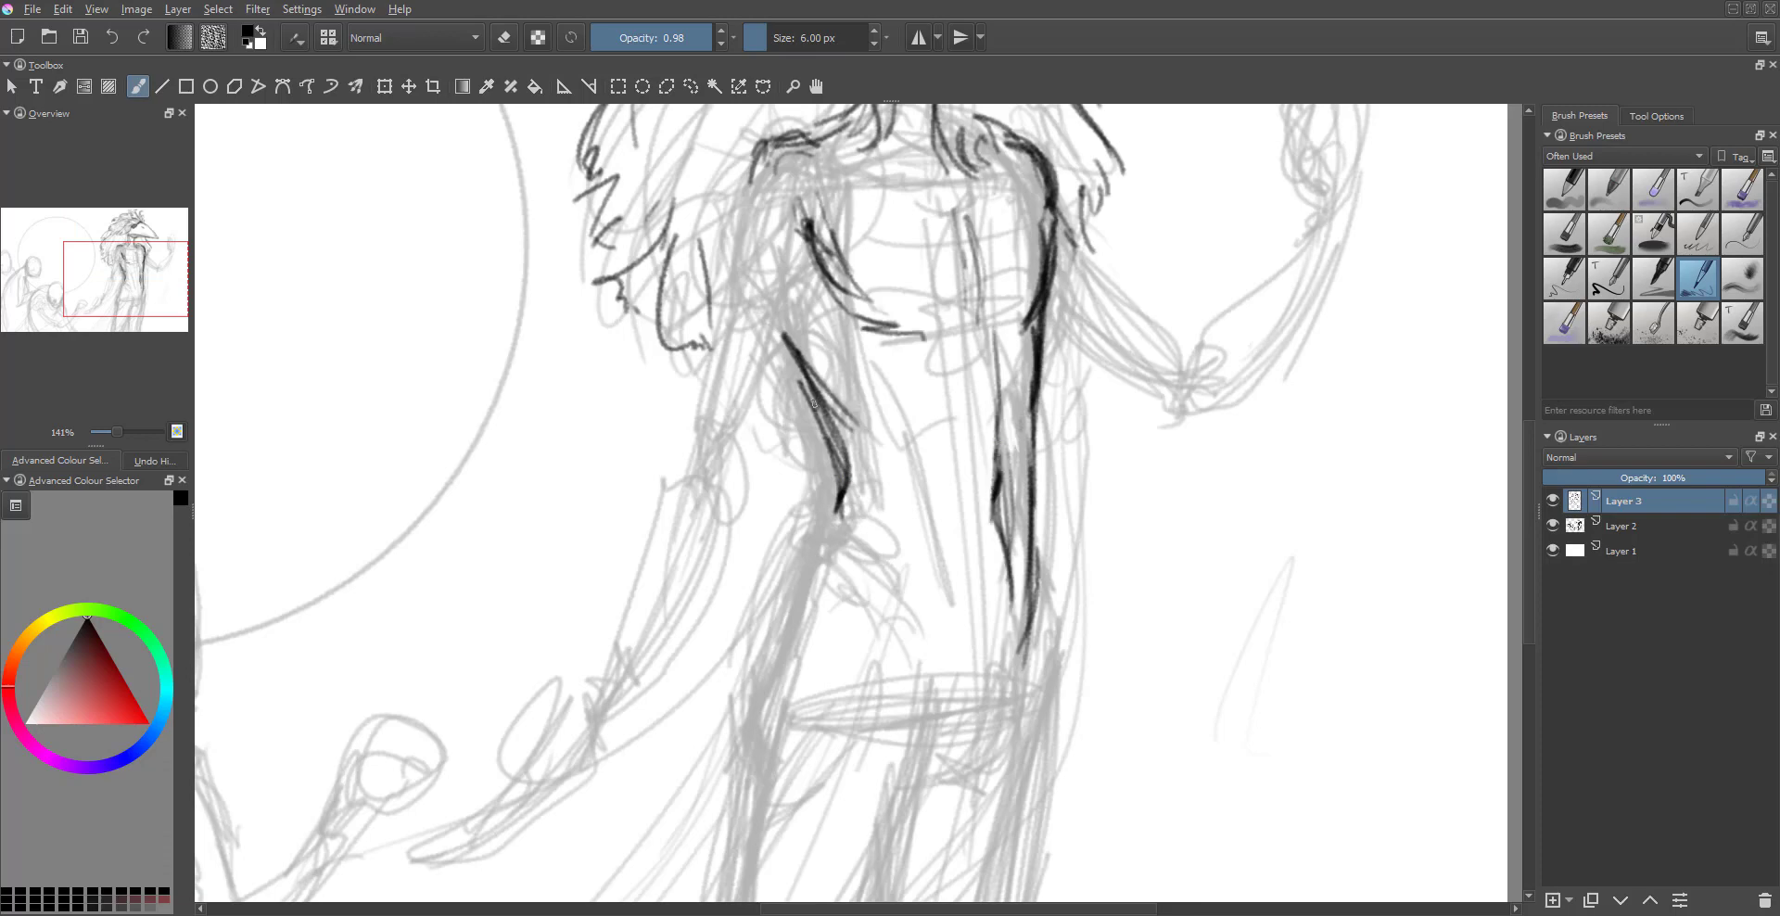
- Refine the lowered arm from the shoulder through the elbow to the wrist
left_click_drag(783, 153, 816, 408)
left_click_drag(737, 227, 686, 486)
left_click_drag(737, 441, 608, 681)
- Refine the standing figure's hips and the inner and outer contours of both legs down to the canvas edge
left_click_drag(1053, 500, 979, 784)
scroll(937, 390, "down", 5)
left_click_drag(937, 376, 859, 782)
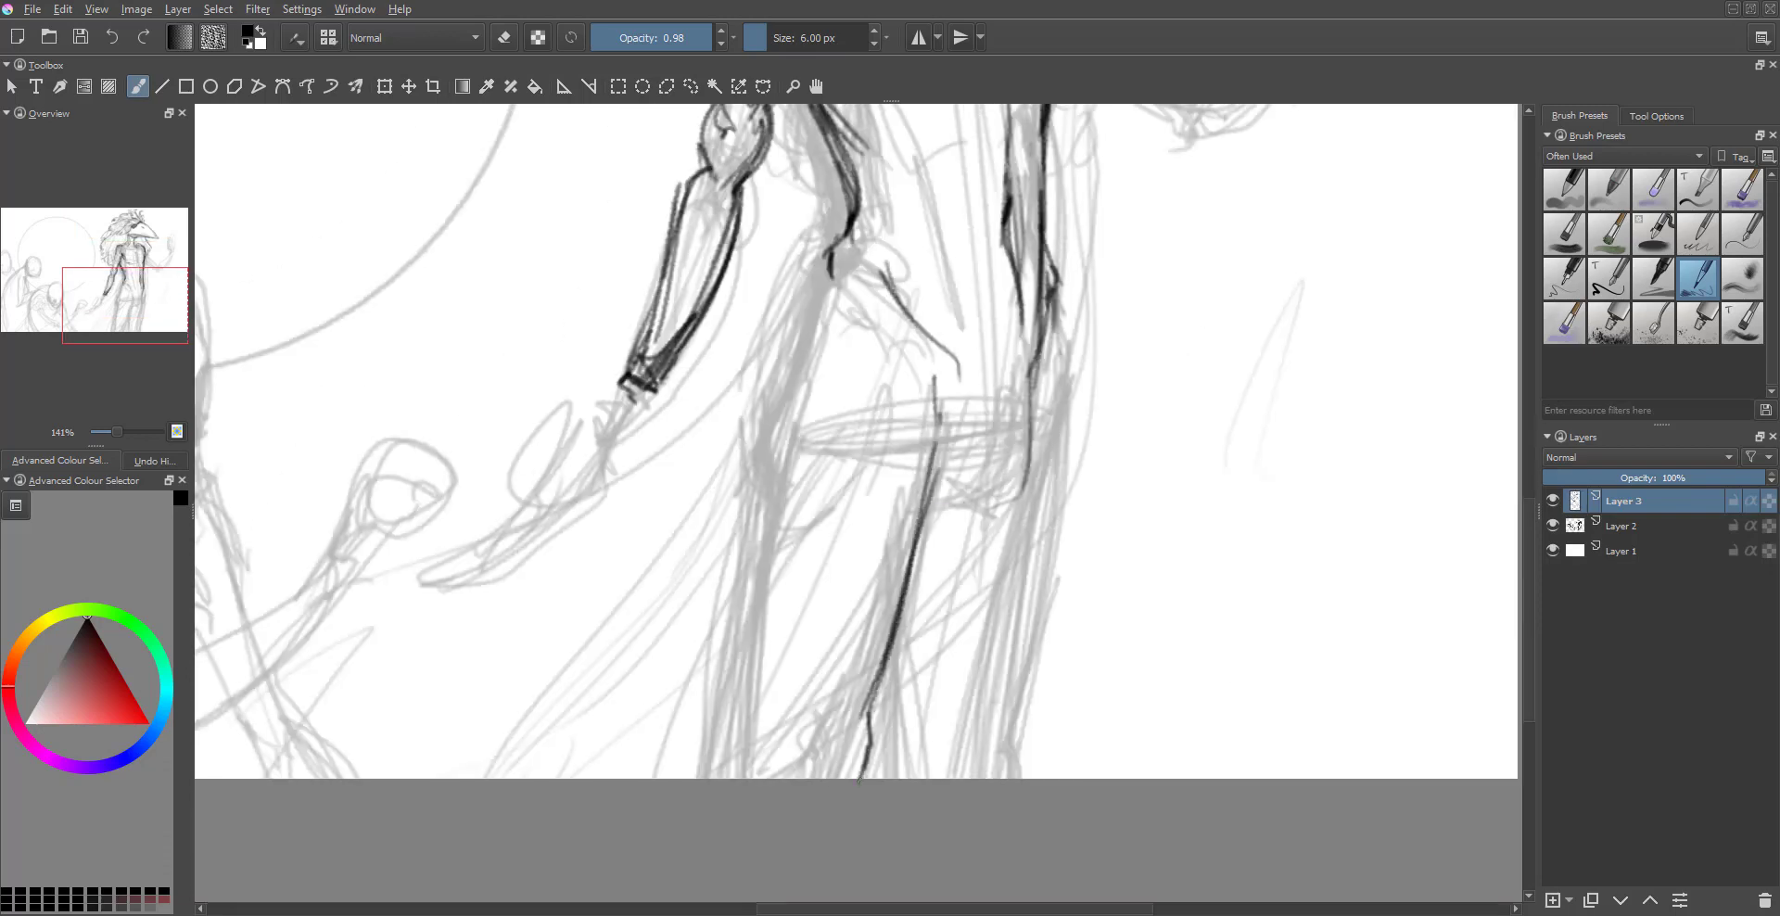
left_click_drag(821, 274, 765, 524)
left_click_drag(784, 431, 746, 777)
left_click_drag(1058, 306, 1040, 705)
left_click_drag(969, 519, 918, 762)
left_click_drag(969, 547, 923, 777)
left_click_drag(1057, 584, 1031, 753)
left_click_drag(972, 418, 898, 582)
- Refine the lowered hand and the raised arm with its curled fingers
scroll(1132, 546, "down", 1)
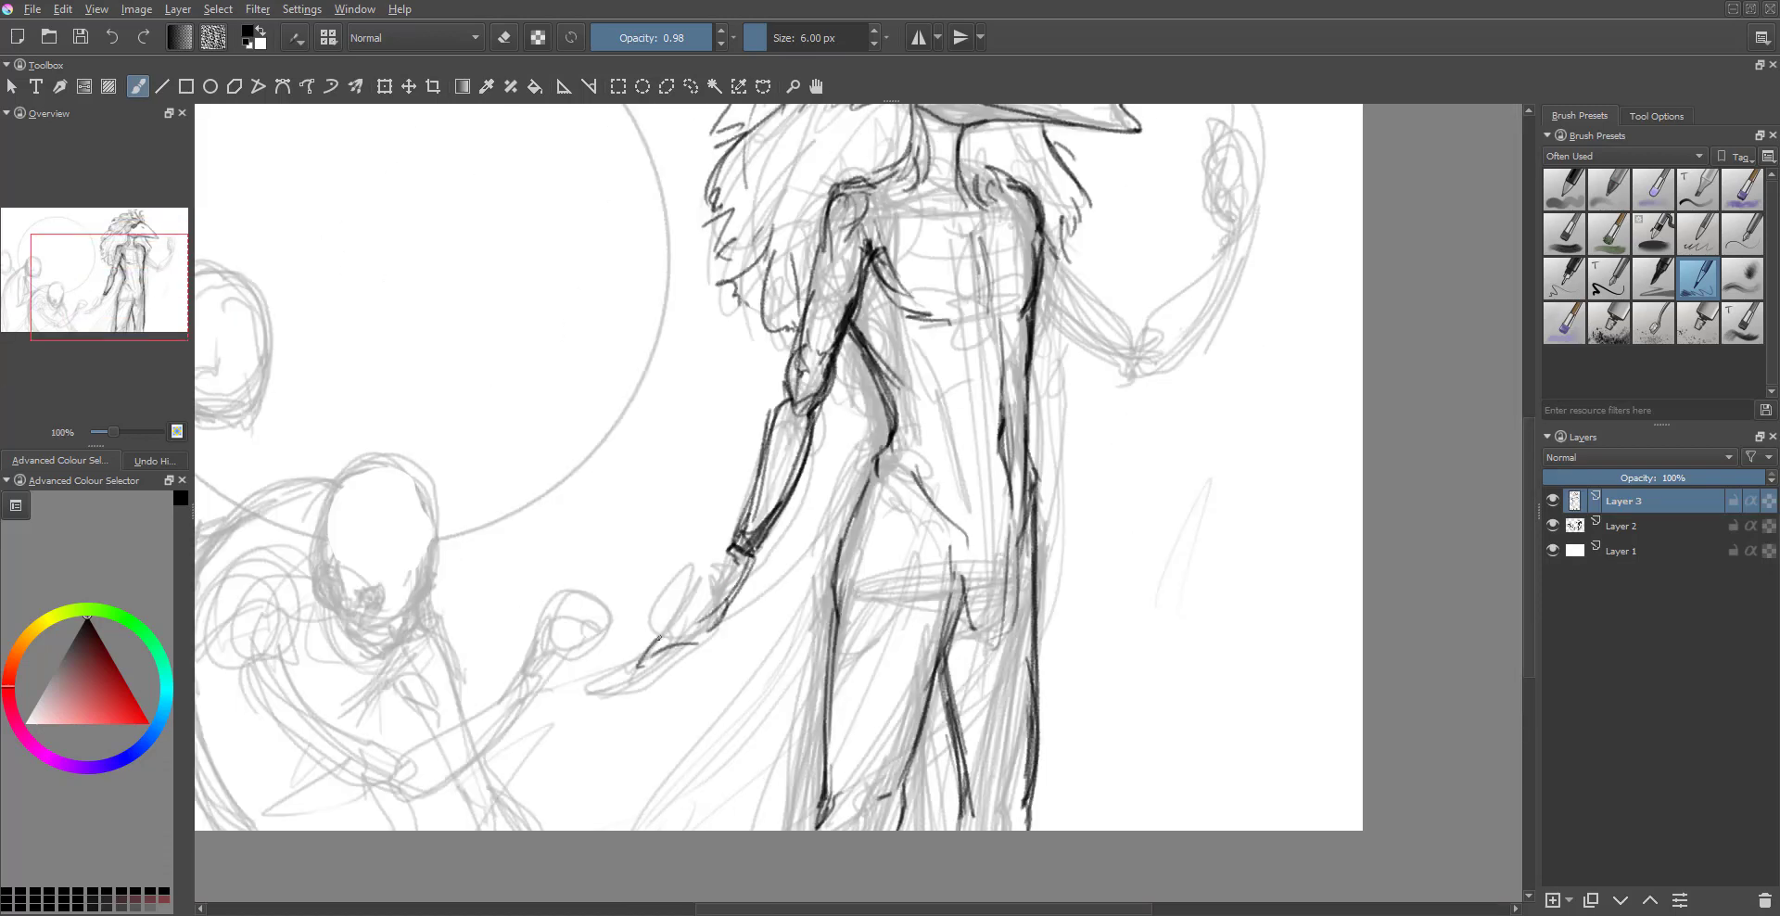
left_click_drag(742, 552, 638, 660)
left_click_drag(733, 593, 654, 684)
scroll(705, 649, "up", 3)
scroll(705, 649, "right", 2)
left_click_drag(1145, 315, 1043, 534)
left_click_drag(1138, 297, 1127, 408)
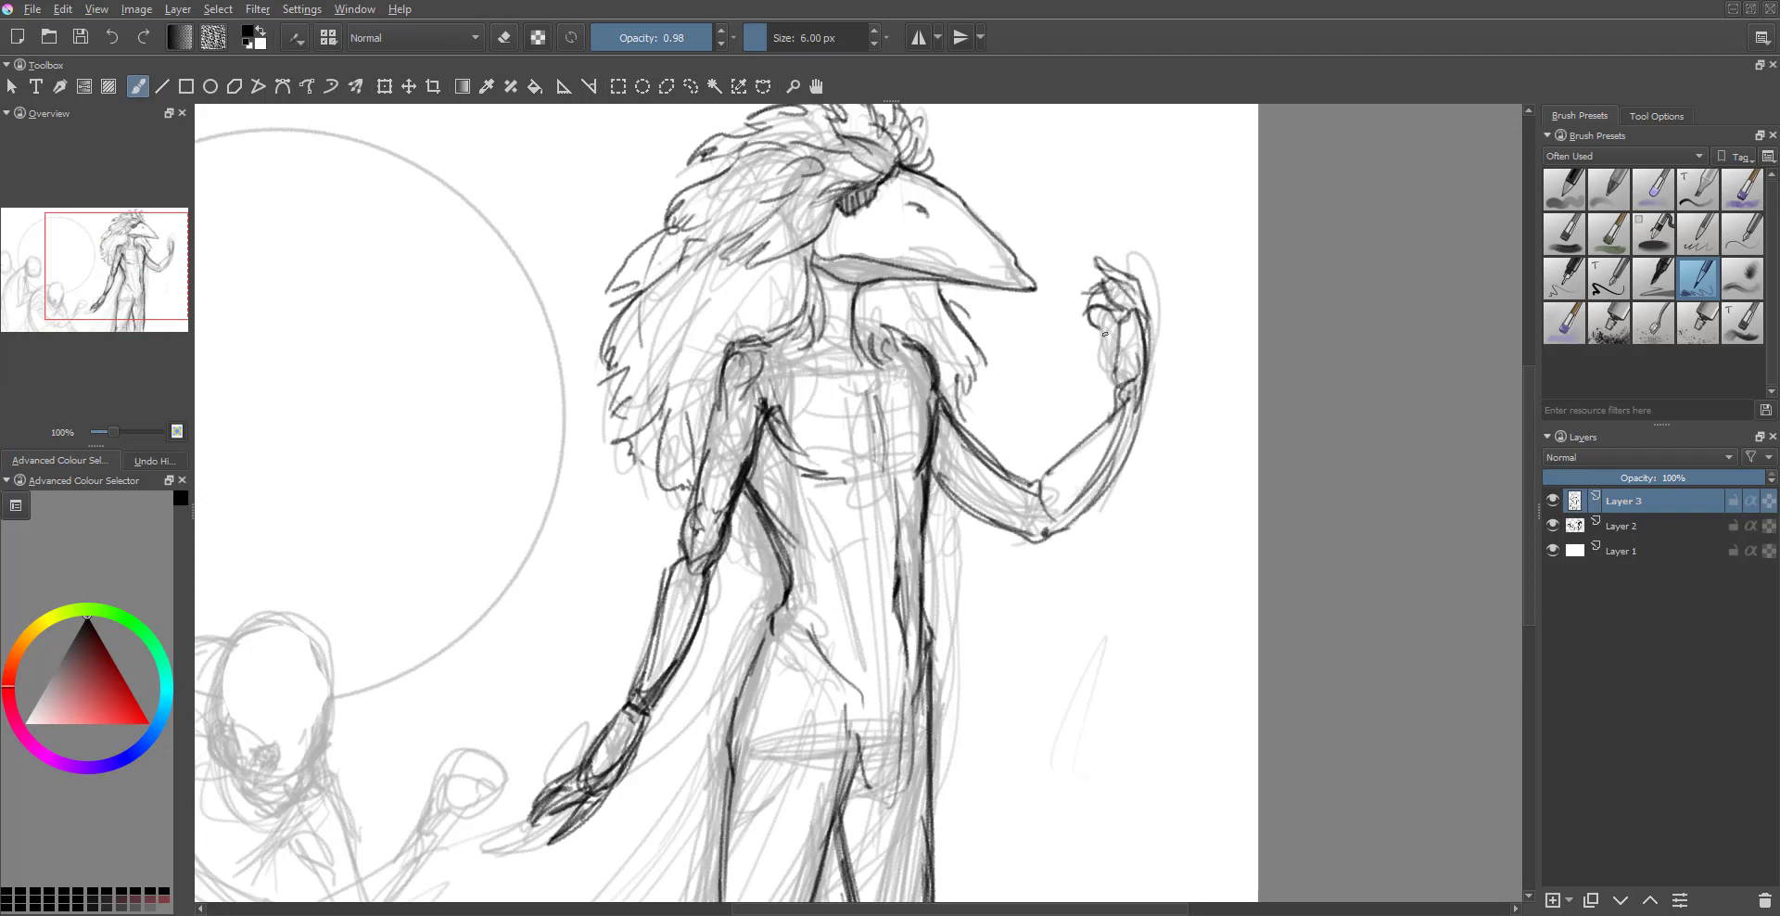
left_click_drag(1106, 333, 1052, 473)
- Rotate the standing figure slightly in a mirrored view, and restore the normal canvas orientation
scroll(1105, 332, "down", 1)
key("m")
key("ctrl+t")
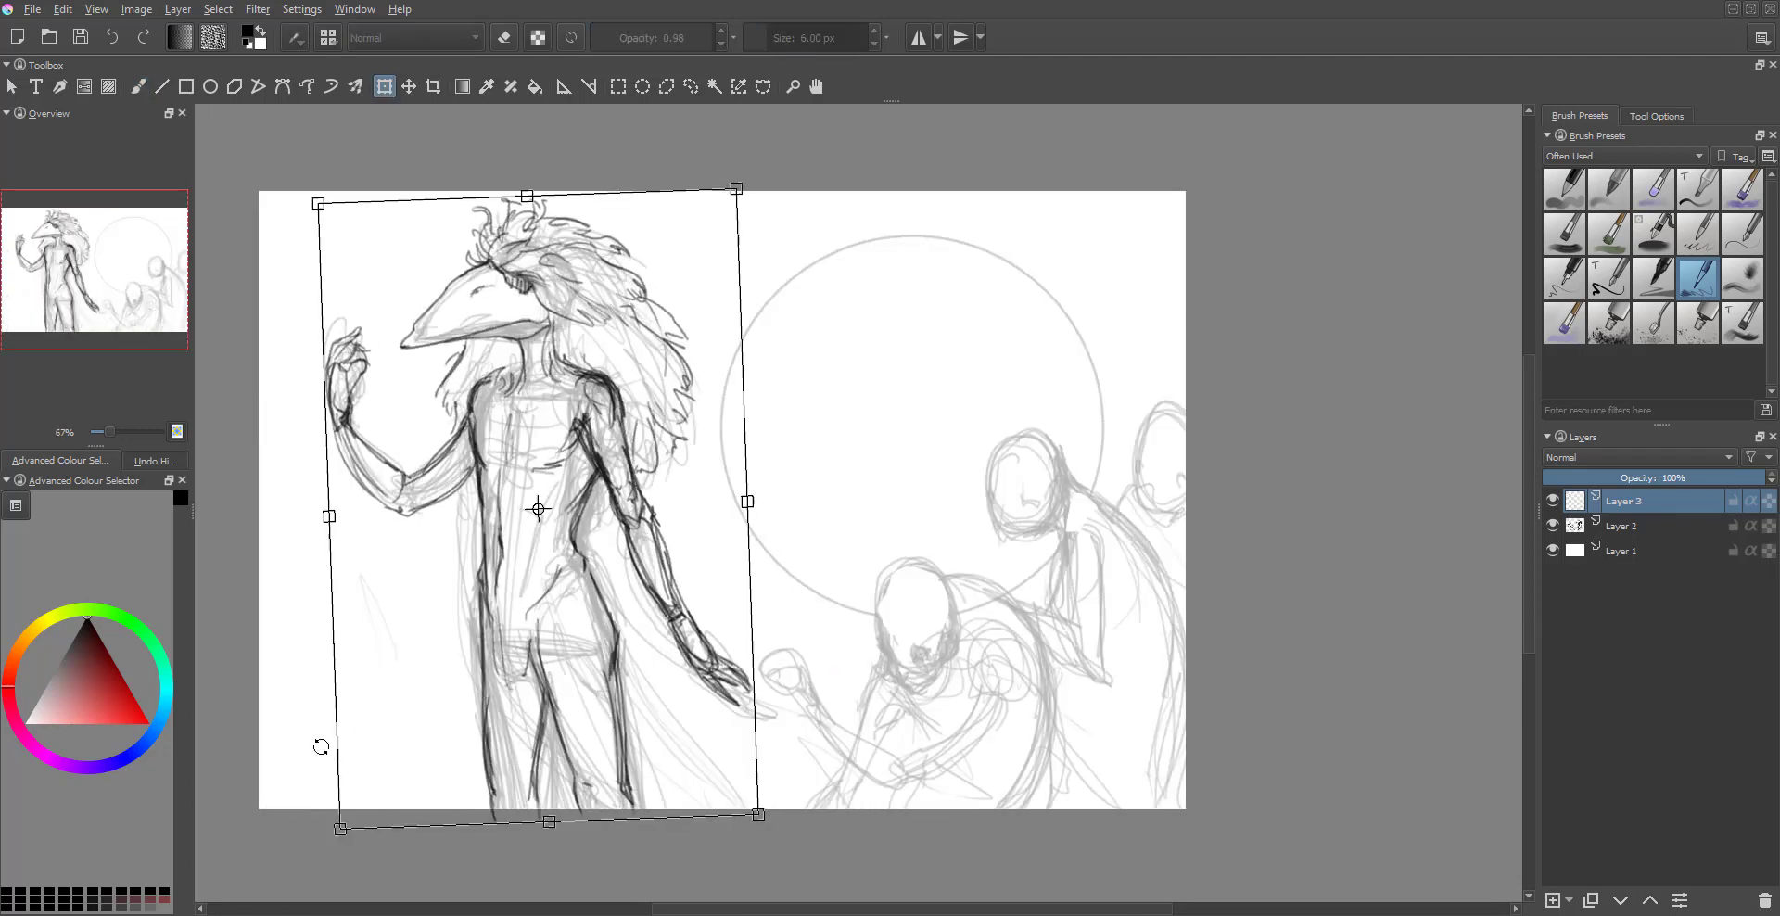
left_click_drag(669, 594, 640, 649)
key("b")
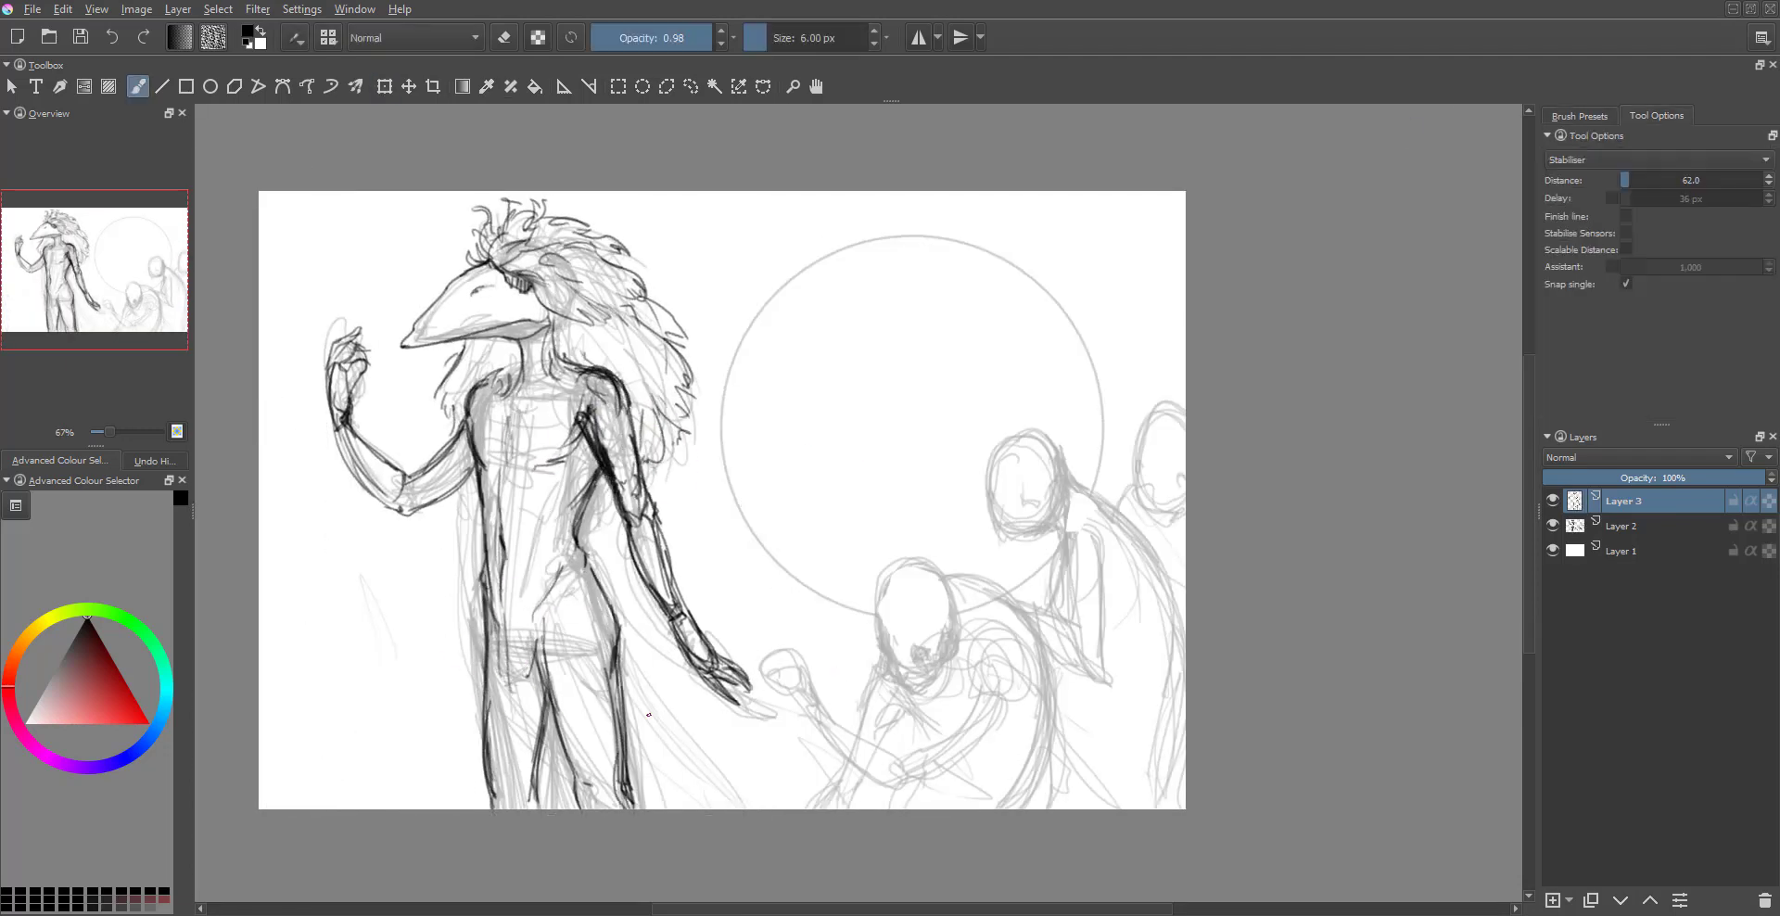
key("m")
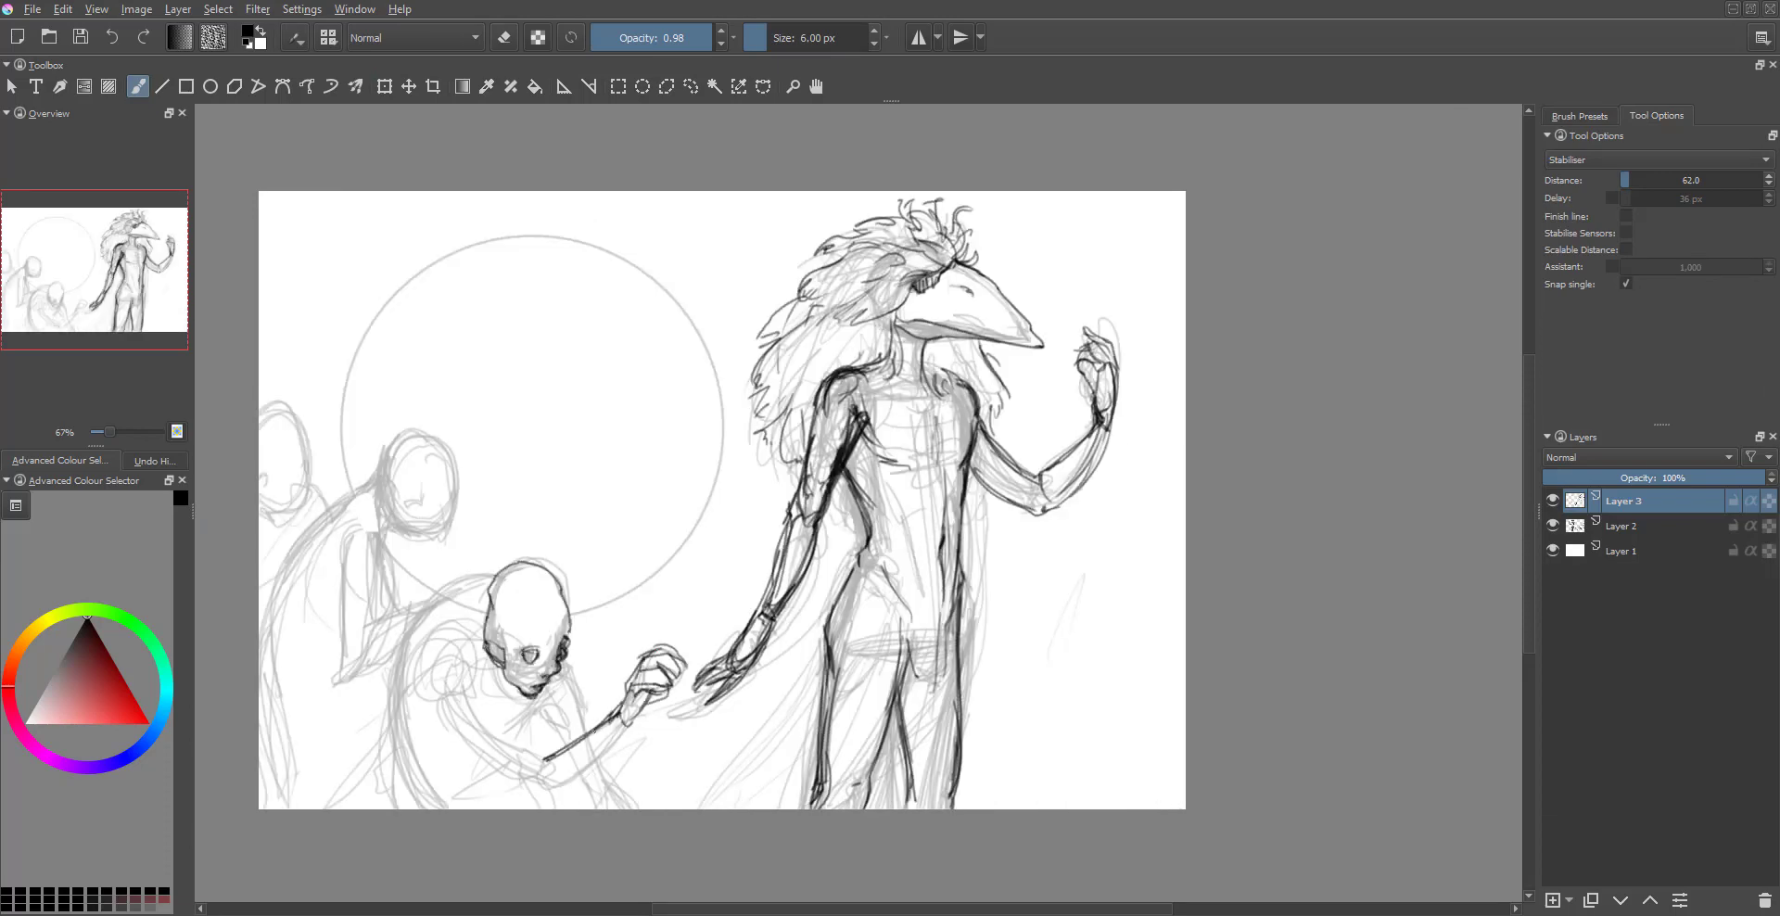
- Refine the crouching figure's shoulder, folded arm and chest with cleaner lines
left_click_drag(443, 654, 534, 763)
left_click_drag(443, 741, 542, 765)
left_click_drag(565, 668, 584, 718)
left_click_drag(556, 690, 540, 722)
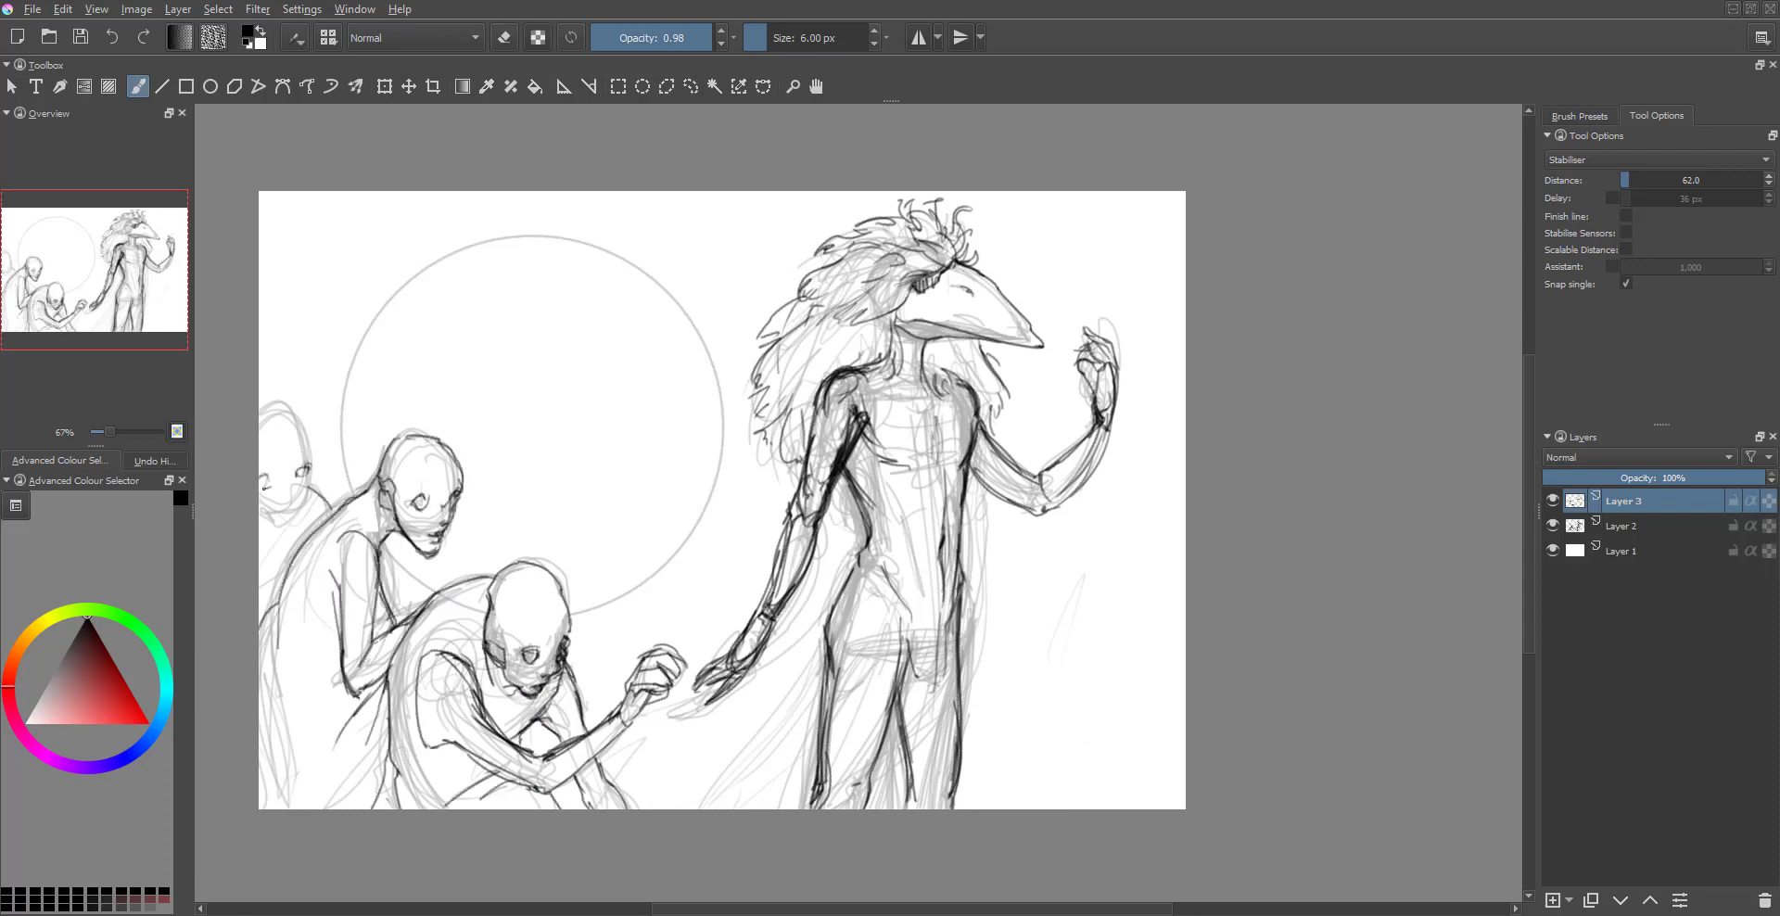
- Retrace the large background circle by hand on the linework layer
left_click_drag(345, 408, 567, 617)
left_click(1614, 197)
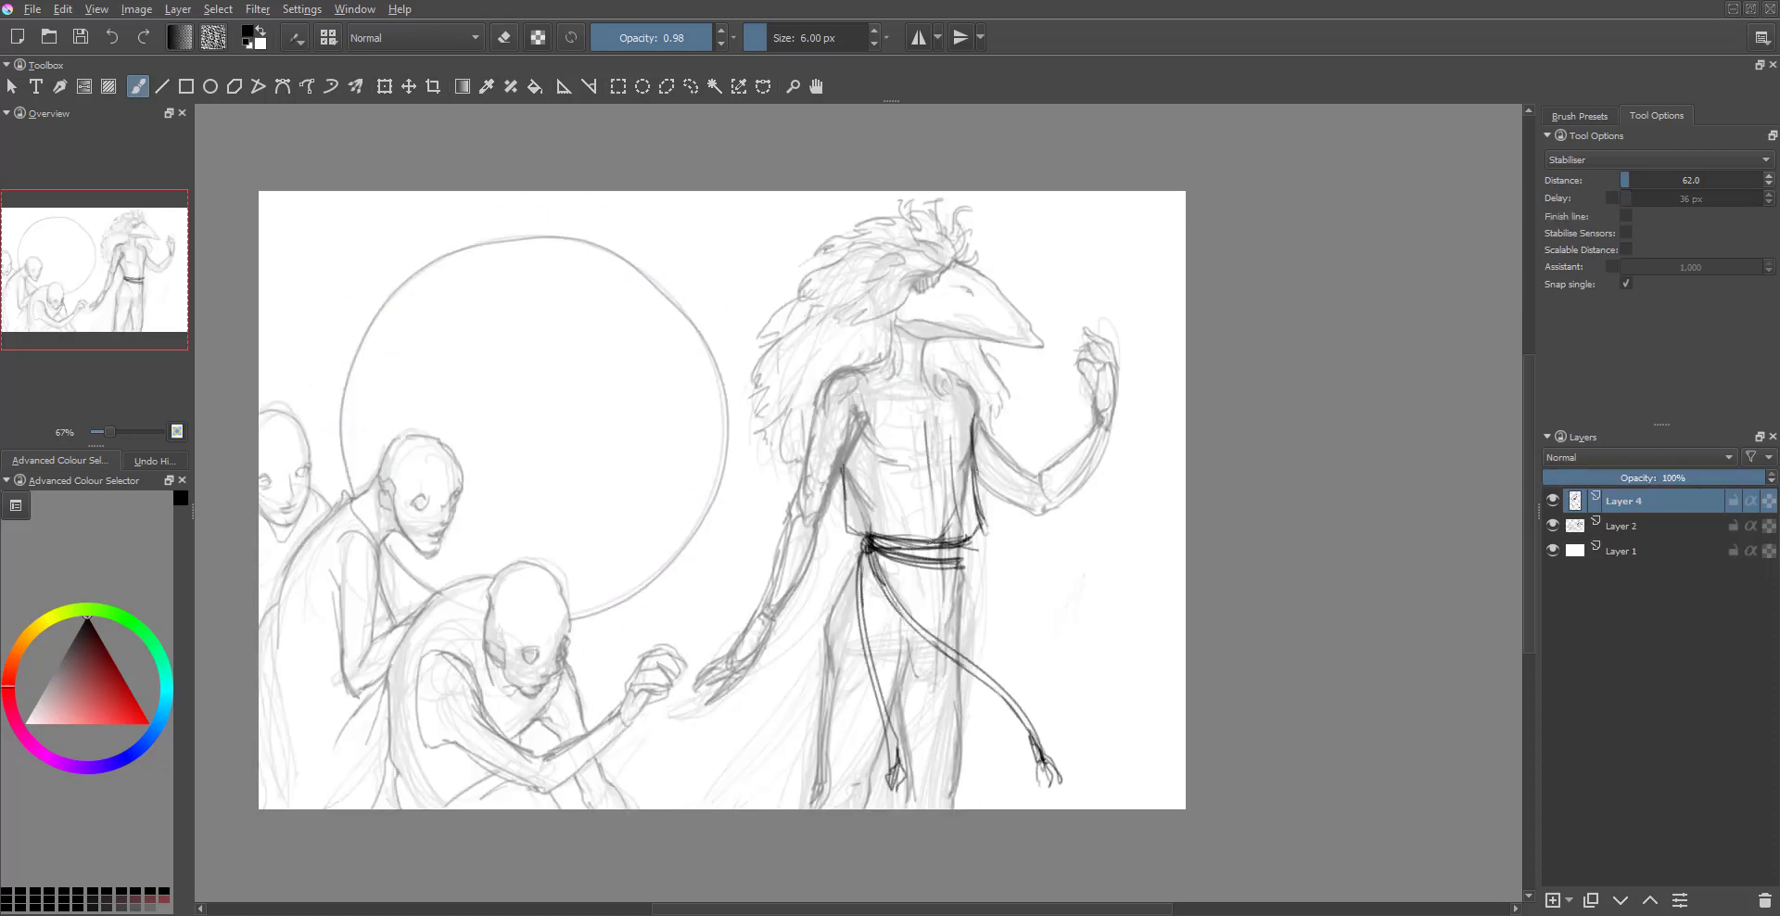
- Draw a loose sleeve on the lowered arm and robe folds sweeping back from the standing figure's legs
key("e")
left_click_drag(782, 661, 862, 422)
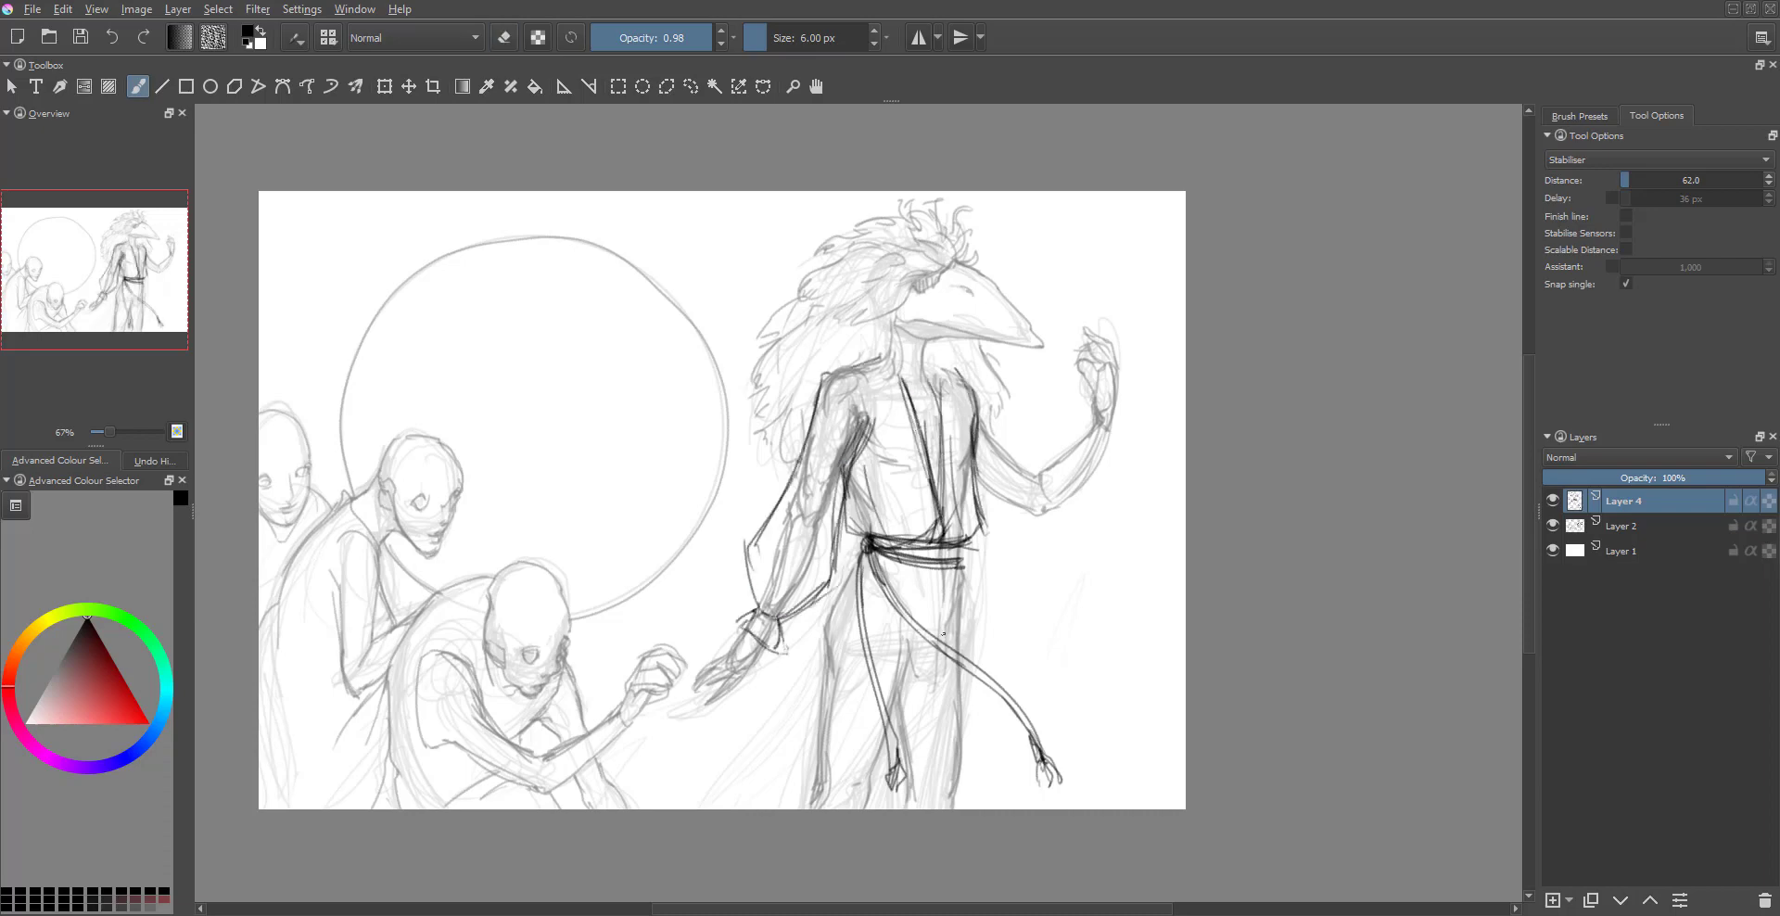
left_click_drag(860, 710, 684, 803)
left_click_drag(853, 684, 662, 807)
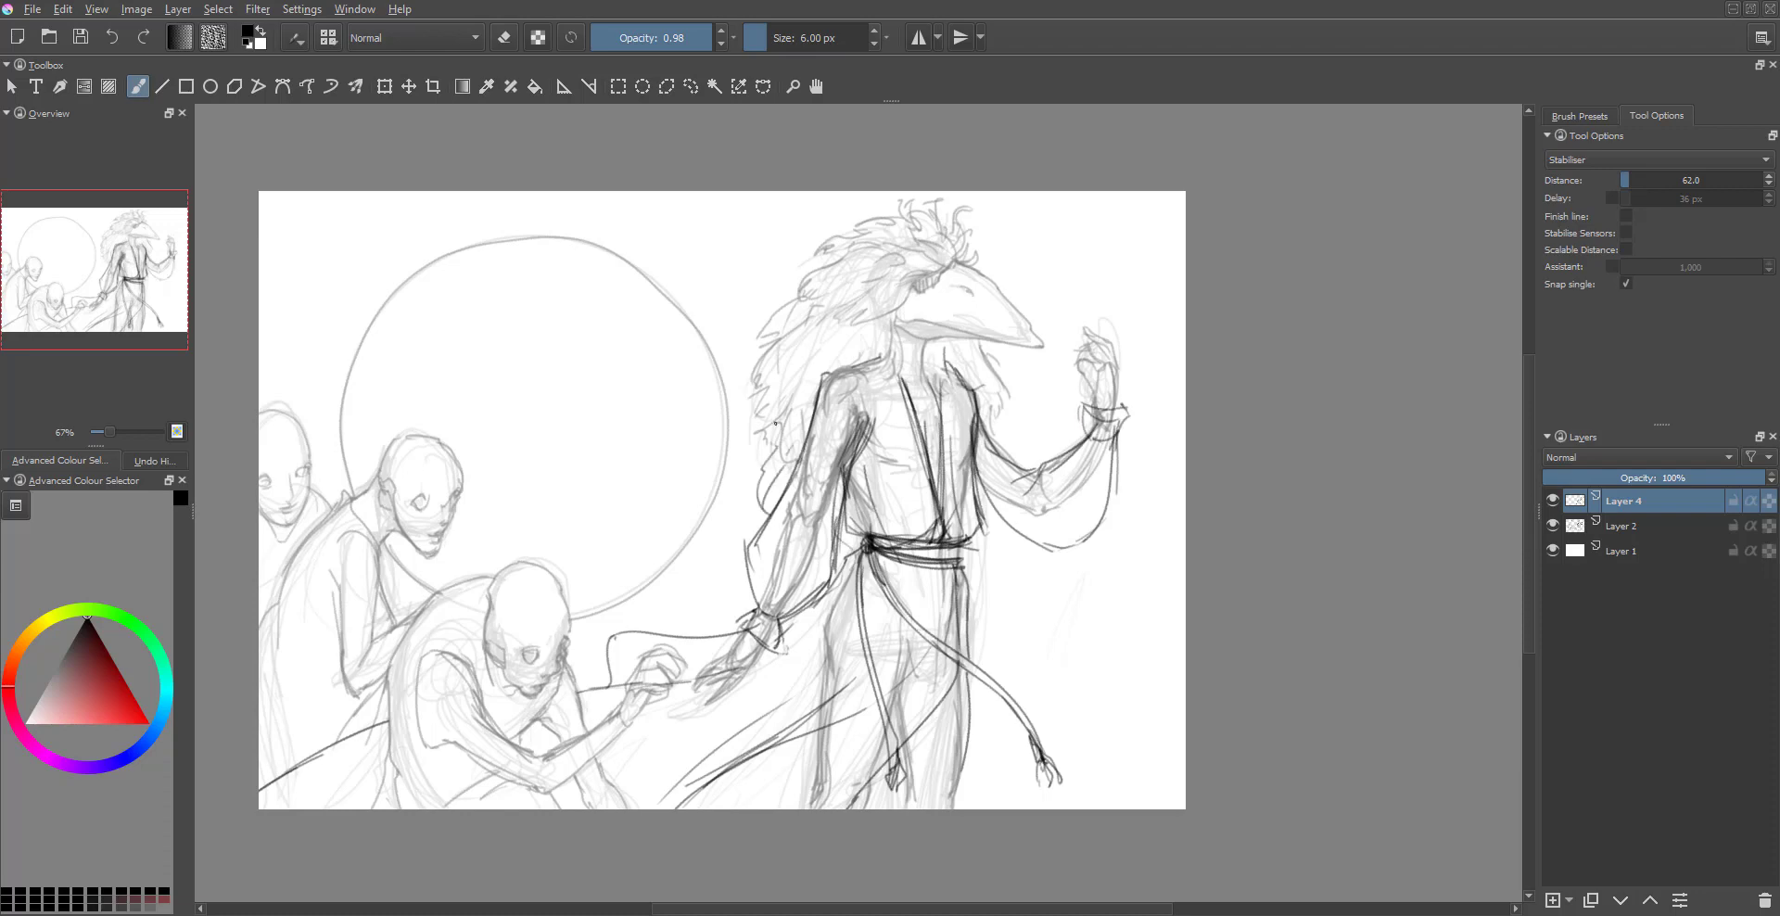
- Merge the clothing layer into the sketch layer and draw a long rod in the crouching figure's outstretched hand
key("ctrl+e")
scroll(760, 664, "up", 1)
left_click_drag(543, 830, 751, 547)
scroll(755, 568, "down", 2)
key("ctrl+t")
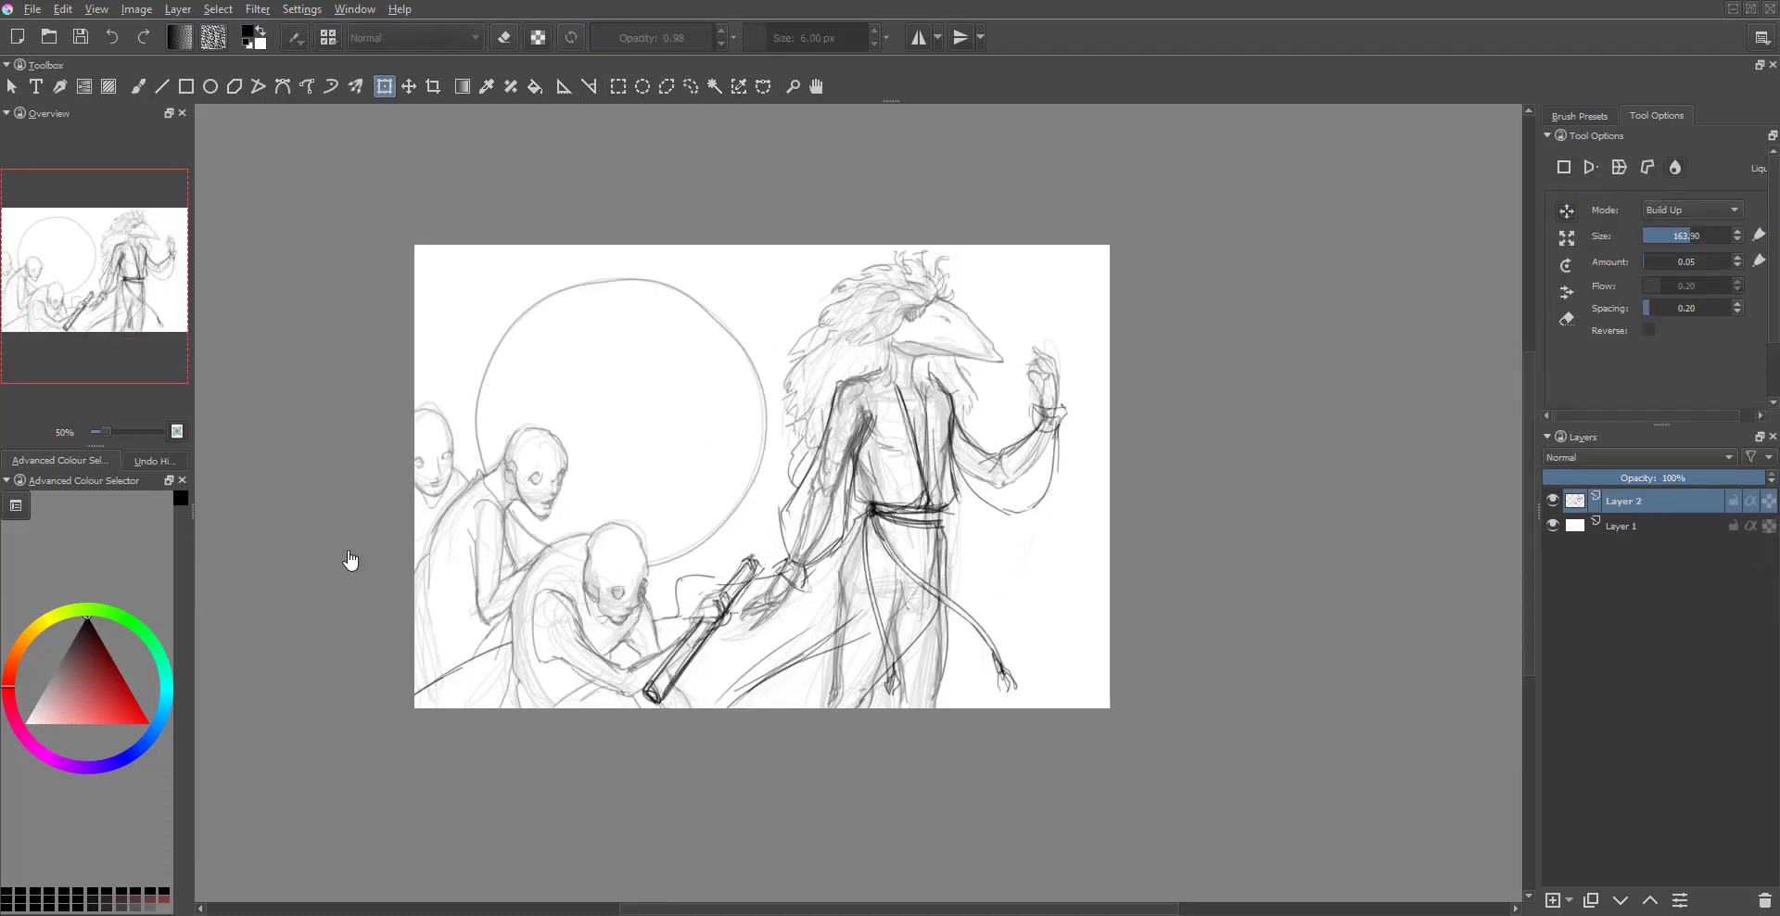
key("b")
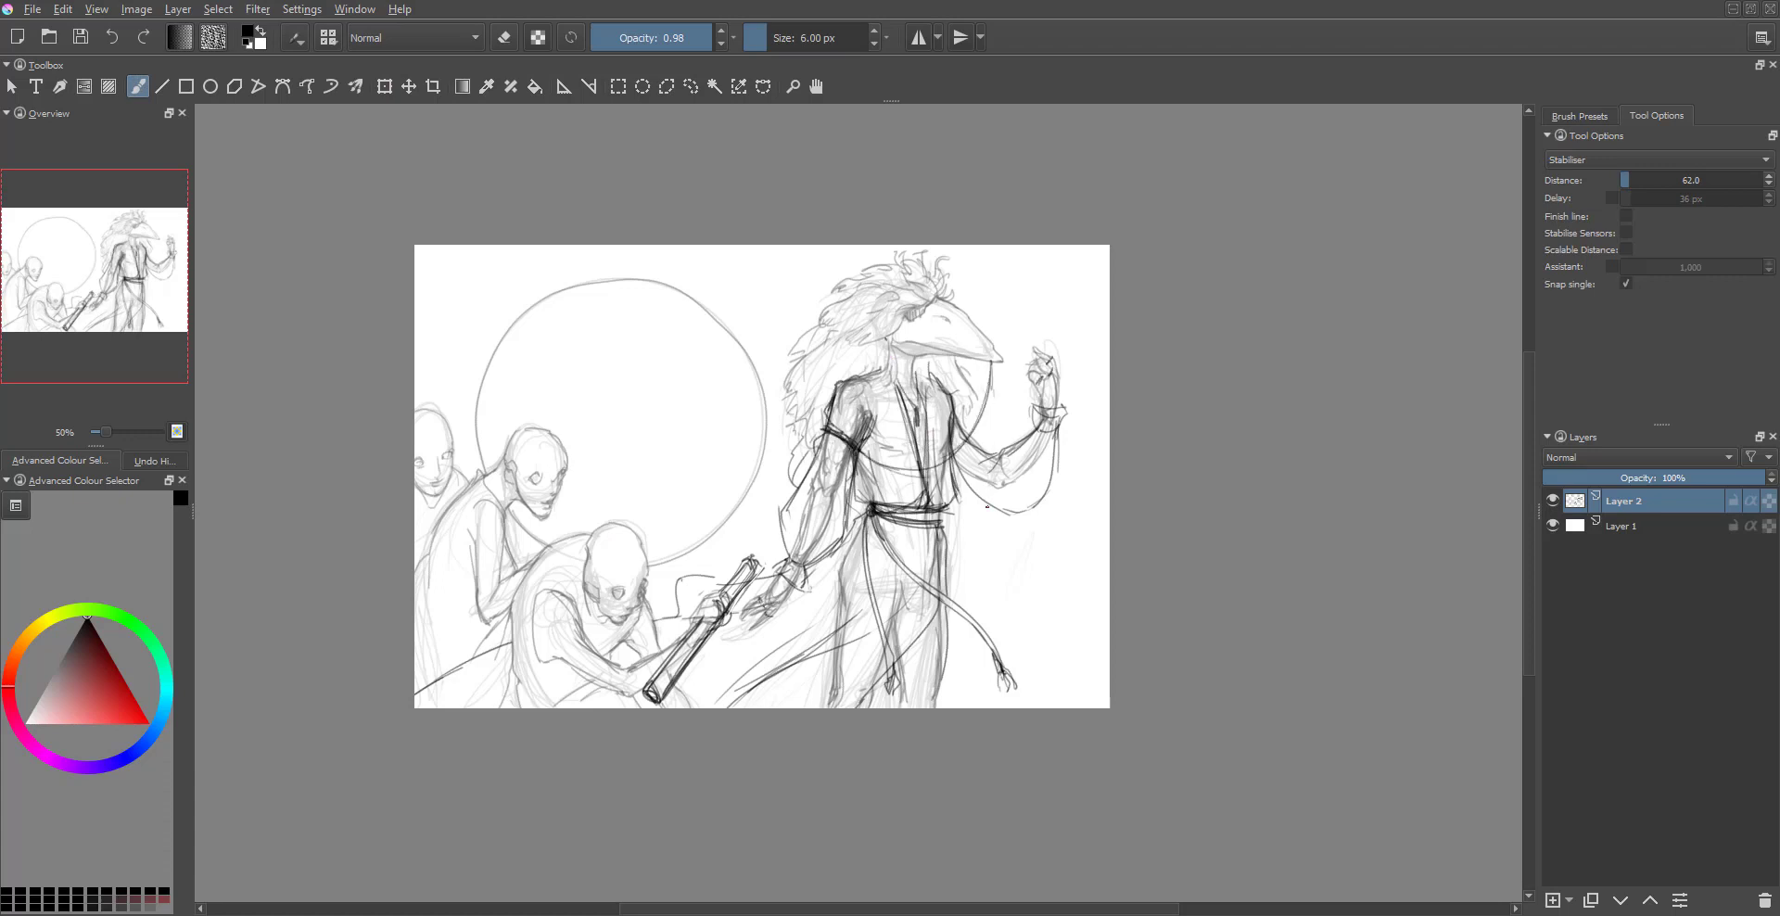
- Sketch a cape billowing from the neck across the circle and robe cloth trailing to the lower-right canvas corner
left_click_drag(867, 364, 600, 493)
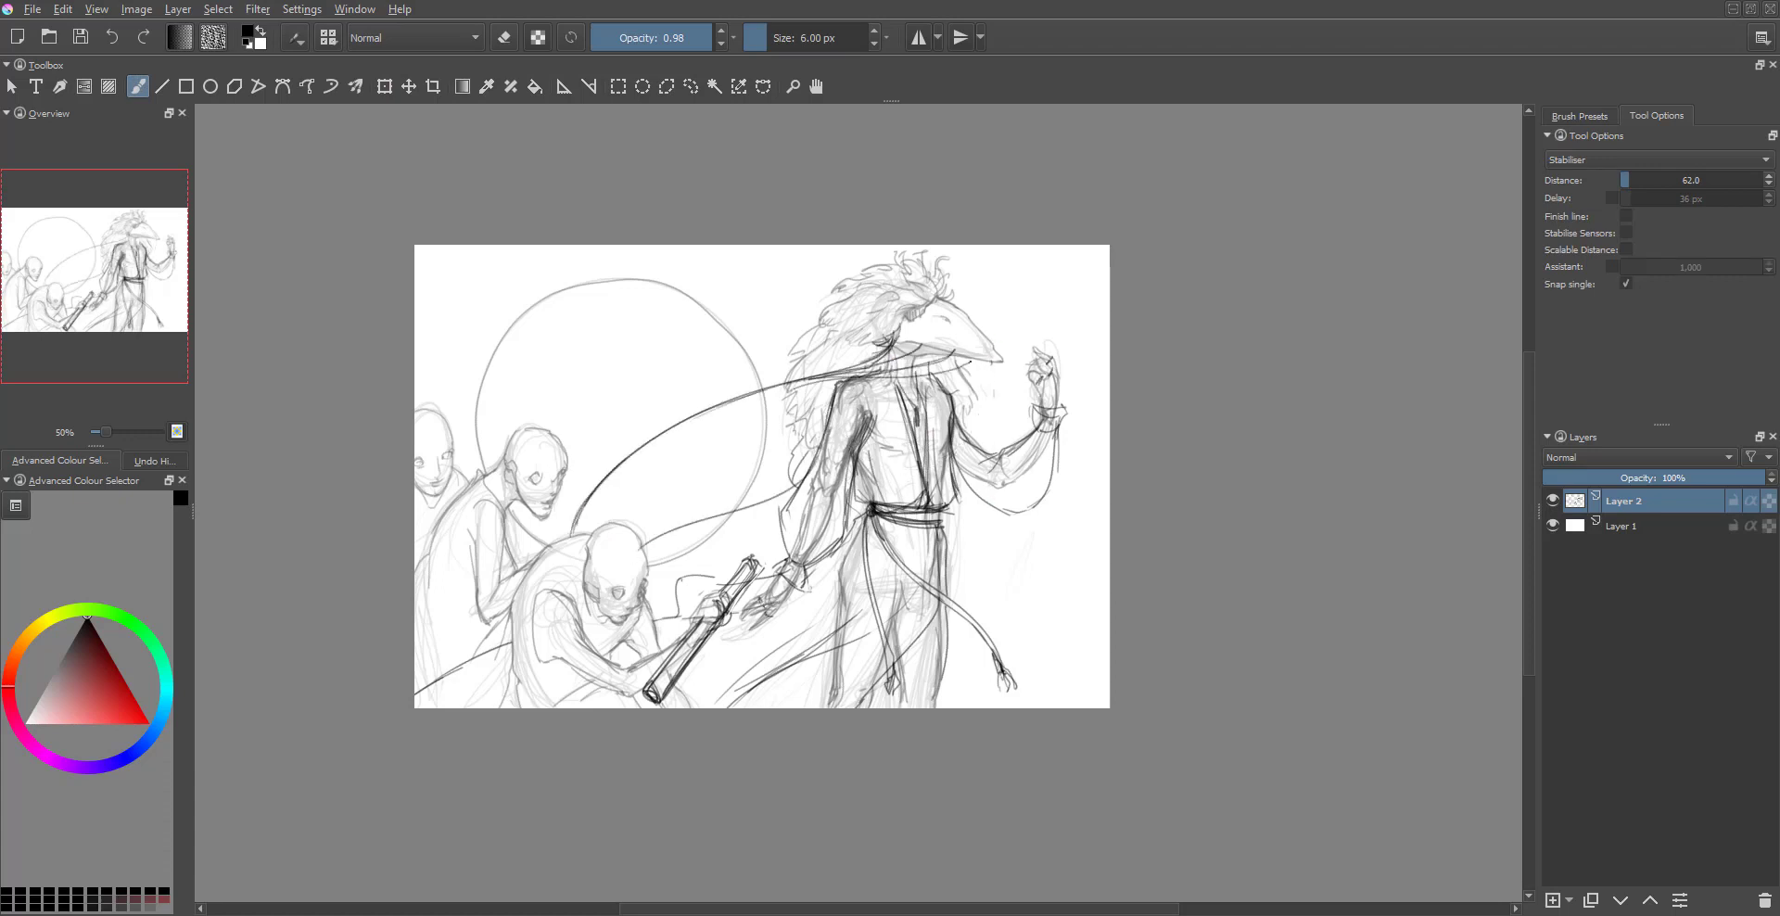
key("ctrl+z")
left_click_drag(940, 548, 1118, 724)
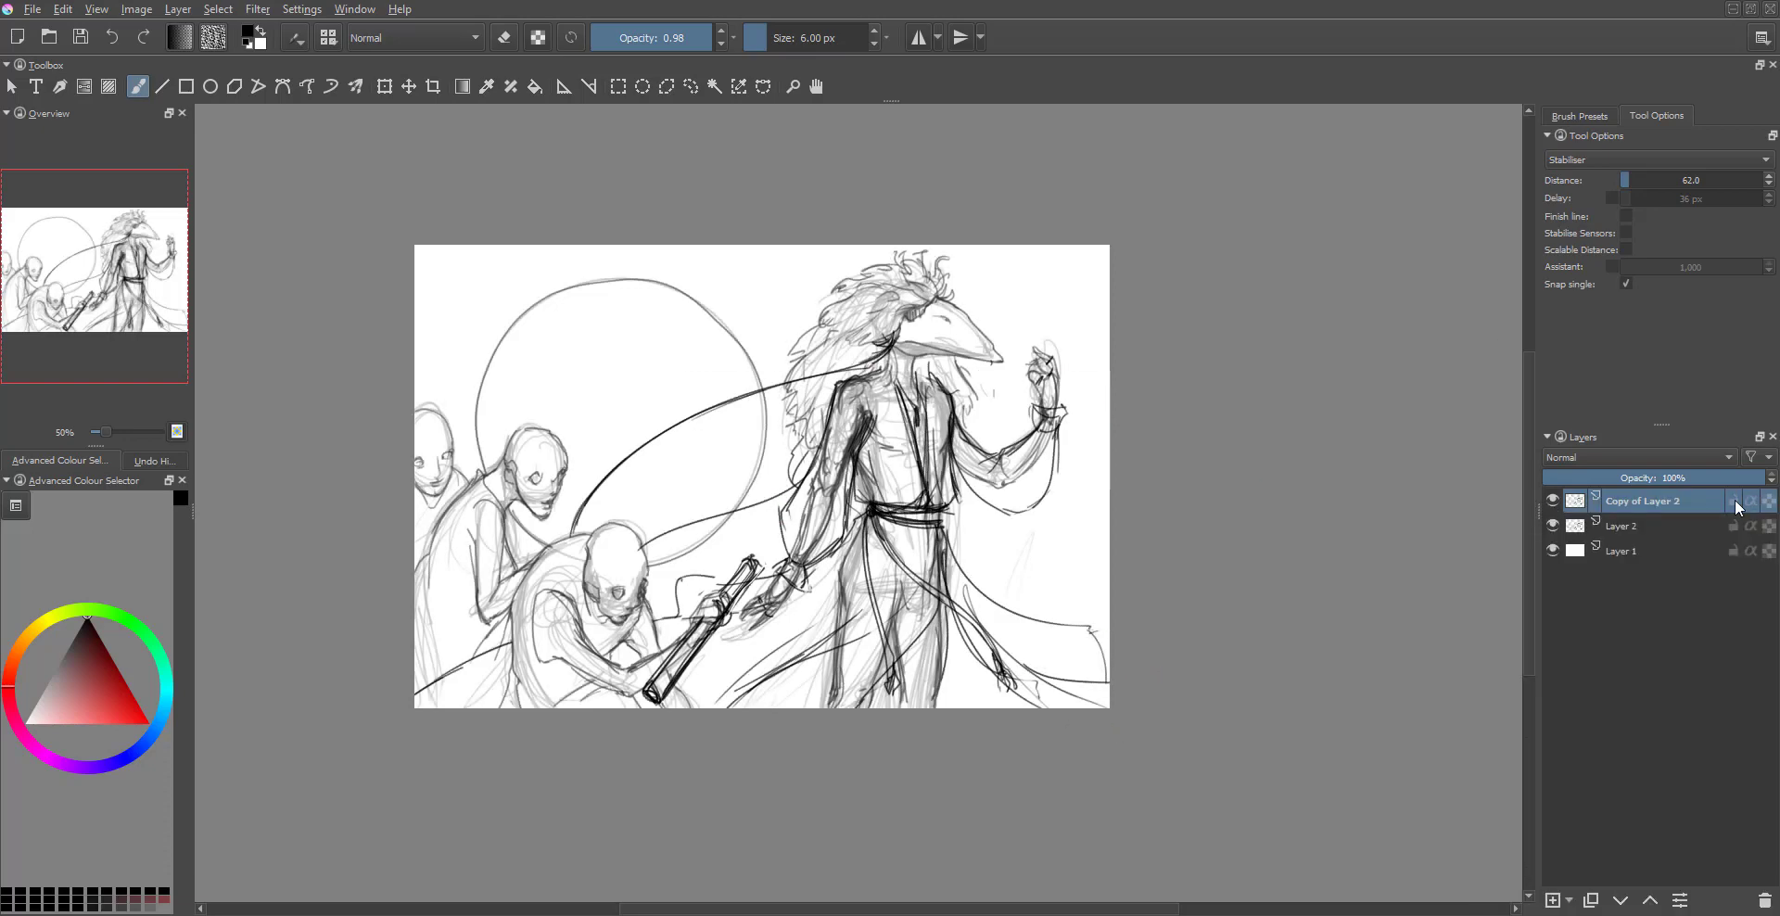
- Fill the background layer with a soft gradient from muted purple to light grey
left_click(477, 372)
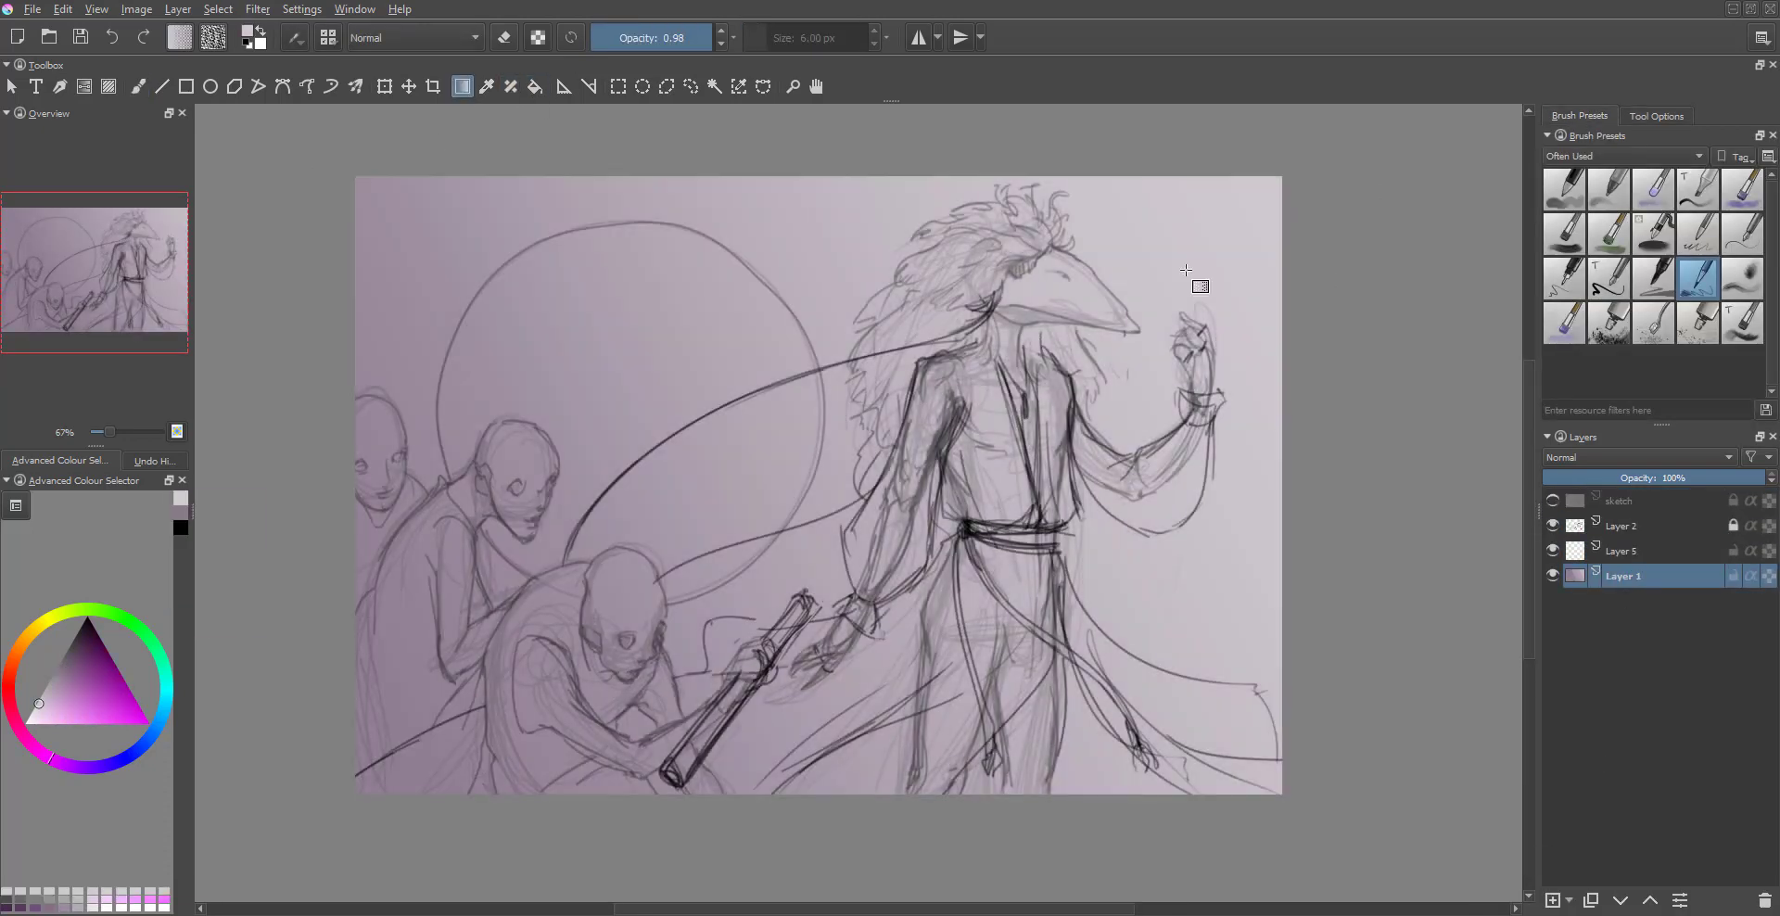
- On Layer 5, block in the standing figure's torso, arms and legs with translucent dark purple-grey strokes
left_click(1623, 551)
mouse_move(1003, 325)
left_mouse_down()
mouse_move(1025, 408)
mouse_move(1029, 371)
mouse_move(891, 528)
mouse_move(914, 509)
left_mouse_up()
left_click(55, 676)
key("e")
key("e")
left_click(64, 661)
mouse_move(964, 371)
left_mouse_down()
mouse_move(983, 519)
mouse_move(965, 742)
mouse_move(1047, 389)
mouse_move(1203, 347)
left_mouse_up()
- Paint both of the standing figure's hands and the exposed lower leg in near-black purple
left_click(76, 640)
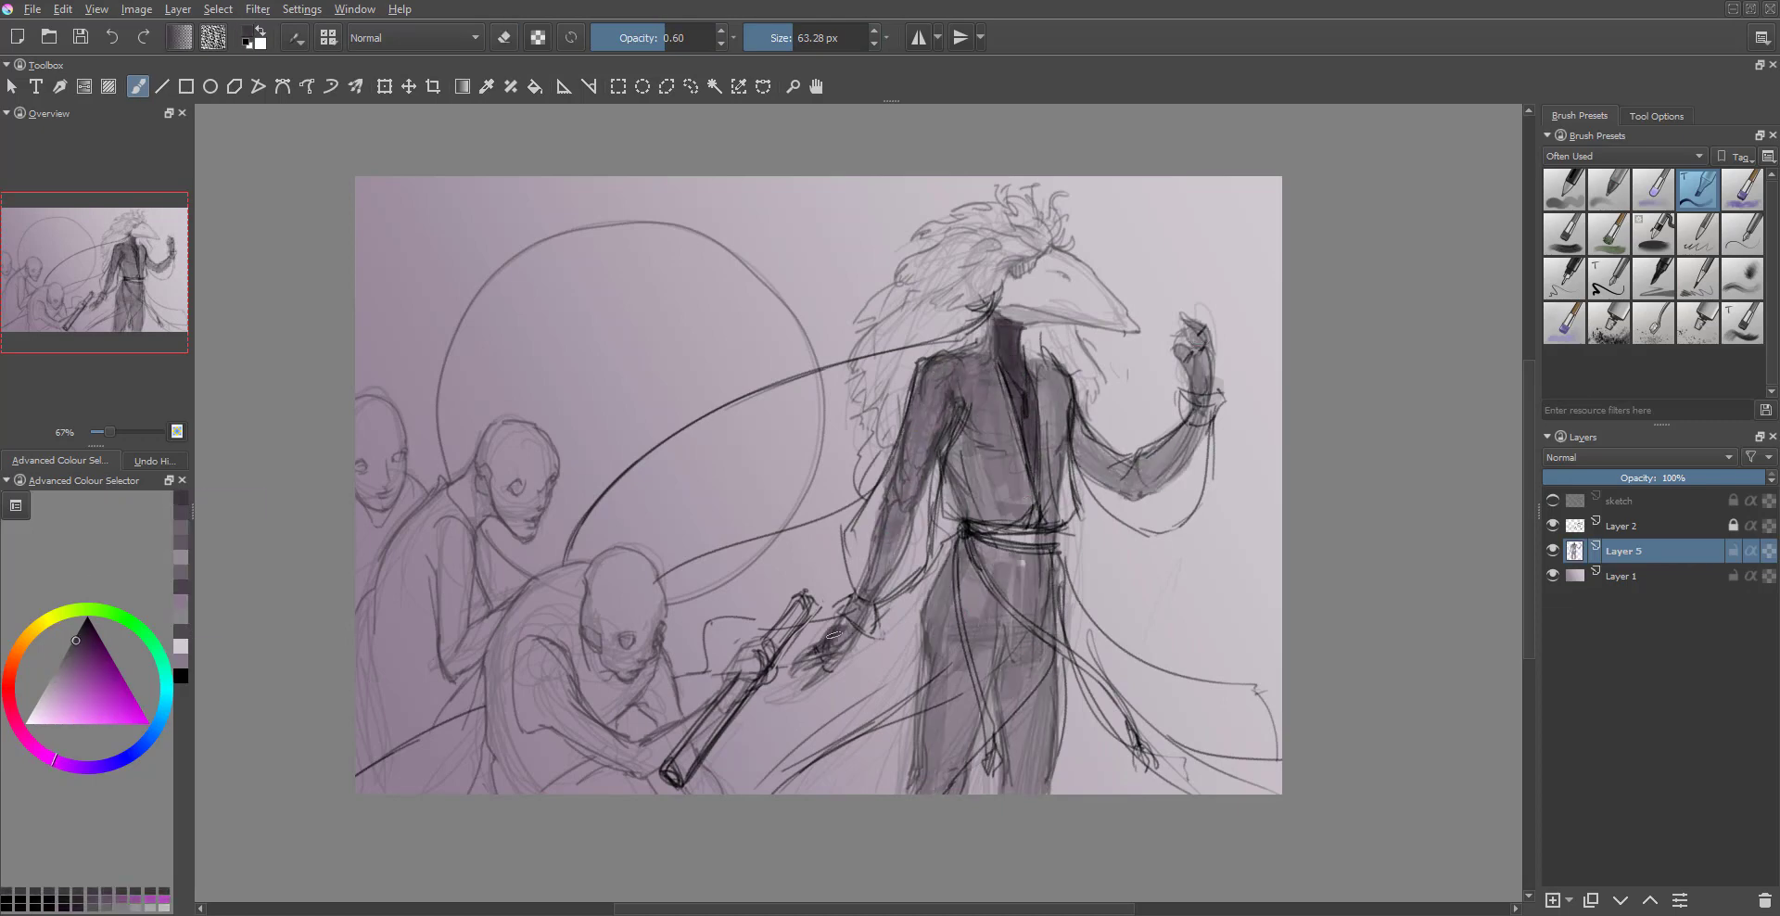
left_click_drag(806, 672, 848, 621)
left_click_drag(1048, 672, 1024, 723)
left_click_drag(1206, 368, 1191, 334)
- Paint the robe's sleeves, skirt and cloth trailing behind the hunched figures in translucent light grey on a new layer
left_click(38, 697)
key("Insert")
mouse_move(863, 575)
left_mouse_down()
mouse_move(904, 445)
mouse_move(992, 519)
mouse_move(1025, 512)
left_mouse_up()
left_click_drag(904, 594, 881, 524)
left_click_drag(895, 454, 858, 617)
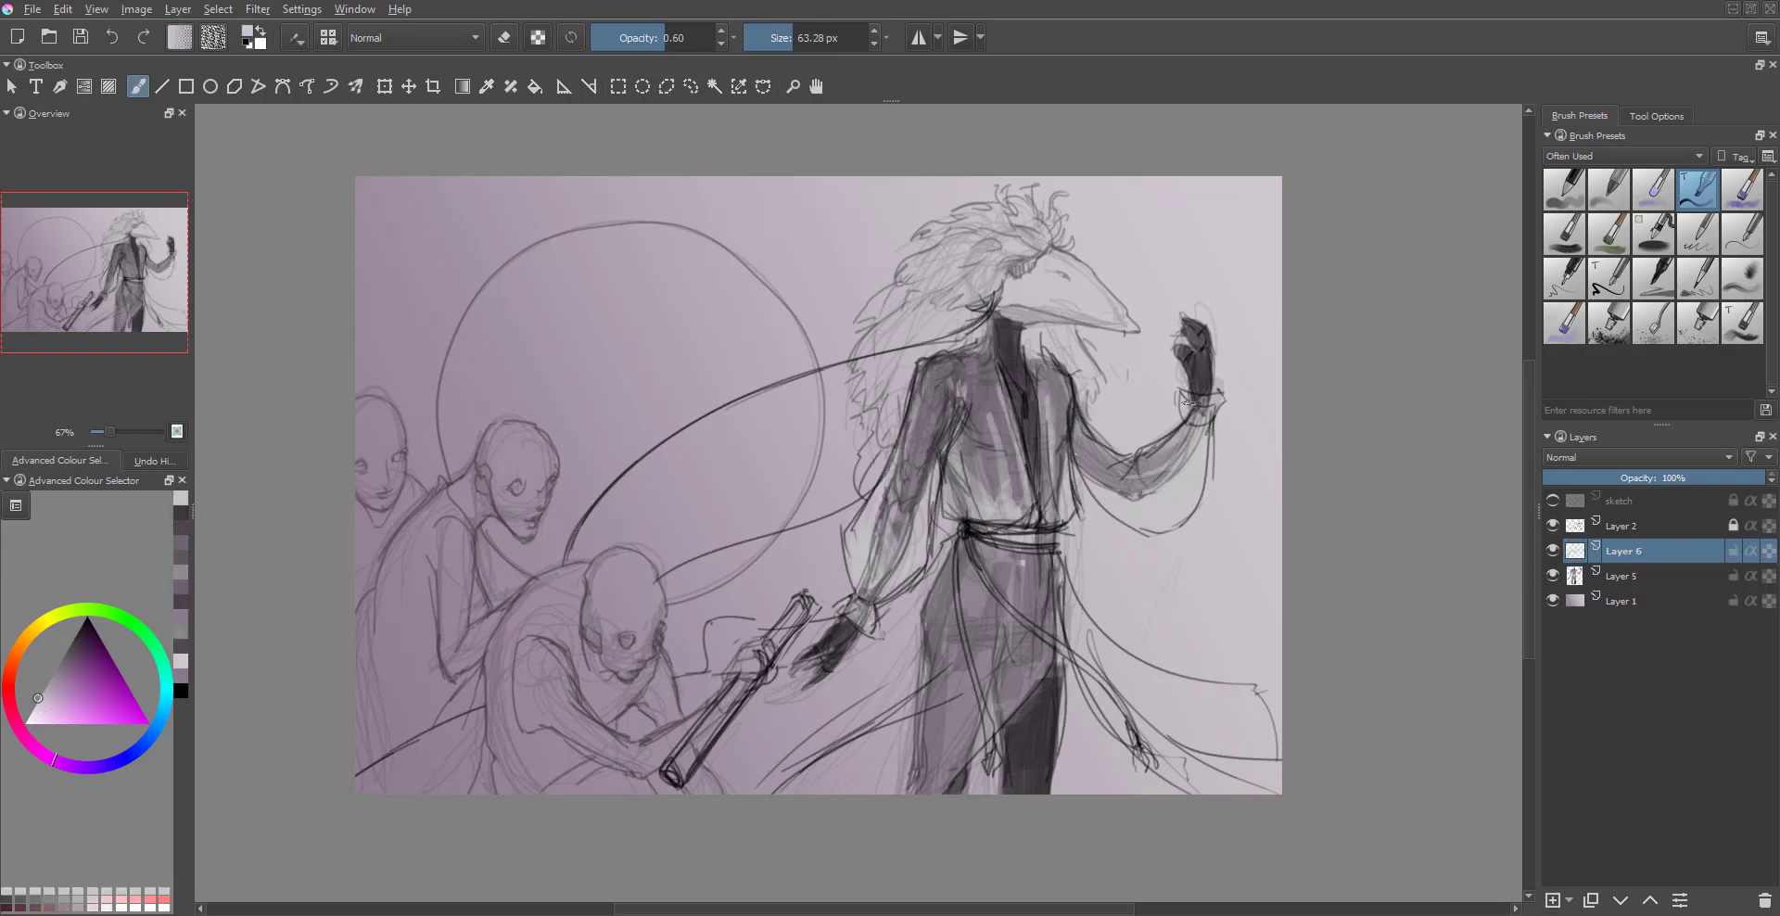
mouse_move(1043, 552)
left_mouse_down()
mouse_move(936, 714)
mouse_move(789, 788)
mouse_move(705, 640)
mouse_move(349, 790)
mouse_move(482, 666)
left_mouse_up()
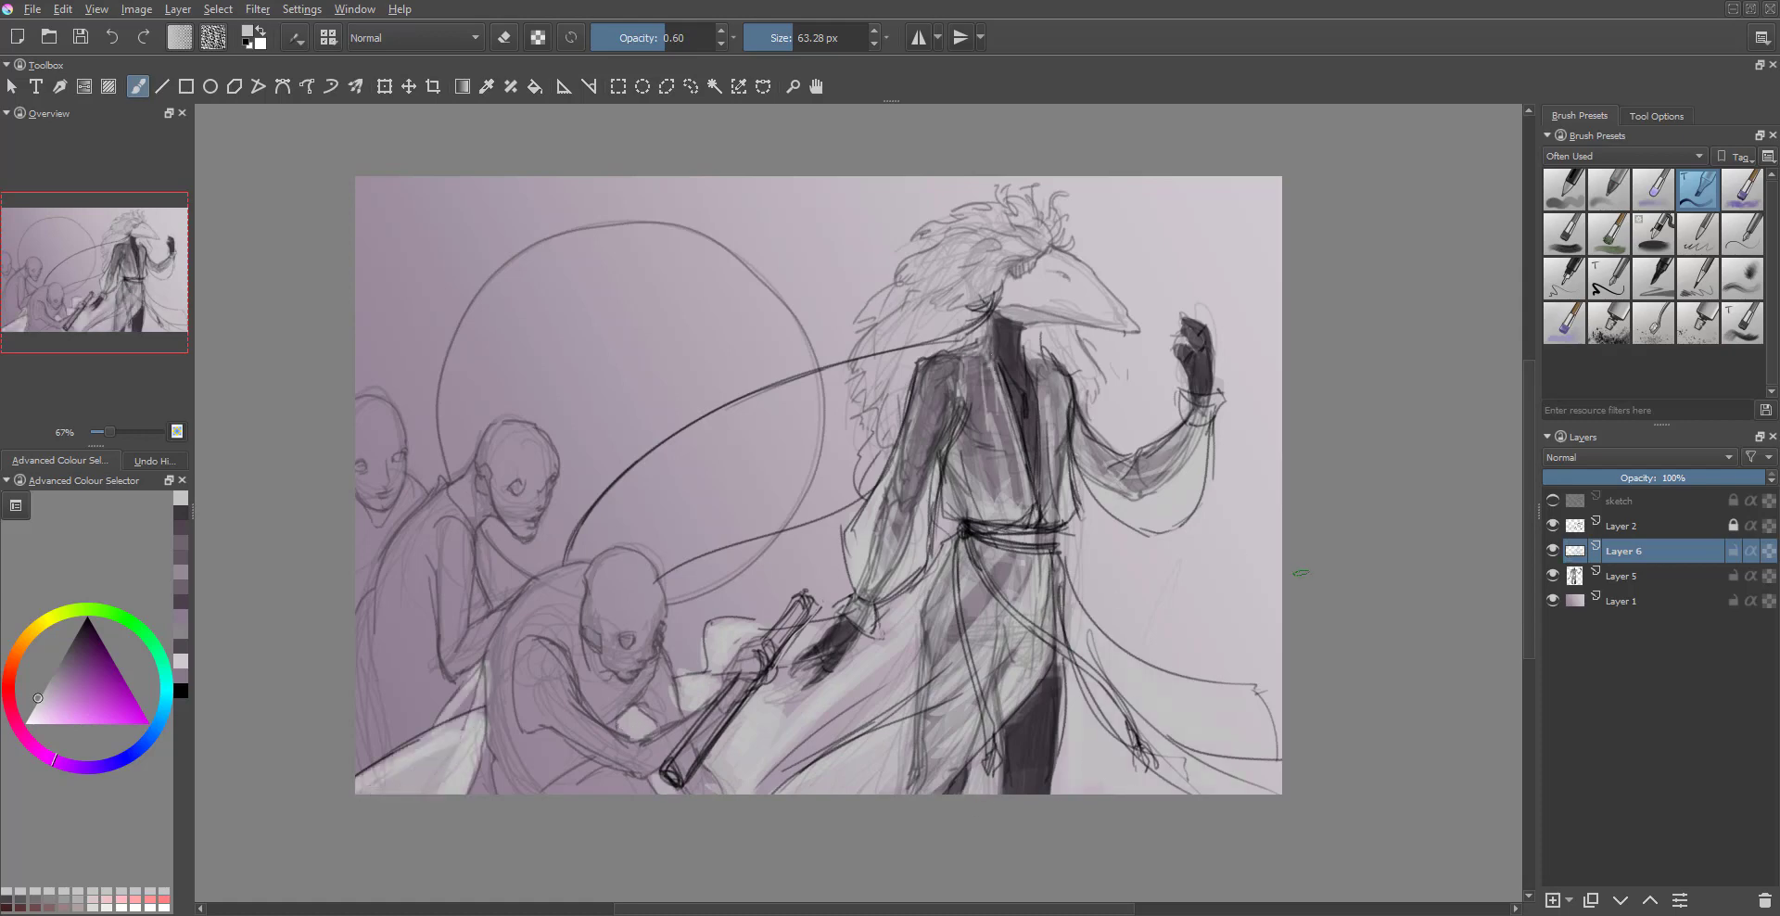
- Merge the robe layer into the layer below and erase stray sketch lines around the lowered sleeve on Layer 2
key("ctrl+e")
key("e")
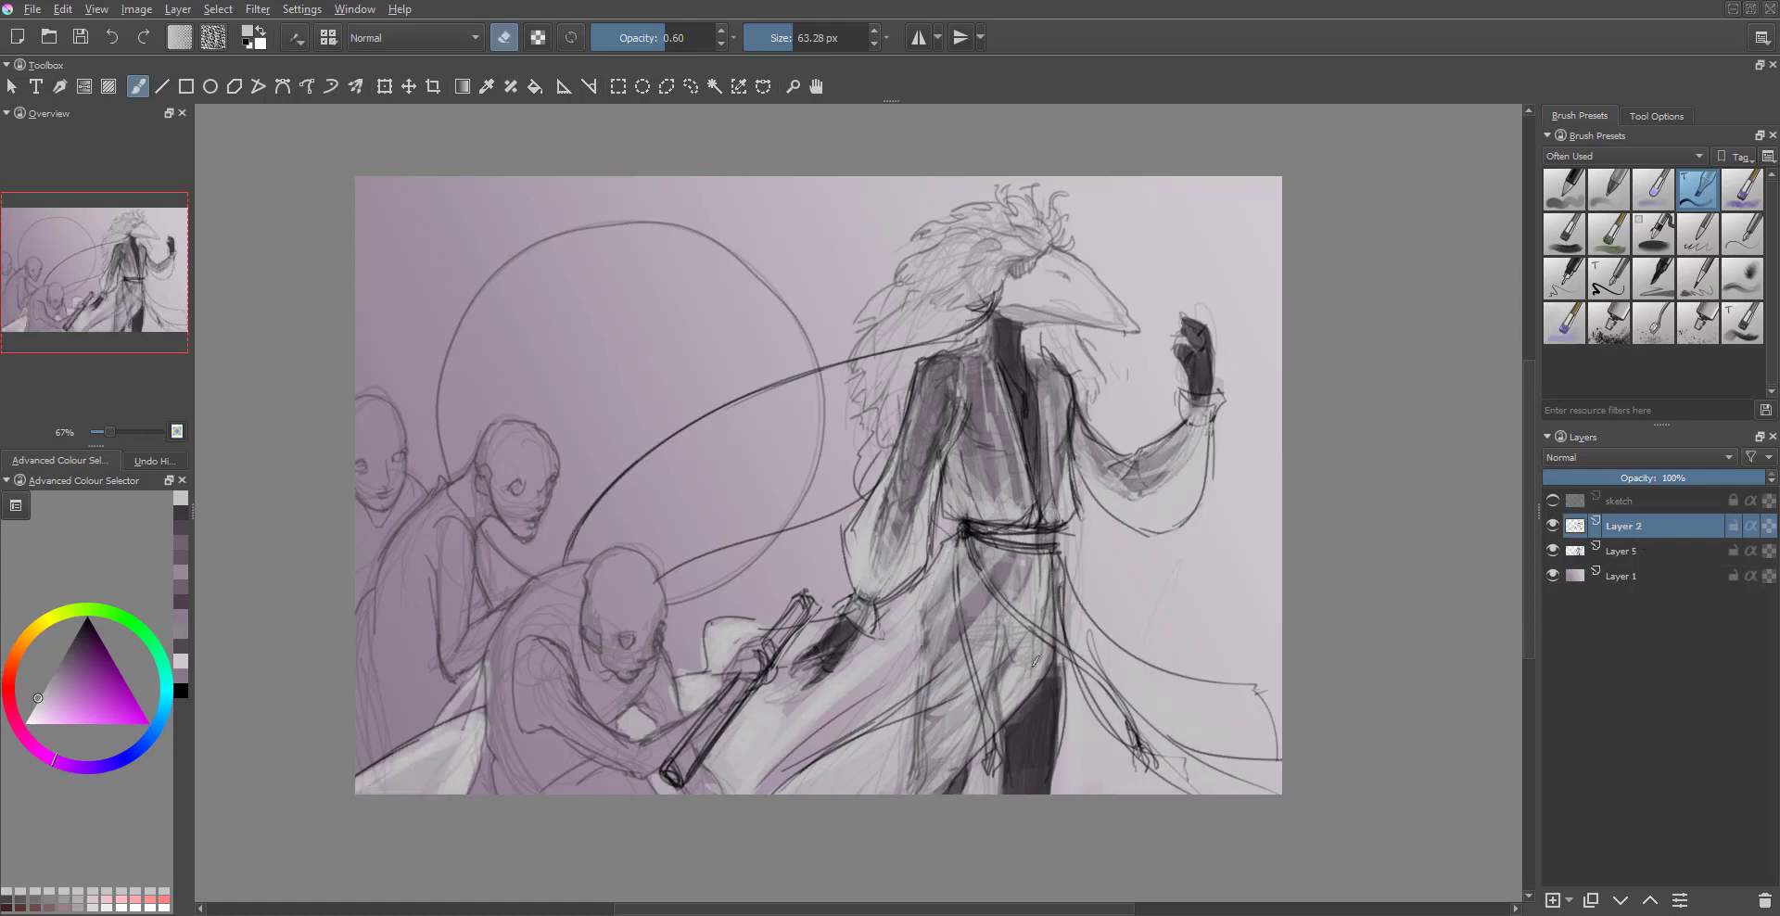
key("e")
- Paint the standing figure's beak, waist sash and its hanging ends bright red on Layer 5
left_click(108, 710)
key("Page_Down")
left_click_drag(1011, 278, 1122, 320)
left_click_drag(969, 529, 1057, 548)
- Fill the standing figure's feathered mane and the tuft under the beak with near-black, feather-shaped strokes
left_click(1002, 362, "ctrl")
left_click_drag(1006, 260, 918, 357)
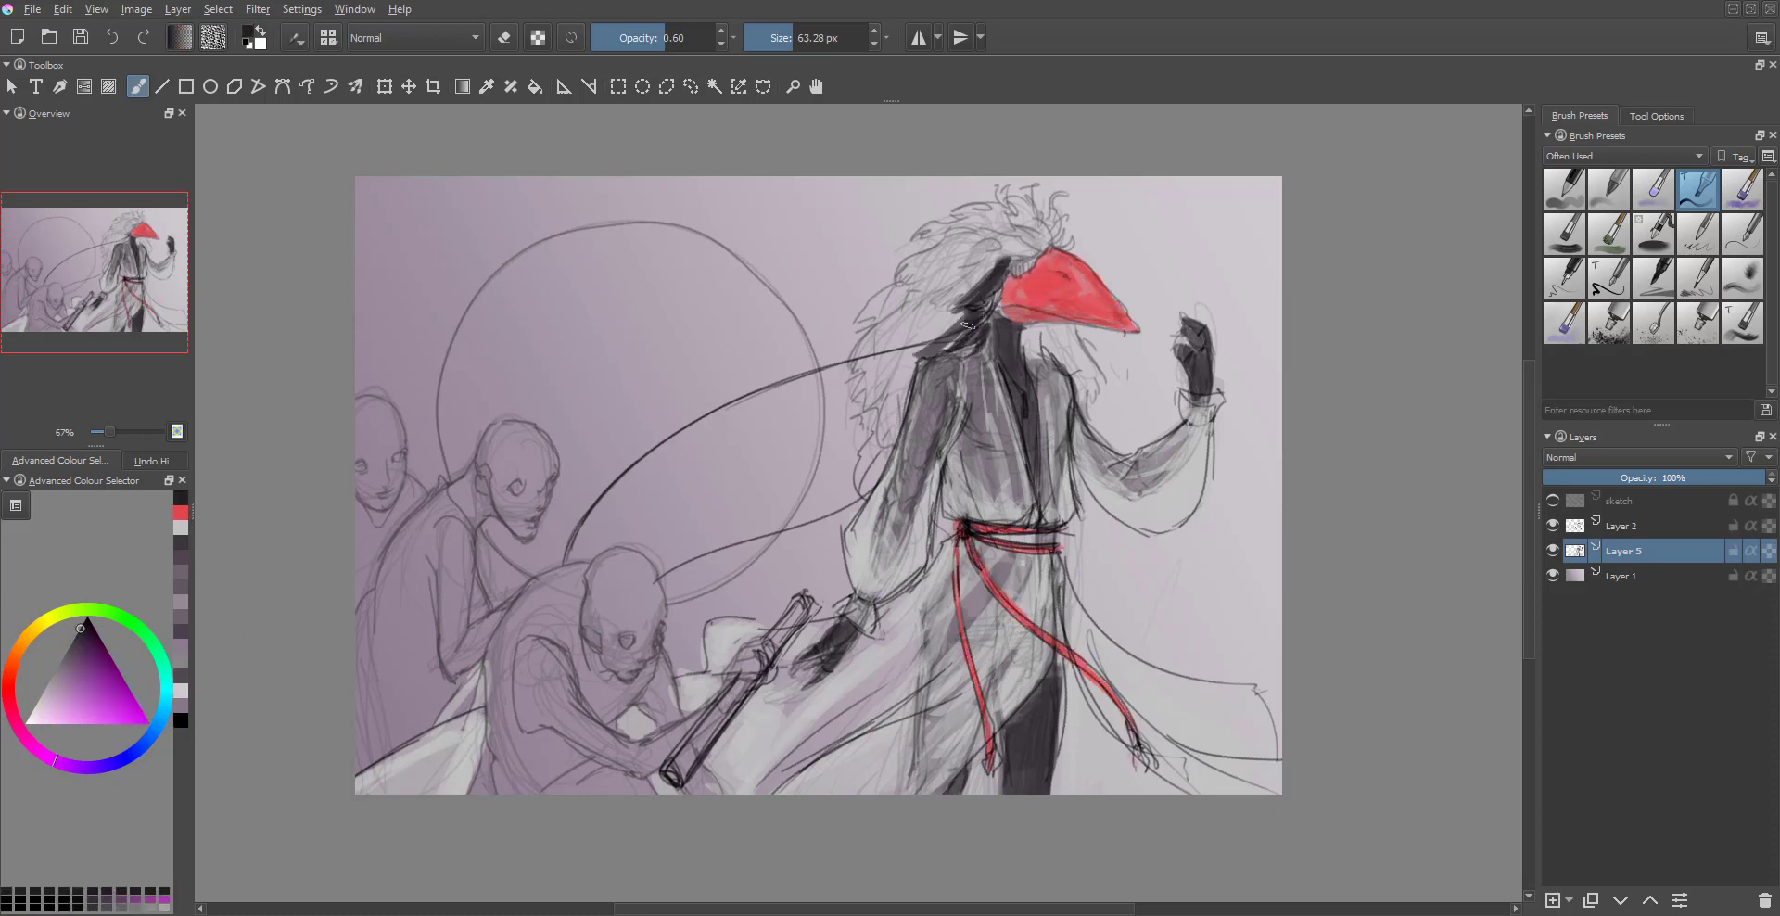
left_click_drag(974, 287, 853, 500)
left_click_drag(1011, 194, 857, 324)
mouse_move(1024, 241)
left_mouse_down()
mouse_move(1053, 344)
mouse_move(1025, 246)
mouse_move(1037, 208)
mouse_move(918, 222)
left_mouse_up()
left_click(983, 306, "ctrl")
left_click(1066, 296, "ctrl")
left_click(983, 278, "ctrl")
- Tone the robe folds over the leg and the trailing cloth with sampled purple-grey and light grey
left_click(927, 649, "ctrl")
left_click_drag(927, 672, 941, 756)
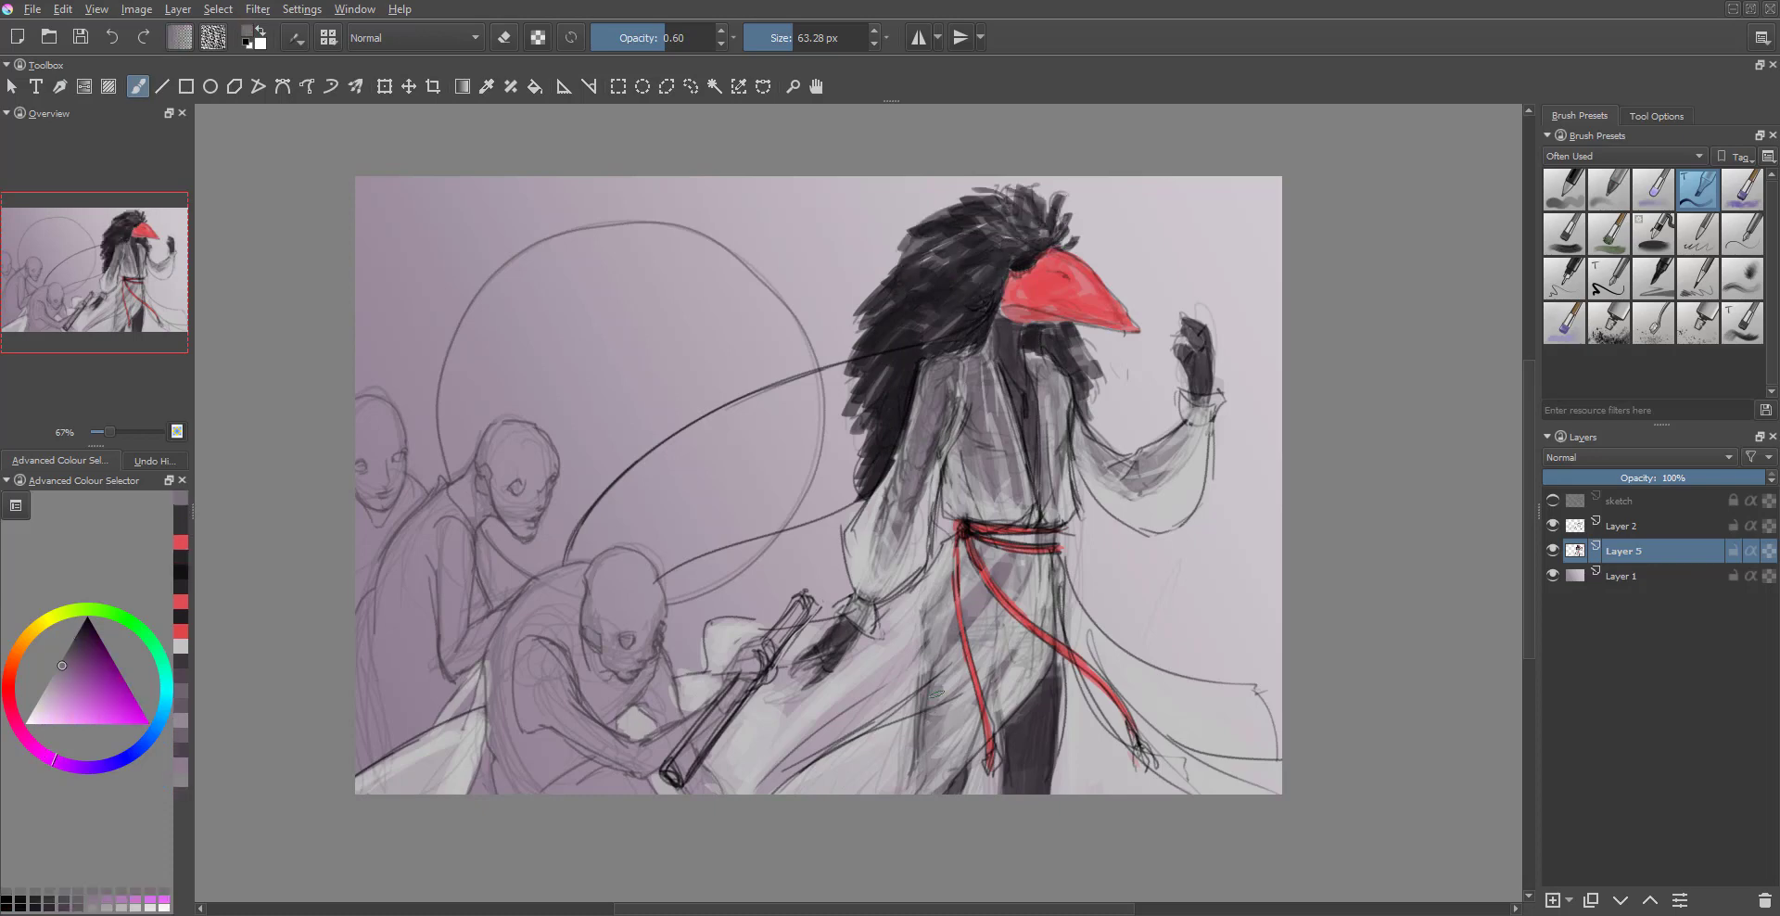
left_click_drag(923, 602, 960, 695)
left_click_drag(950, 705, 978, 765)
left_click(720, 711, "ctrl")
left_click_drag(714, 686, 727, 771)
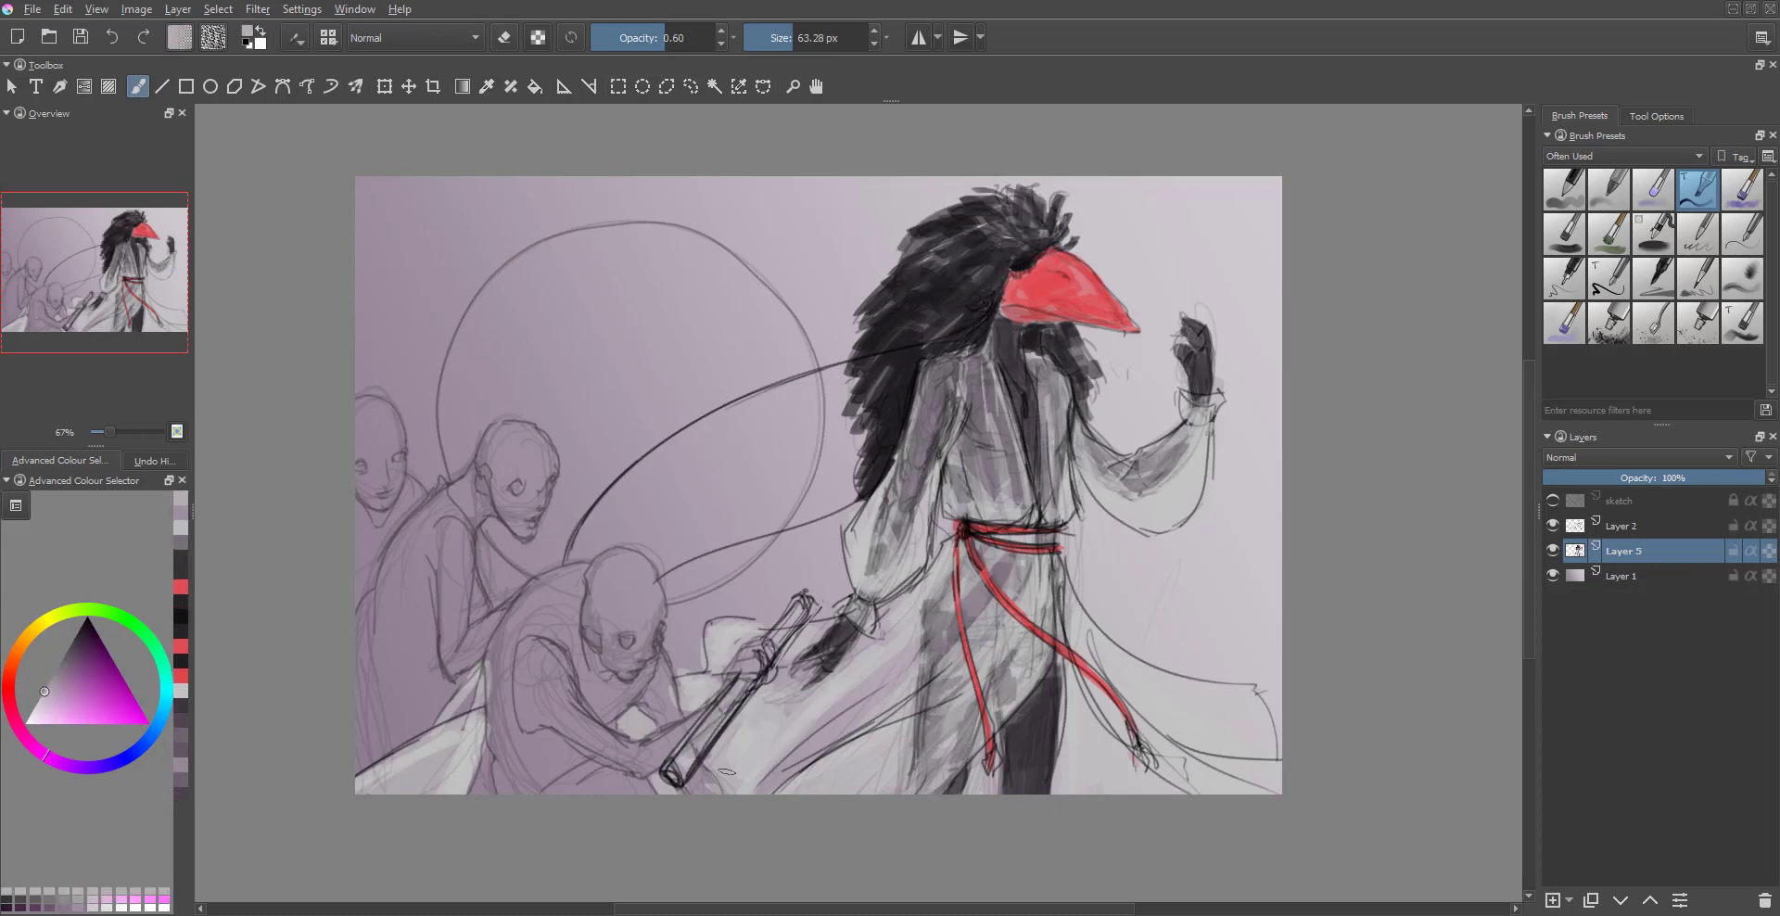
- Paint the hunched figures' heads and arms in a muted pinkish-red skin tone
left_click(180, 586)
left_click_drag(376, 408, 385, 501)
left_click_drag(505, 431, 519, 505)
key("e")
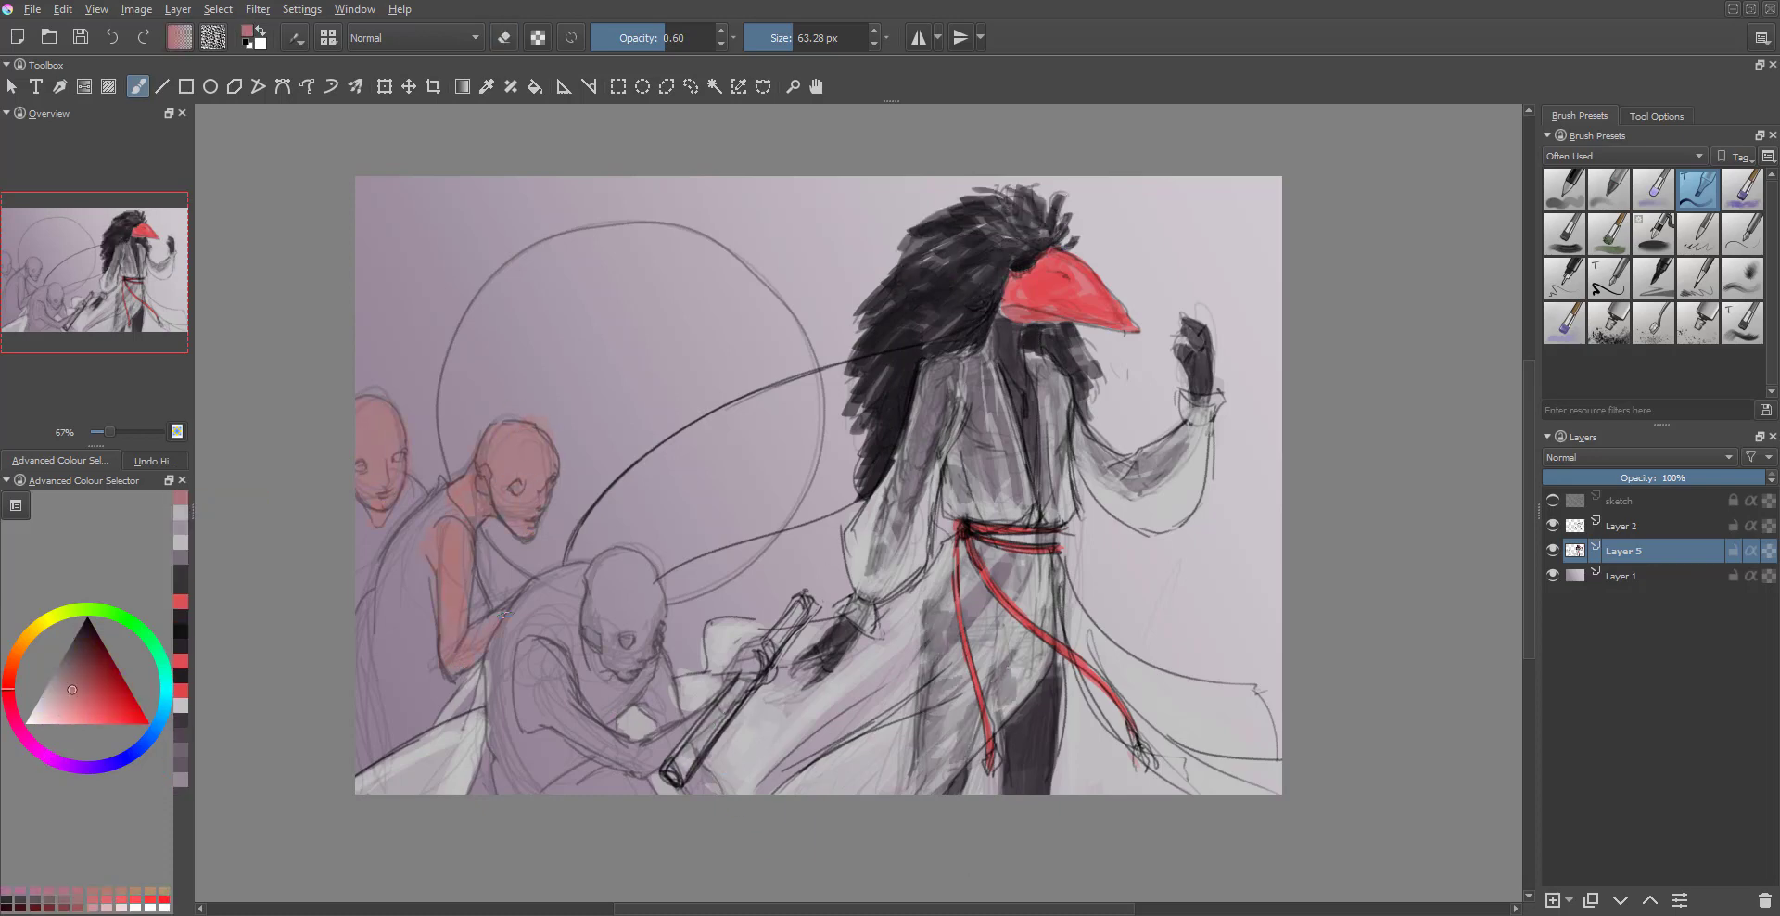
mouse_move(639, 561)
left_mouse_down()
mouse_move(580, 658)
mouse_move(642, 680)
left_mouse_up()
left_click(603, 603, "ctrl")
- Fill the three hunched figures' sleeveless garments with dark purple-black strokes
left_click(694, 690, "ctrl")
mouse_move(569, 753)
left_mouse_down()
mouse_move(505, 746)
mouse_move(492, 668)
mouse_move(538, 580)
mouse_move(473, 612)
left_mouse_up()
mouse_move(459, 738)
left_mouse_down()
mouse_move(371, 784)
mouse_move(435, 694)
left_mouse_up()
mouse_move(428, 582)
left_mouse_down()
mouse_move(390, 491)
mouse_move(435, 557)
mouse_move(380, 733)
mouse_move(412, 649)
left_mouse_up()
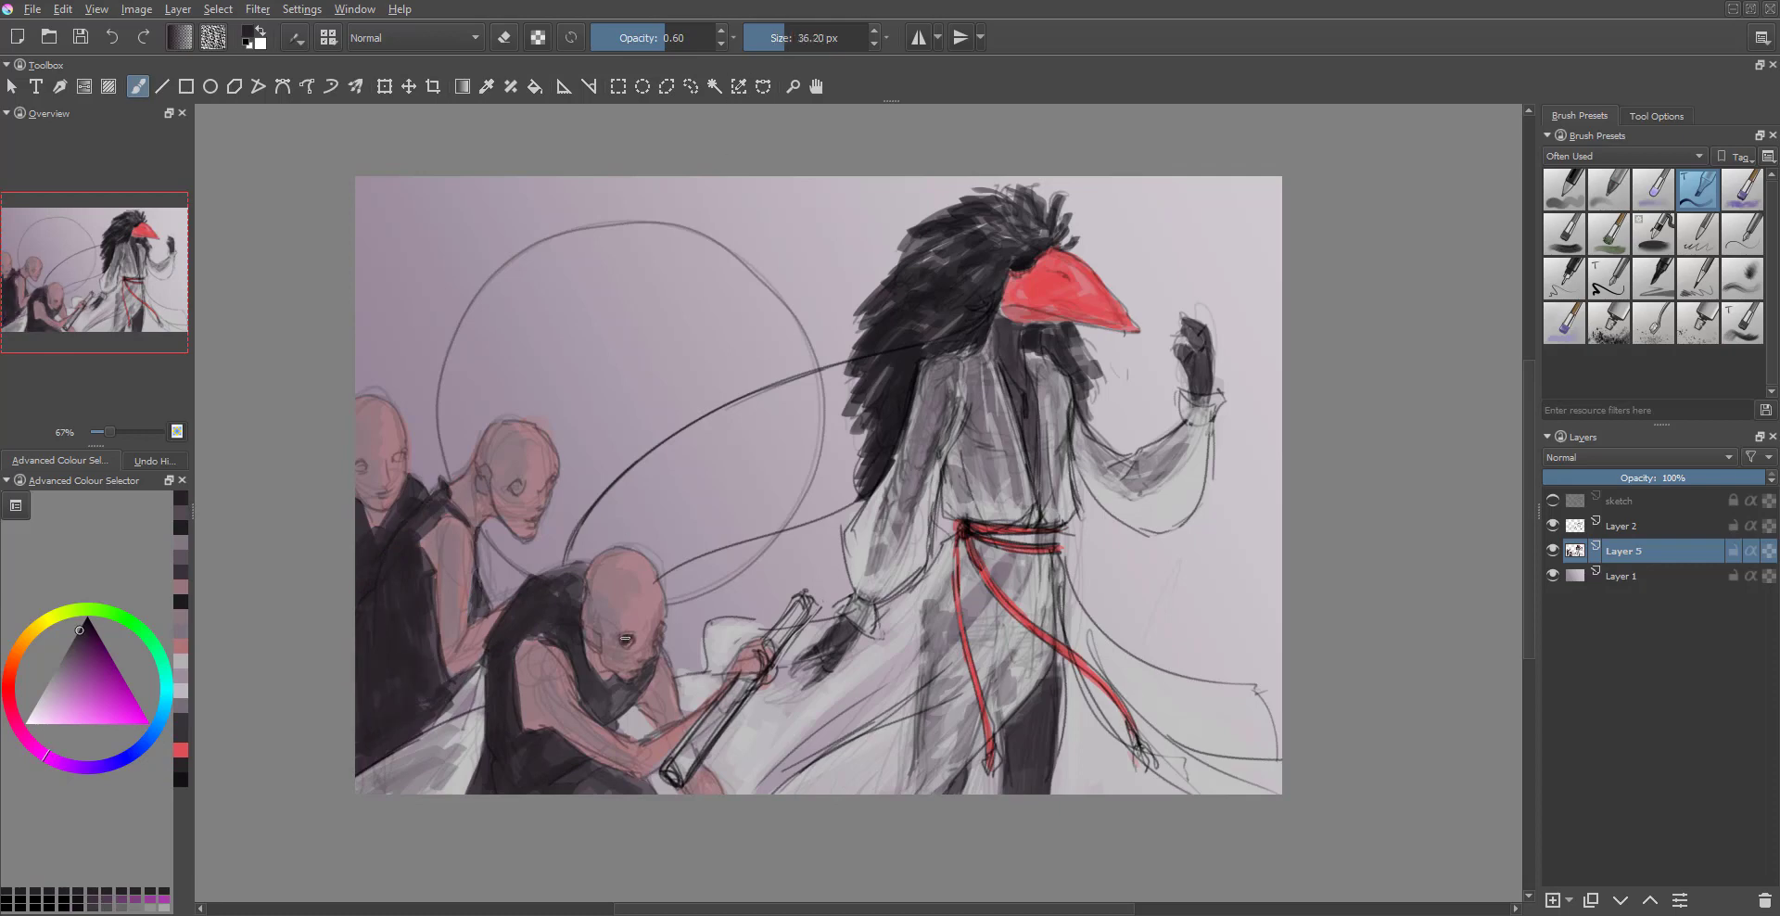
- Fill the large circle with broad light grey strokes at an enlarged brush size and merge the line art into Layer 5
left_click(531, 525, "ctrl")
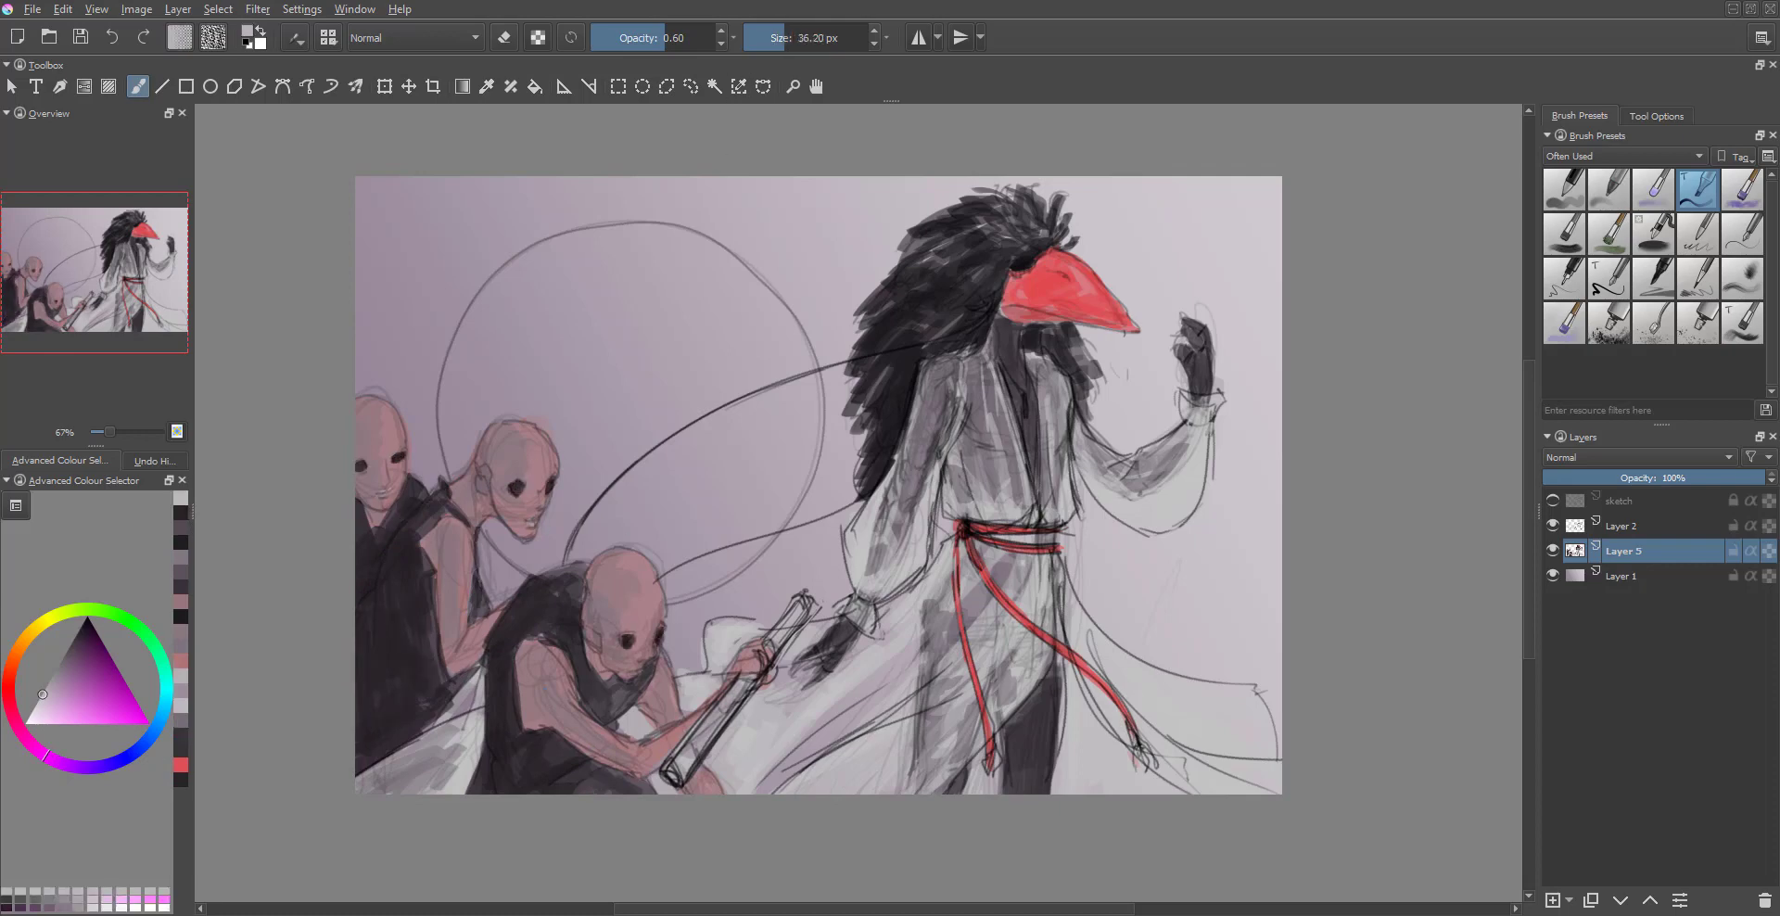
key("]")
key("]")
key("]")
key("]")
mouse_move(779, 343)
left_mouse_down()
mouse_move(686, 482)
mouse_move(593, 278)
mouse_move(556, 324)
left_mouse_up()
key("shift+Delete")
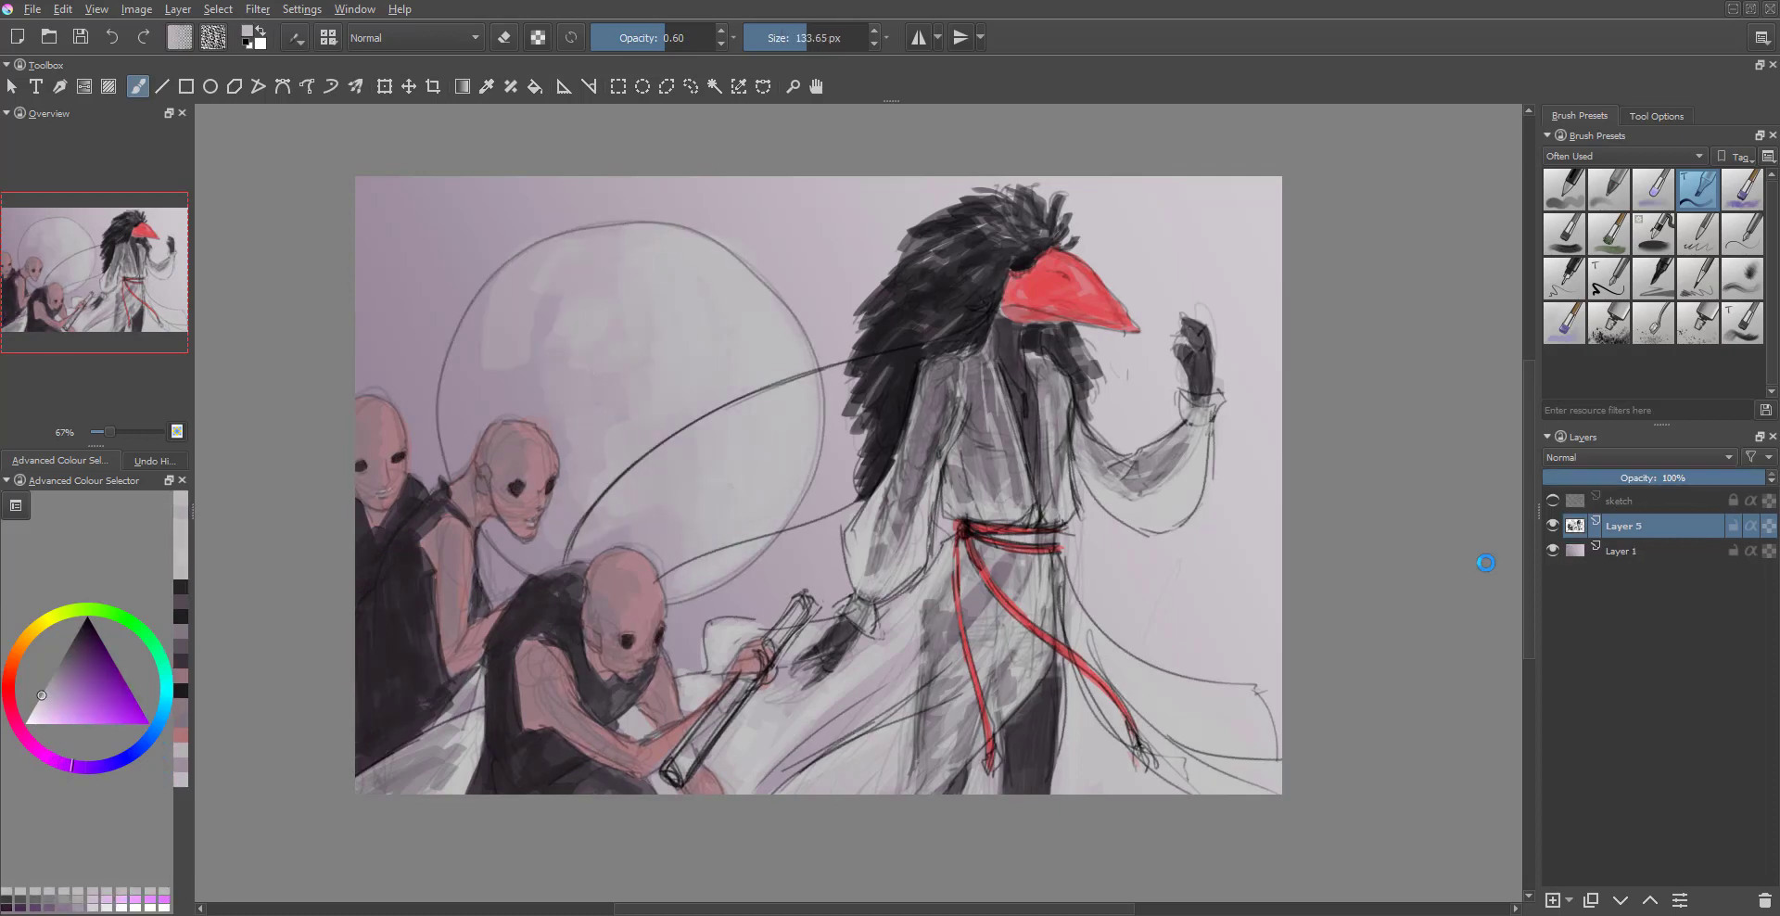
- On a new layer, paint orange-yellow cords along the two curved lines running from the standing figure across the circle
key("Insert")
key("bracketleft")
key("bracketleft")
left_click(24, 637)
left_click(111, 718)
left_click_drag(566, 561, 671, 436)
- Hide the orange cord layer and fade the dark cord lines crossing the circle on Layer 5
left_click(1622, 551)
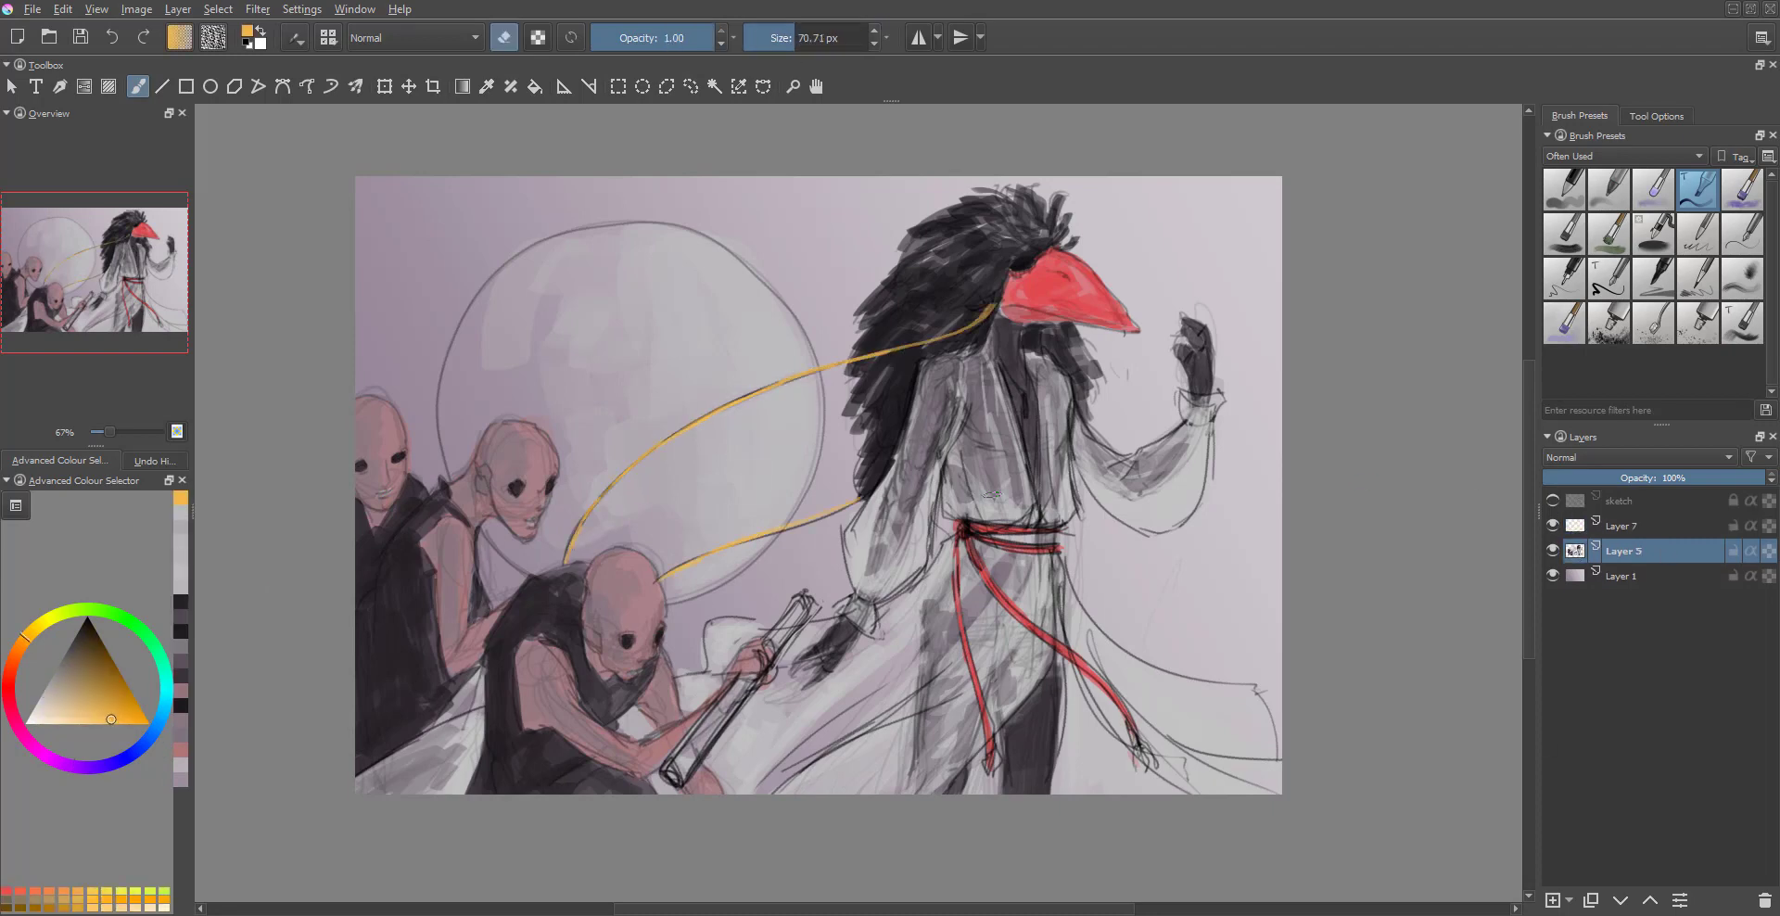
left_click(63, 764)
left_click(42, 694)
key("e")
left_click(1553, 525)
key("e")
scroll(834, 464, "up", 5)
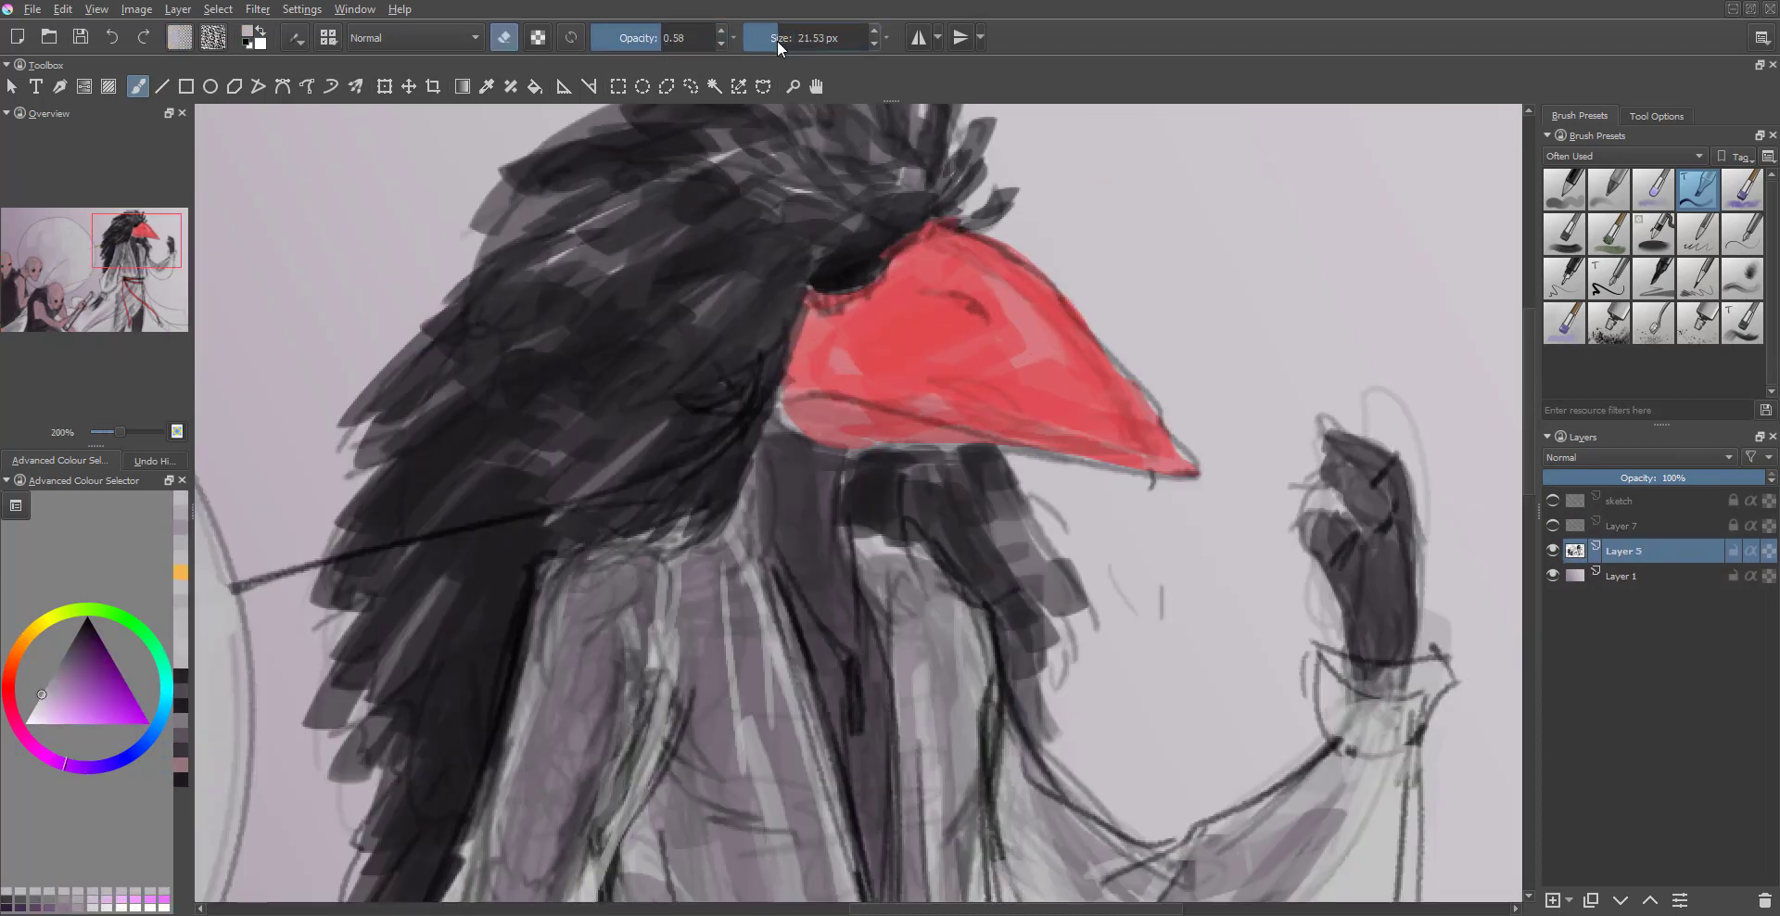
scroll(835, 463, "down", 3)
mouse_move(756, 427)
left_mouse_down()
mouse_move(779, 552)
mouse_move(1103, 194)
mouse_move(1363, 194)
mouse_move(973, 334)
left_mouse_up()
- Sample colors to shade the hunched figures and paint the long rod grey at 0.58 opacity
scroll(715, 536, "up", 2)
left_click(715, 536, "ctrl")
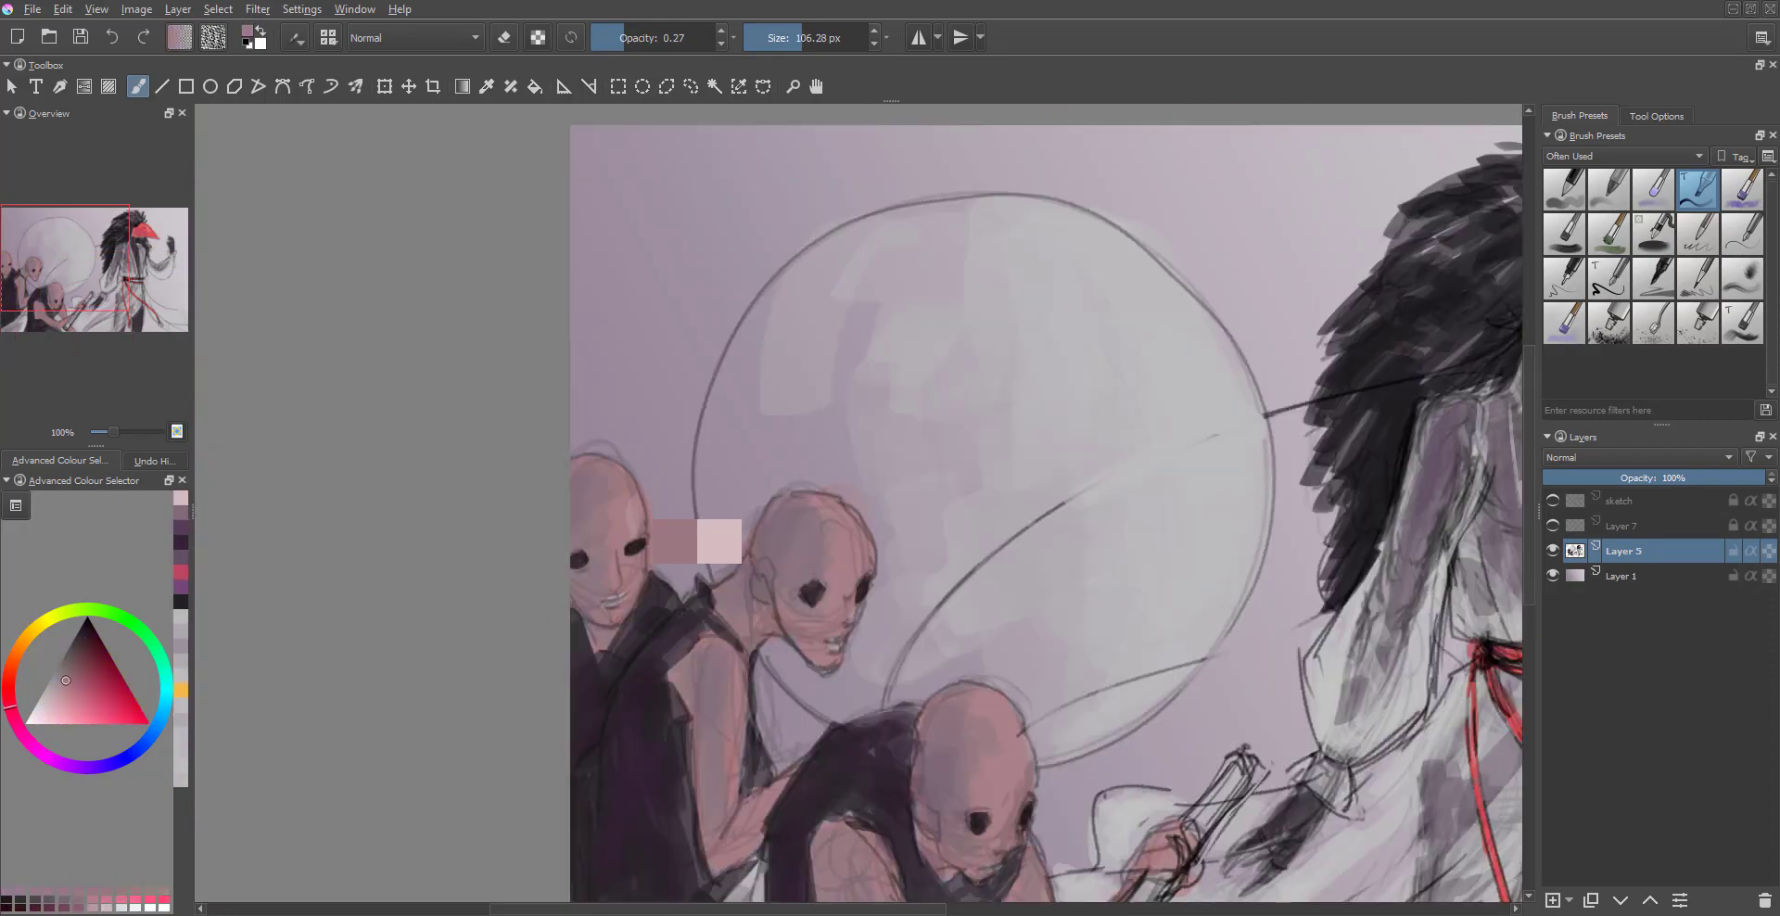
scroll(928, 556, "down", 2)
left_click(1095, 741, "ctrl")
key("o")
key("o")
key("o")
left_click_drag(1029, 677, 946, 797)
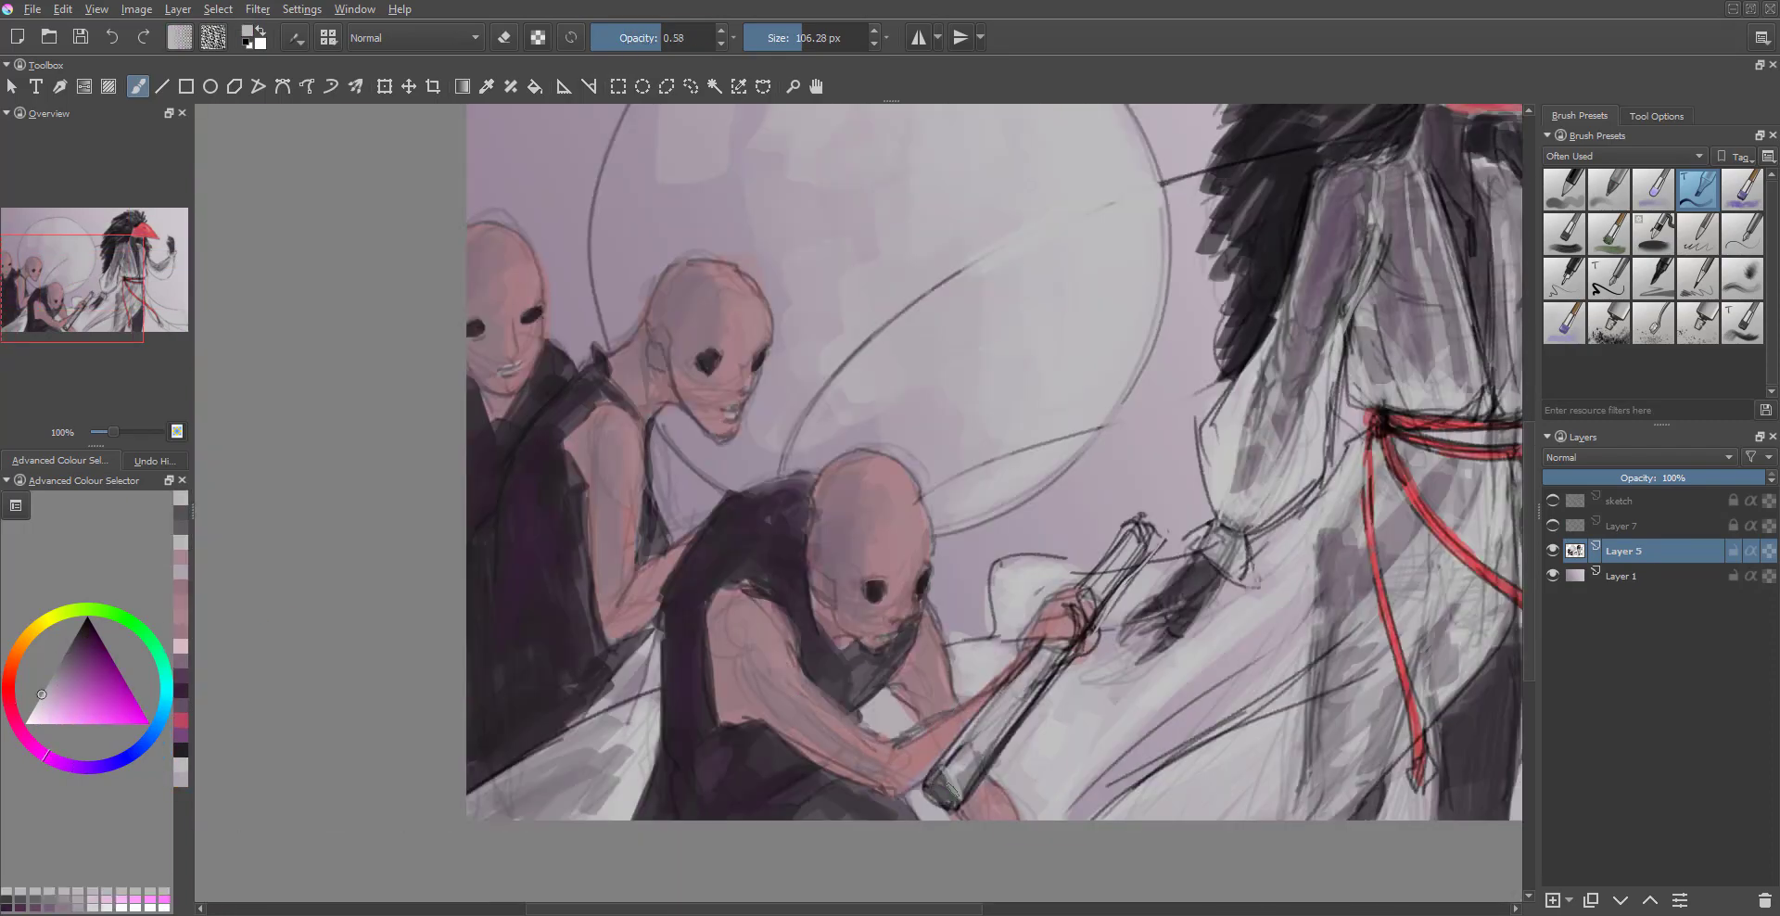
- Shade the beak with sampled muted pinks and reds using a smaller brush
scroll(1043, 658, "down", 3)
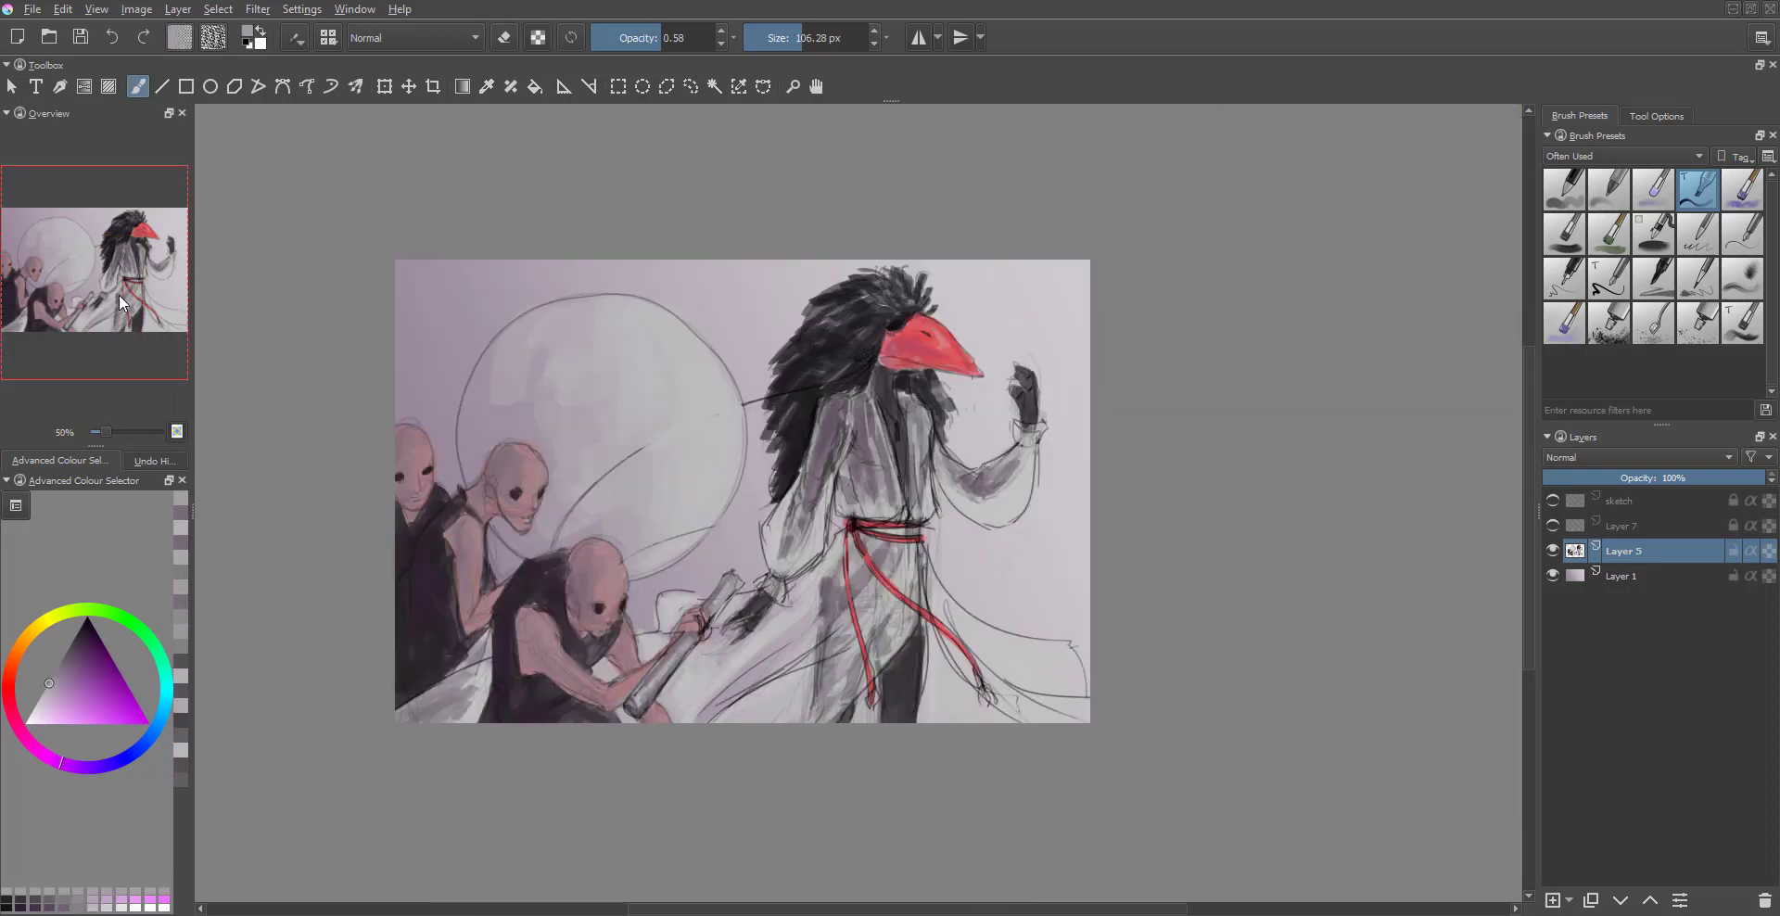
scroll(927, 306, "up", 3)
left_click(890, 330, "ctrl")
key("[")
key("[")
key("[")
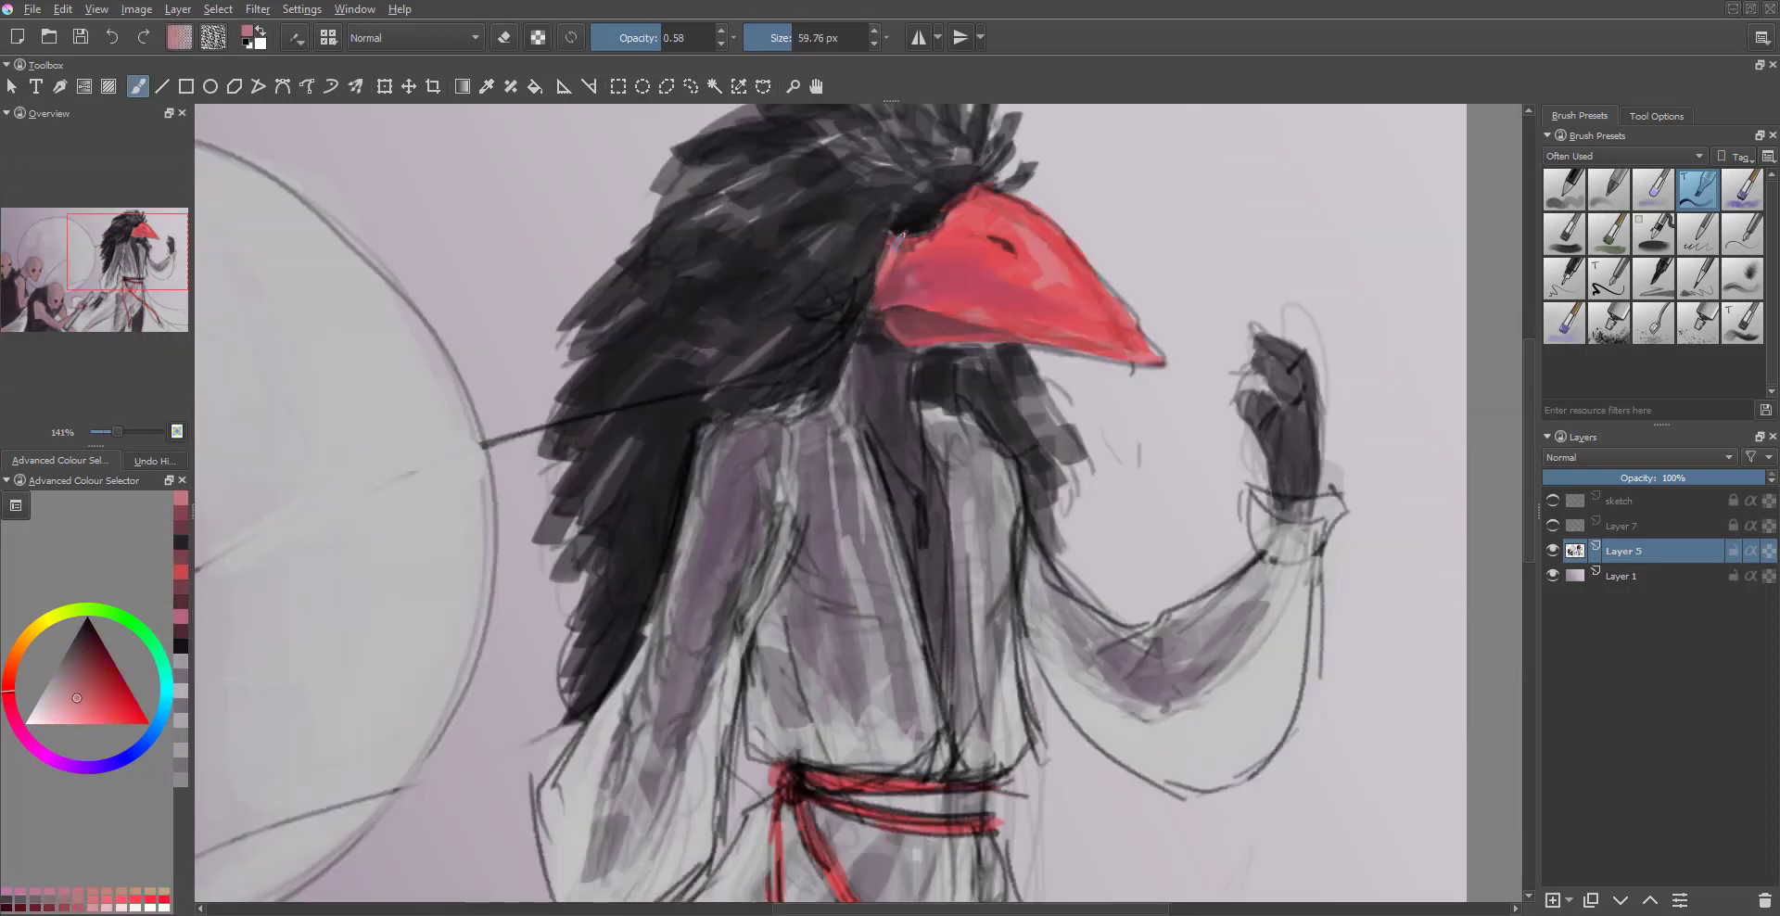
scroll(917, 226, "down", 1)
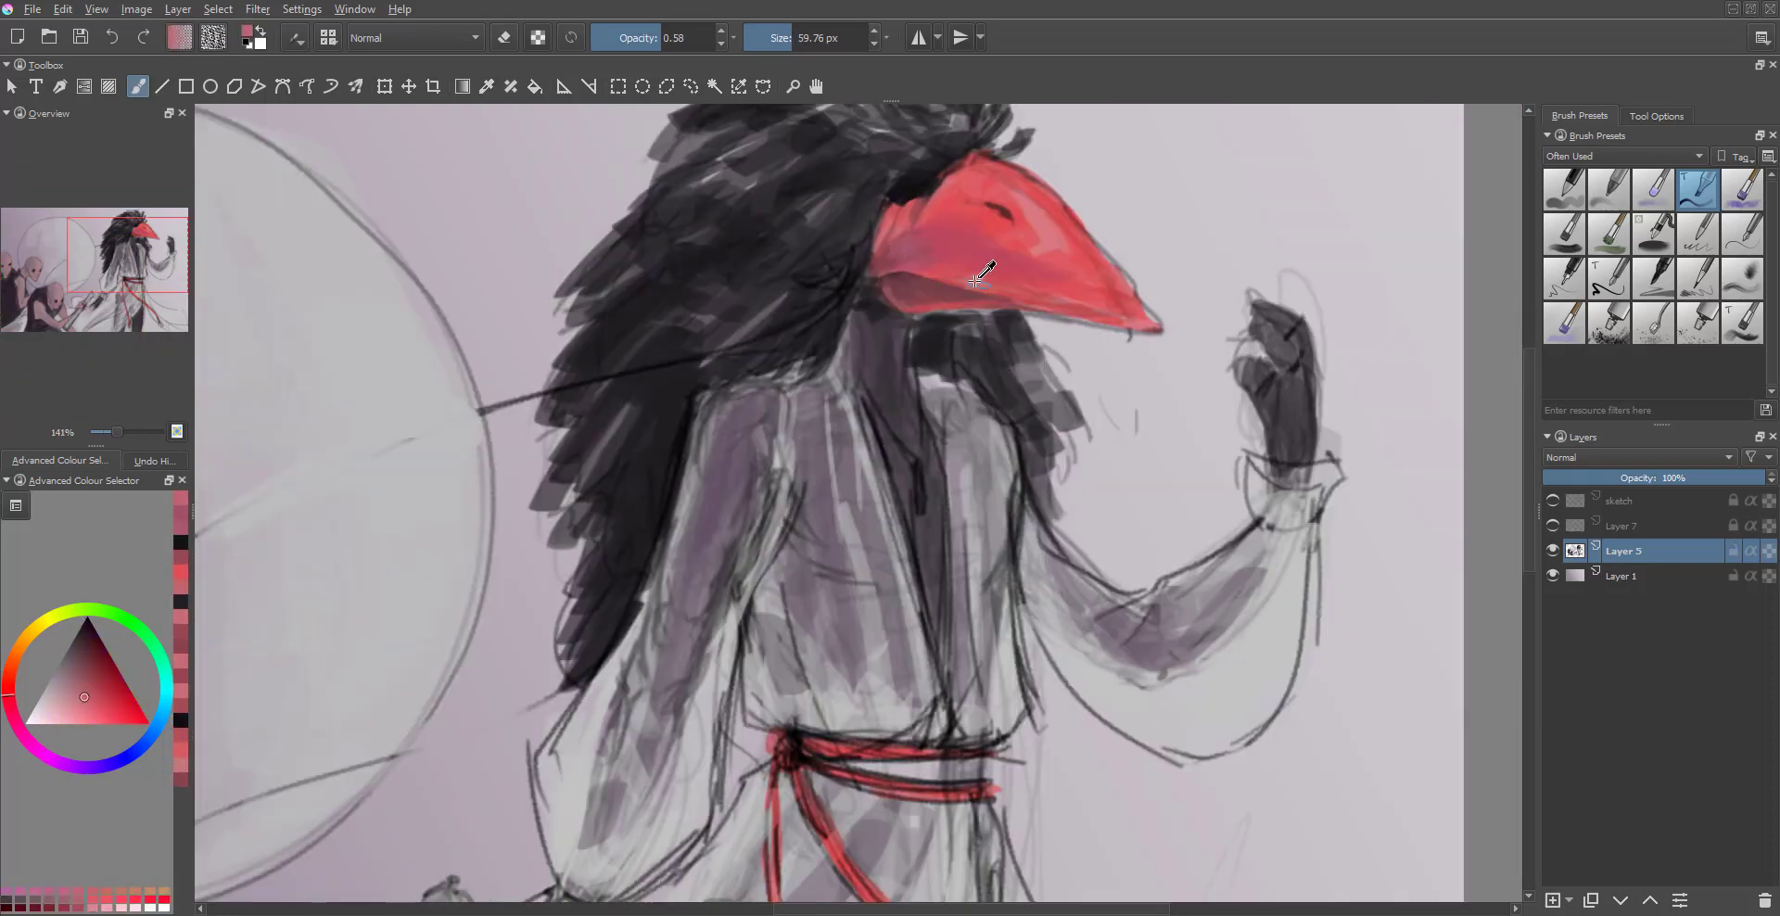
left_click(973, 273, "ctrl")
left_click_drag(983, 278, 946, 238)
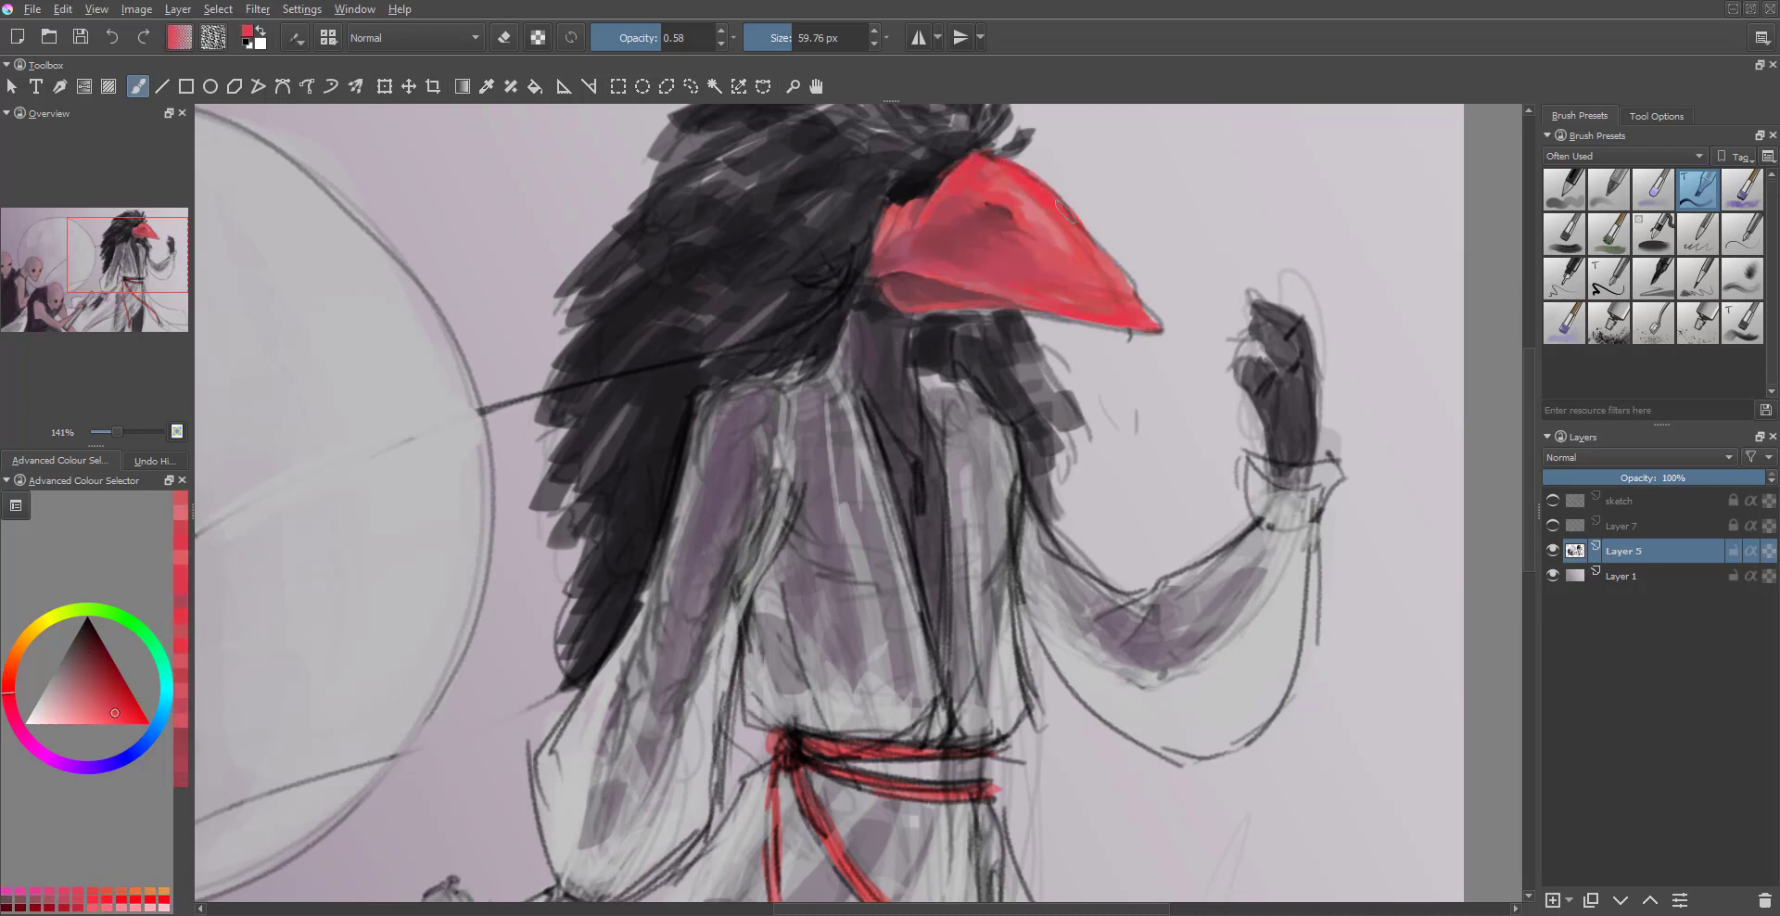
- Deepen the beak's eye hollow and mouth line with dark red and refine its lower edge with sampled pink
left_click(1130, 320, "ctrl")
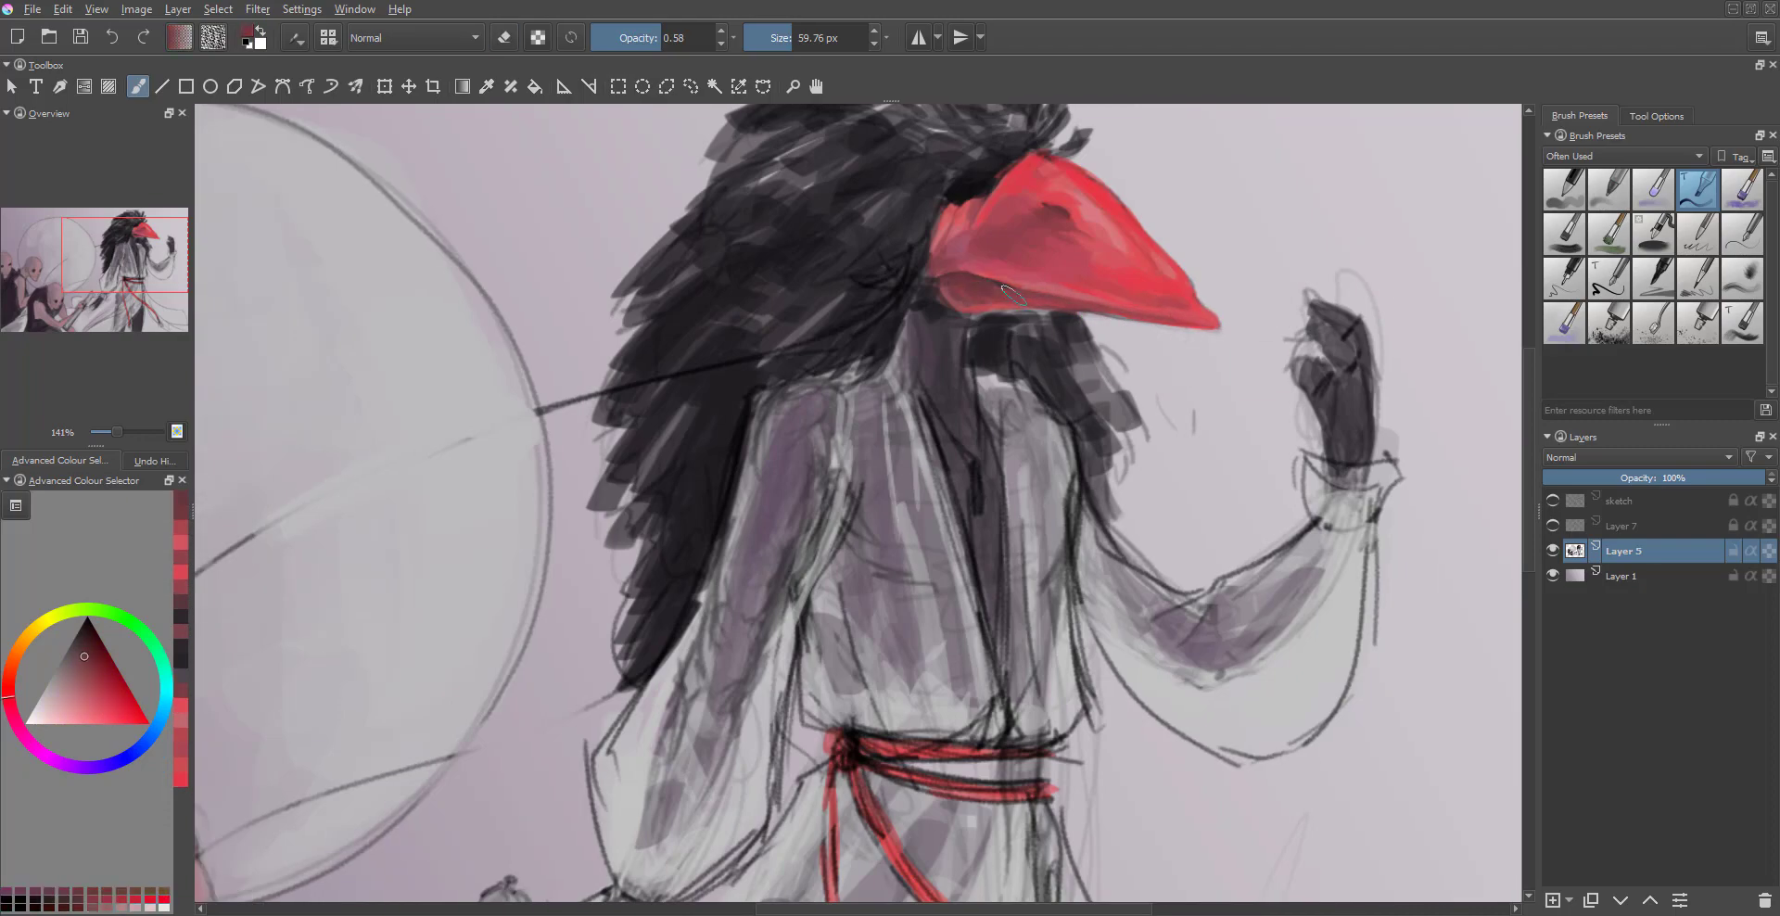
scroll(983, 292, "up", 1)
left_click(978, 306, "ctrl")
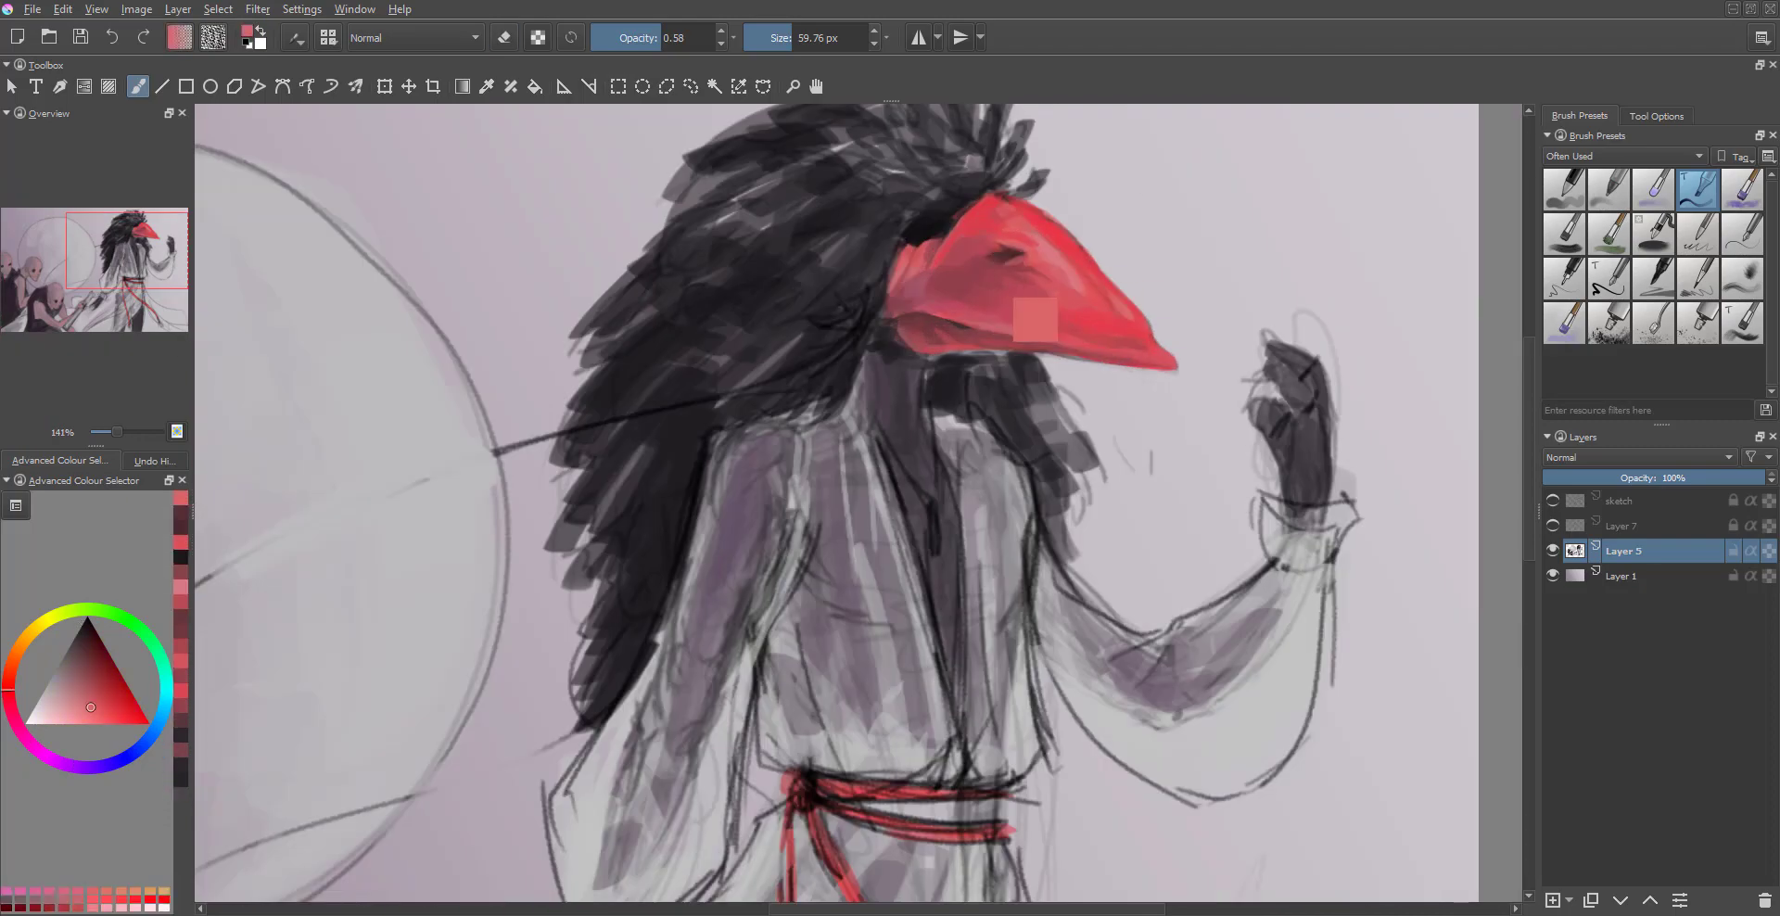
- Smooth the standing figure's neck and open chest with dark purple-grey strokes running down from the beak
scroll(975, 309, "up", 1)
left_click_drag(975, 309, 1007, 568)
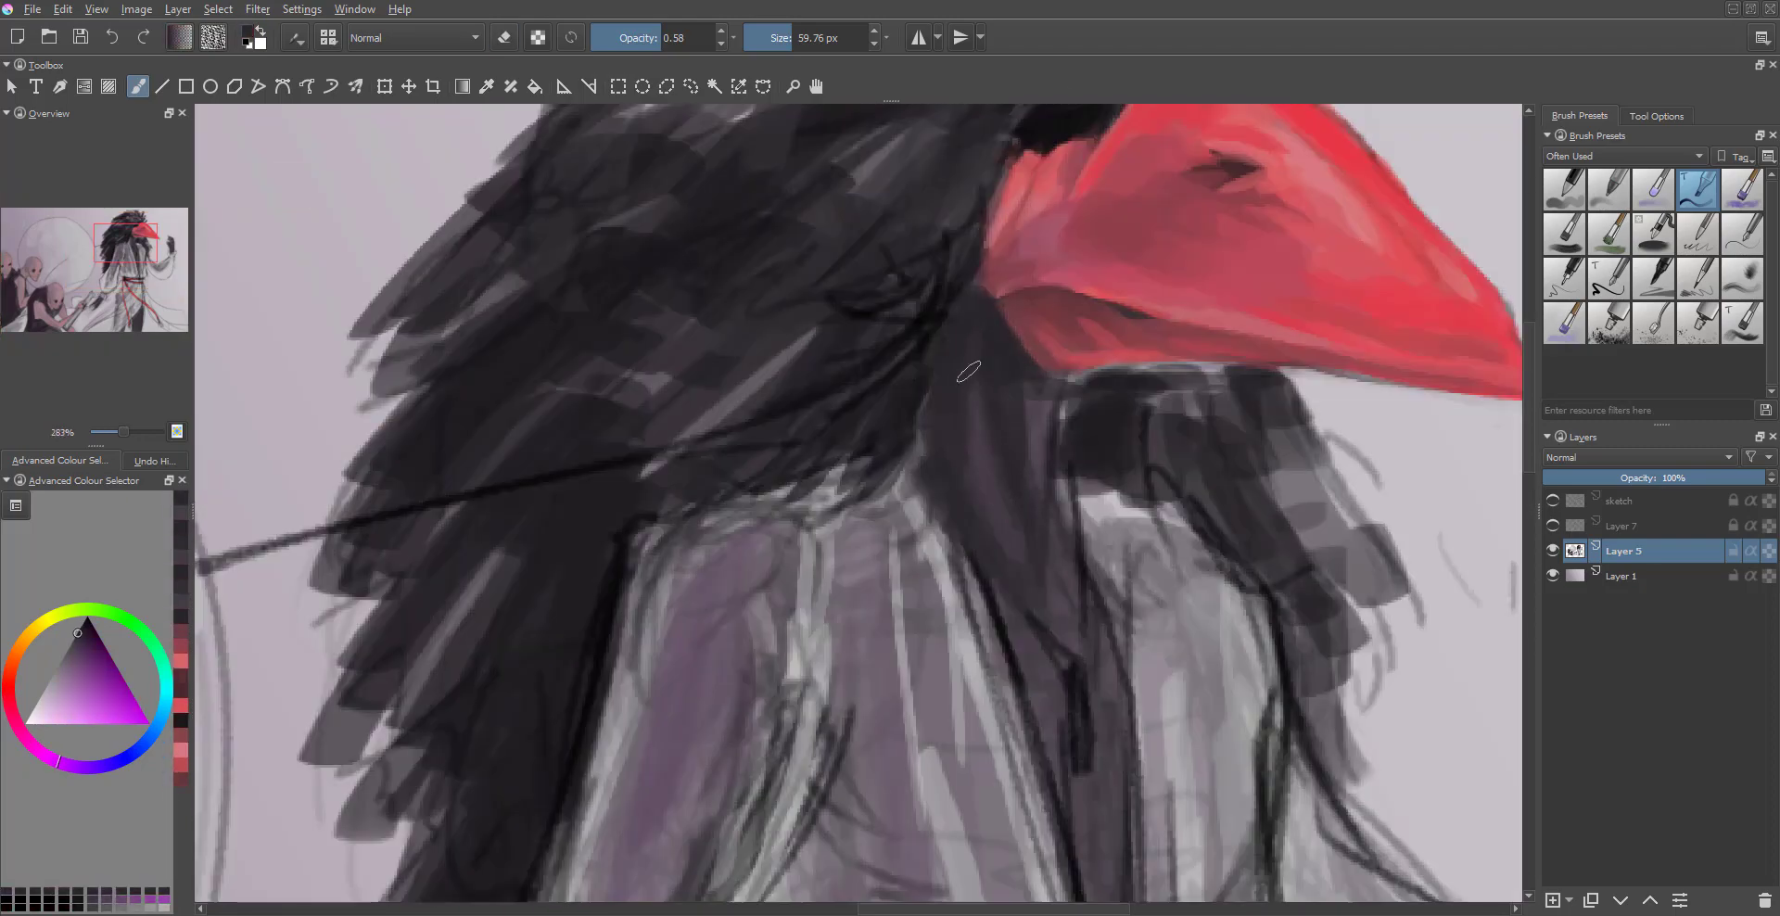
scroll(1031, 320, "down", 2)
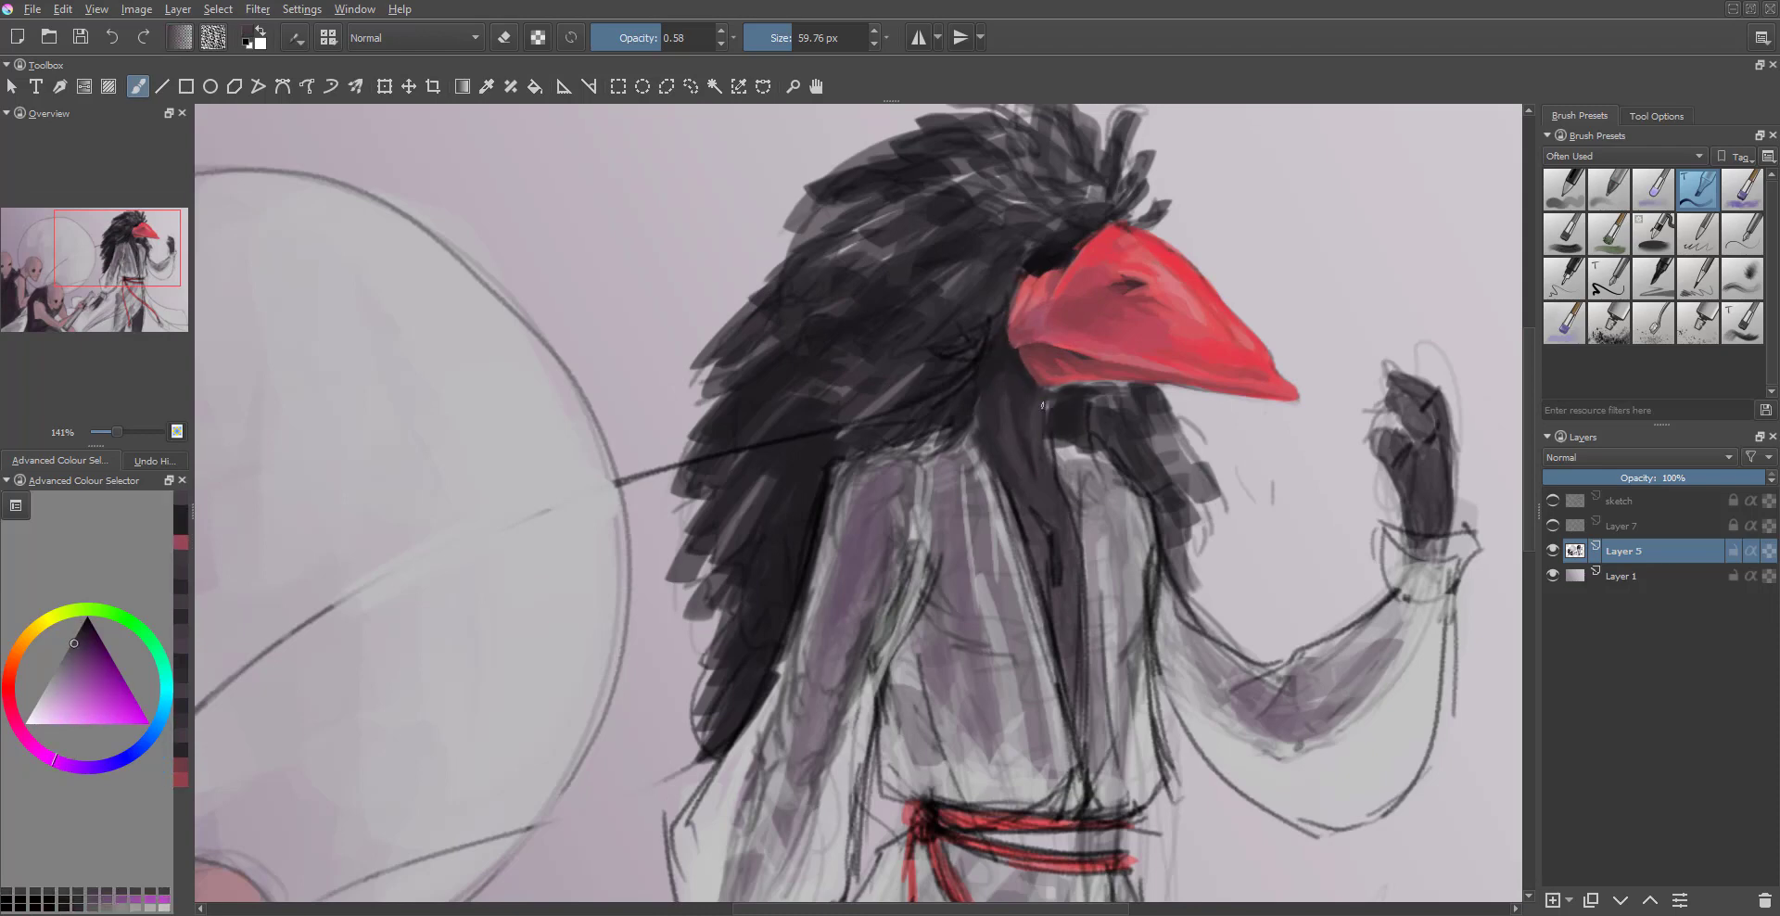
mouse_move(1039, 494)
left_mouse_down()
mouse_move(1060, 631)
mouse_move(998, 510)
left_mouse_up()
left_click(1075, 566, "ctrl")
scroll(914, 372, "down", 1)
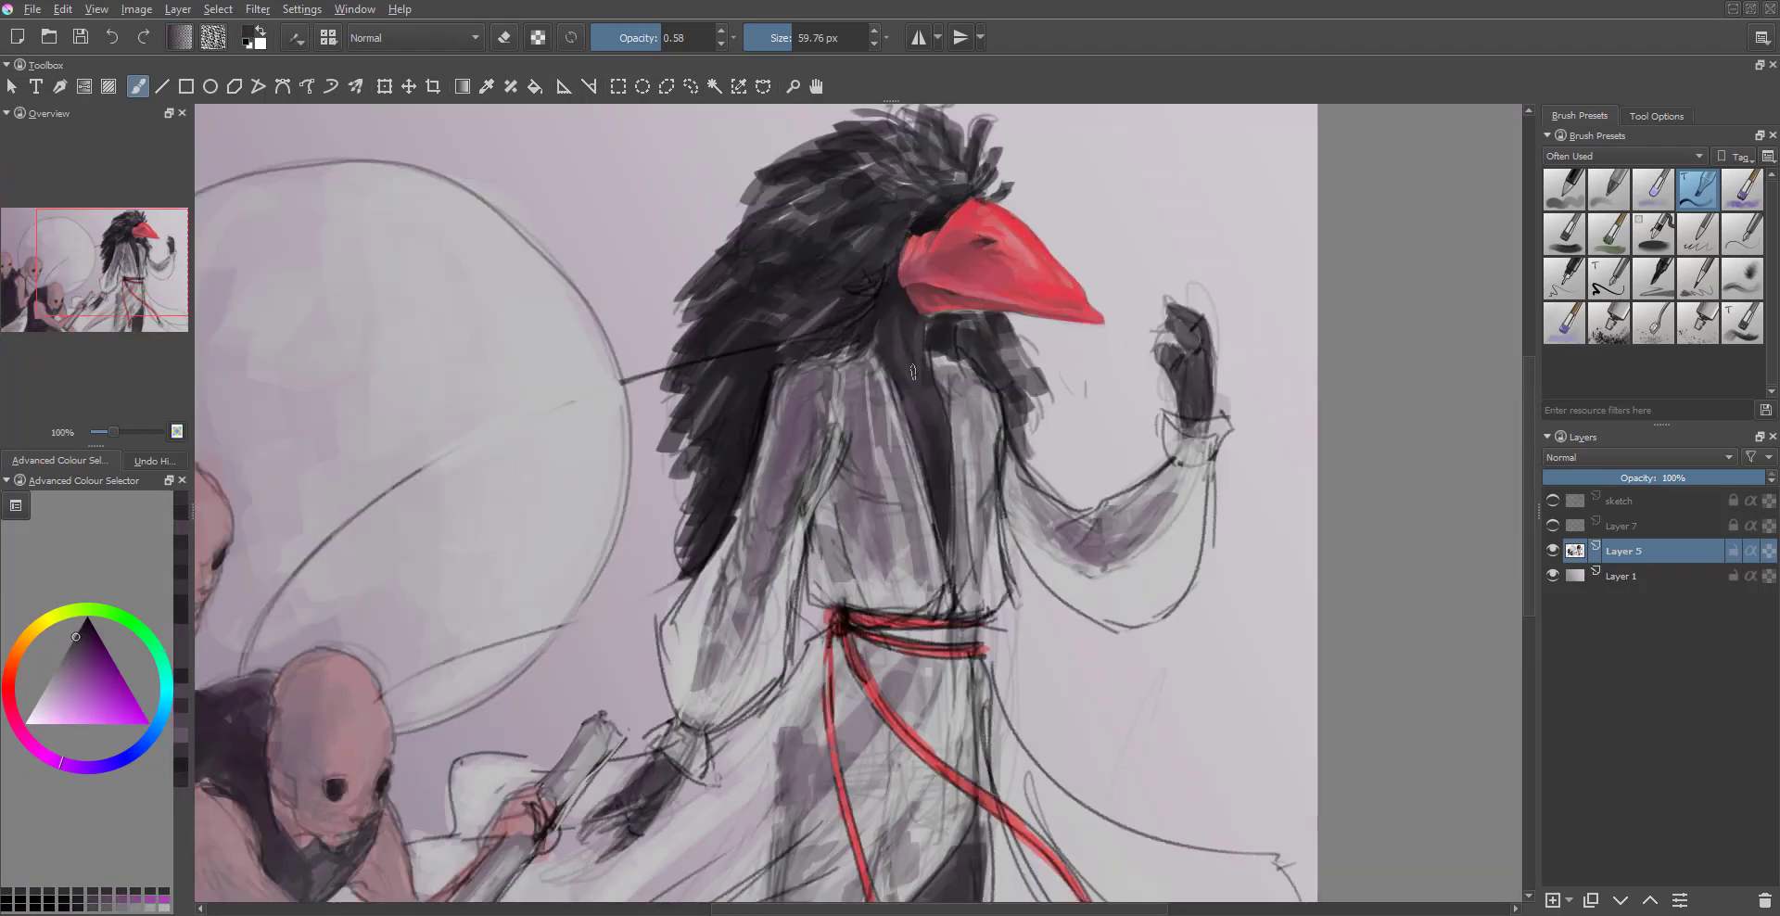
- Paint darker feather strokes over the middle of the mane behind the beak
scroll(849, 306, "up", 1)
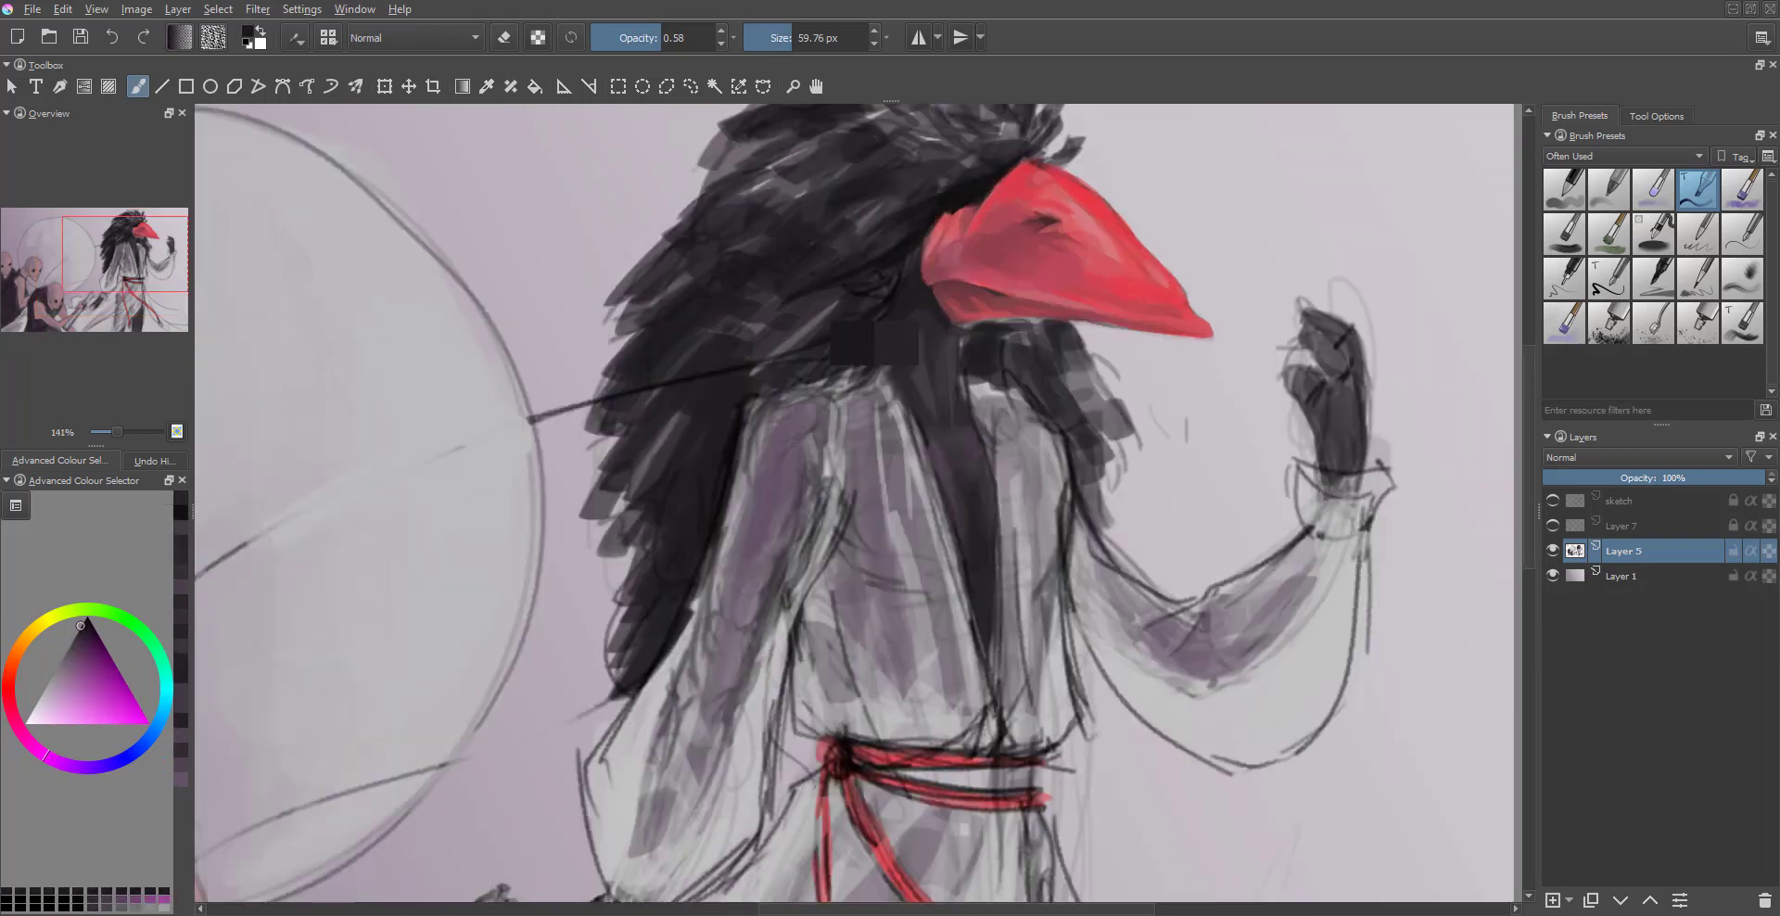
left_click(722, 312, "ctrl")
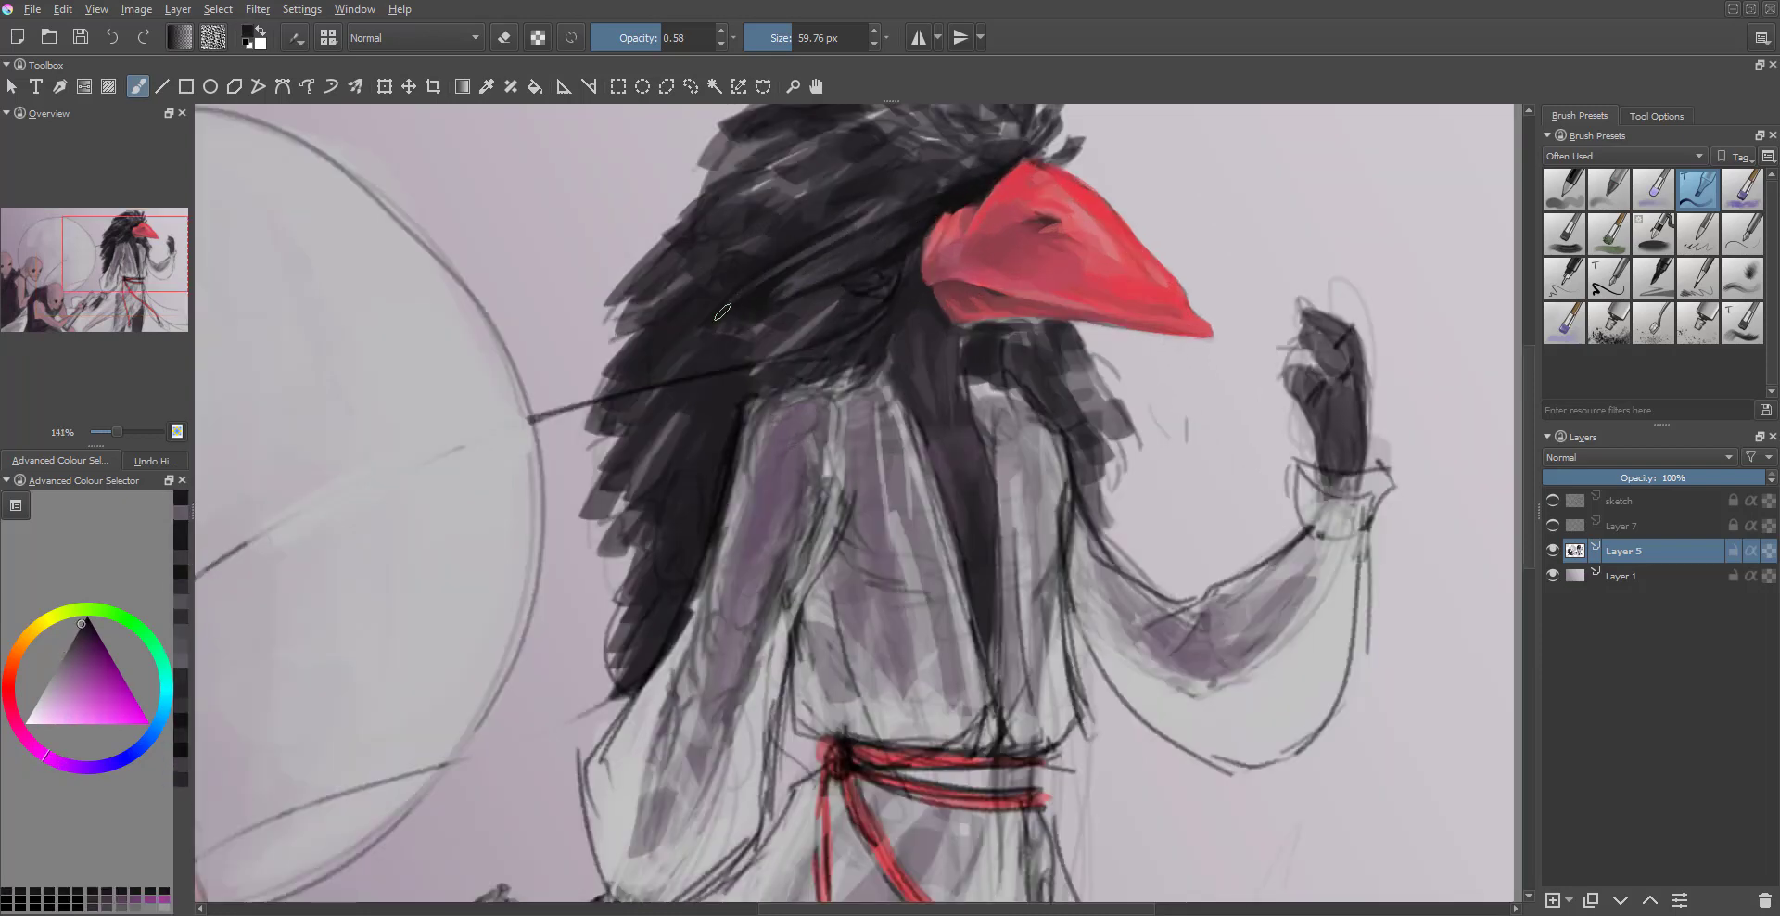
scroll(912, 186, "up", 1)
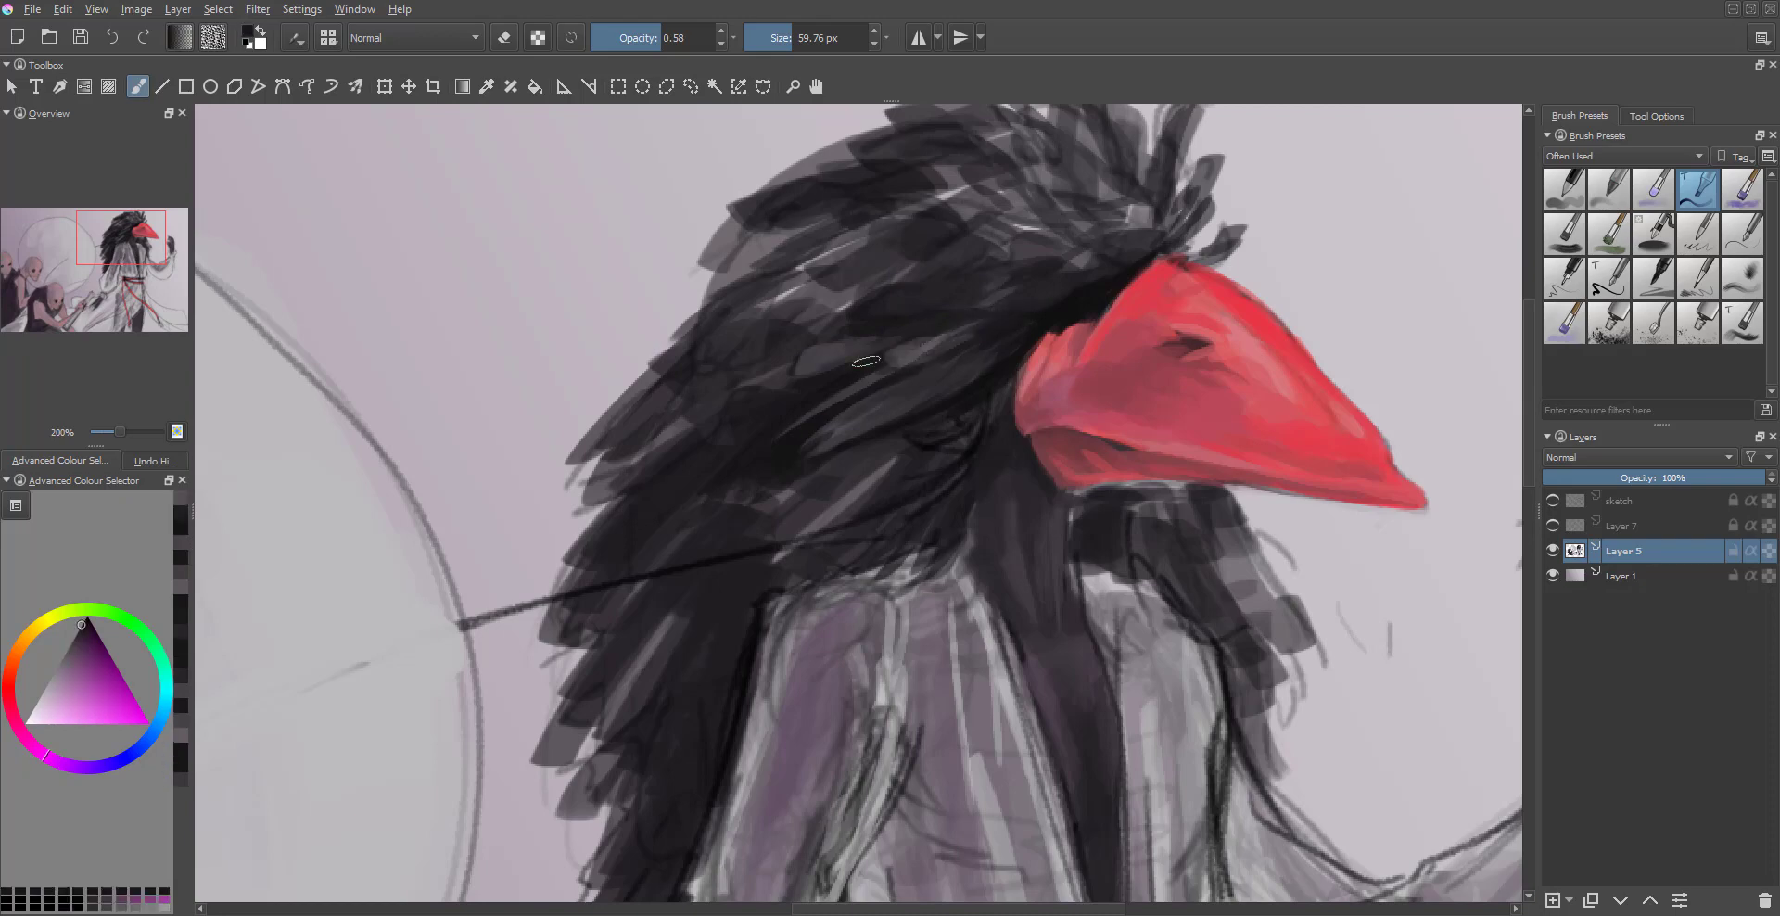
left_click_drag(908, 477, 931, 488)
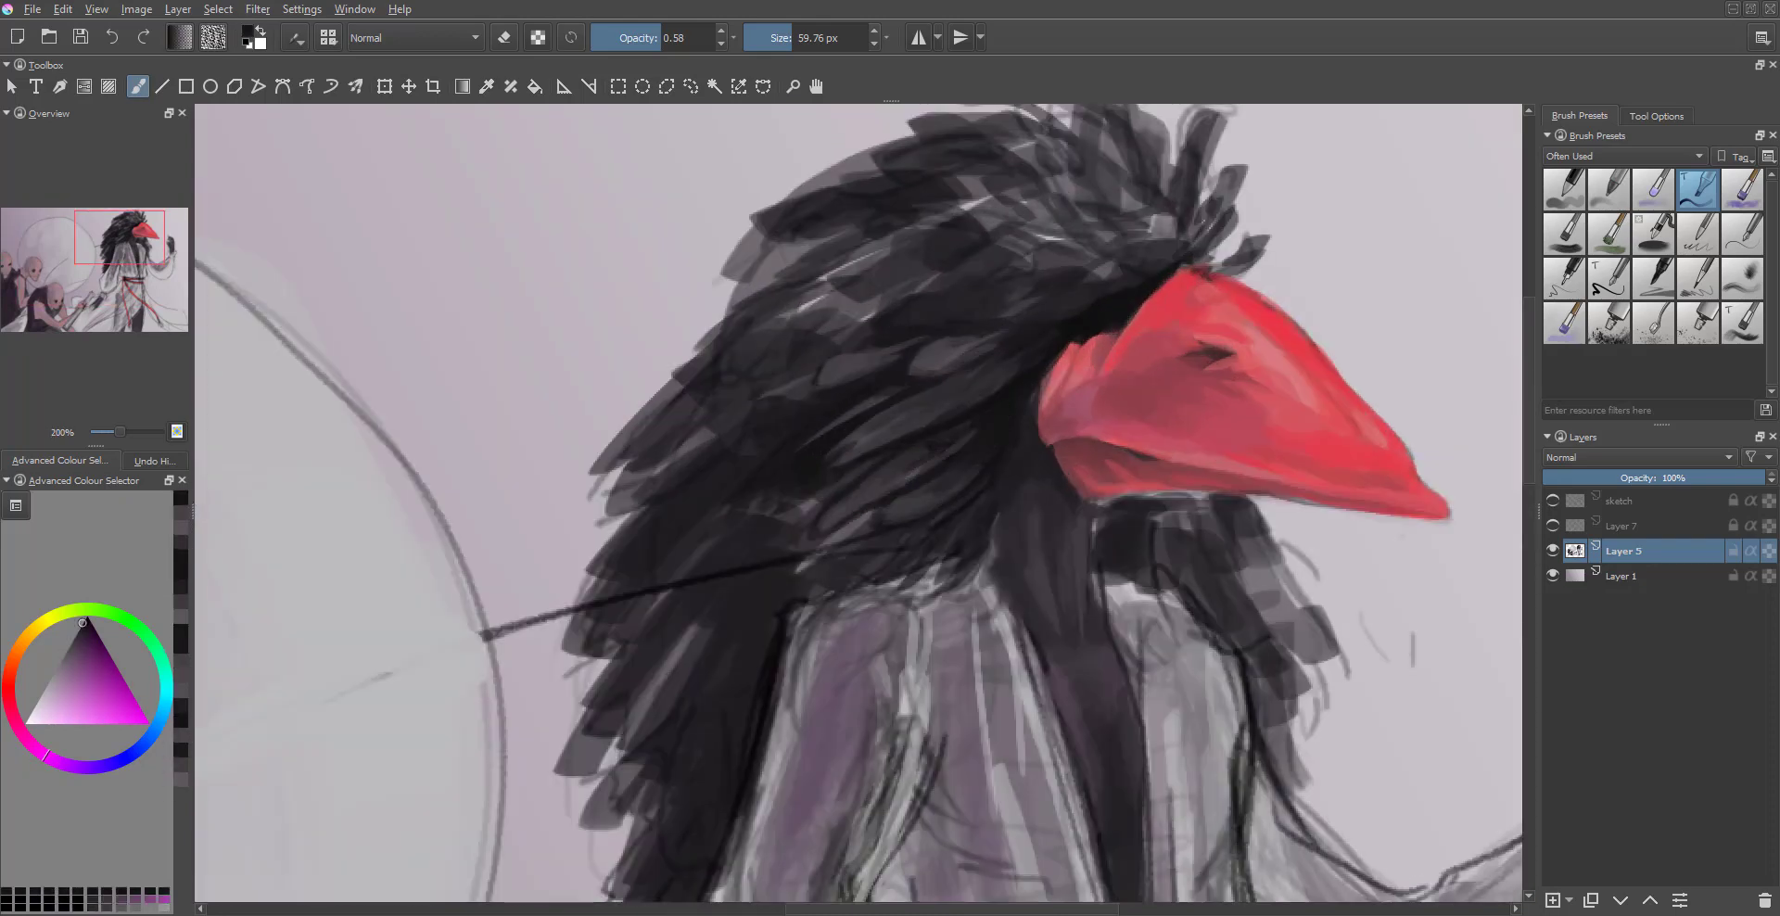
- Add lighter grey feather strokes across the crown and upper mane, alternating with sampled dark tones
left_click(1048, 466, "ctrl")
left_click_drag(1103, 236, 983, 316)
mouse_move(1029, 264)
left_mouse_down()
mouse_move(938, 297)
mouse_move(1109, 227)
mouse_move(1168, 287)
left_mouse_up()
mouse_move(1104, 231)
left_mouse_down()
mouse_move(1011, 237)
mouse_move(904, 324)
left_mouse_up()
scroll(1011, 237, "down", 1)
mouse_move(1020, 237)
left_mouse_down()
mouse_move(973, 301)
mouse_move(918, 320)
left_mouse_up()
left_click(1029, 375, "ctrl")
left_click(835, 390, "ctrl")
left_click_drag(890, 268, 788, 324)
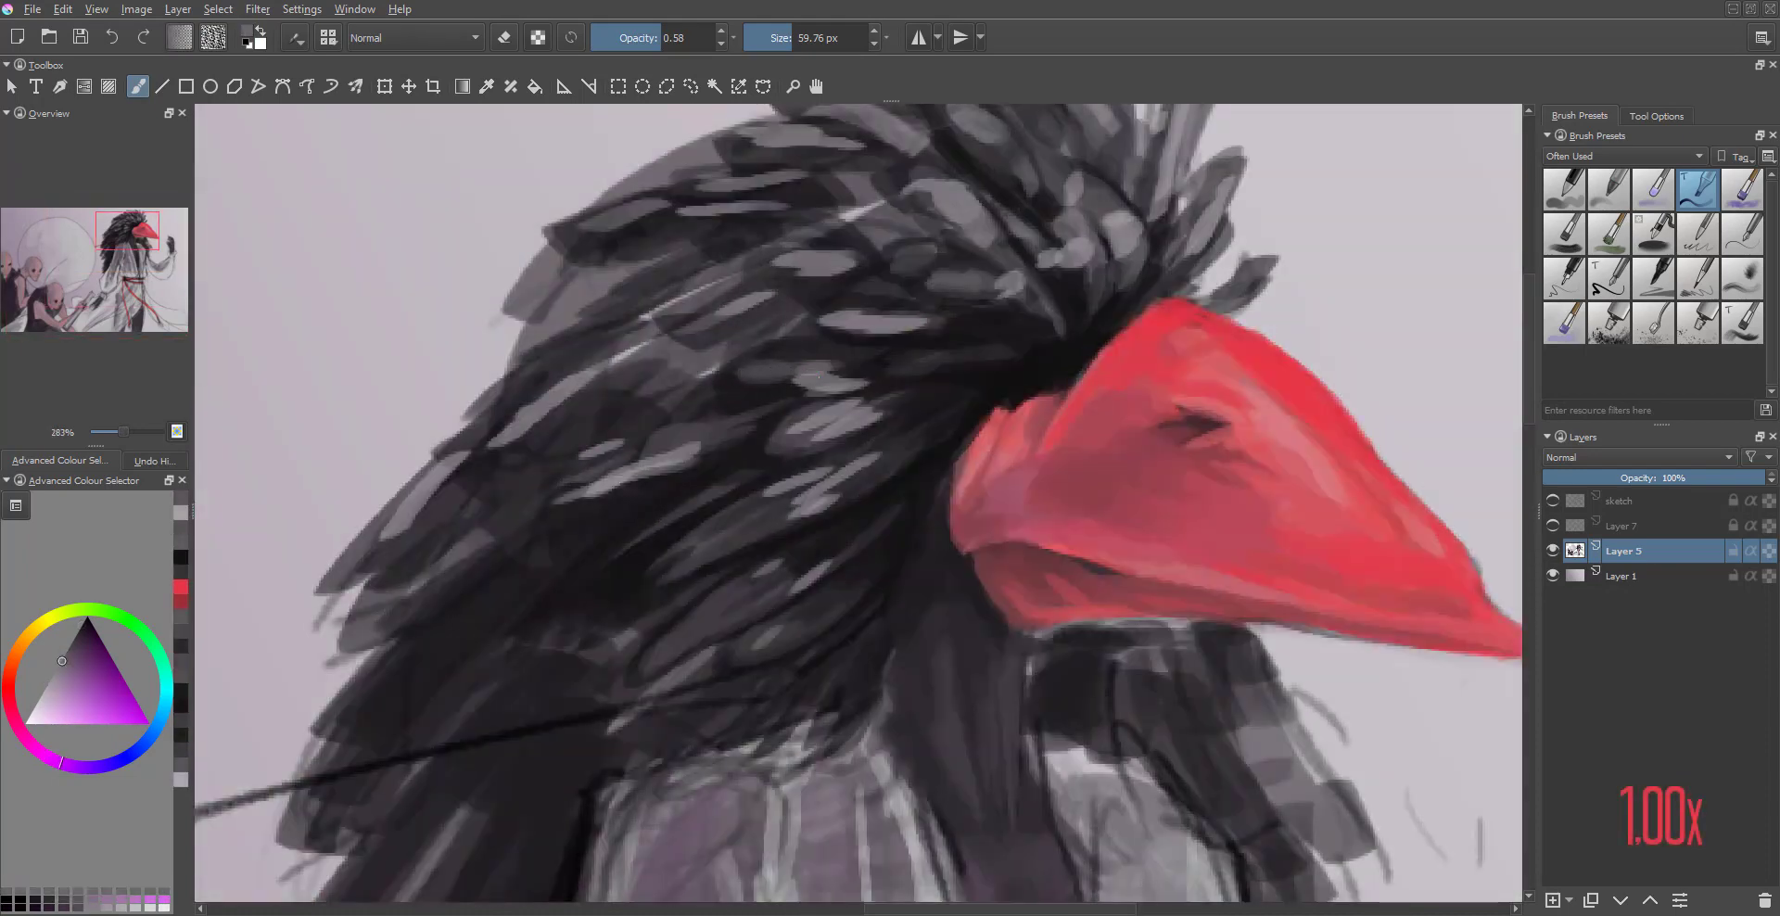
- Work sampled near-black and mid-grey tones between the pale feathers in the middle of the mane behind the beak
left_click(773, 366, "ctrl")
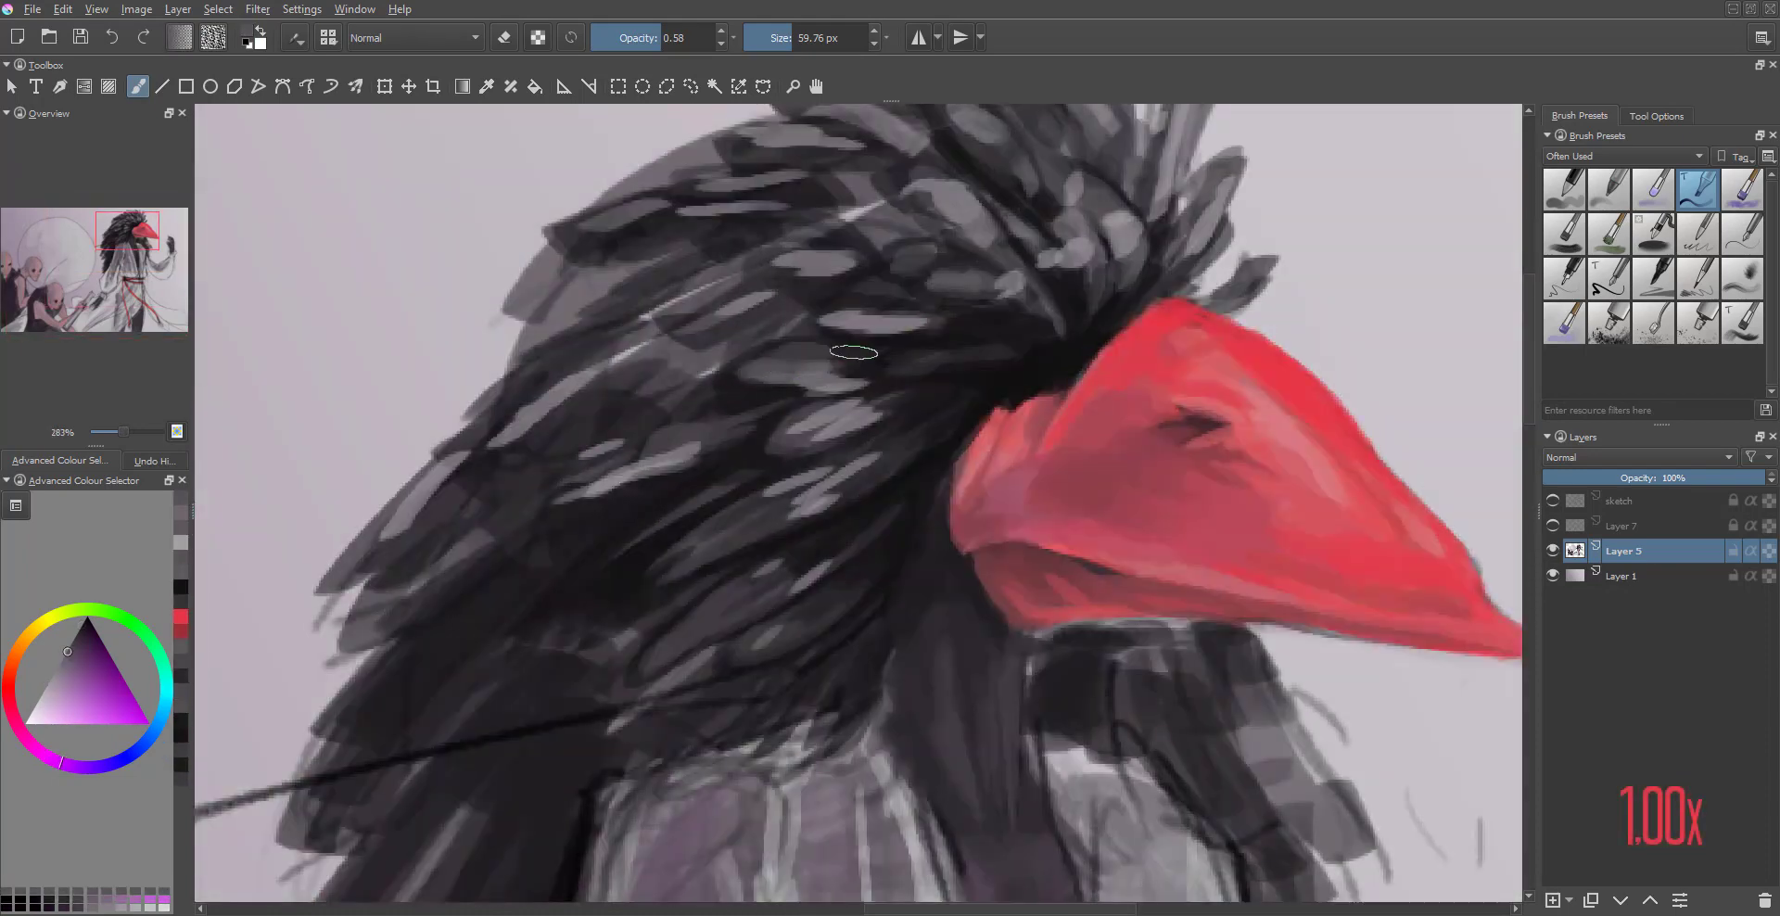
left_click(816, 394, "ctrl")
left_click(717, 397, "ctrl")
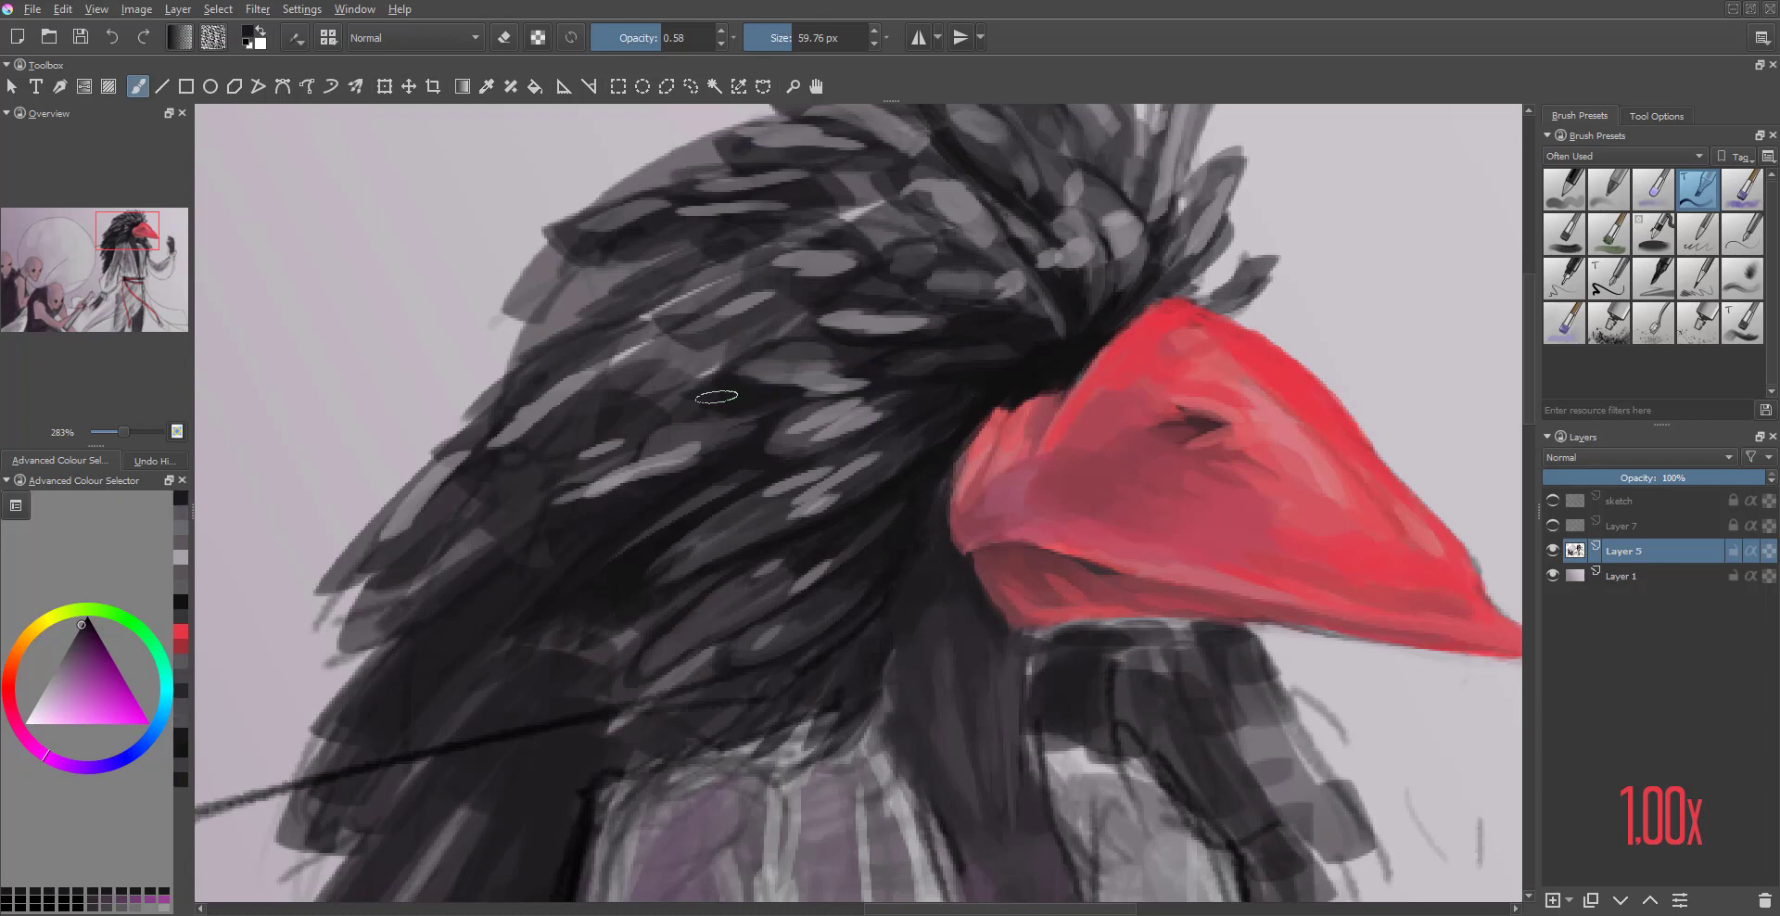
left_click(701, 375, "ctrl")
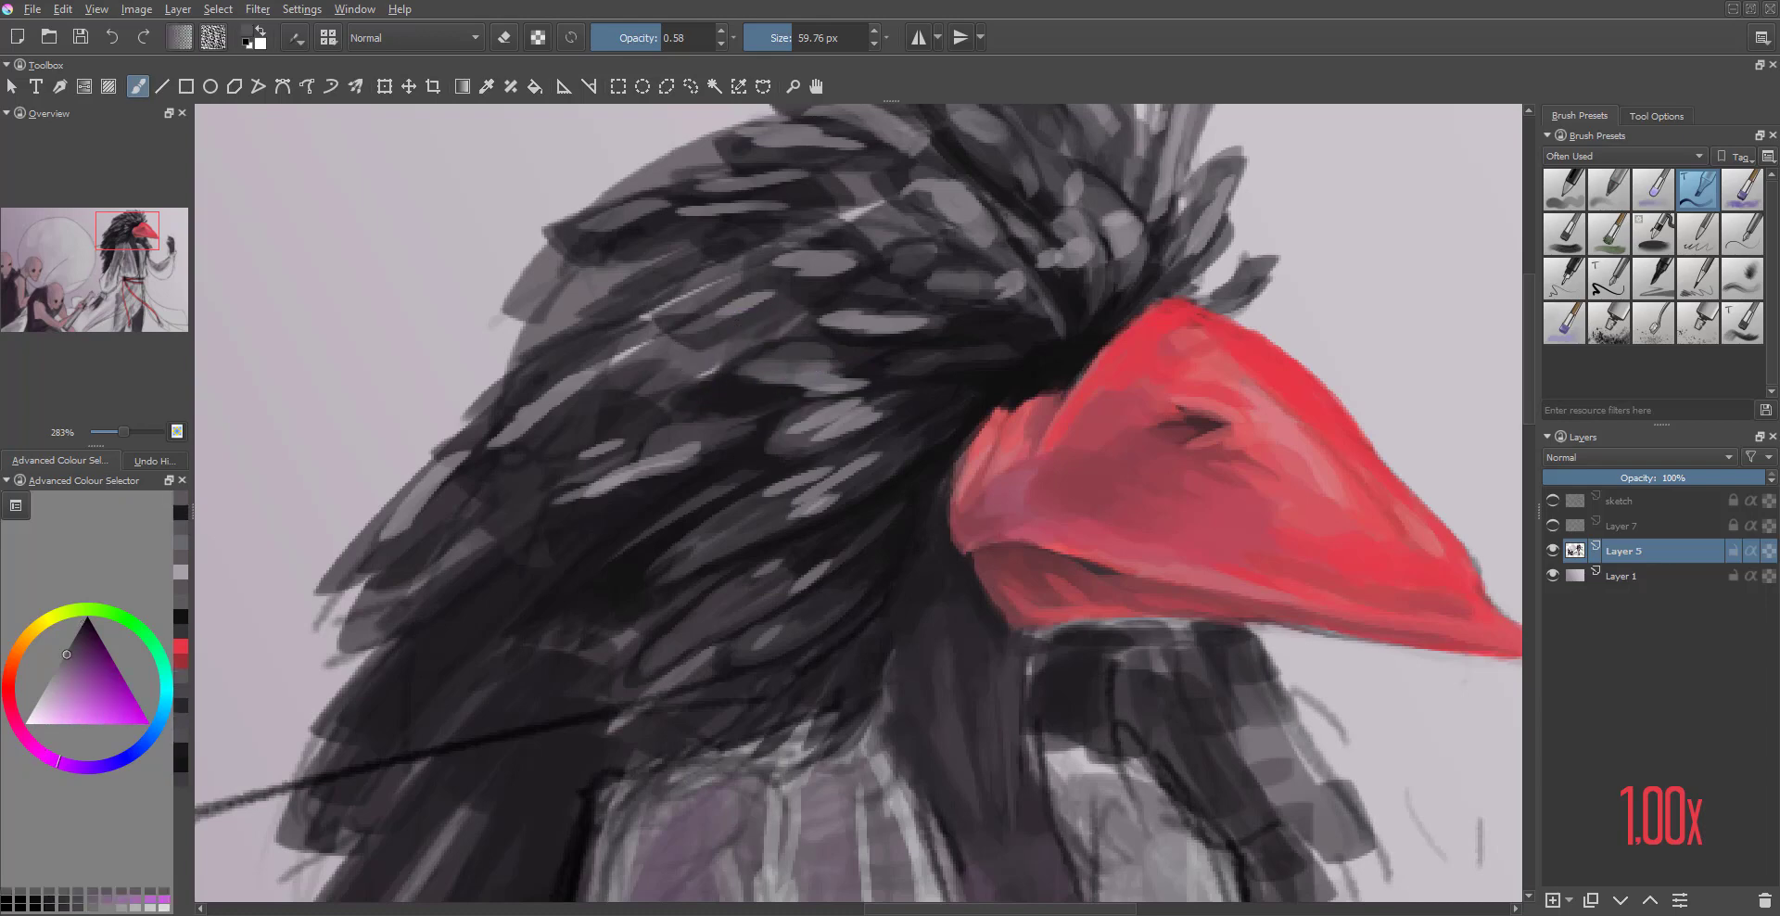
left_click(698, 381, "ctrl")
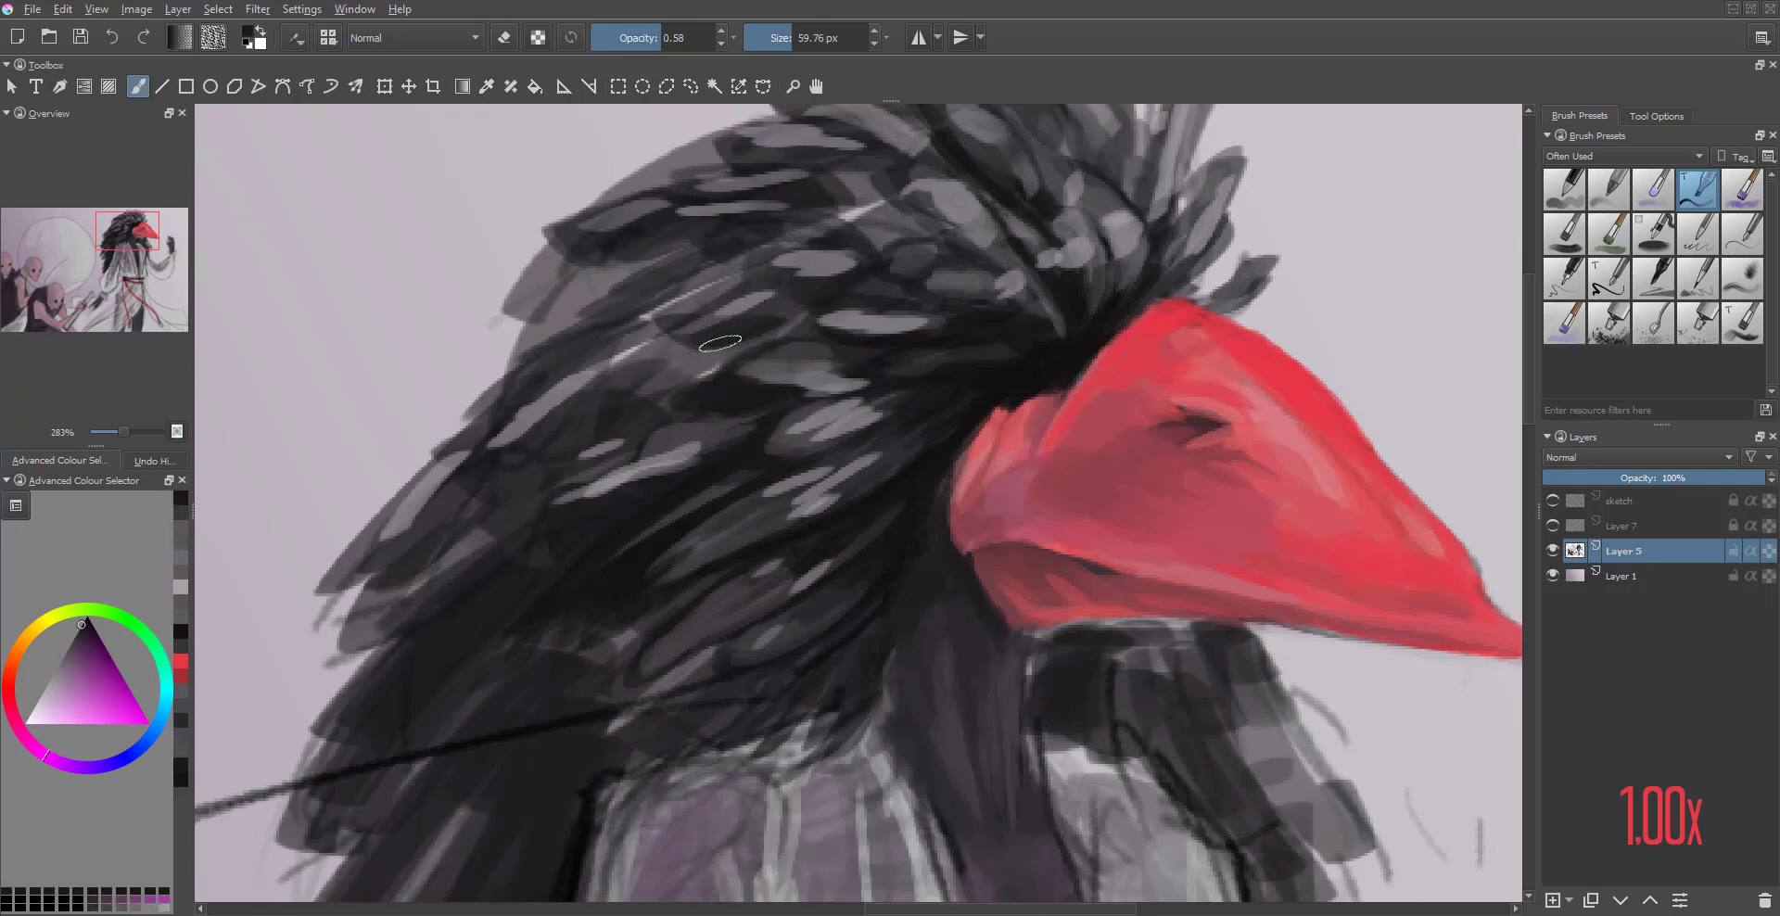
left_click(756, 313, "ctrl")
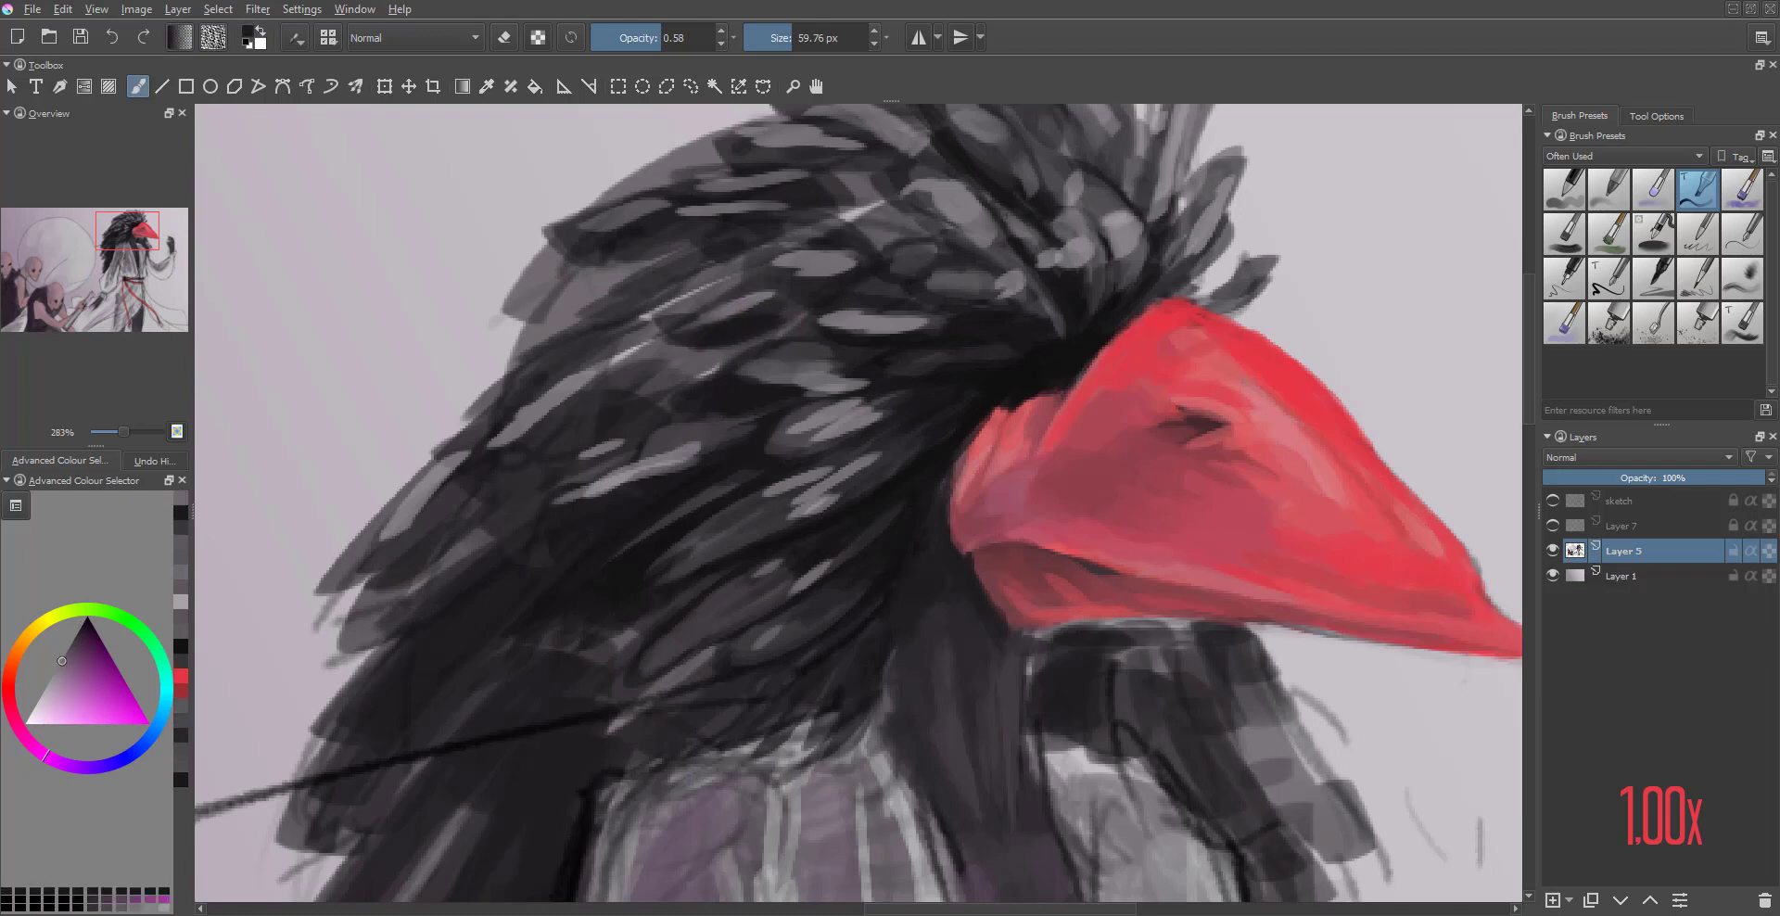
left_click(768, 306, "ctrl")
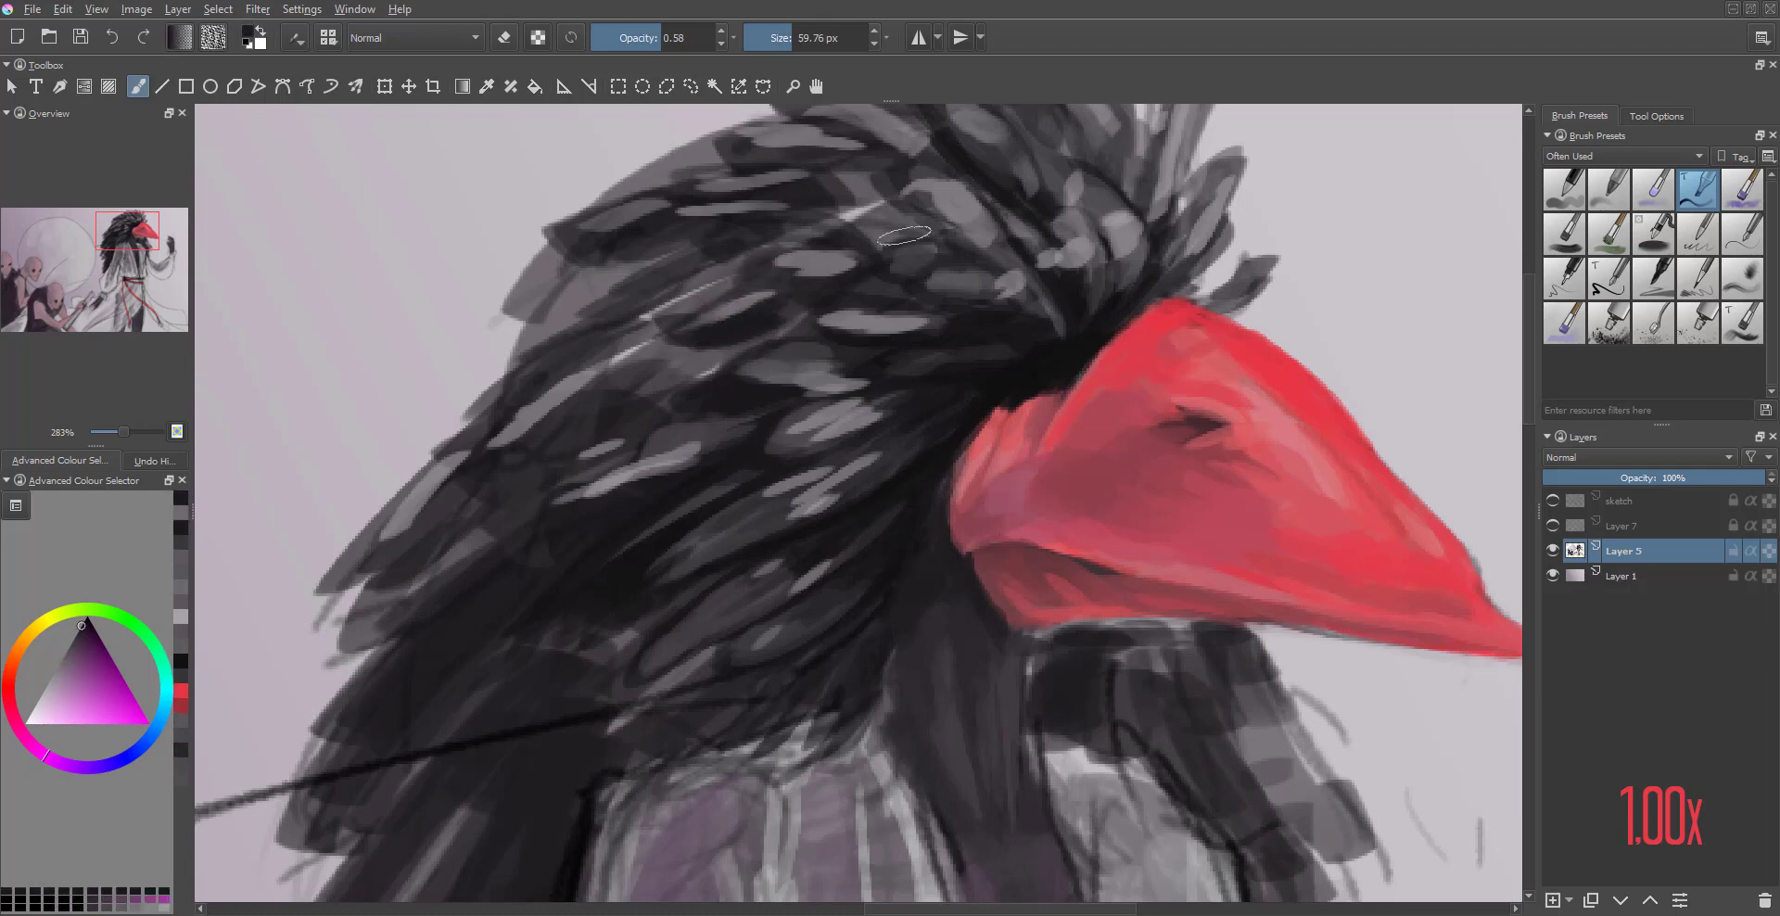
- Tone down the brightest feathers in the upper mane with sampled grey strokes and deepen the dark gaps around them
left_click(811, 265, "ctrl")
left_click(805, 269, "ctrl")
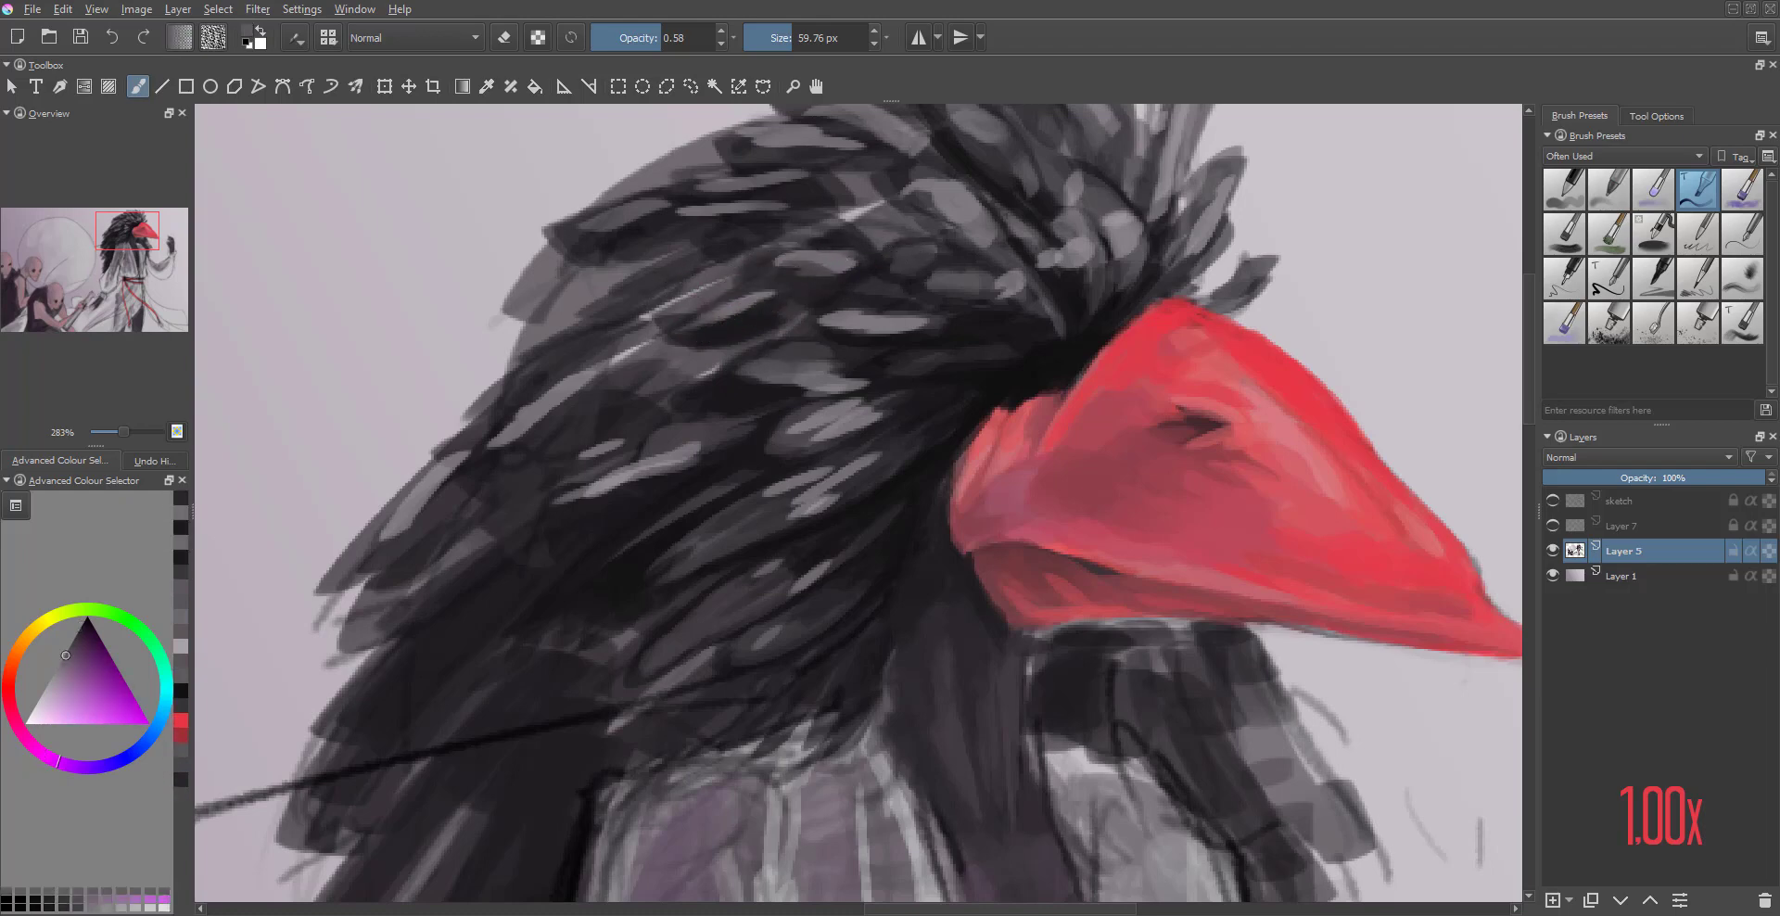
left_click(786, 295, "ctrl")
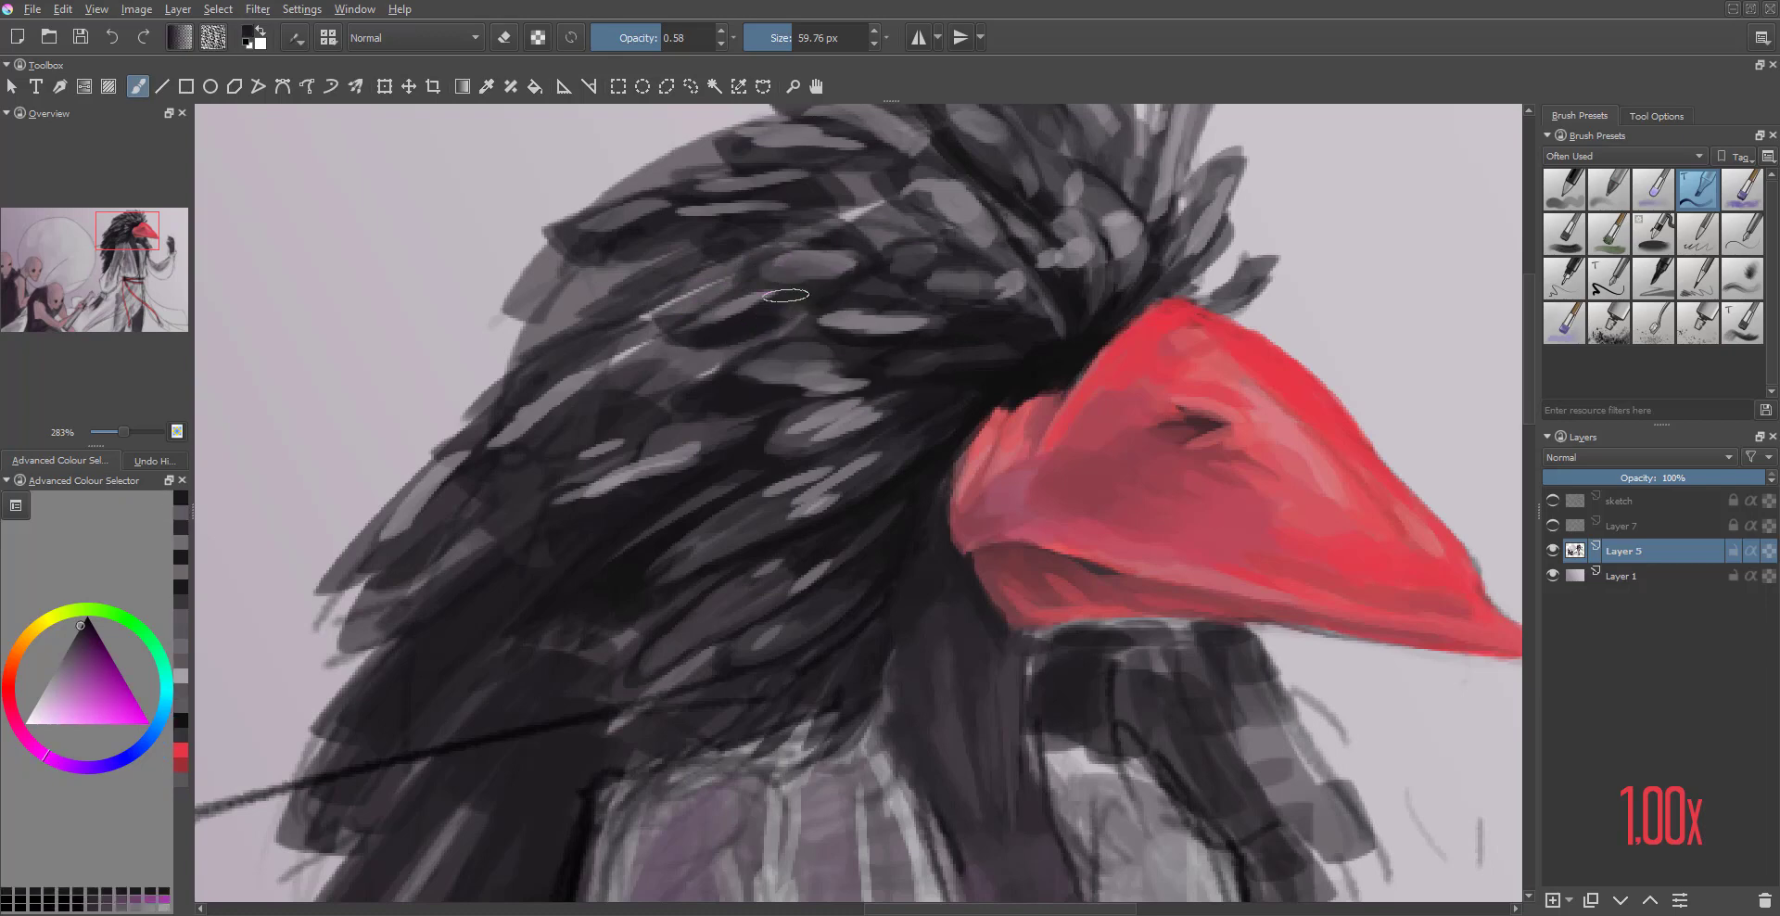
left_click_drag(778, 275, 901, 297)
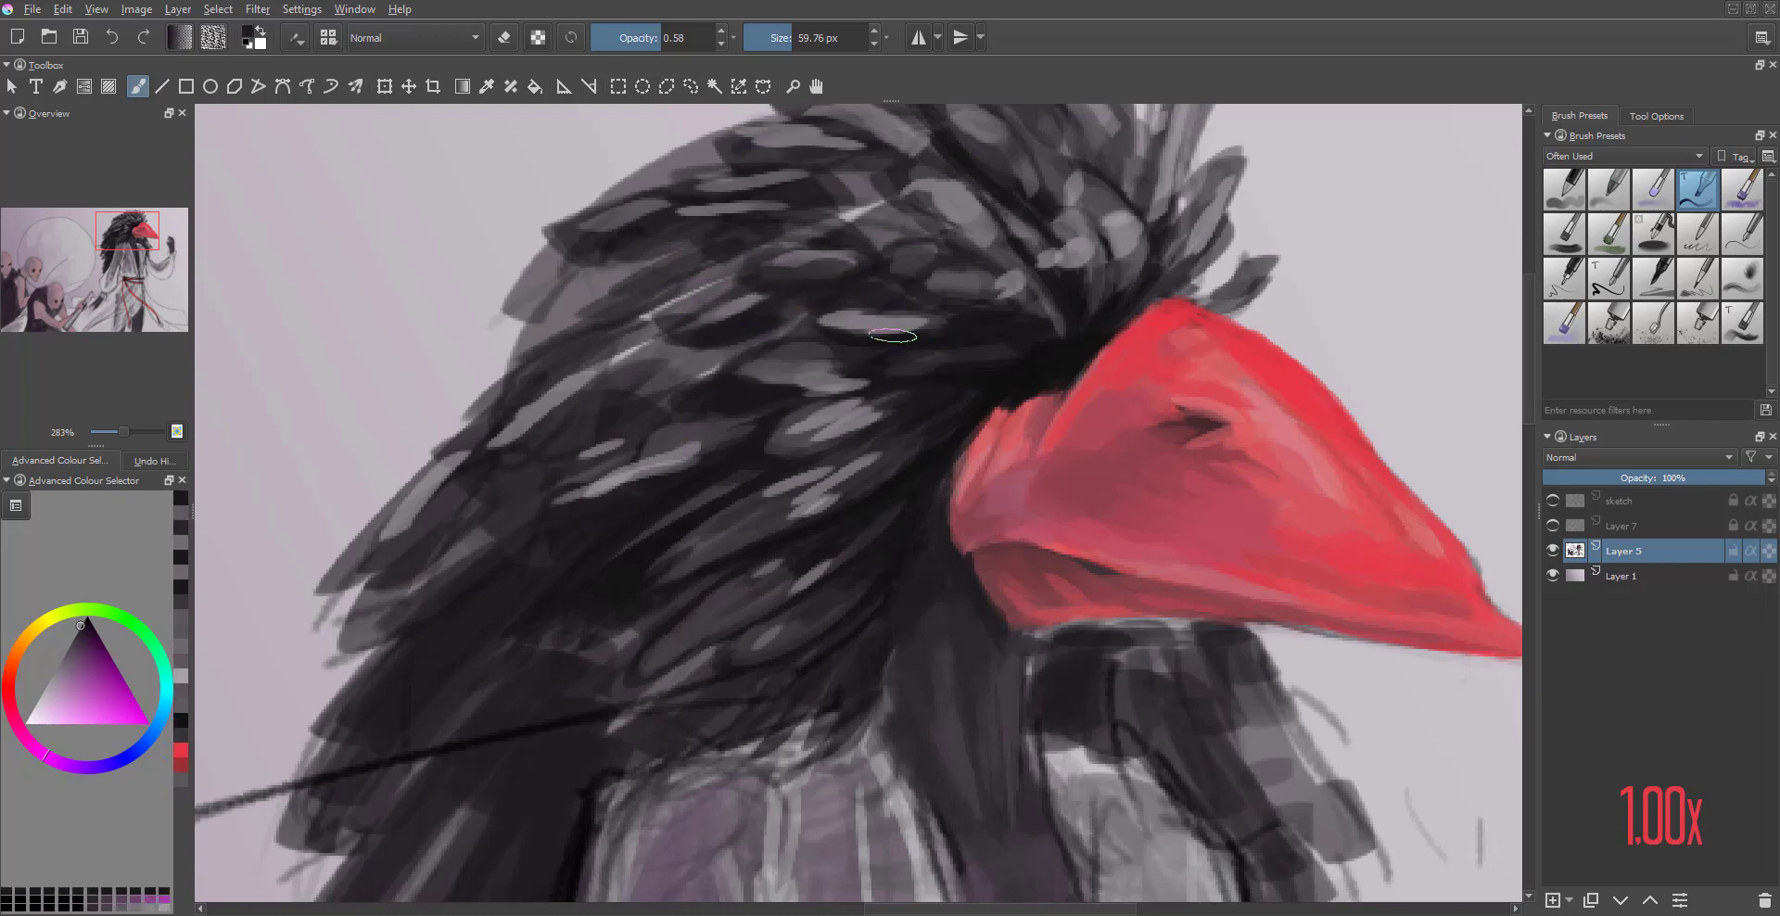
left_click(890, 340, "ctrl")
left_click(835, 348, "ctrl")
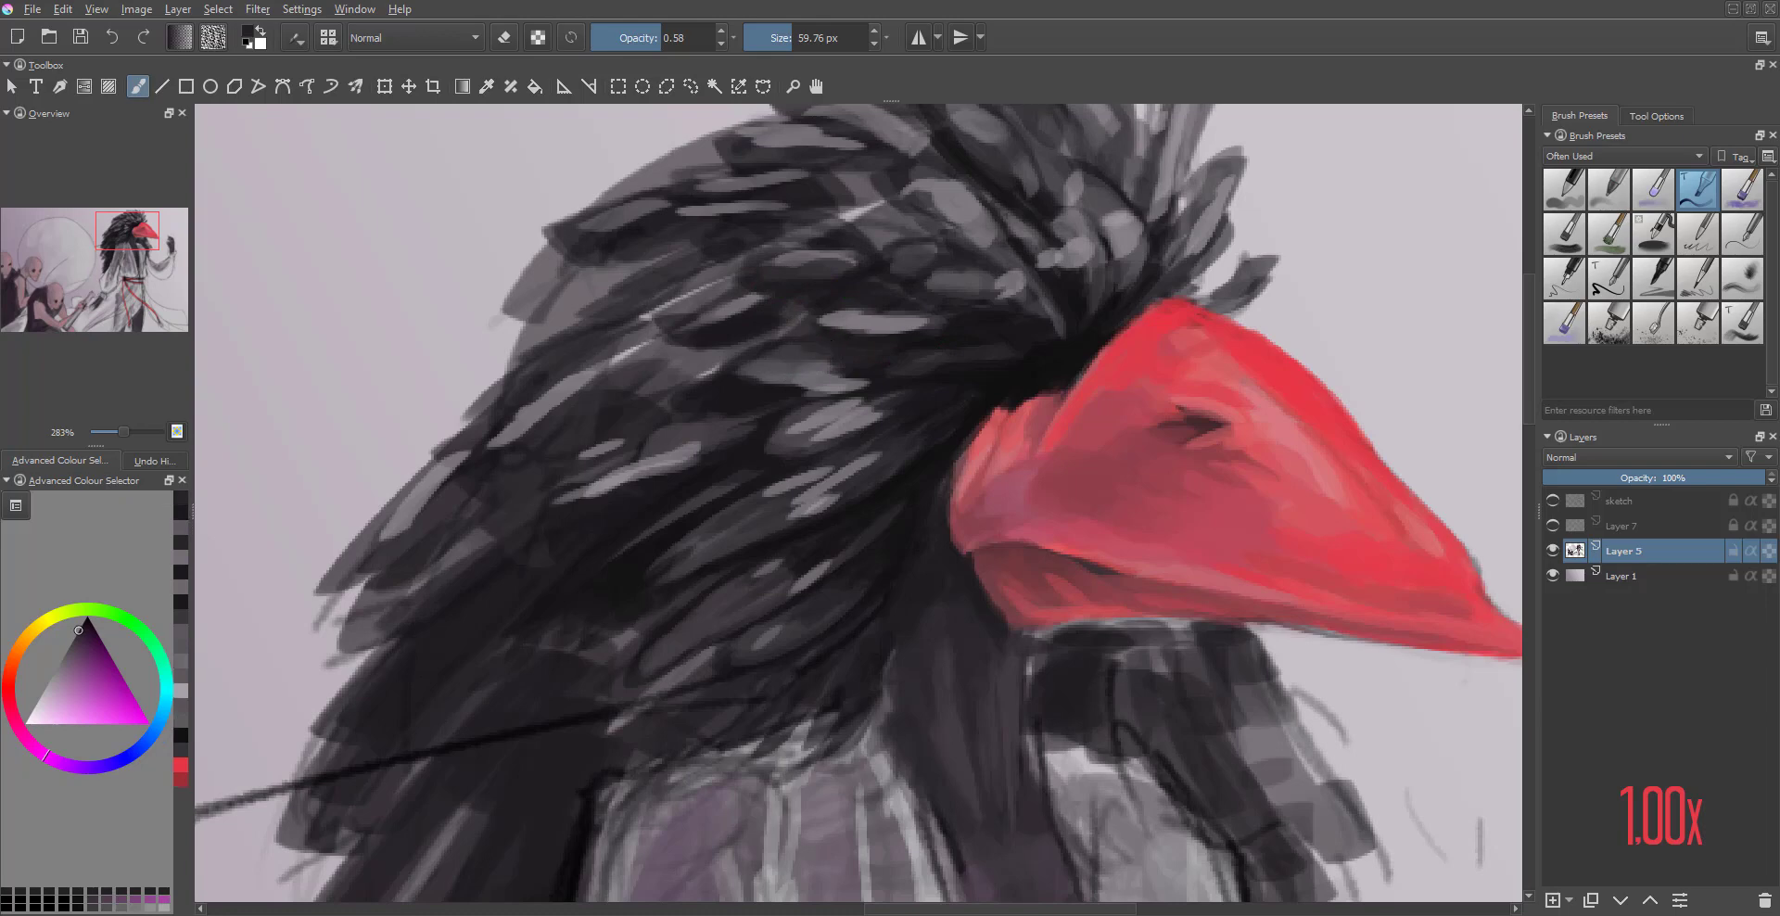
left_click_drag(745, 339, 733, 350)
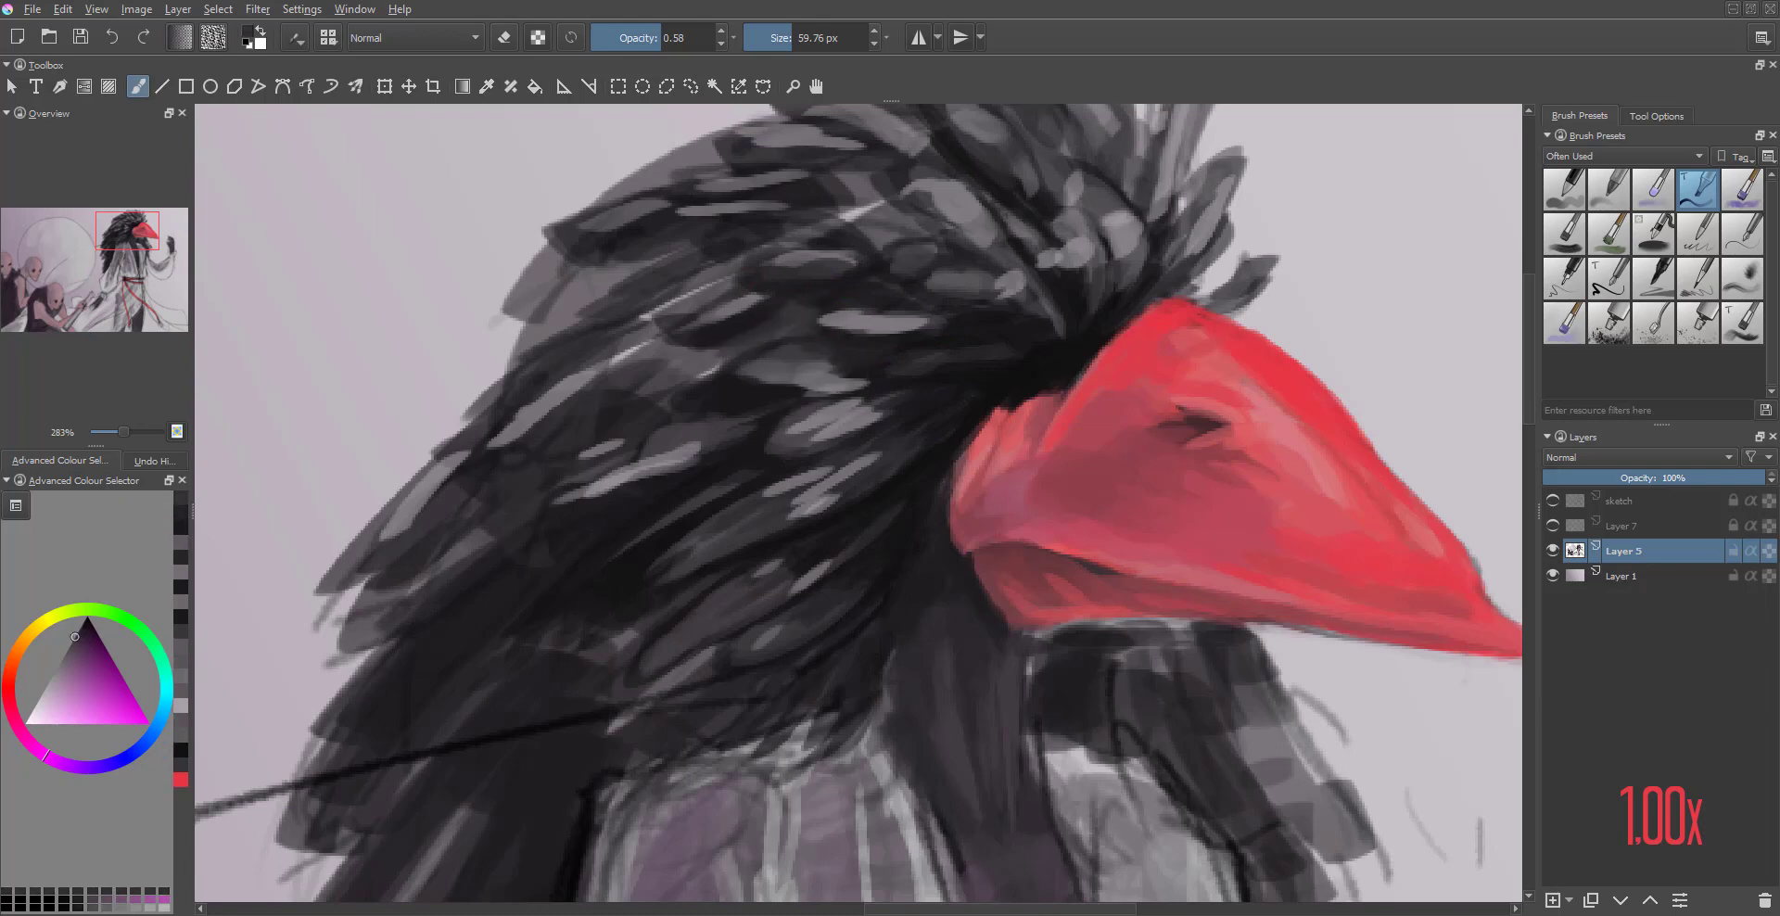
left_click(787, 302, "ctrl")
- Blend the feathers midway down the back of the mane with alternating sampled dark and muted grey tones
left_click(647, 398, "ctrl")
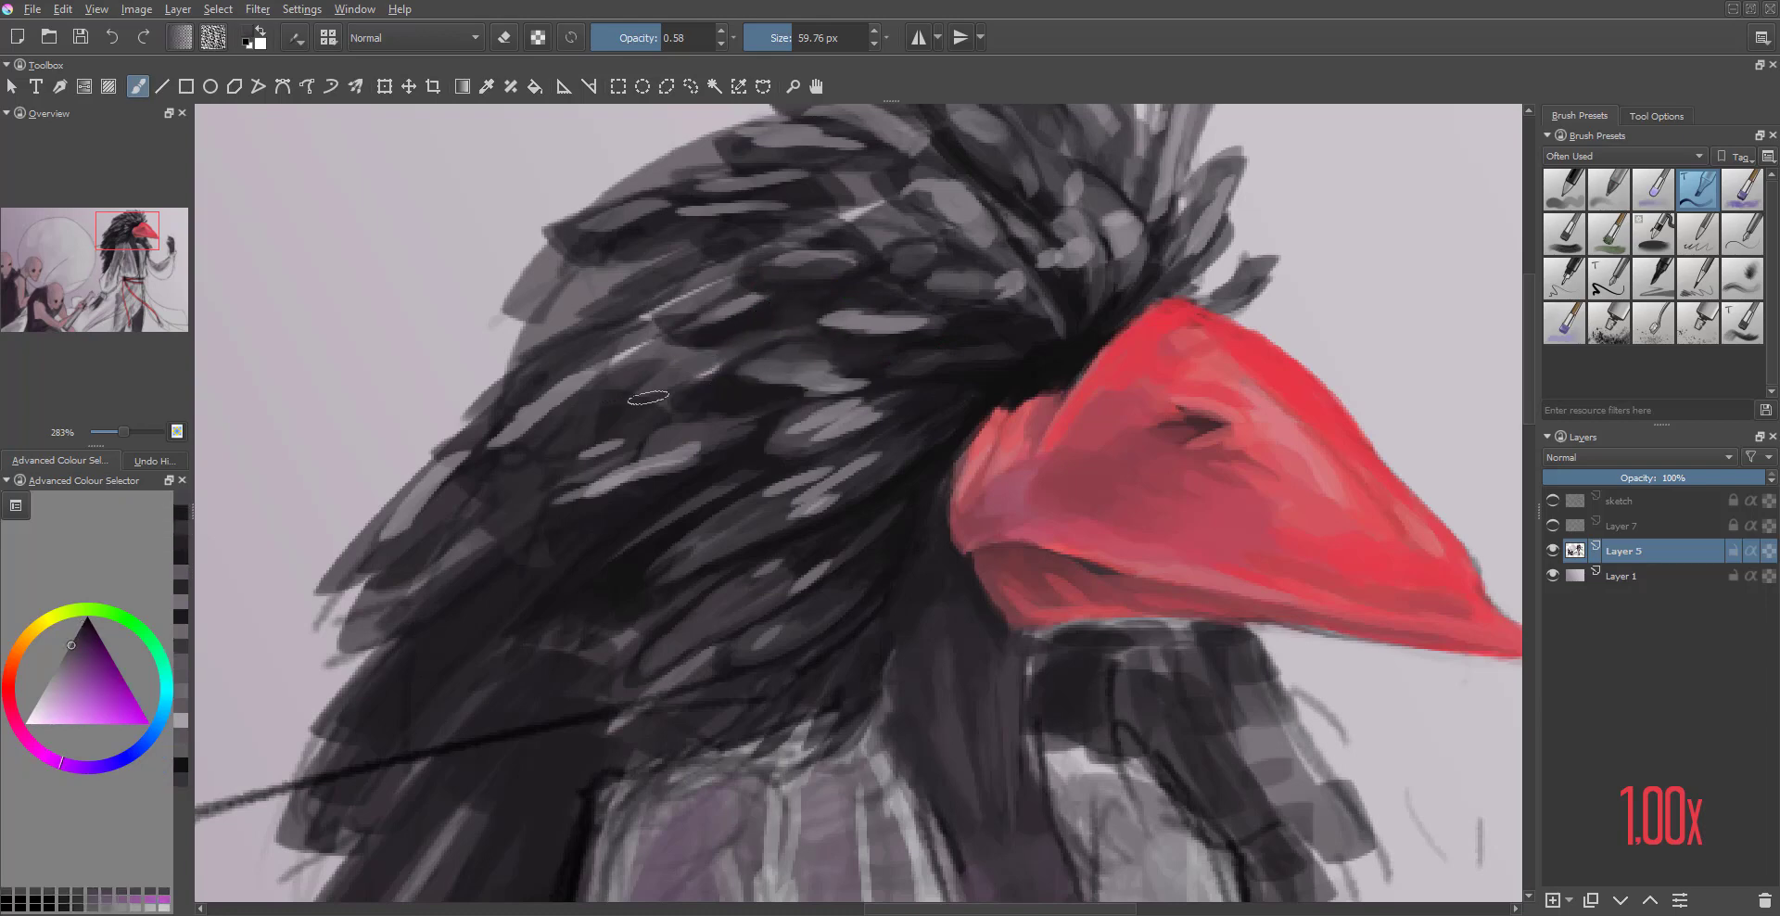
left_click(675, 393, "ctrl")
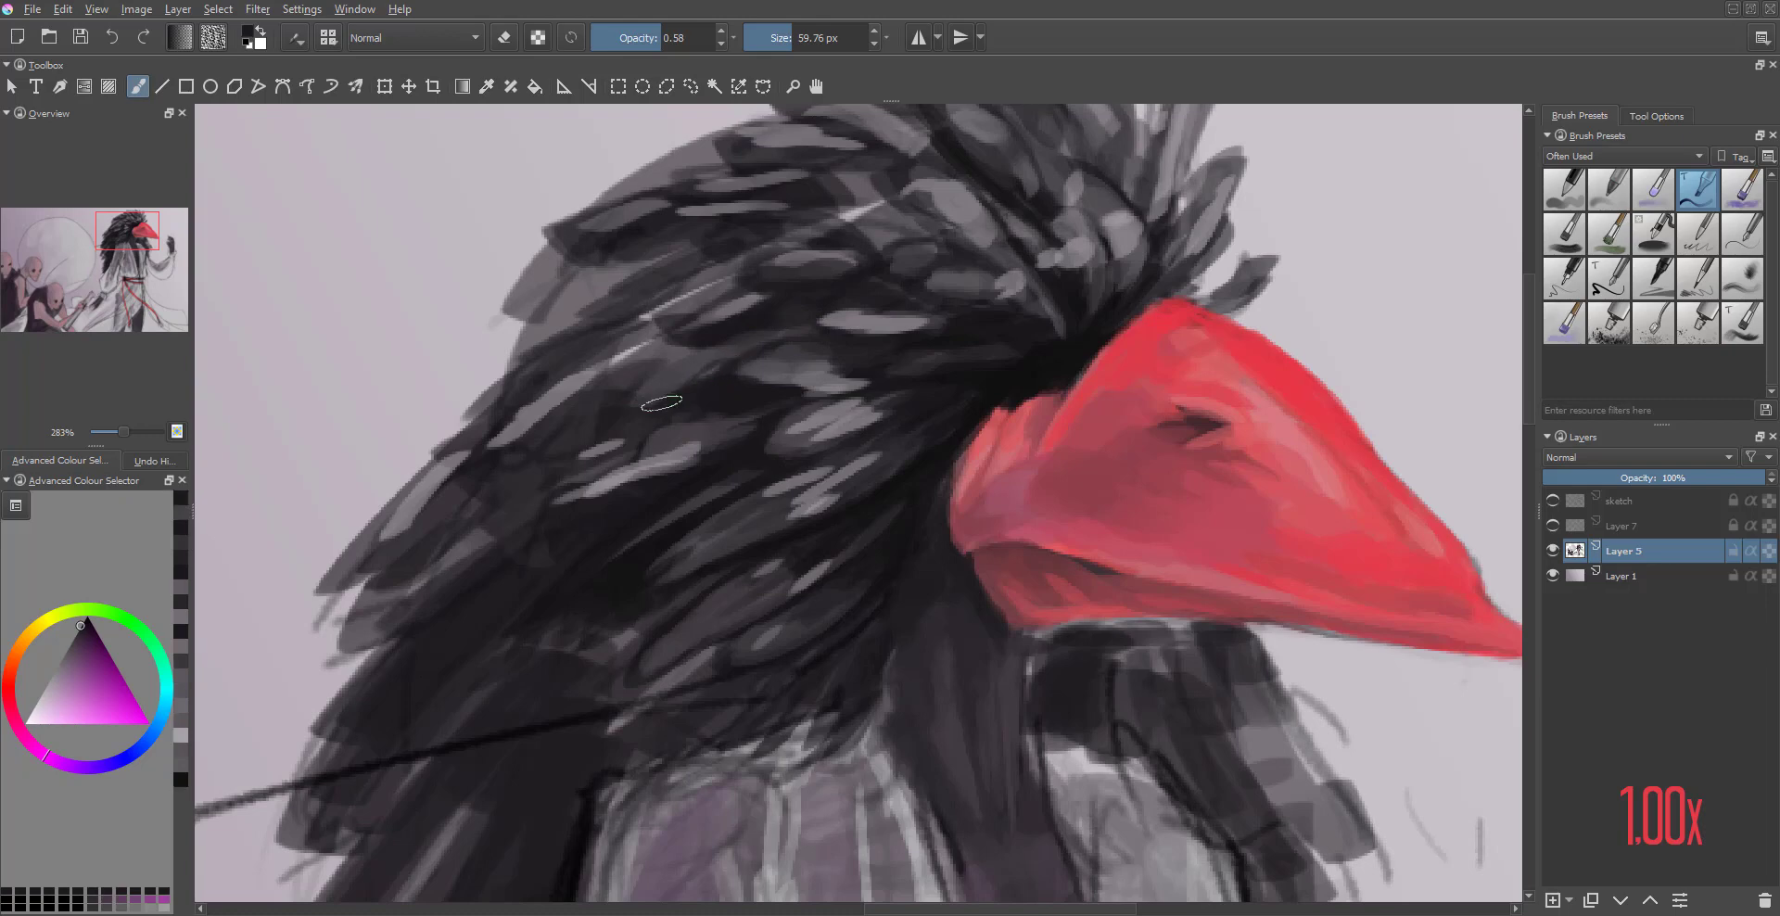
left_click(669, 380, "ctrl")
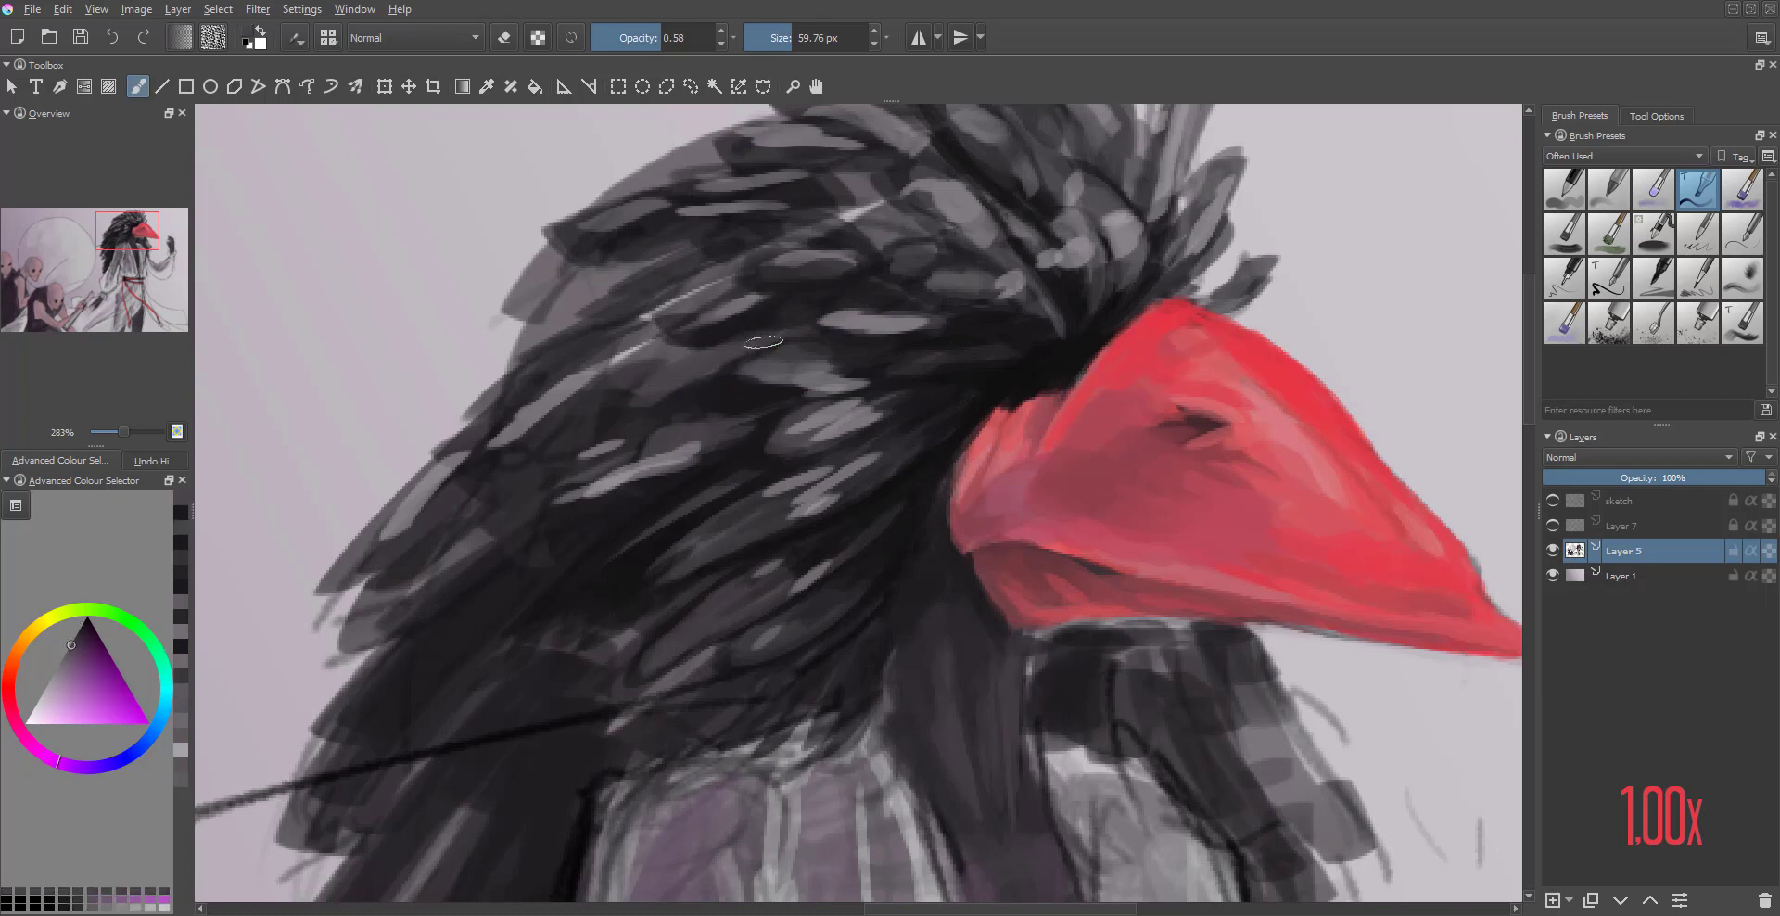
left_click(607, 390, "ctrl")
left_click(704, 343)
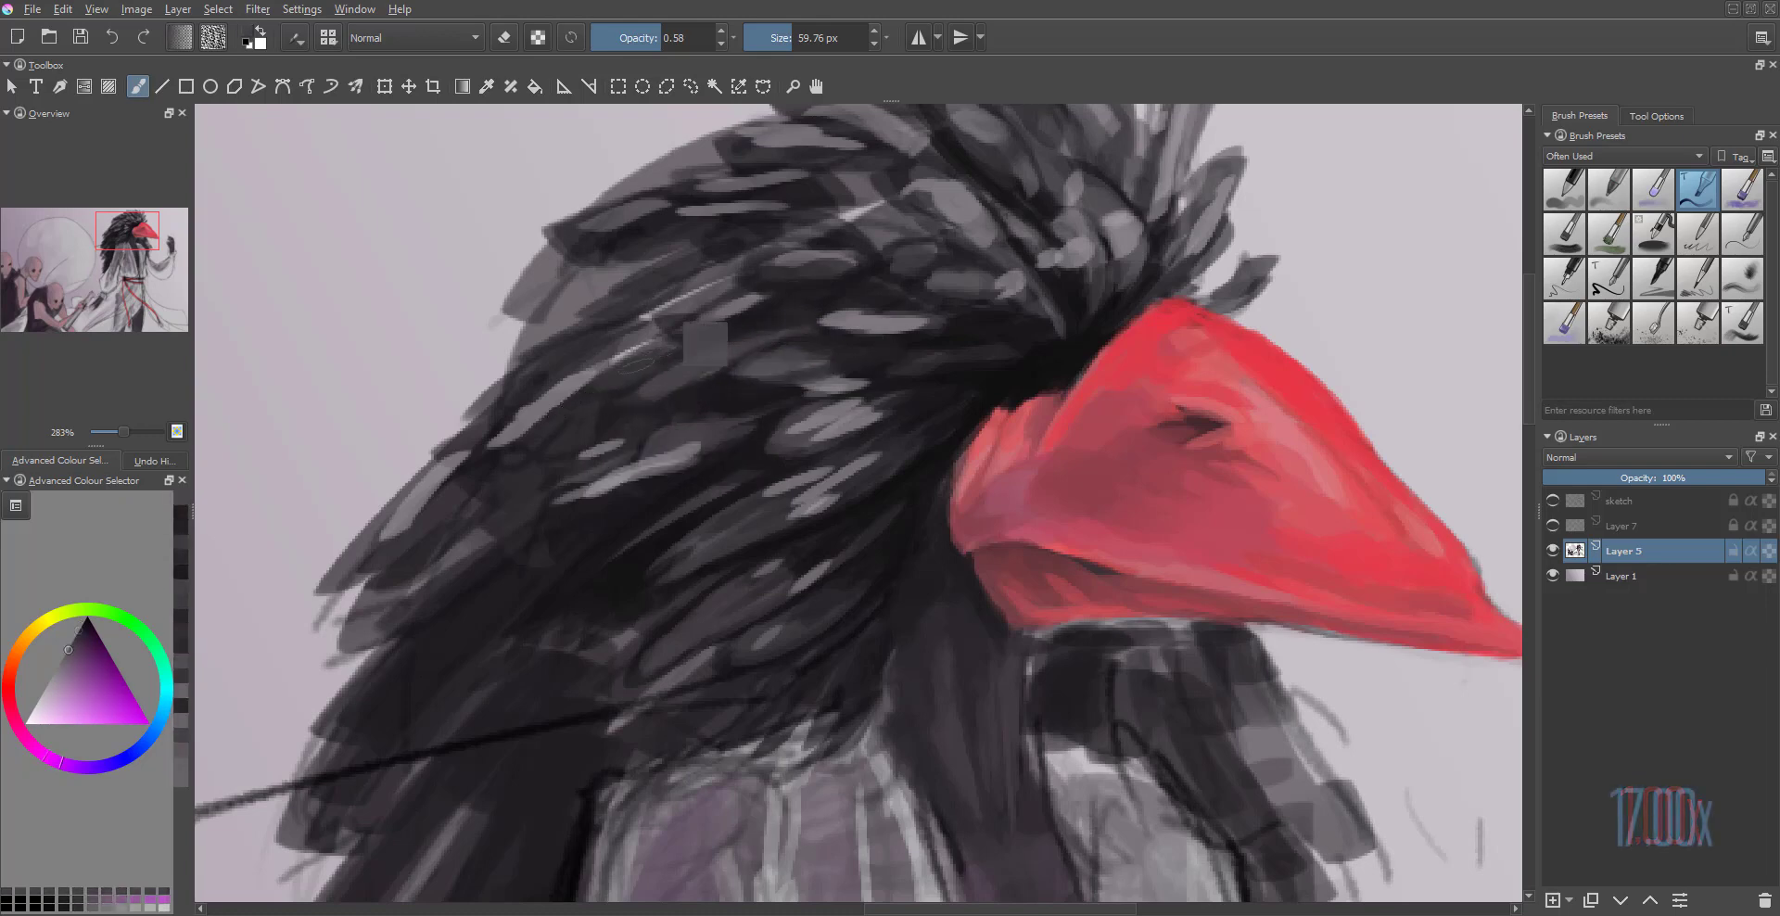
- Paint dark, pointed feather strokes along the upper back edge of the mane to define its silhouette
mouse_move(634, 362)
left_mouse_down()
mouse_move(723, 269)
mouse_move(492, 389)
left_mouse_up()
left_click_drag(602, 306, 477, 413)
left_click_drag(343, 547, 482, 422)
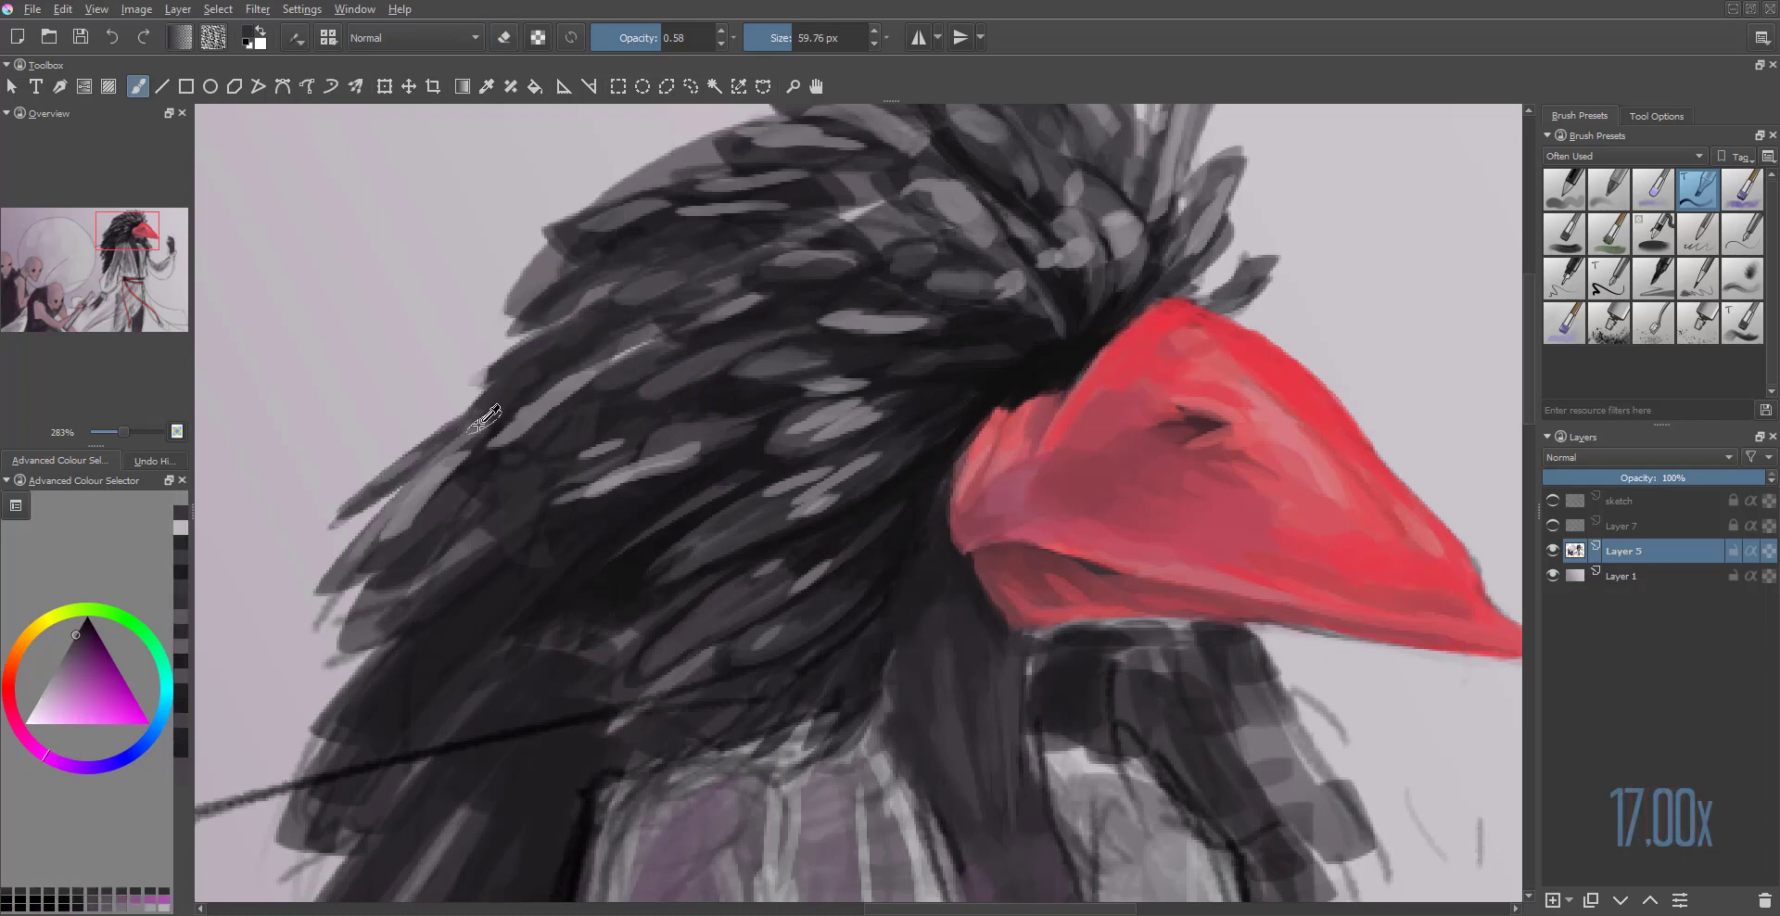
key("minus")
key("minus")
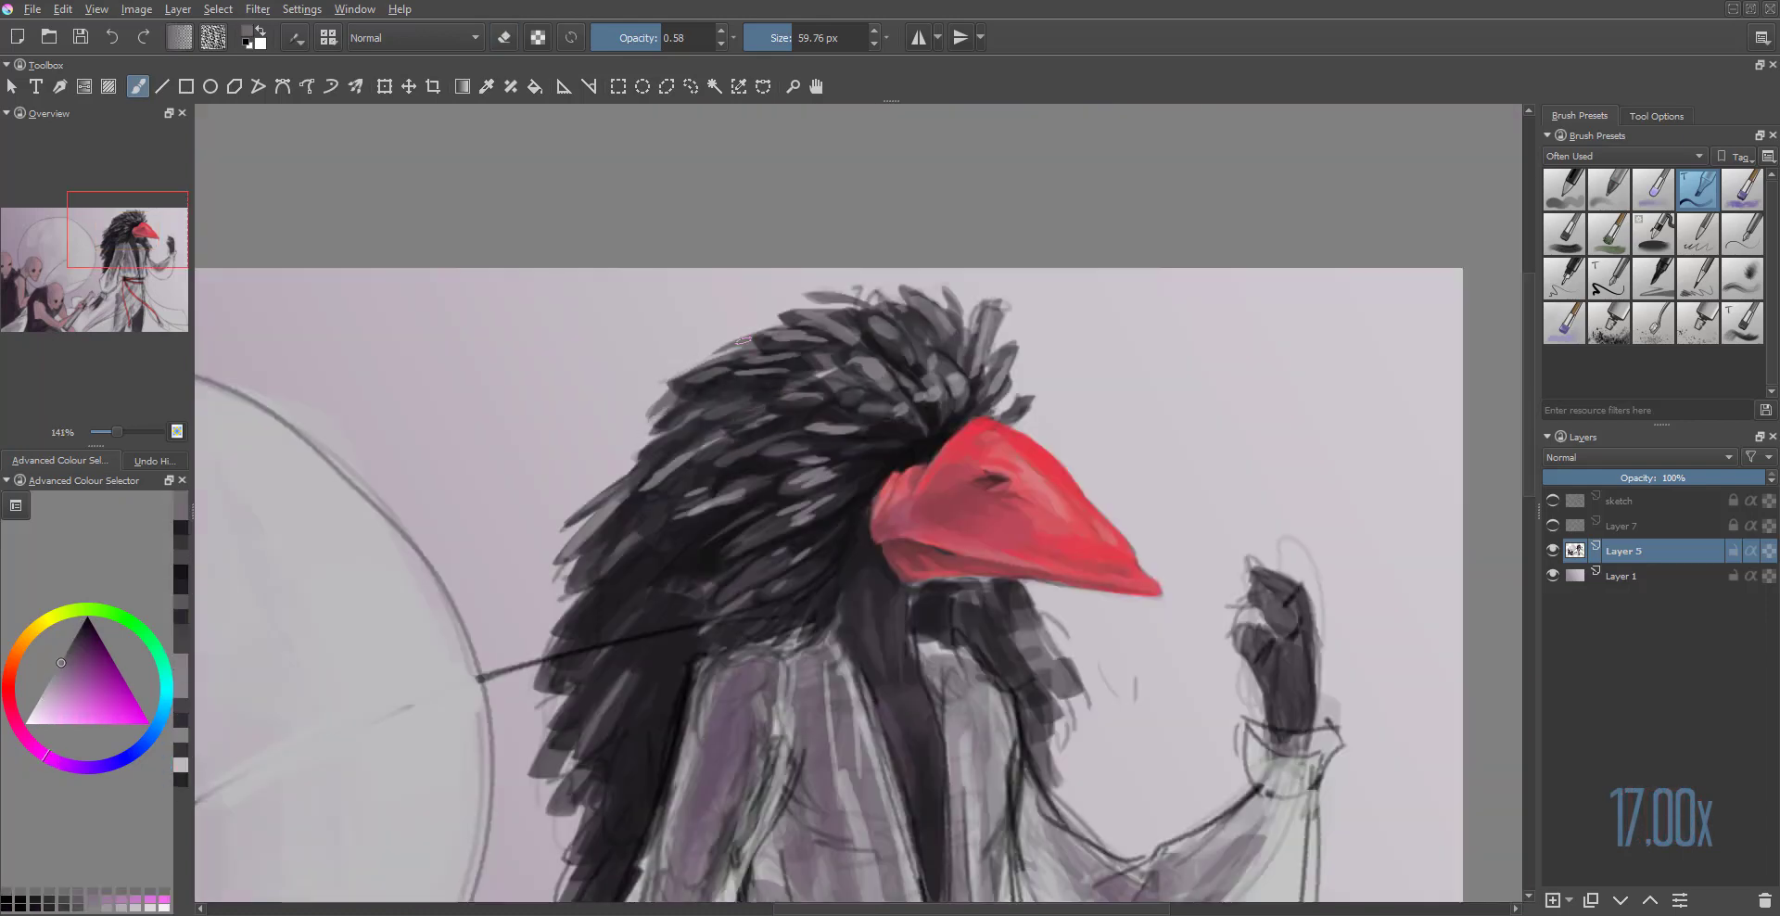
- Add short grey and dark feather strokes around the outline of the crown using sampled colors
left_click(918, 482, "ctrl")
left_click_drag(871, 324, 760, 306)
mouse_move(863, 287)
left_mouse_down()
mouse_move(742, 362)
mouse_move(926, 273)
mouse_move(867, 246)
left_mouse_up()
left_click_drag(1020, 209, 941, 227)
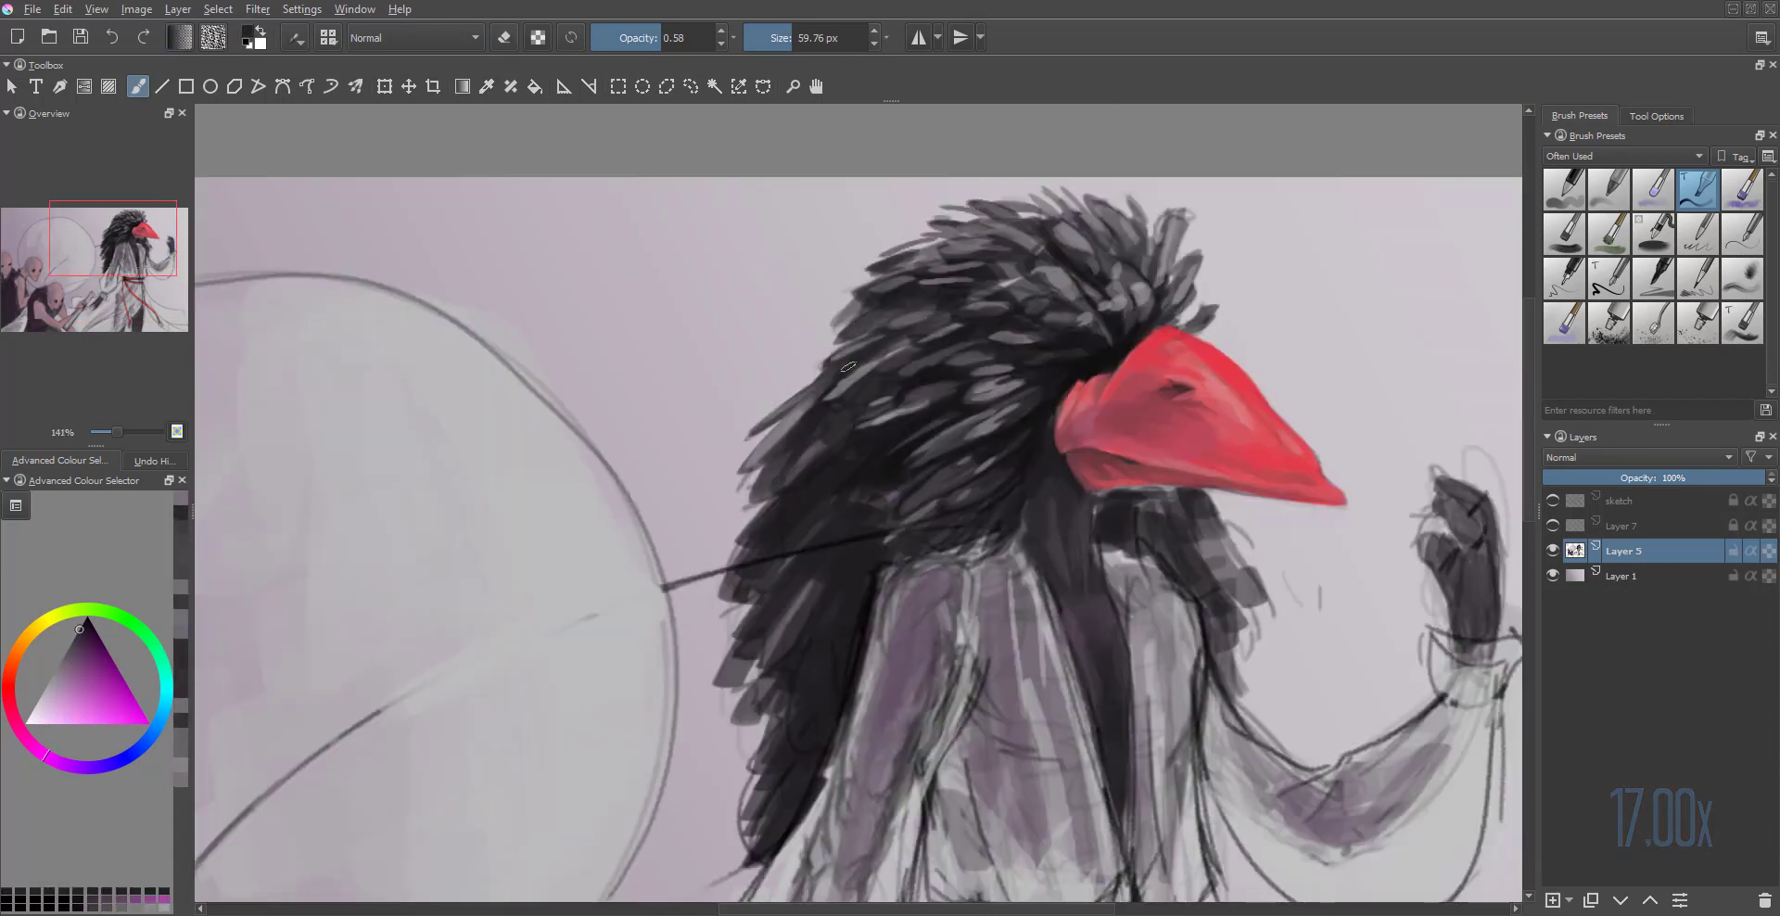
- Cover the line crossing the mane with layered dark feathers and erase most of it between the mane and the circle
left_click_drag(848, 367, 797, 394)
left_click(807, 408, "ctrl")
mouse_move(785, 455)
left_mouse_down()
mouse_move(820, 426)
mouse_move(770, 520)
mouse_move(756, 603)
left_mouse_up()
left_click_drag(844, 463, 733, 649)
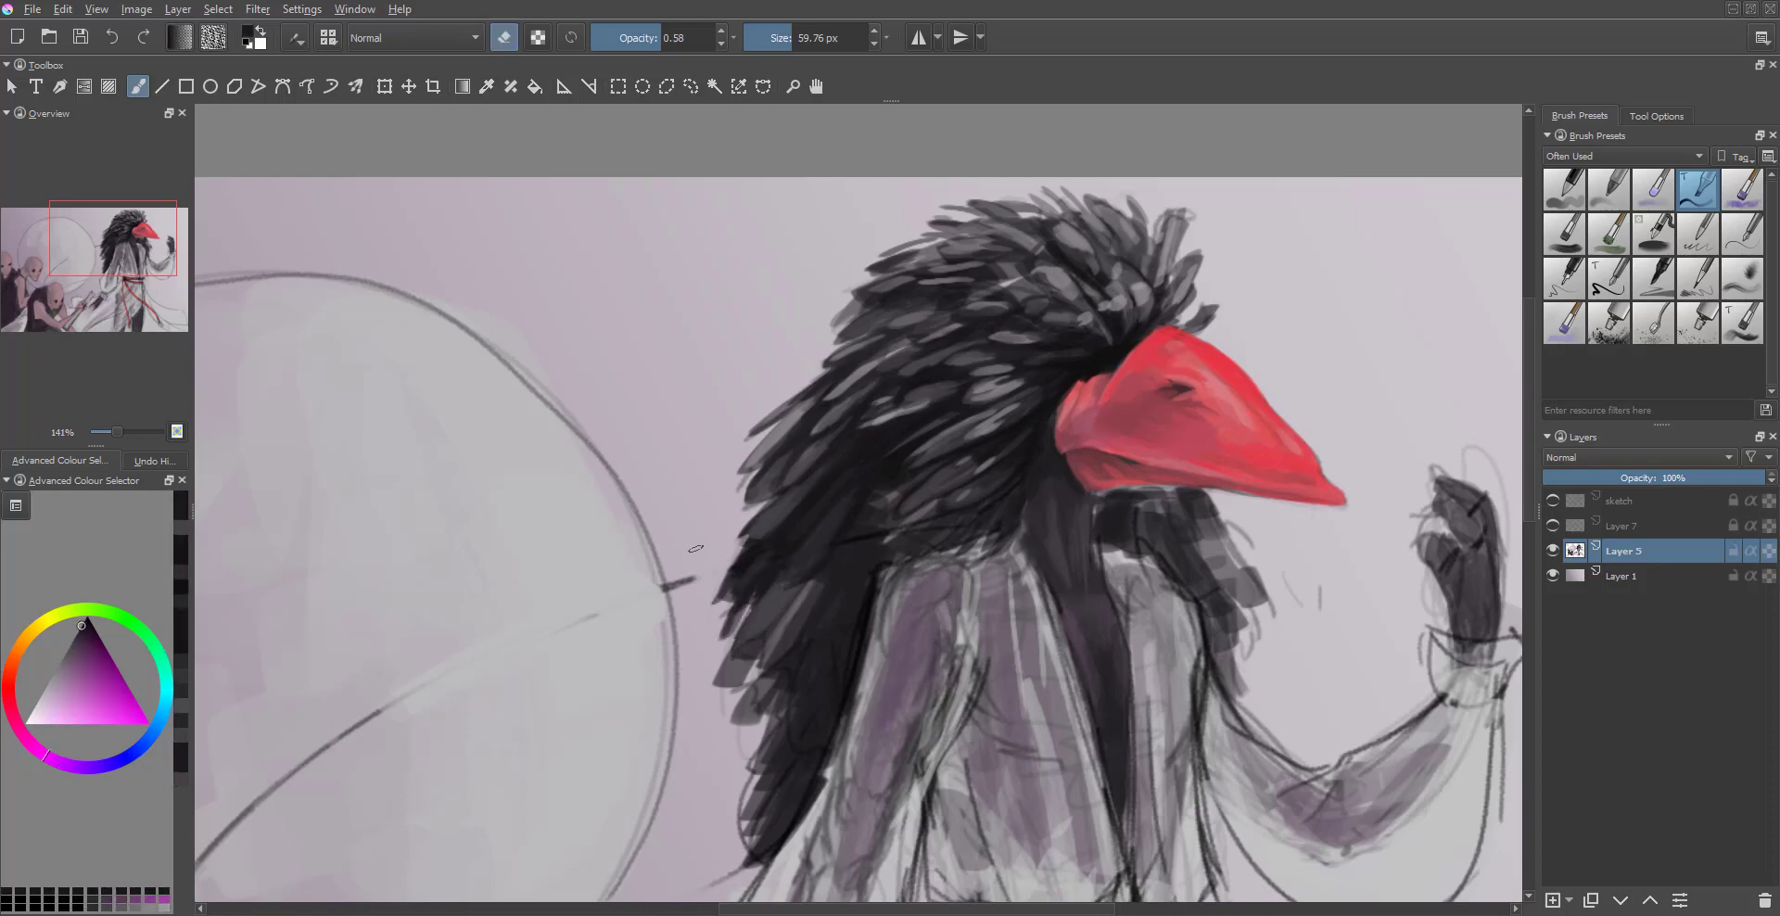
- Layer grey and near-black feather strokes down the lower back of the mane to its tip
key("1")
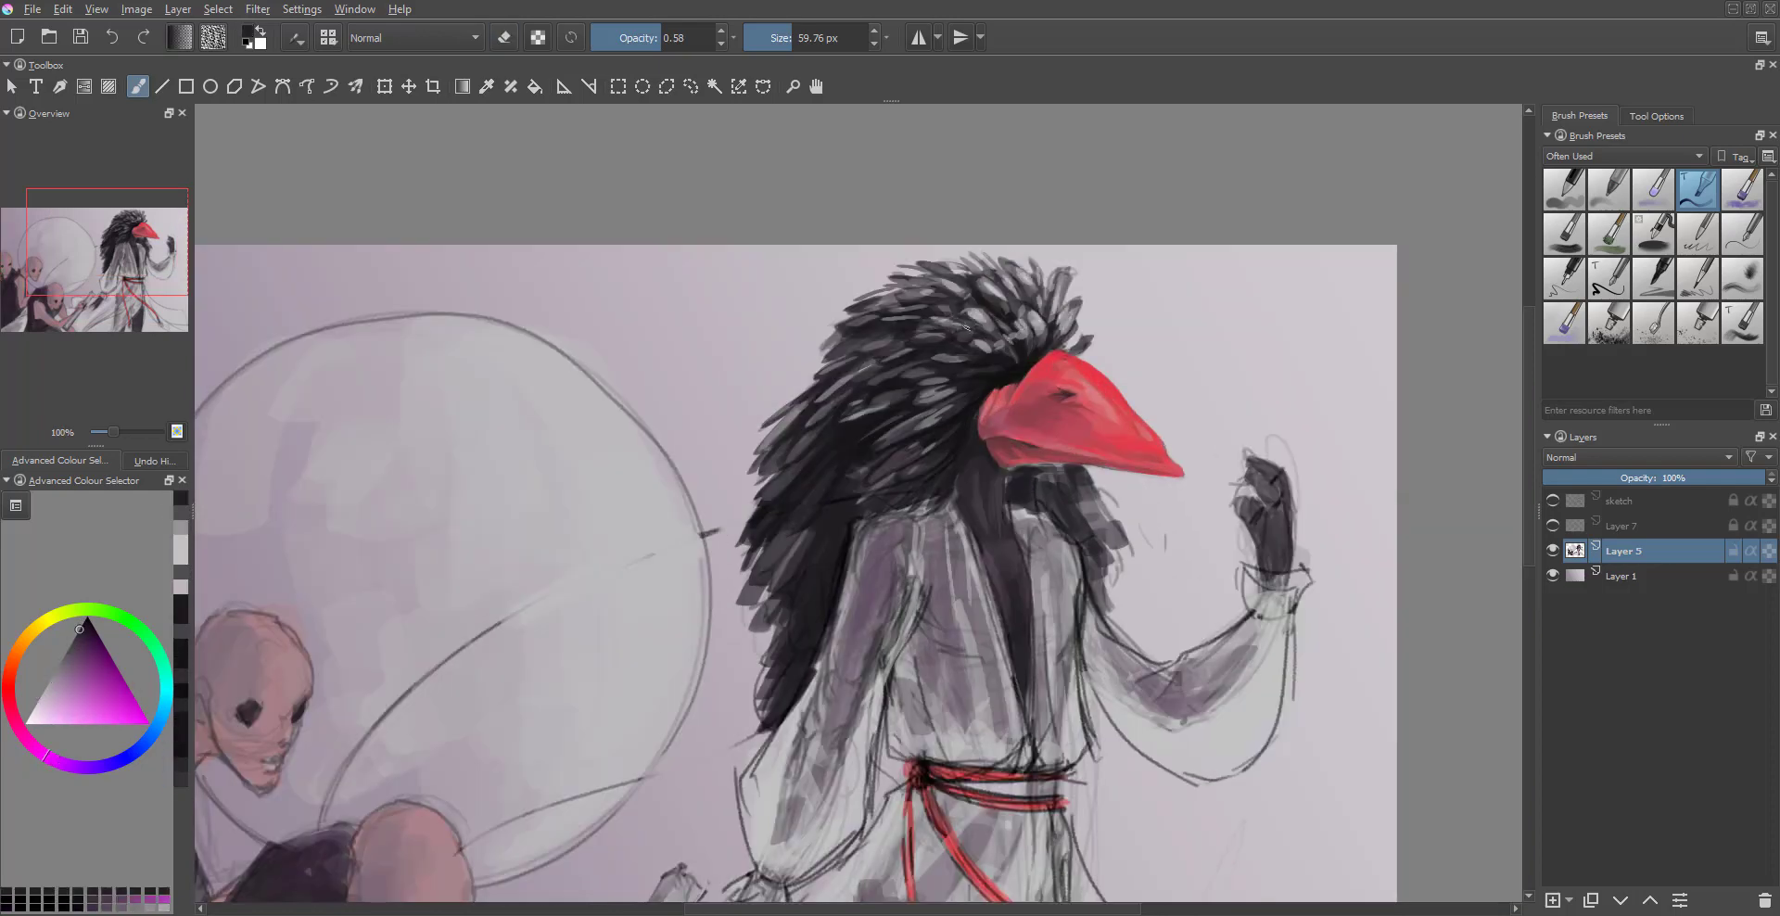
scroll(966, 326, "down", 2)
scroll(927, 371, "up", 3)
mouse_move(937, 352)
left_mouse_down()
mouse_move(865, 424)
mouse_move(807, 408)
left_mouse_up()
left_click_drag(918, 408, 835, 395)
scroll(762, 443, "down", 4)
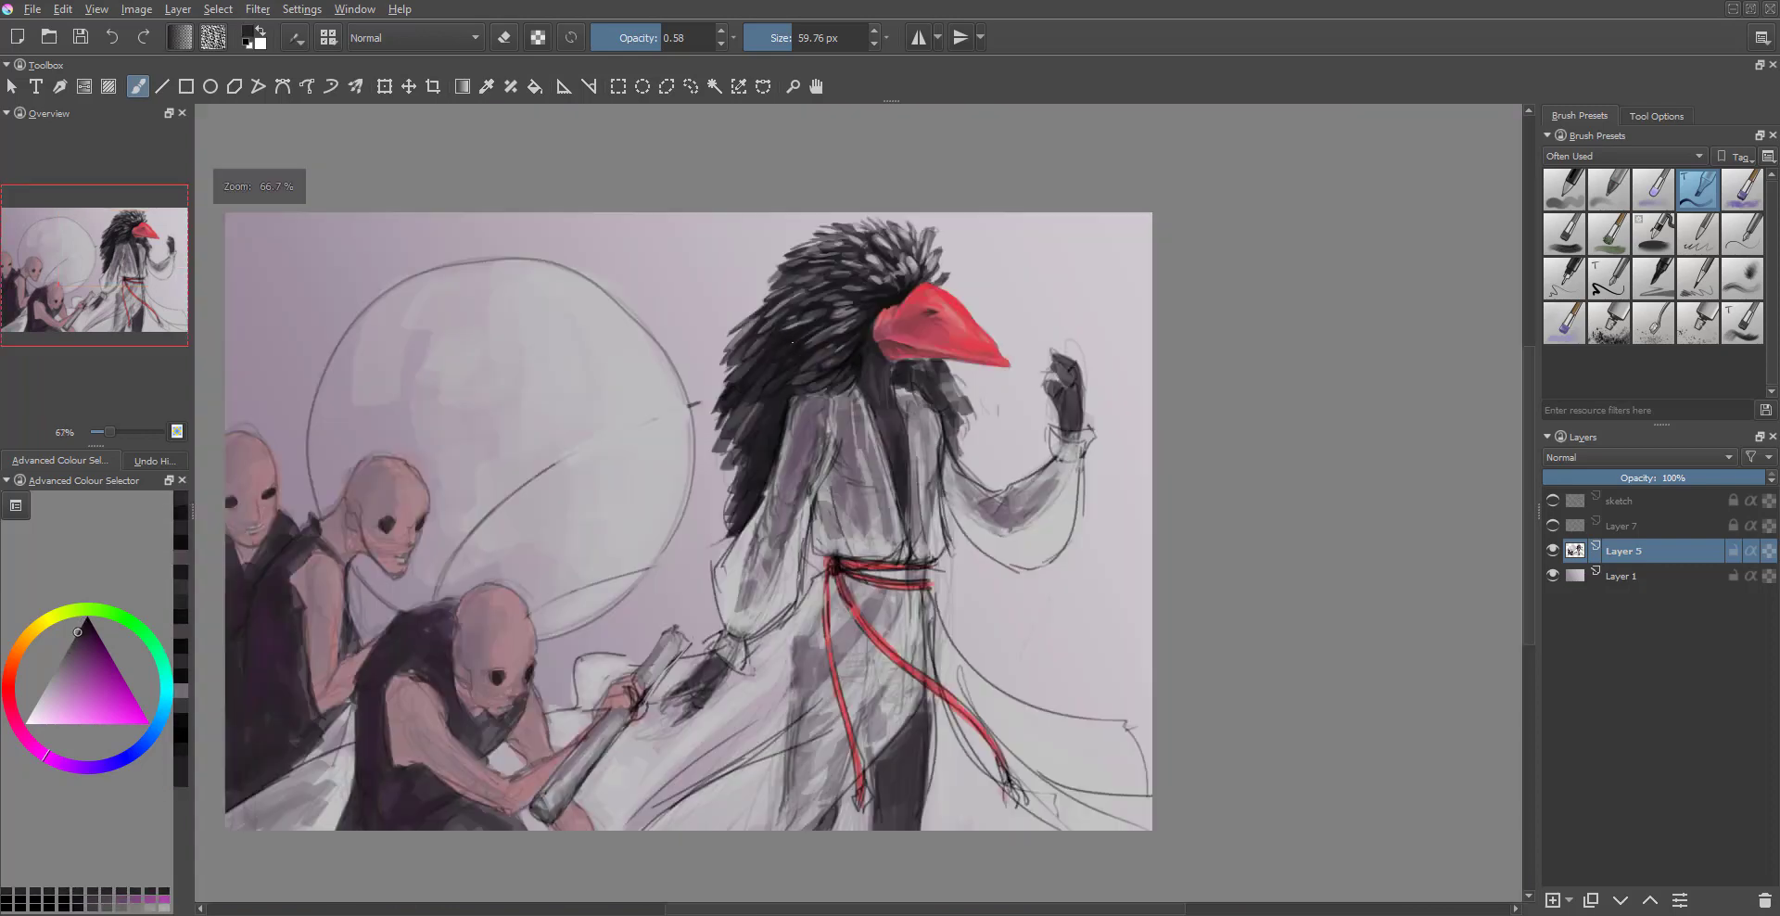
scroll(733, 467, "up", 3)
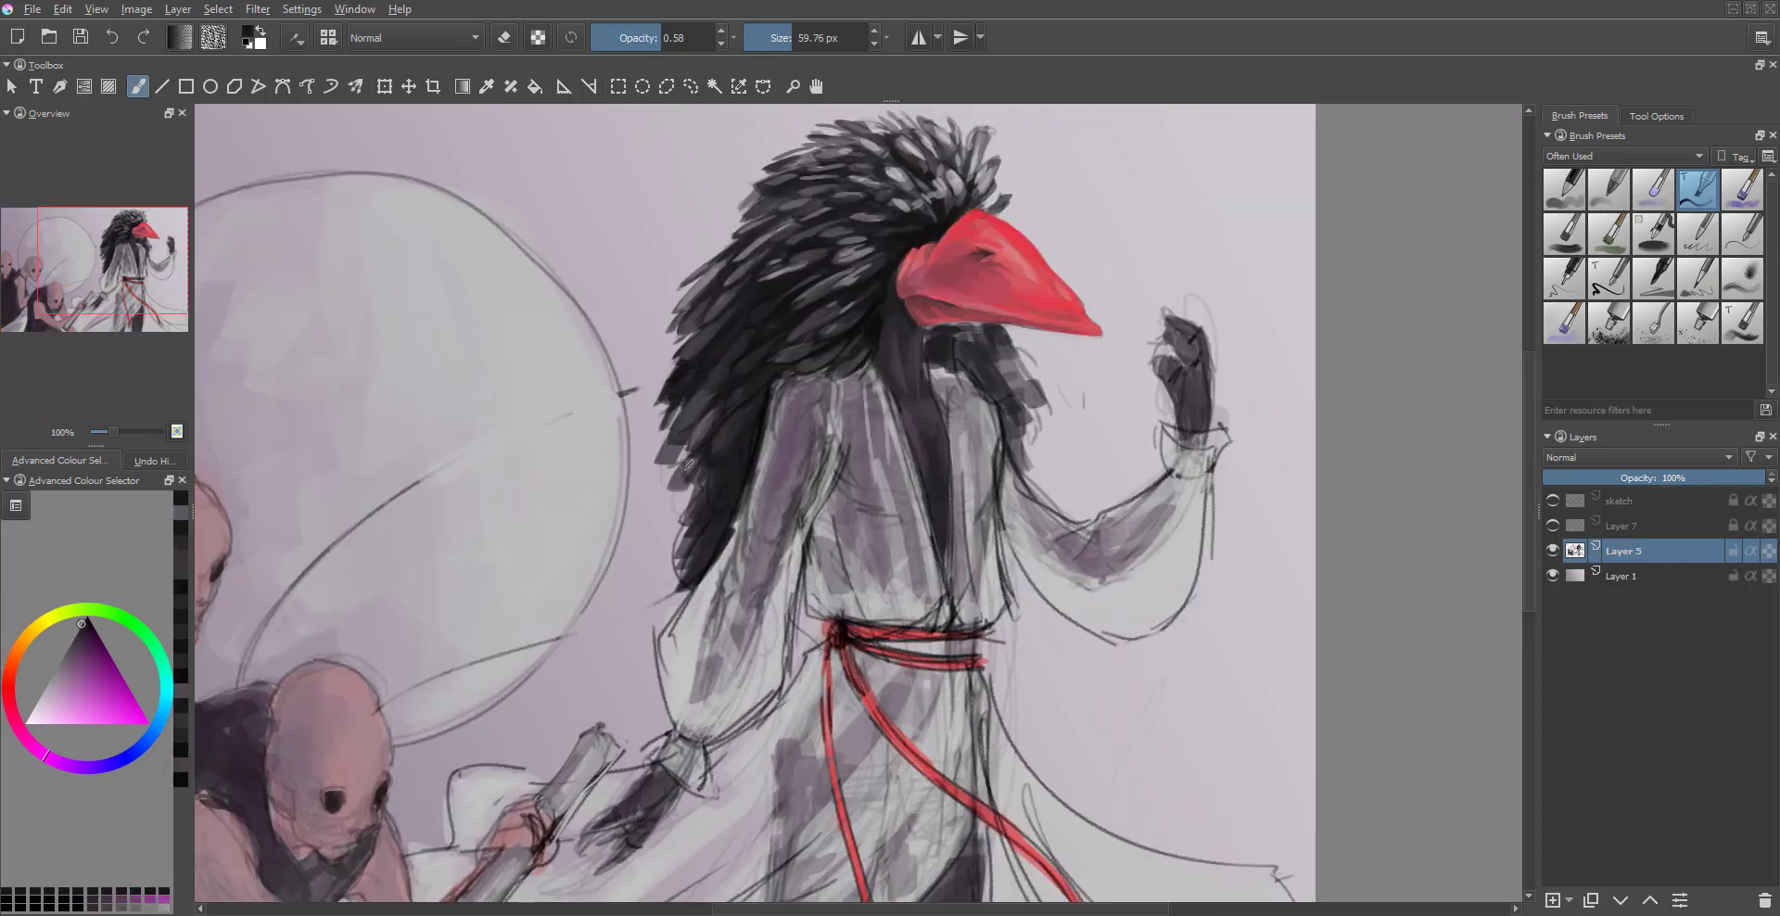
left_click_drag(688, 464, 691, 540)
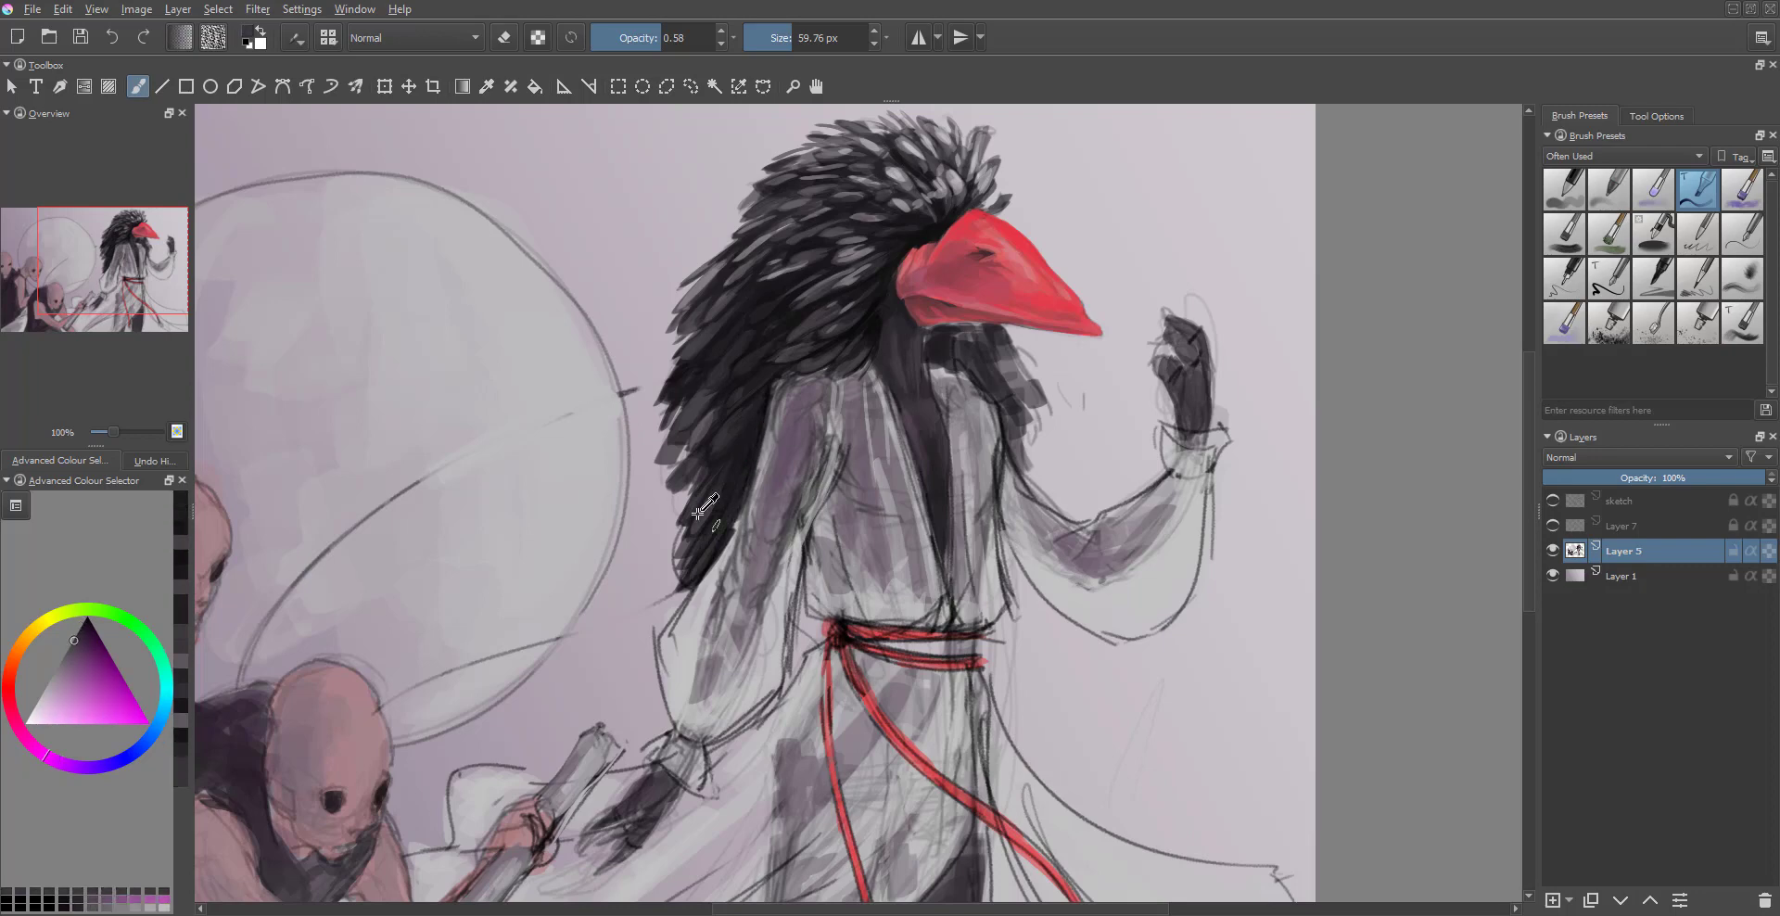
left_click(695, 556, "ctrl")
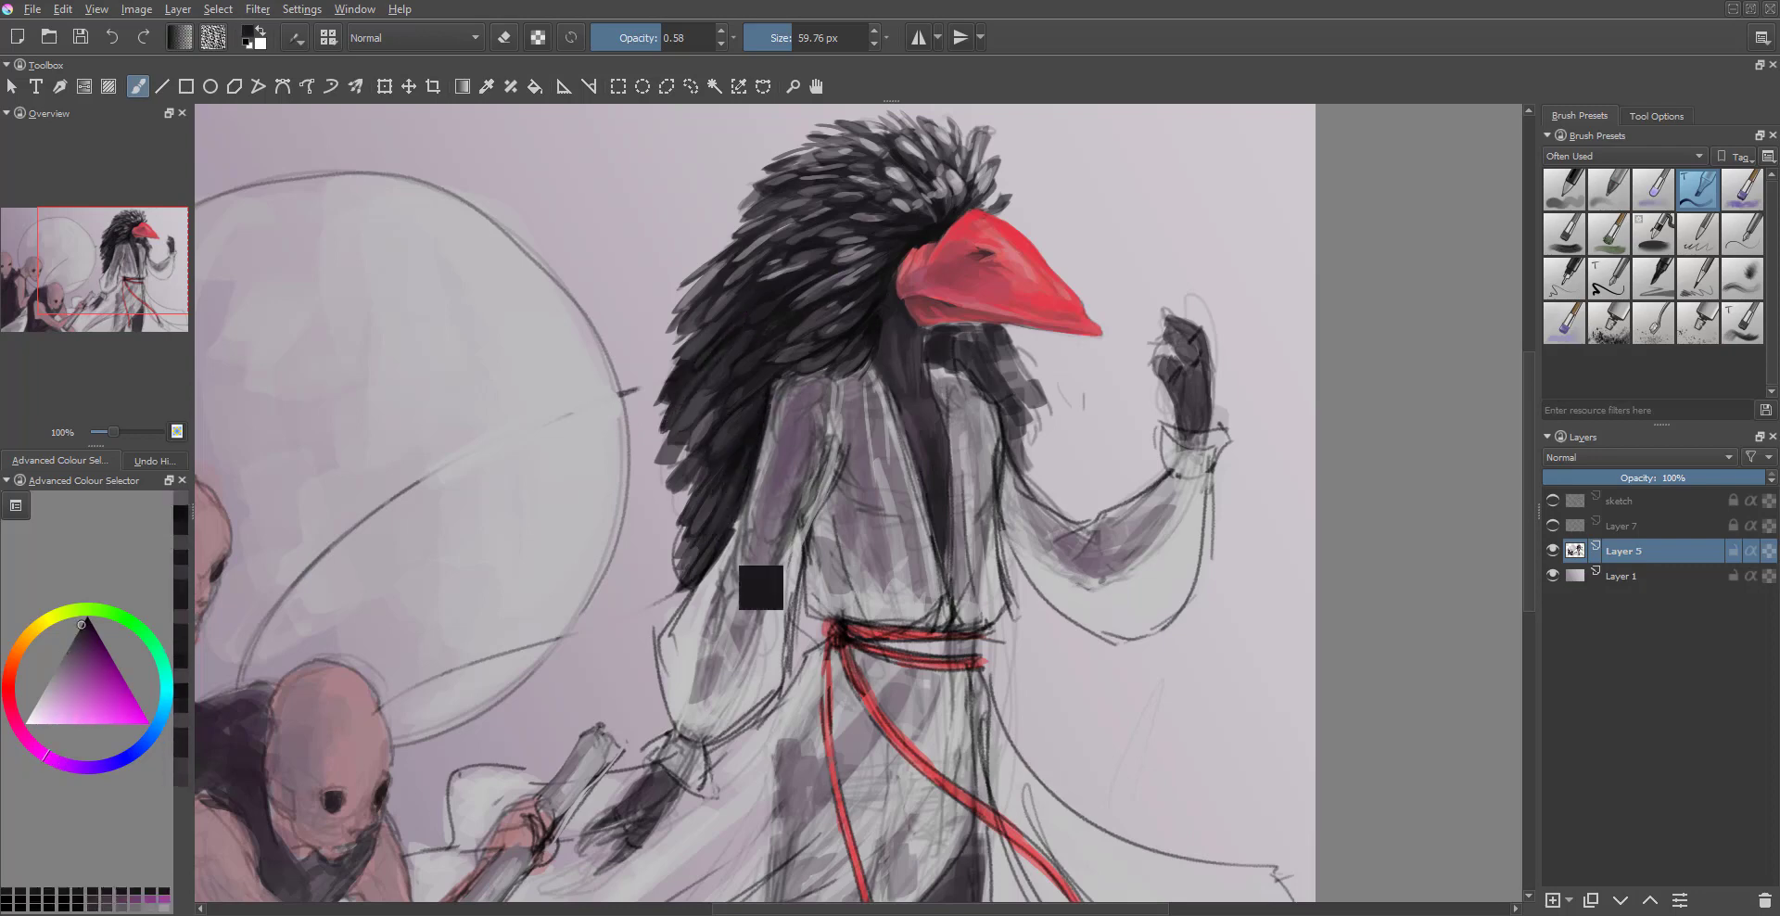
key("e")
key("e")
left_click_drag(668, 459, 637, 378)
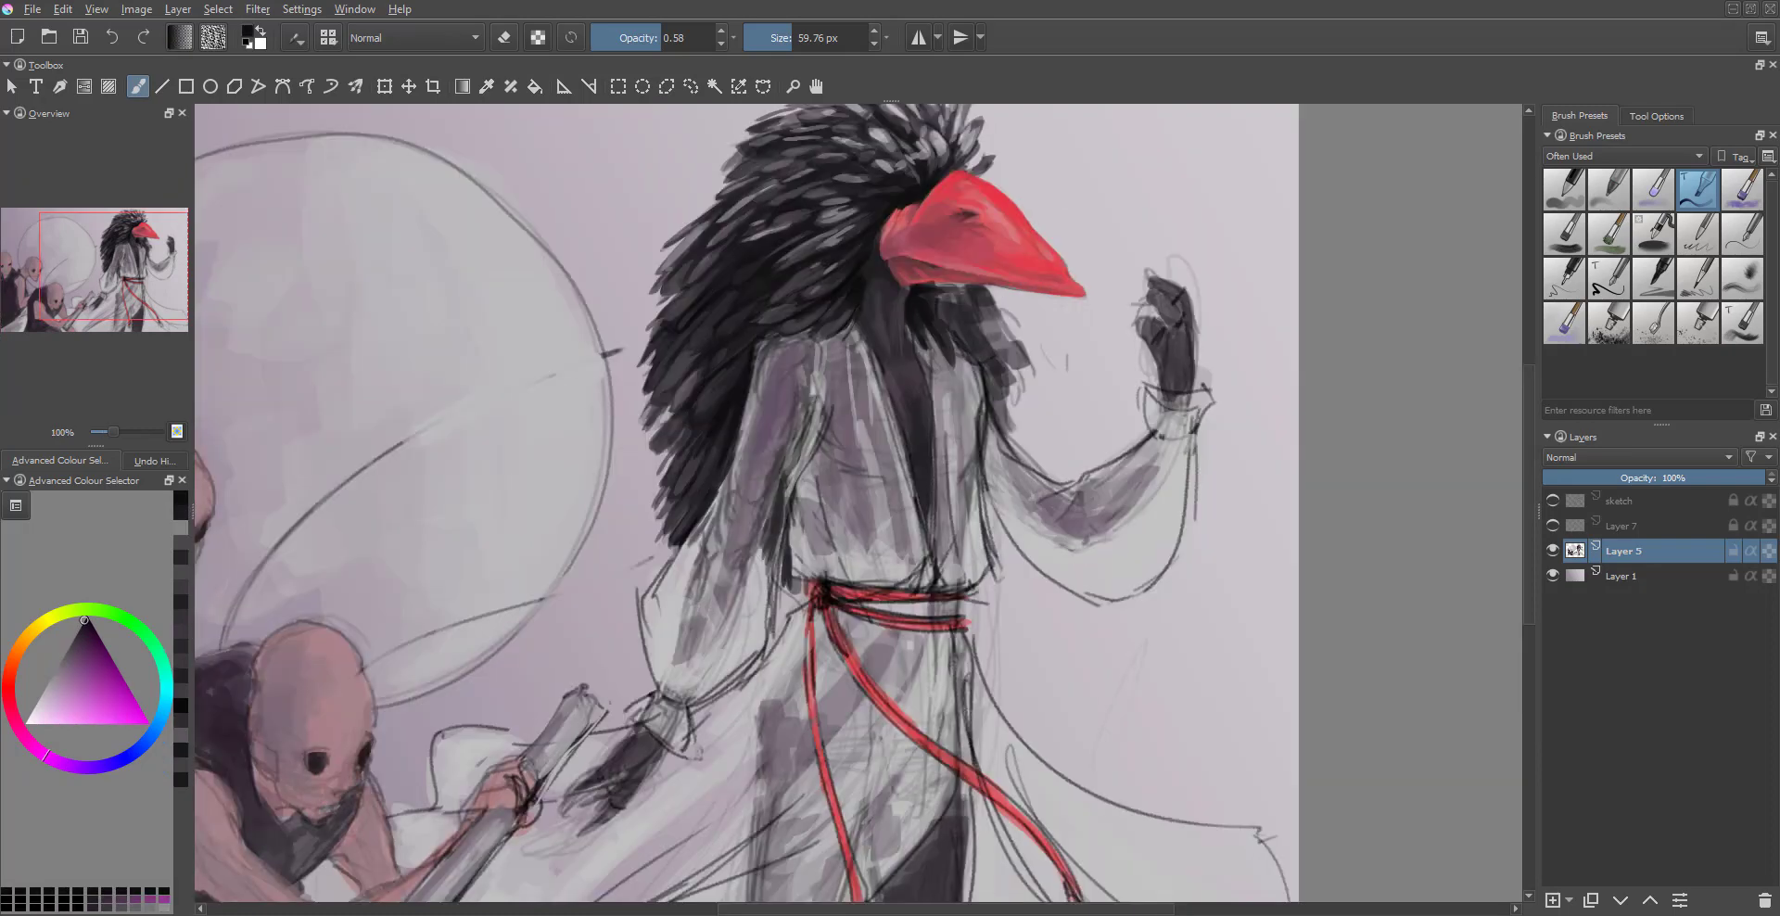
- Paint grey and black feathers in the part of the mane below the beak and erase stray marks along its edge
left_click_drag(923, 290, 816, 401)
left_click(743, 351, "ctrl")
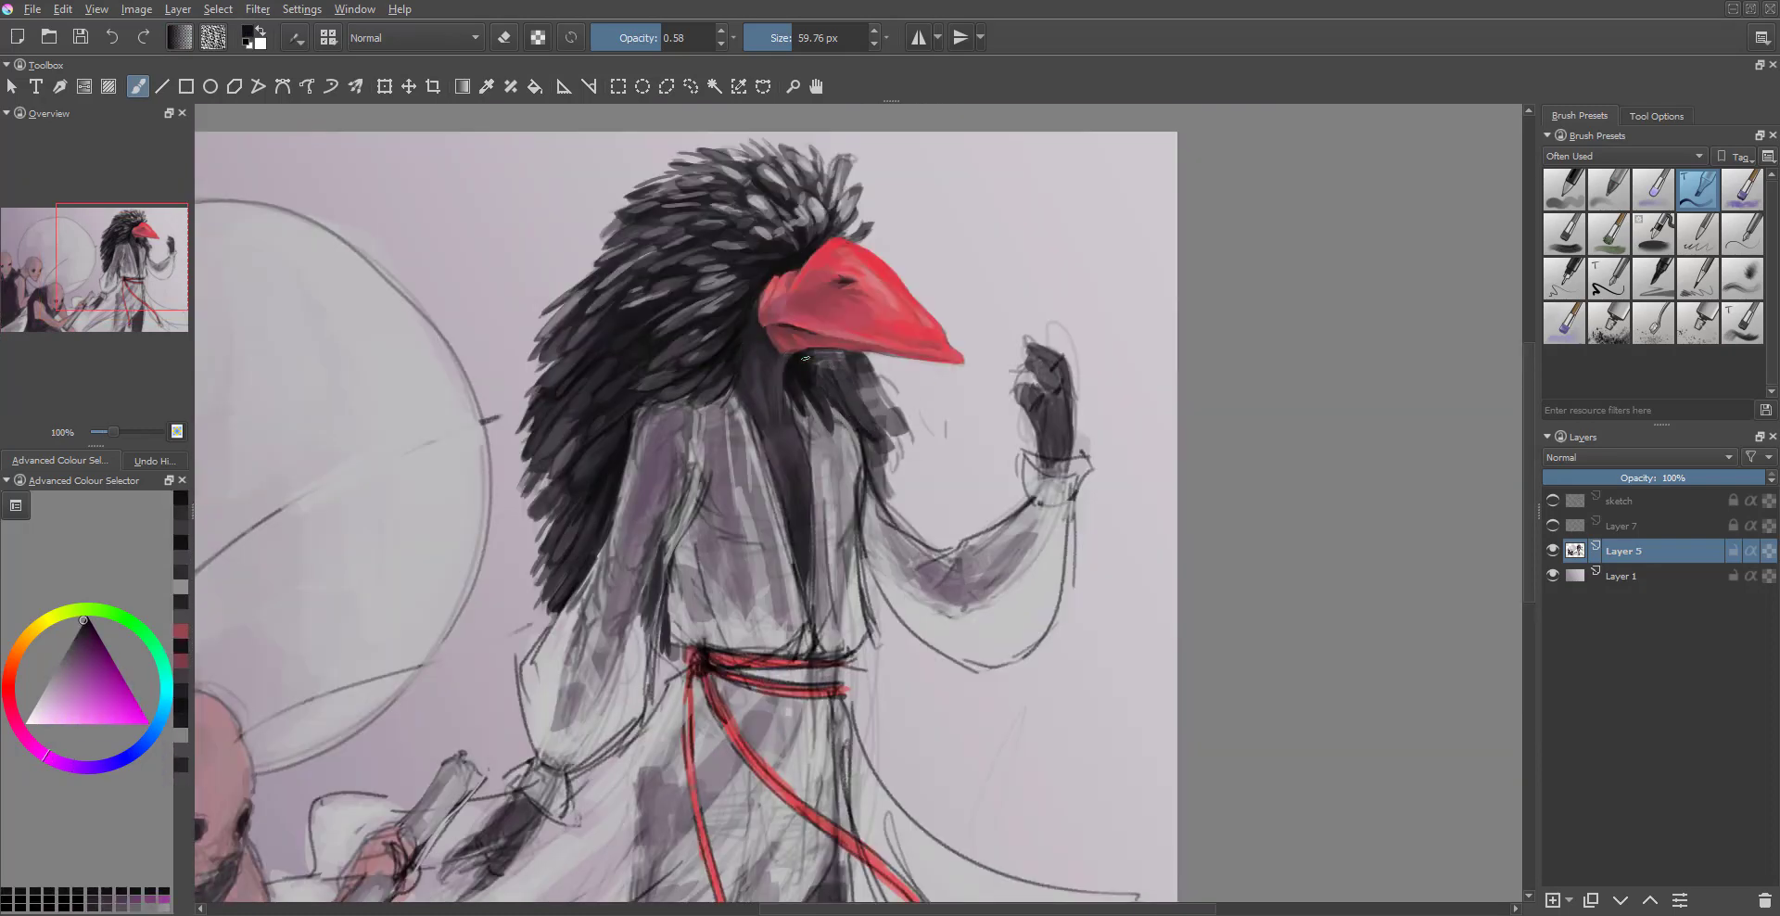
left_click(890, 422, "ctrl")
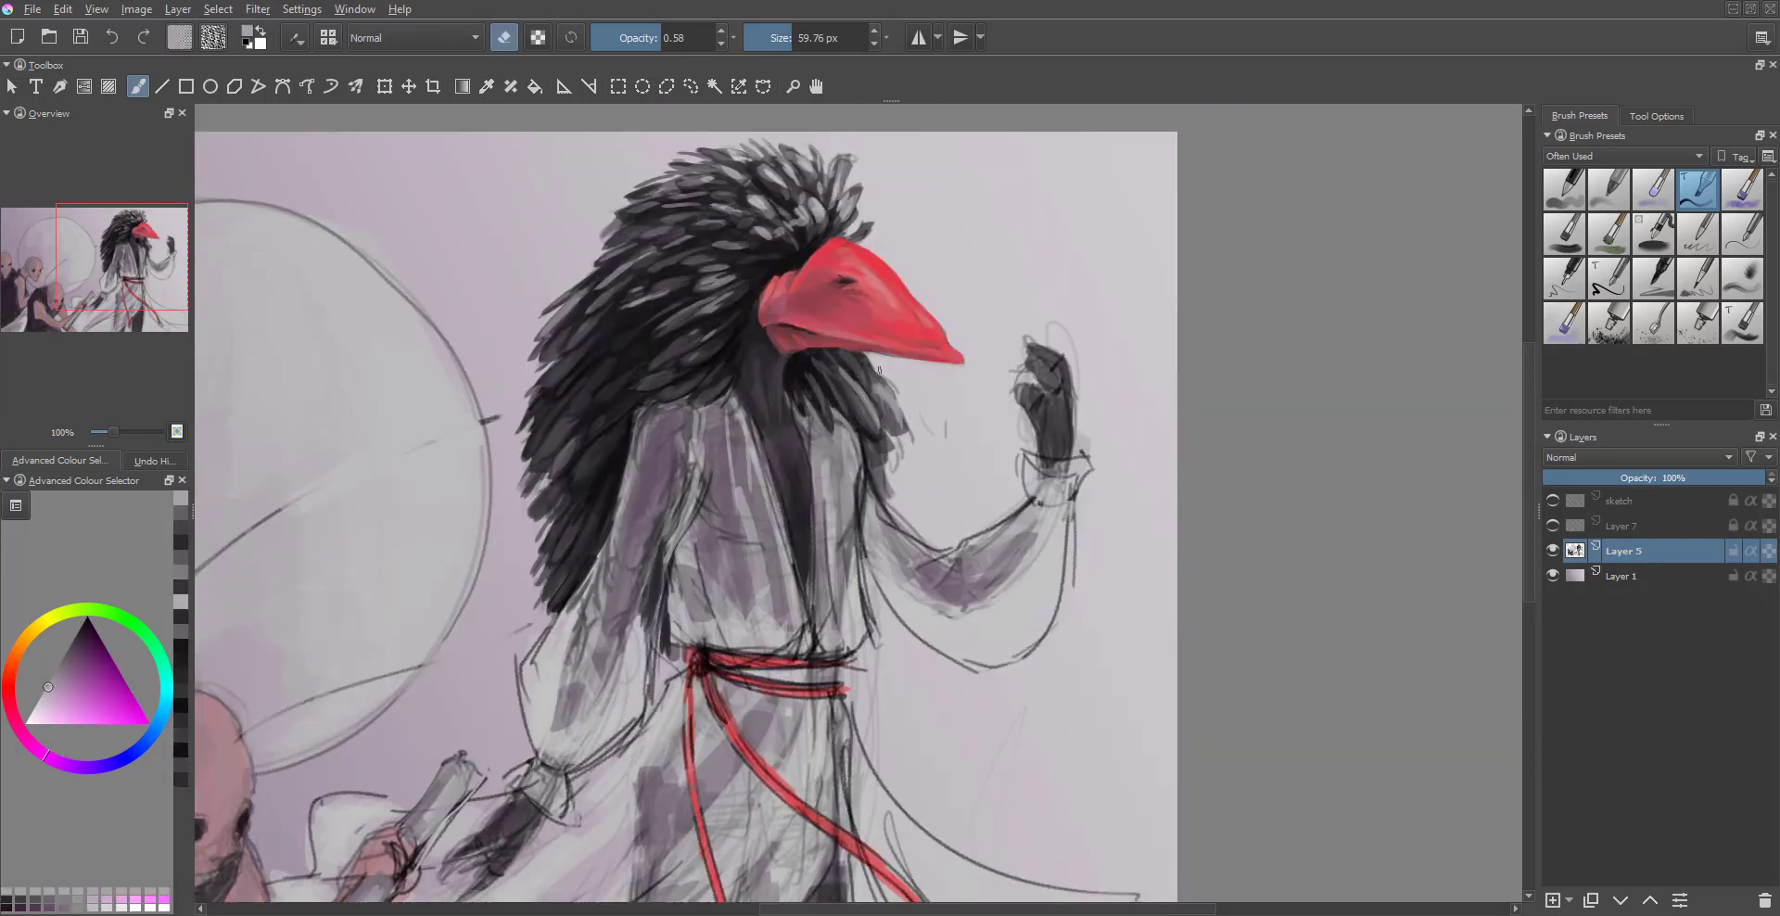
right_click(962, 500)
left_click(875, 490)
- Shade the lowered arm's puffed sleeve with sampled light and mid-grey fold strokes running toward the cuff
scroll(455, 572, "up", 1)
mouse_move(649, 853)
left_mouse_down()
mouse_move(557, 732)
mouse_move(565, 797)
mouse_move(579, 668)
mouse_move(640, 519)
mouse_move(556, 714)
mouse_move(603, 571)
mouse_move(630, 596)
mouse_move(723, 529)
mouse_move(751, 436)
left_mouse_up()
left_click(653, 623, "ctrl")
left_click(626, 648, "ctrl")
mouse_move(621, 686)
left_mouse_down()
mouse_move(742, 630)
mouse_move(705, 677)
left_mouse_up()
key("e")
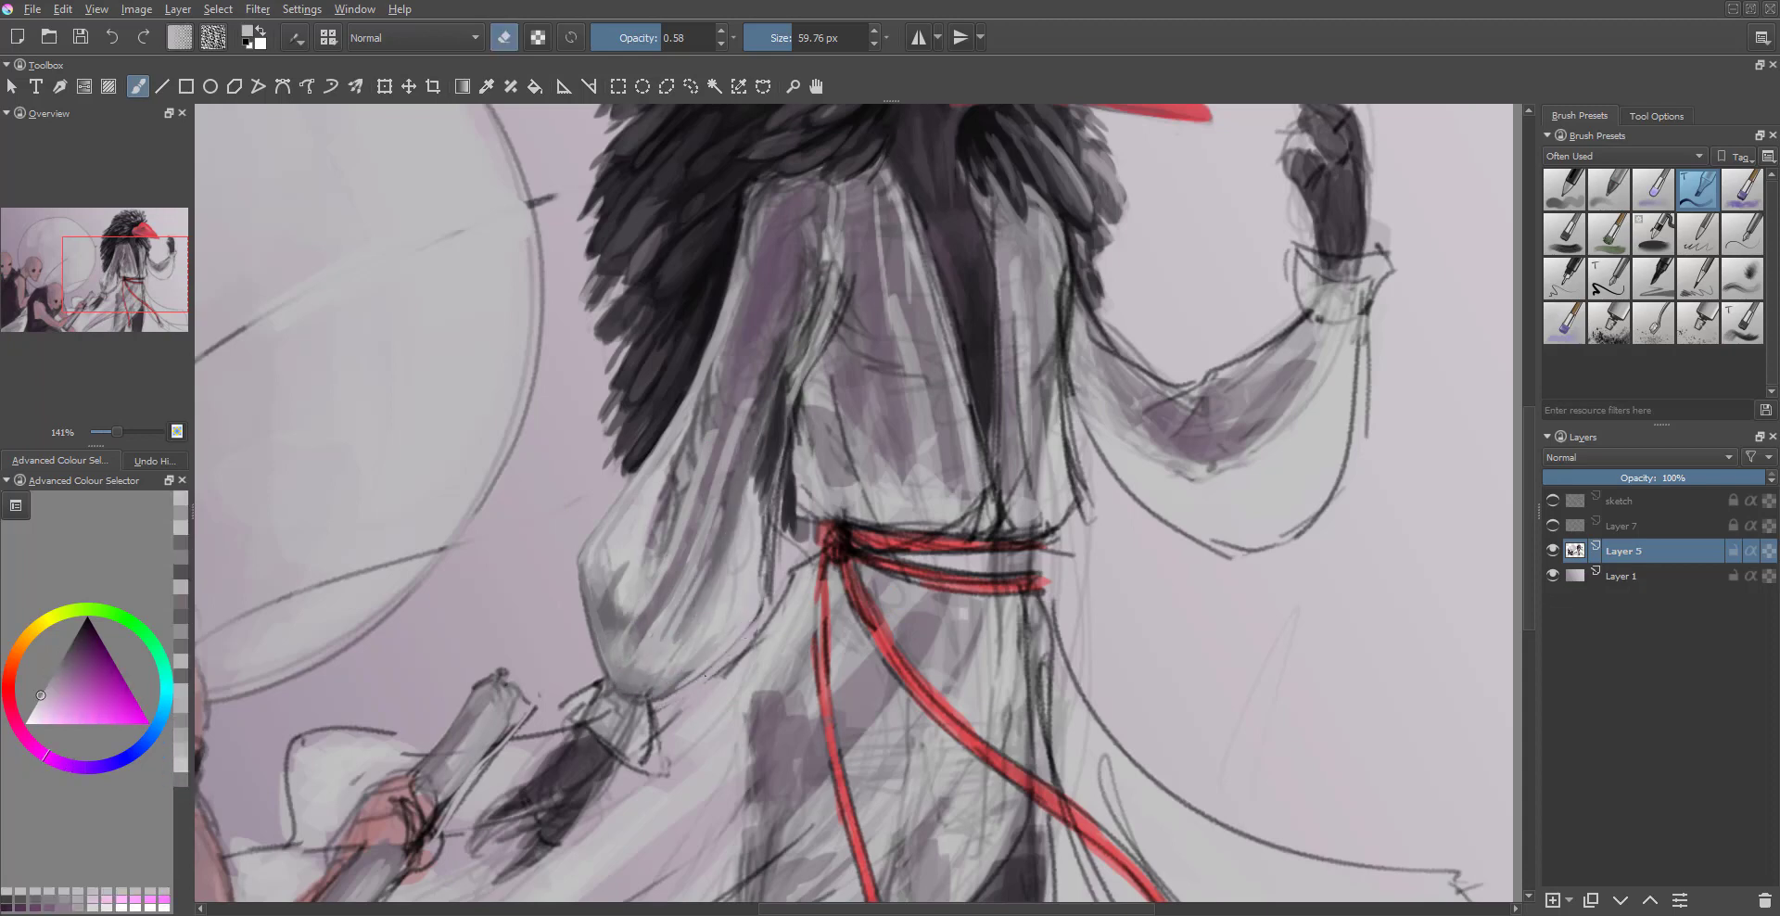
- Erase excess paint between the lowered sleeve and the waist, and smooth the sleeve's shoulder and upper folds with sampled greys
left_click_drag(779, 519, 769, 602)
key("e")
left_click_drag(705, 557, 613, 761)
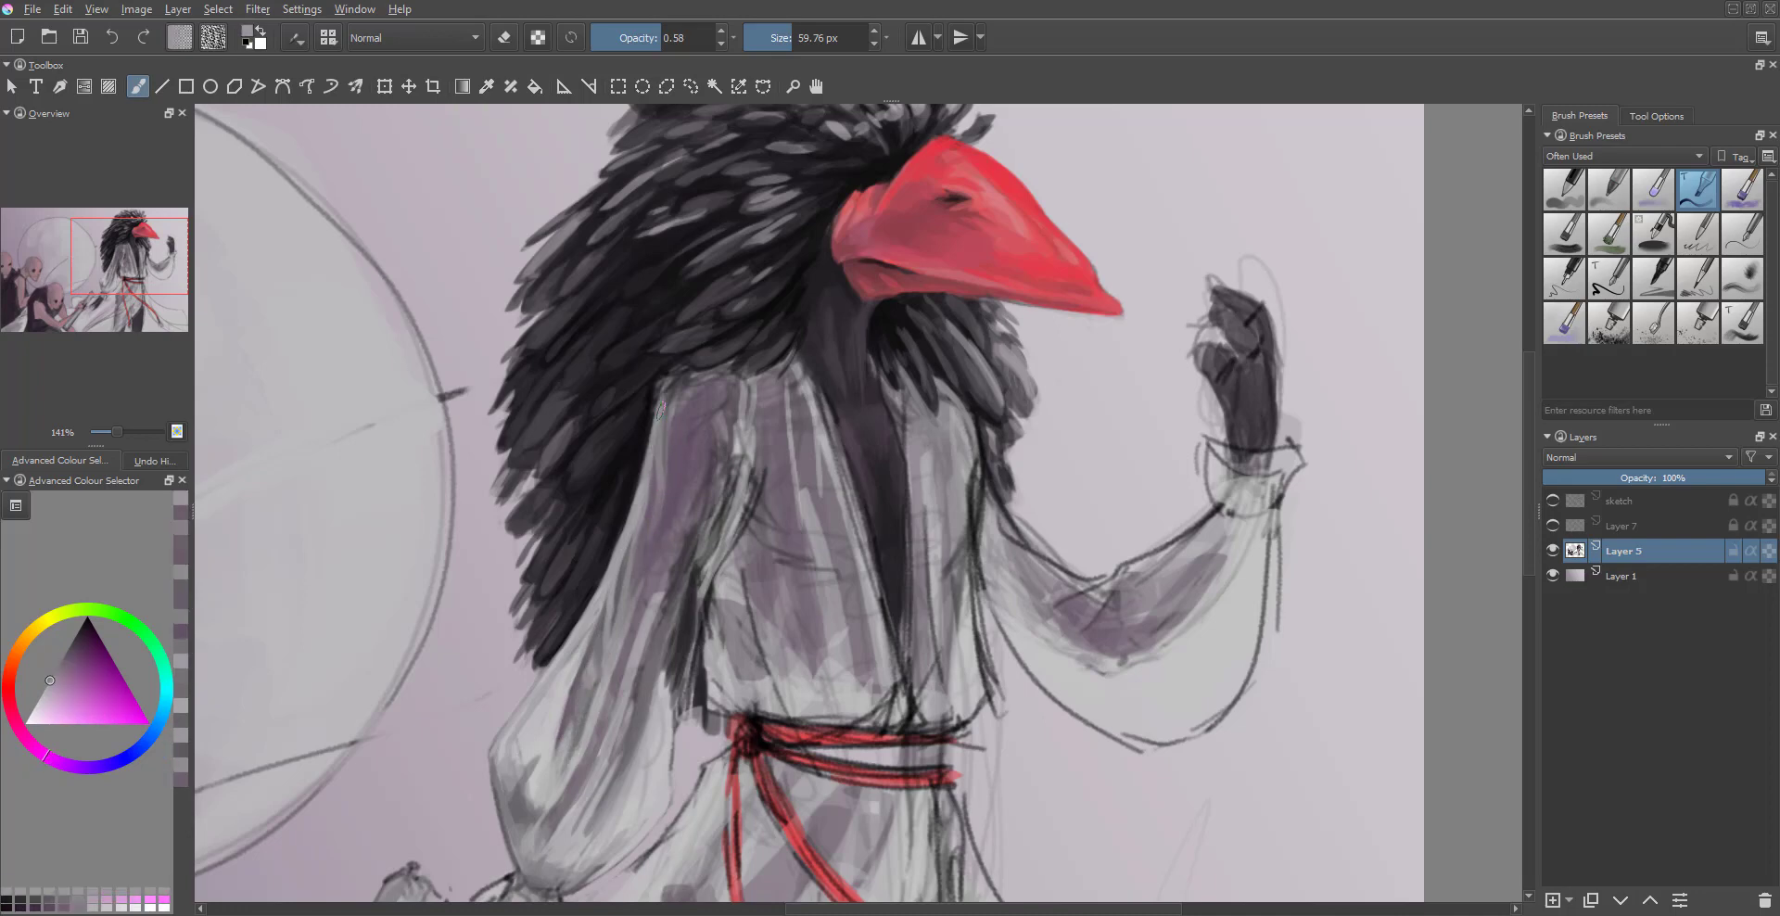
left_click_drag(687, 386, 738, 270)
left_click(742, 640, "ctrl")
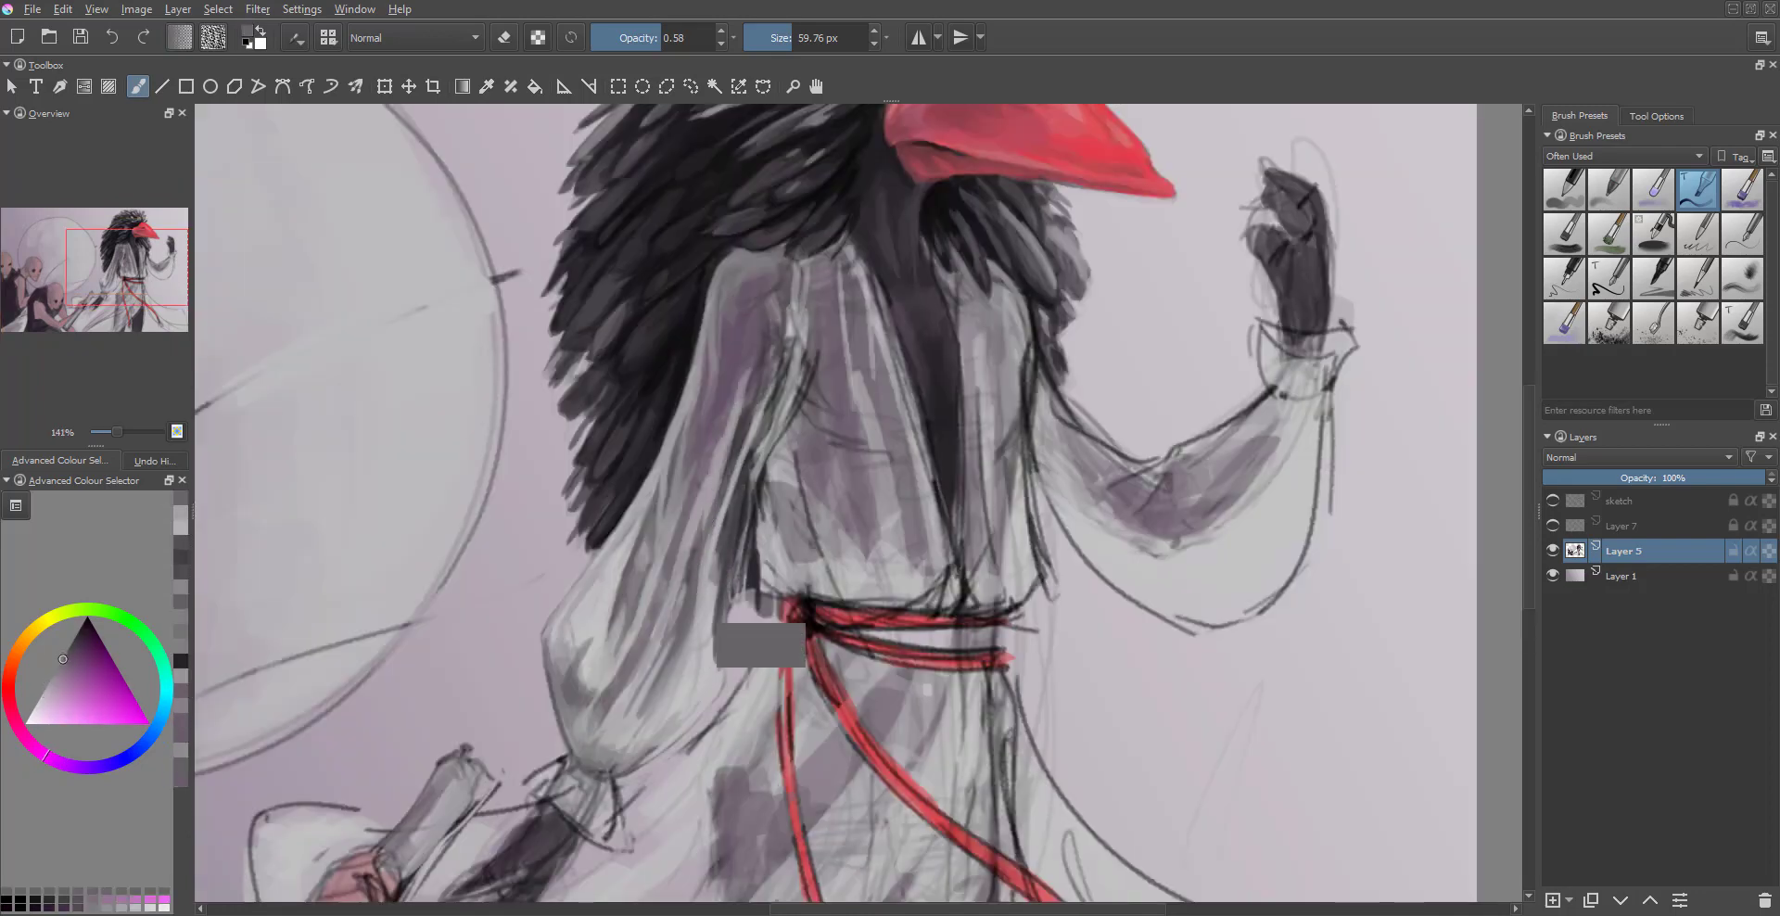
scroll(834, 510, "down", 5)
scroll(723, 519, "up", 5)
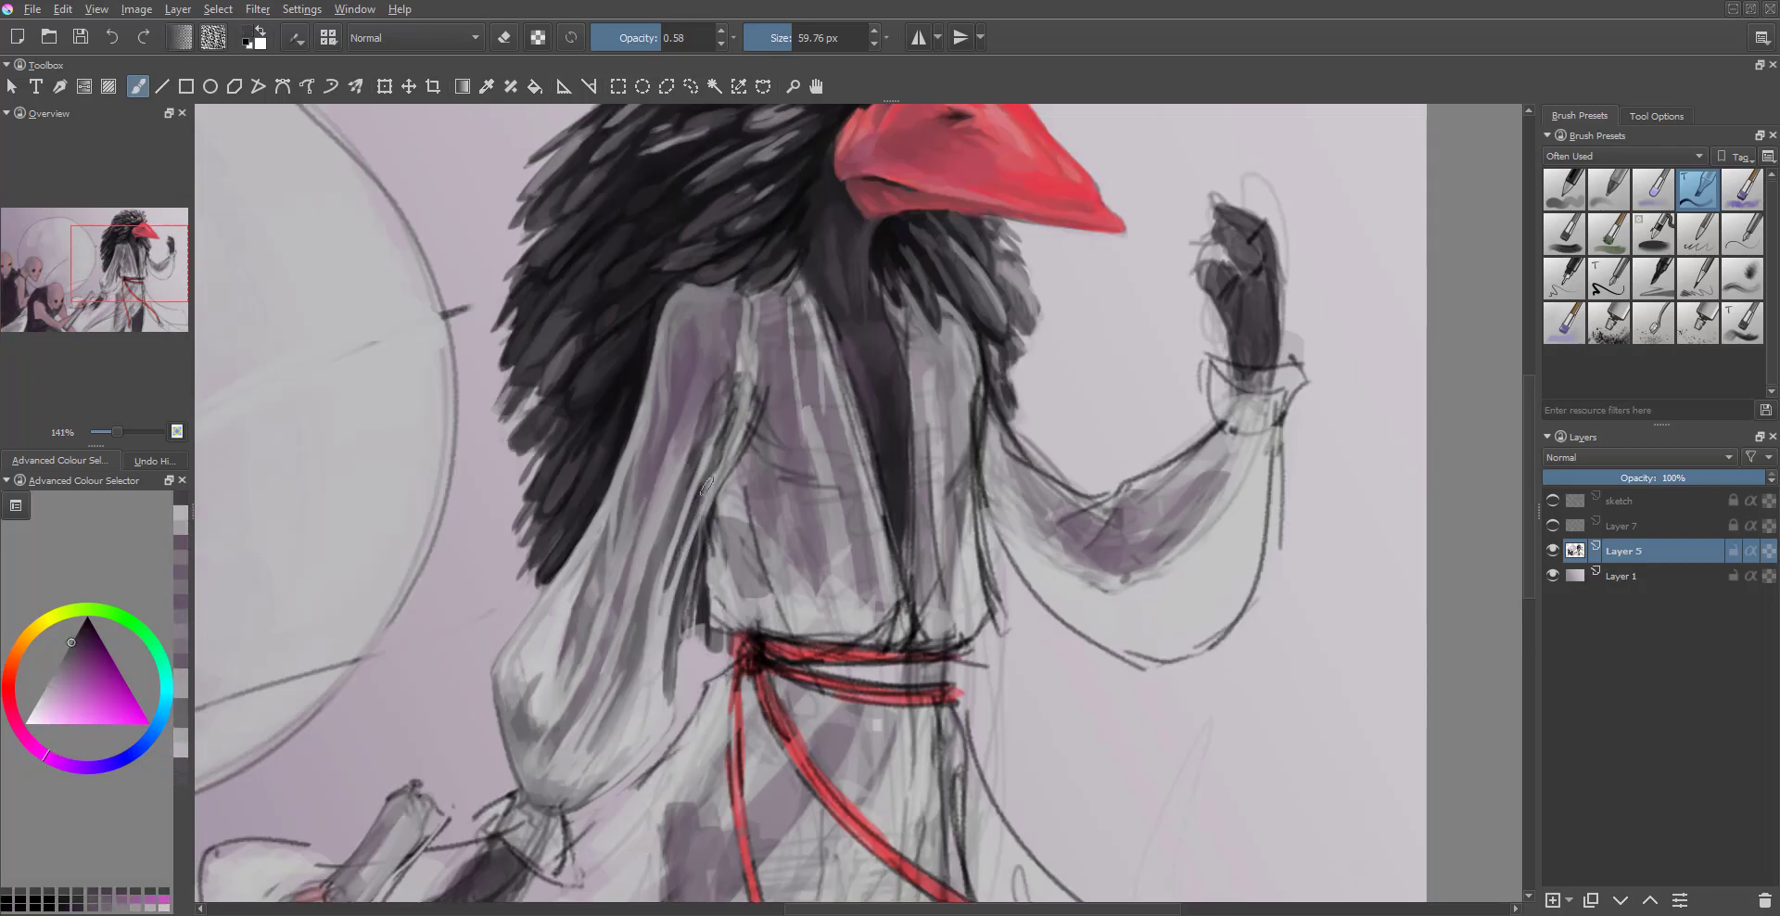
- Paint over the sketch lines at the lowered arm's armpit with pale and mid-grey folds along the inner sleeve
left_click(704, 519, "ctrl")
left_click_drag(704, 436, 677, 430)
left_click_drag(667, 482, 710, 353)
left_click(695, 417, "ctrl")
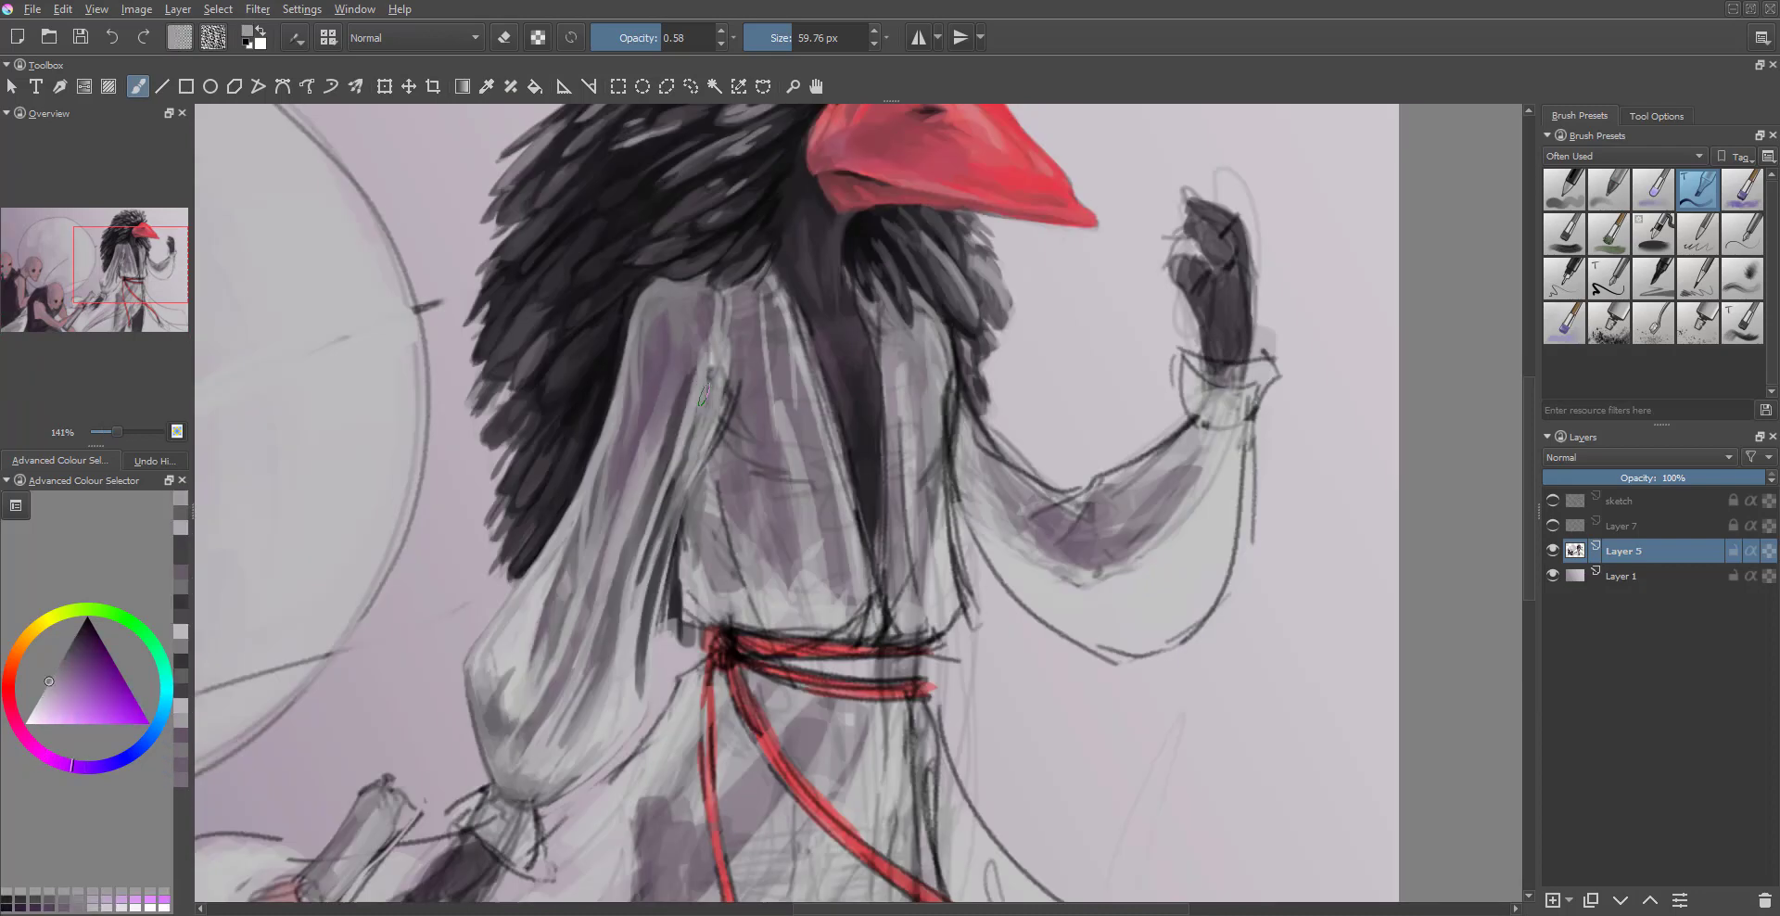
left_click_drag(705, 427, 714, 357)
left_click_drag(667, 529, 733, 343)
left_click_drag(719, 445, 750, 354)
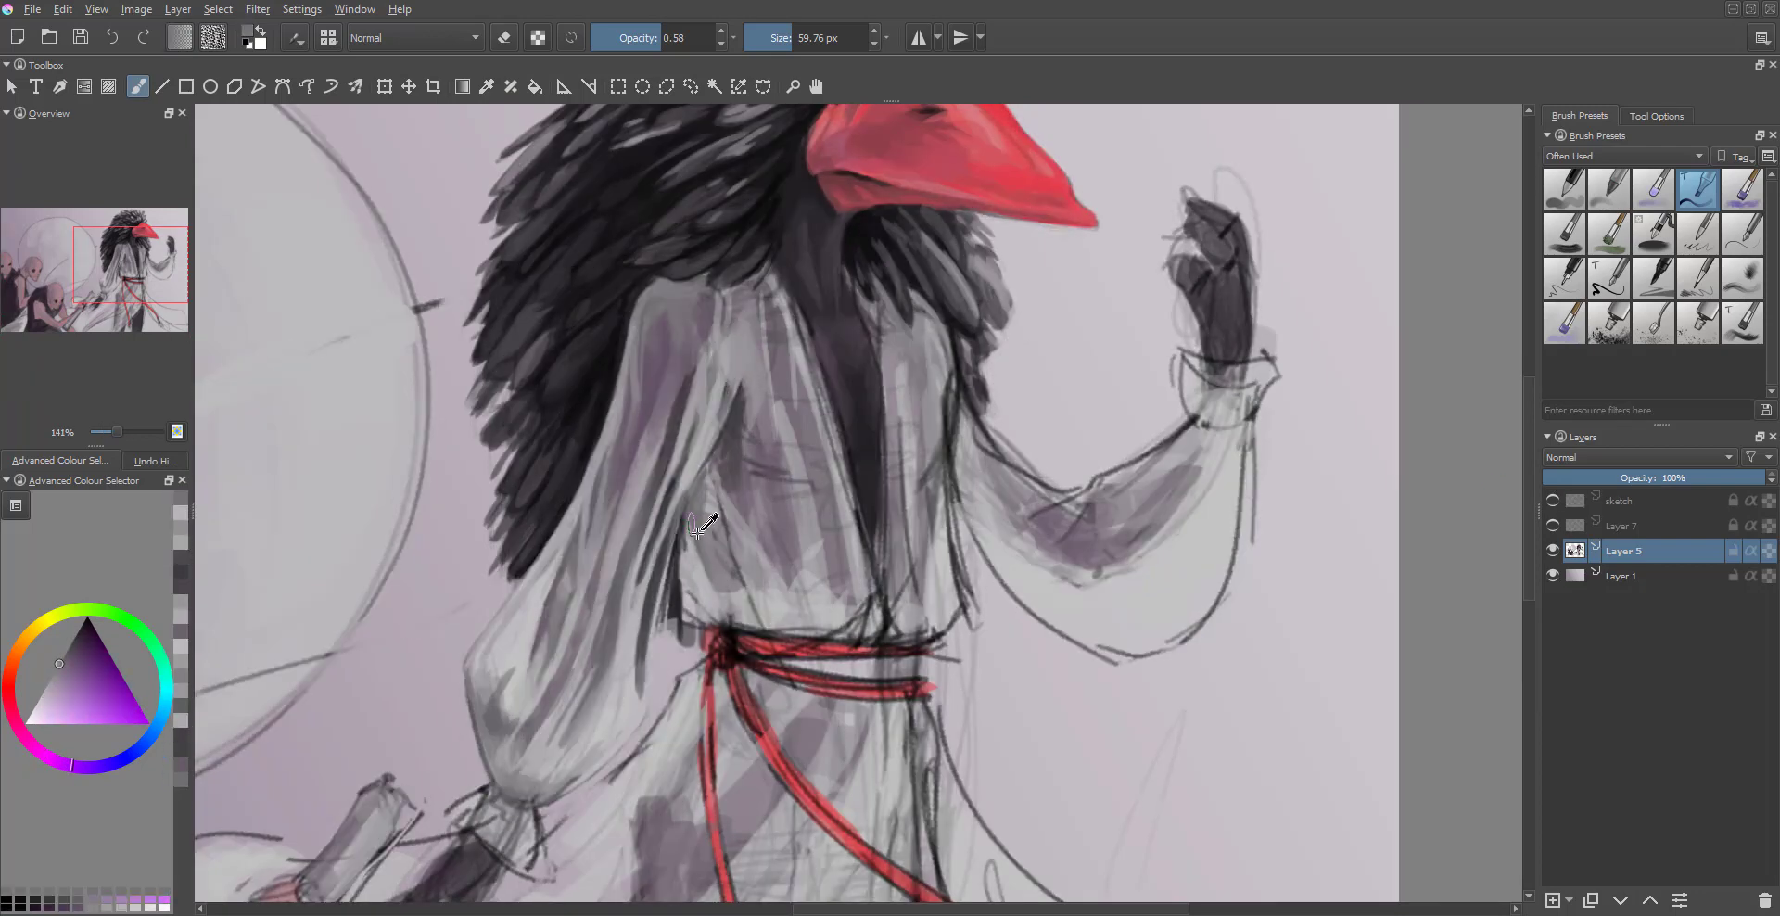
- Darken the shirt's side fold beside the lowered sleeve and clean up its edge above the sash knot with the eraser
left_click(682, 556, "ctrl")
mouse_move(691, 519)
left_mouse_down()
mouse_move(677, 616)
mouse_move(700, 538)
left_mouse_up()
key("e")
left_click(728, 654, "ctrl")
key("e")
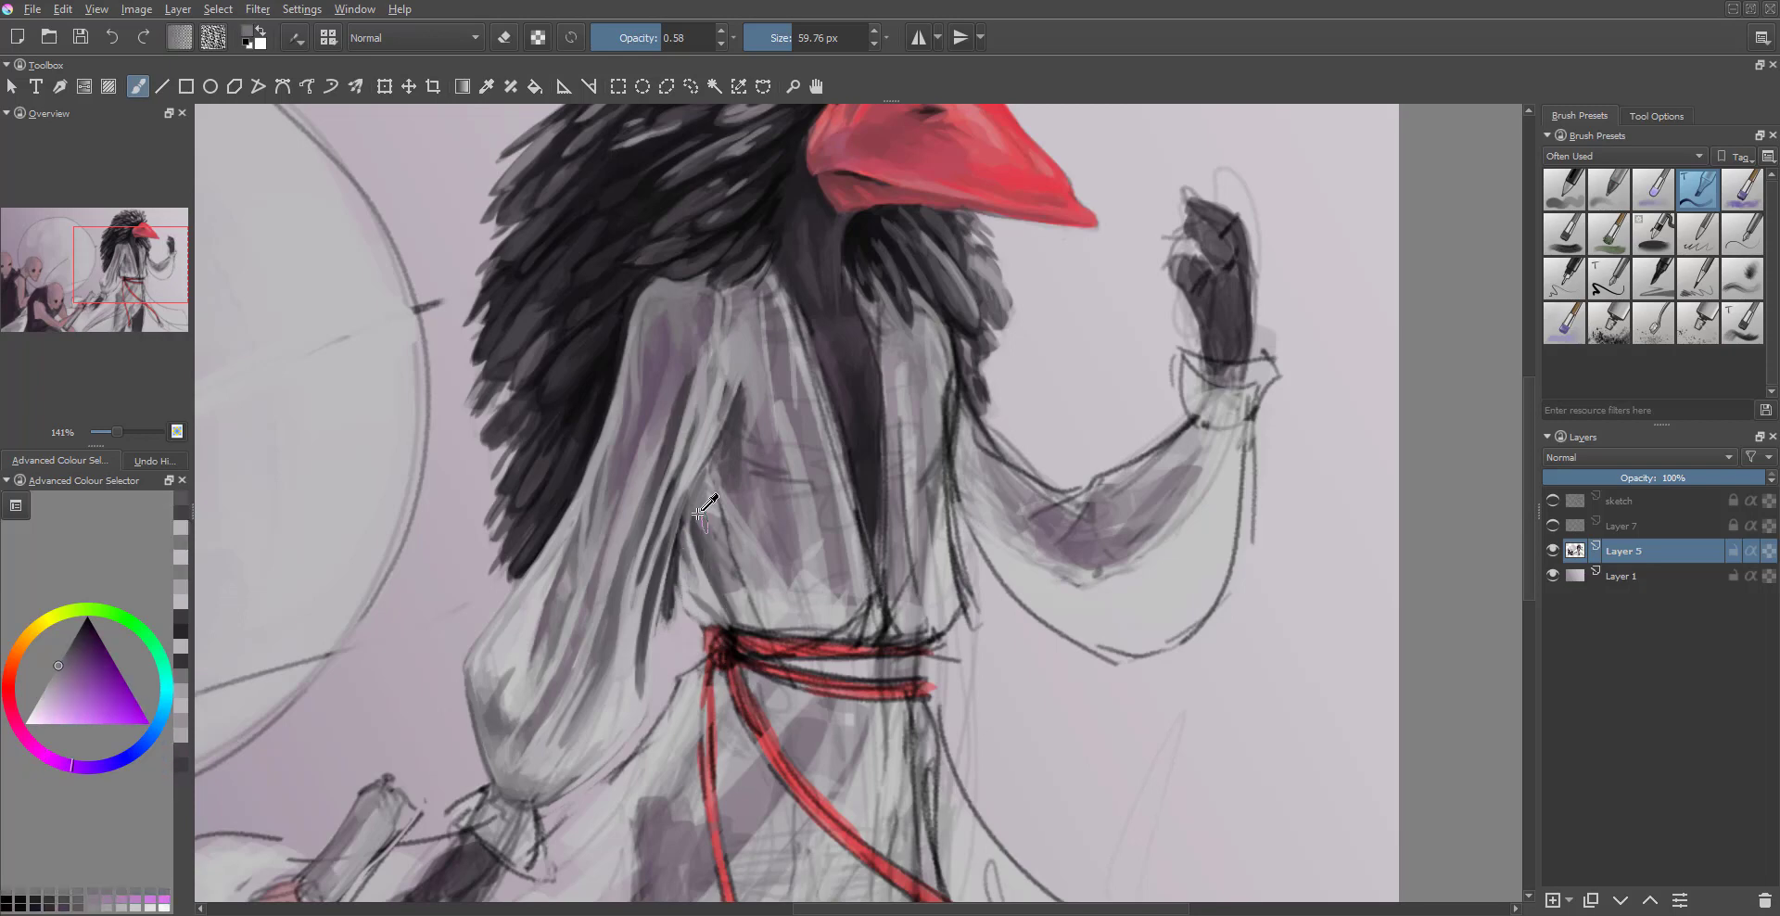
- Paint purple-grey and mid-grey vertical folds on the shirt's front panel beside the lowered sleeve, covering the flat shading
left_click_drag(737, 640, 714, 367)
left_click(747, 556, "ctrl")
mouse_move(747, 538)
left_mouse_down()
mouse_move(755, 425)
mouse_move(751, 521)
left_mouse_up()
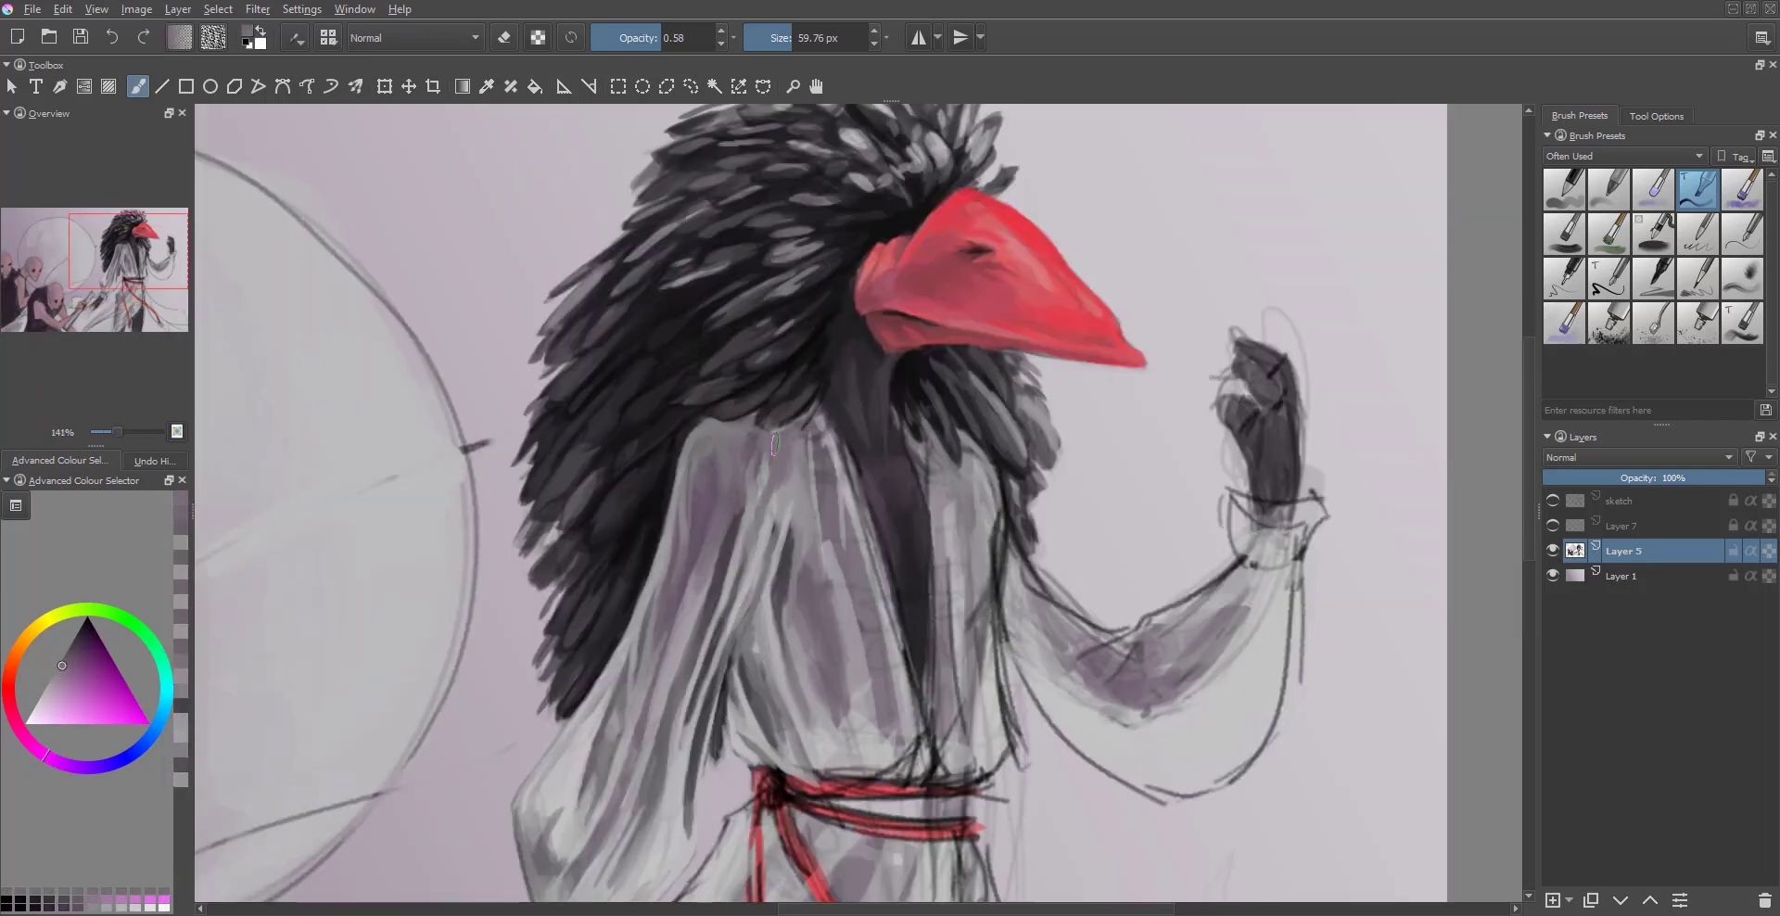
scroll(767, 436, "down", 5)
scroll(773, 478, "up", 5)
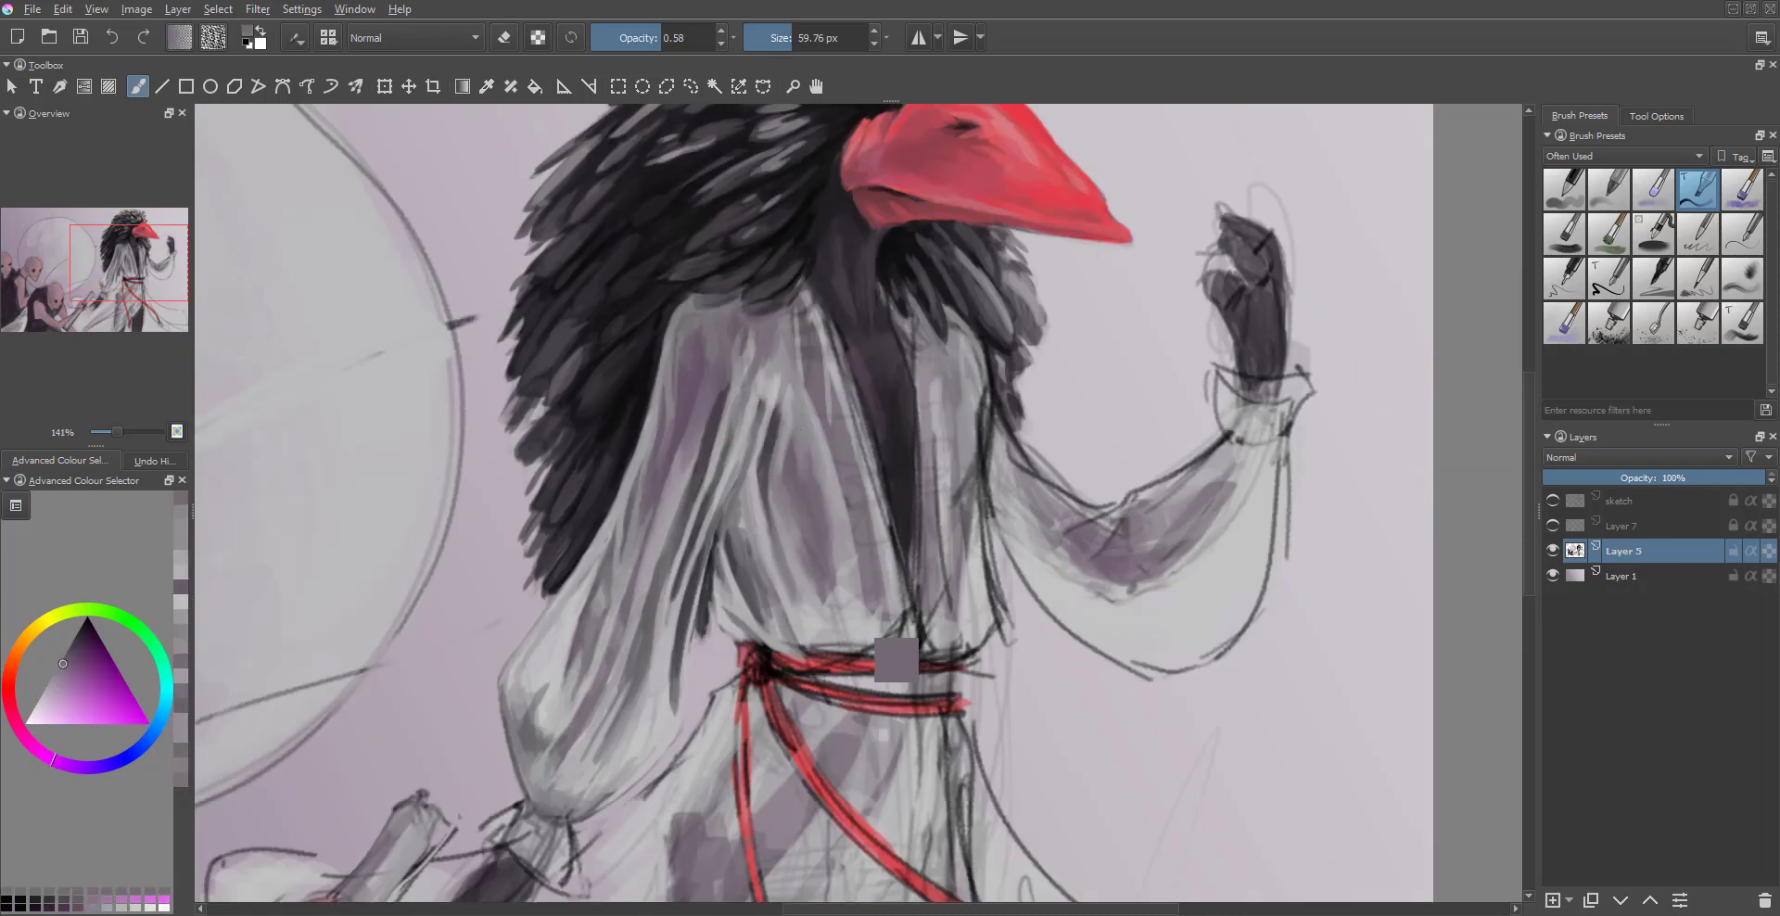
- Add sampled light-grey fold highlights down the same front panel and along its edge at the open neckline
left_click(862, 602, "ctrl")
scroll(848, 629, "down", 1)
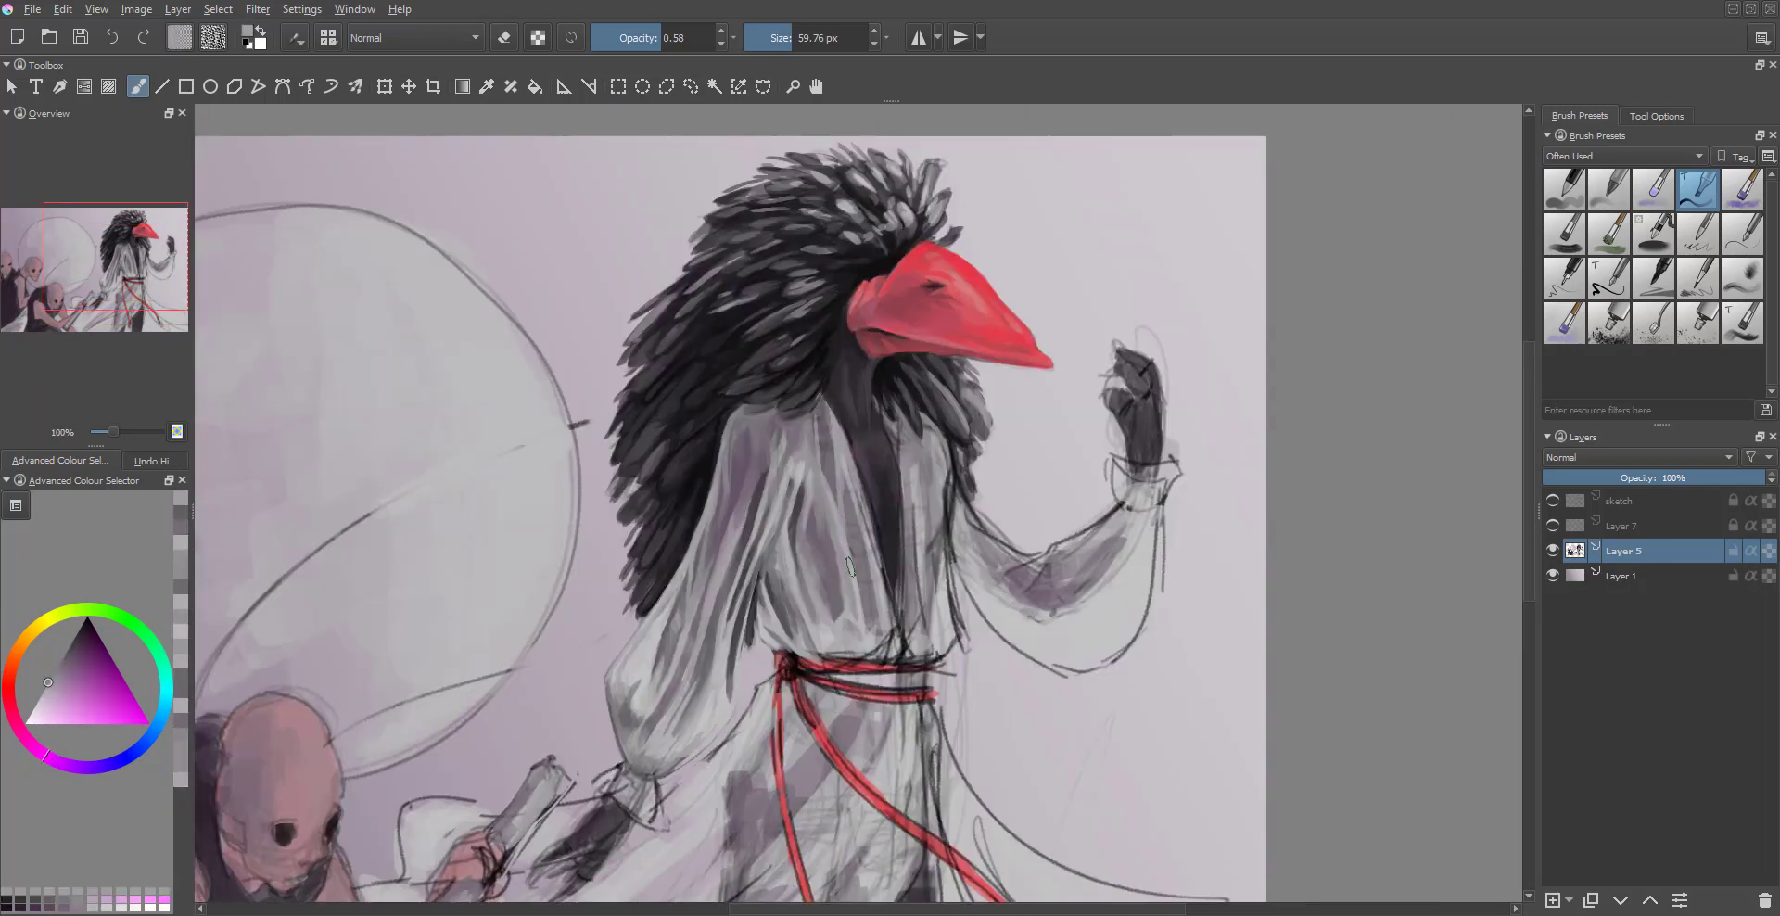
left_click_drag(835, 436, 893, 612)
scroll(872, 601, "down", 1)
scroll(871, 601, "up", 1)
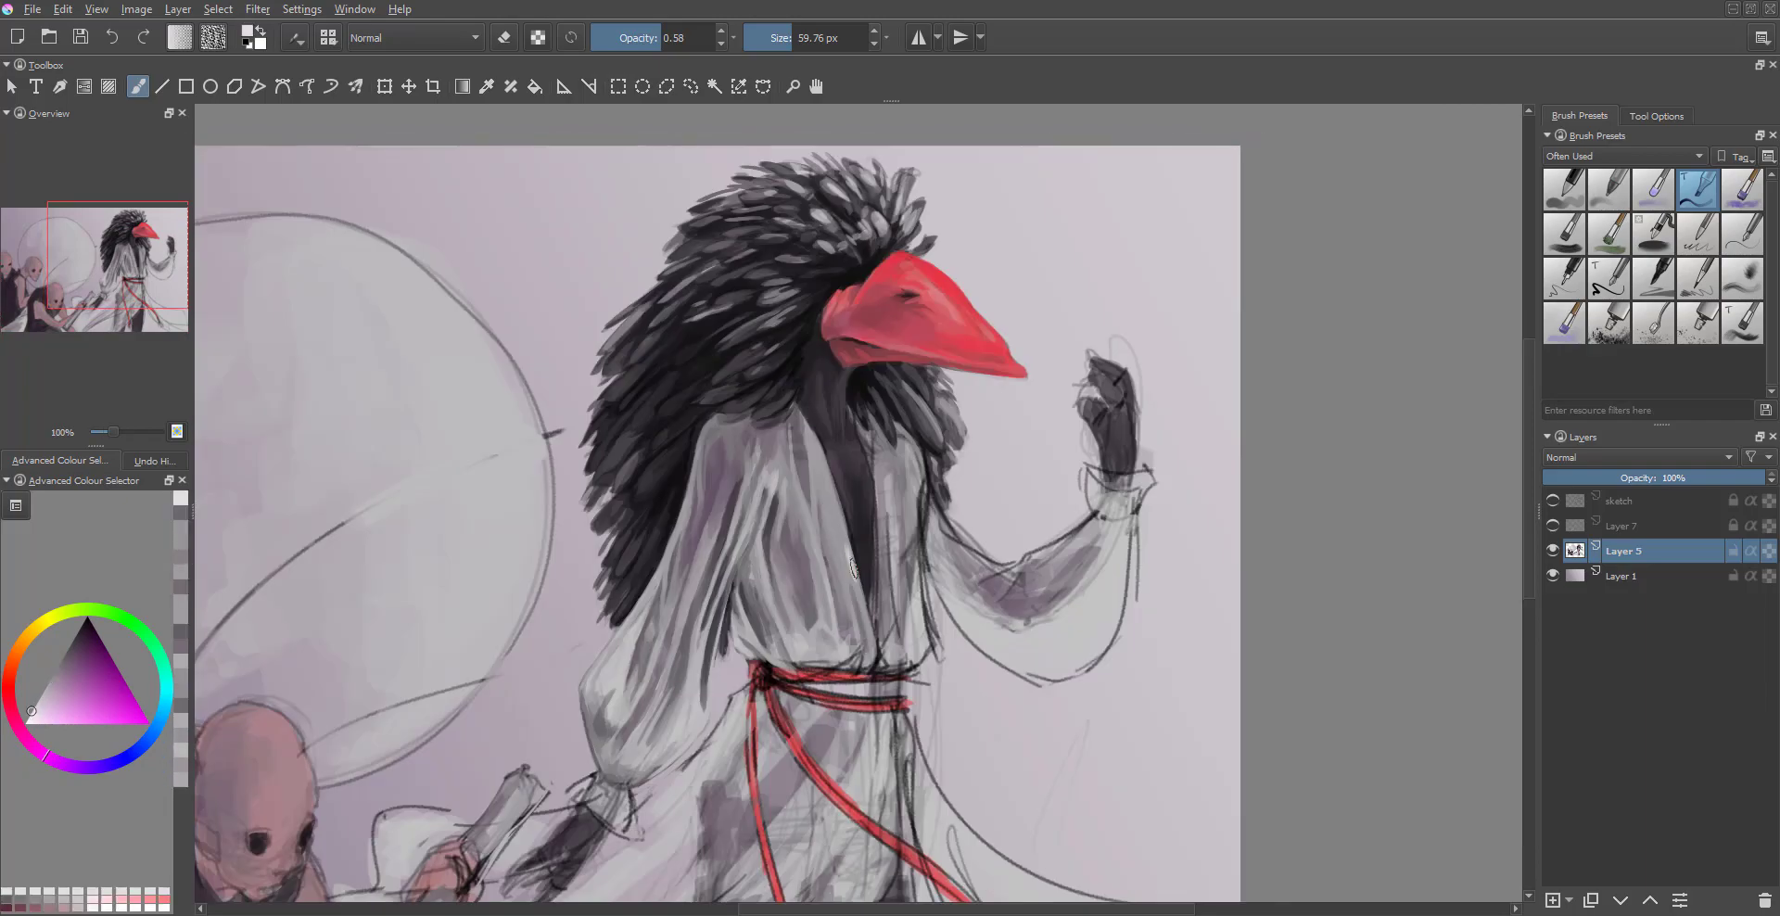
left_click_drag(840, 491, 871, 649)
scroll(666, 539, "down", 2)
scroll(705, 566, "up", 4)
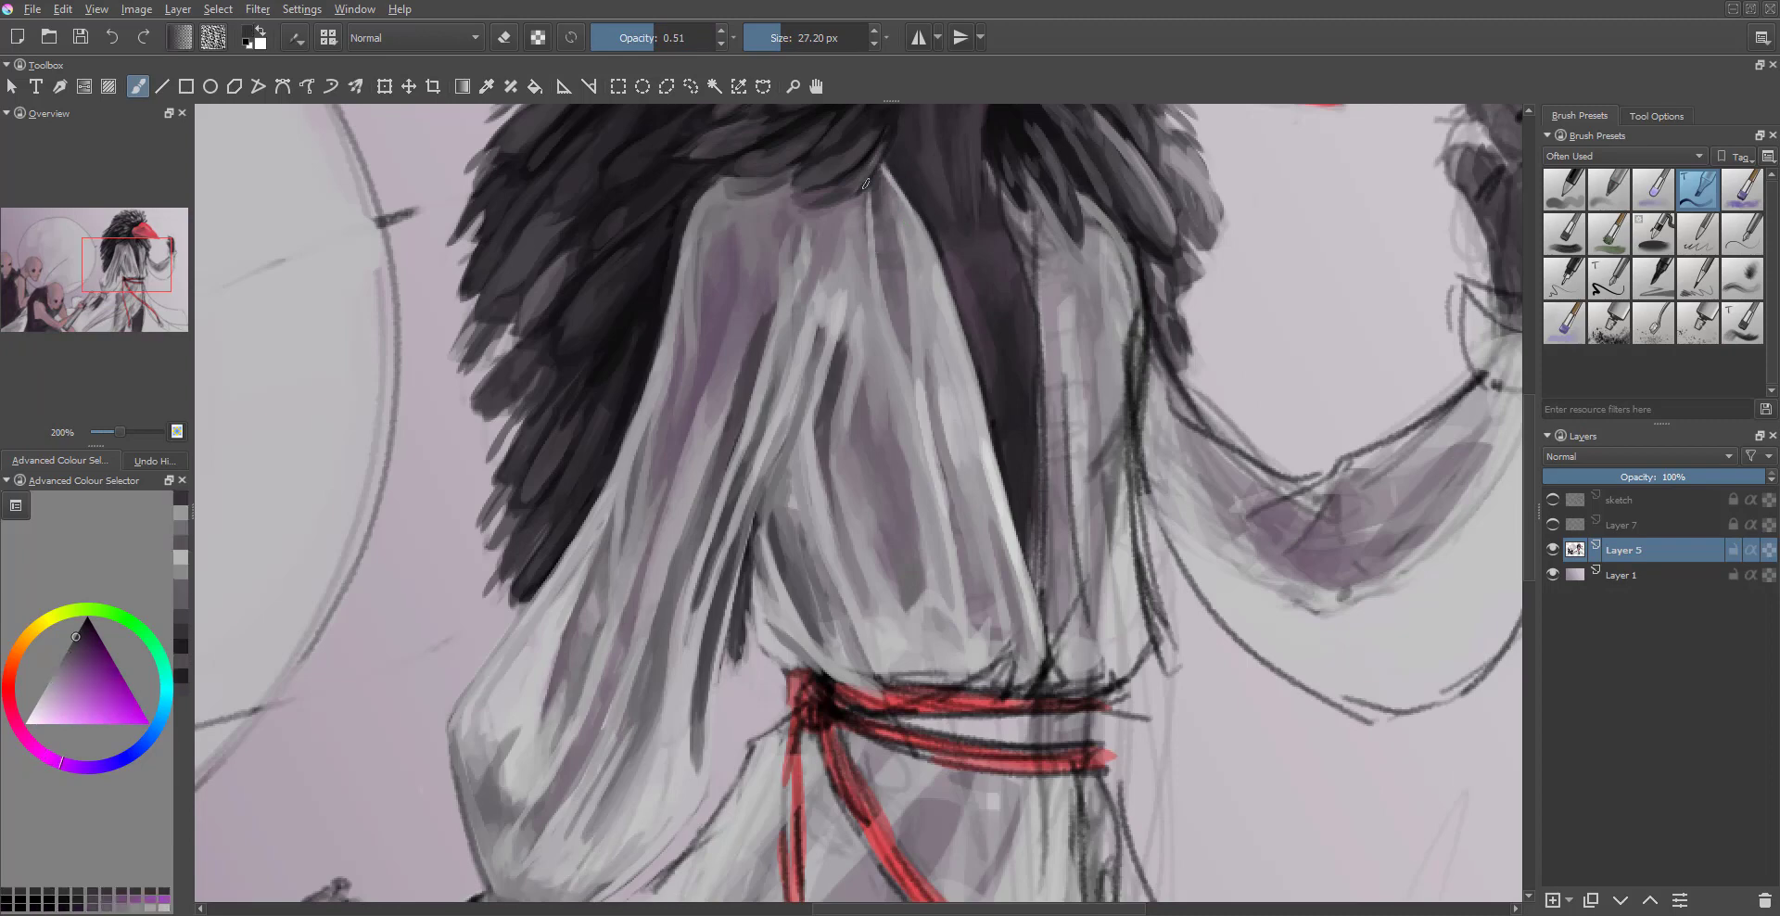
- Darken the chest opening with a 27.20 px brush at 0.51 opacity and lay grey folds on the far shirt panel
left_click(747, 651, "ctrl")
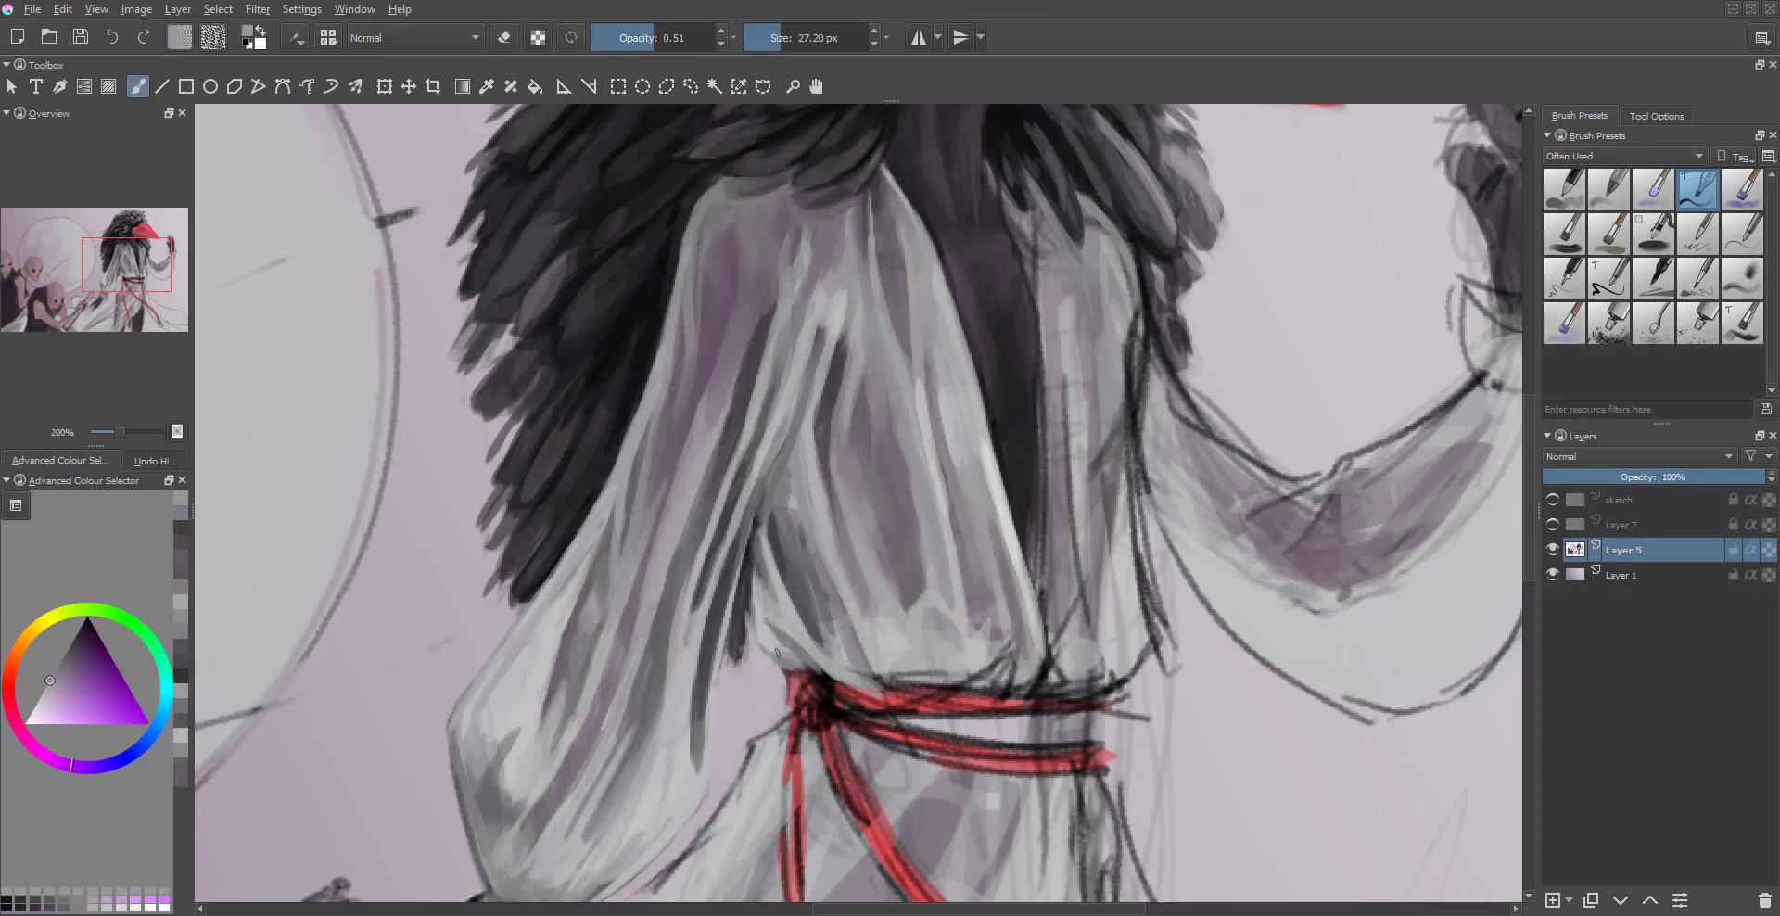
left_click(1038, 556, "ctrl")
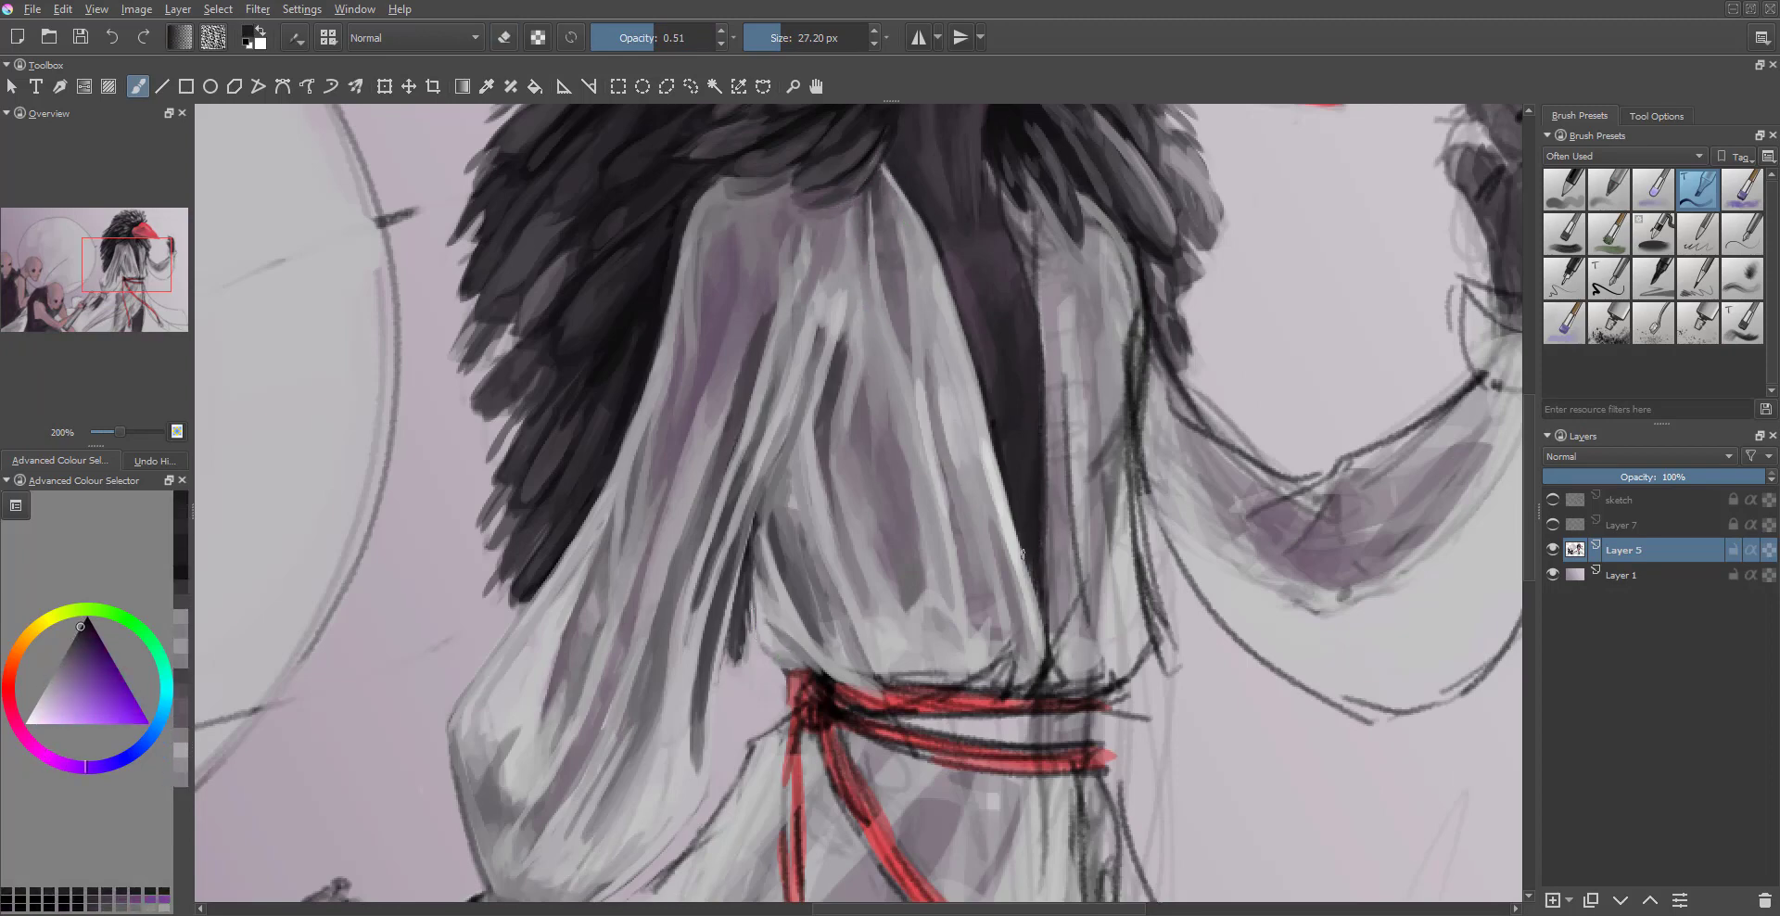
left_click(1048, 649, "ctrl")
left_click(1062, 491, "ctrl")
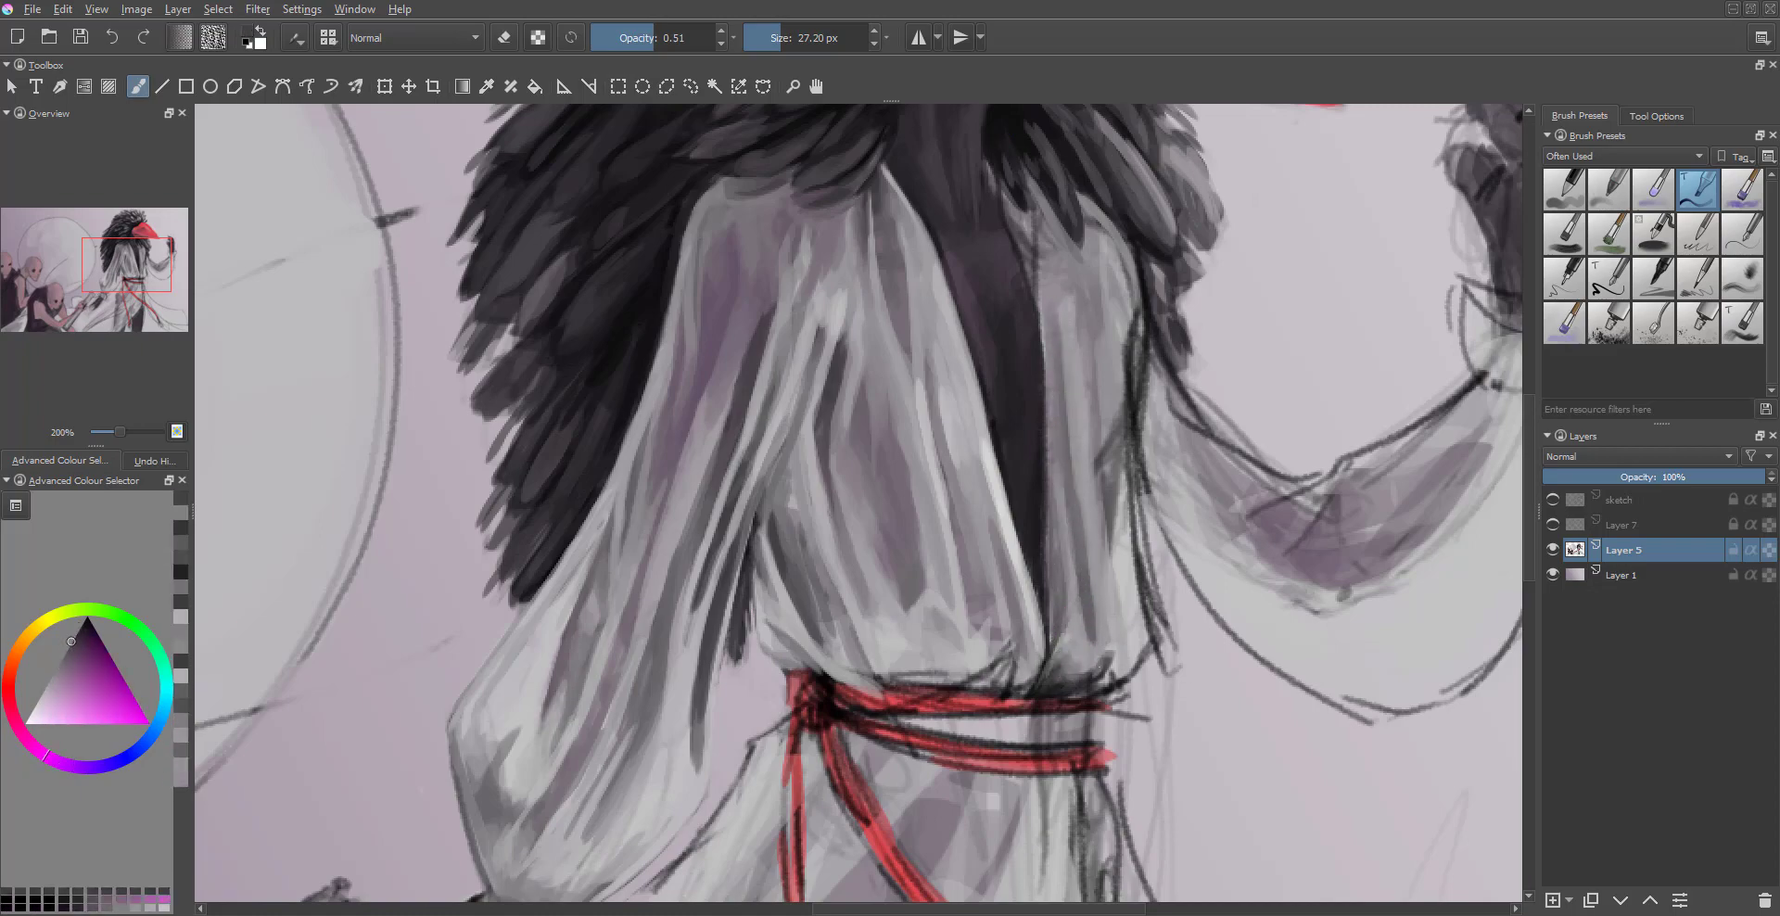
scroll(946, 660, "down", 4)
scroll(946, 660, "up", 4)
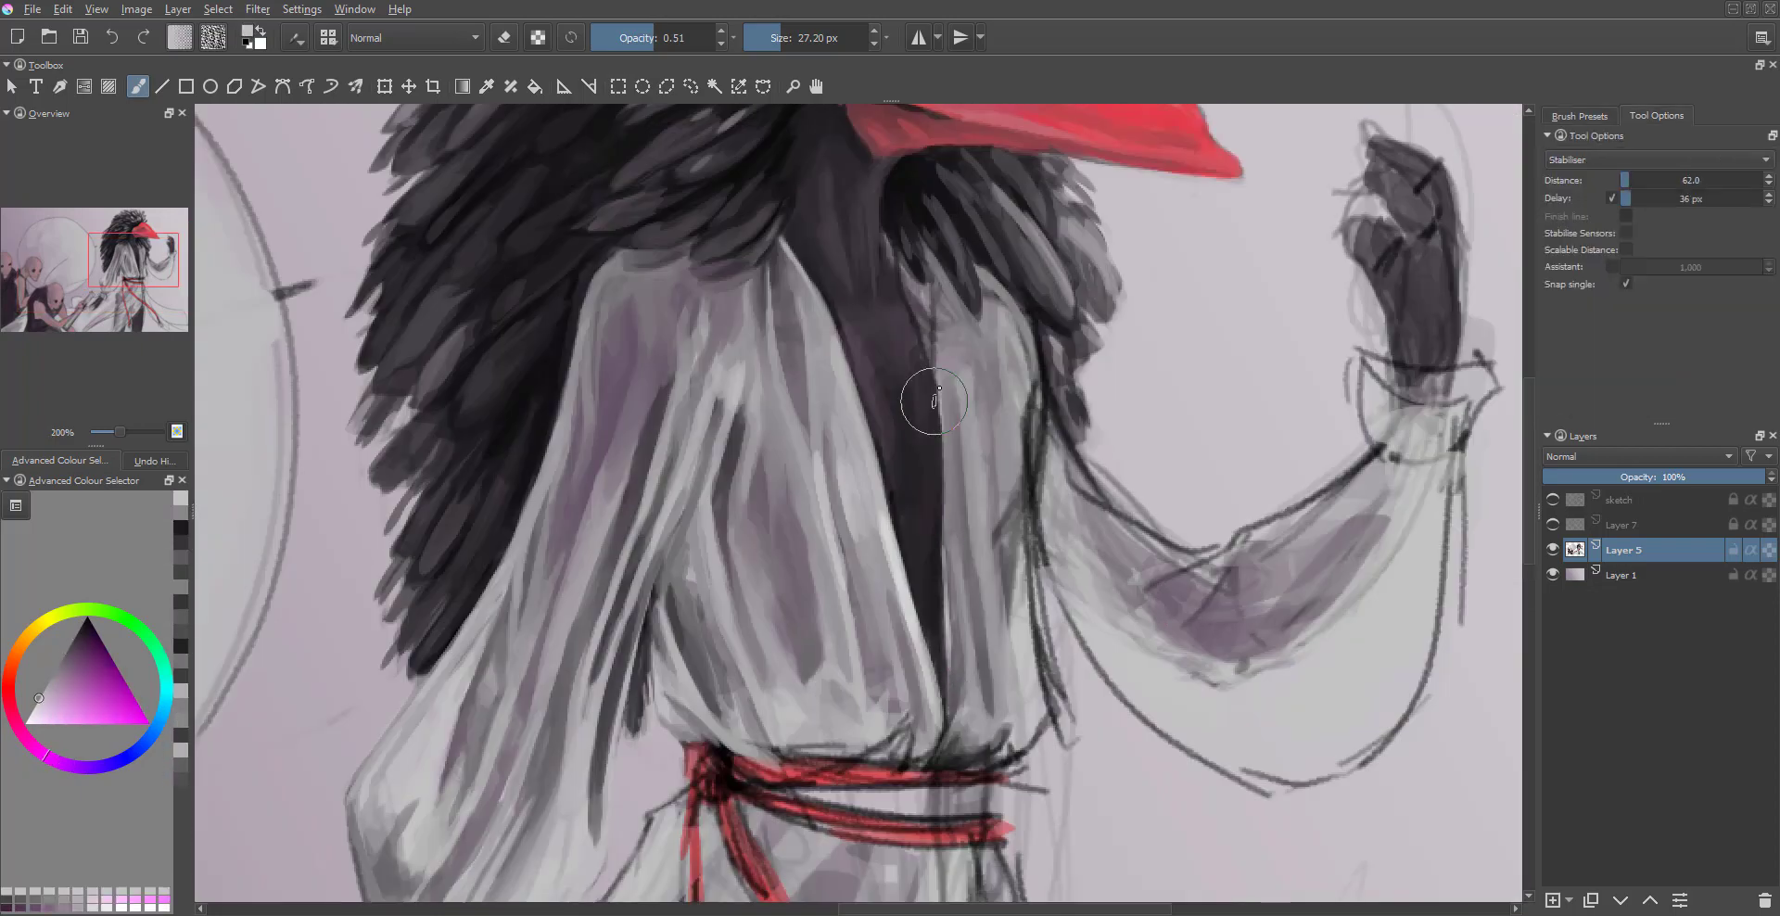
- Define the far shirt panel's neckline edge and paint its gathered folds above the sash with sampled light and dark greys
left_click(937, 477, "ctrl")
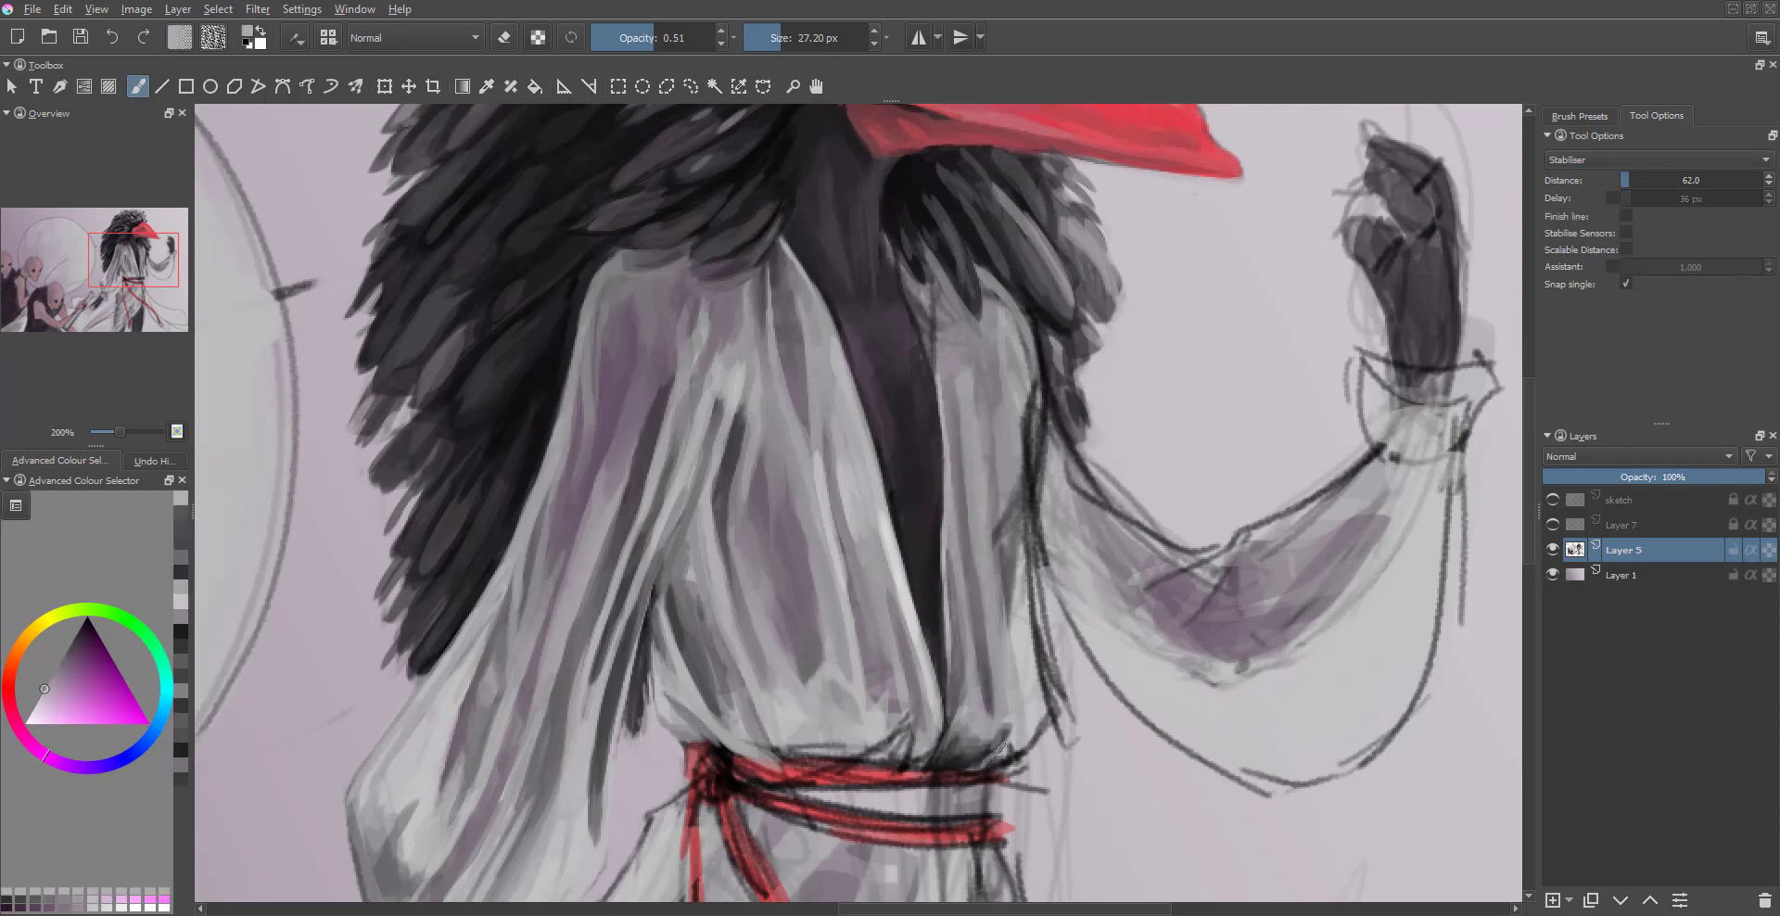
left_click(1051, 765, "ctrl")
left_click(946, 751, "ctrl")
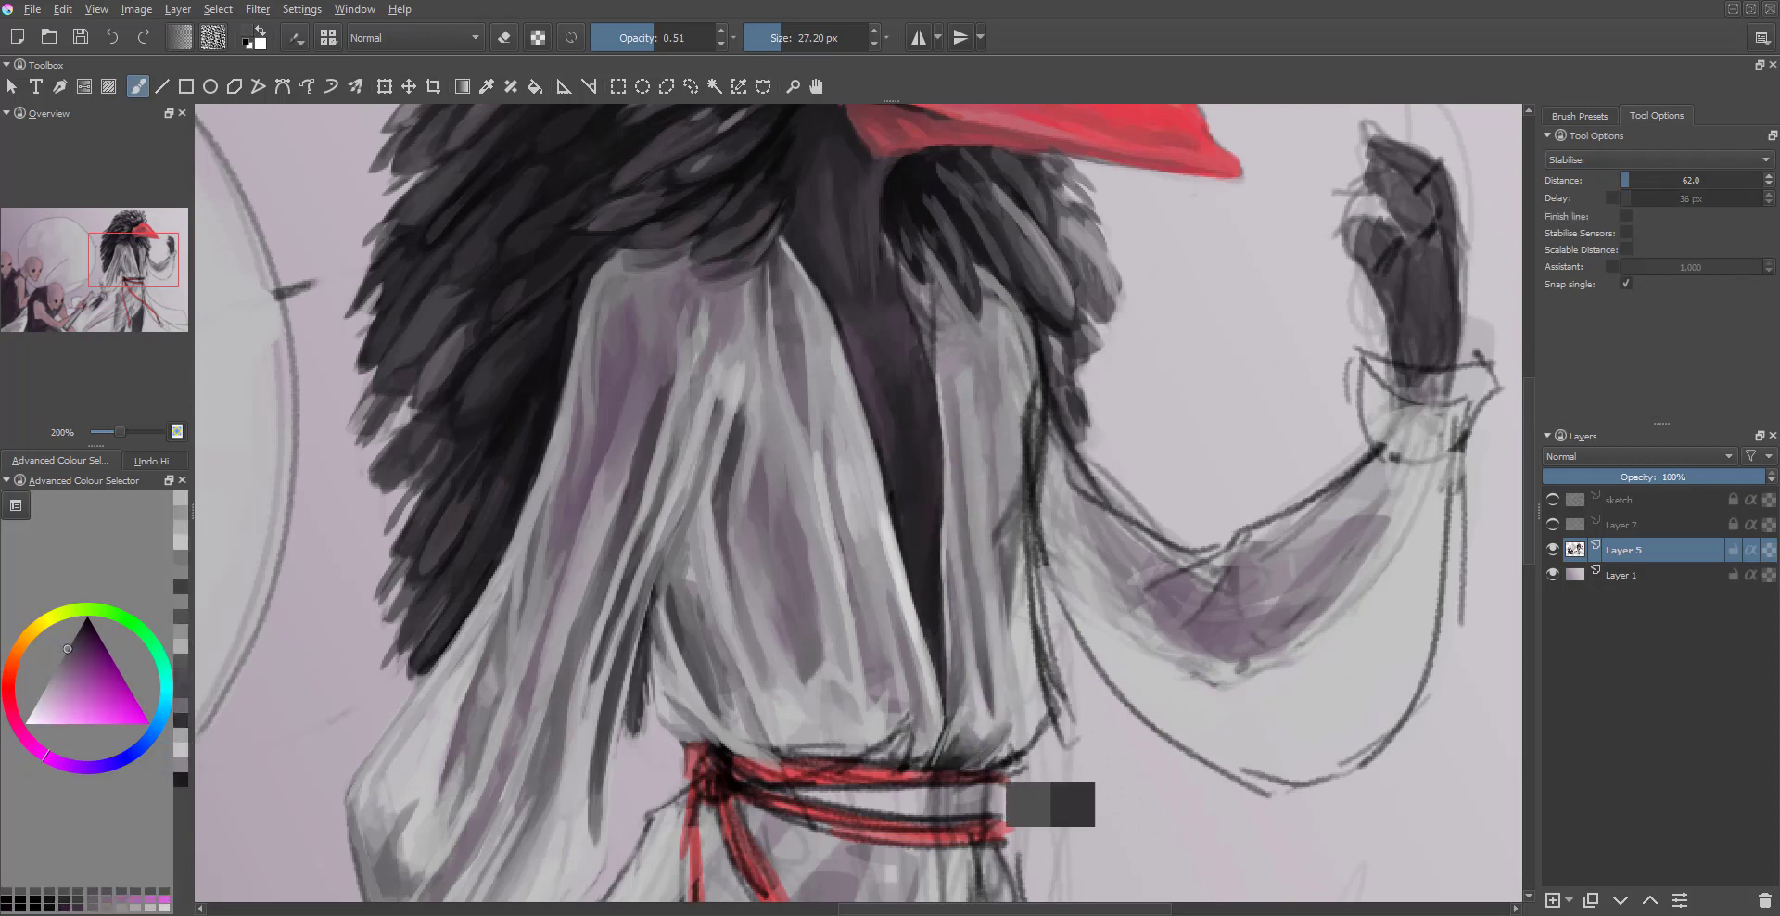
scroll(1039, 667, "up", 2)
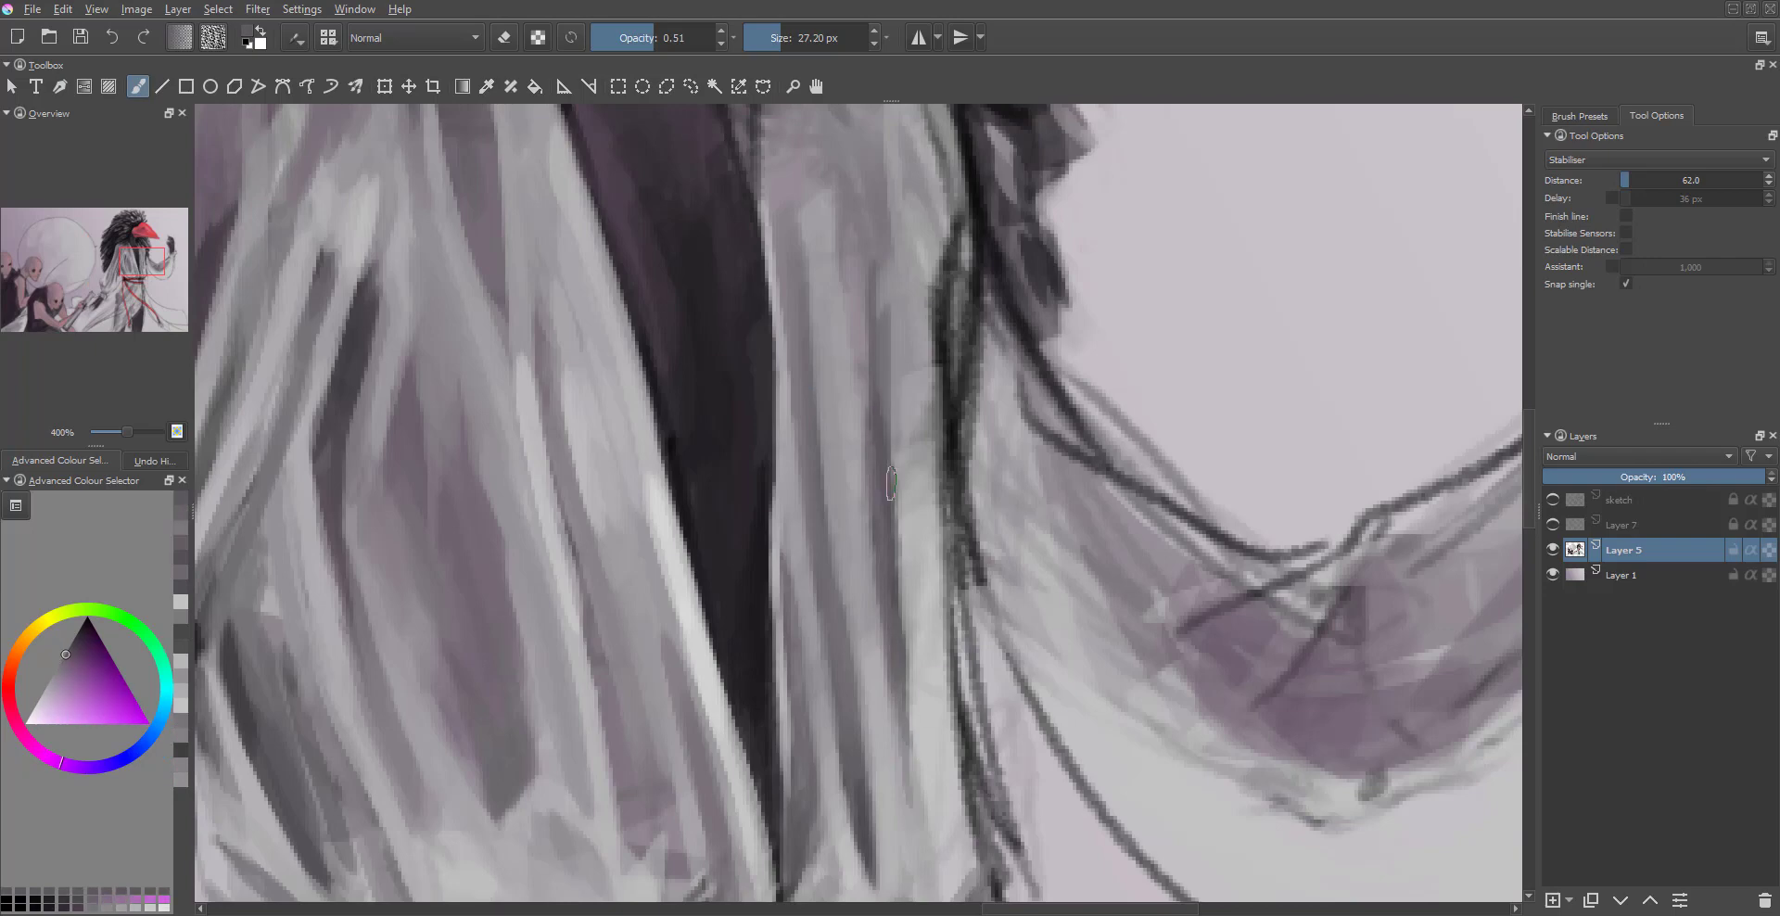
- Cover the sketch lines on the far panel's outer side with sampled mid-grey and pale vertical folds
scroll(881, 417, "down", 3)
scroll(881, 417, "up", 2)
left_click(914, 482, "ctrl")
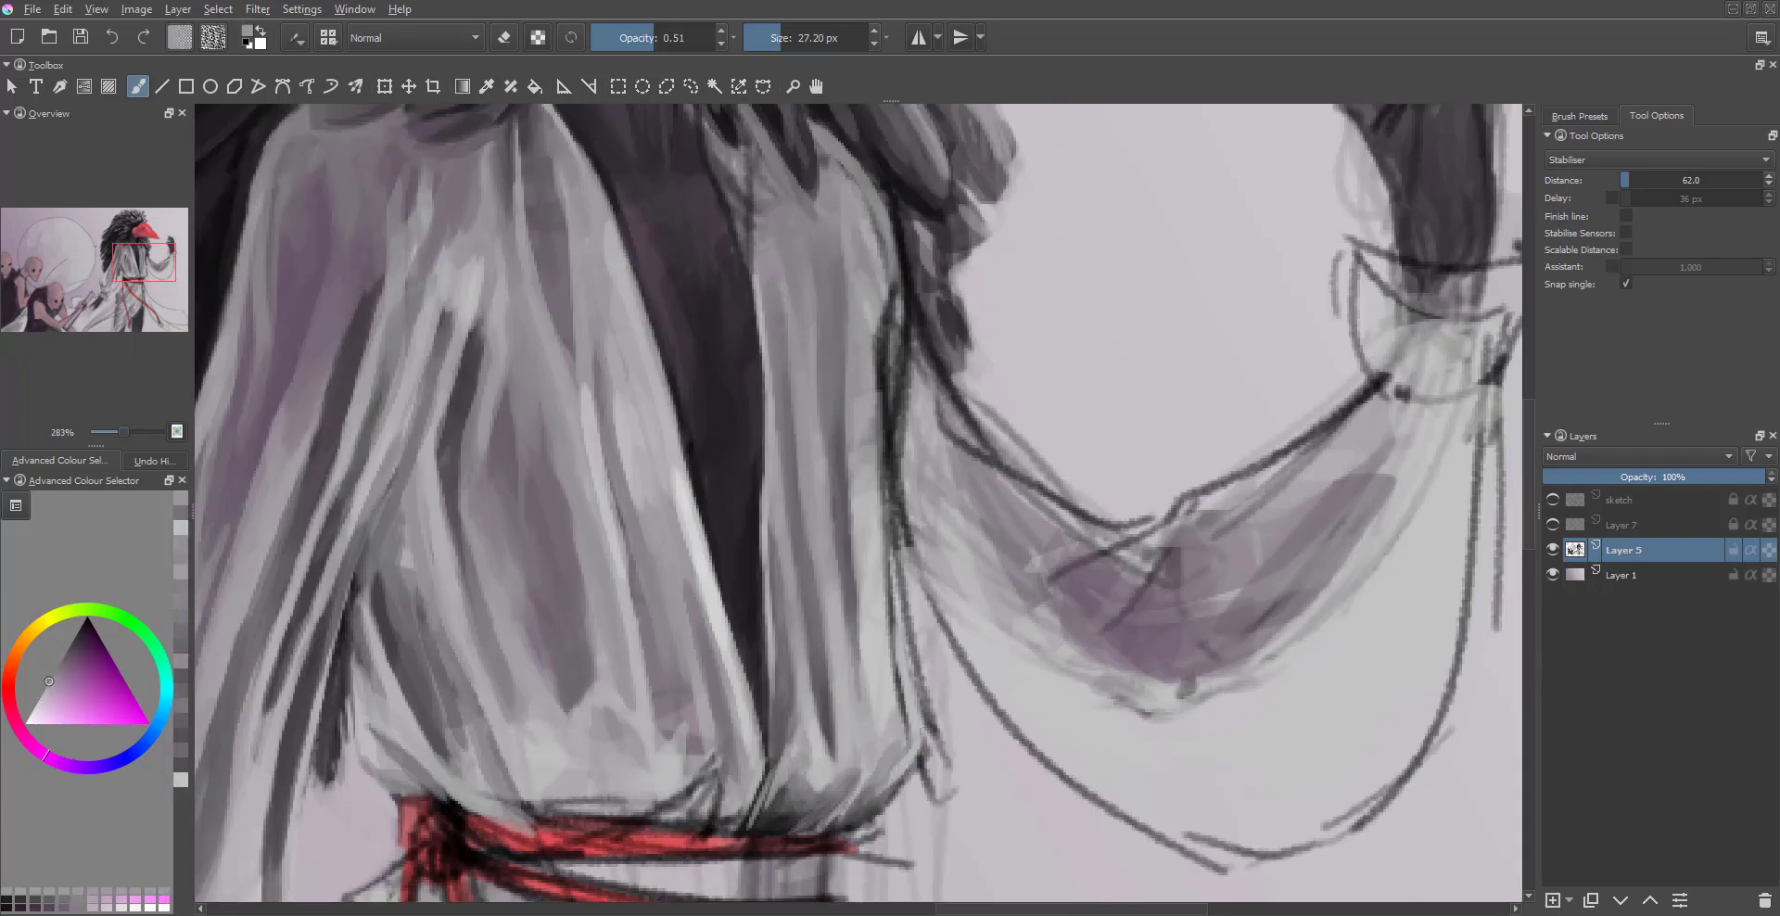
left_click(746, 603, "ctrl")
scroll(897, 582, "down", 2)
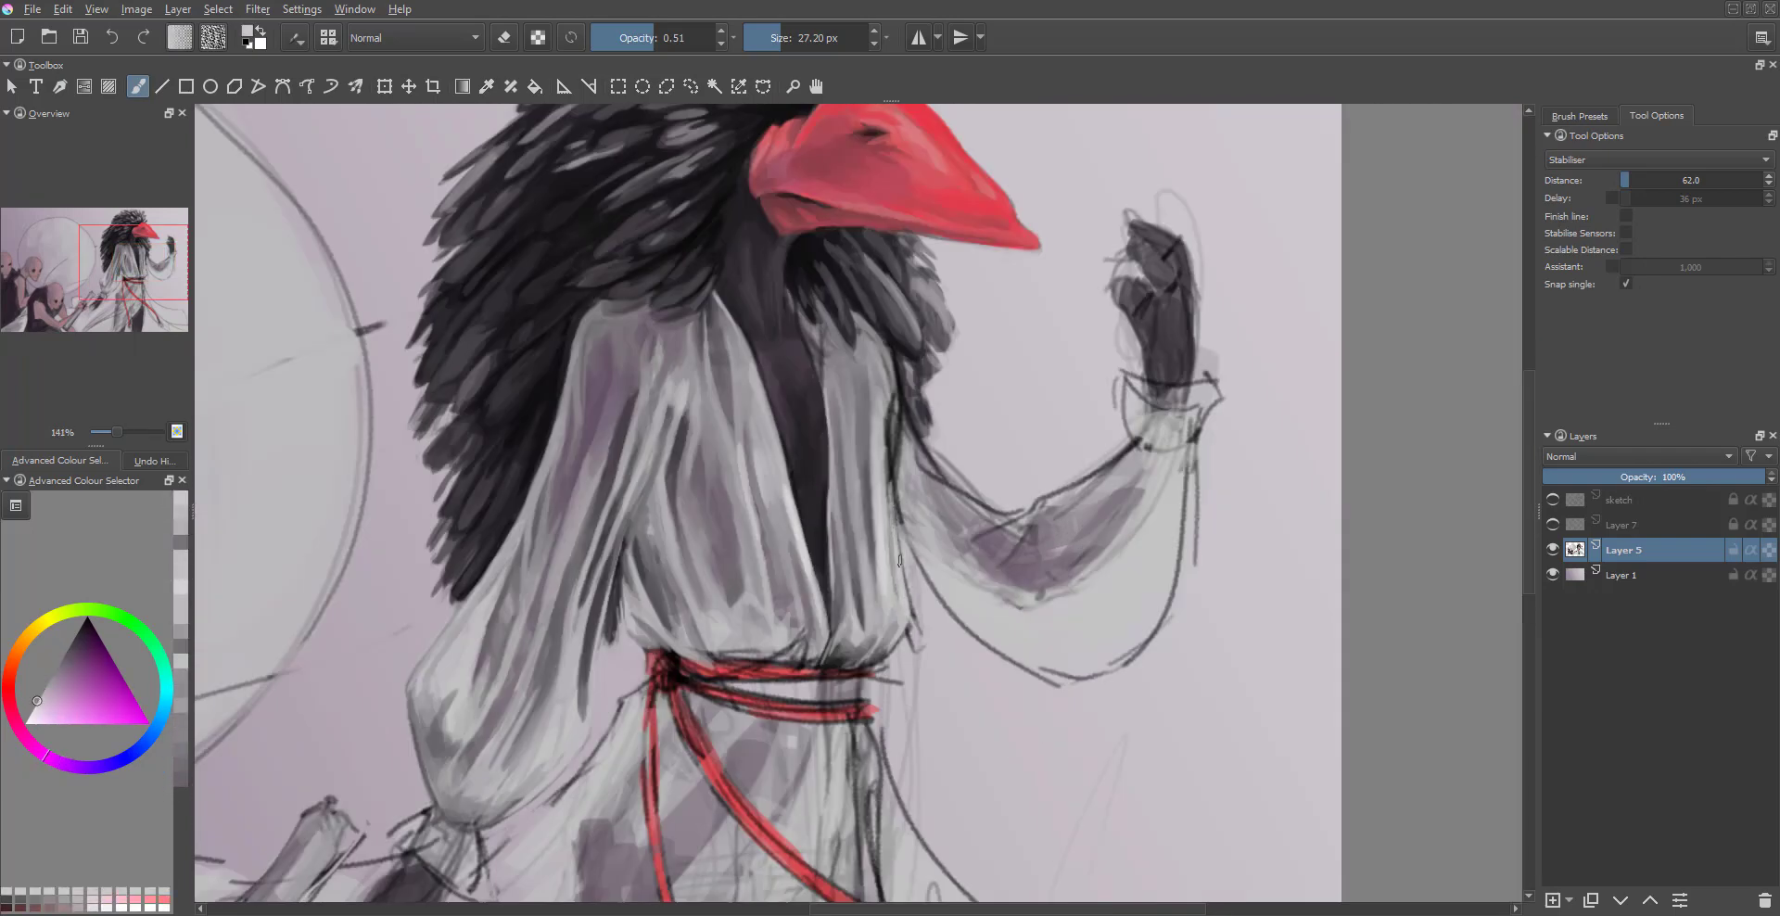
- Shade the seam where the raised sleeve meets the shirt's side with sampled dark and mid greys, replacing the sketch lines
left_click(887, 424, "ctrl")
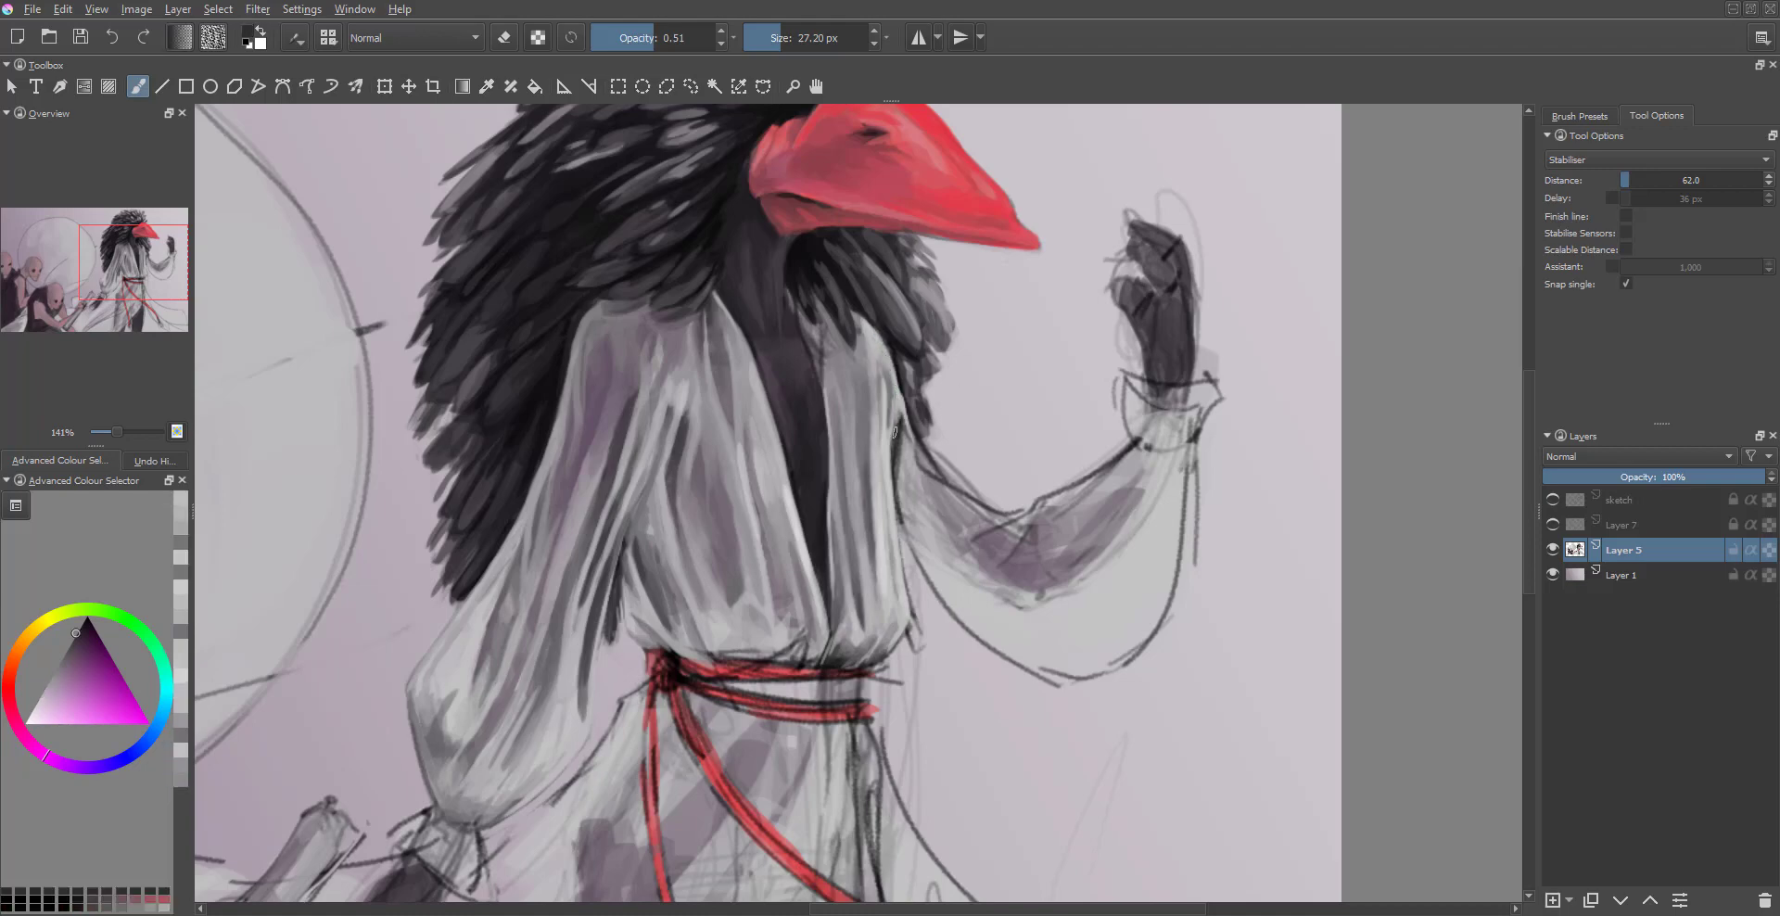
left_click(973, 454, "ctrl")
left_click(904, 554, "ctrl")
left_click(929, 487, "ctrl")
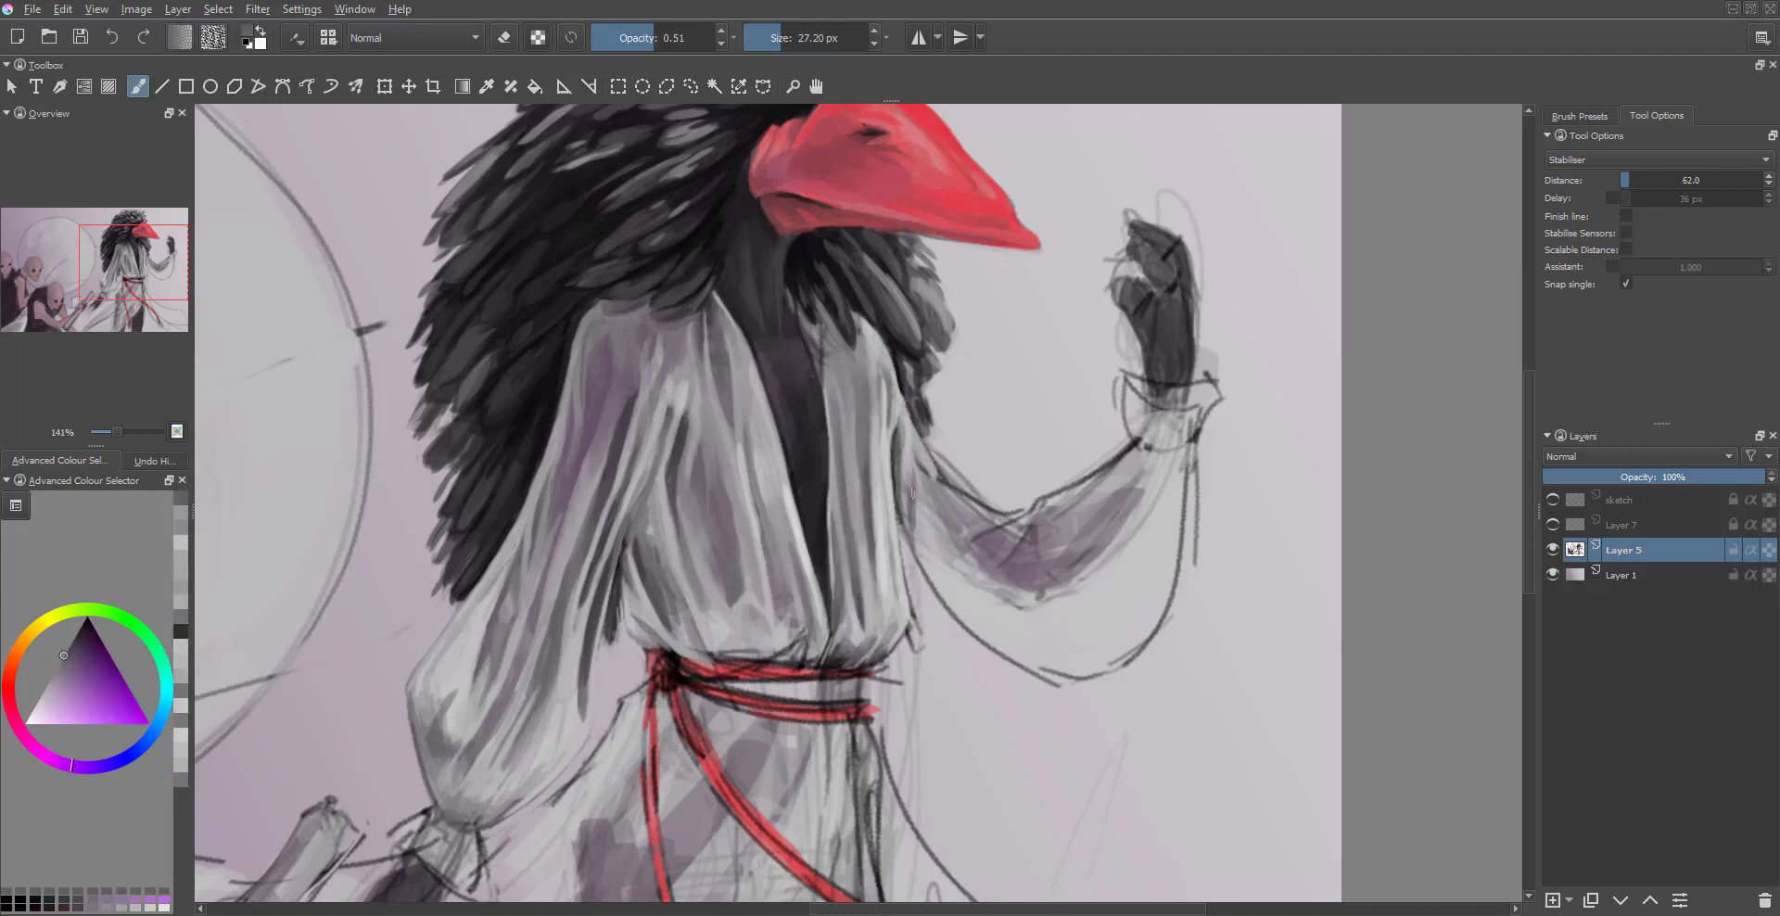
left_click(902, 498, "ctrl")
scroll(890, 463, "down", 2)
scroll(842, 419, "up", 2)
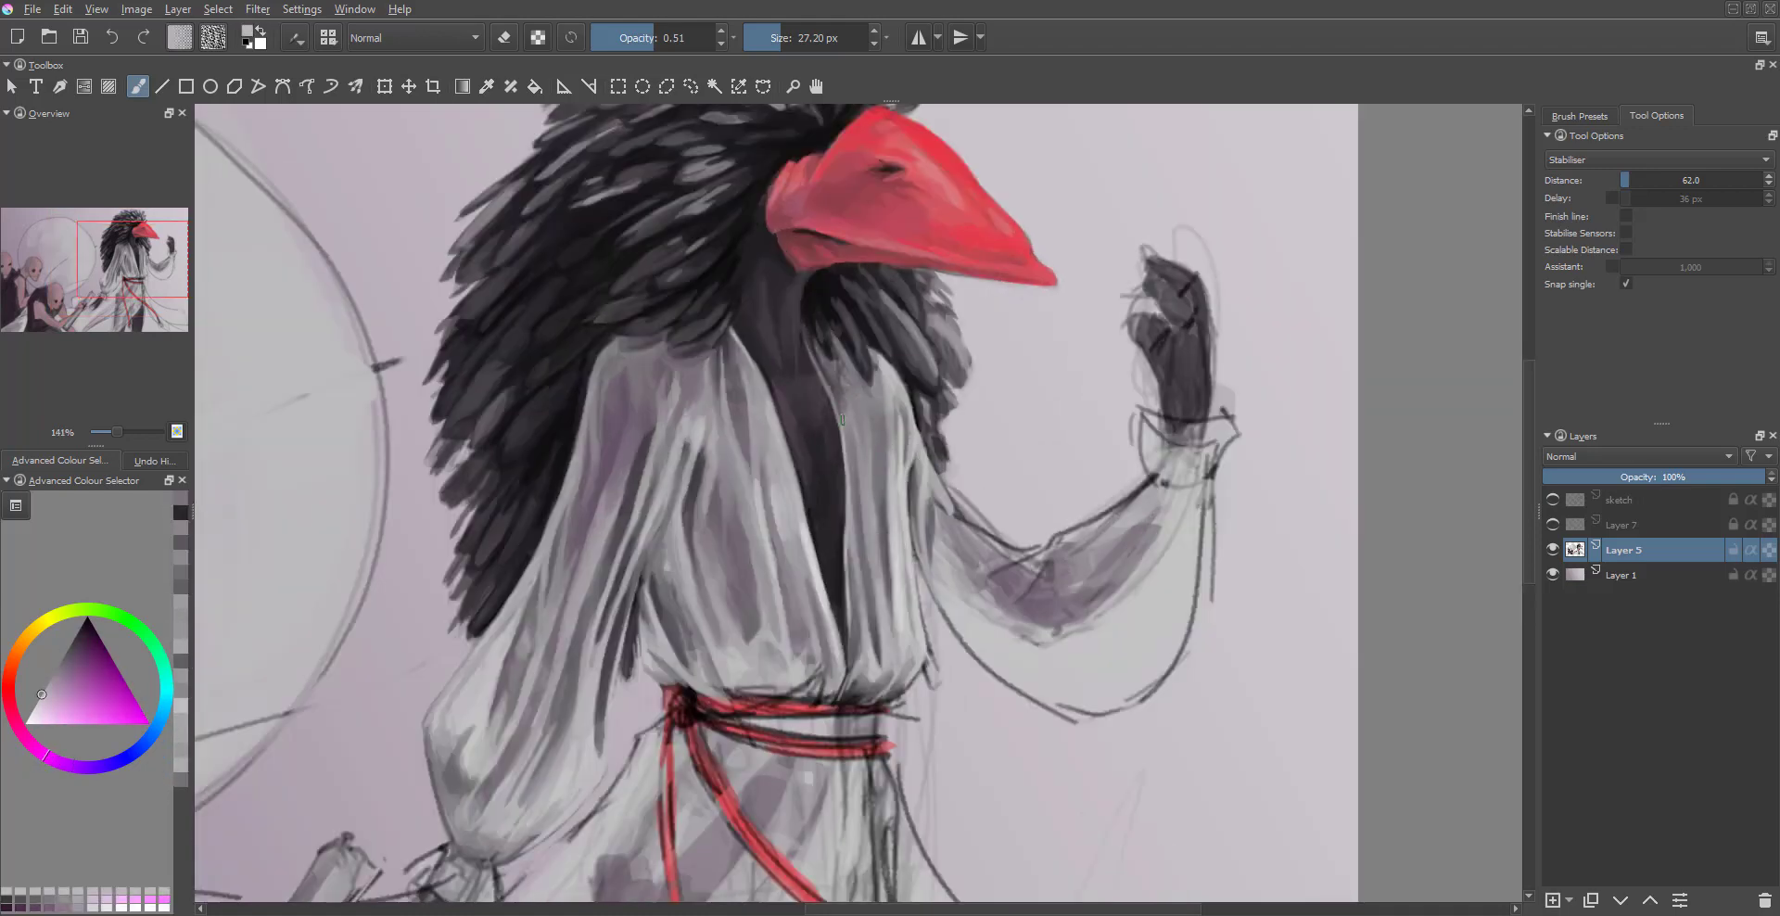
- Deepen the shadow beneath the chest feathers and paint the raised sleeve's upper-arm edge with grey and a white highlight
left_click(843, 376, "ctrl")
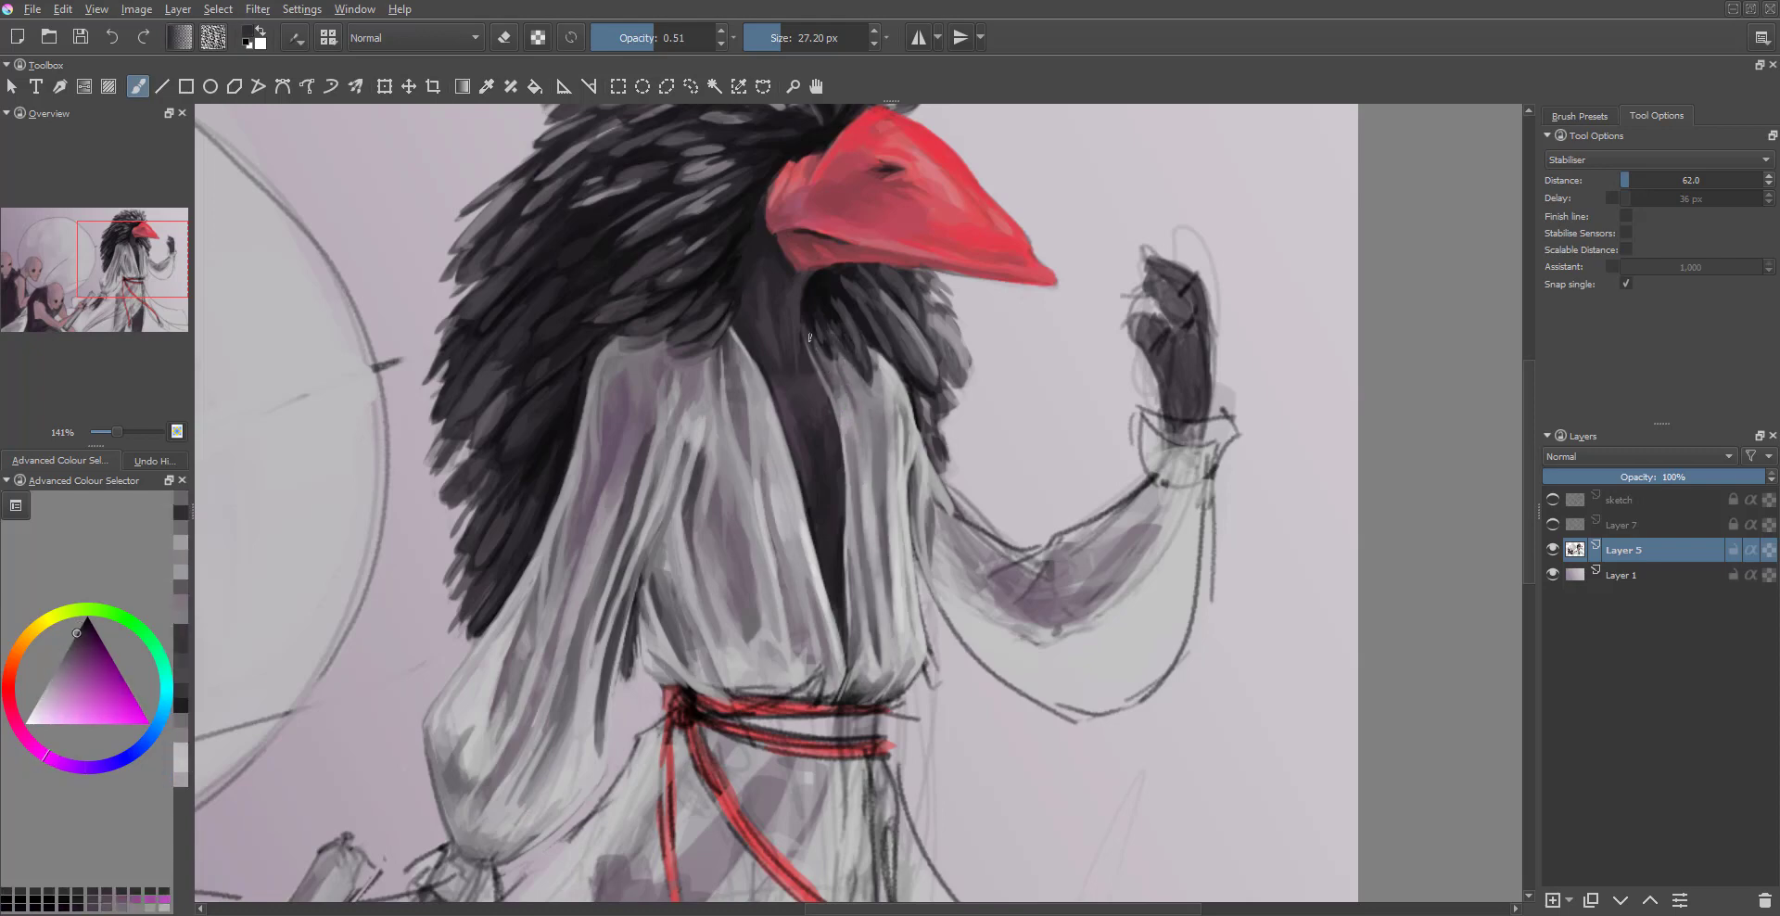
left_click(966, 519, "ctrl")
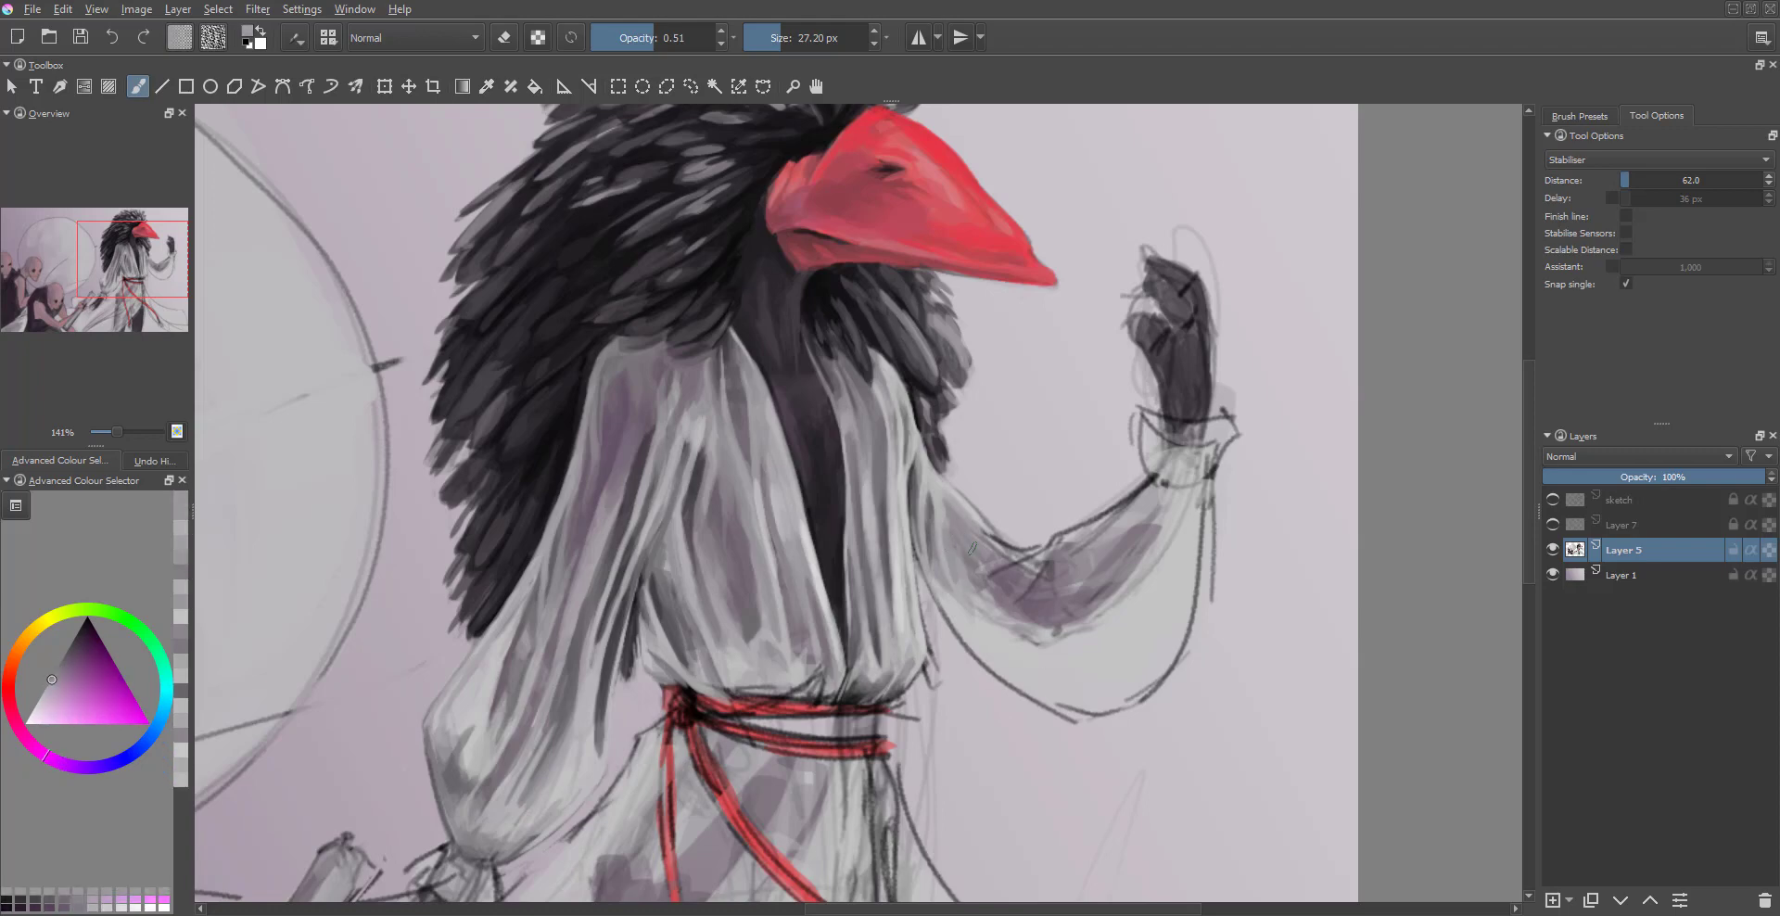
left_click(966, 601, "ctrl")
left_click_drag(1029, 545, 983, 515)
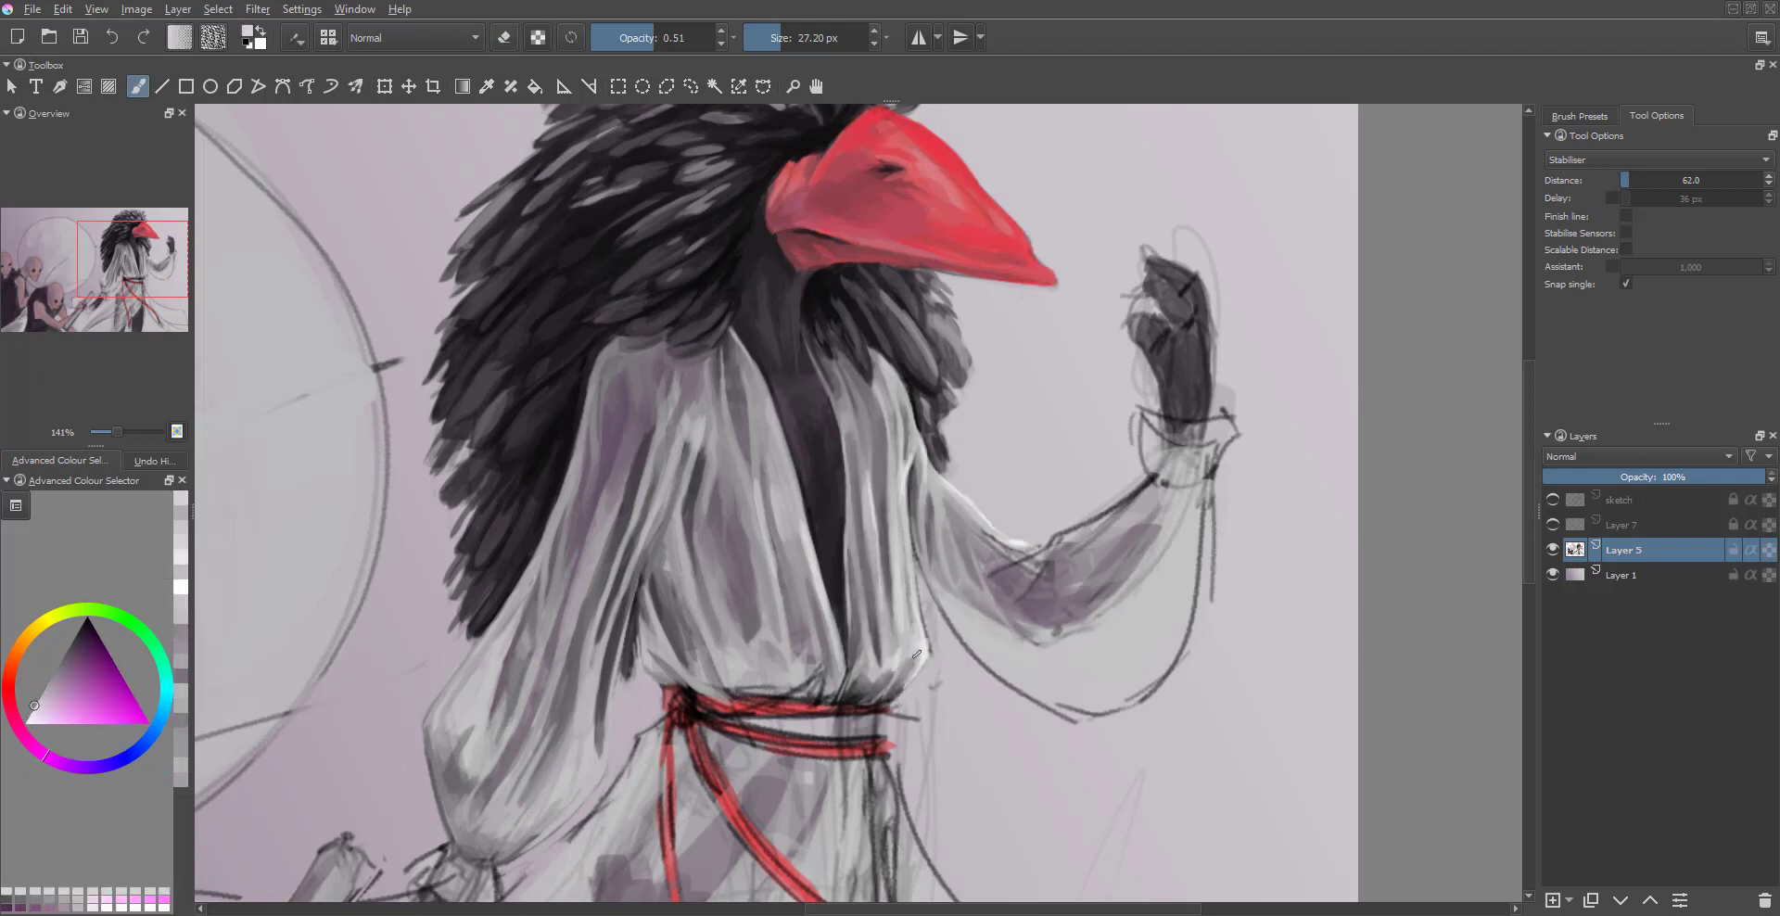
- Erase stray lines at the shirt's outer lower corner and paint over the sketched hem above the sash with sampled greys
key("e")
left_click_drag(579, 794, 674, 742)
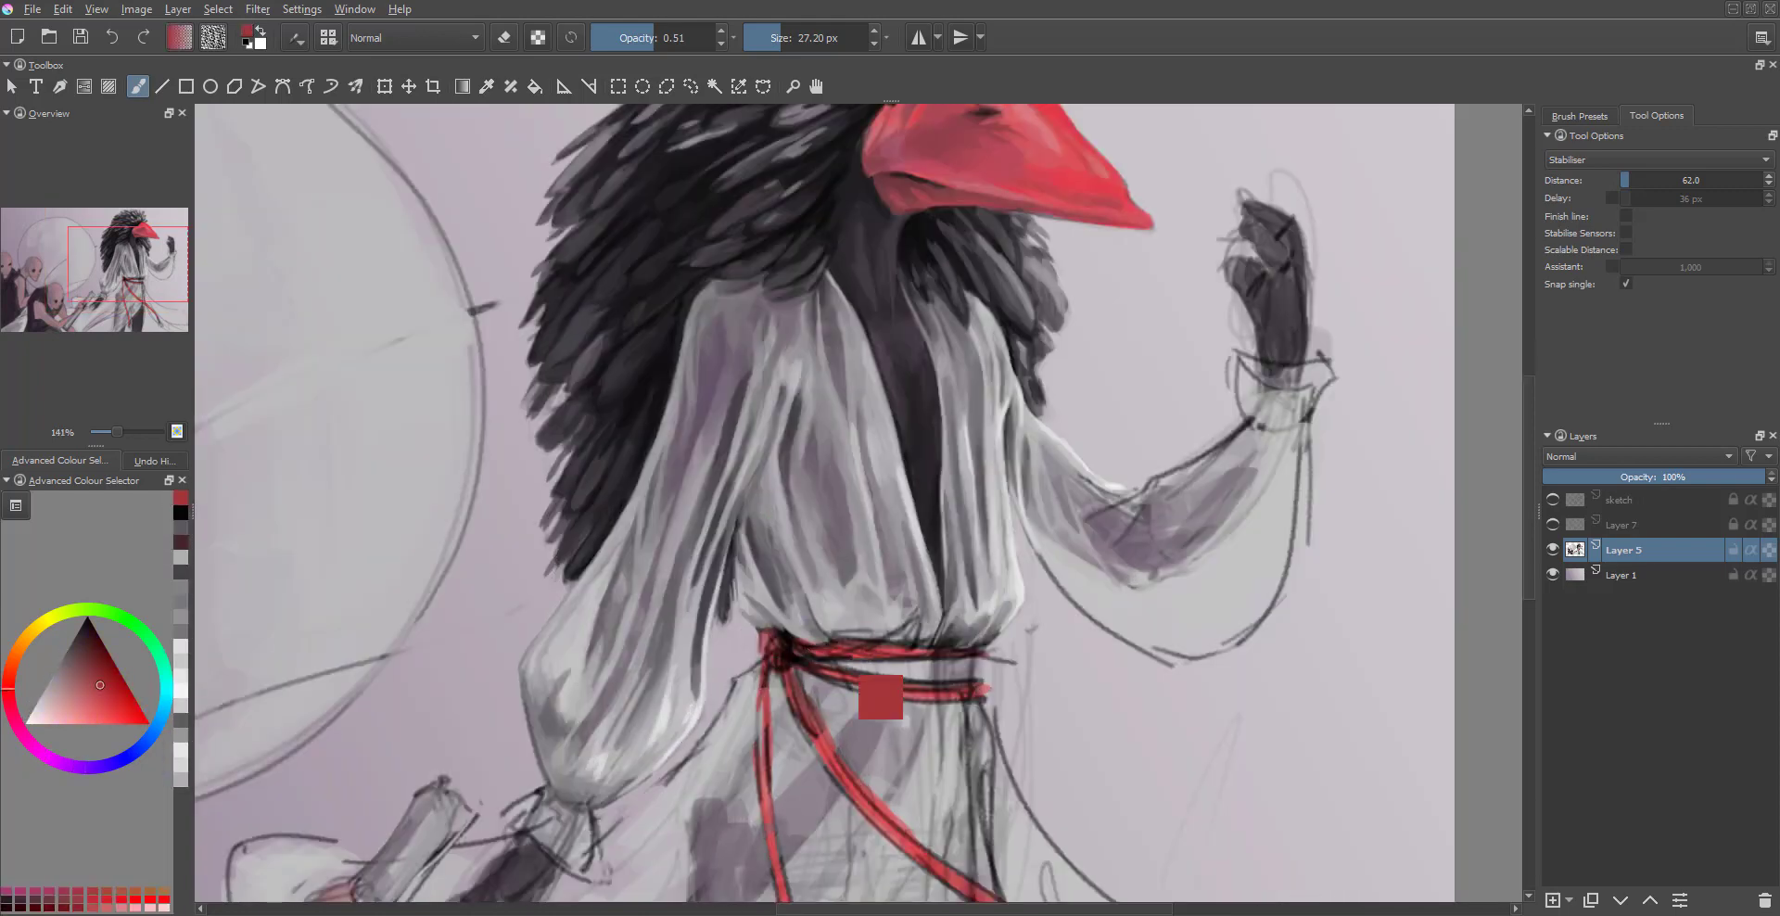
left_click(824, 628, "ctrl")
left_click(905, 595, "ctrl")
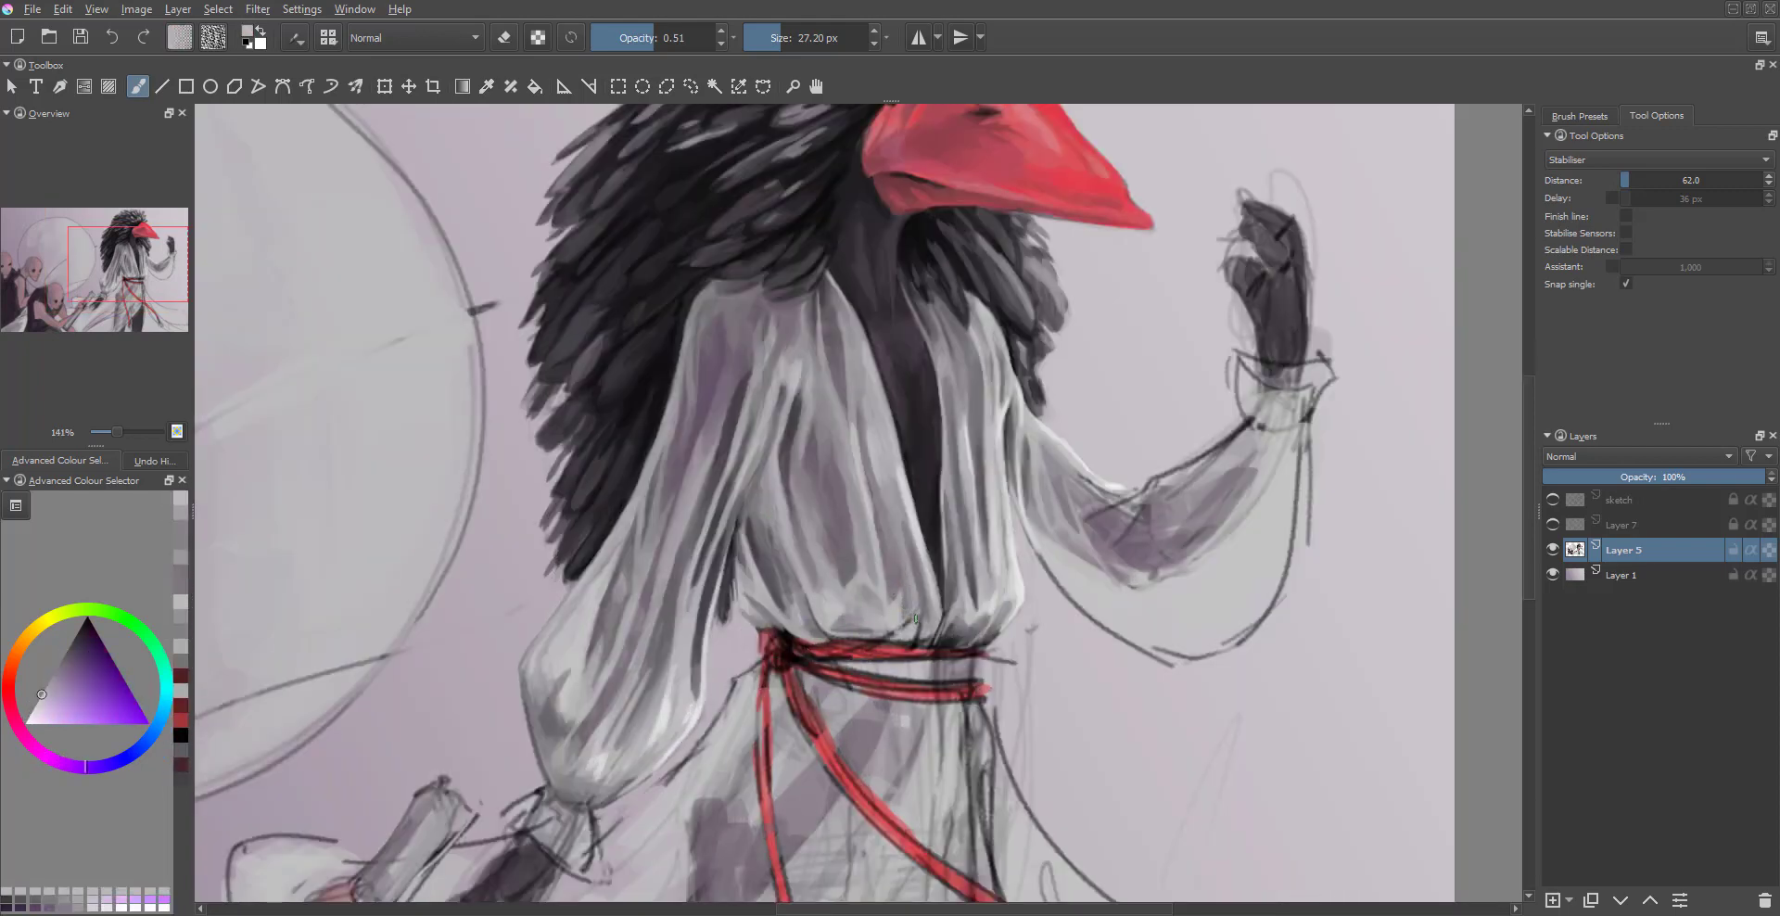
scroll(983, 677, "up", 2)
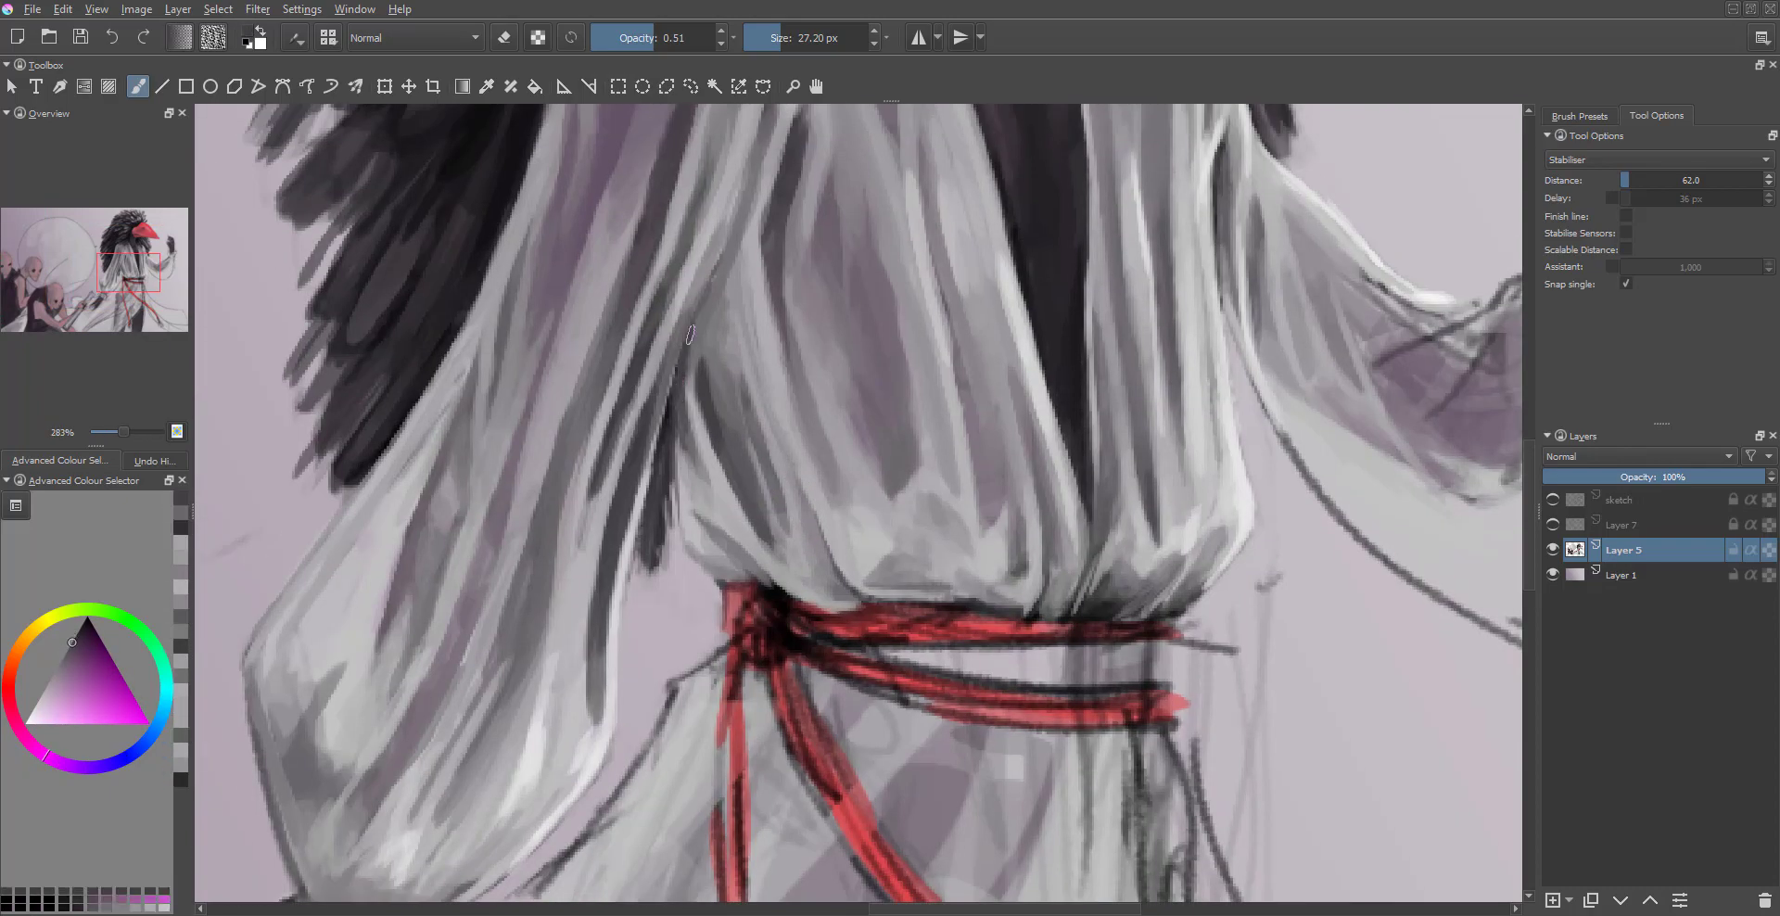
scroll(770, 455, "down", 2)
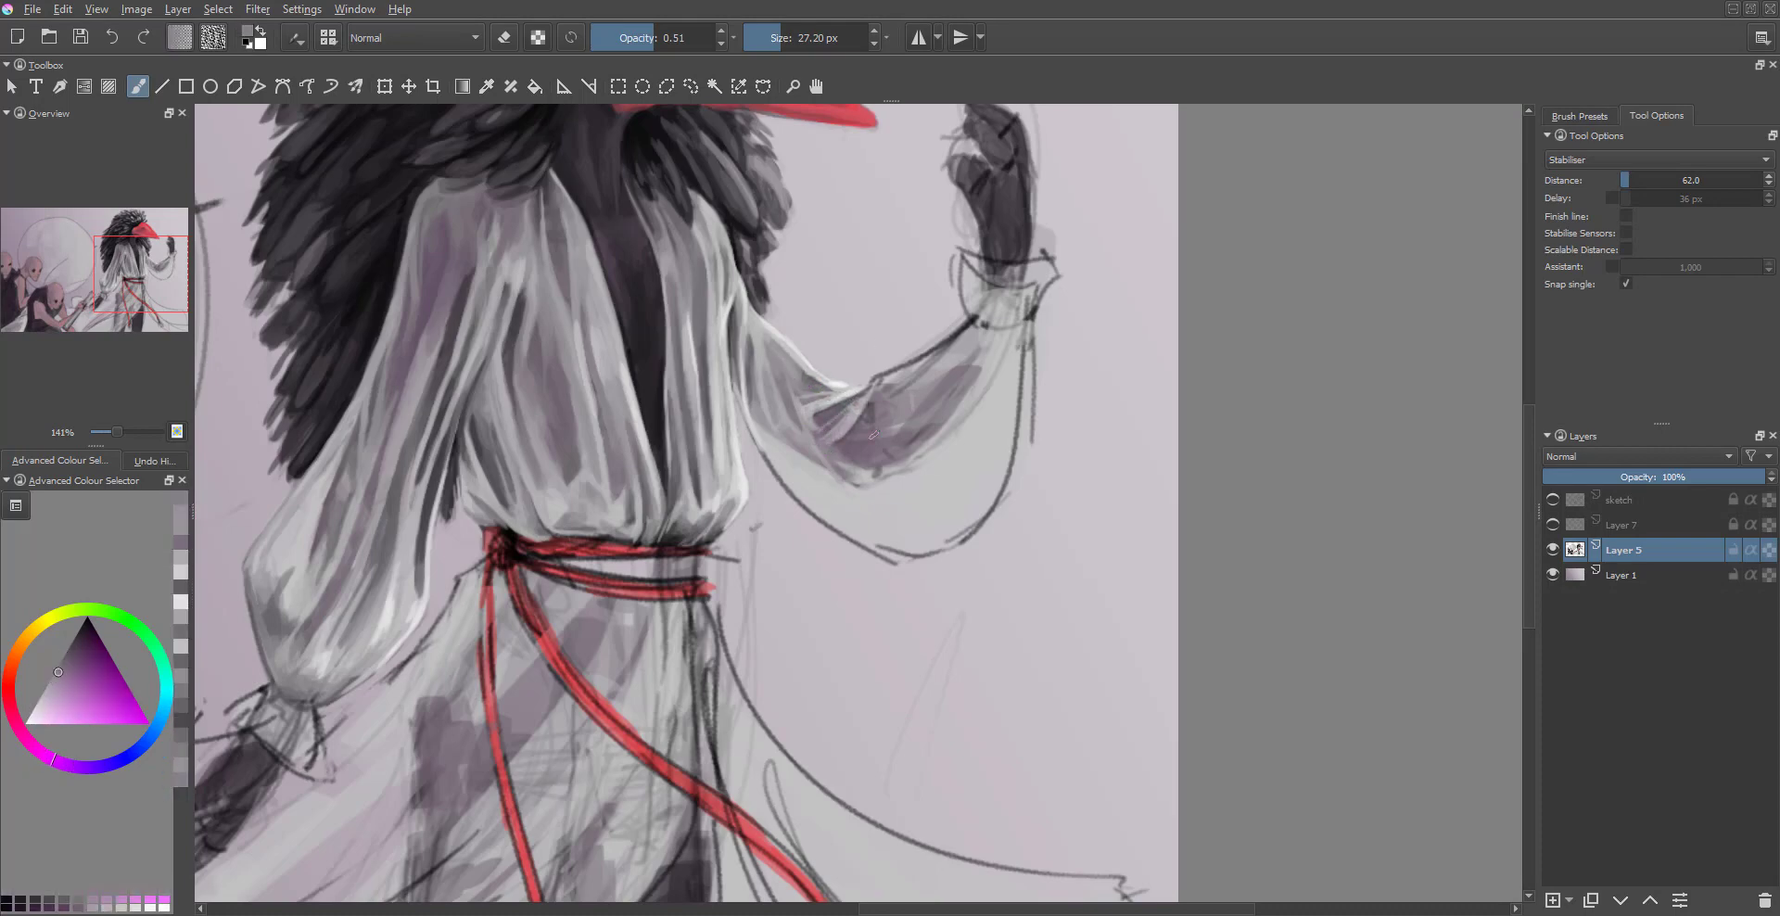
- Paint the raised sleeve's inner-elbow fold and its hanging lower edge with sampled pale greys at 0.65 opacity
left_click_drag(875, 380, 842, 398)
left_click(789, 500, "ctrl")
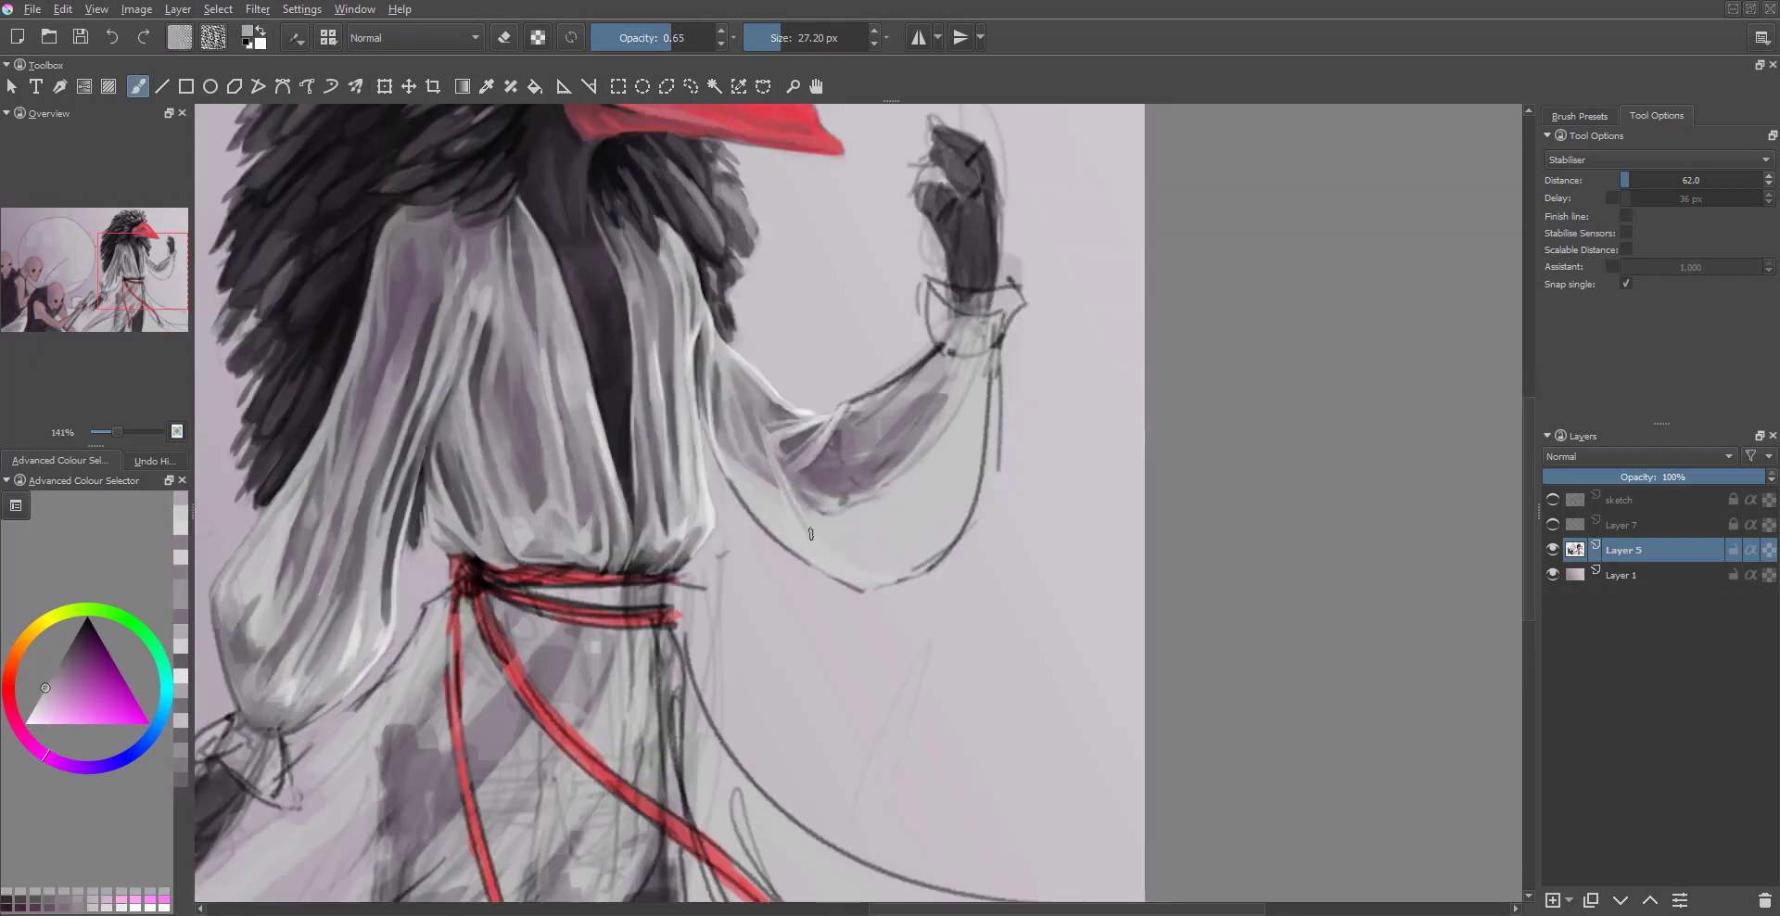
left_click(774, 492, "ctrl")
left_click(767, 524, "ctrl")
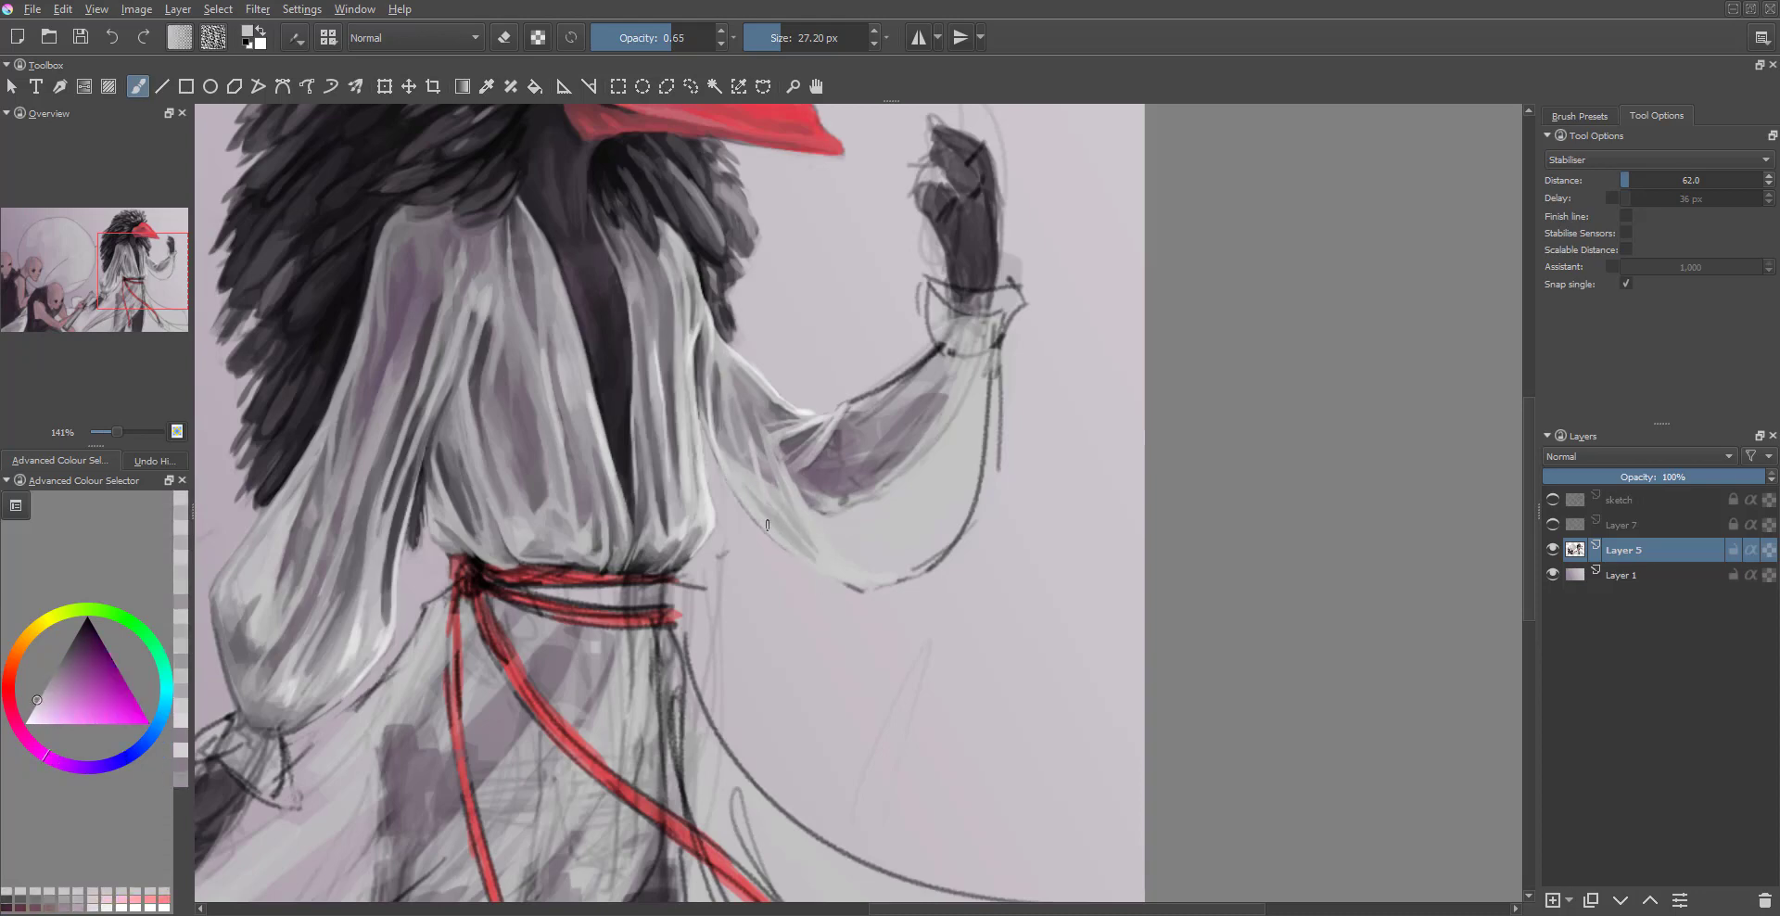
left_click_drag(779, 539, 801, 602)
left_click_drag(1011, 408, 974, 594)
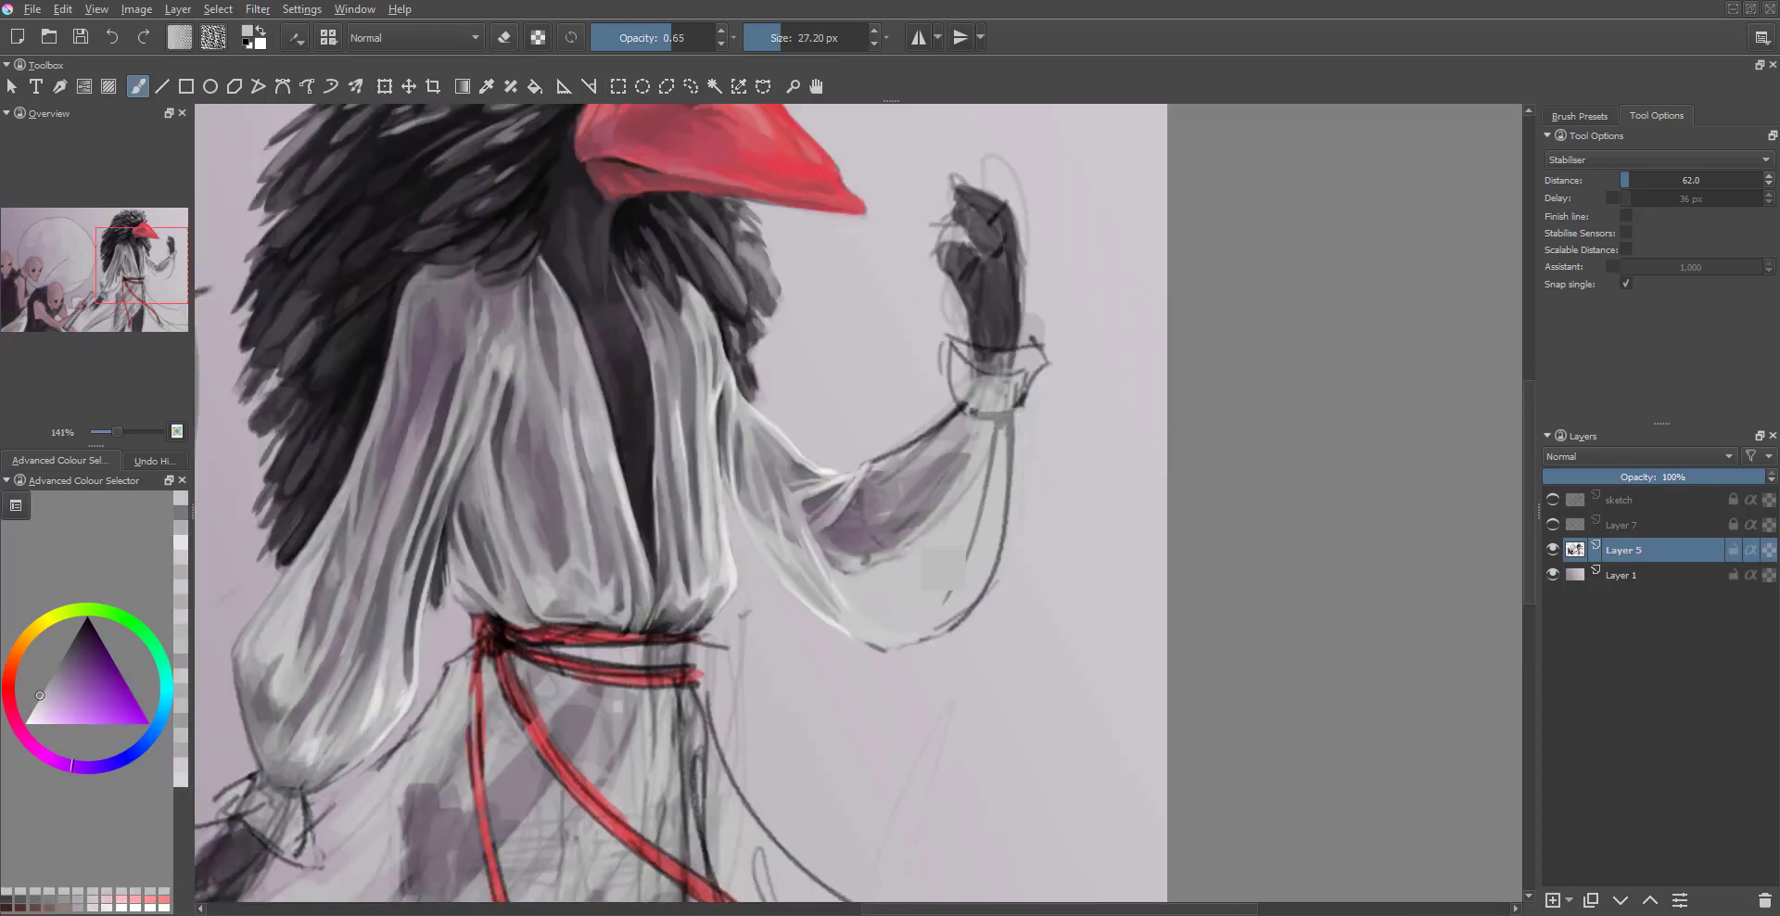
- Paint white and light-grey folds fanning from the raised arm's cuff down to the bottom of the puffed sleeve
left_click(1002, 417, "ctrl")
left_click(994, 524, "ctrl")
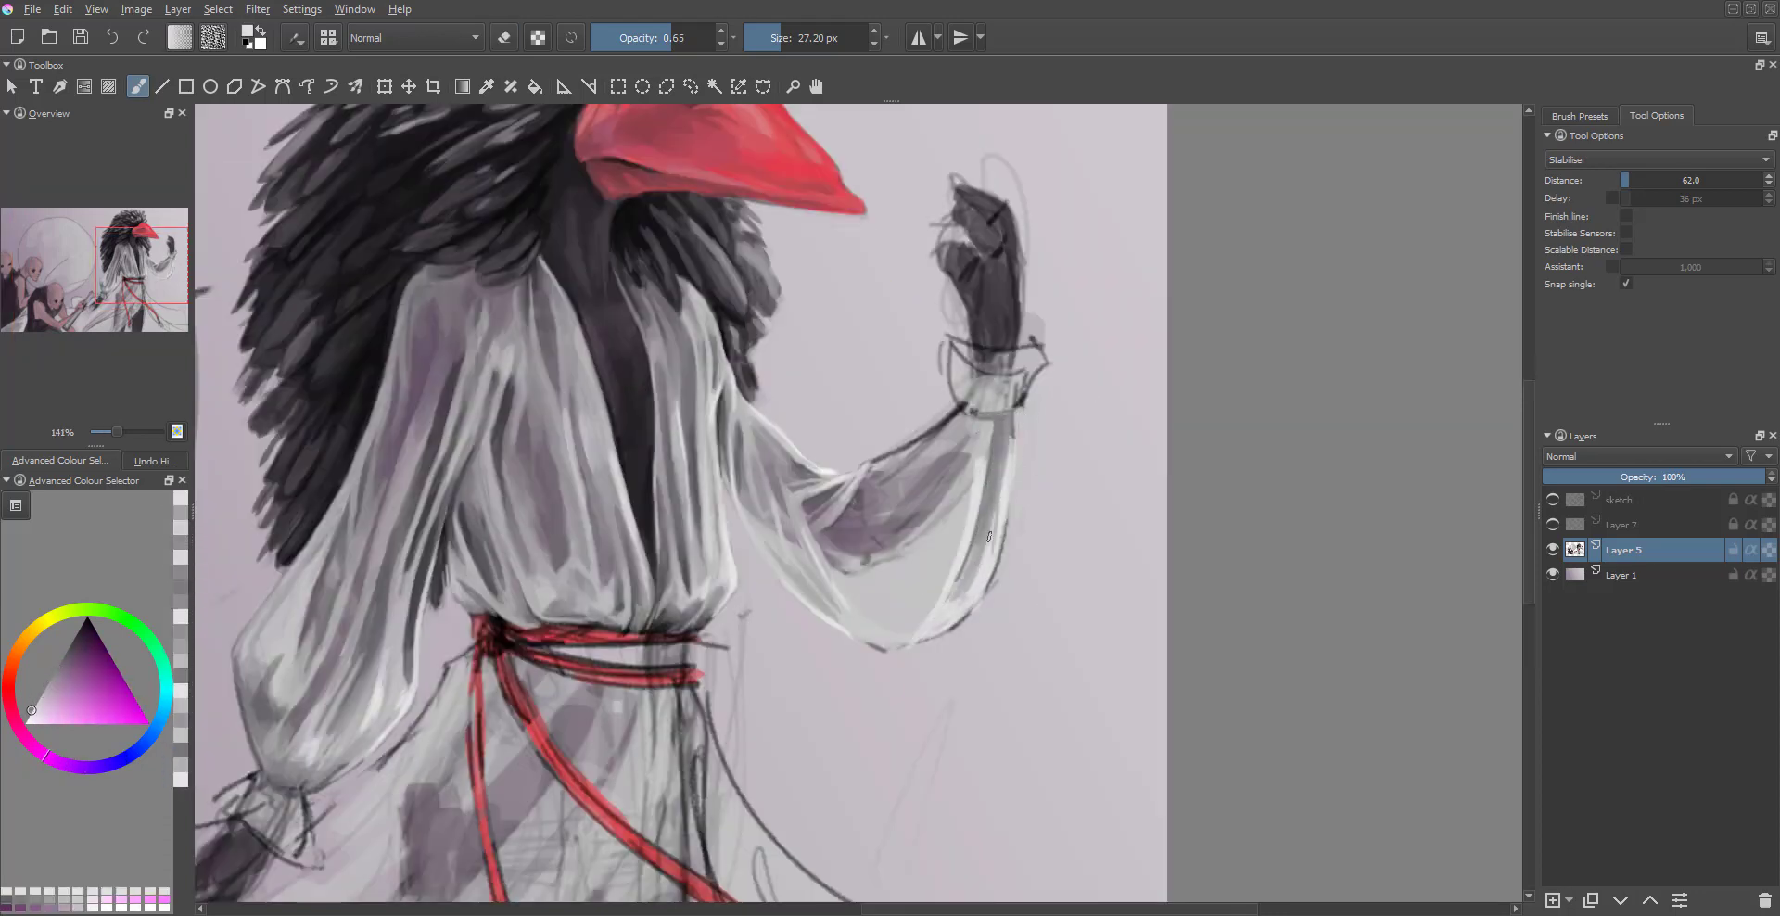
left_click_drag(995, 515, 1100, 593)
left_click_drag(1169, 520, 1144, 584)
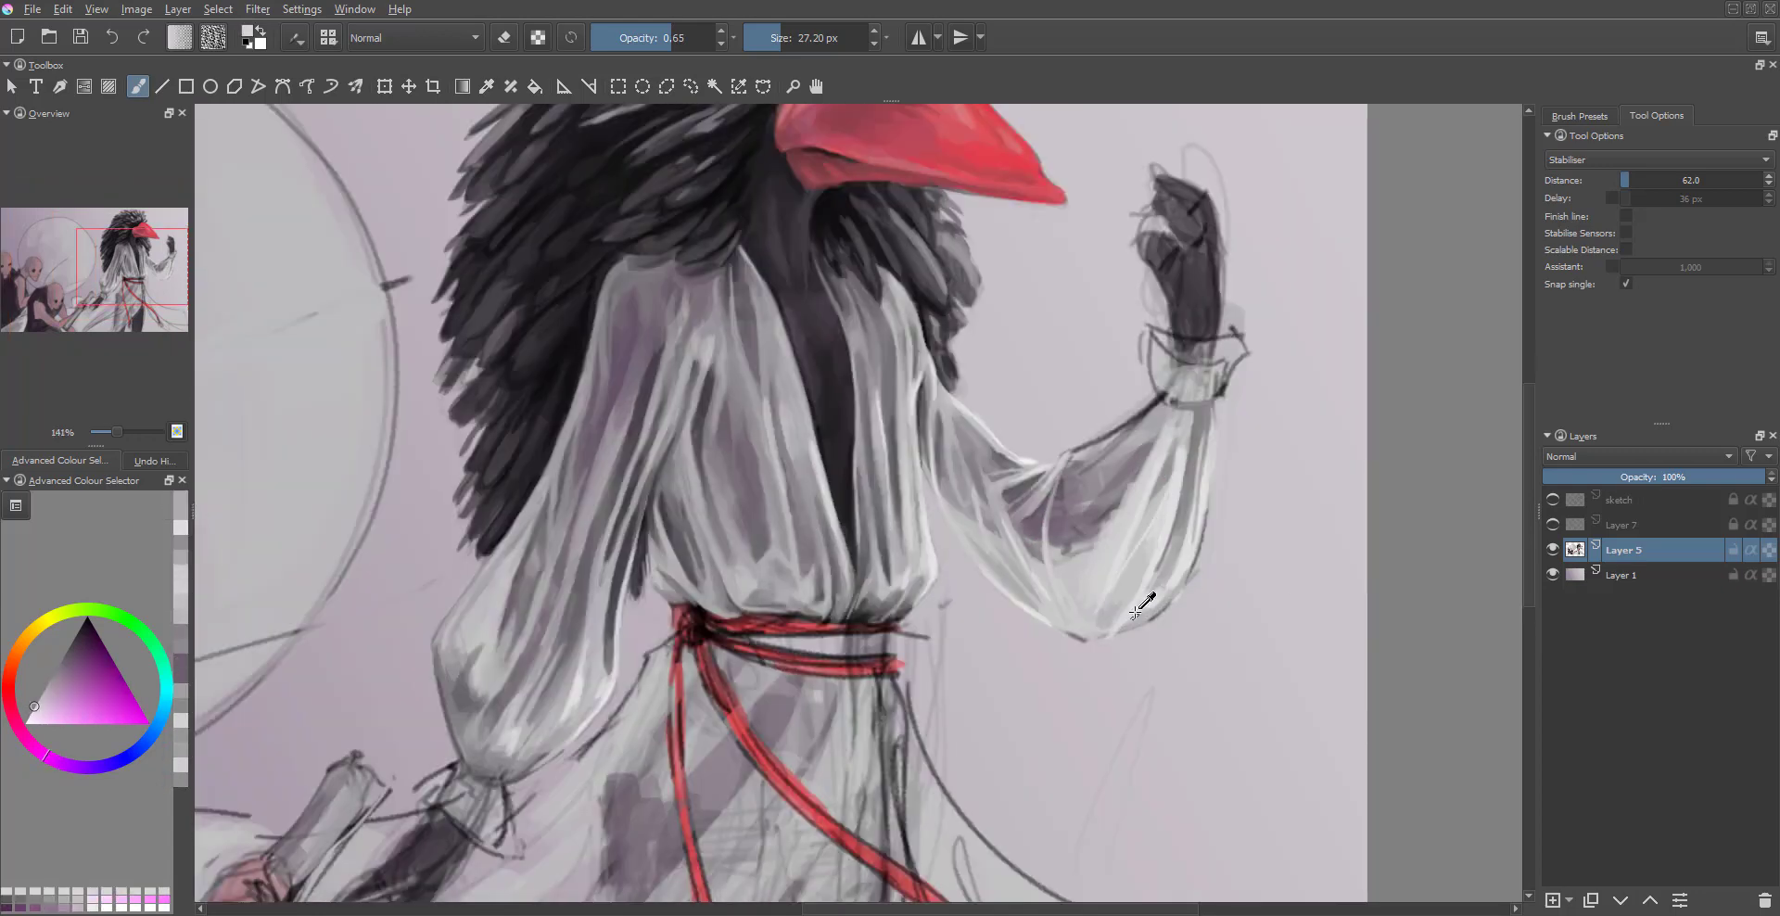
- Erase the sketch outline around the raised sleeve and blend sampled grey folds over its purple forearm shadow
key("e")
scroll(1252, 585, "down", 5)
scroll(1193, 580, "up", 5)
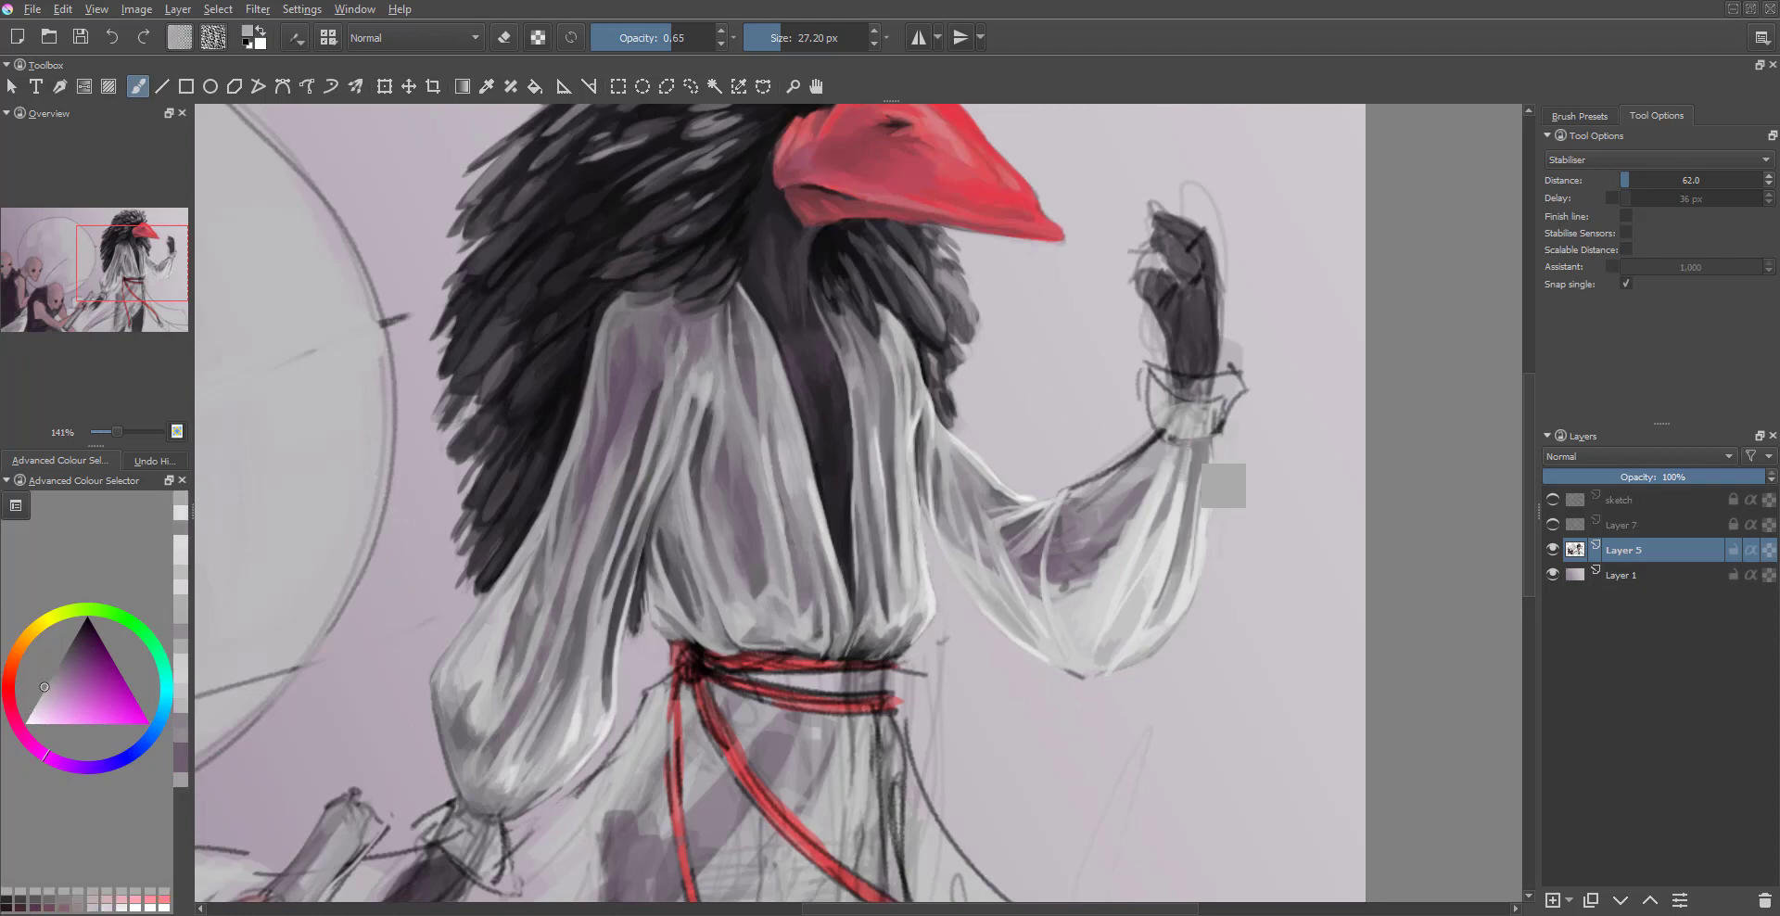
left_click(1110, 597, "ctrl")
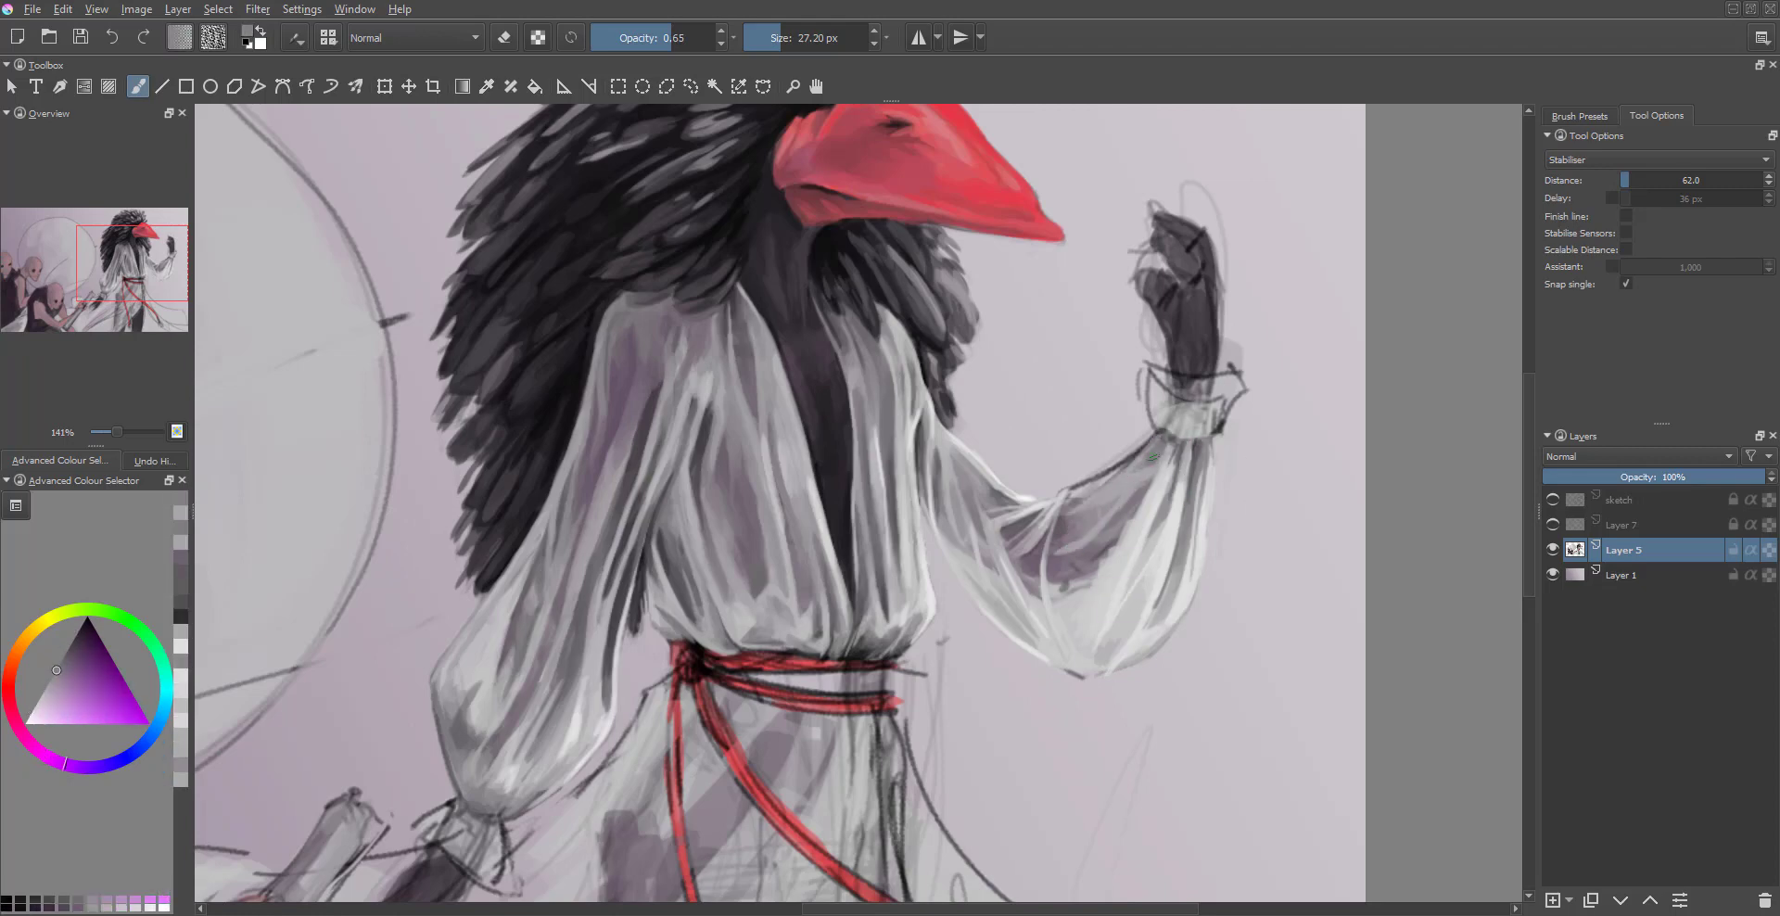
left_click(1091, 572, "ctrl")
left_click(1075, 583, "ctrl")
key("e")
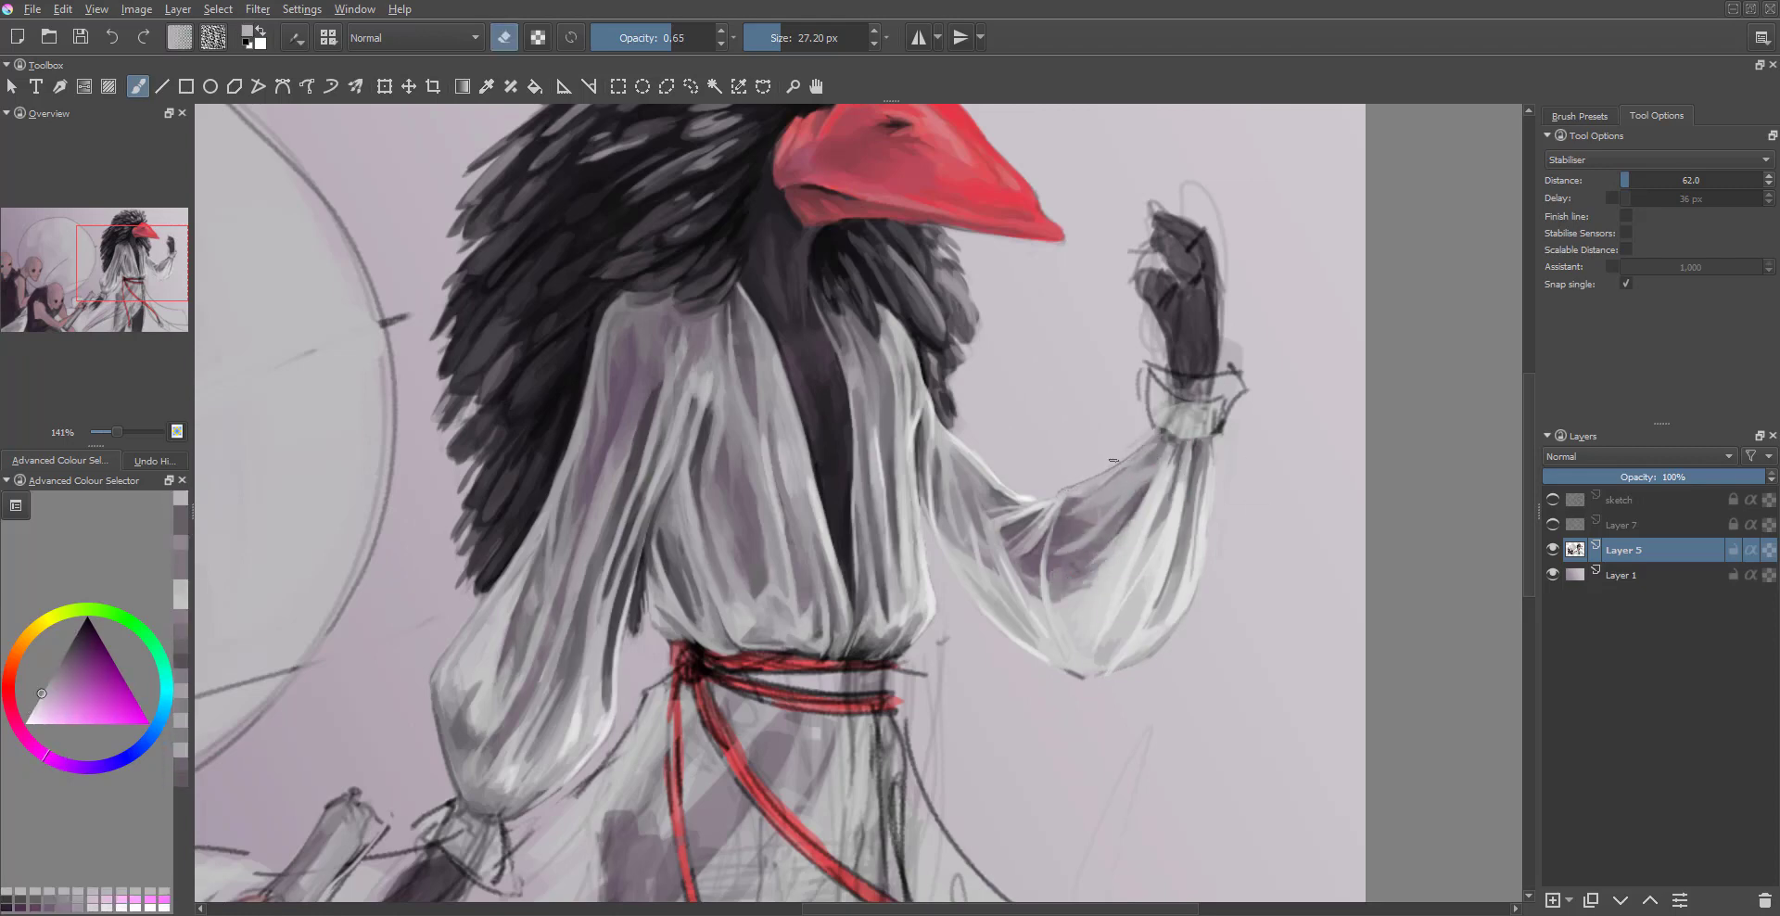
- Refine the folds at the raised sleeve's lowest point with sampled mid and light greys and lighten the cuff band
scroll(1080, 512, "down", 2)
scroll(1081, 512, "up", 3)
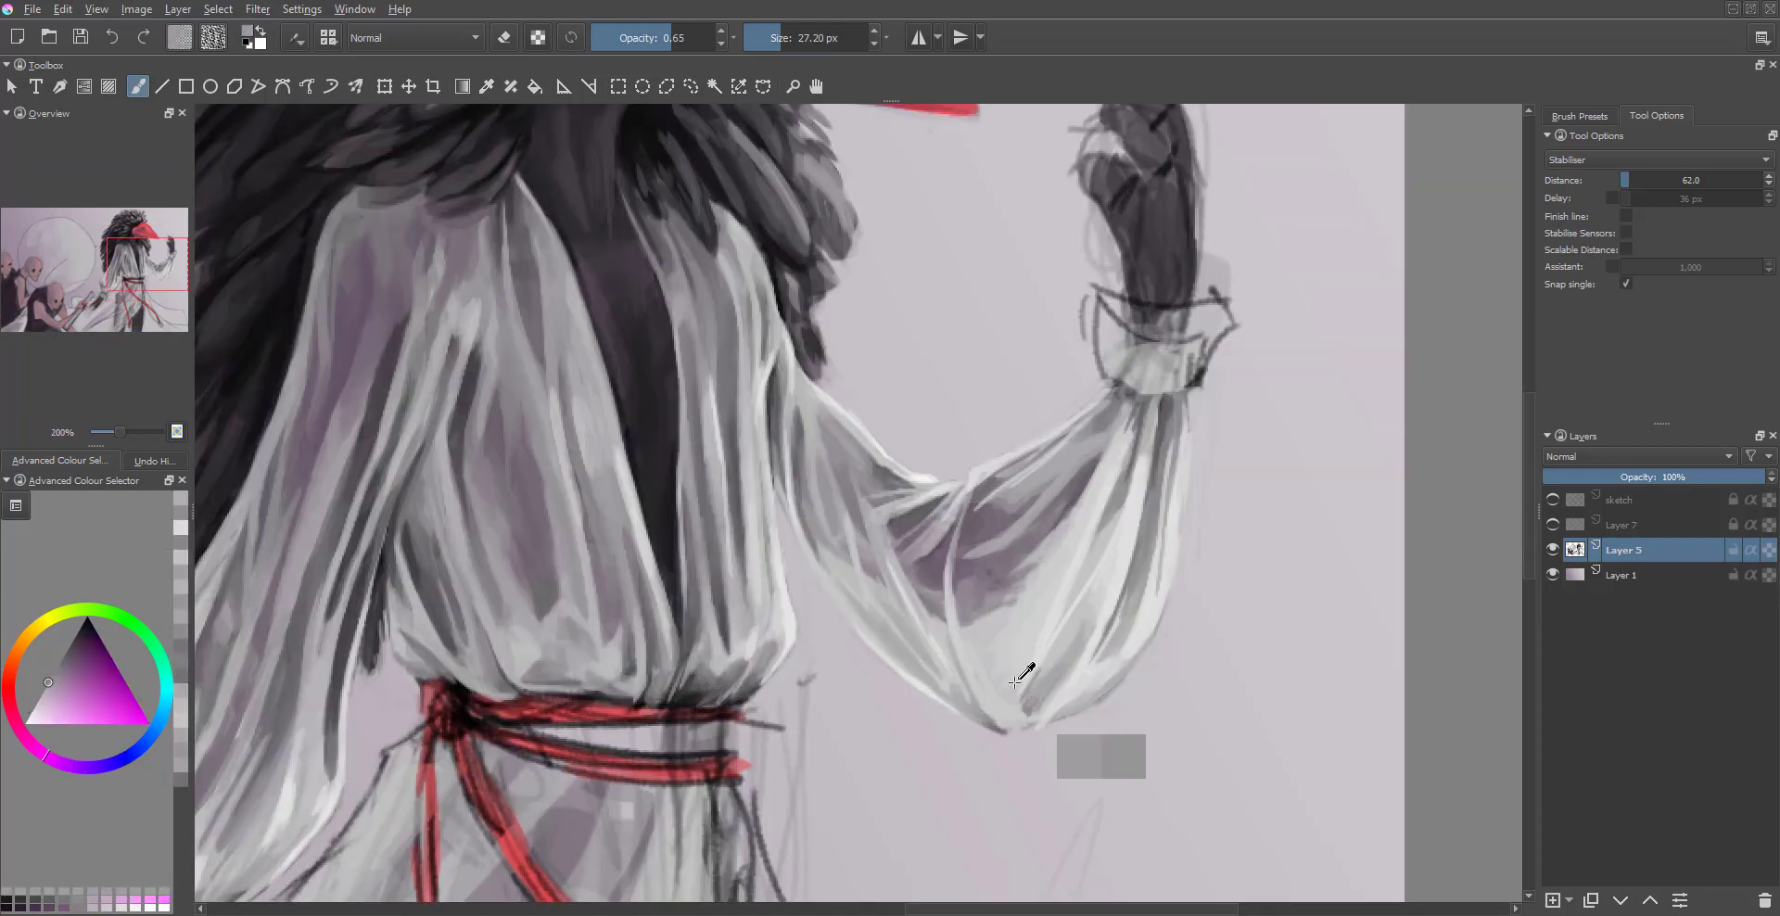
left_click(1034, 746, "ctrl")
left_click(999, 682, "ctrl")
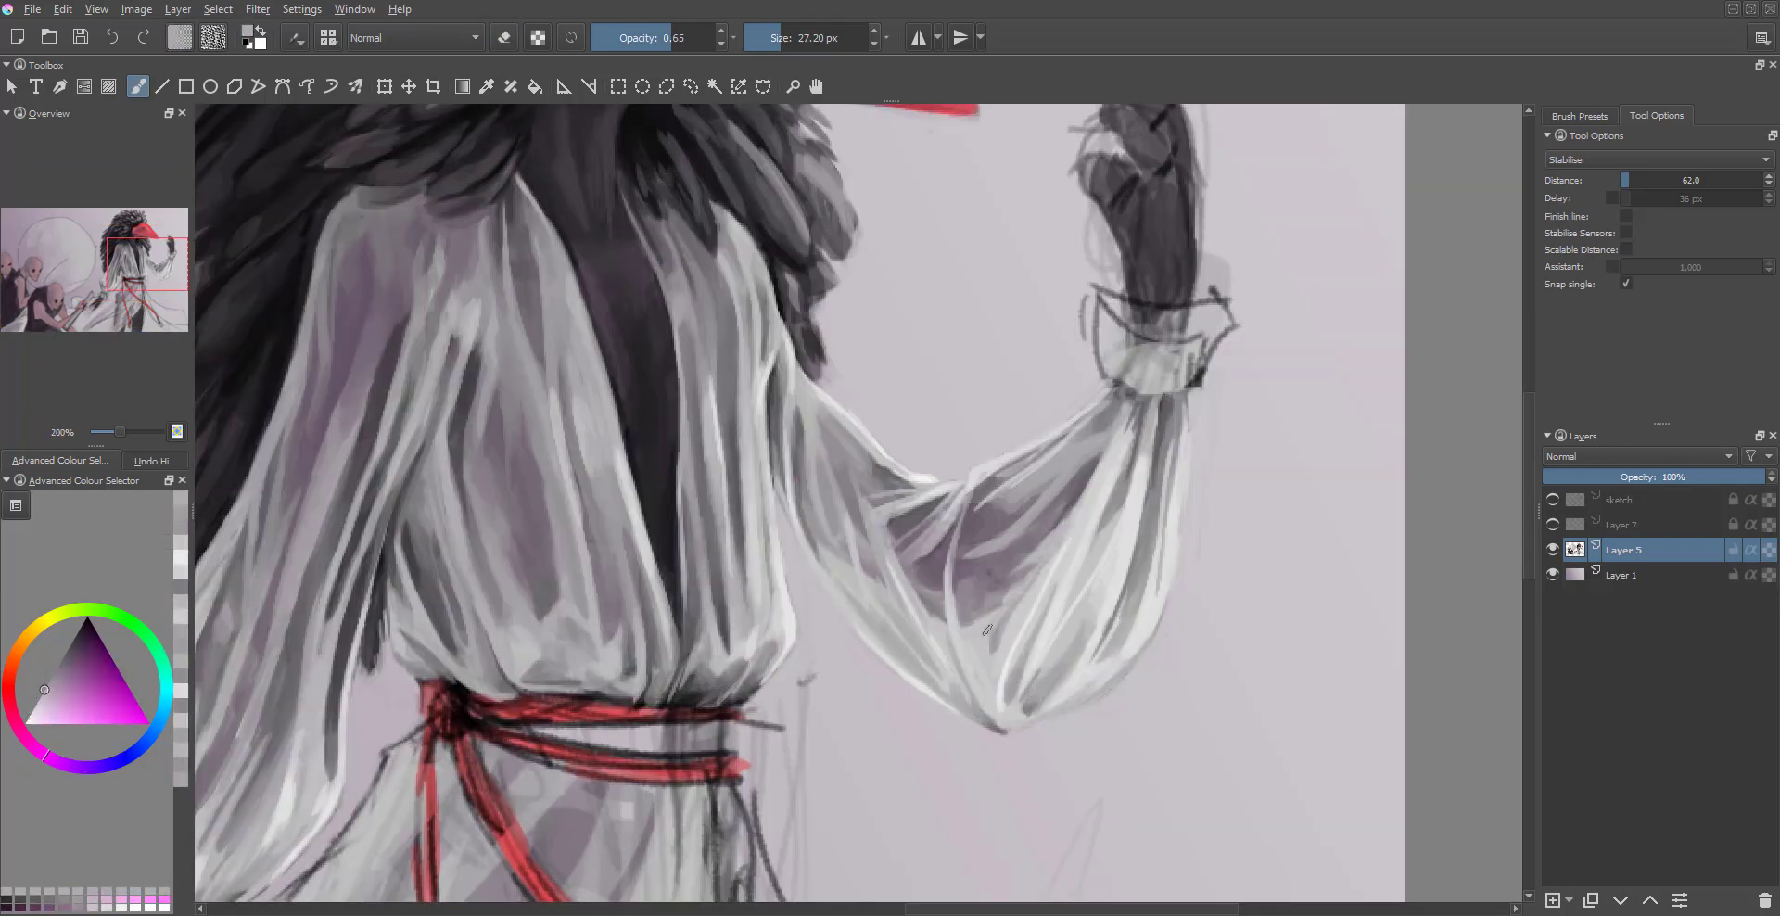
left_click(983, 589, "ctrl")
scroll(983, 589, "down", 3)
scroll(1103, 408, "up", 2)
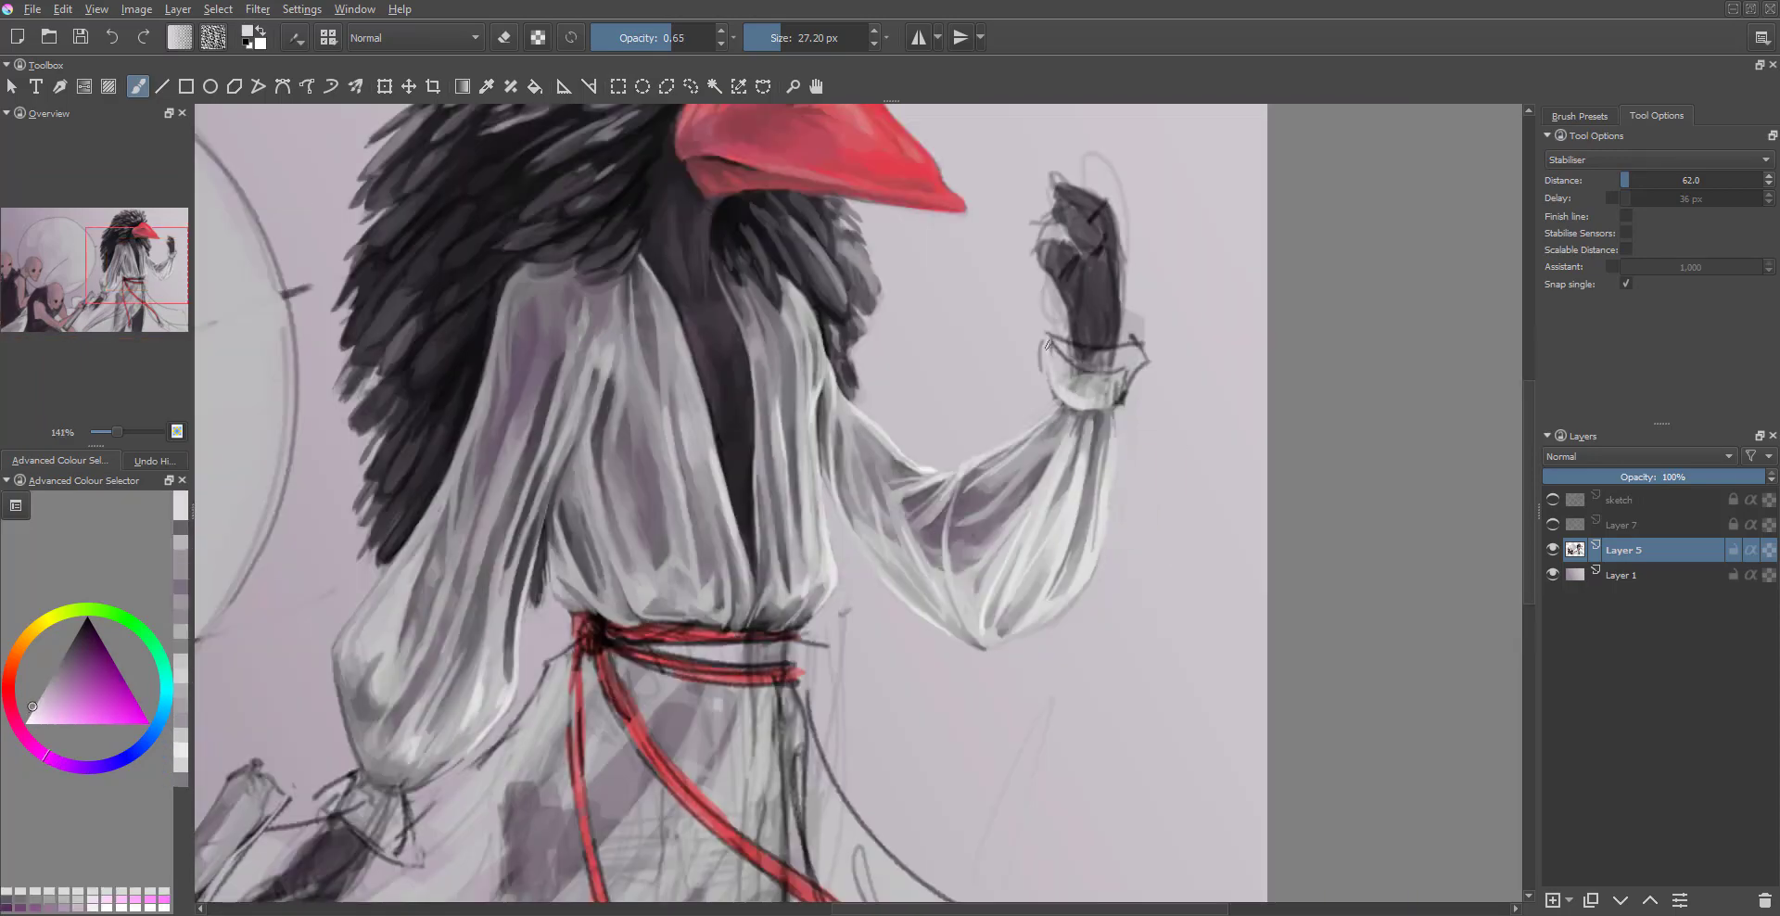
- Clean up the raised sleeve's cuff outline with the sampled background tone and refine the cuff and adjoining gathers with sampled greys at 0.65 opacity
left_click(1174, 324, "ctrl")
left_click_drag(1089, 362, 1066, 402)
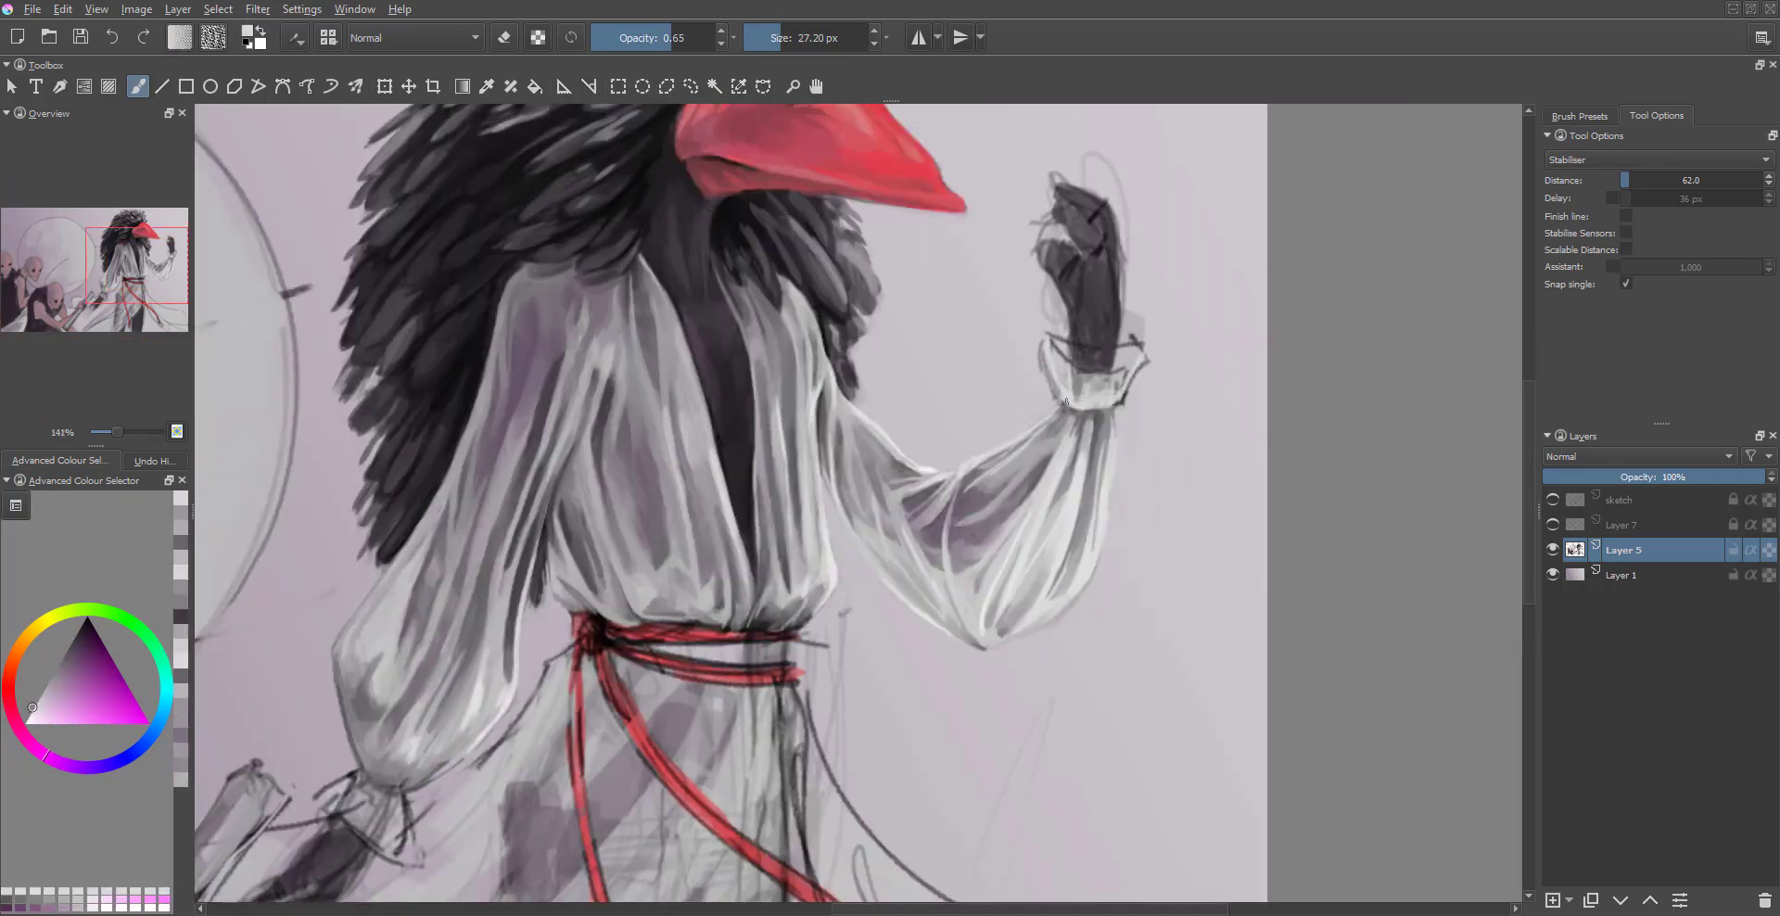
left_click(1066, 401, "ctrl")
scroll(1159, 455, "up", 1)
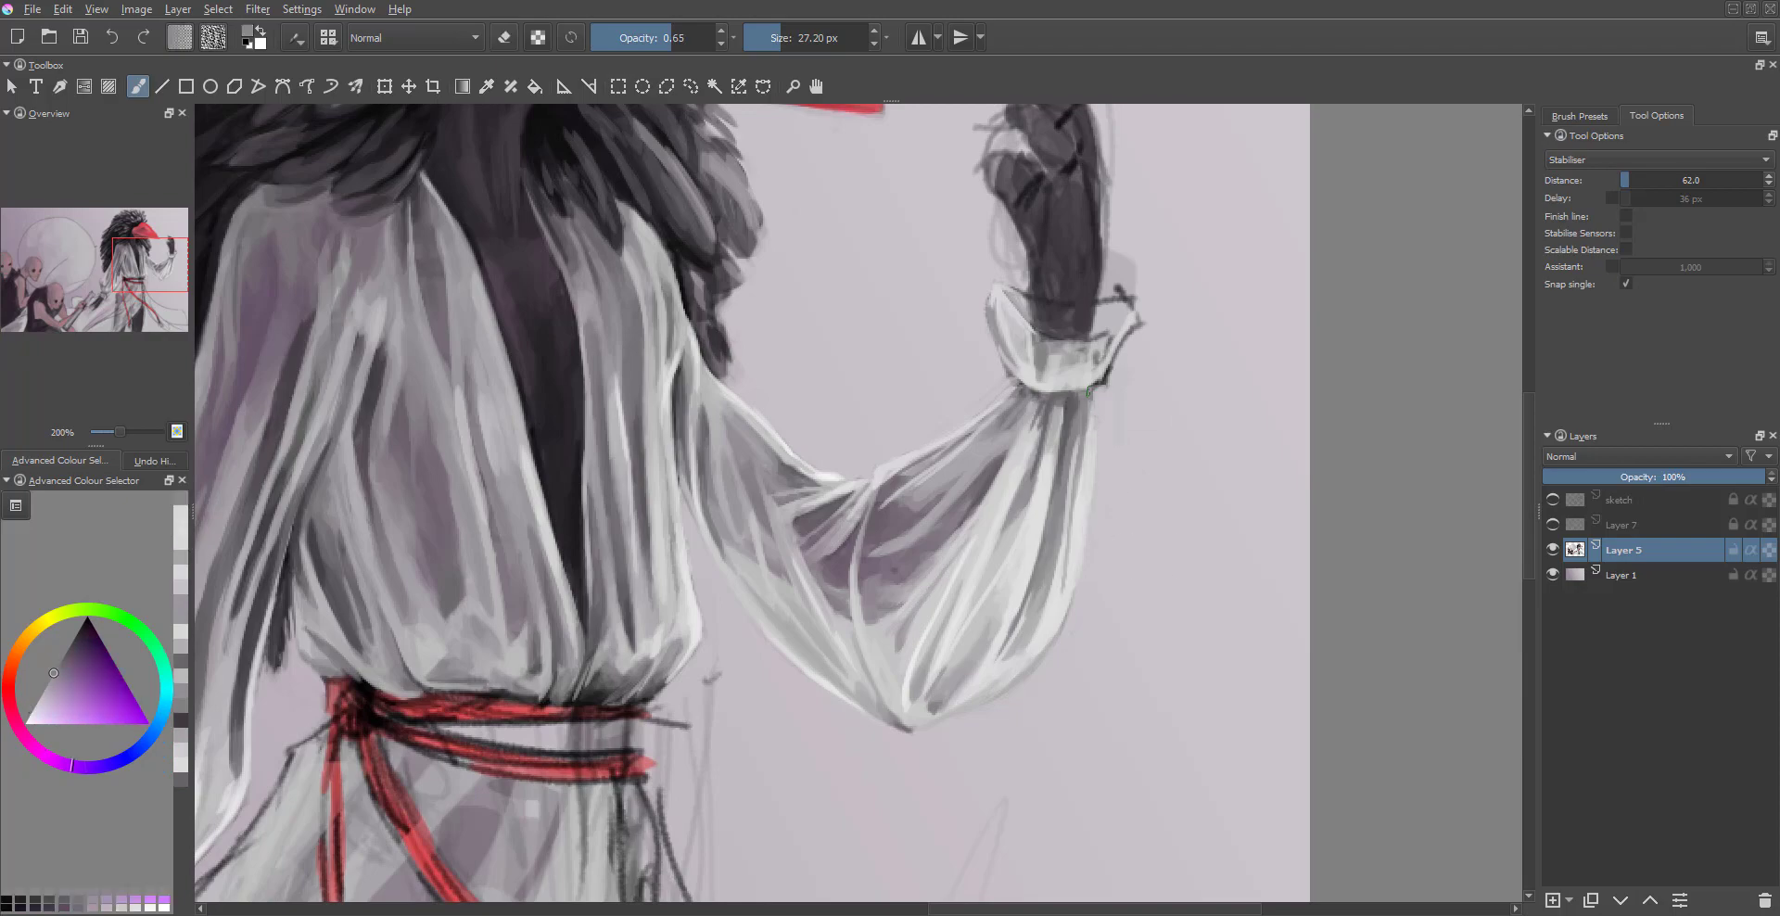
left_click(1089, 393, "ctrl")
scroll(1090, 393, "down", 3)
scroll(946, 603, "up", 4)
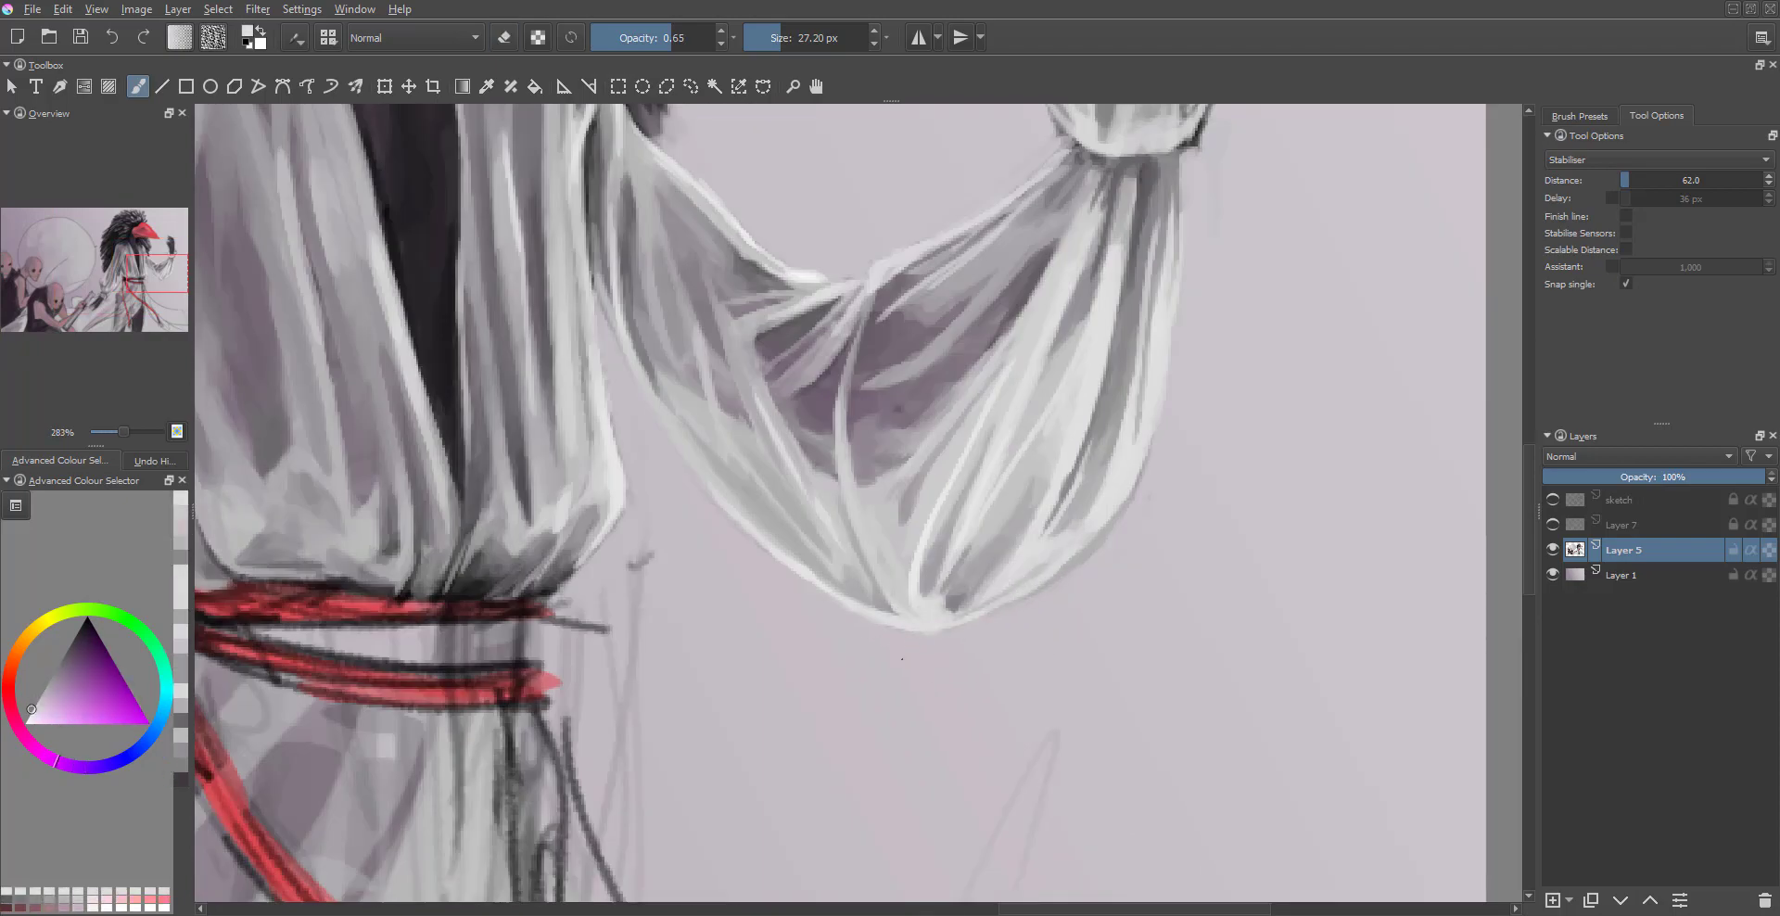
- Paint the raised sleeve's cuff with white rims and sampled grey folds where it meets the wrist
scroll(902, 660, "down", 3)
scroll(1020, 463, "up", 4)
left_click(1136, 573, "ctrl")
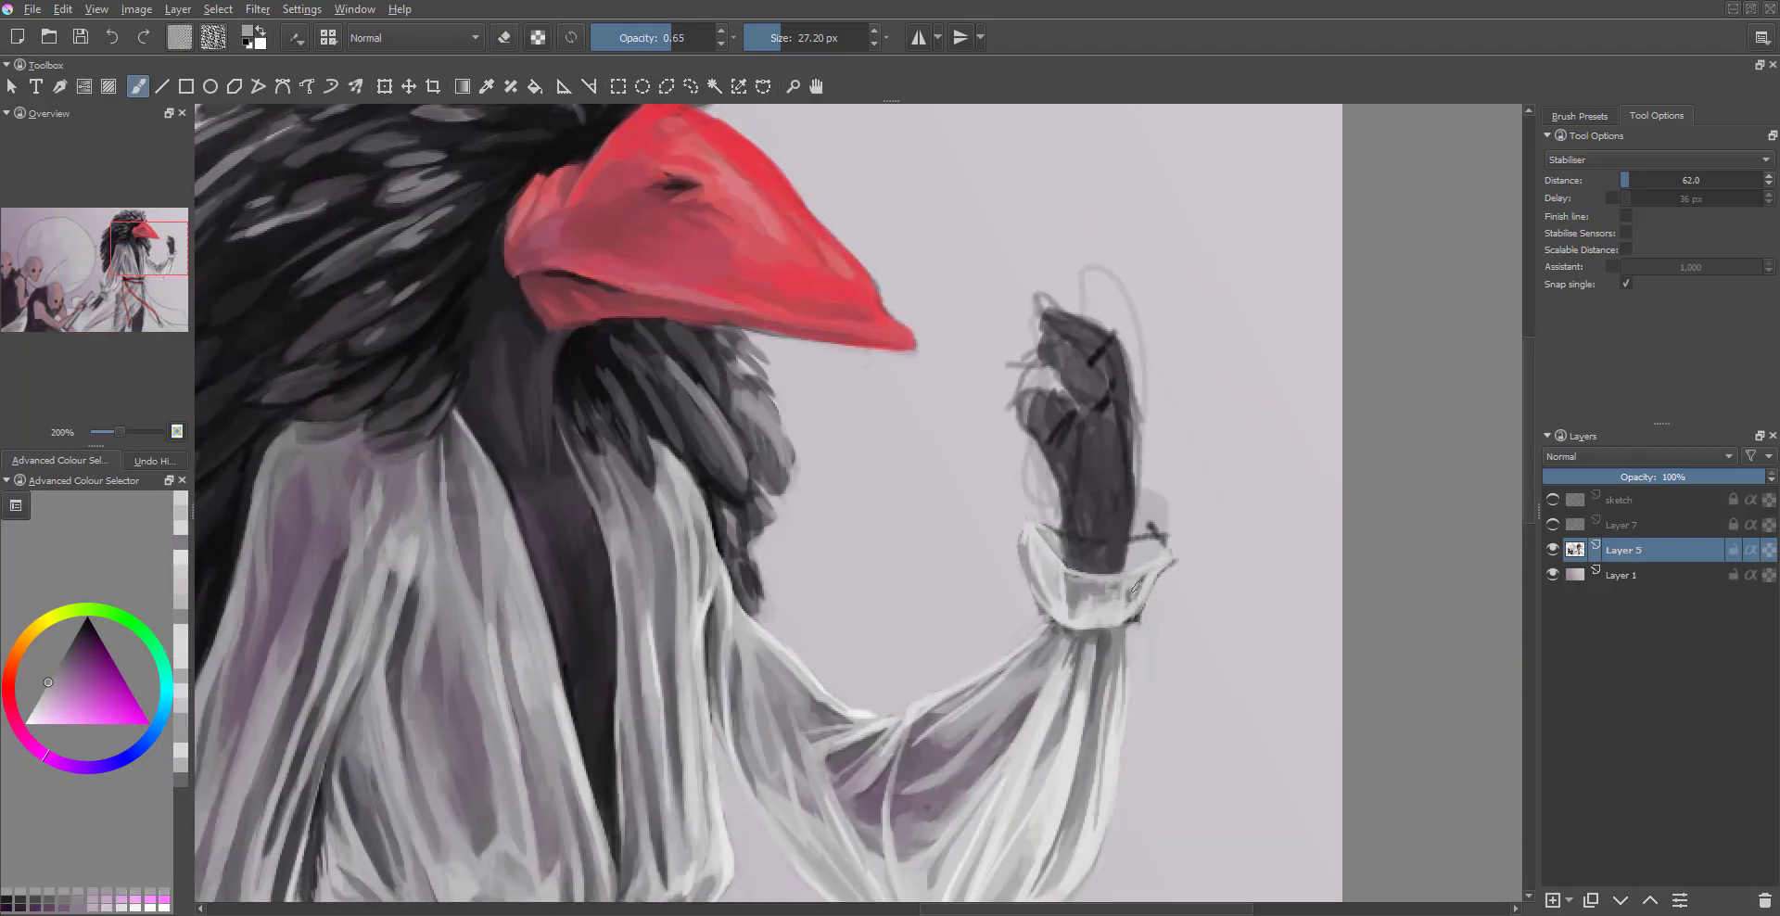
left_click(1122, 624, "ctrl")
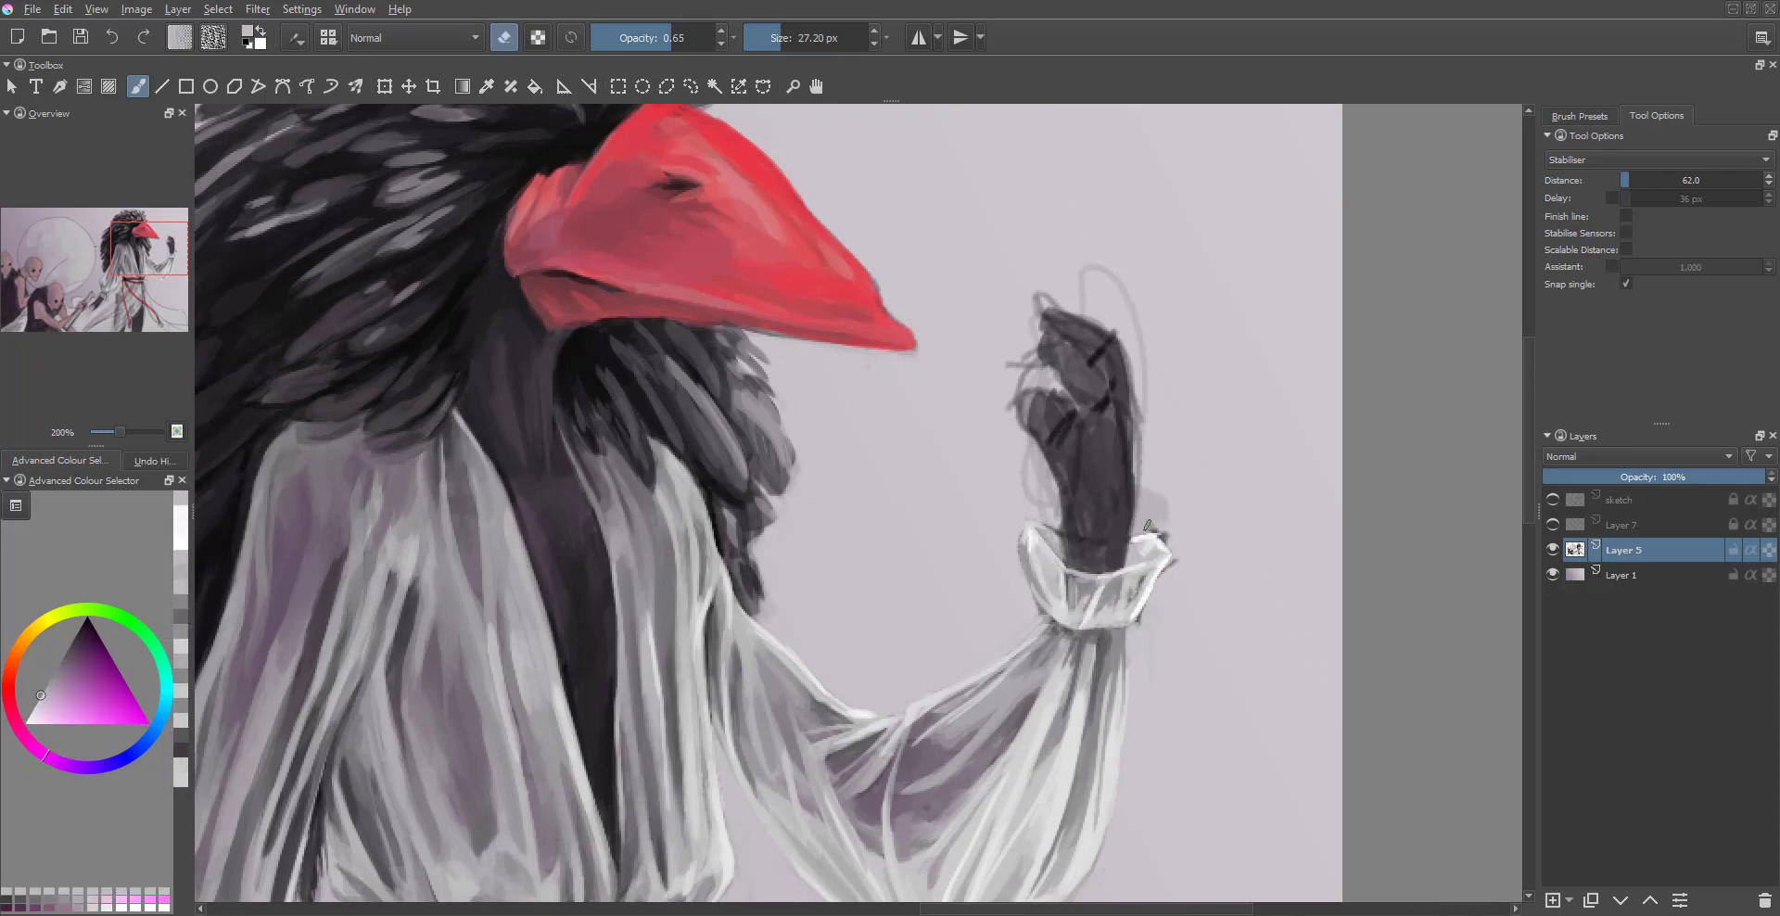
left_click(1126, 621, "ctrl")
- Erase the sketch marks around the cuff and raised hand at 1.00 opacity and rework the hand's outline
key("e")
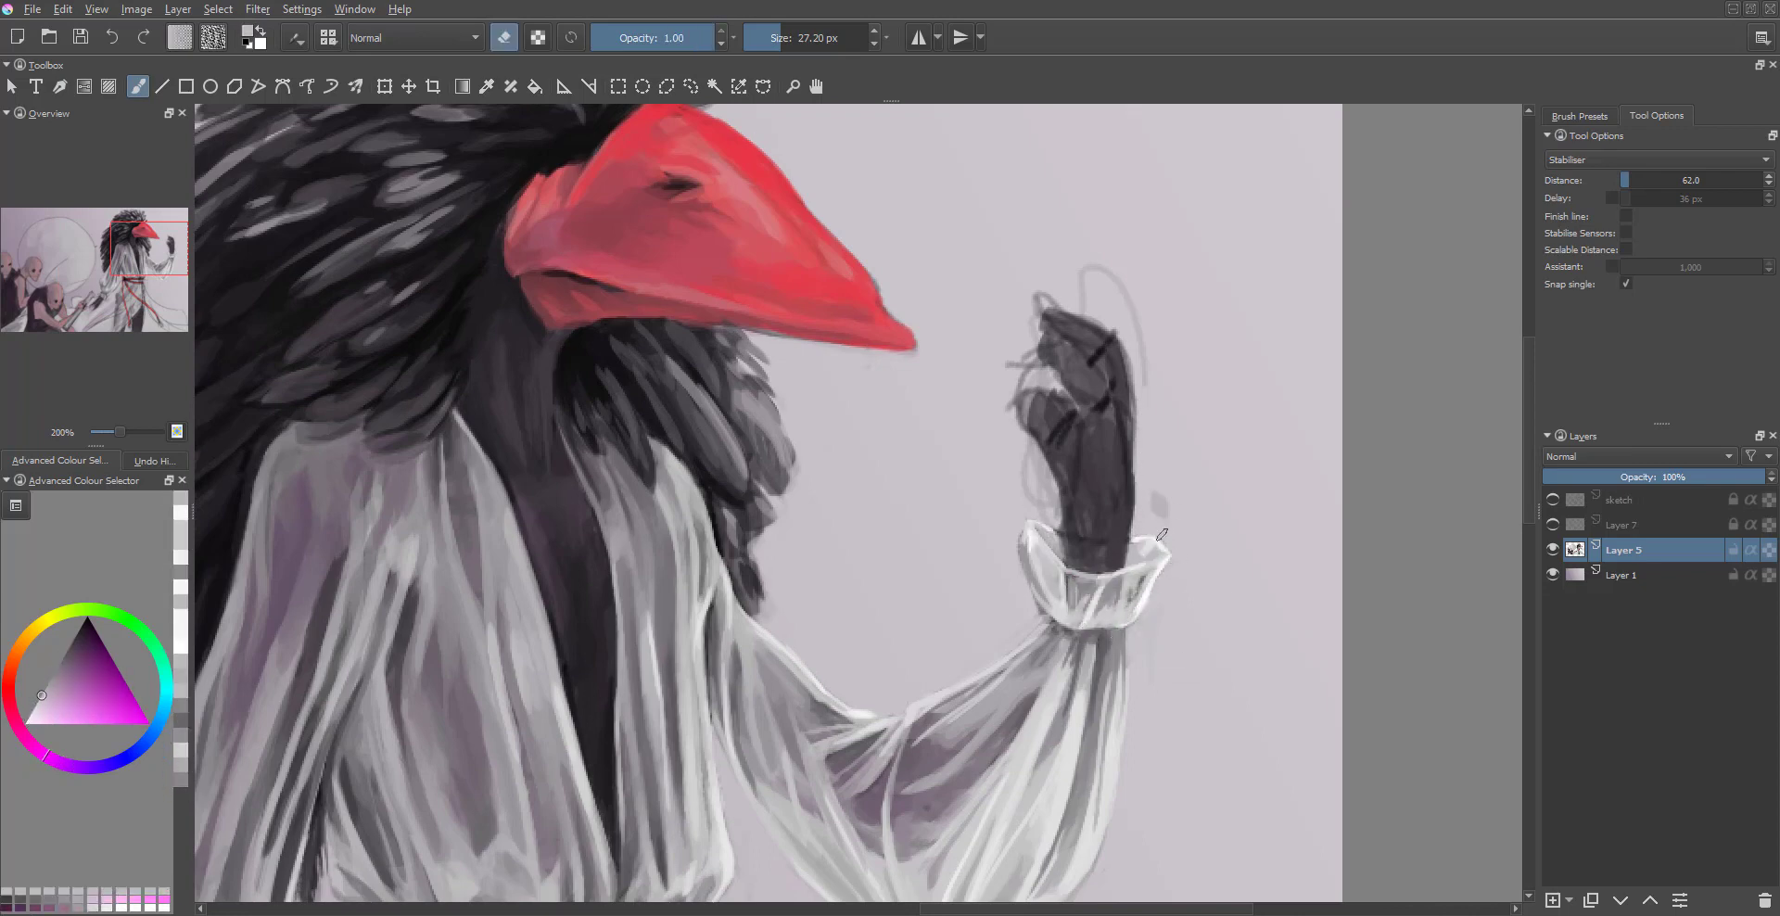
mouse_move(1035, 512)
left_mouse_down()
mouse_move(1025, 436)
mouse_move(1048, 371)
mouse_move(1010, 361)
left_mouse_up()
key("e")
left_click(1061, 506, "ctrl")
key("e")
key("e")
scroll(1020, 389, "down", 5)
scroll(1326, 465, "up", 5)
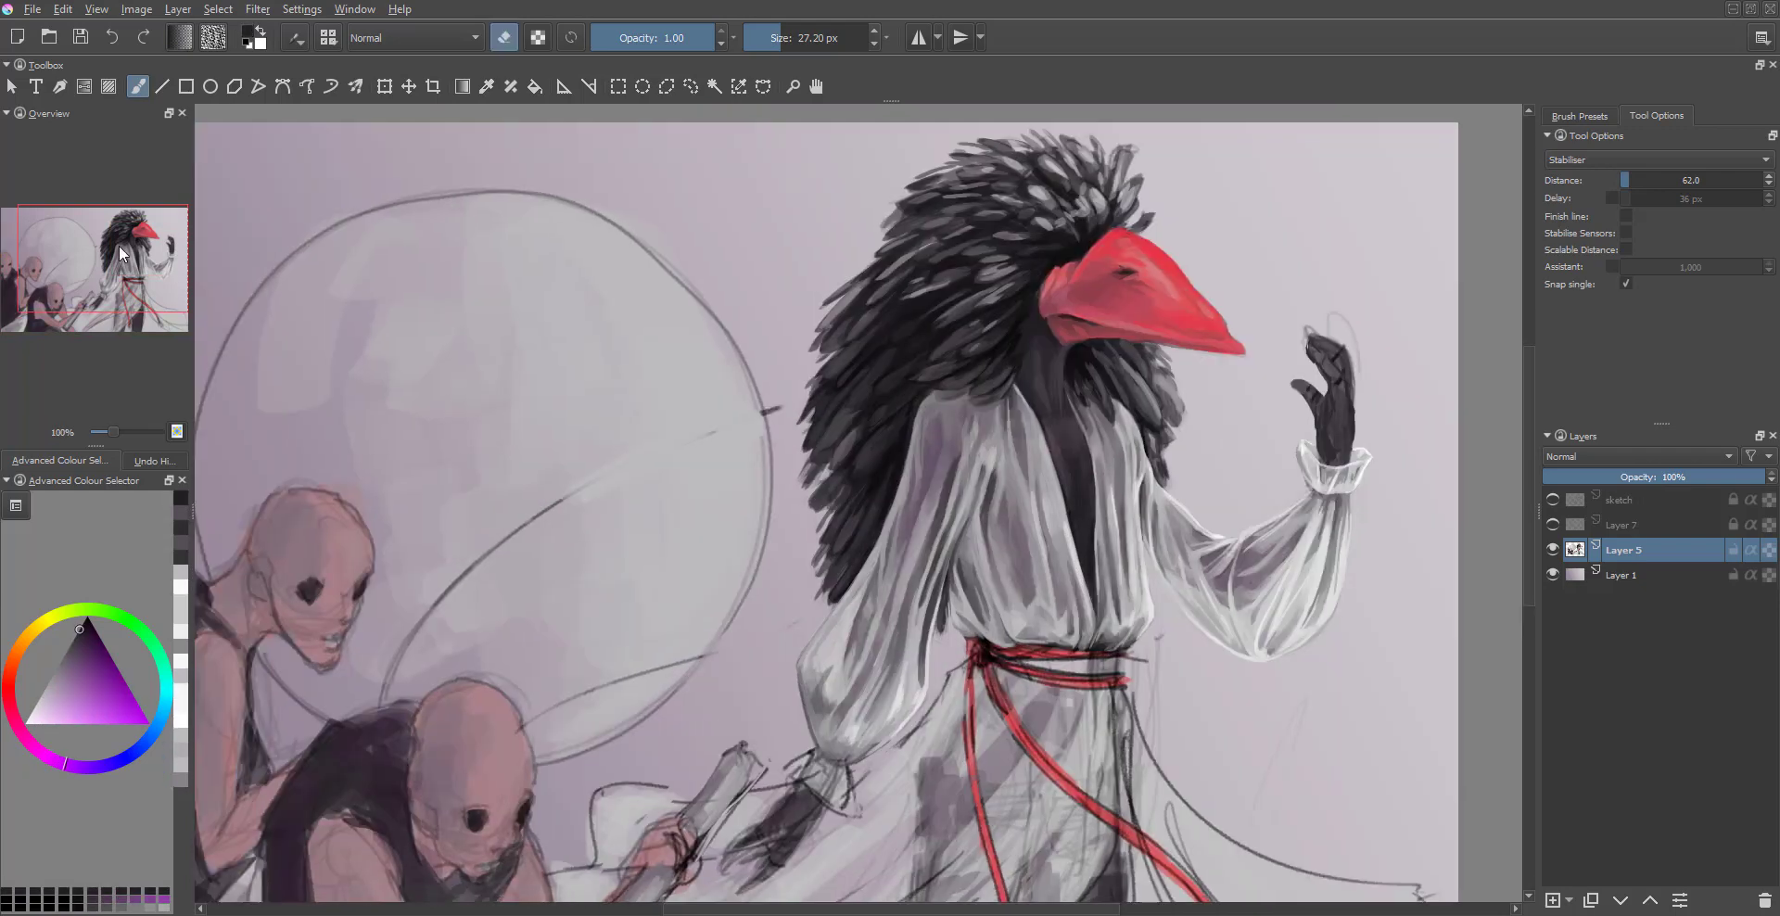
- Paint the raised hand in sampled near-black with a separated thumb, bent fingers and a pointed upright finger
left_click(1326, 465, "ctrl")
left_click_drag(1312, 413, 1268, 337)
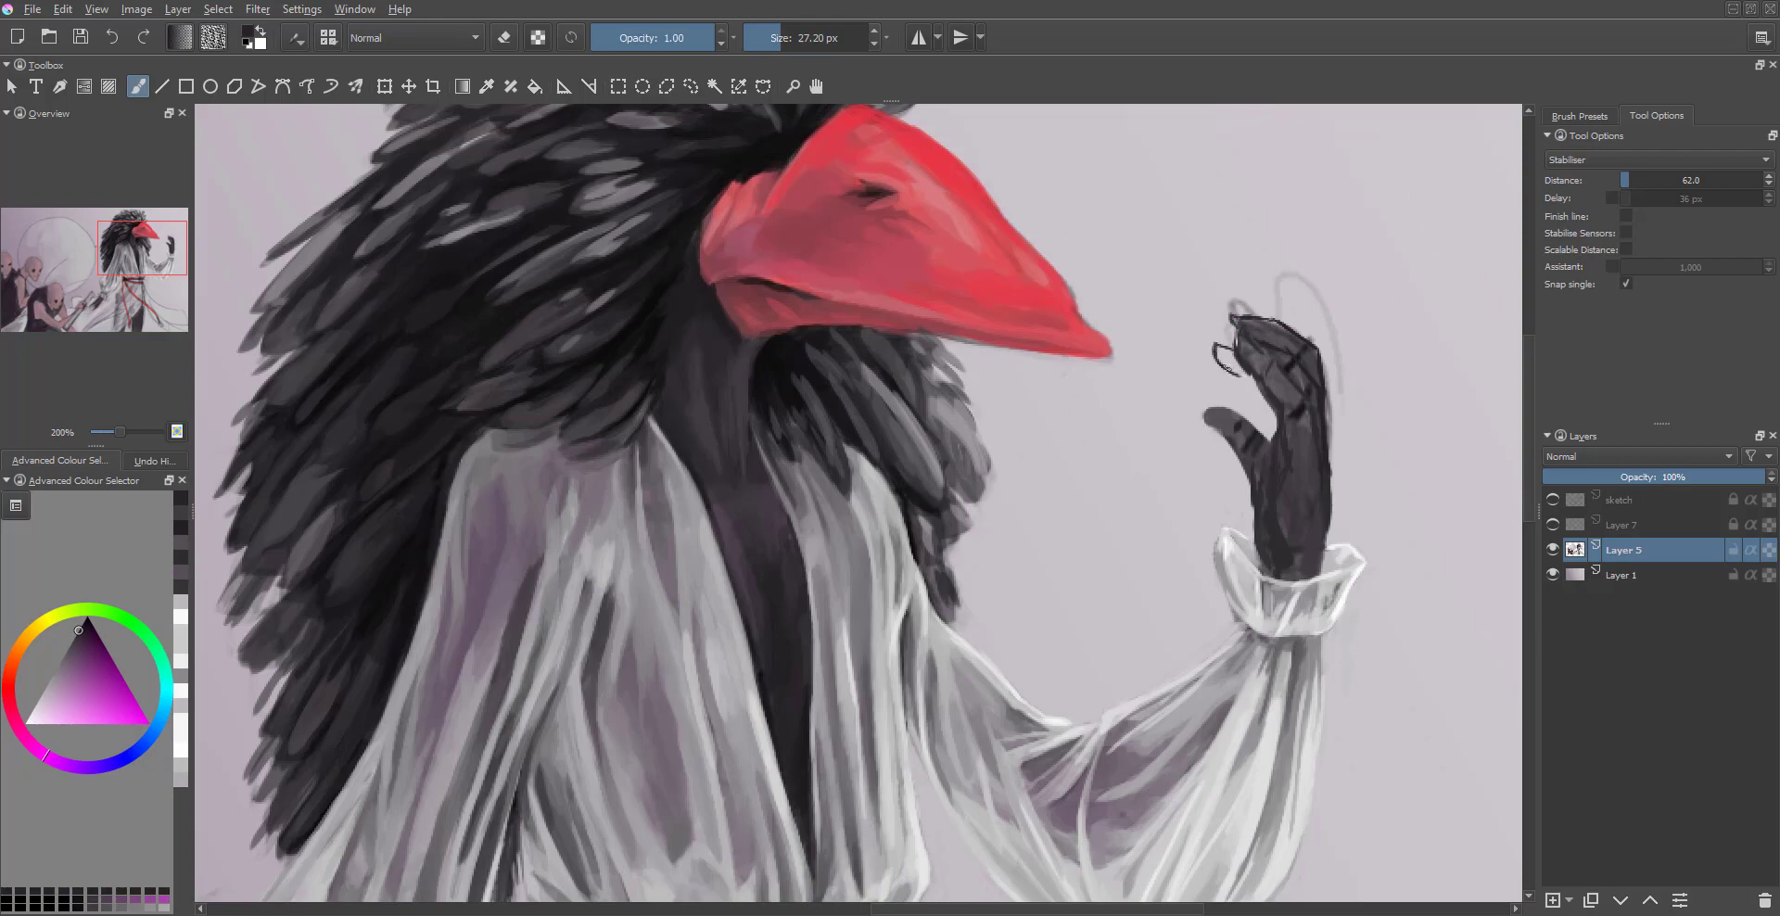
scroll(1279, 371, "down", 5)
scroll(950, 427, "up", 6)
left_click(658, 37)
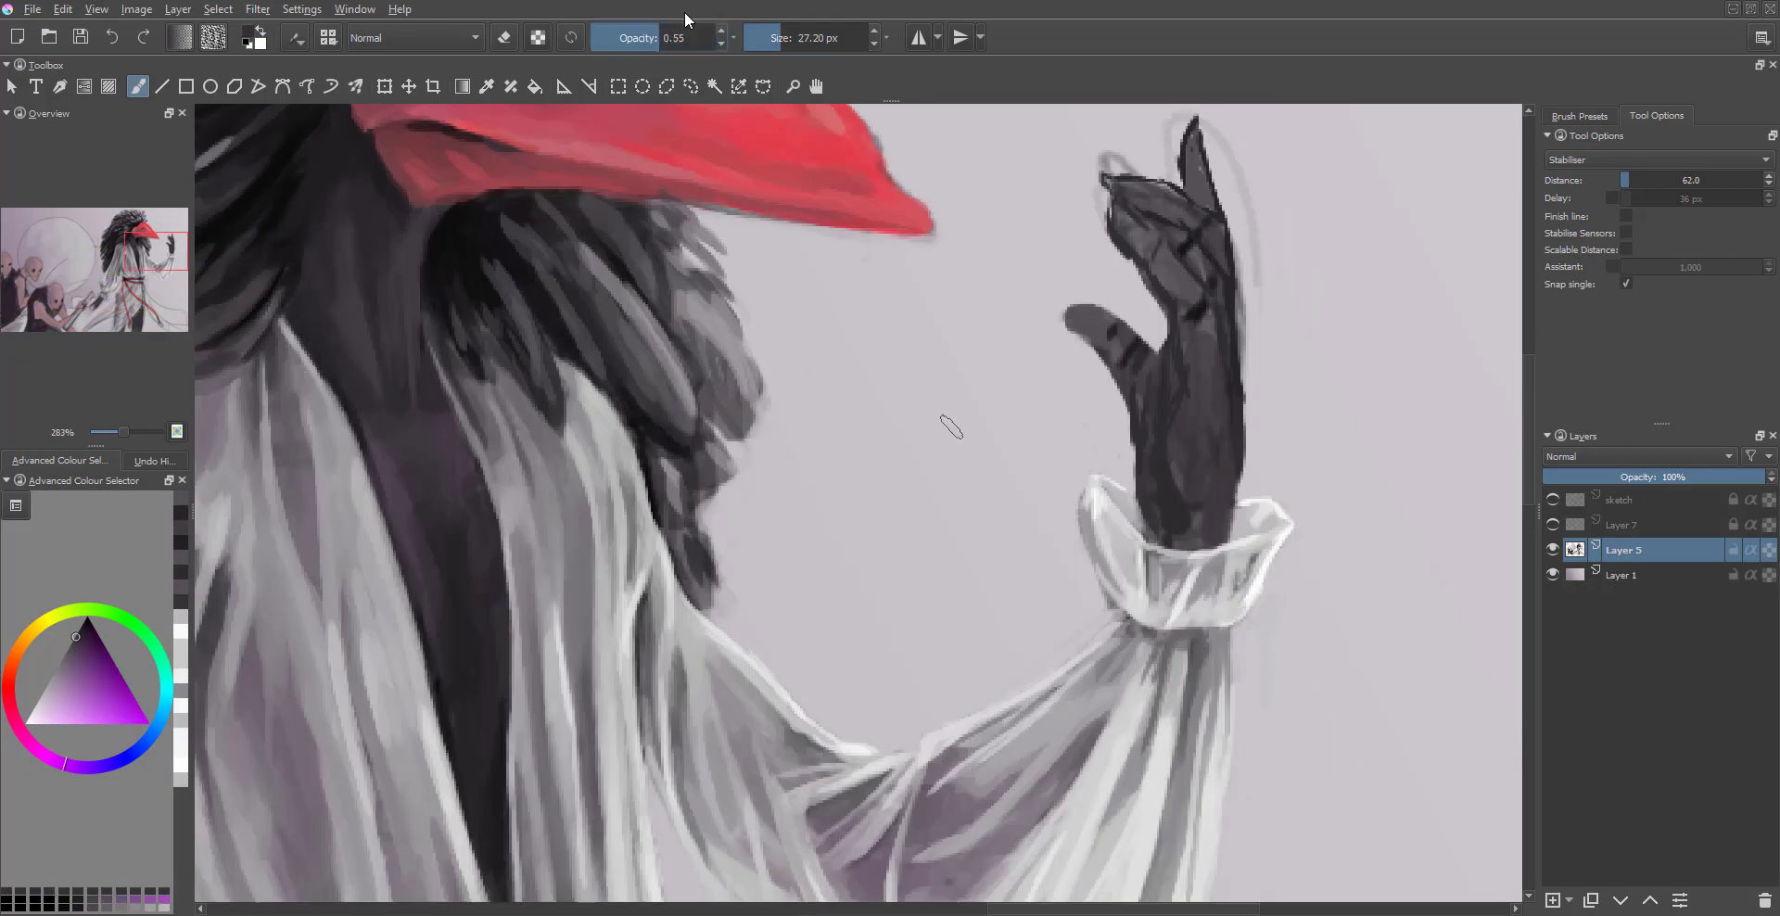
scroll(1202, 459, "down", 5)
scroll(1250, 411, "up", 6)
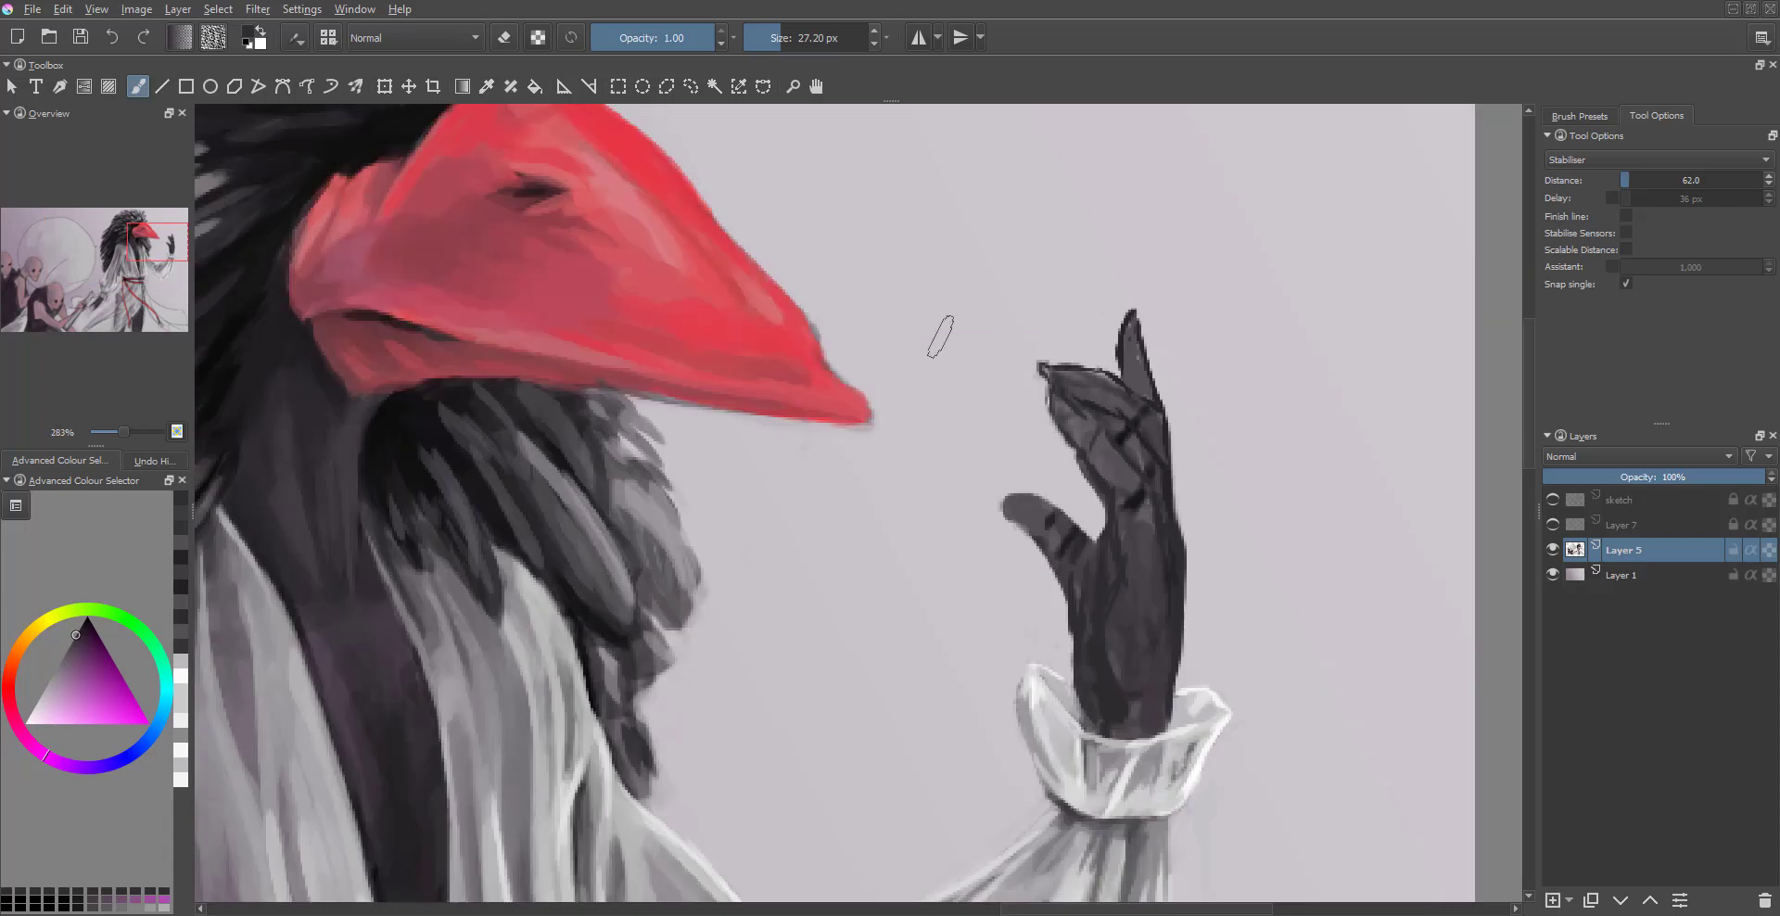
- Darken the thumb, palm and wrist of the raised hand with sampled dark greys at 0.64 opacity
left_click(664, 37)
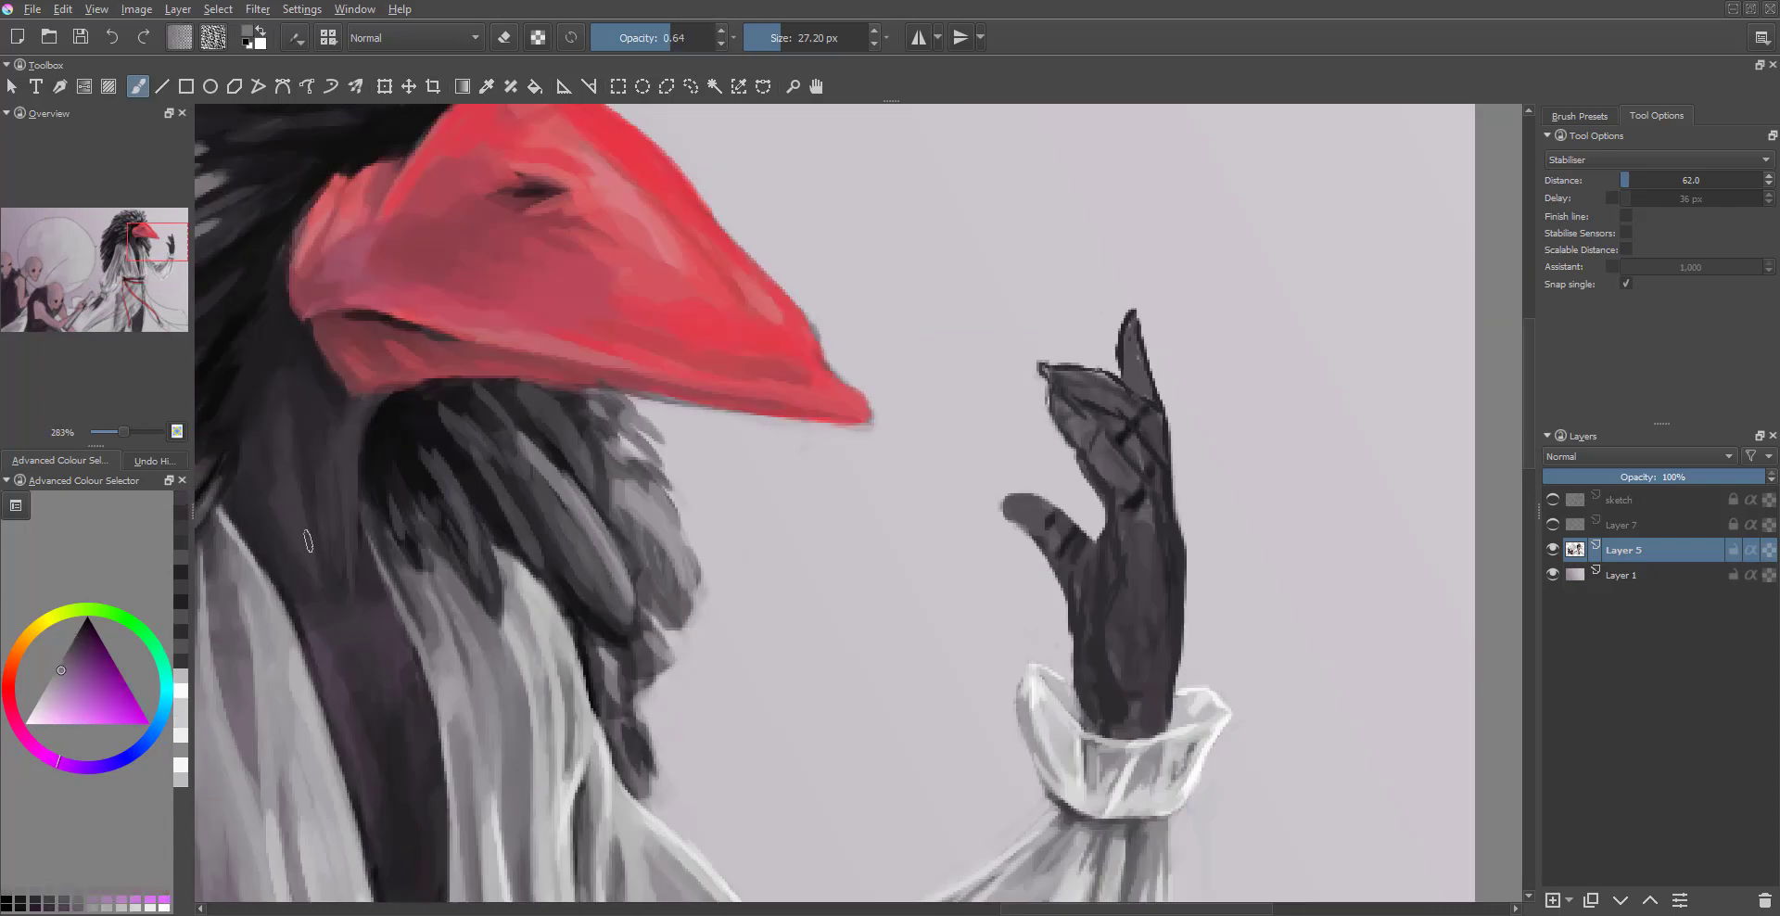
scroll(843, 627, "up", 2)
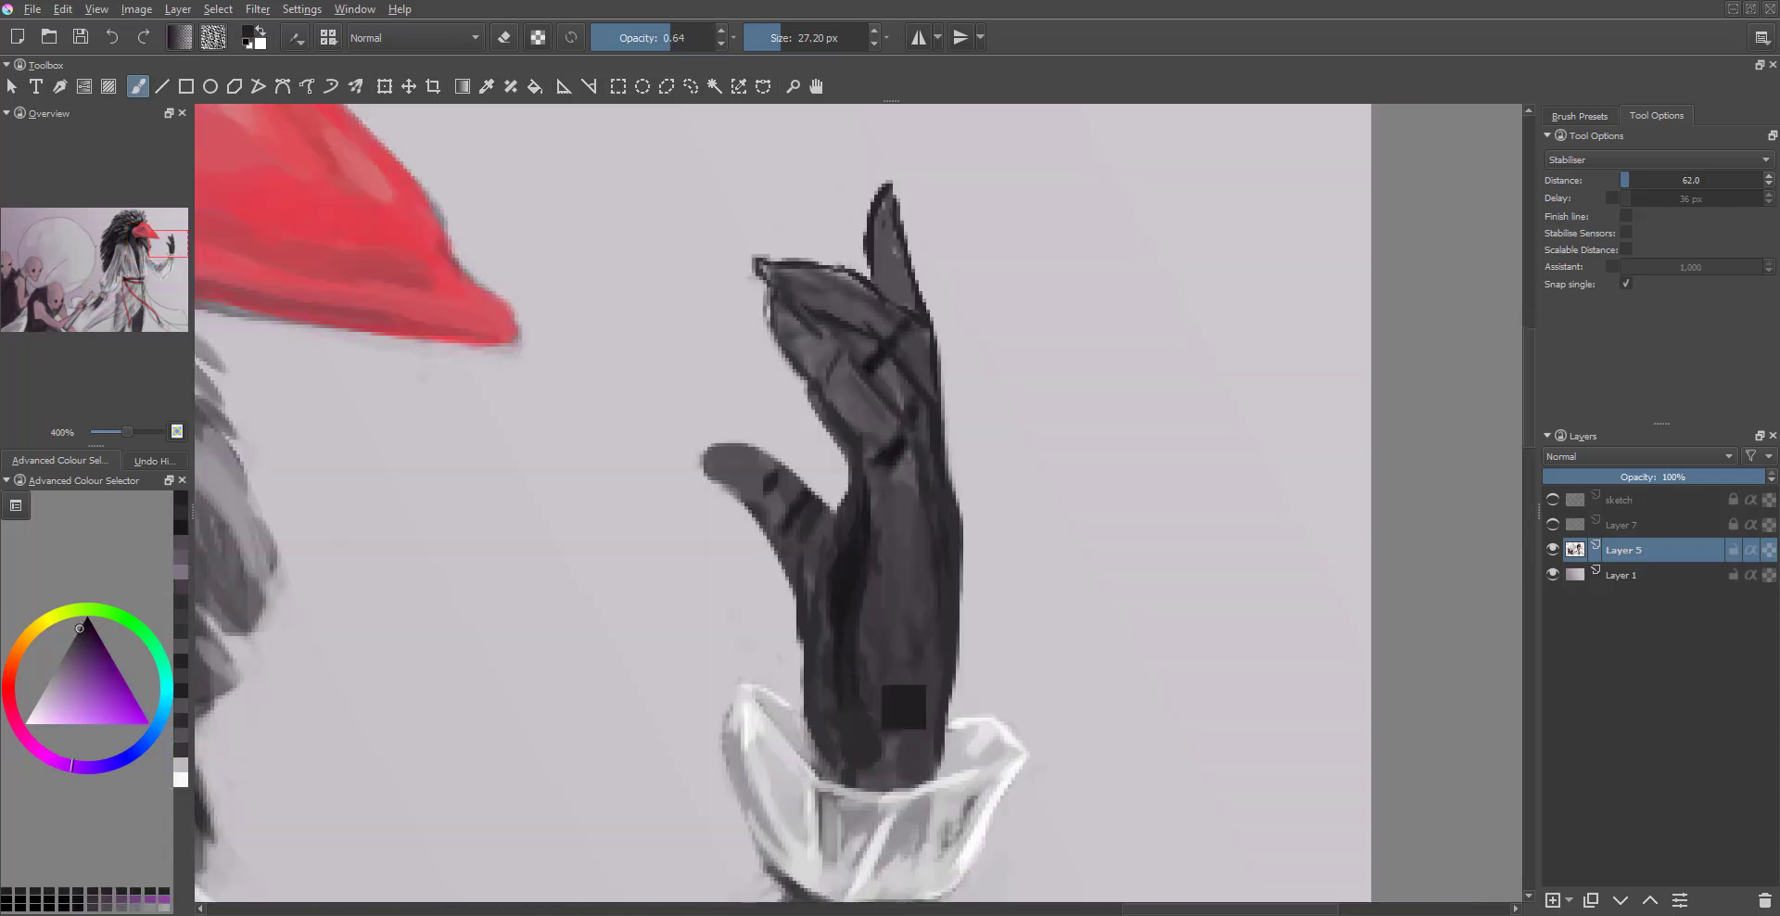
left_click(904, 706, "ctrl")
left_click_drag(778, 475, 719, 460)
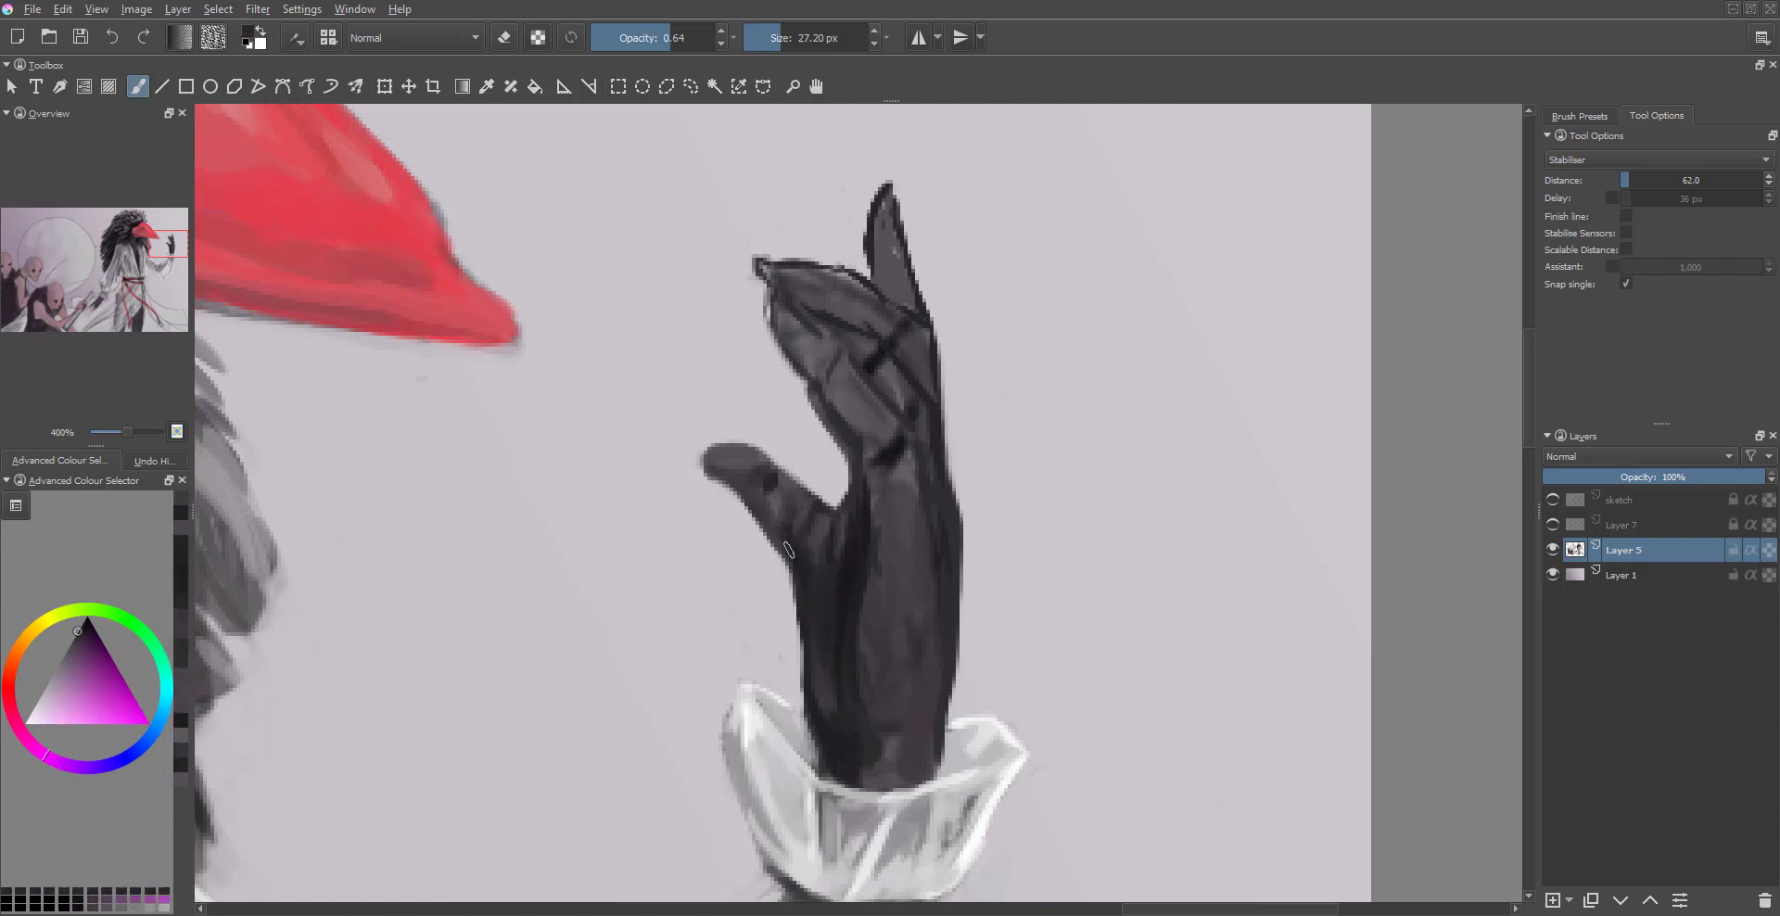
scroll(787, 549, "down", 2)
left_click(867, 676, "ctrl")
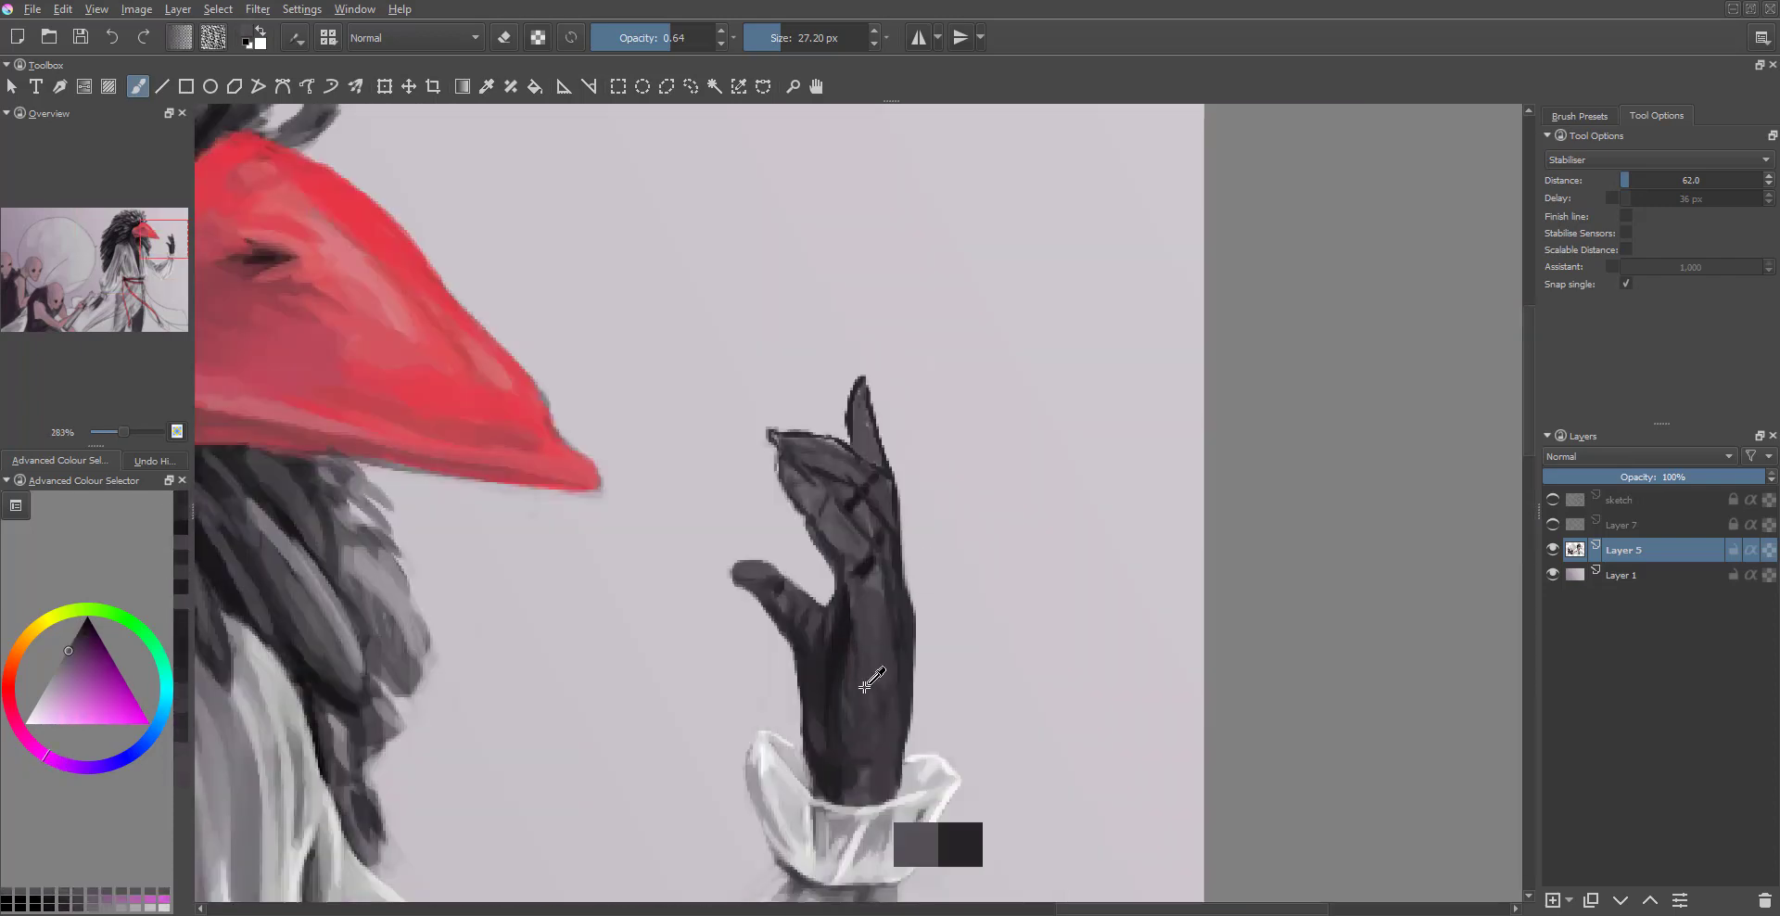
- Blend the raised hand's back and bent fingers with sampled dark and mid greys, covering the crossed sketch lines
left_click(852, 759, "ctrl")
left_click(854, 671, "ctrl")
left_click(871, 517, "ctrl")
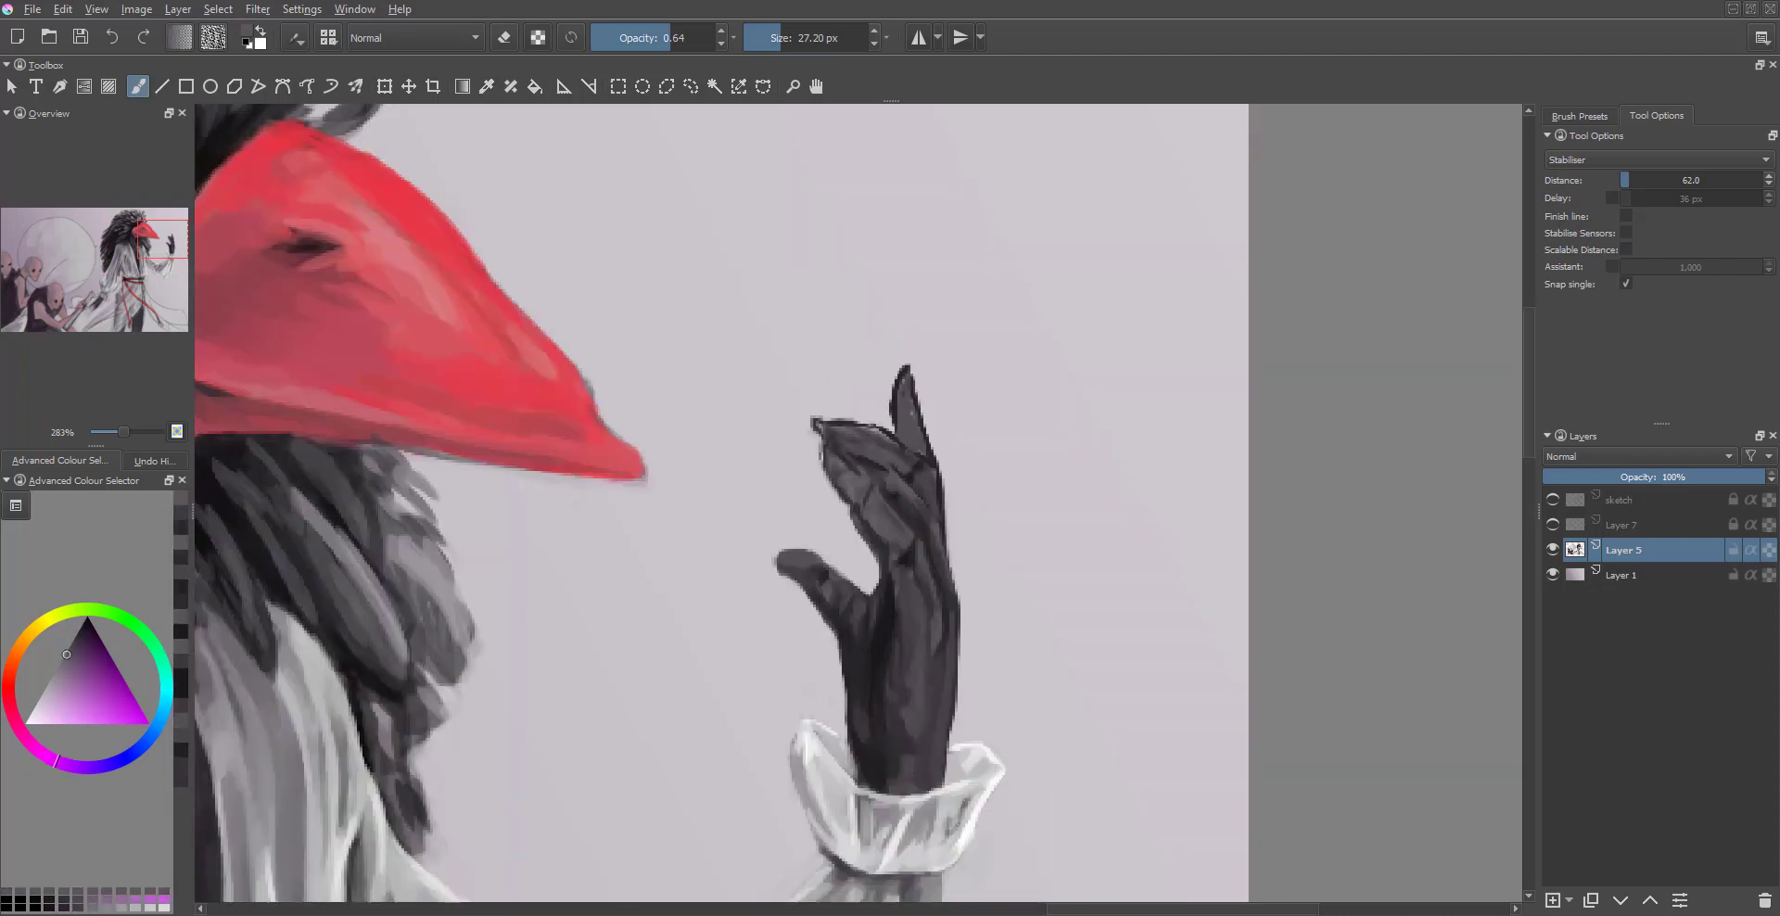
scroll(426, 609, "down", 1)
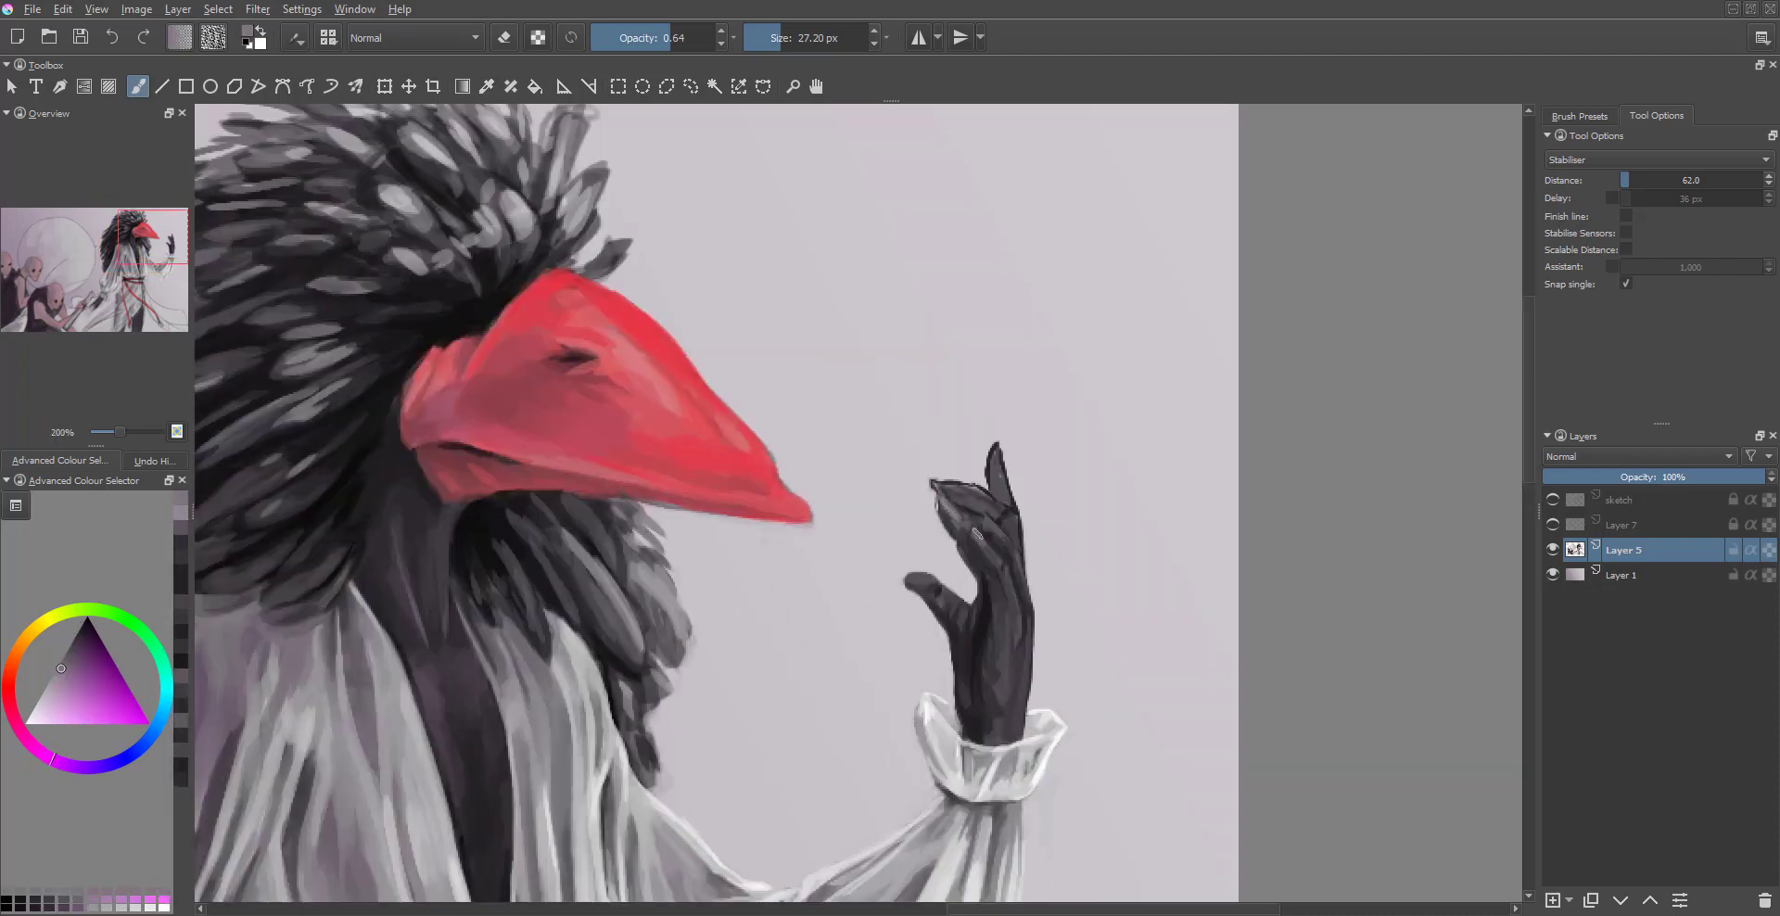
left_click(997, 534, "ctrl")
- Refine the raised hand's fingertips and edges and add sampled purple-grey highlights along the fingers
scroll(1011, 529, "down", 4)
scroll(1015, 527, "up", 5)
key("e")
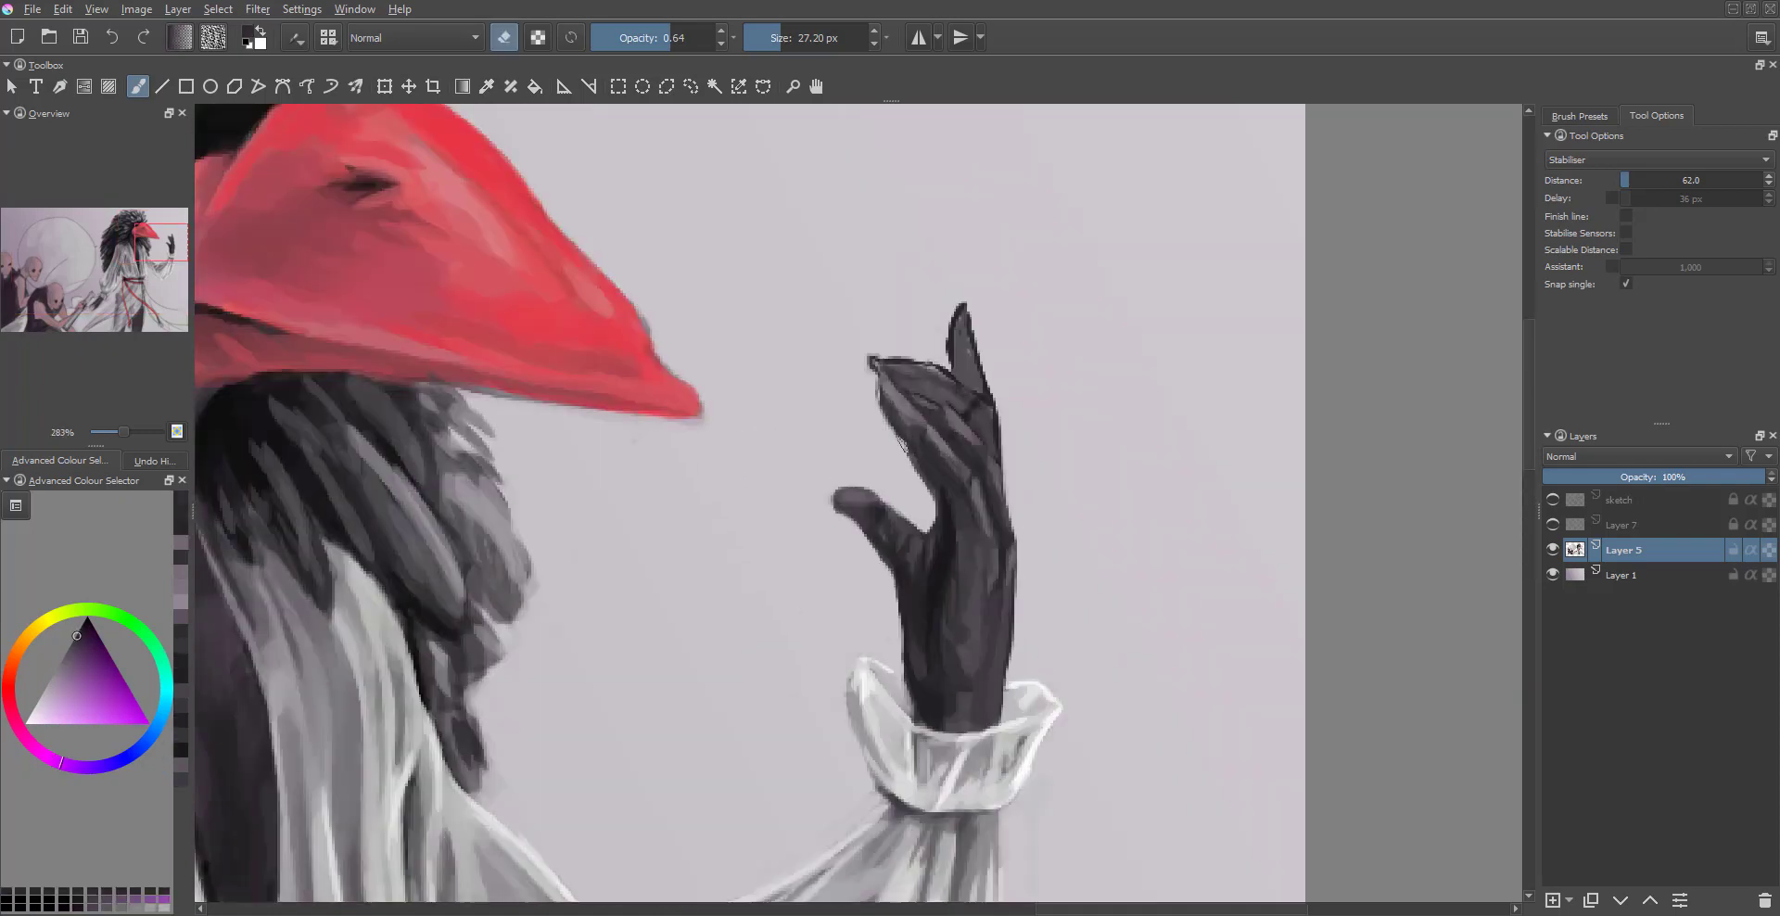
scroll(911, 424, "down", 5)
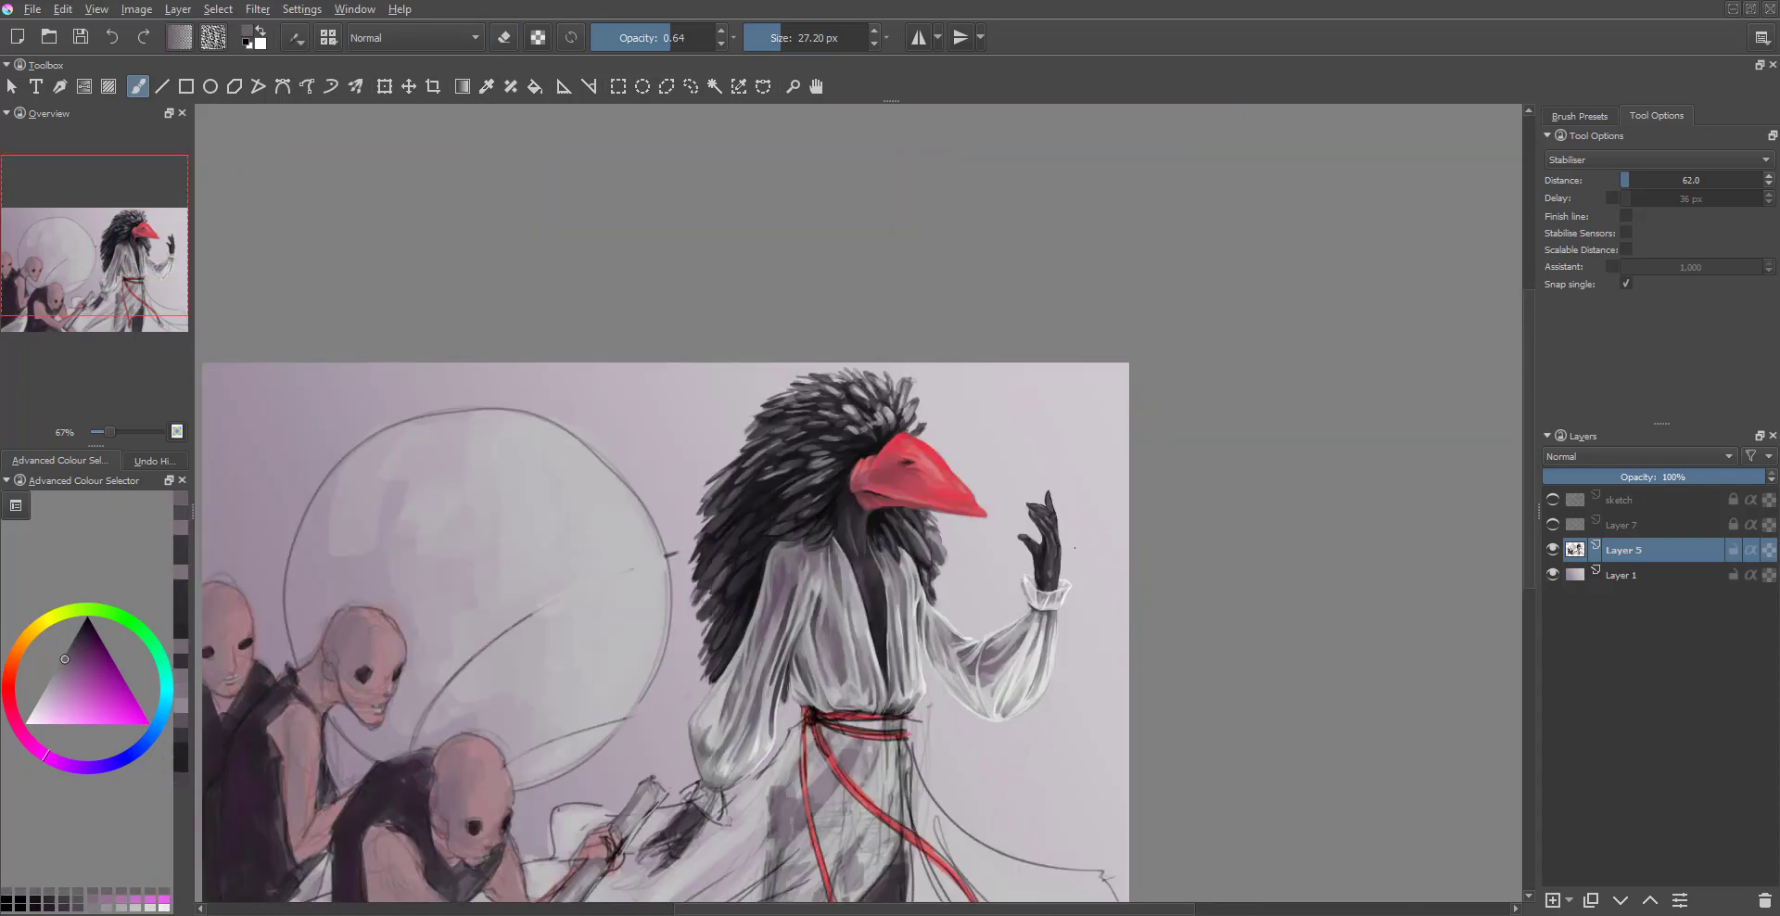
scroll(1113, 538, "up", 6)
left_click_drag(1020, 416, 1160, 473)
left_click(1159, 491, "ctrl")
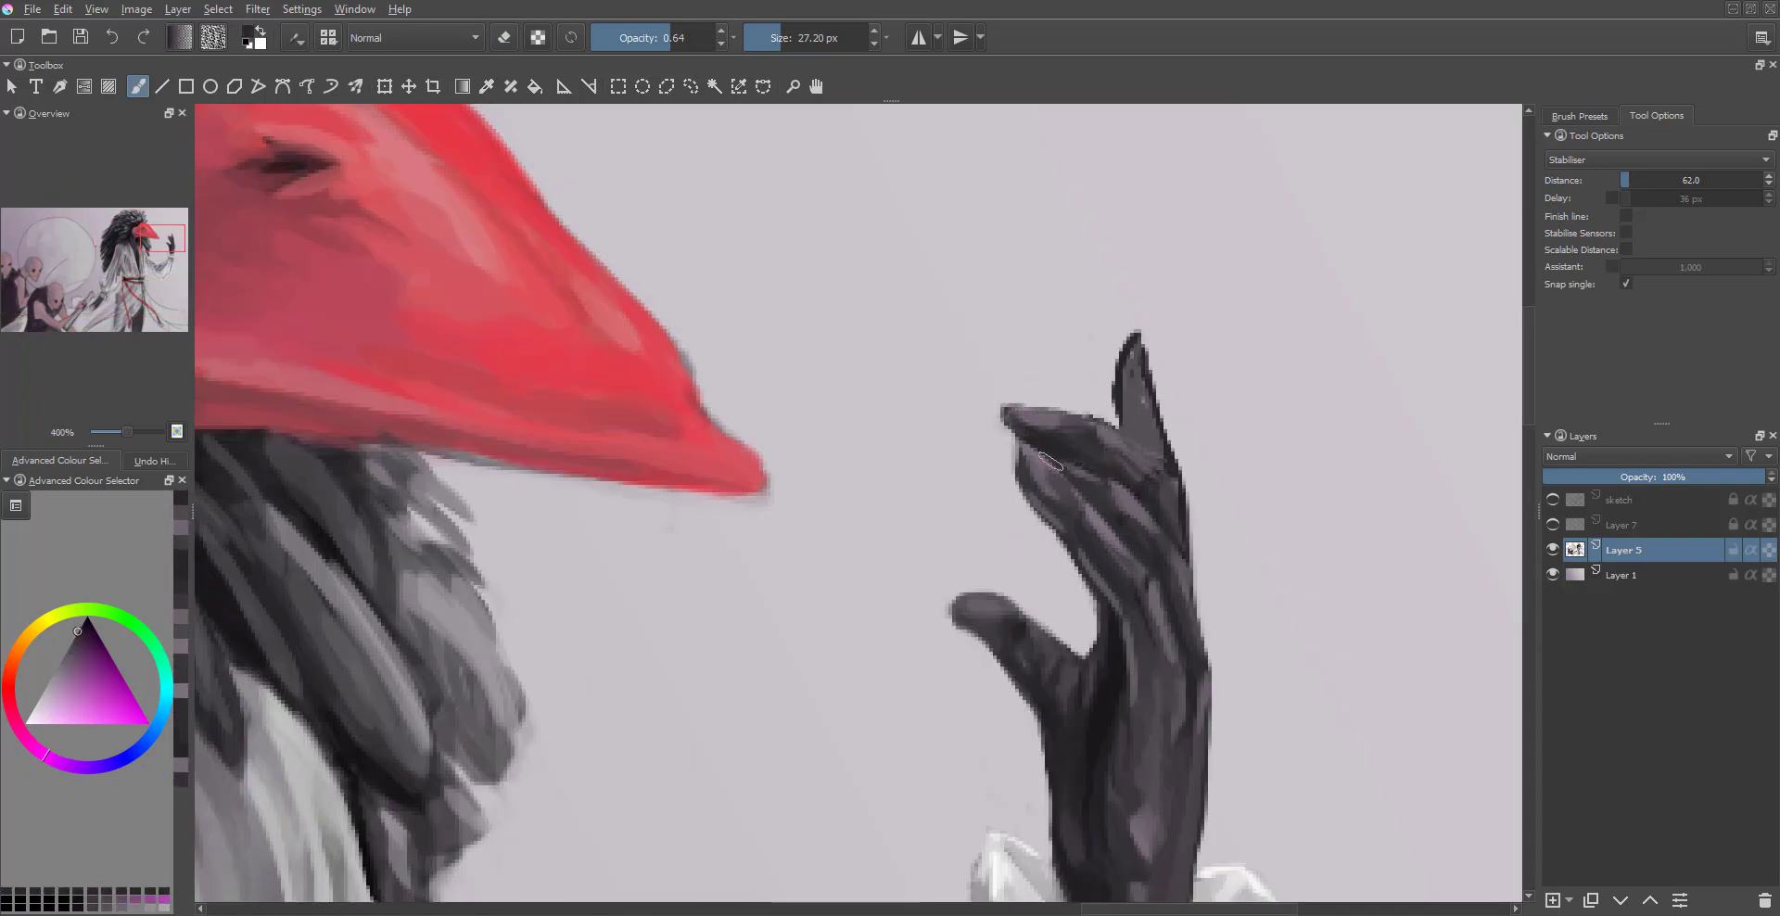
left_click(1164, 473, "ctrl")
left_click_drag(1131, 352, 1162, 436)
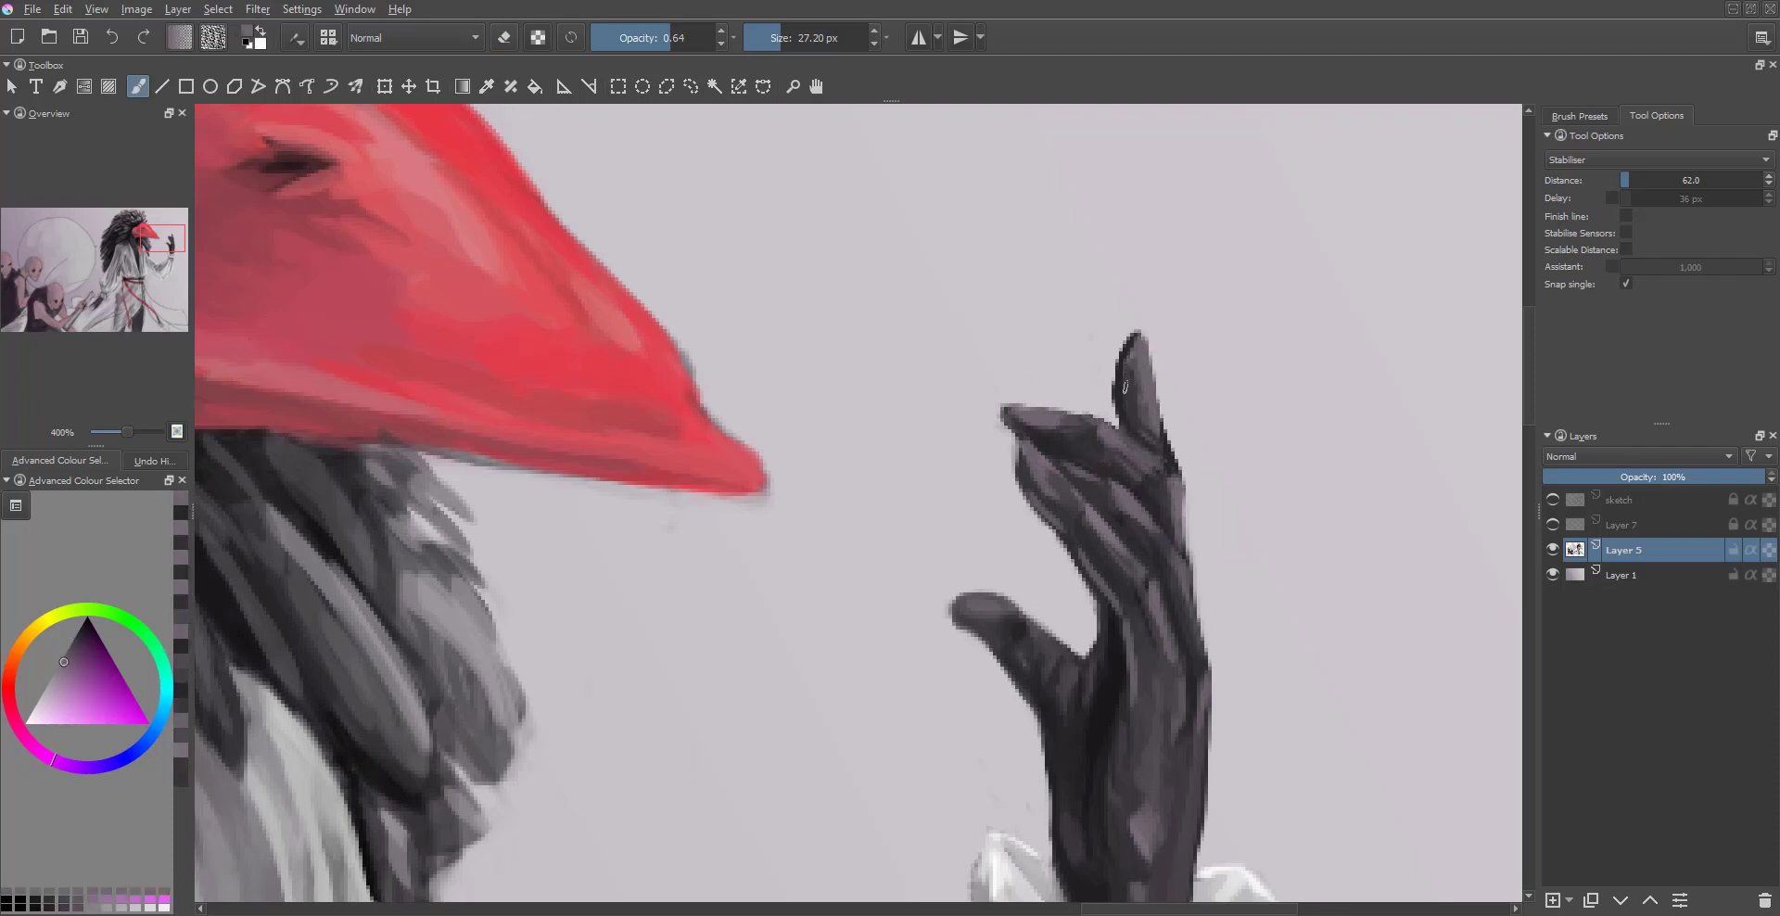
- Show the undo history, shape the red belt knot with dark red shadows and shade the fabric under the upper cord grey
left_click(154, 460)
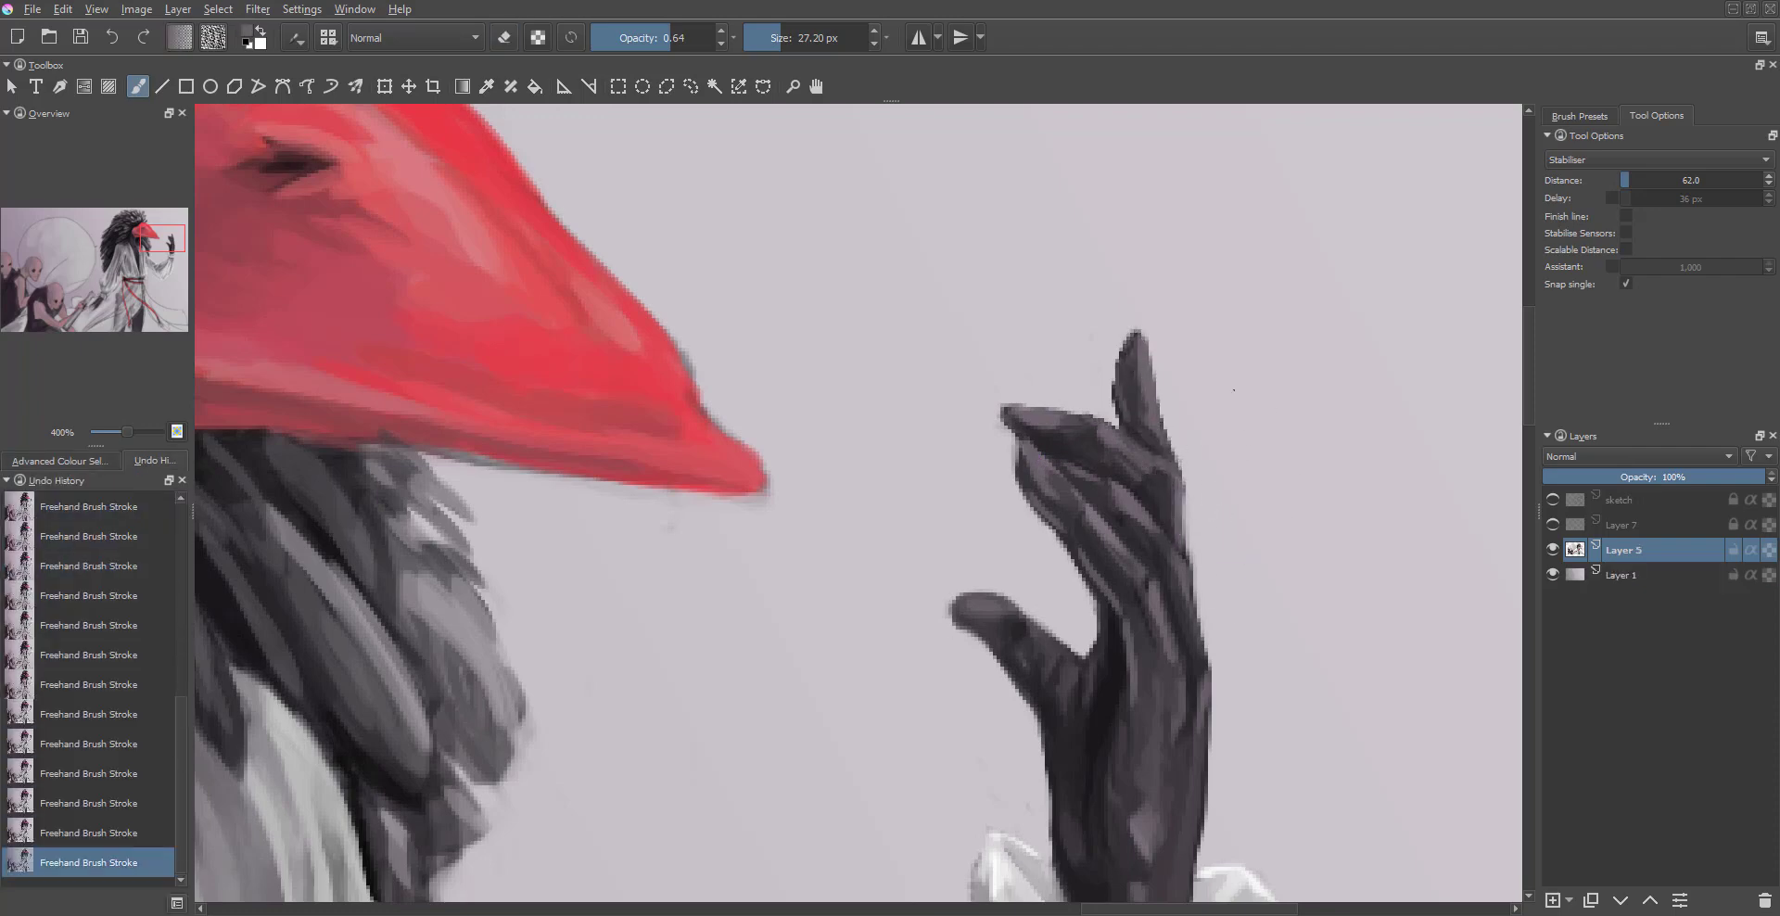
scroll(1172, 422, "down", 1)
scroll(1171, 422, "down", 6)
scroll(989, 631, "up", 5)
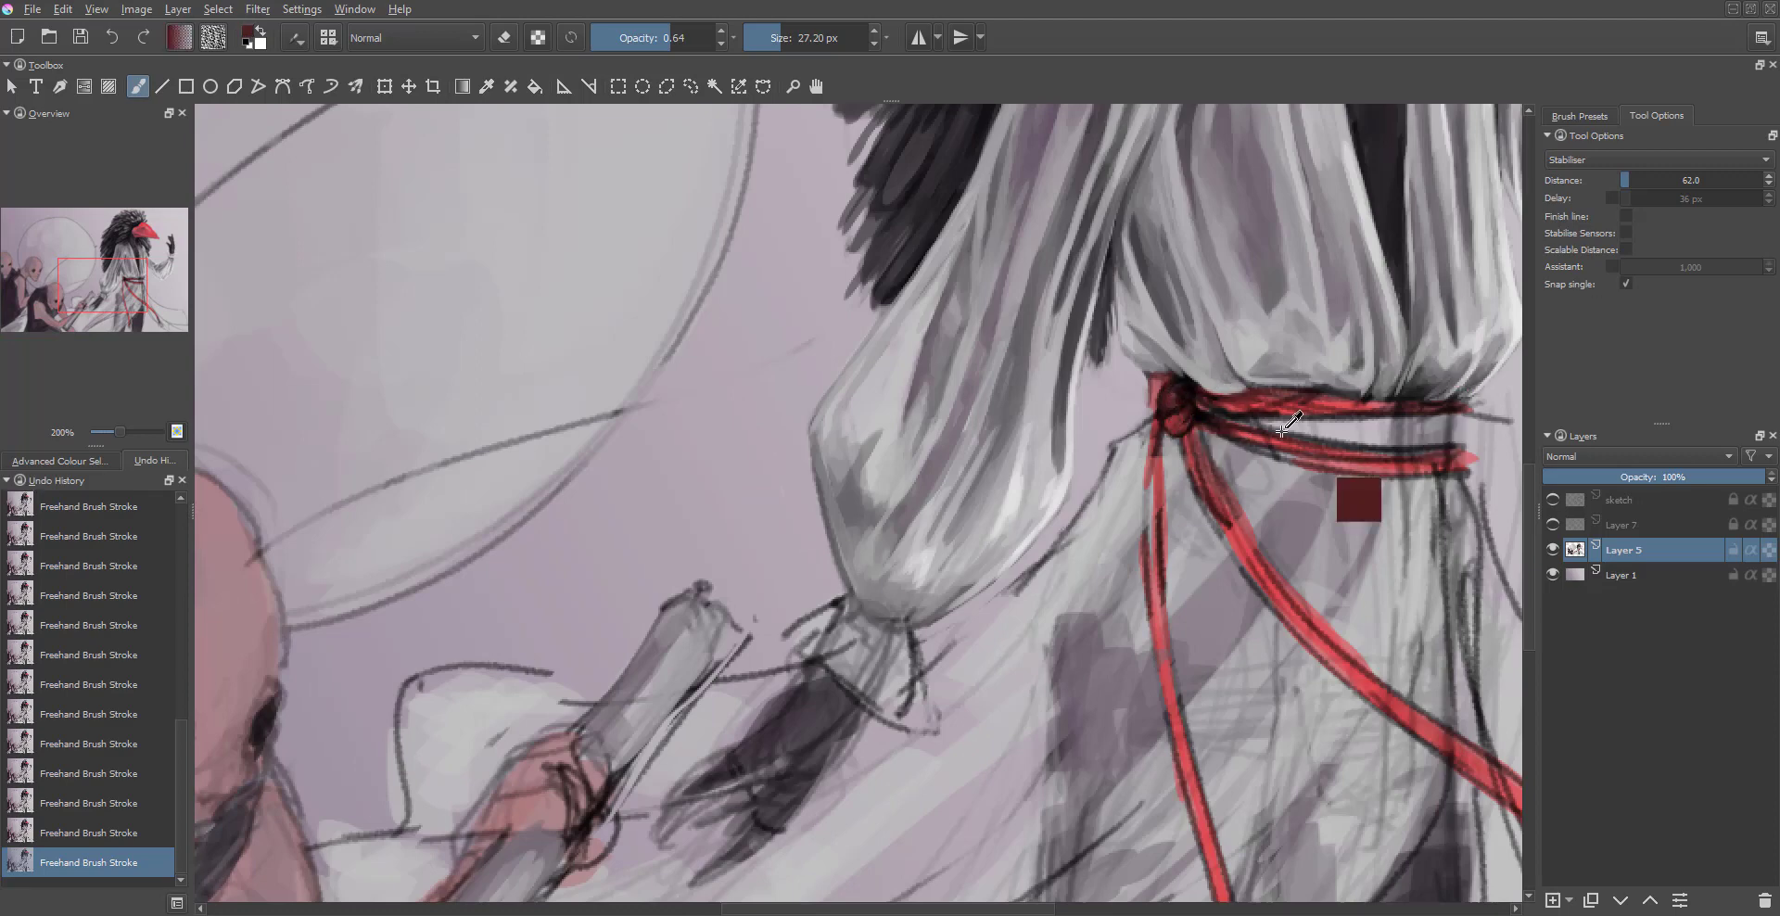
scroll(983, 408, "up", 1)
left_click(949, 449, "ctrl")
scroll(946, 453, "up", 1)
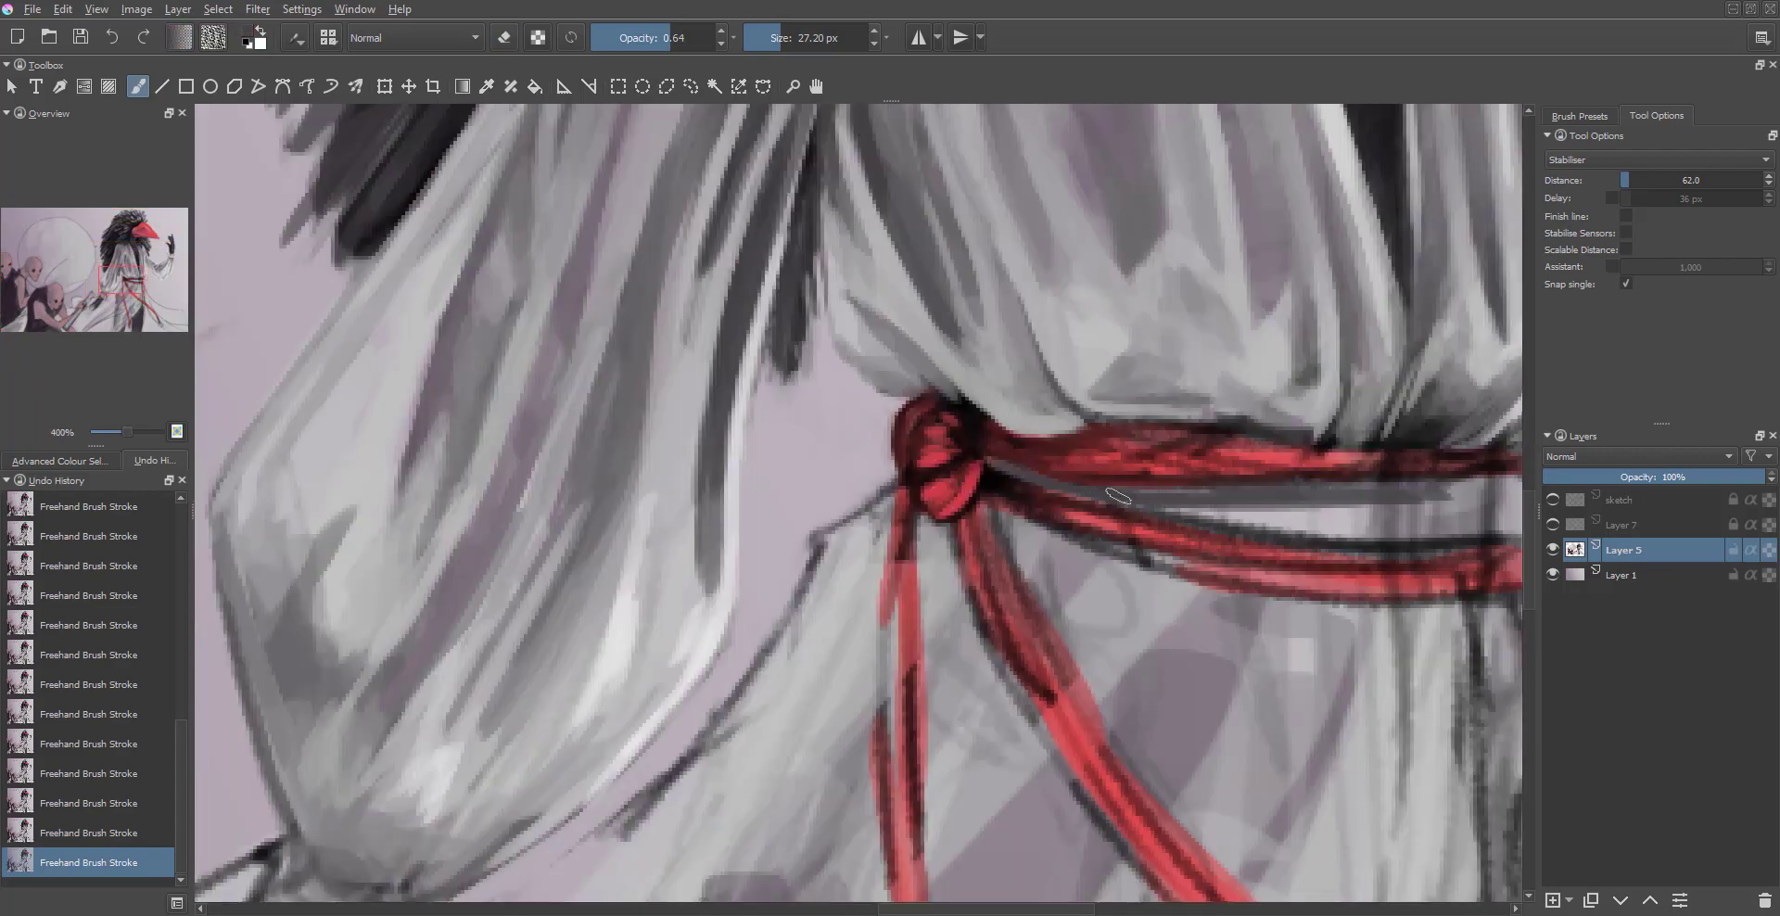
- Repaint the upper red belt cord with sampled reds and trim its end flush with the waist
key("2")
key("2")
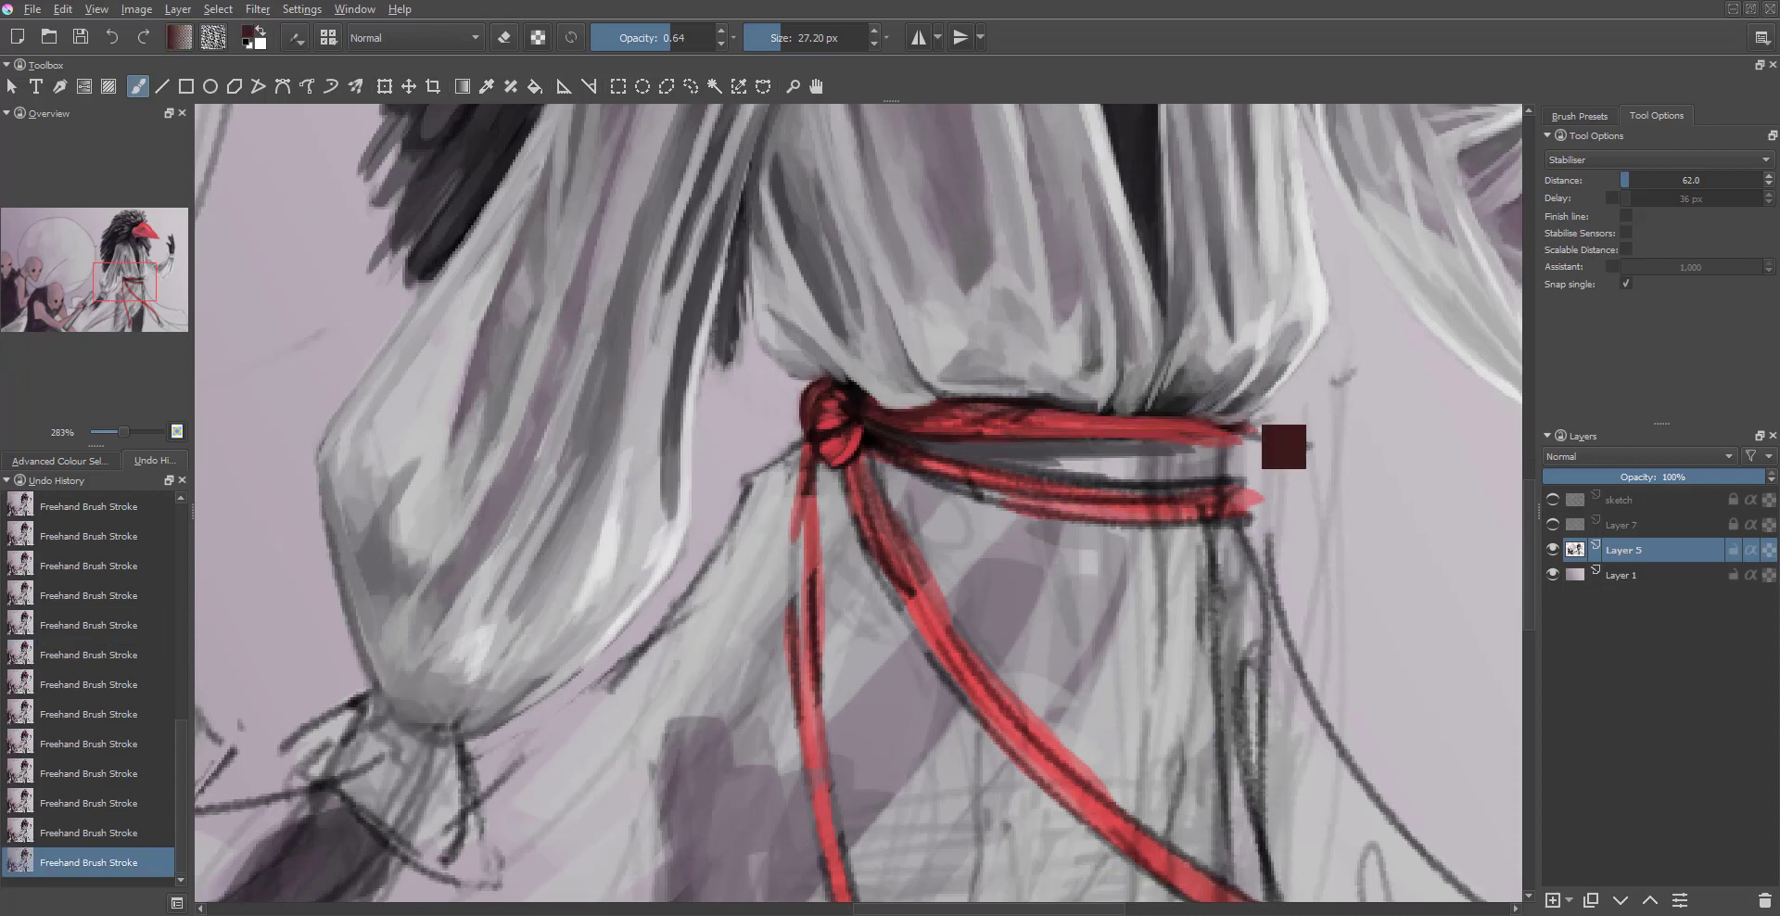
key("e")
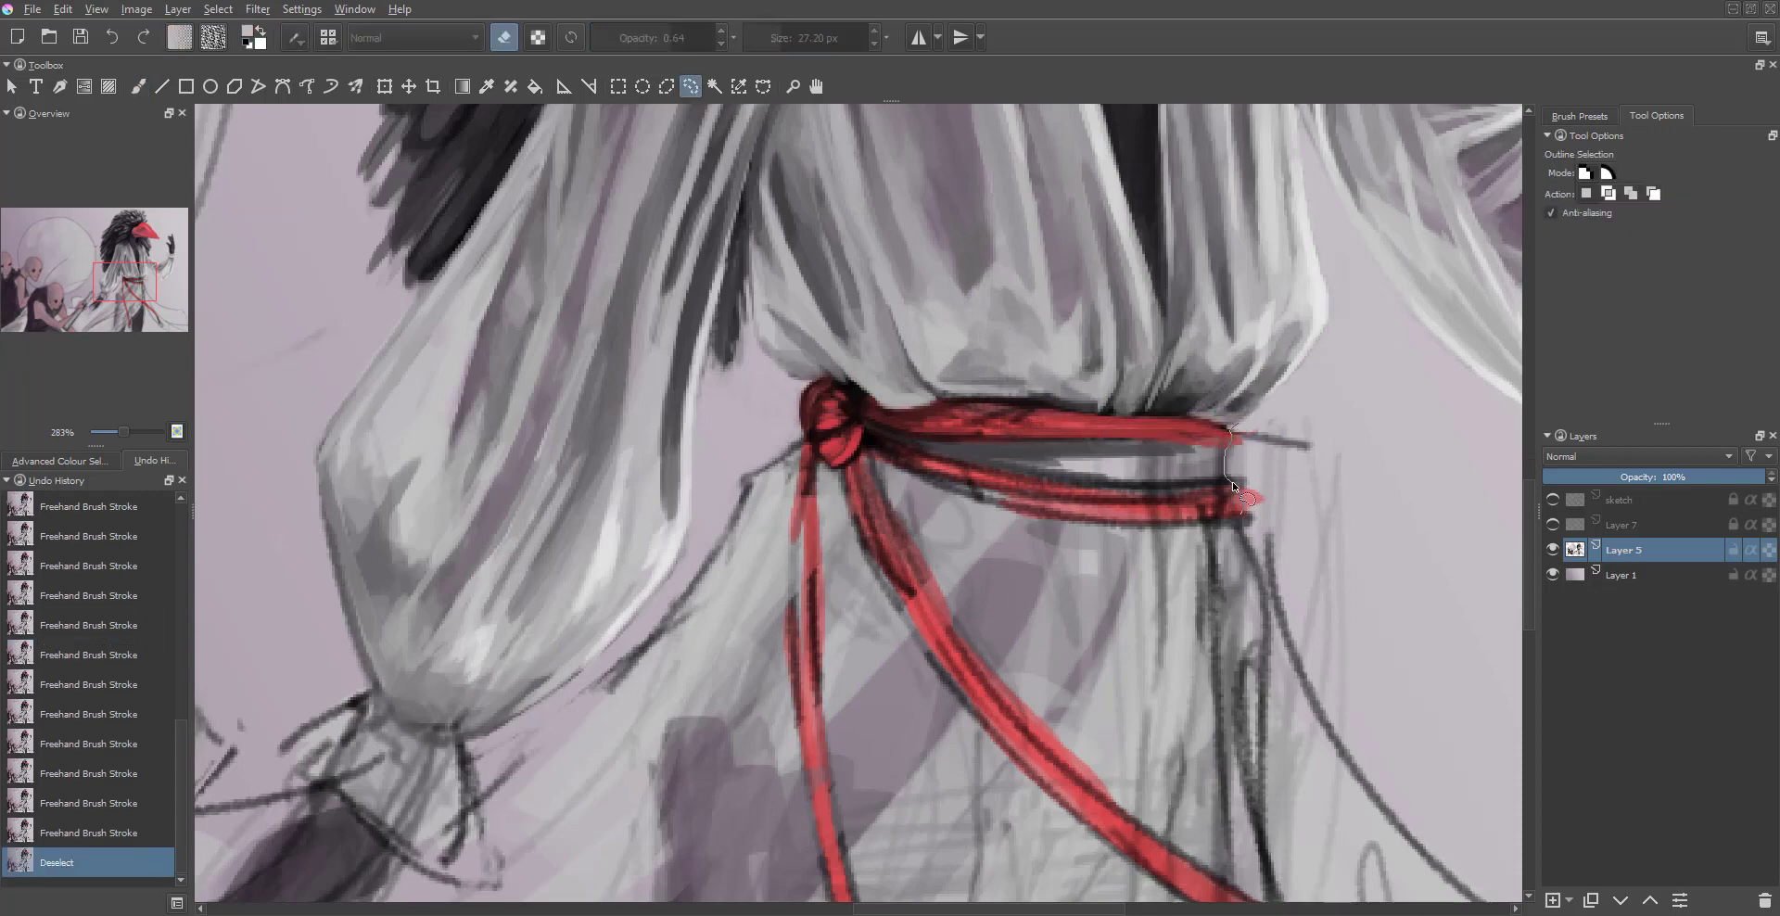
scroll(1226, 422, "down", 5)
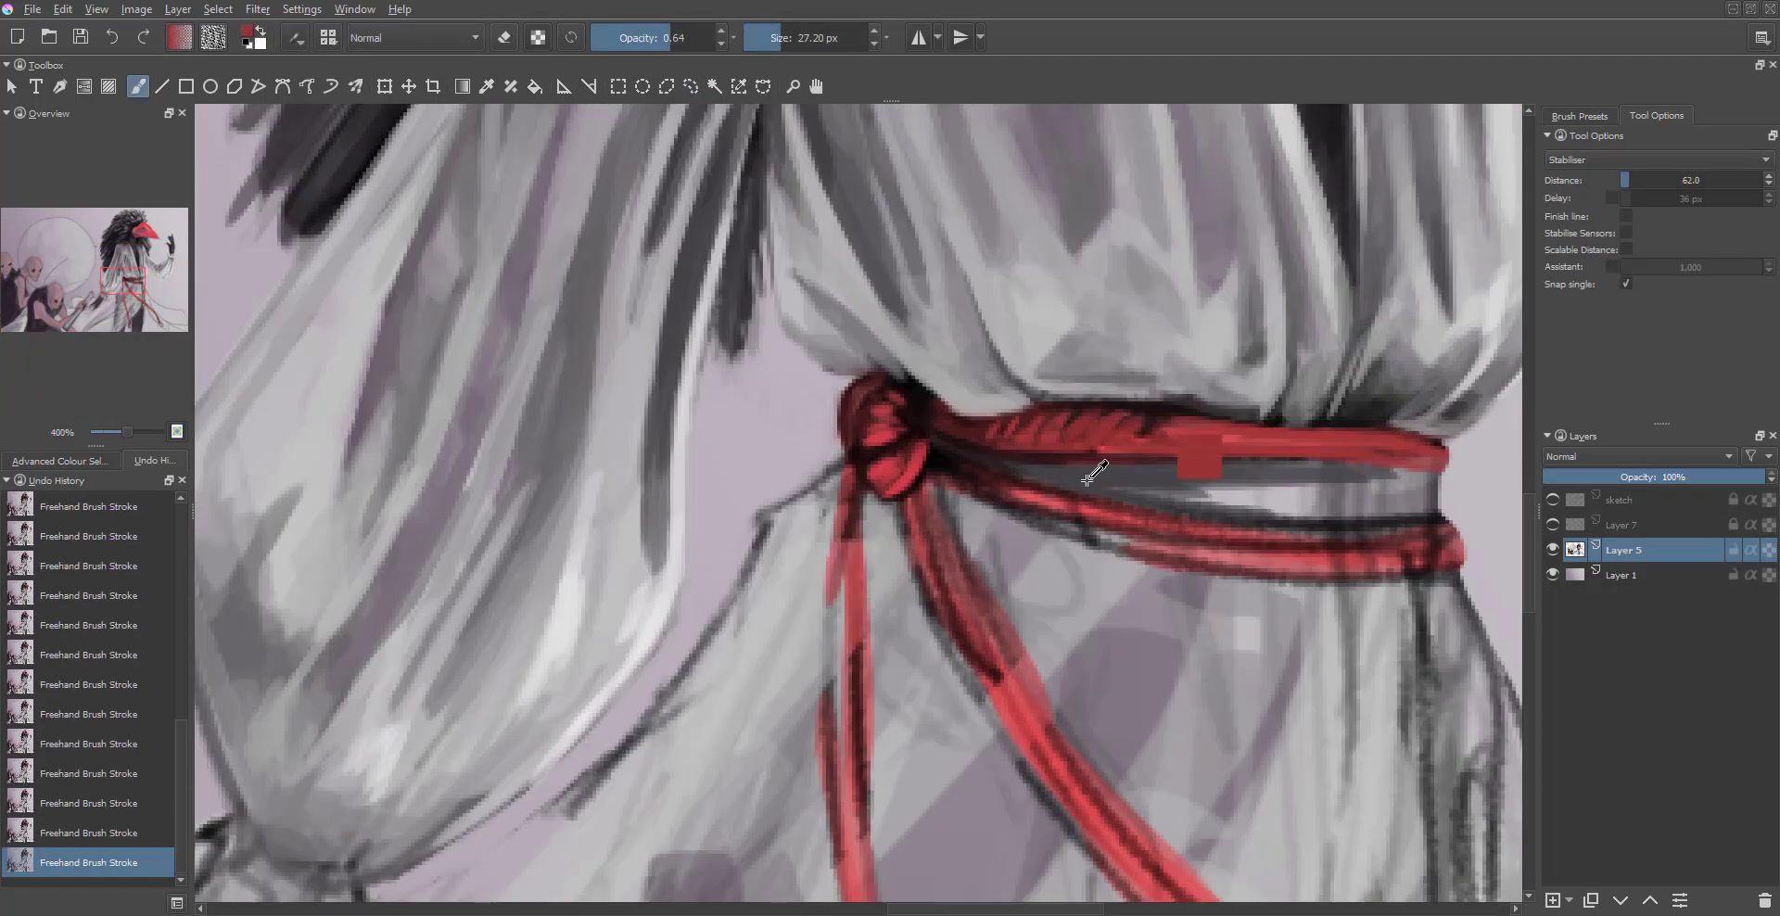
- Paint dark red diagonal strokes along the upper belt cord to turn it into a twisted rope
left_click_drag(1159, 463, 1220, 422)
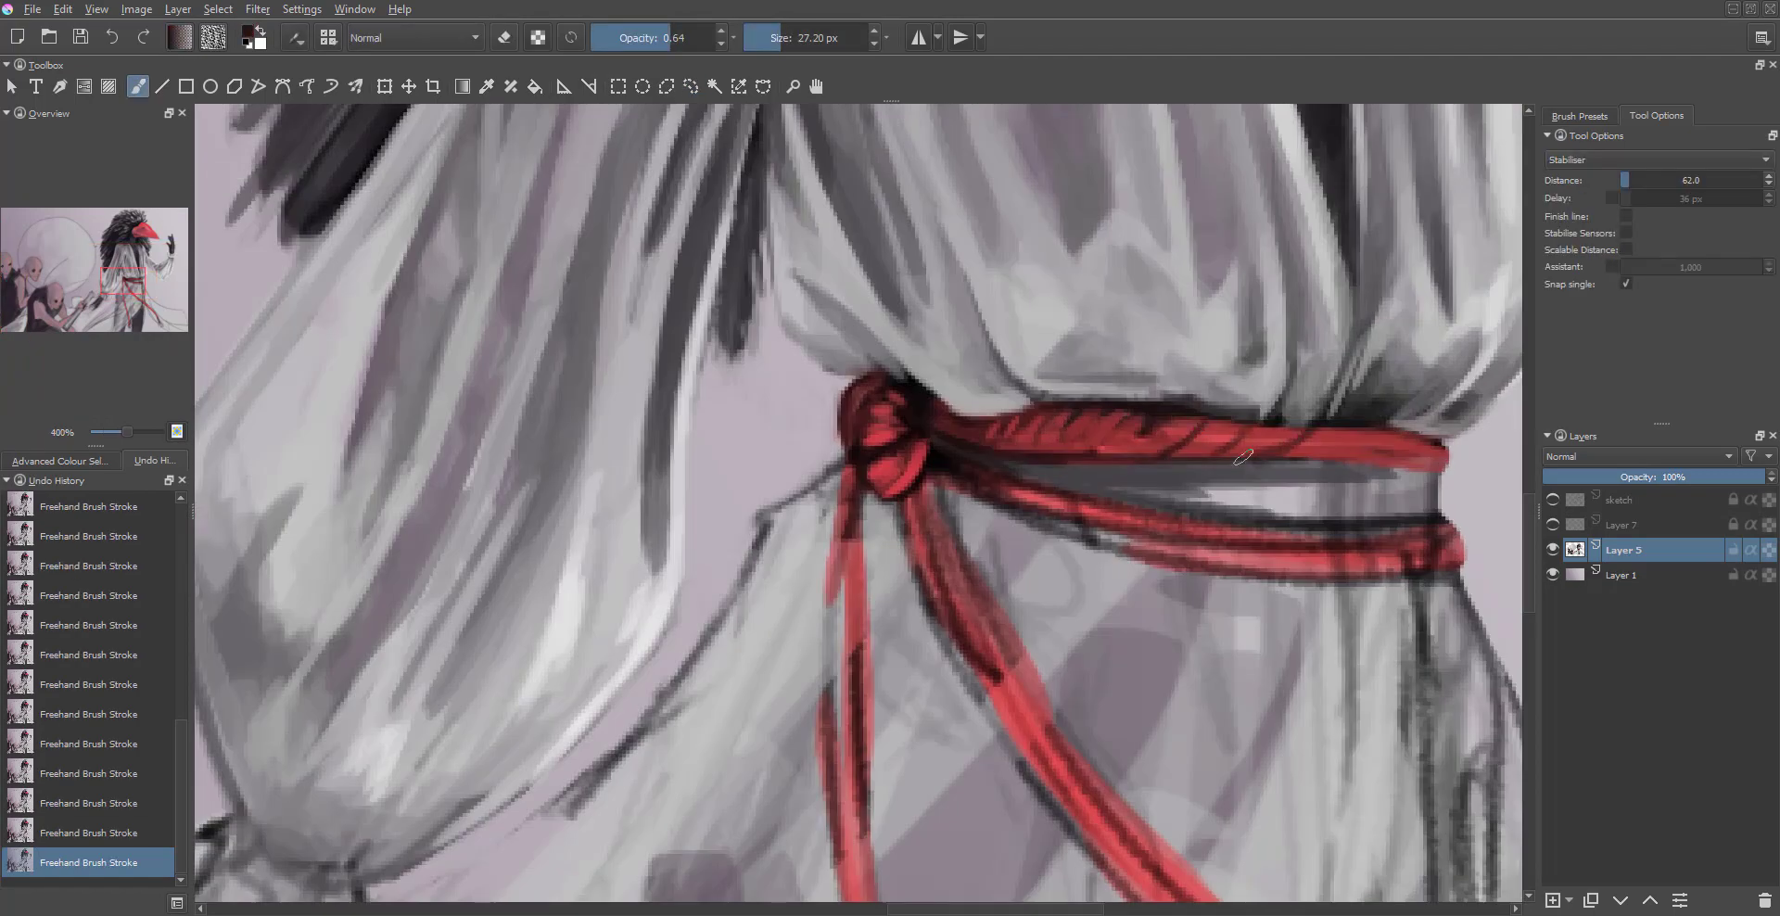
left_click_drag(1238, 463, 1307, 427)
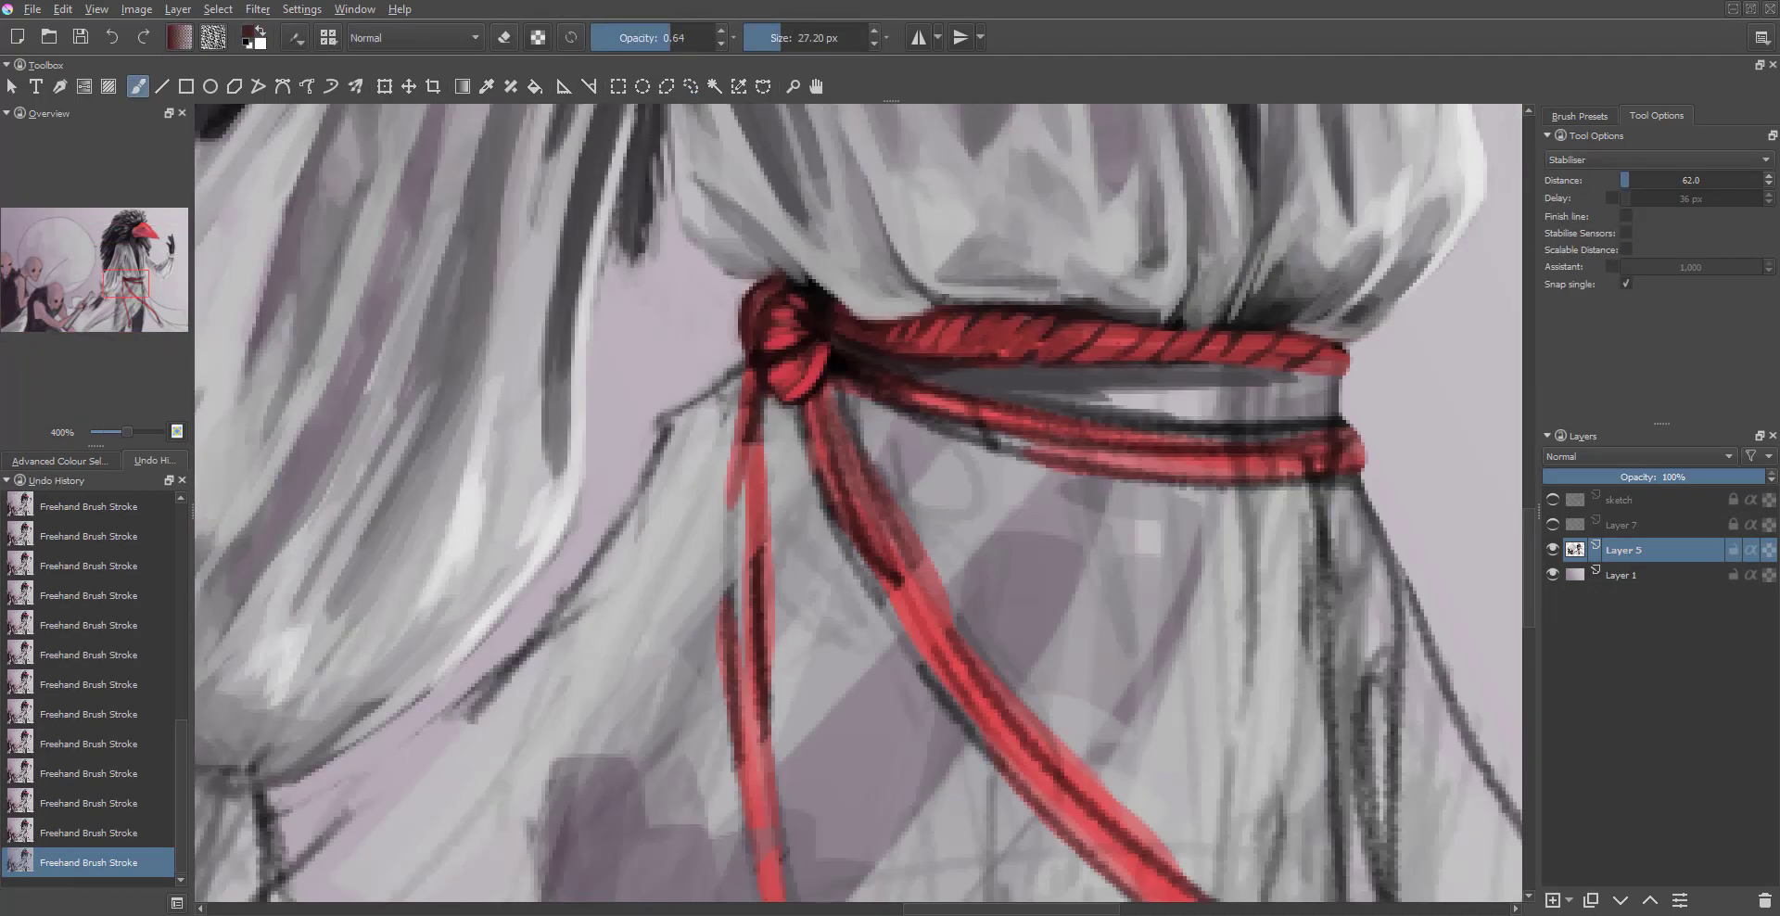
scroll(1039, 463, "up", 2)
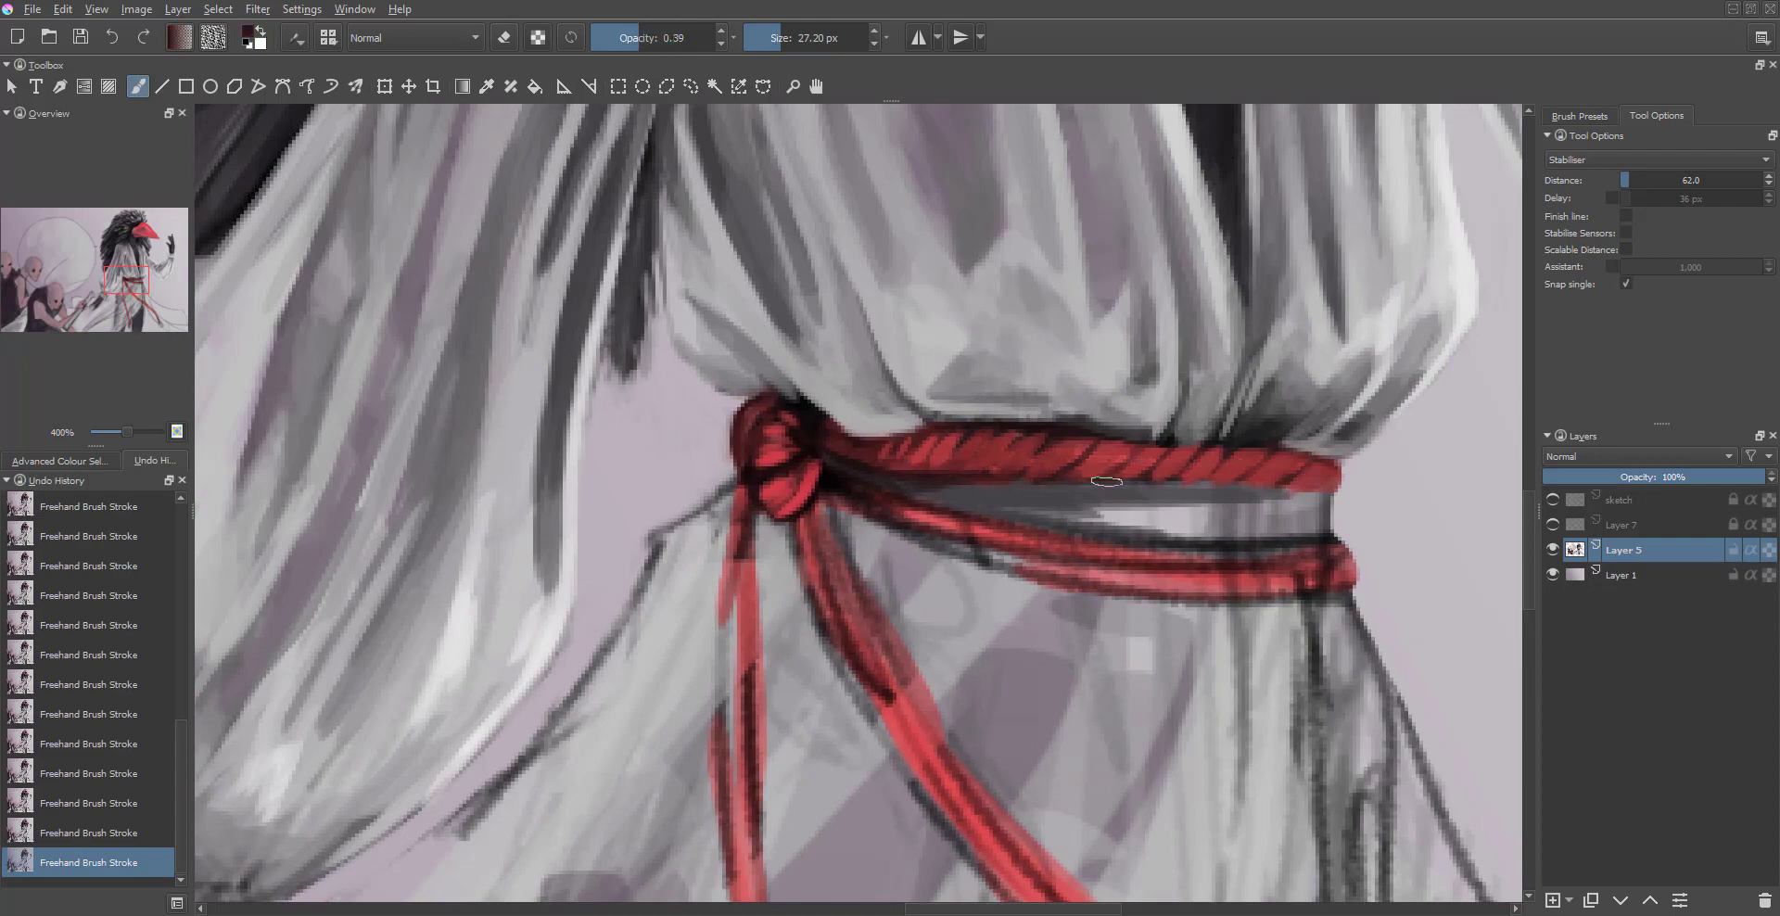
- Shade the fabric gap between the two belt cords with sampled greys at 0.54 opacity
scroll(1106, 481, "down", 5)
scroll(1100, 471, "up", 4)
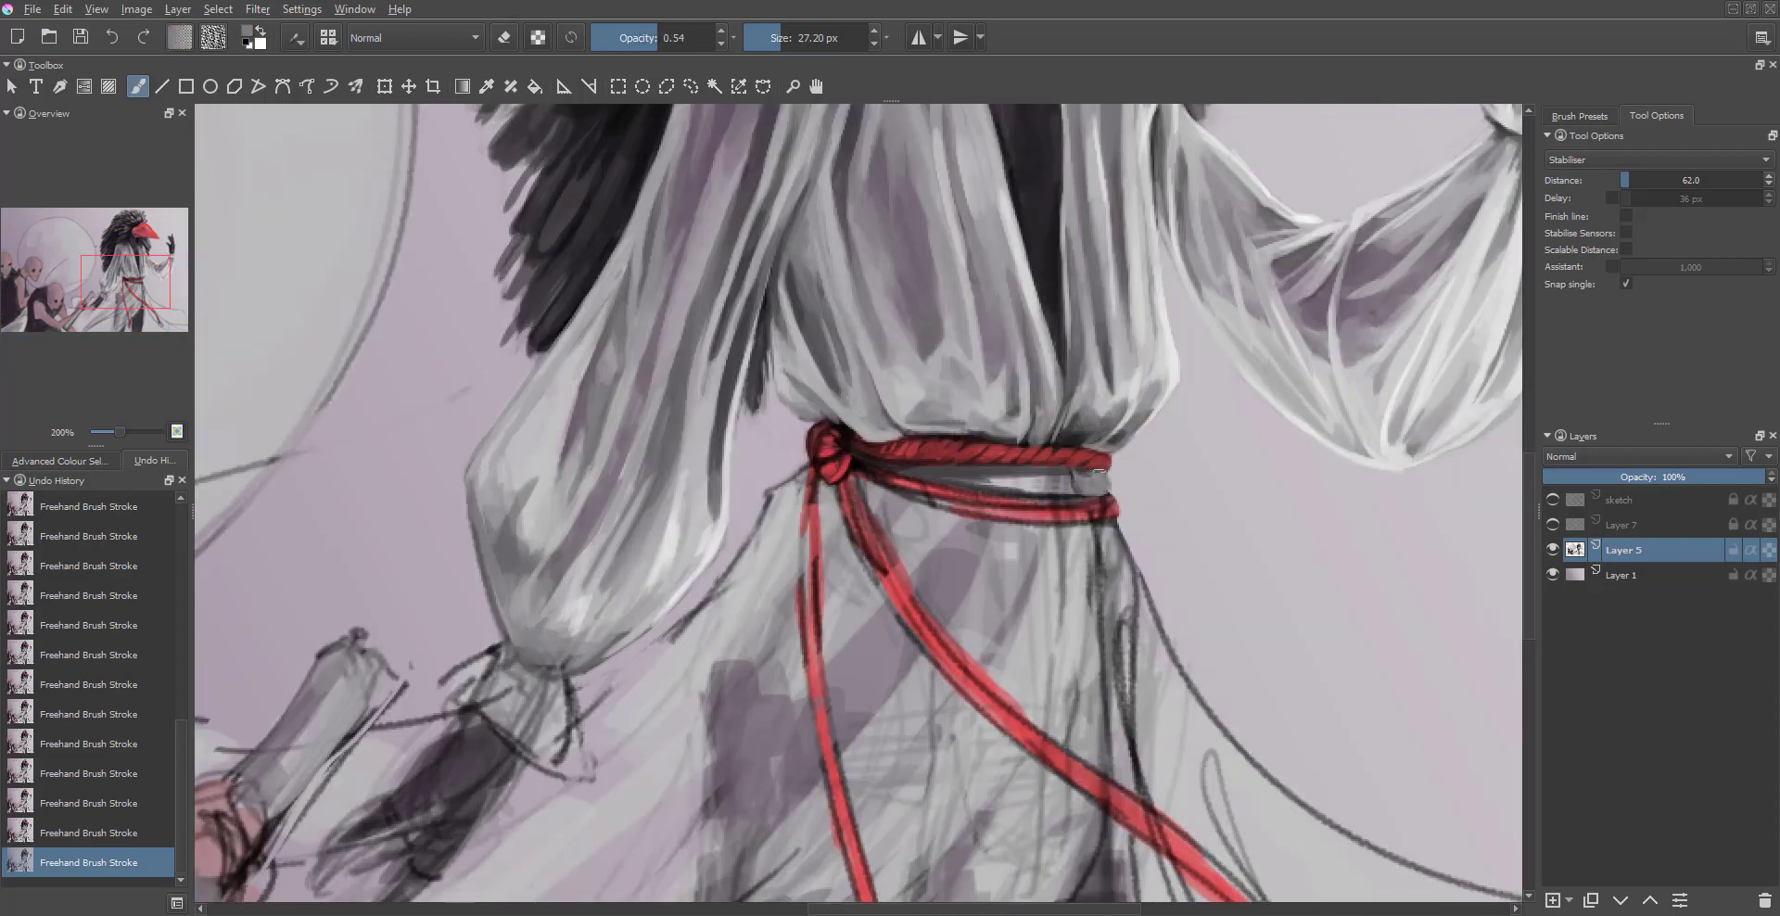
left_click_drag(1100, 524, 1150, 496)
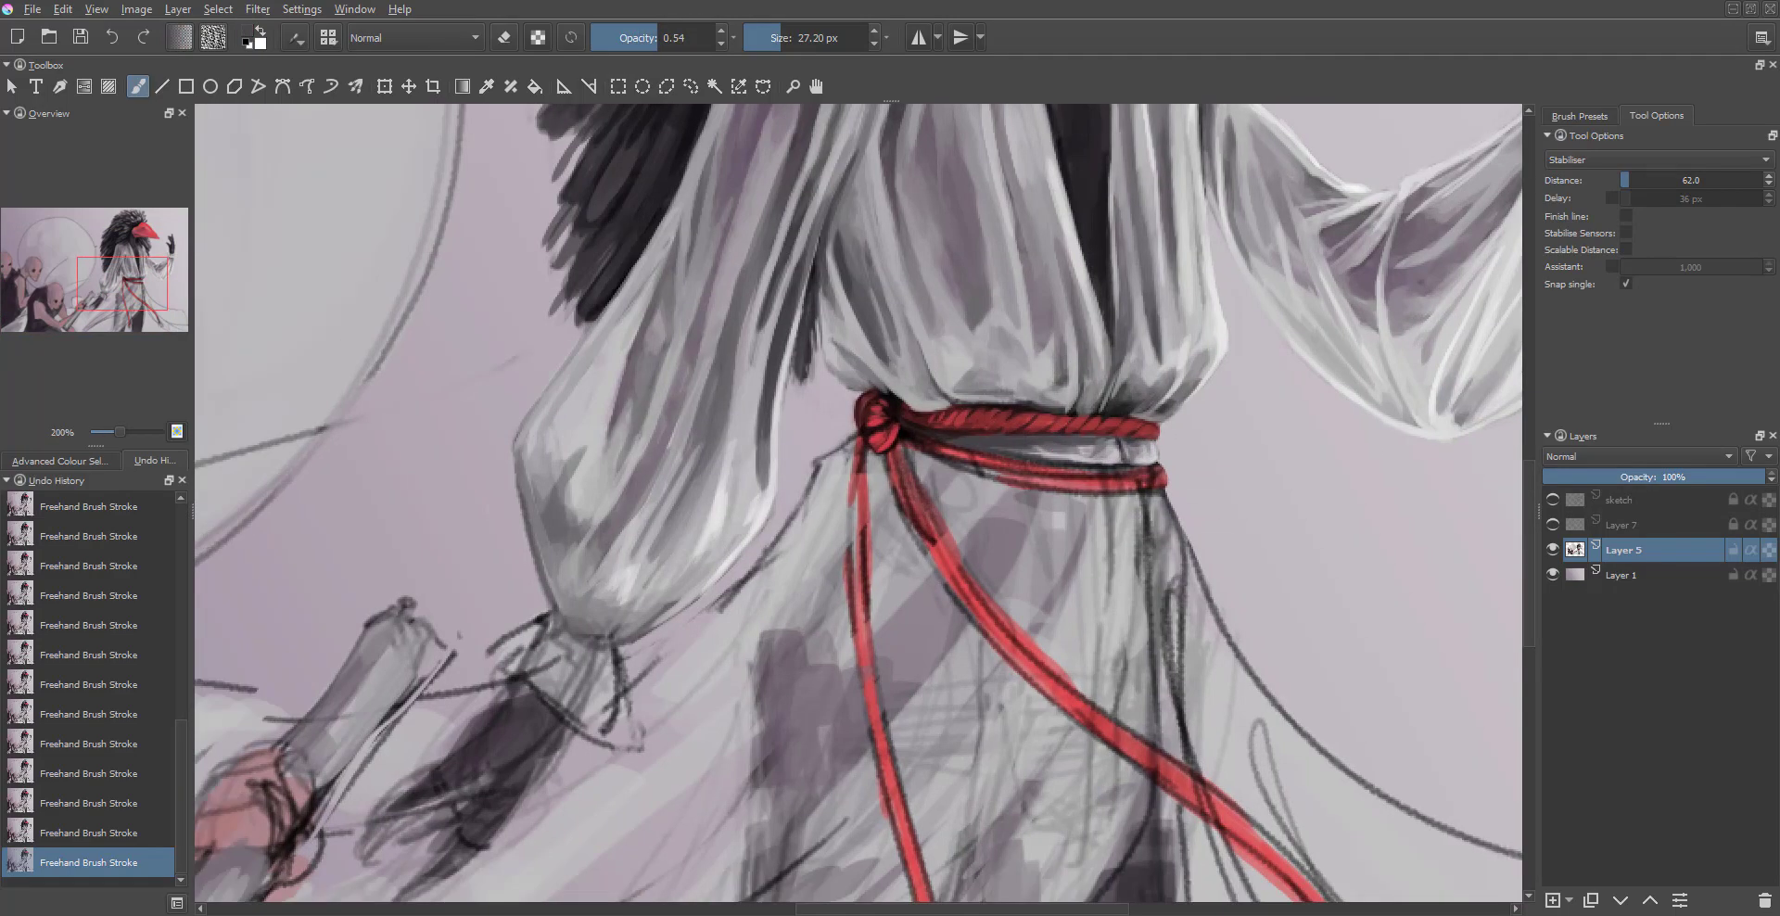
- Paint light red highlights on the upper rope's strands and the knot, with a 21.53 px brush at 0.80 opacity
scroll(1087, 446, "down", 5)
scroll(1087, 446, "up", 5)
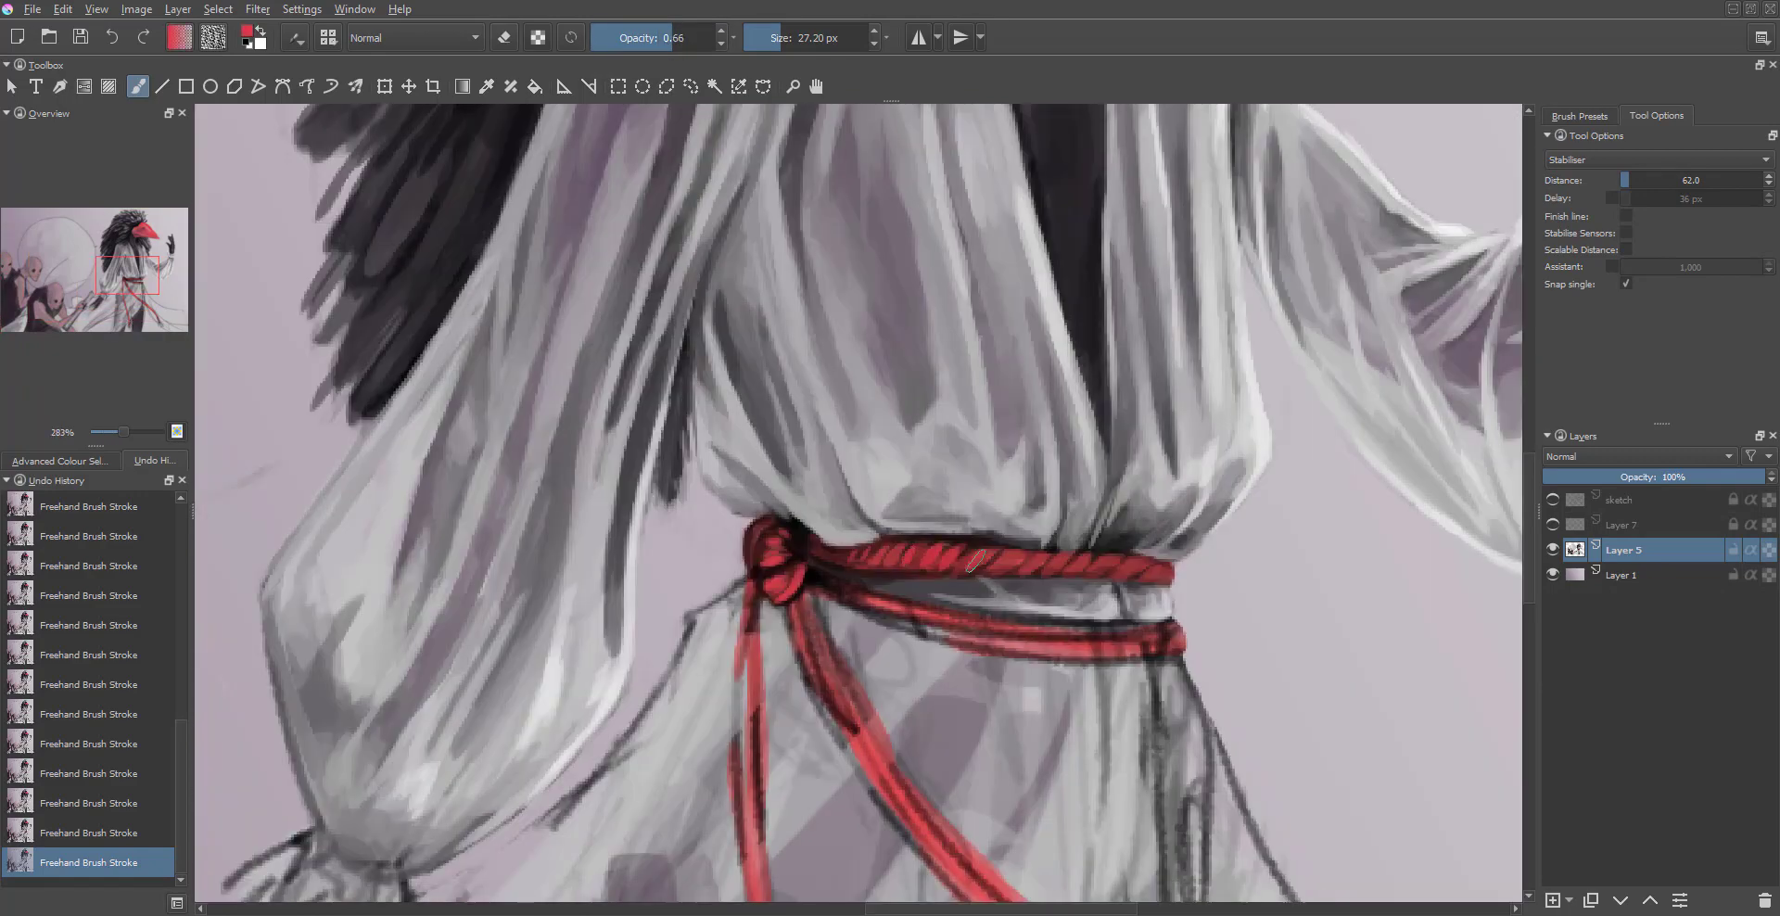
scroll(1004, 563, "down", 5)
scroll(1003, 563, "up", 6)
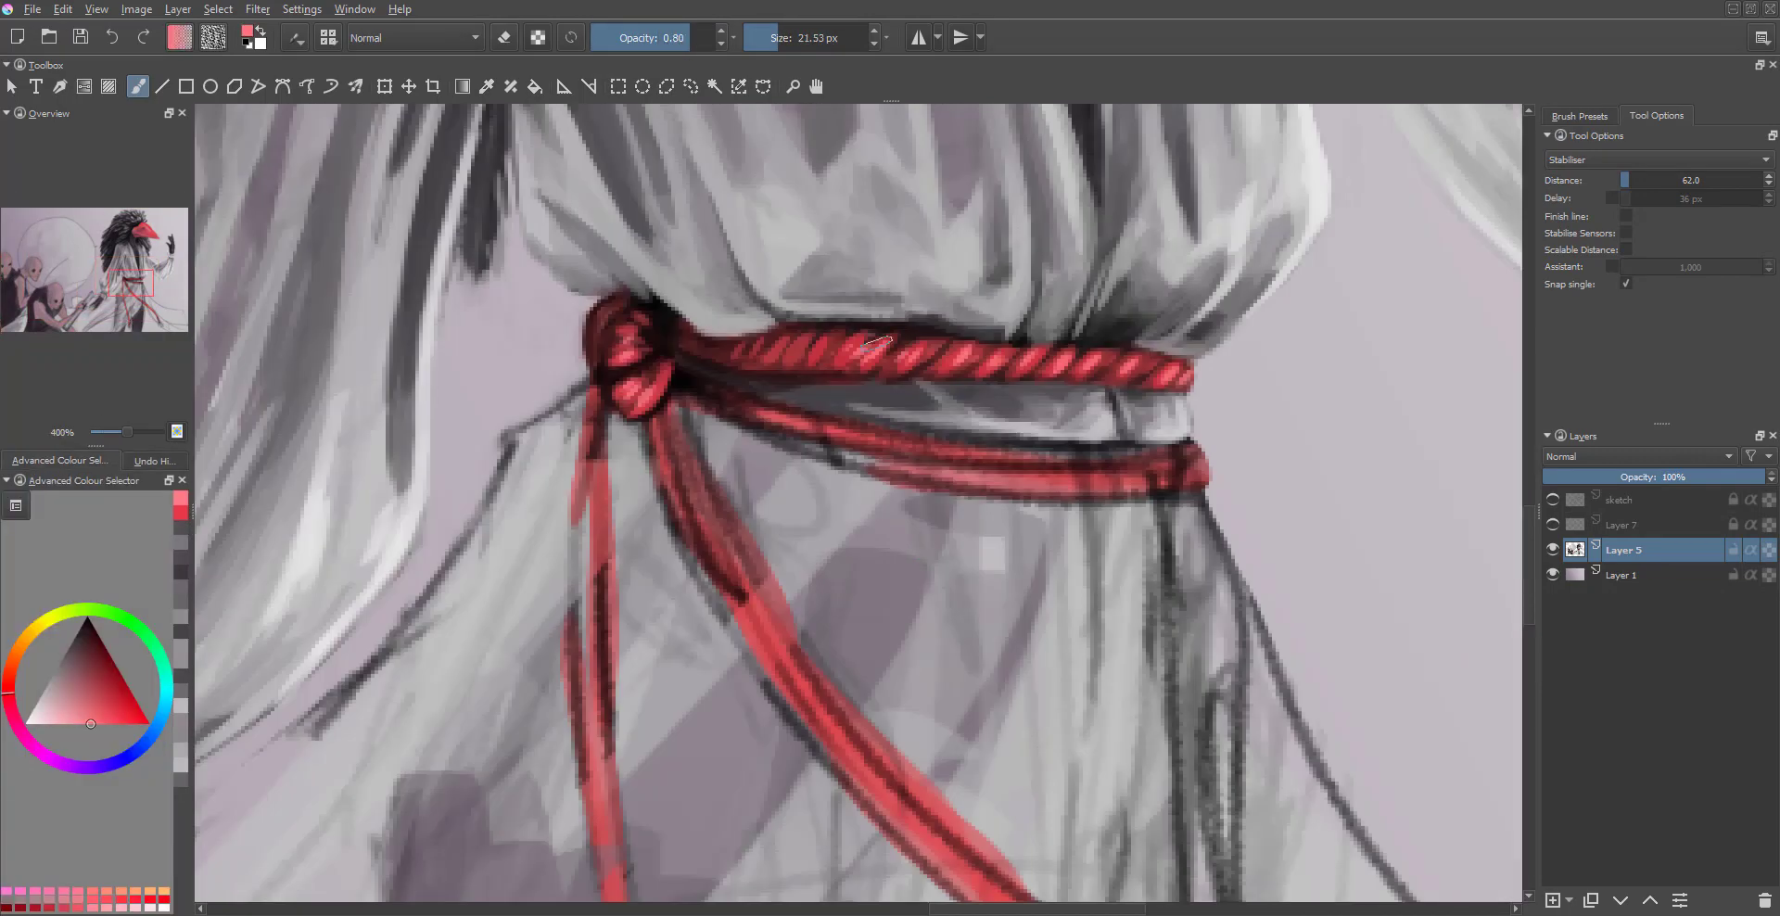
- Paint a dark cast shadow on the fabric beneath the twisted upper rope using sampled dark tones
key("d")
left_click(840, 375, "ctrl")
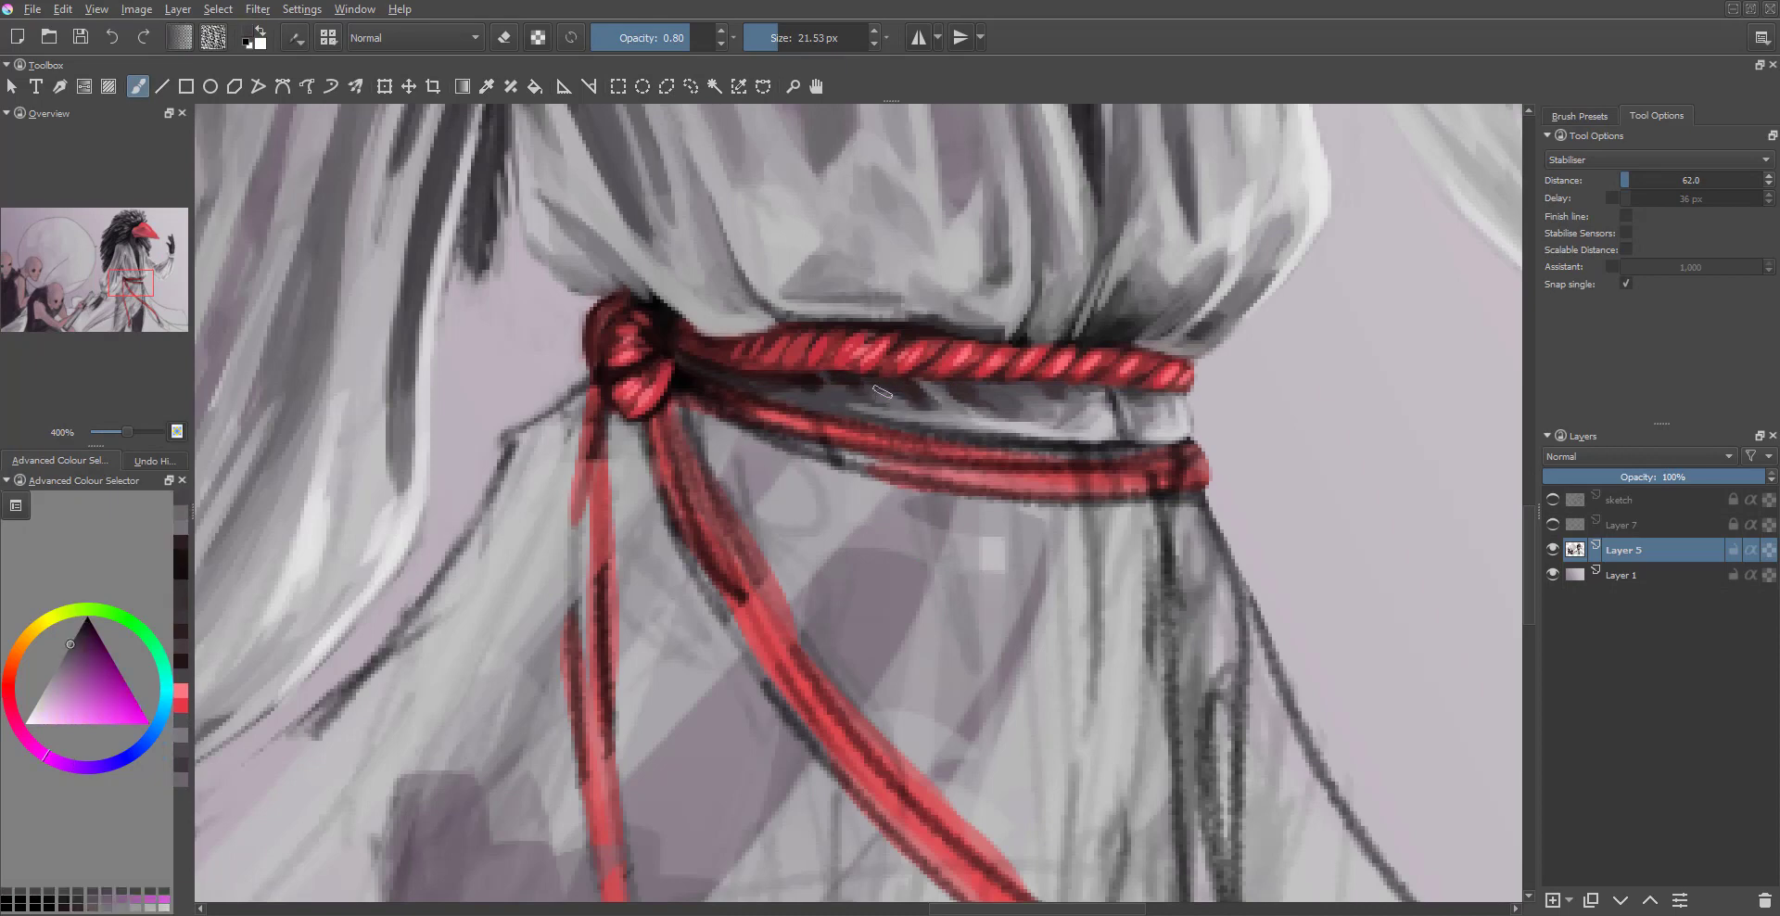
scroll(834, 405, "down", 6)
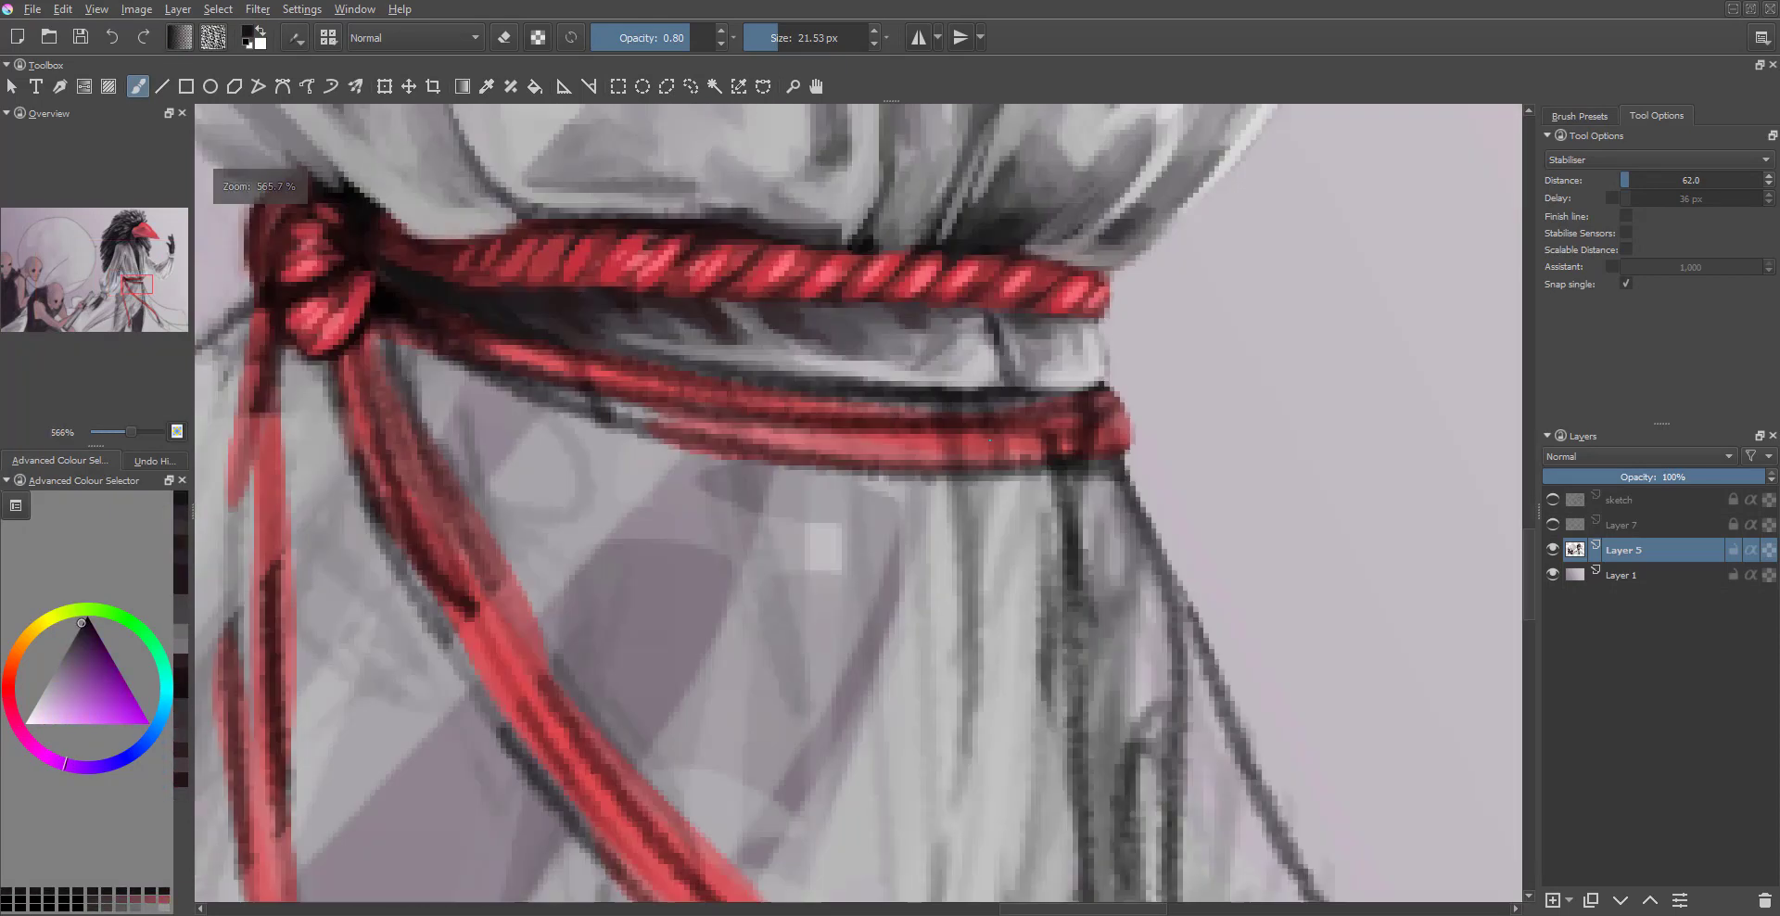
- Save the painting and paint a dark cast shadow along the underside of the lower belt cord at 0.72 opacity
key("ctrl+s")
scroll(1096, 551, "up", 6)
left_click(753, 451, "ctrl")
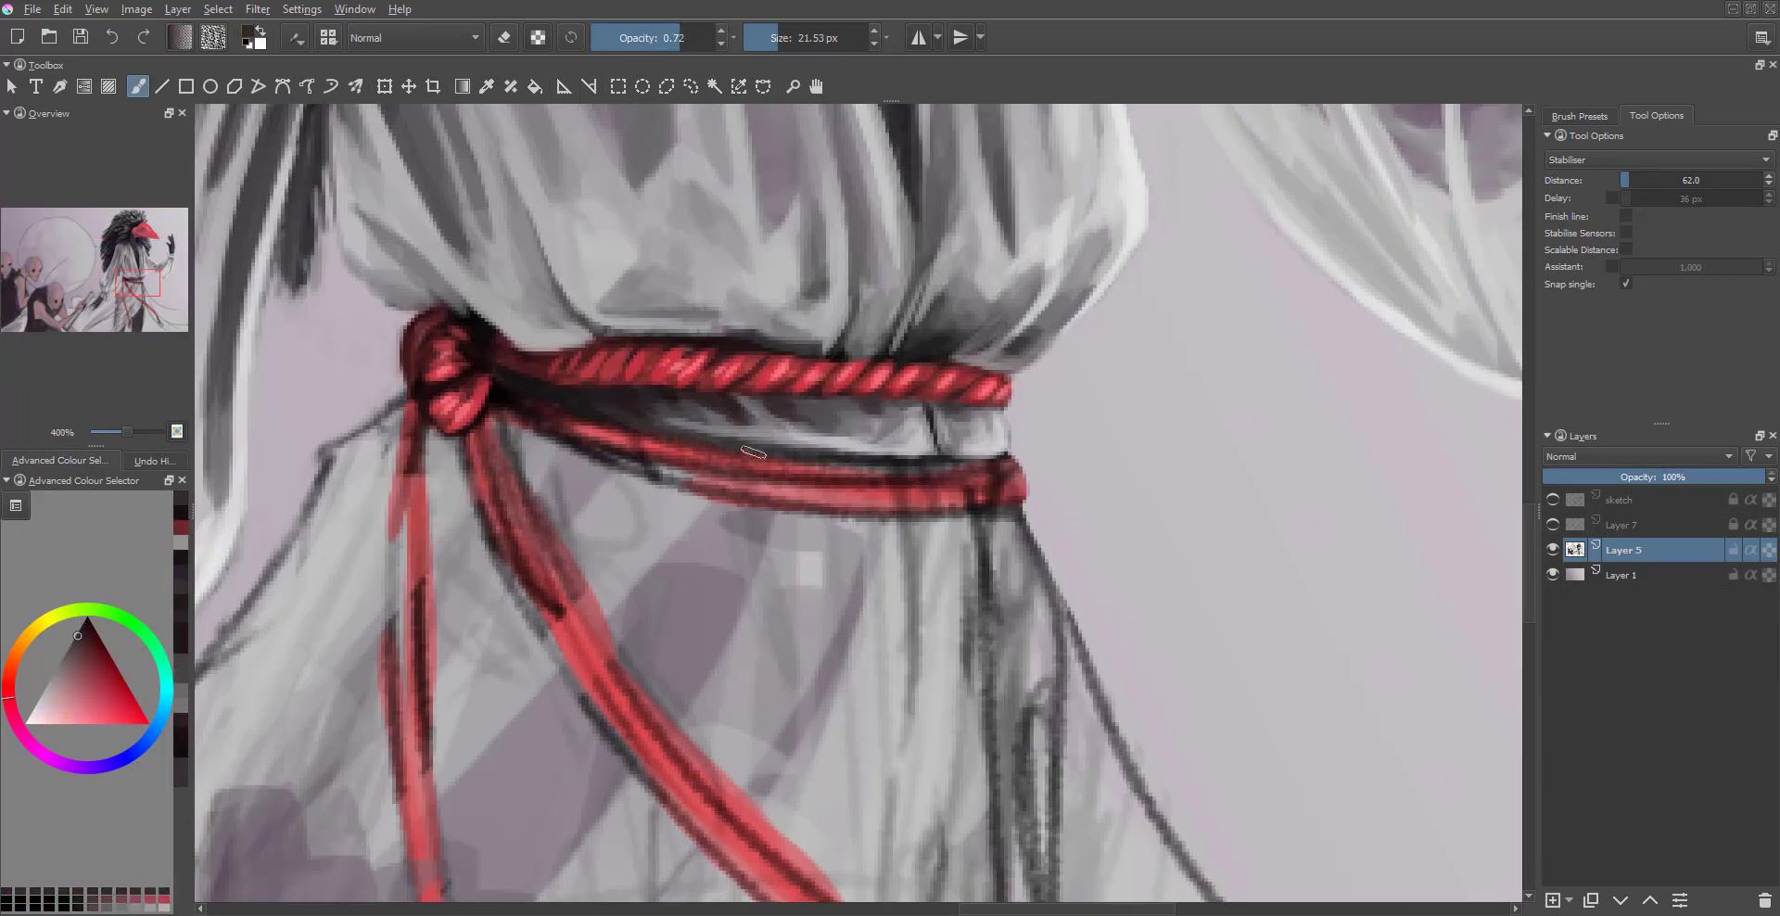
left_click(715, 468, "ctrl")
left_click_drag(766, 523, 816, 478)
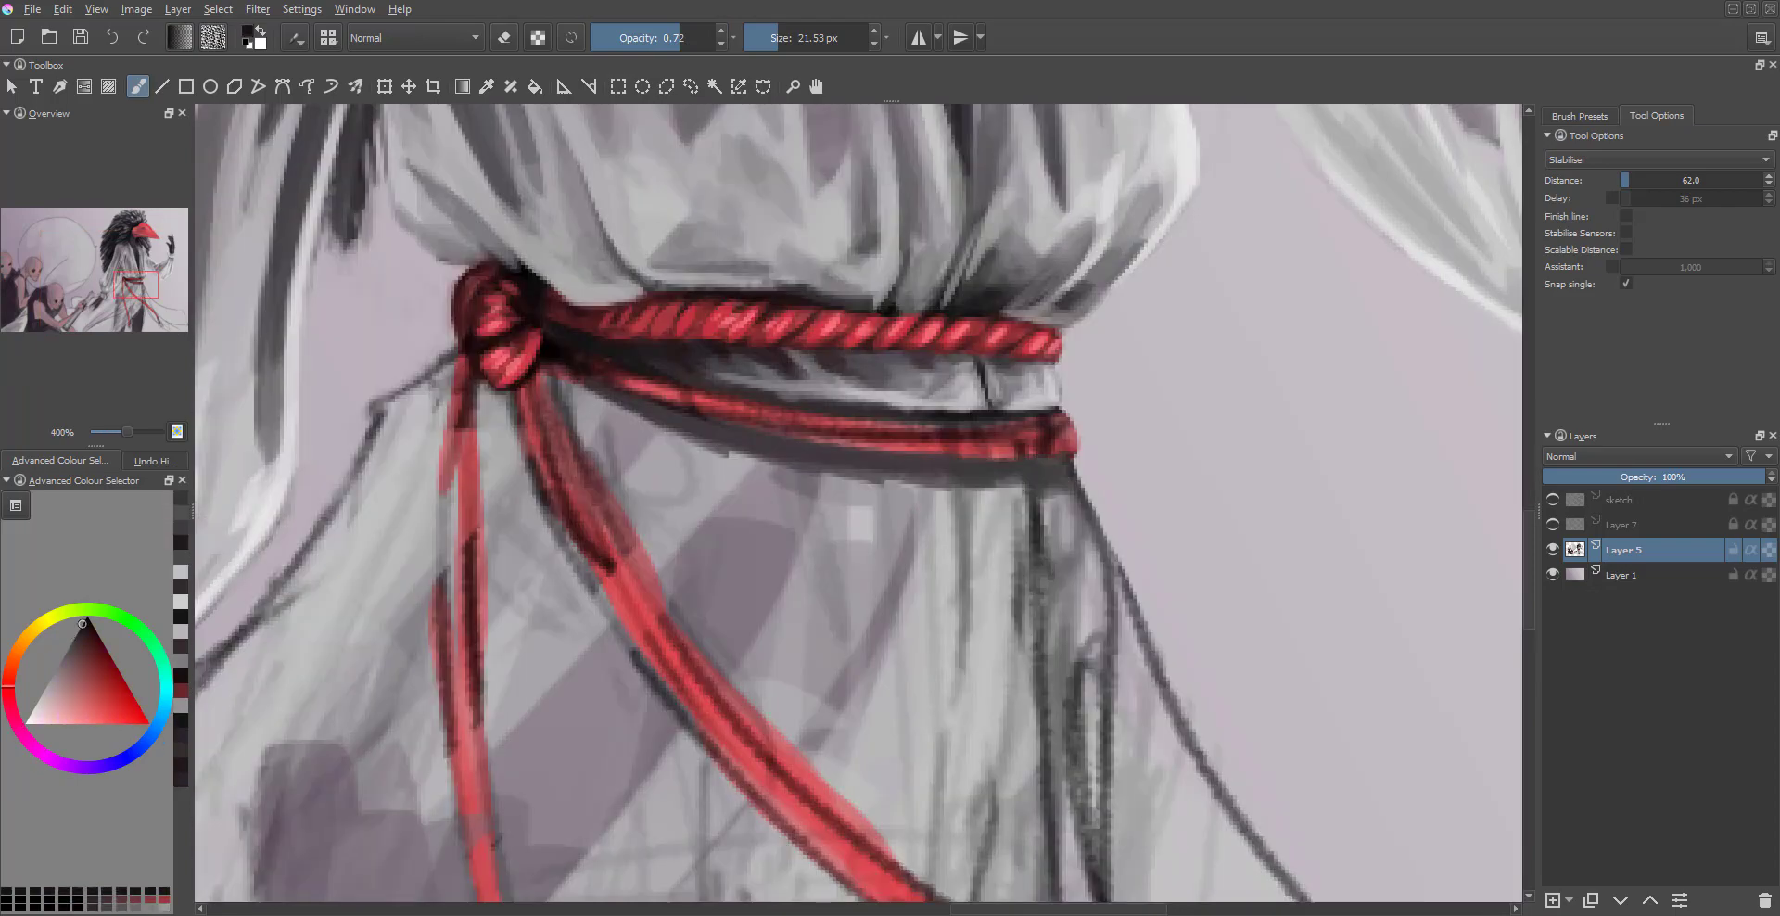
left_click(909, 440, "ctrl")
scroll(760, 248, "up", 1)
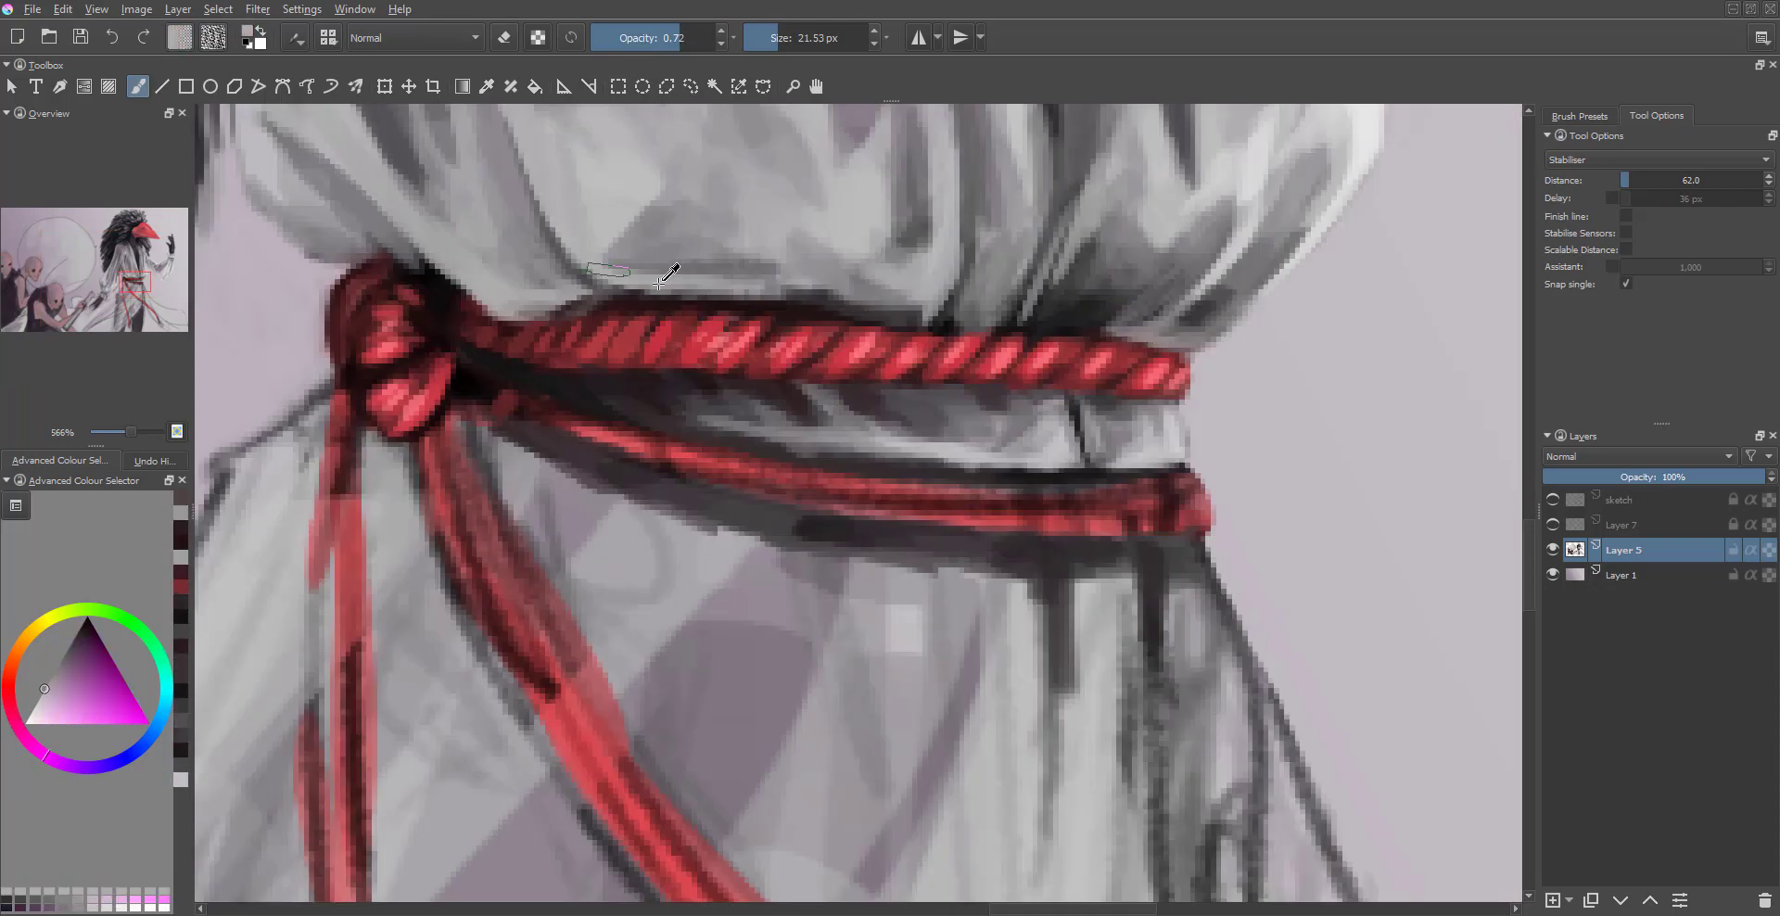
scroll(777, 252, "down", 1)
- Repaint the lower belt cord as a twisted rope using sampled dark reds and lighter red strand highlights at 0.72 opacity
left_click(788, 468, "ctrl")
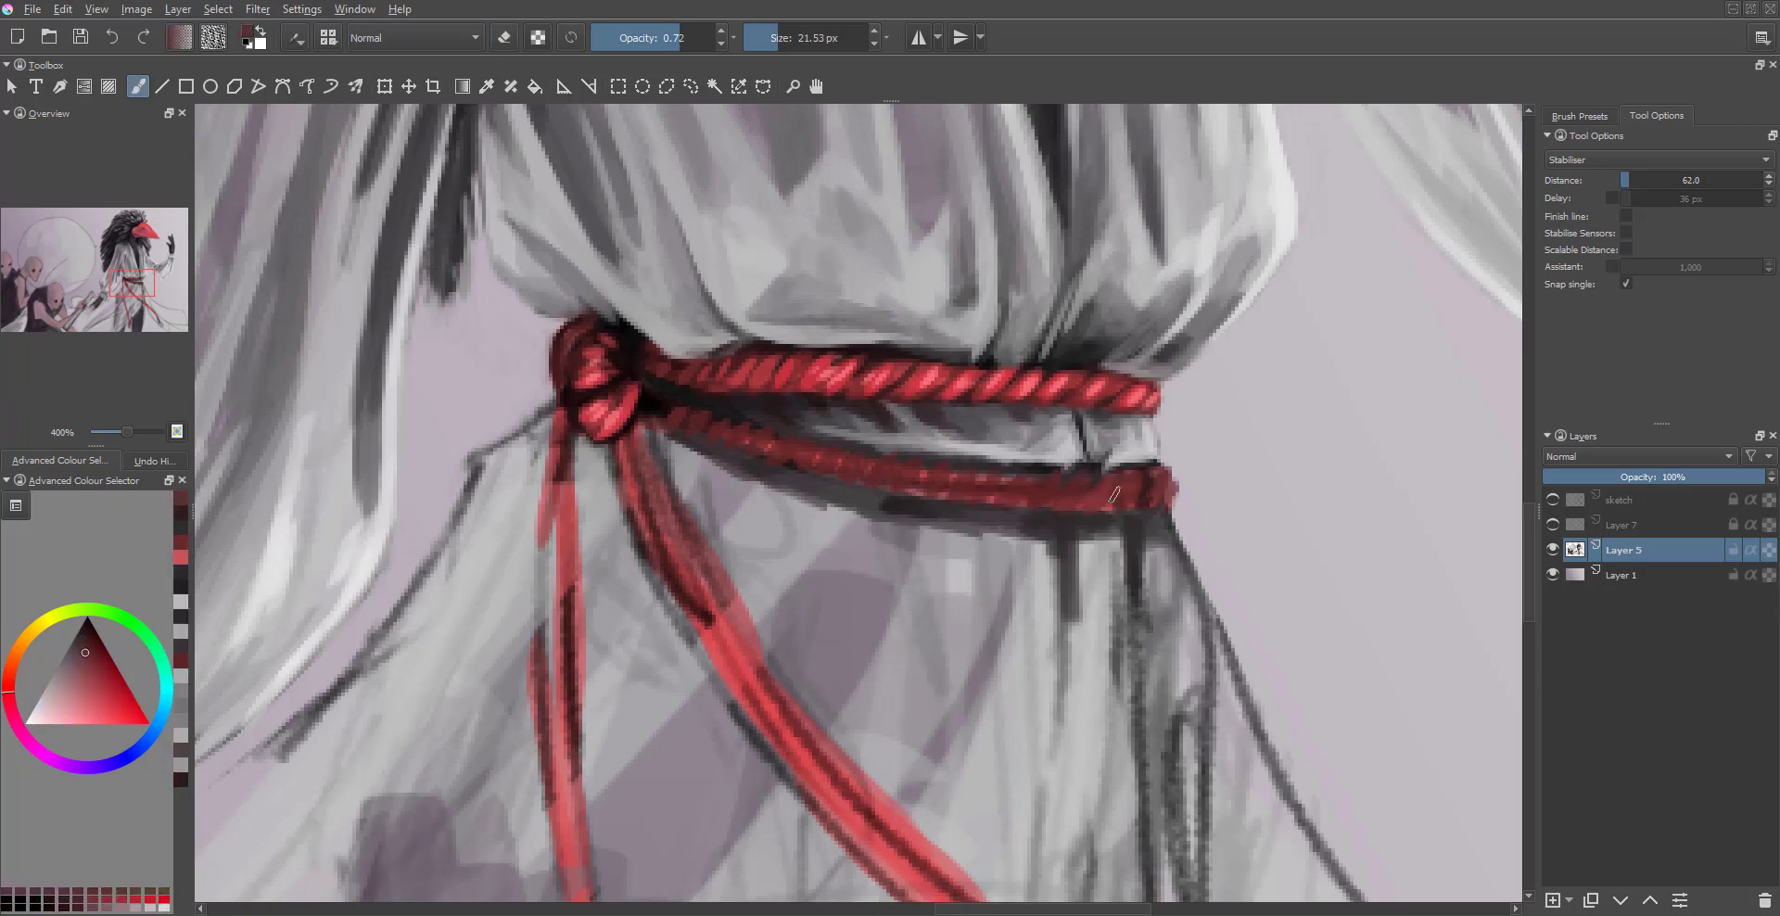
left_click(1113, 495, "ctrl")
scroll(928, 492, "down", 3)
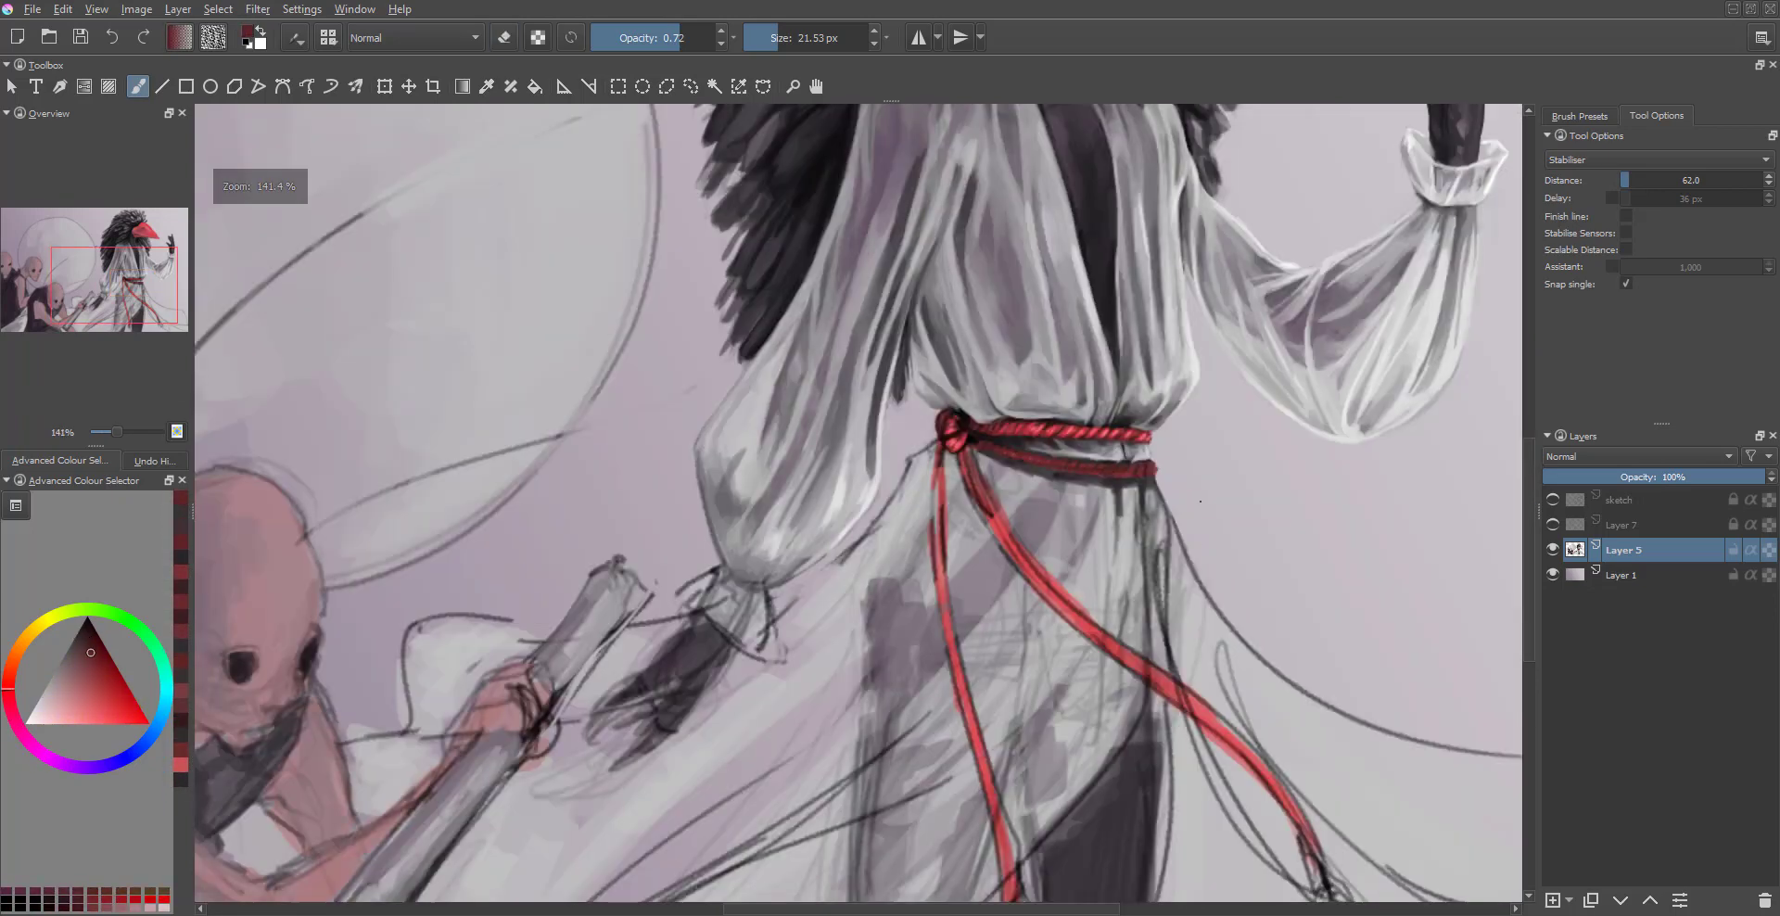
scroll(927, 491, "up", 2)
left_click(664, 408, "ctrl")
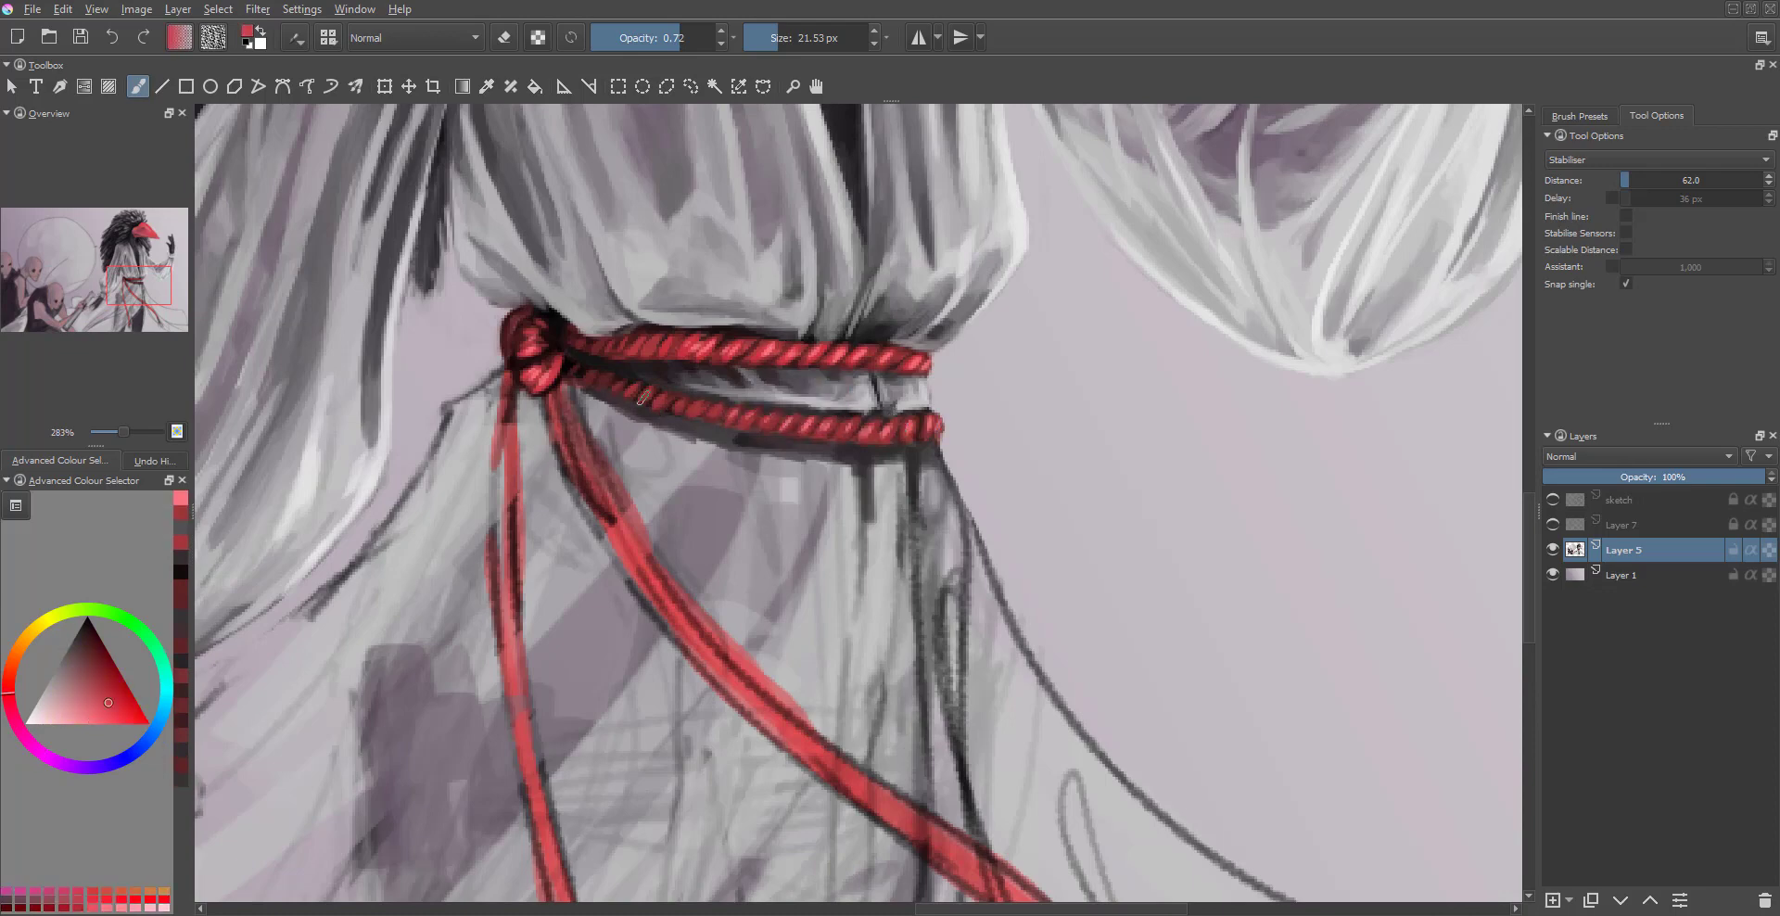
scroll(642, 397, "down", 3)
- Block in diagonal folds on the skirt below the belt knot with sampled greys, using a 47 px brush at 0.55 opacity
left_click(853, 563, "ctrl")
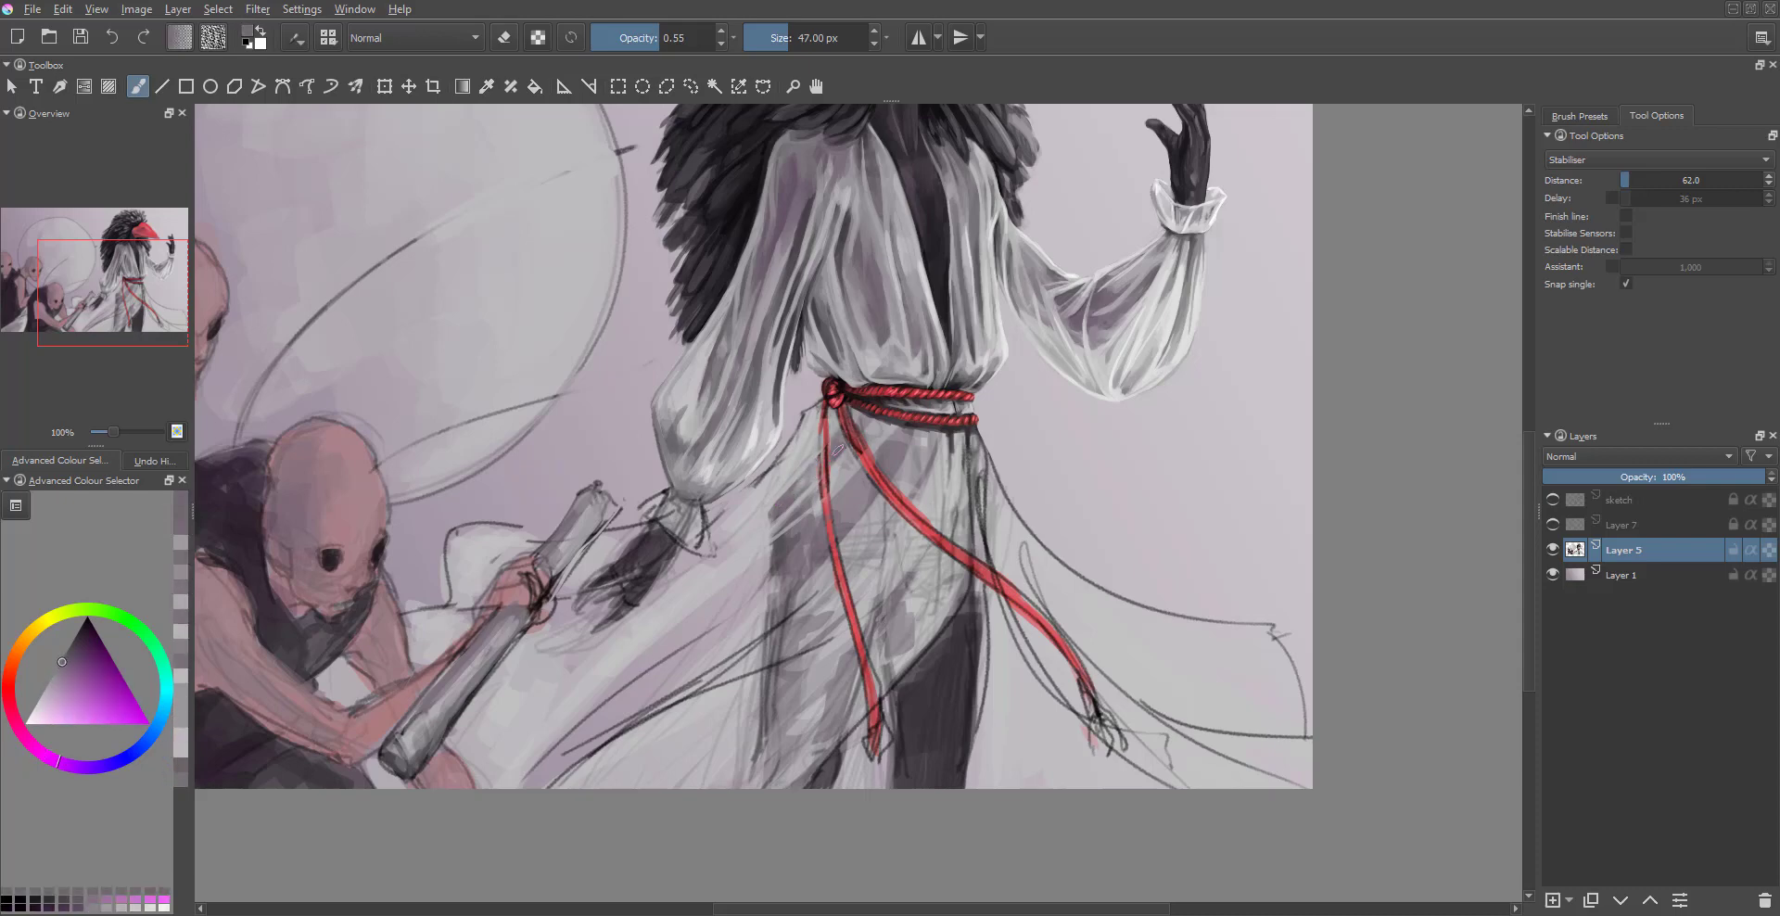
left_click(770, 492, "ctrl")
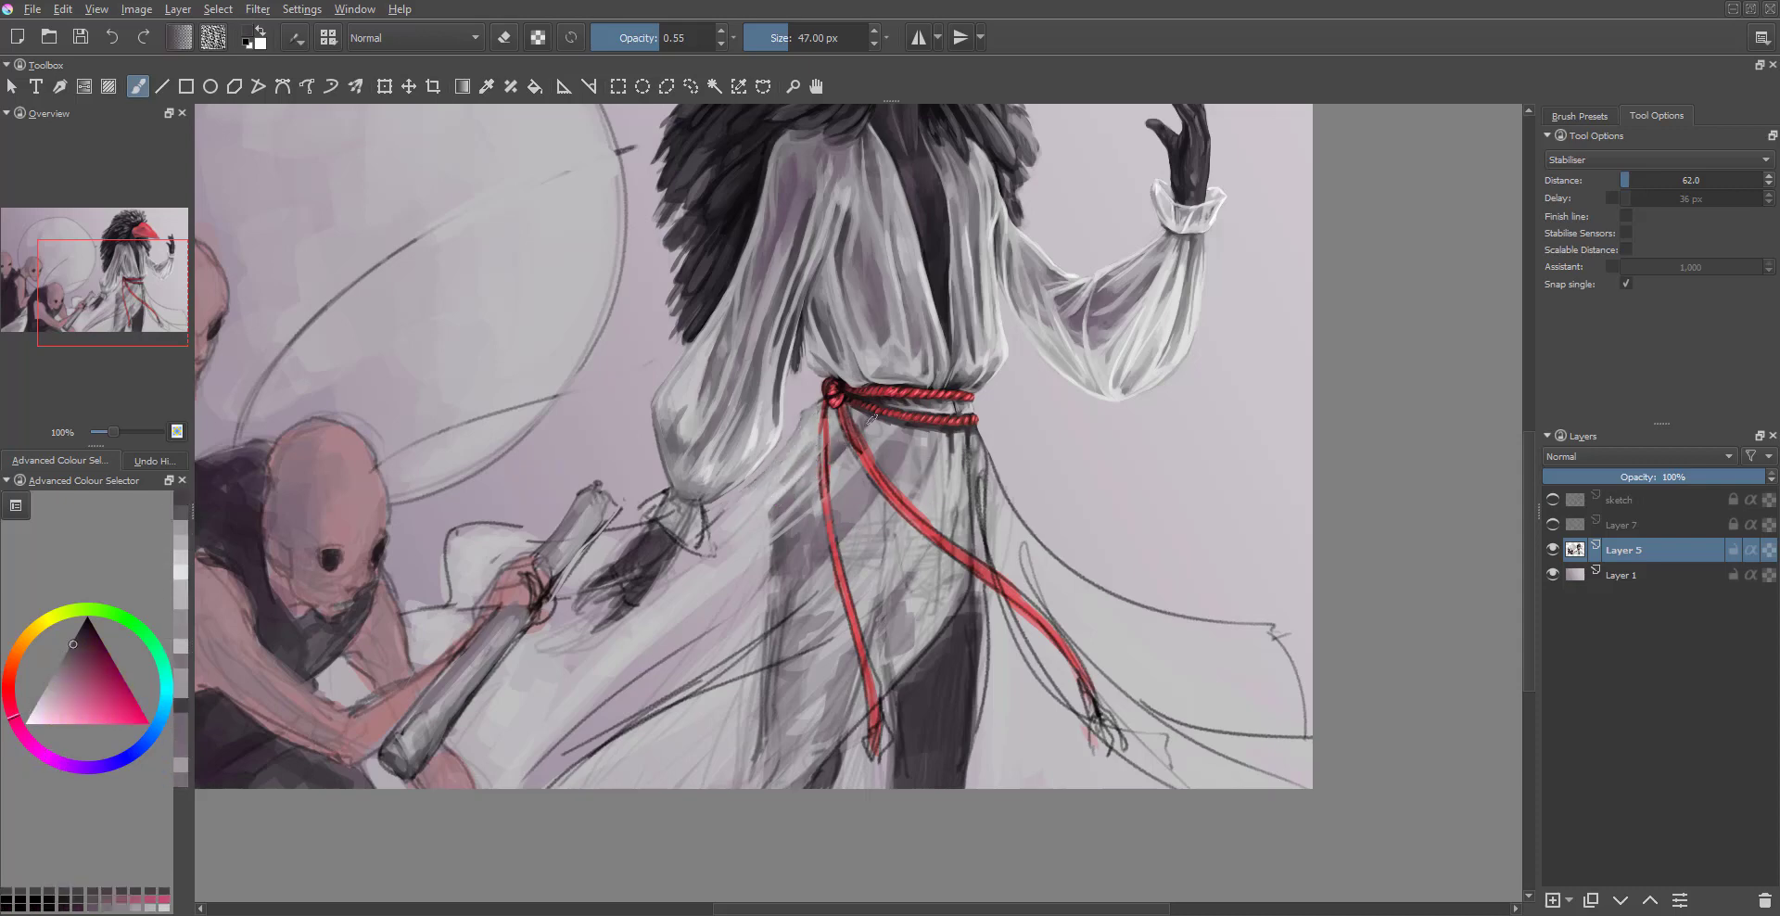
left_click(892, 447, "ctrl")
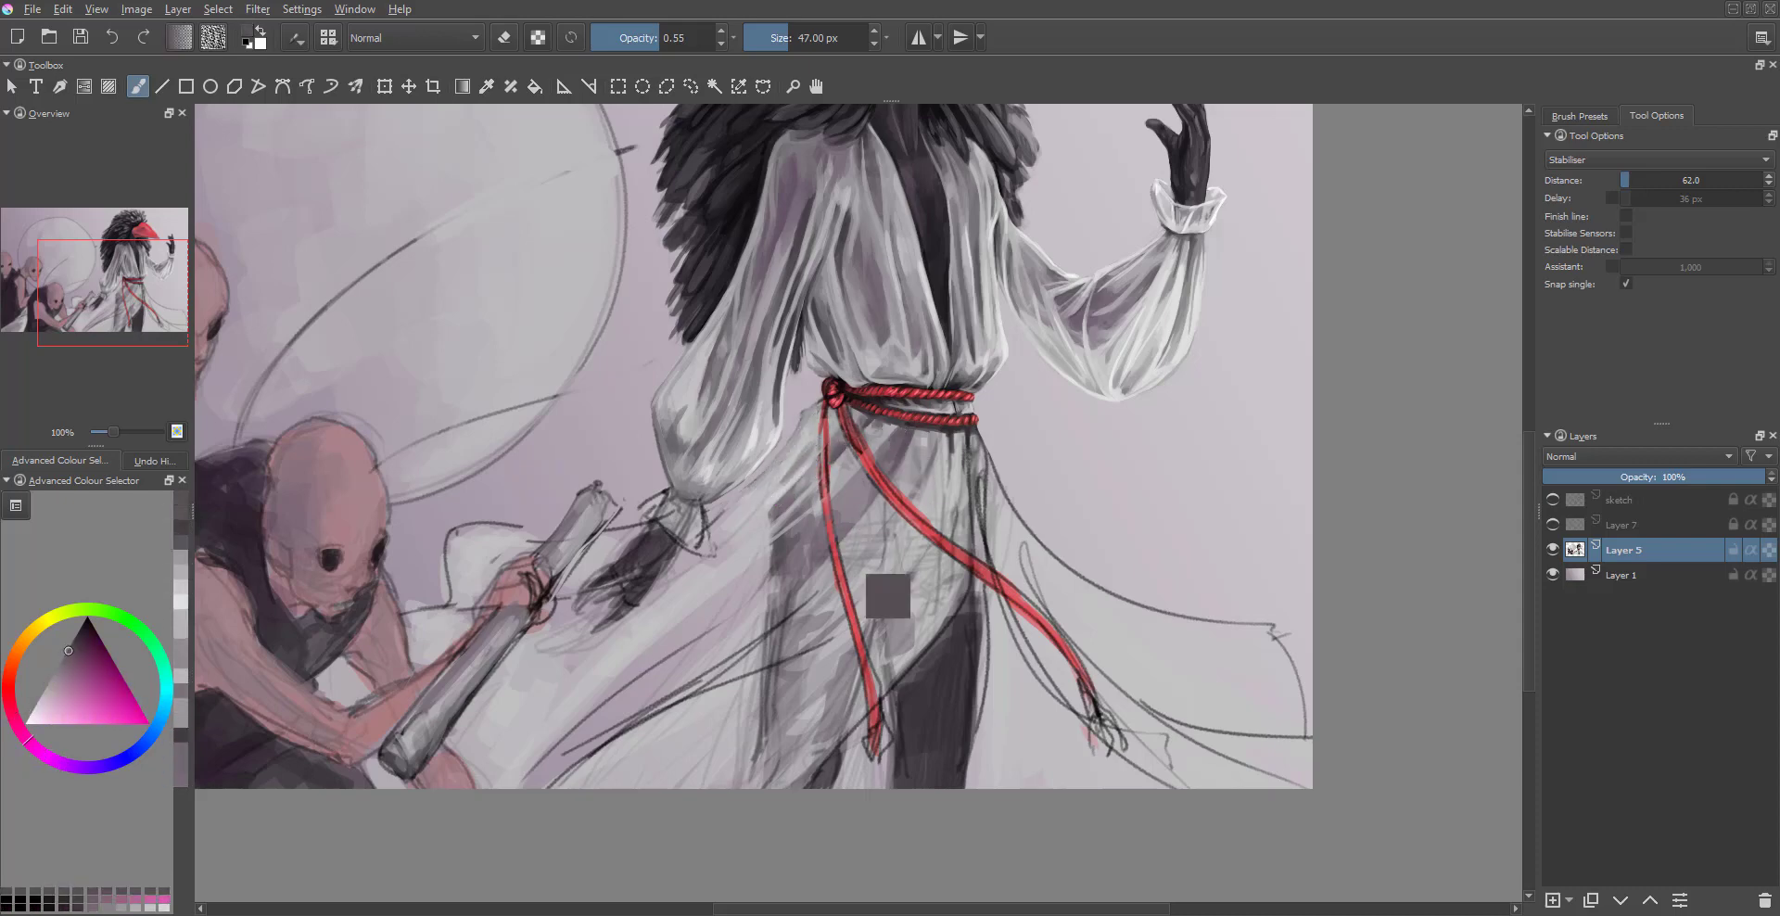
left_click(889, 424, "ctrl")
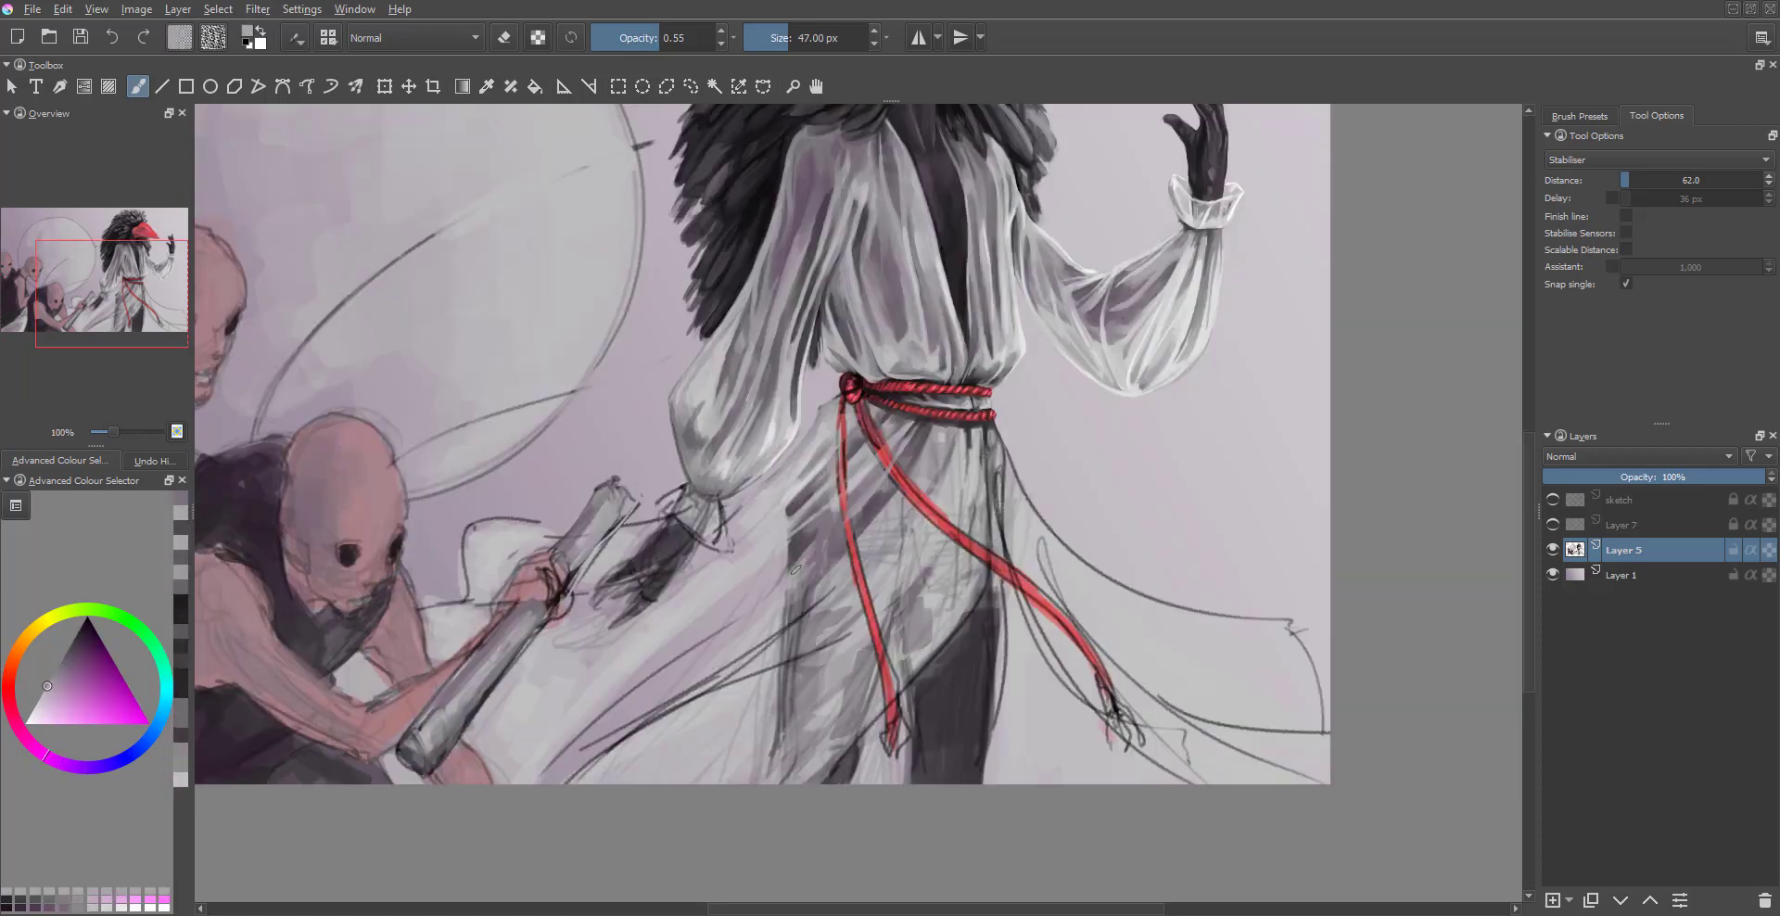
left_click(784, 642, "ctrl")
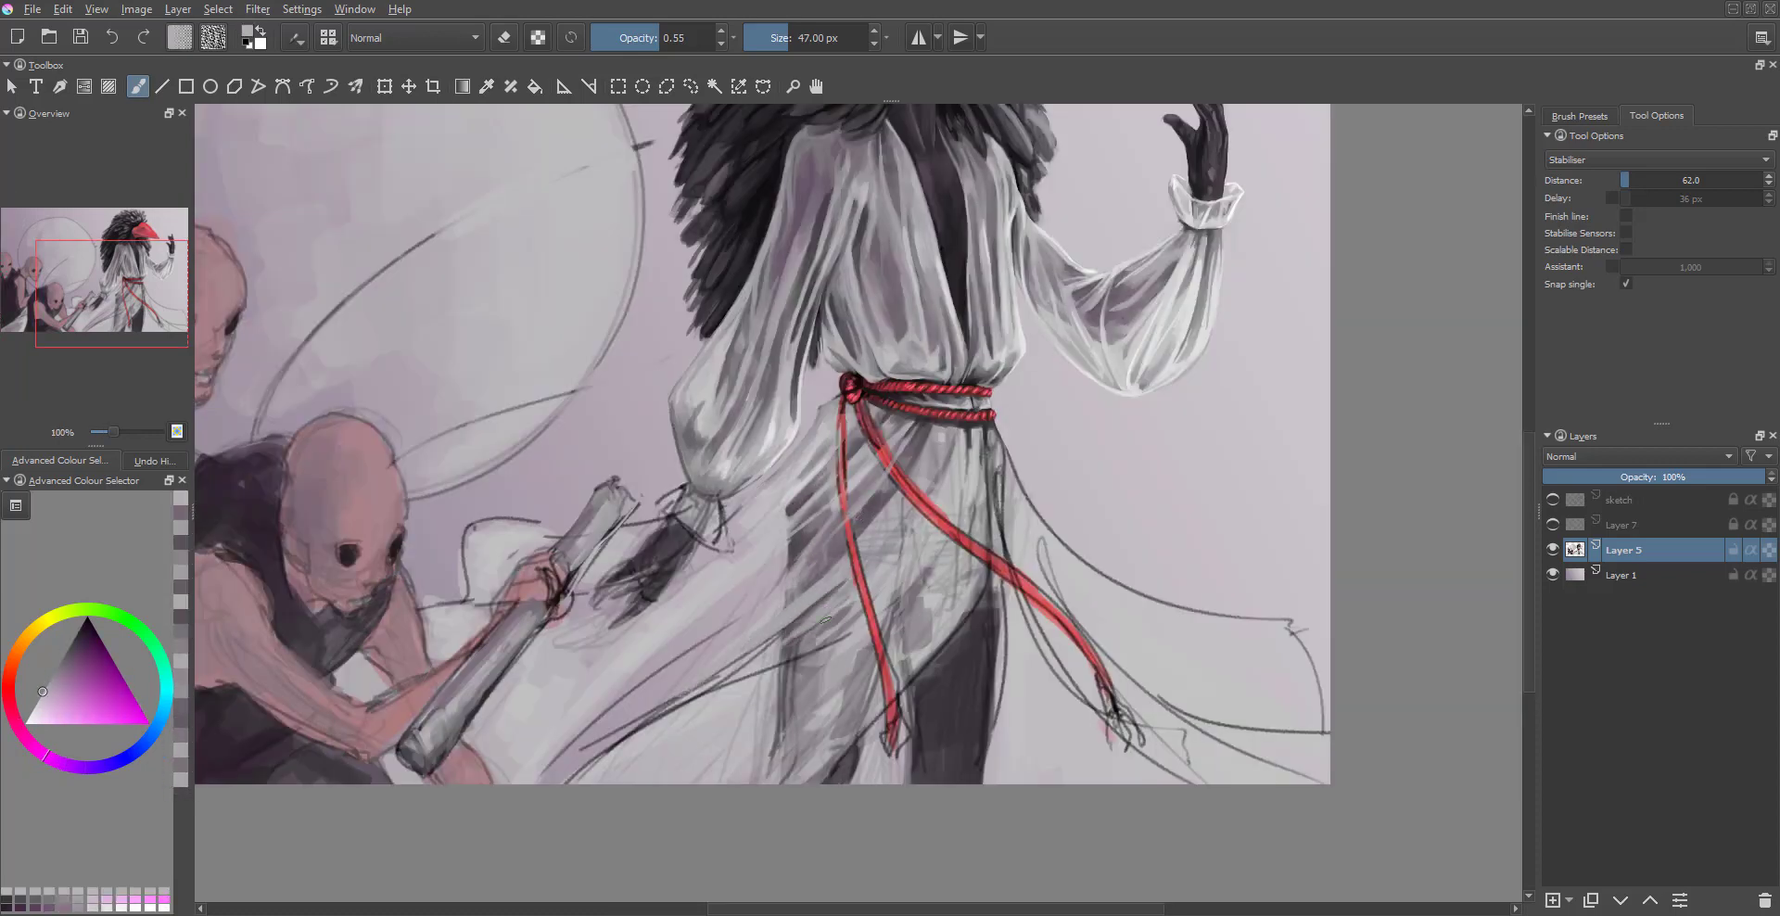
left_click(821, 626, "ctrl")
- Extend the sweeping grey folds from the hip down across the thigh with sampled light and mid greys
scroll(789, 603, "down", 4)
scroll(747, 582, "up", 4)
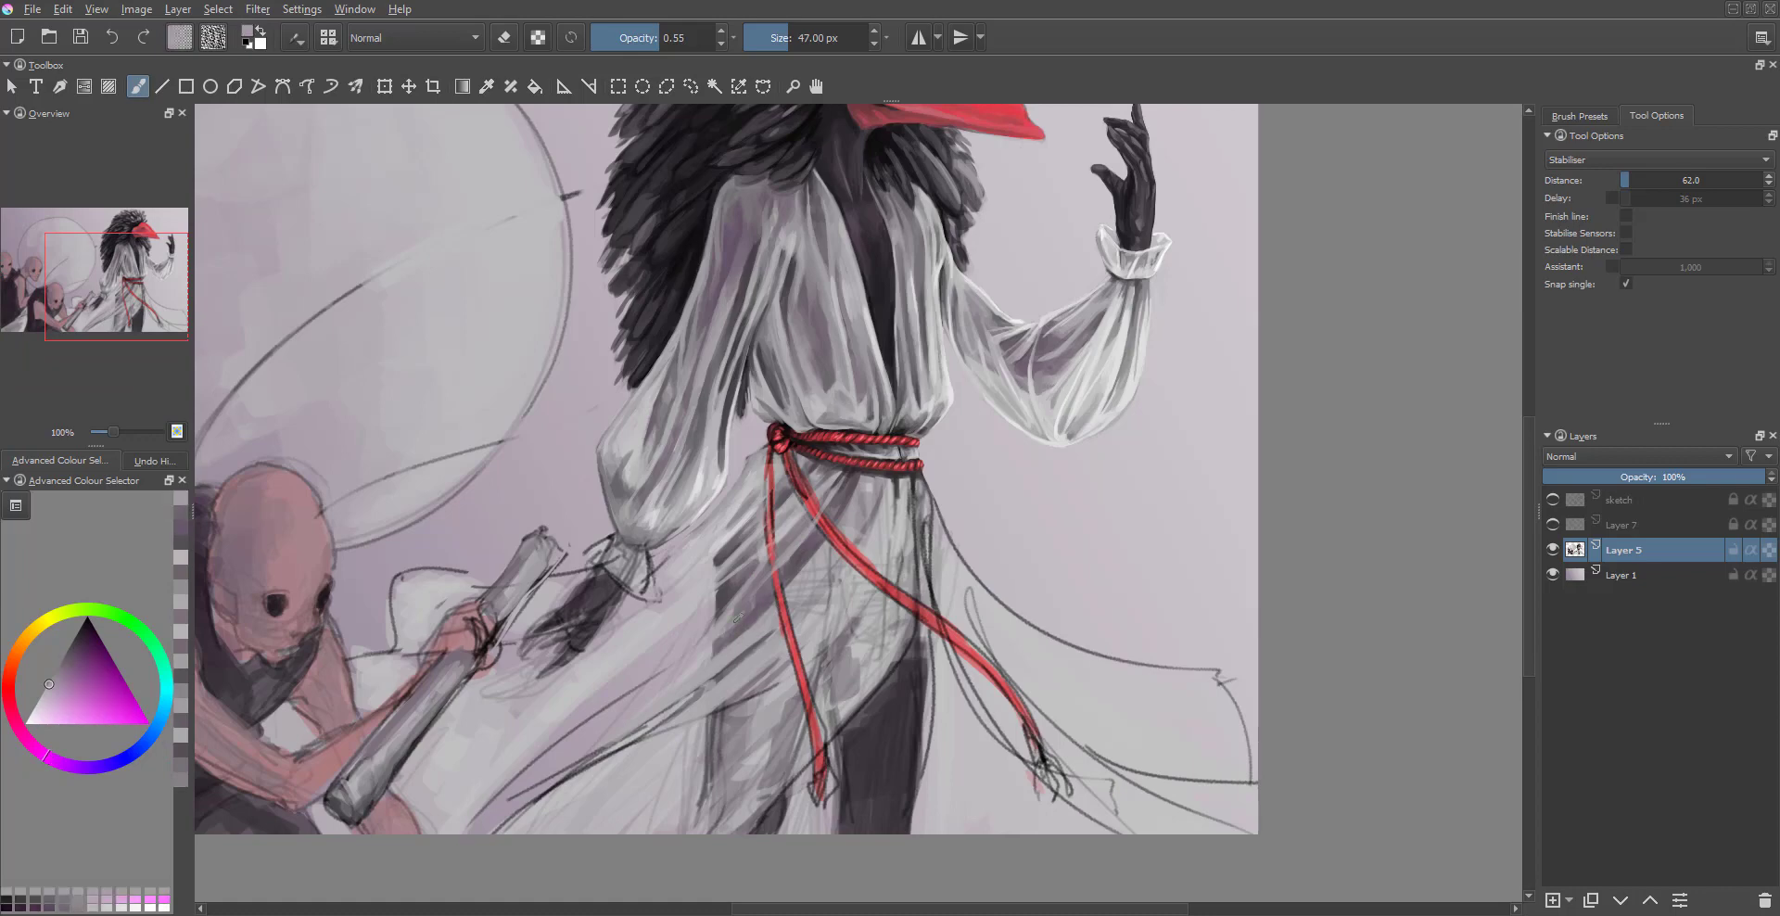
left_click(758, 567, "ctrl")
scroll(751, 566, "up", 4)
left_click(826, 575, "ctrl")
scroll(825, 575, "down", 4)
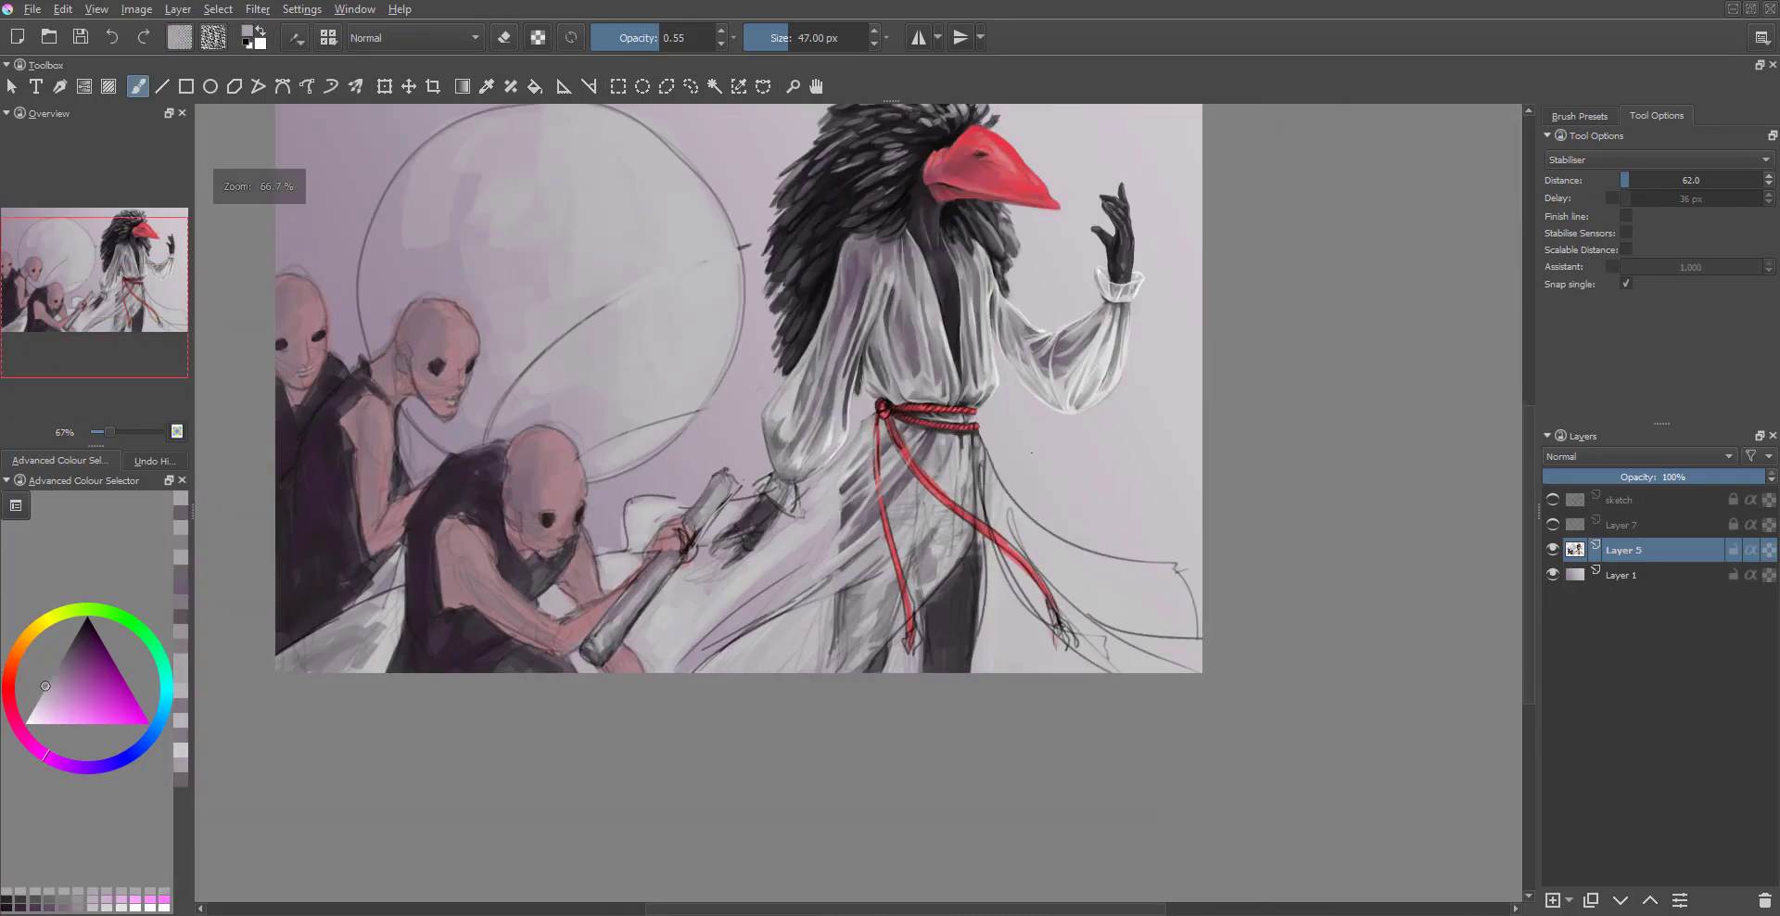
- Reduce the brush size and paint narrow dark and light gathers hanging from the lower belt rope over the hip
scroll(853, 709, "up", 4)
key("bracketleft")
key("bracketleft")
key("bracketleft")
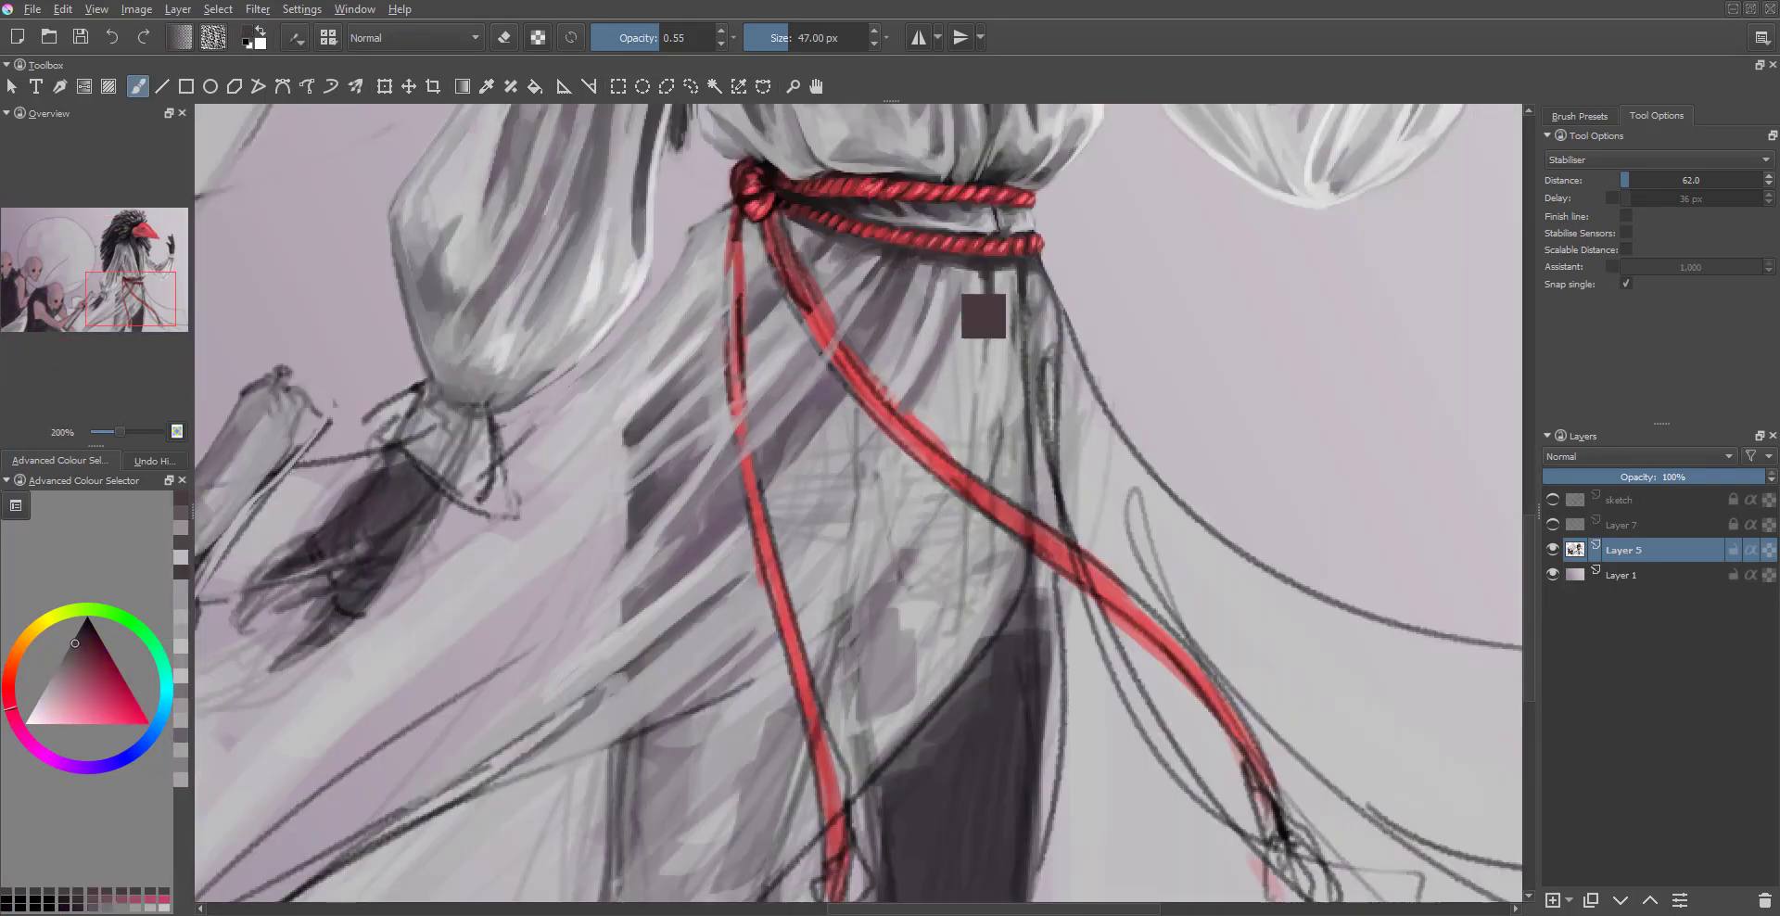
scroll(927, 298, "up", 2)
left_click(896, 309, "ctrl")
scroll(896, 309, "down", 5)
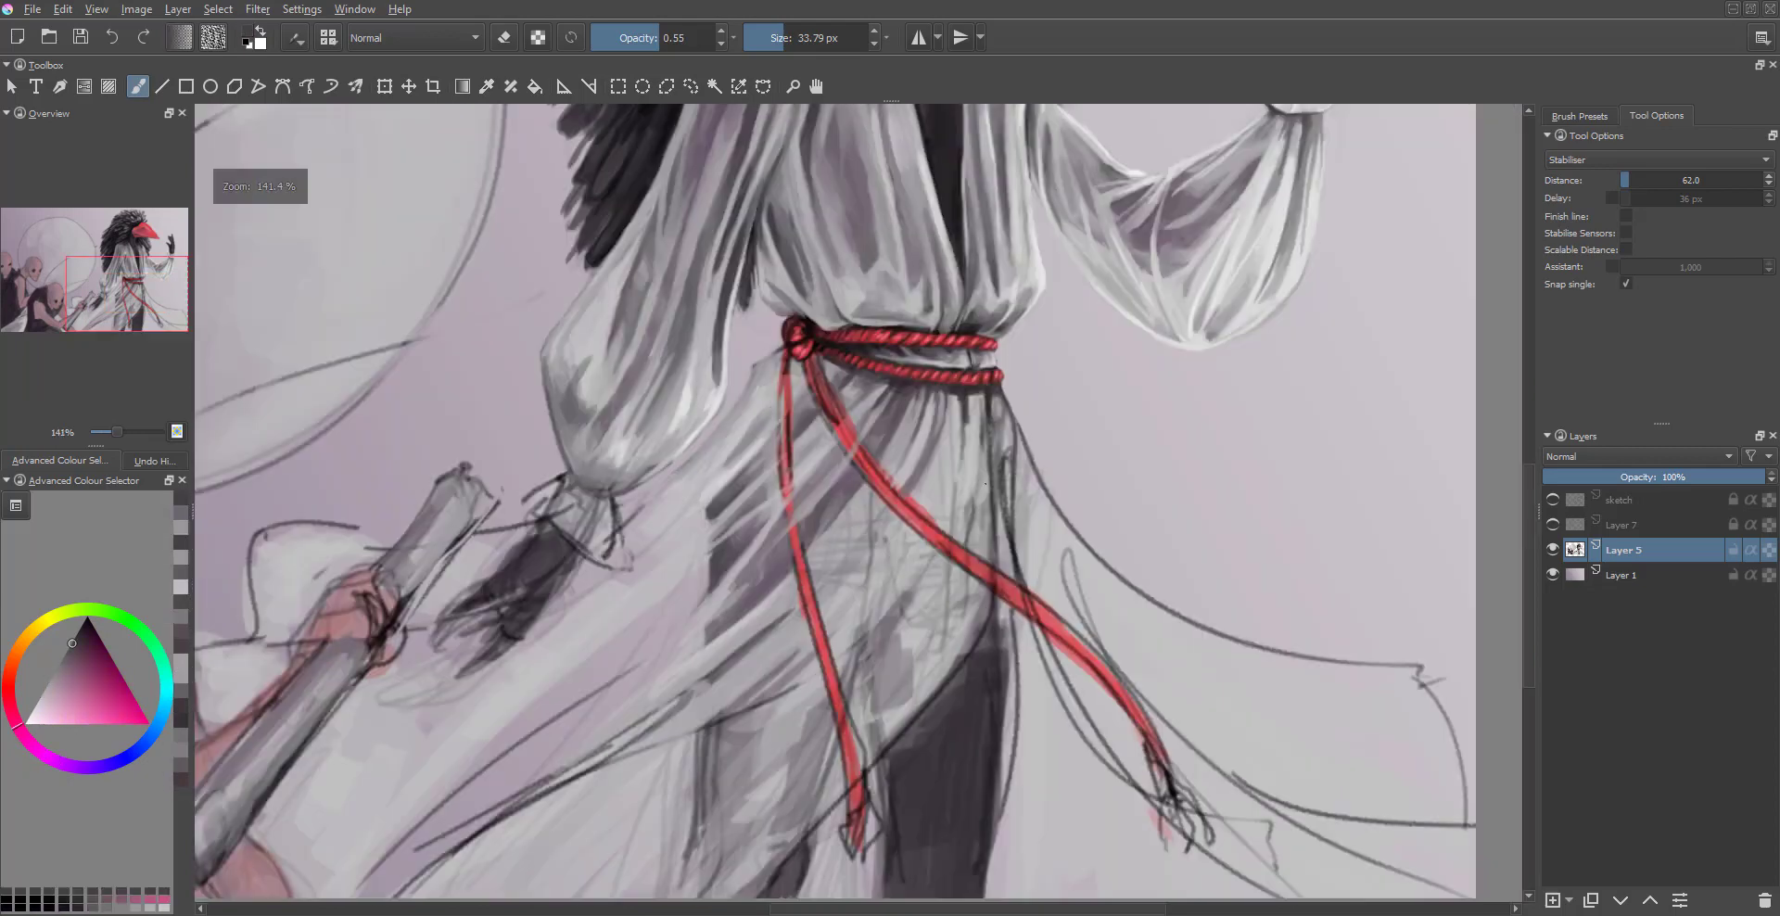
scroll(730, 151, "up", 3)
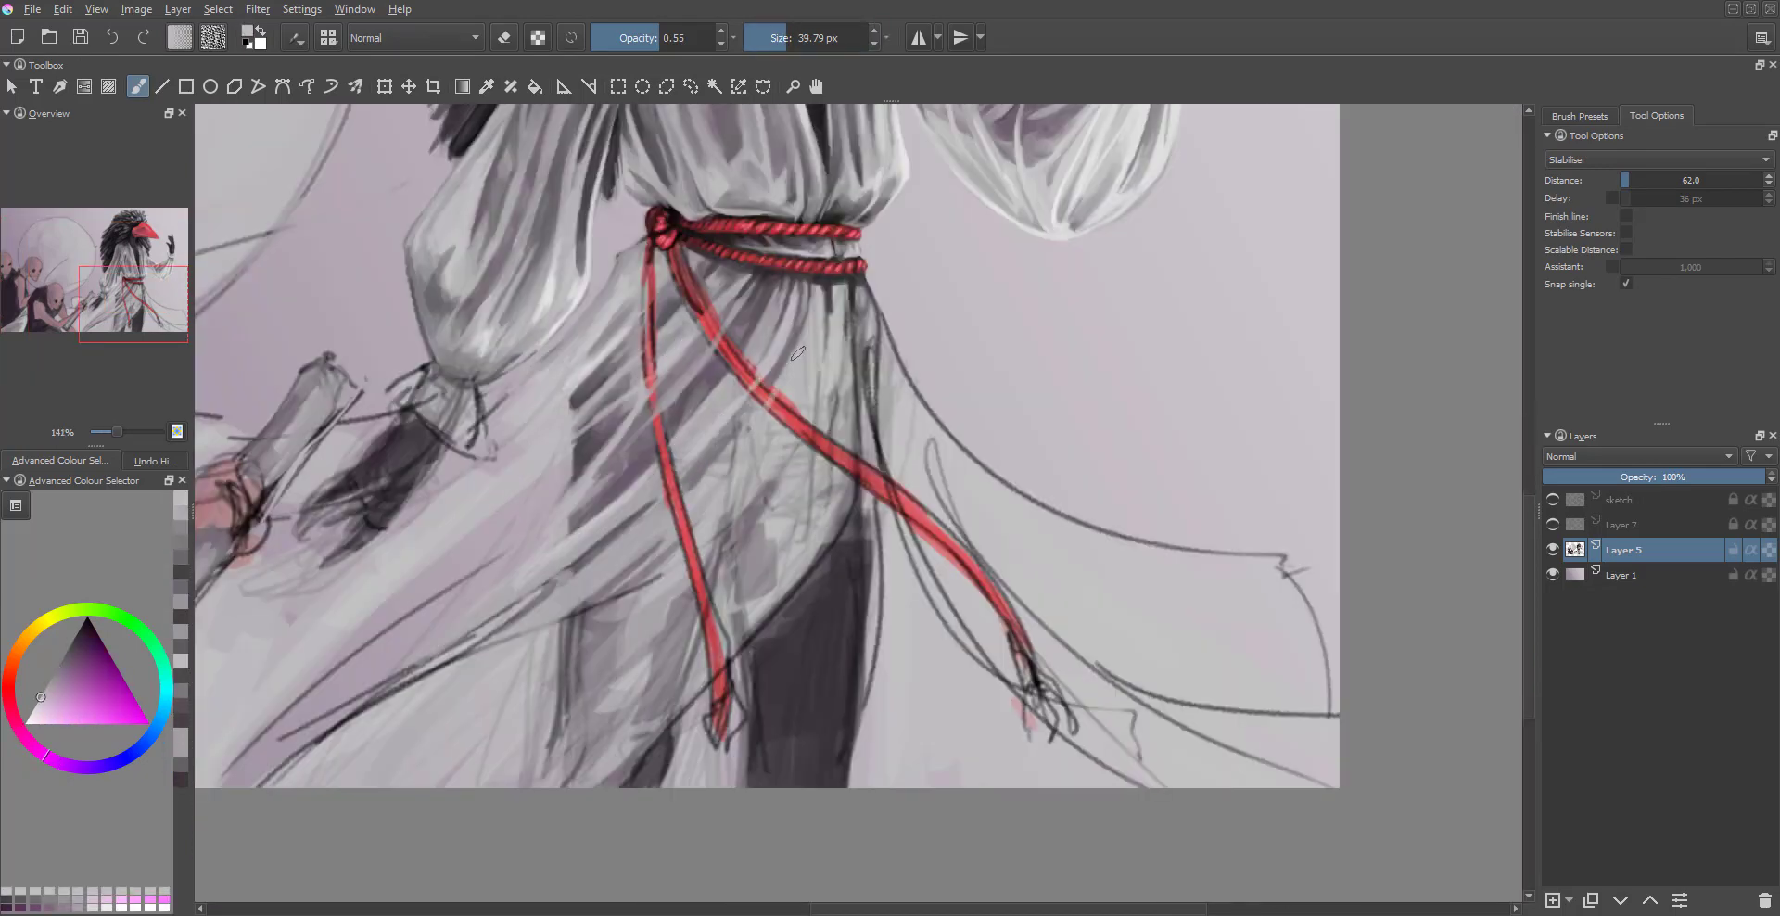
left_click(745, 351, "ctrl")
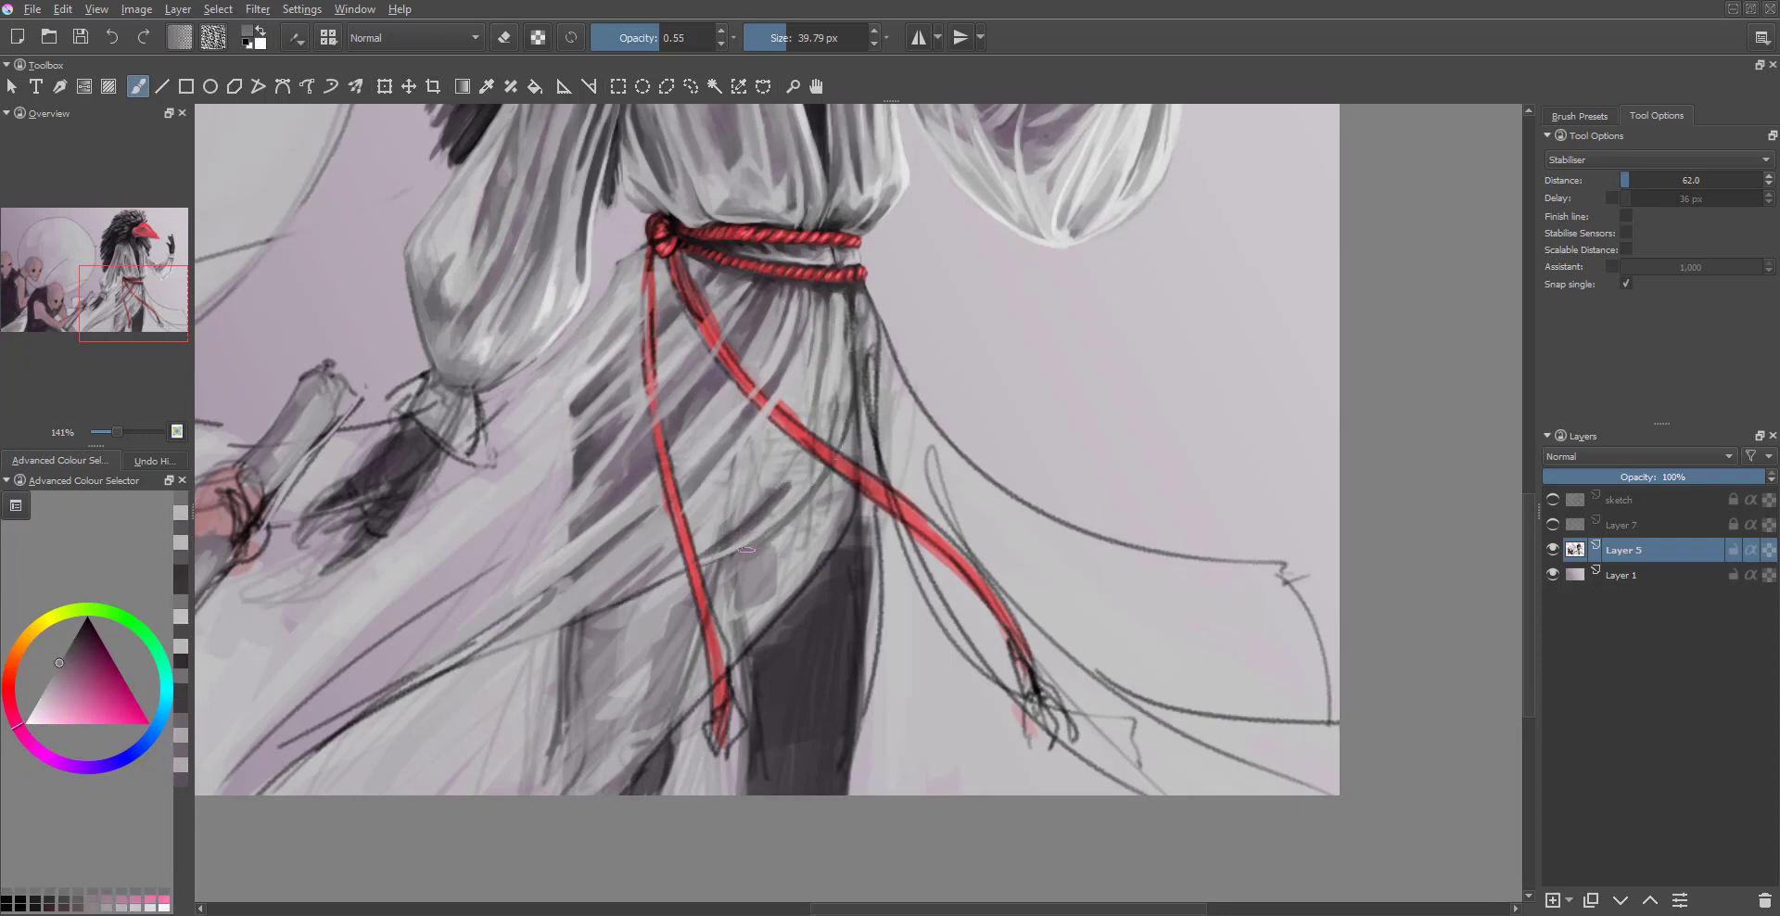
- Lower the brush opacity to 0.51 and paint curved folds across the thigh with a white edge along the wrap's hem
scroll(745, 618, "down", 5)
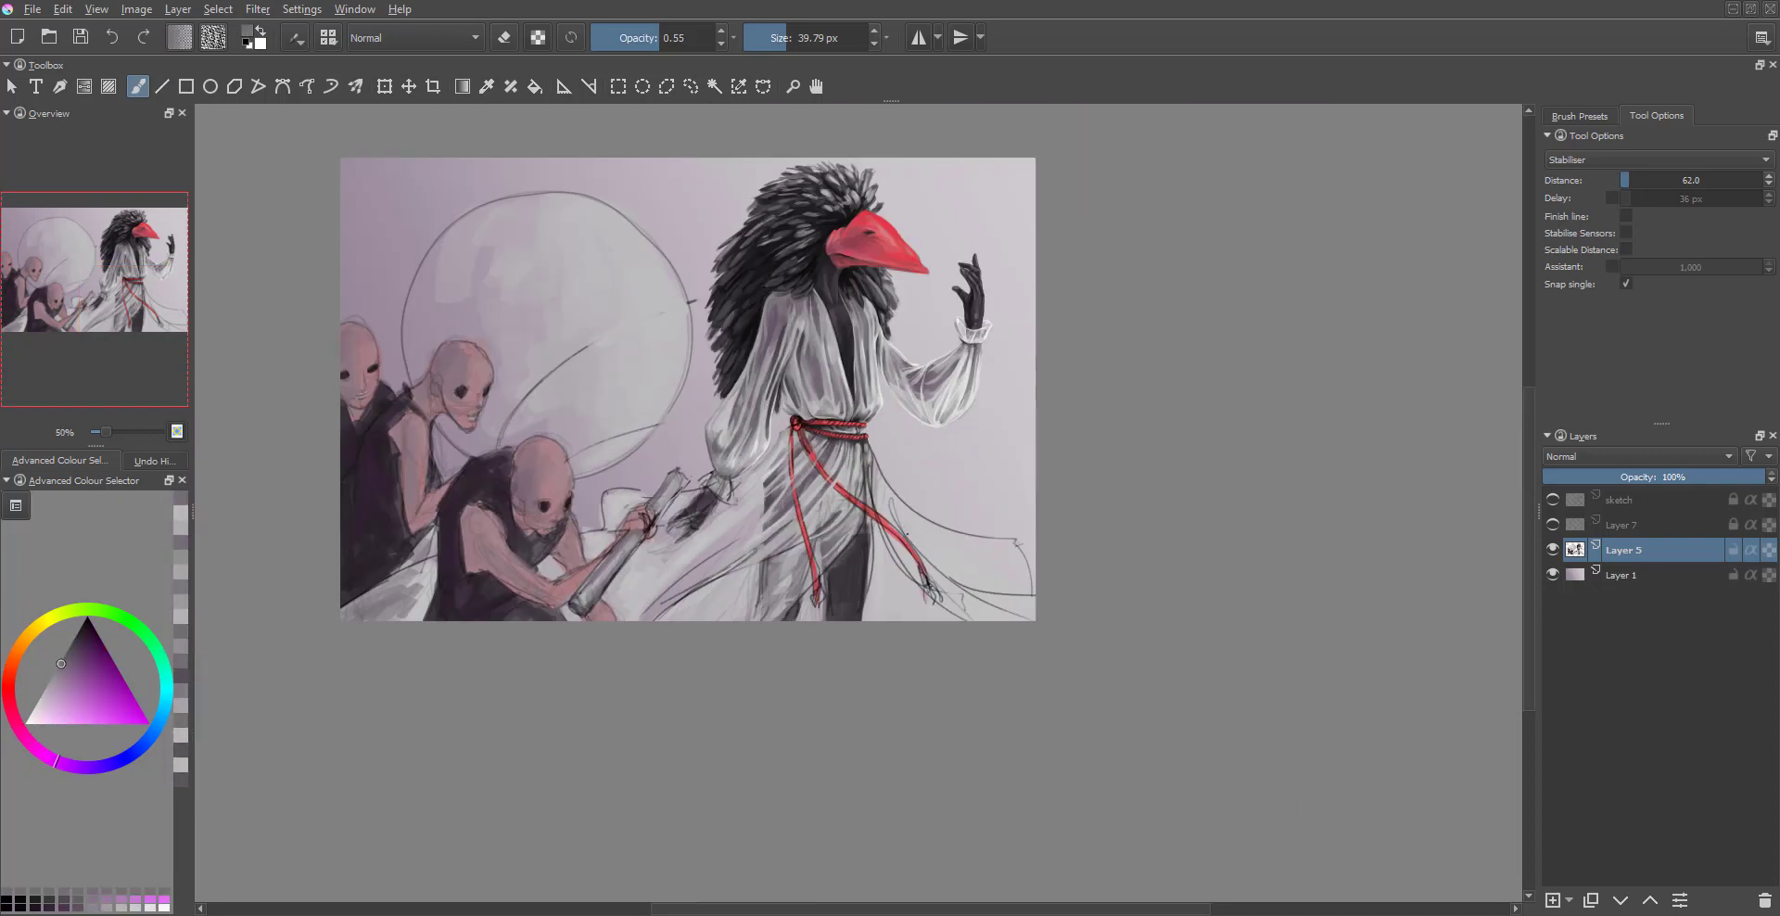
scroll(649, 370, "up", 5)
left_click(654, 42)
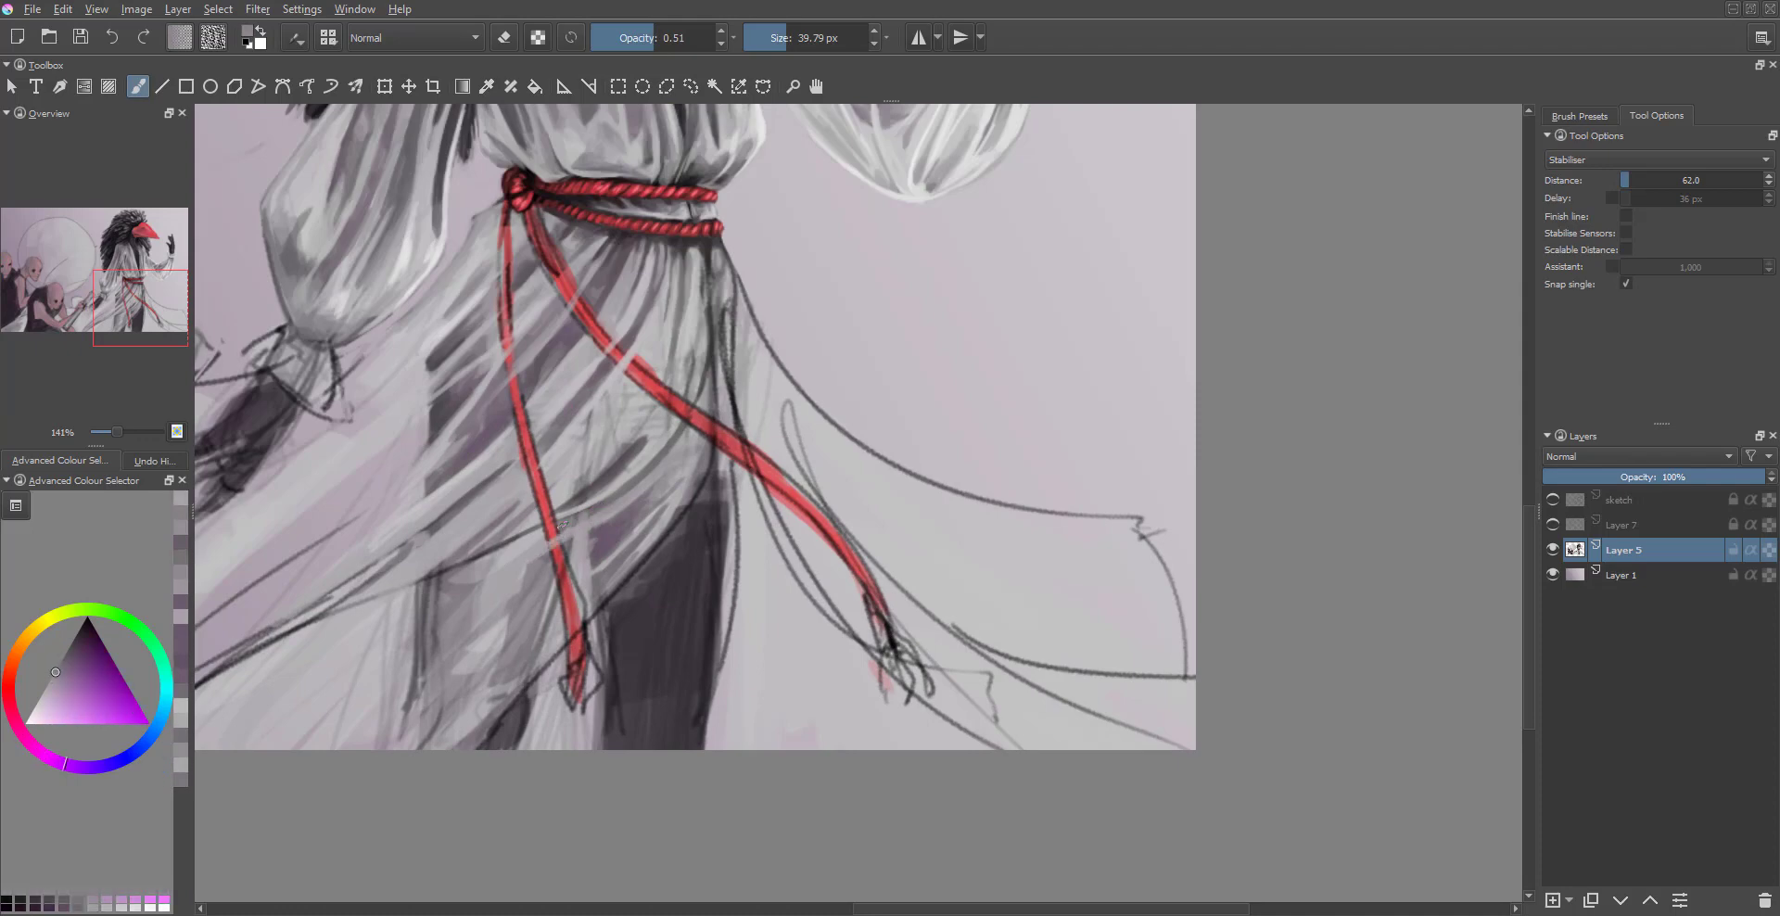
scroll(993, 403, "down", 1)
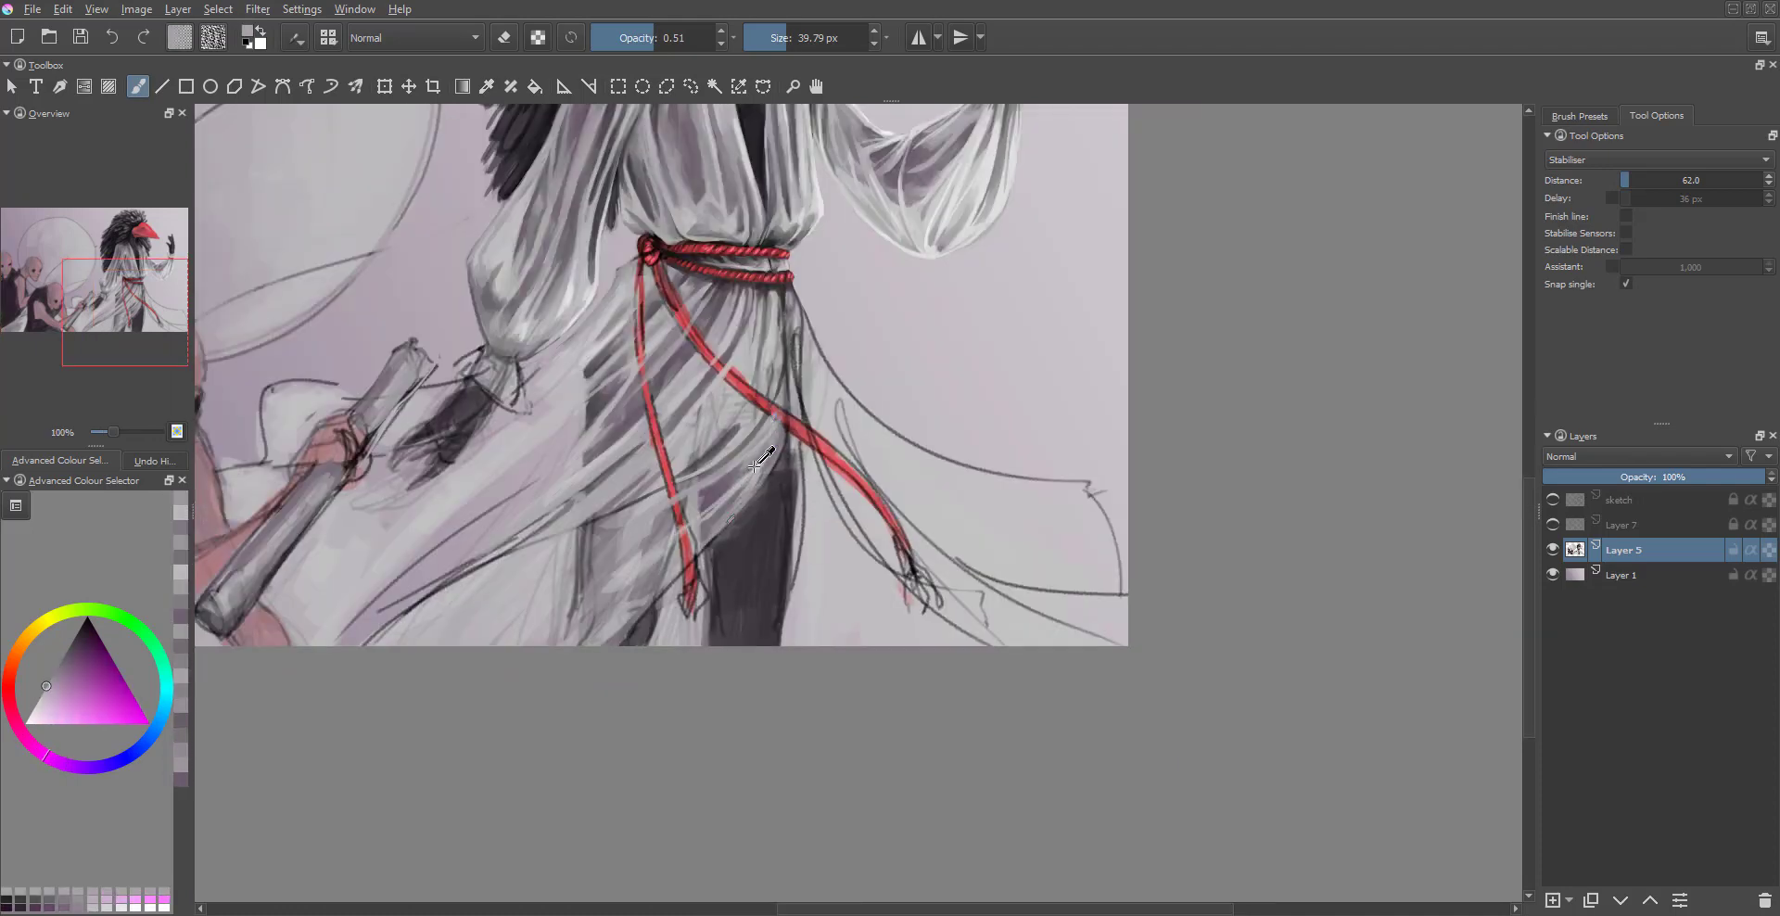
scroll(839, 496, "down", 2)
scroll(890, 540, "up", 3)
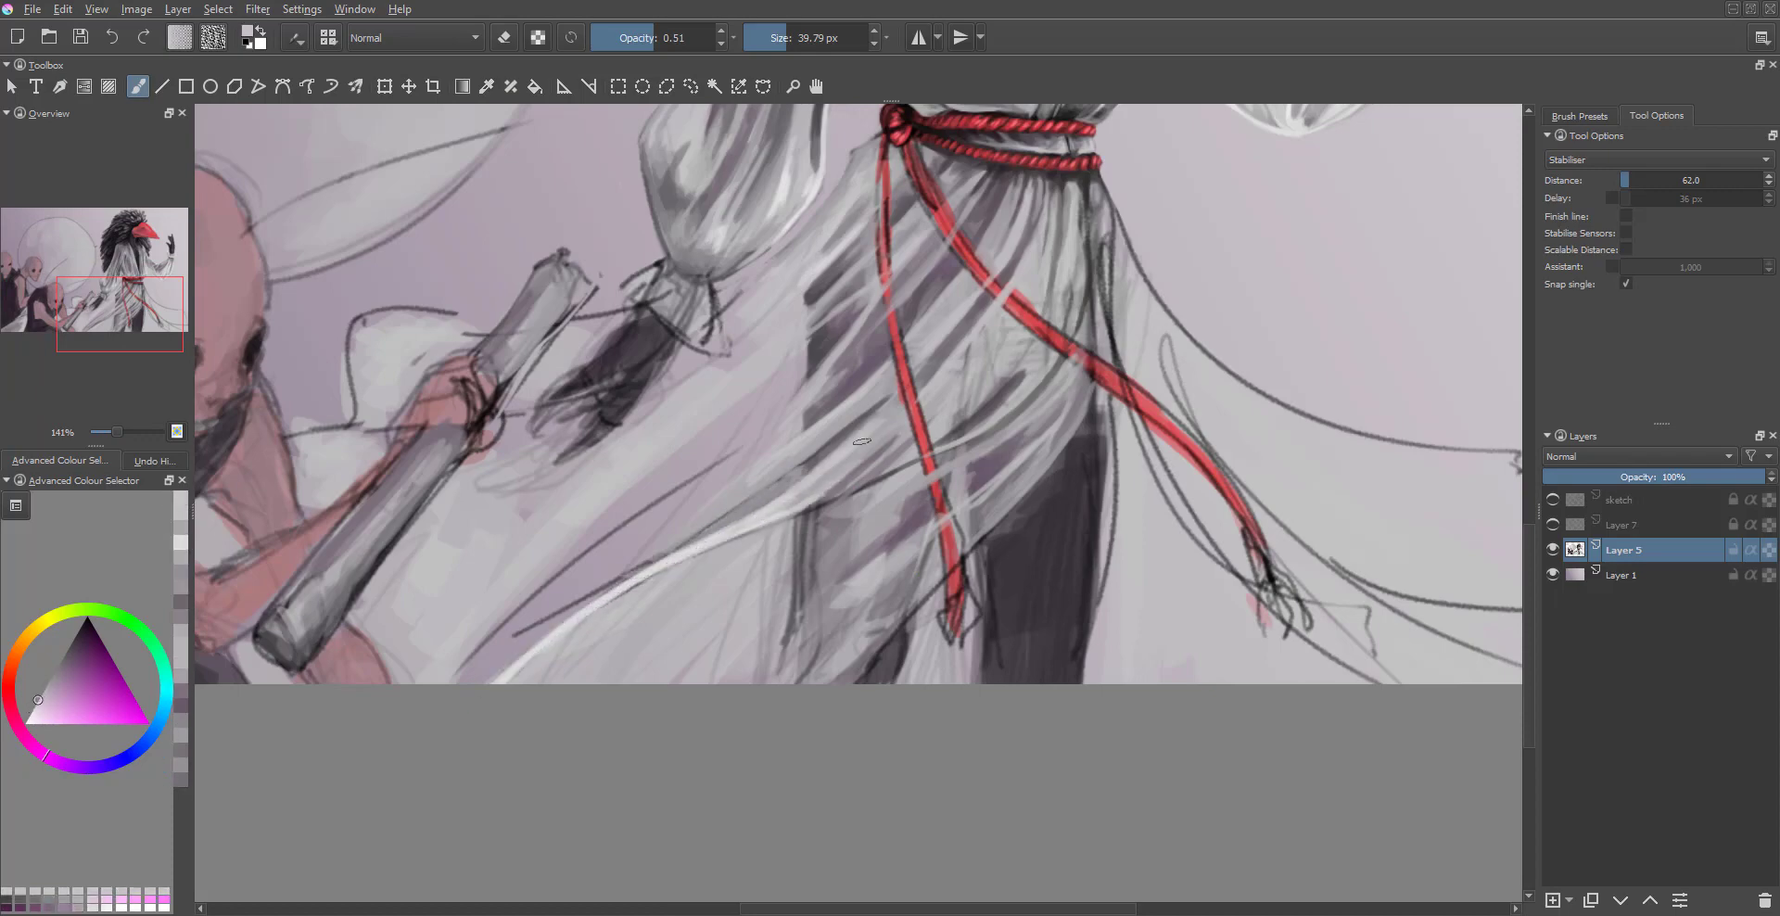
- Add thin pale highlights along the skirt's folds over the hip and thigh using sampled light greys
scroll(766, 643, "down", 3)
scroll(776, 592, "up", 3)
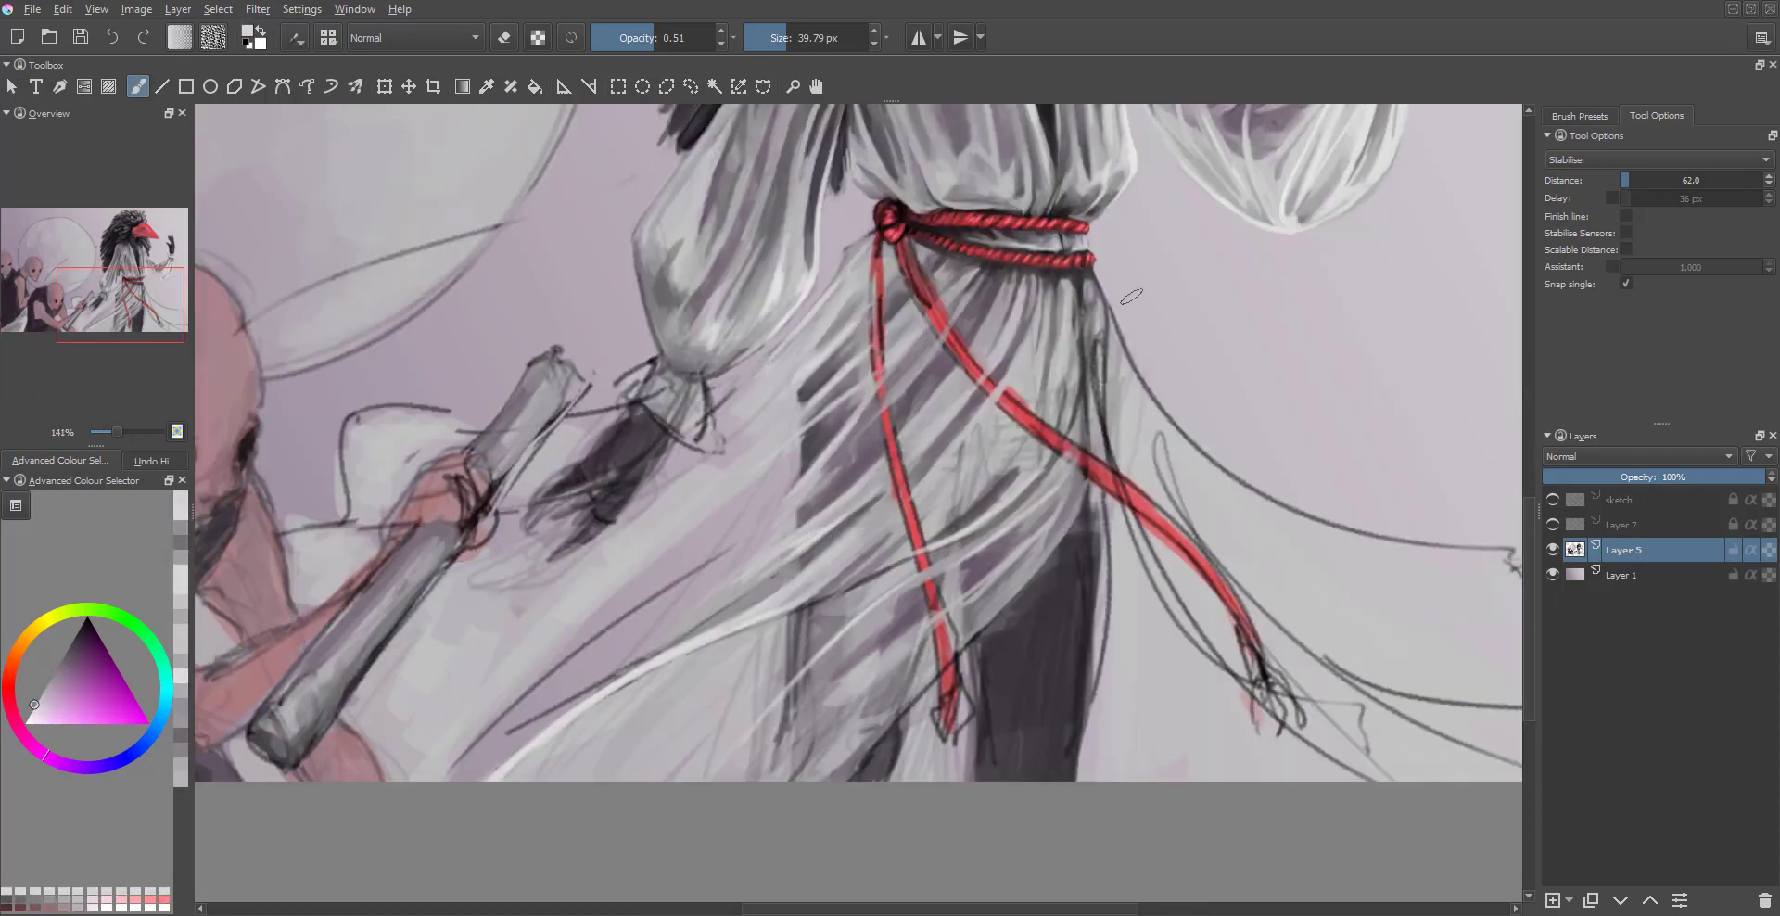
left_click(988, 516, "ctrl")
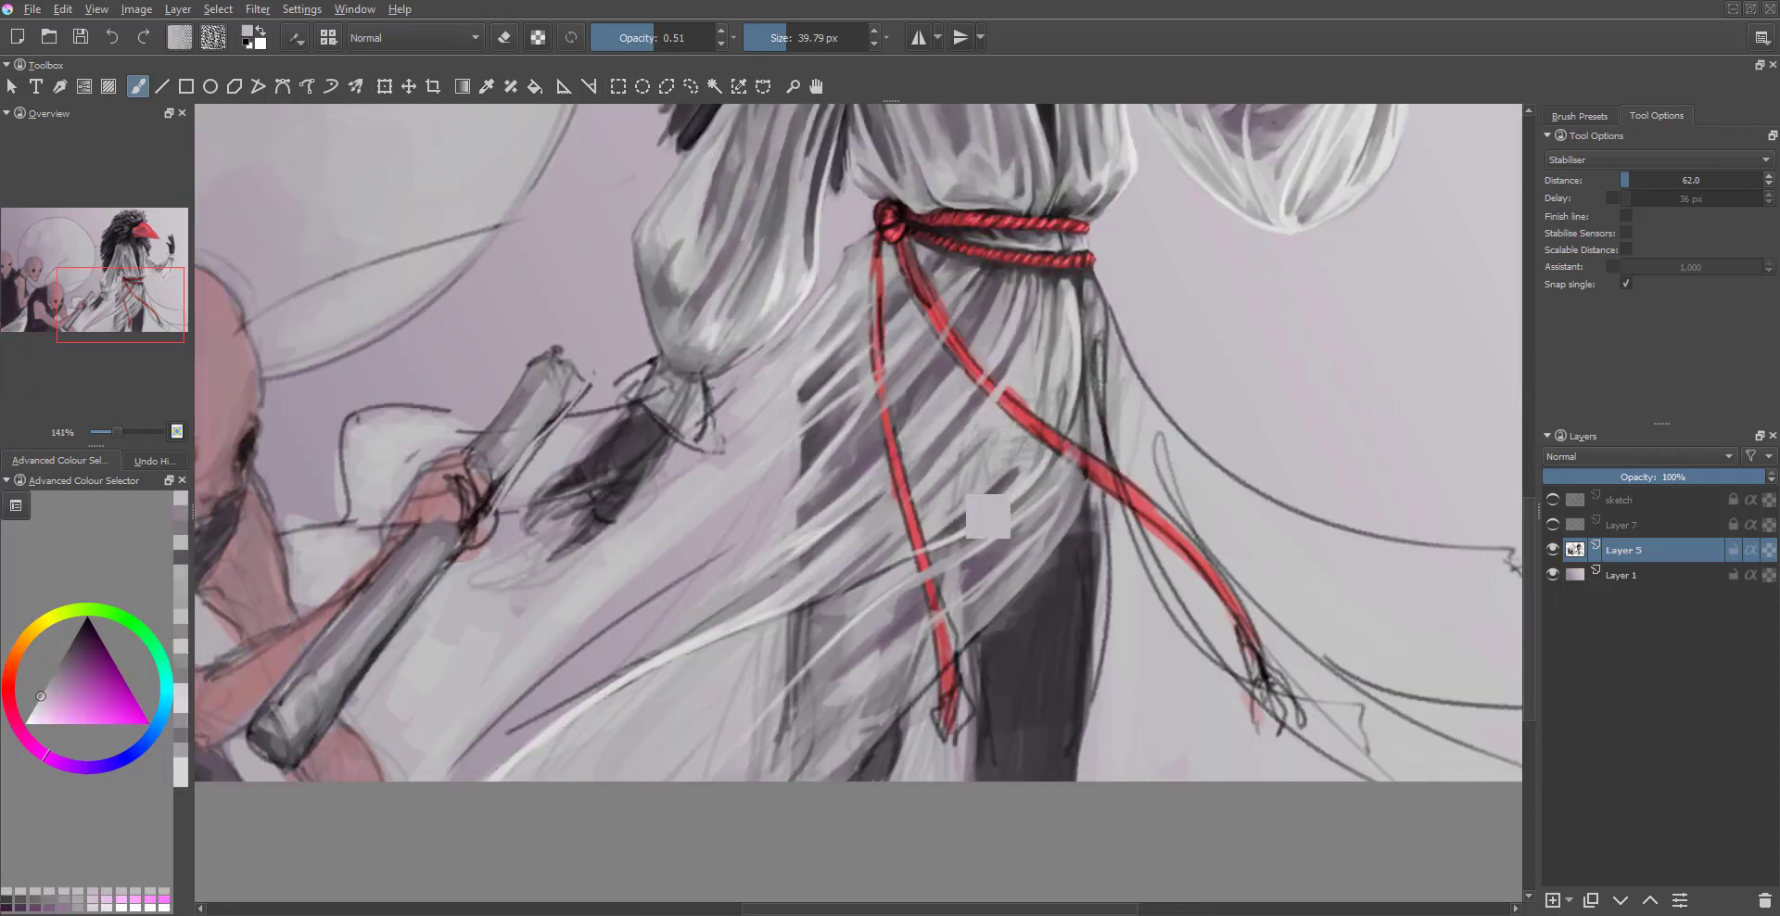
left_click(1050, 422, "ctrl")
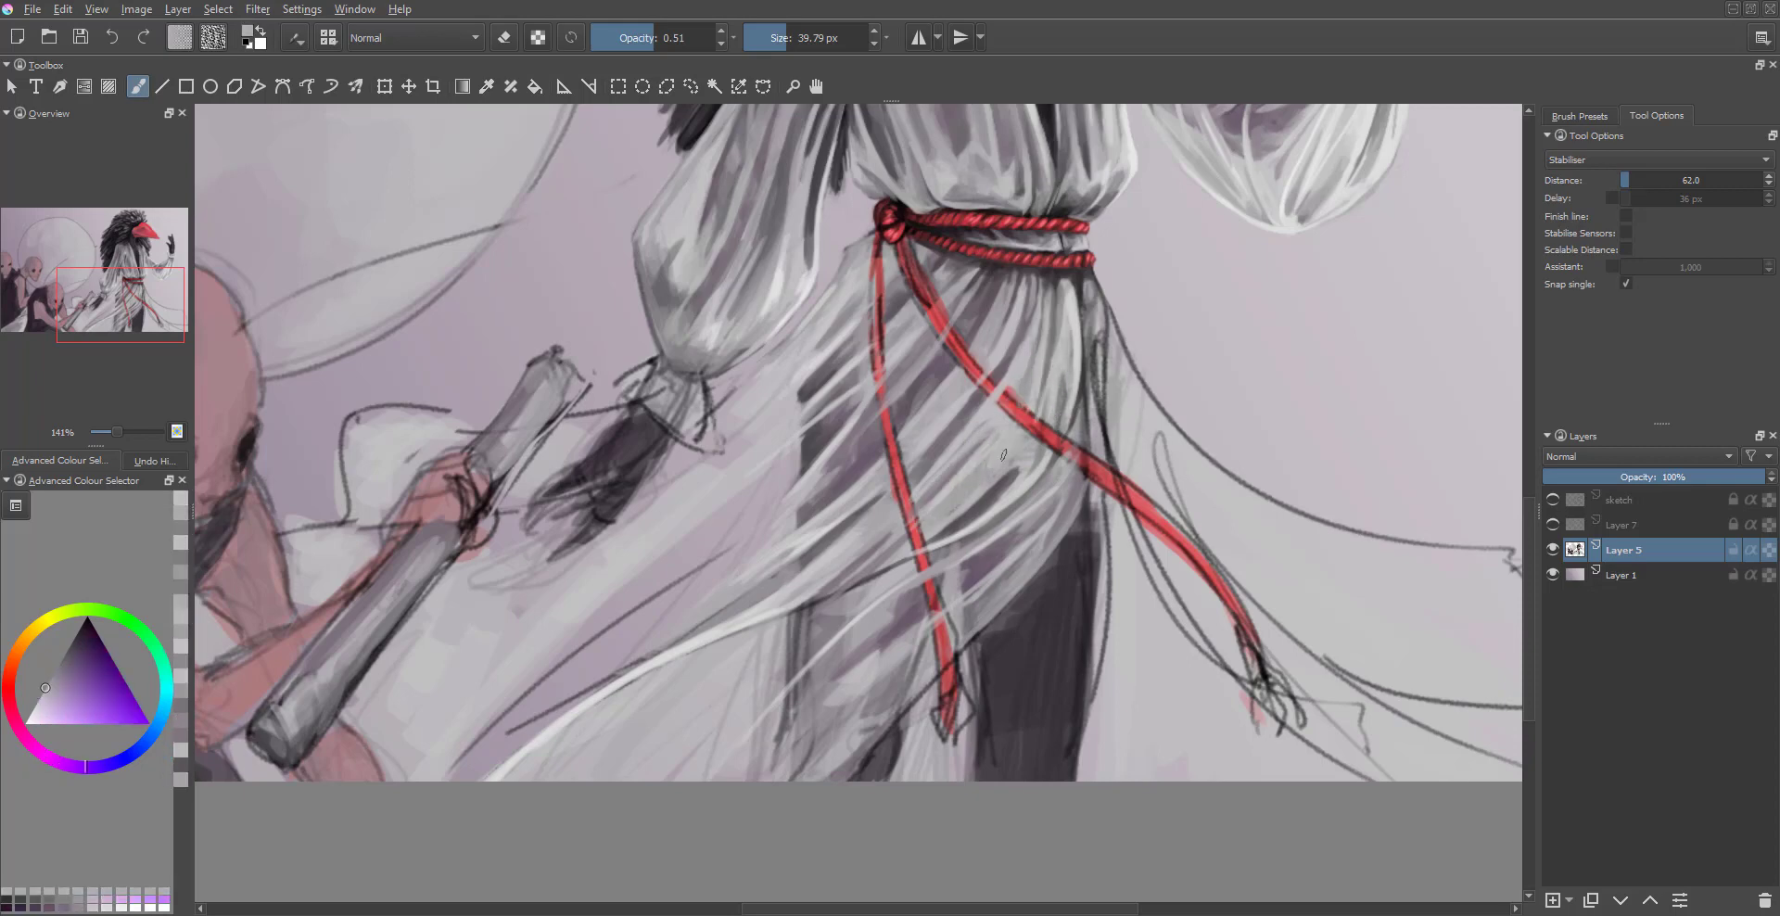
left_click_drag(957, 493, 823, 497)
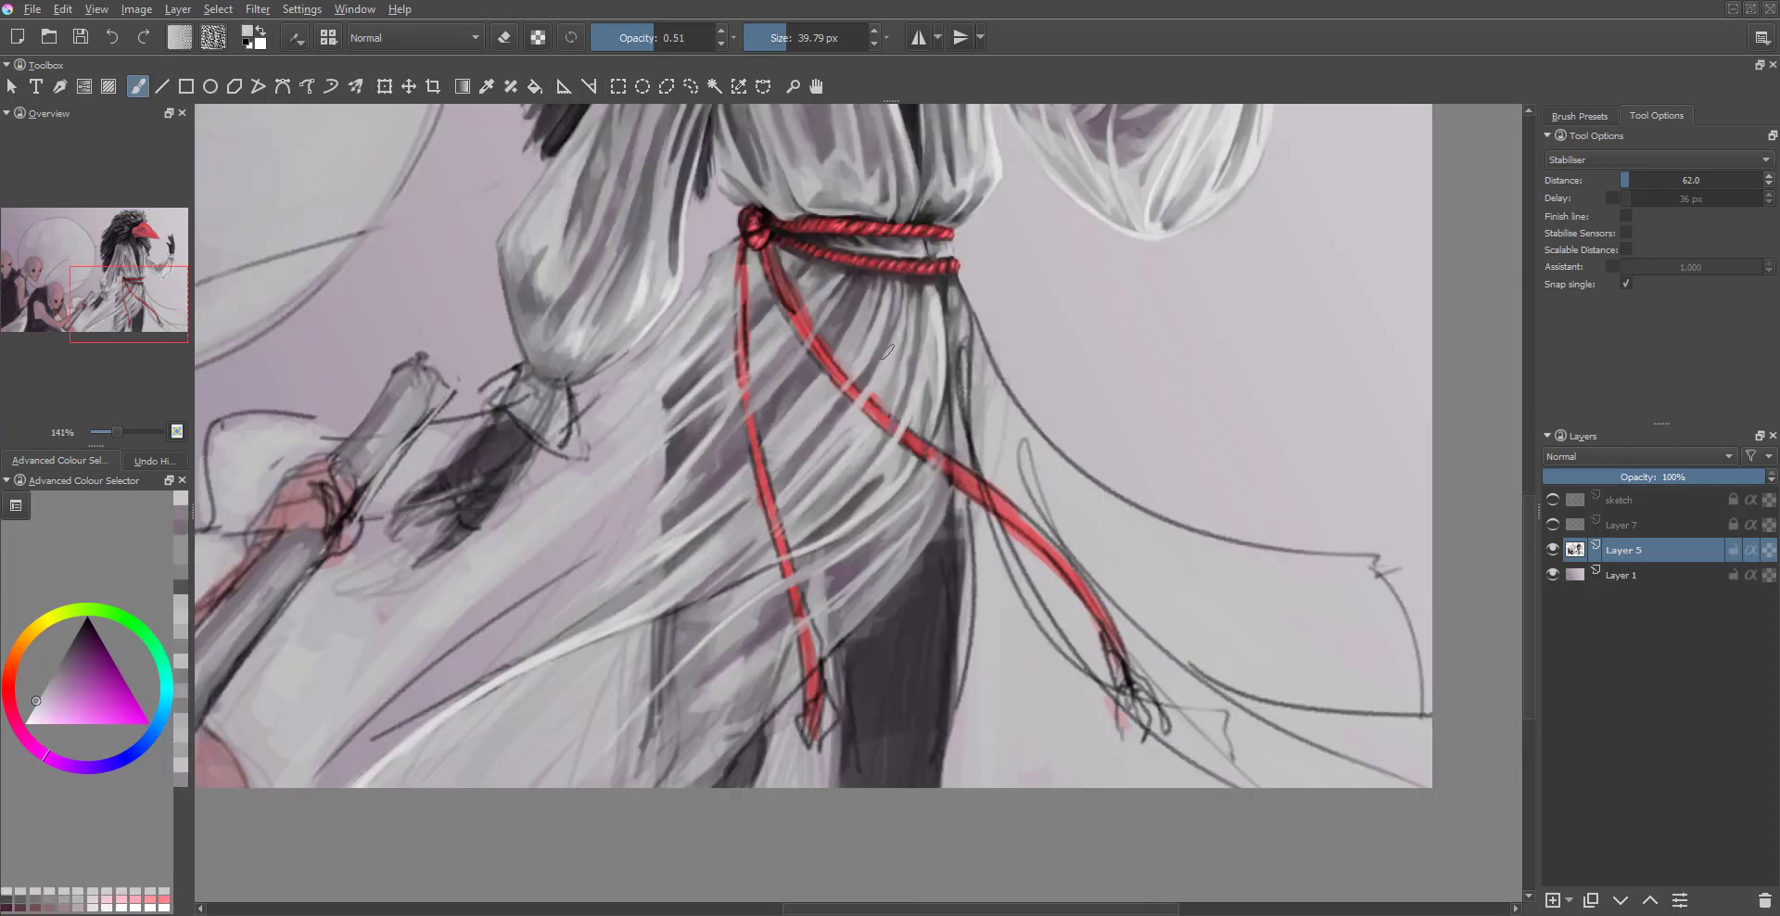
- Refine the hip gathers, add a white fabric edge beside the dark leg, and deepen the shadows around the lower folds
left_click_drag(888, 351, 919, 298)
left_click(882, 614, "ctrl")
key("e")
left_click(997, 608, "ctrl")
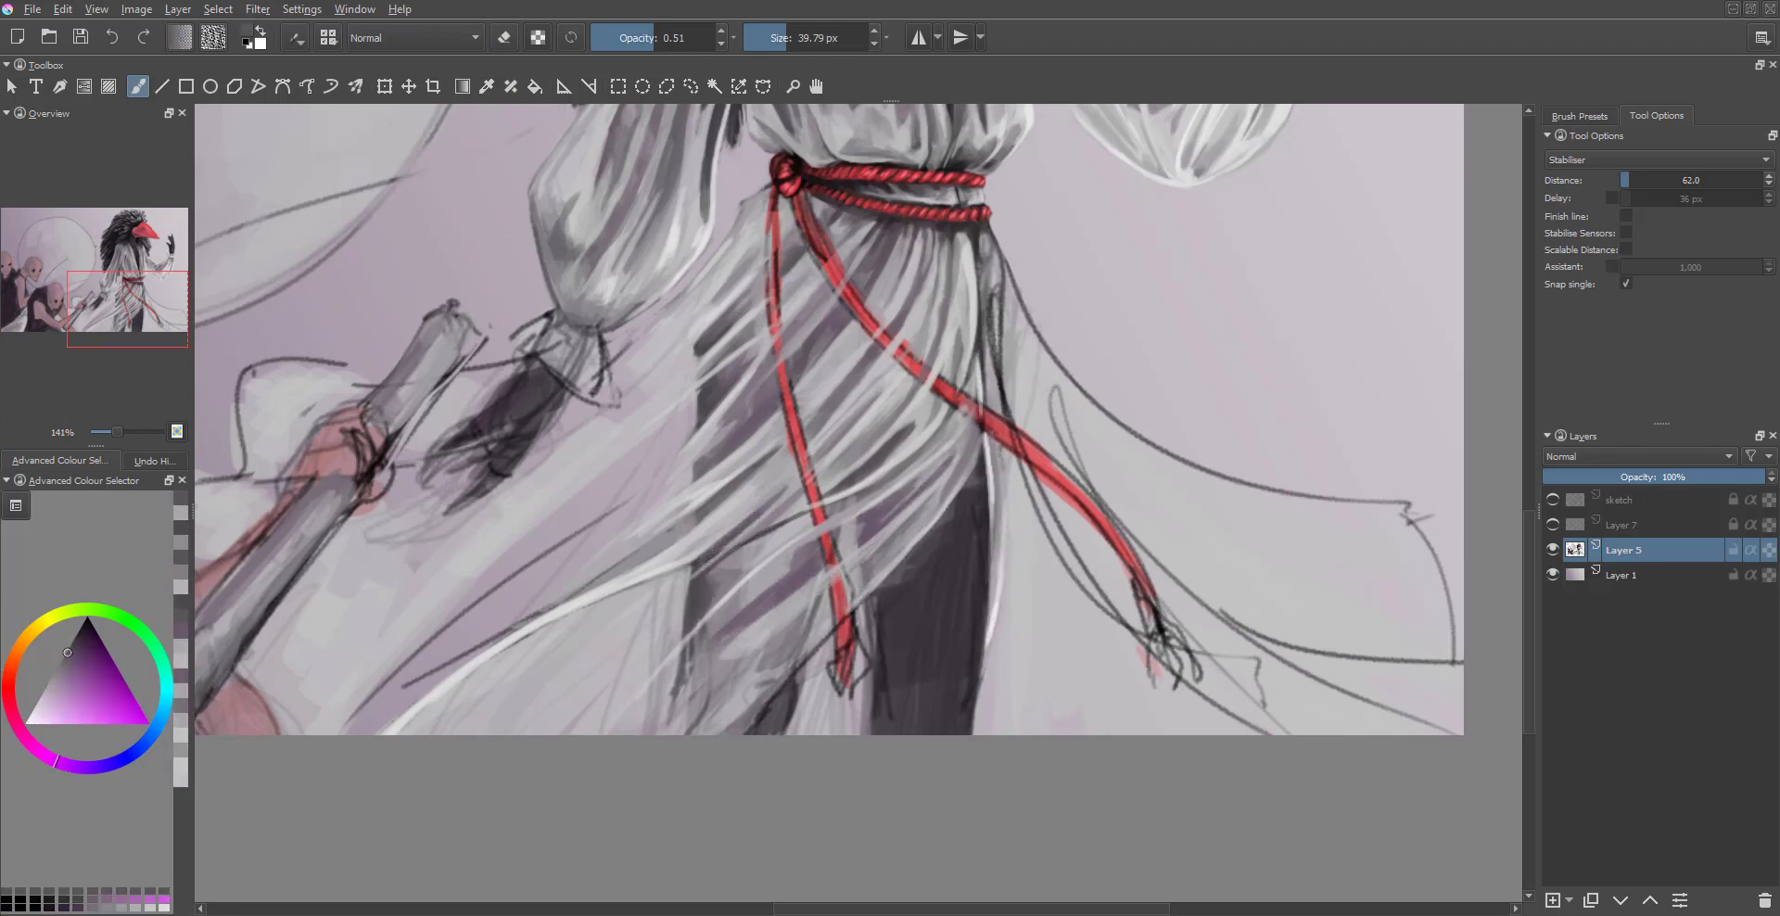
left_click_drag(731, 573, 676, 568)
left_click(708, 636, "ctrl")
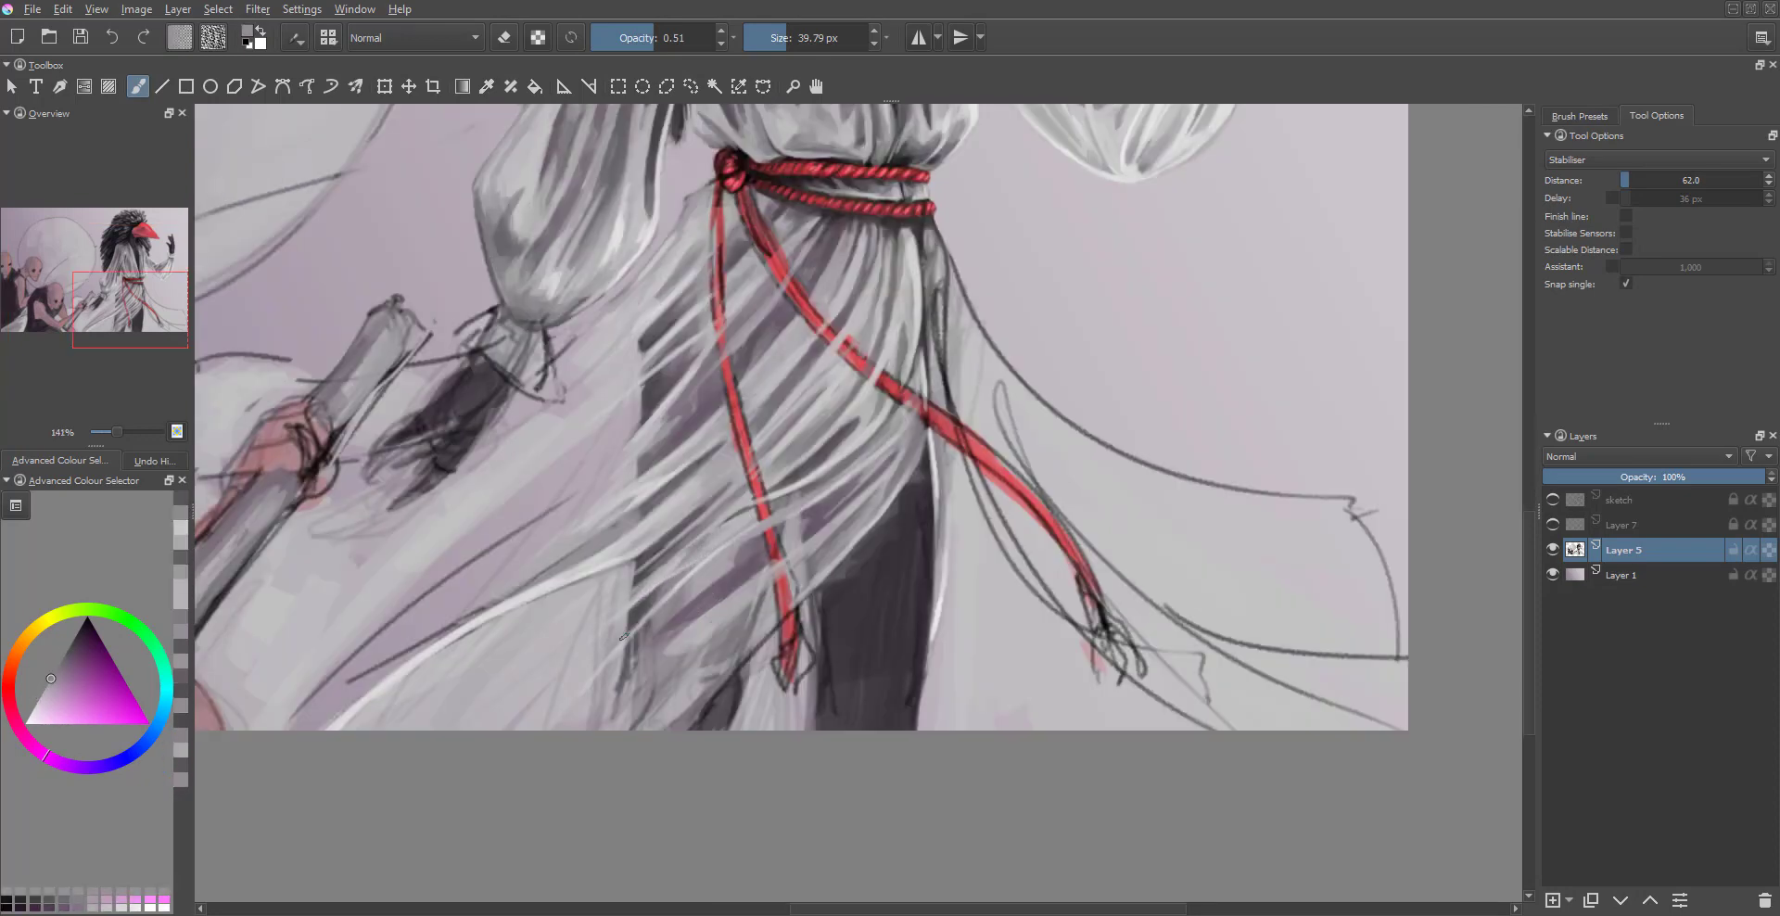
- Raise the brush opacity to 0.61 and paint long pale strokes along the skirt fabric trailing toward the hunched figures
left_click_drag(634, 623, 703, 719)
left_click(777, 521, "ctrl")
key("o")
left_click_drag(459, 695, 682, 496)
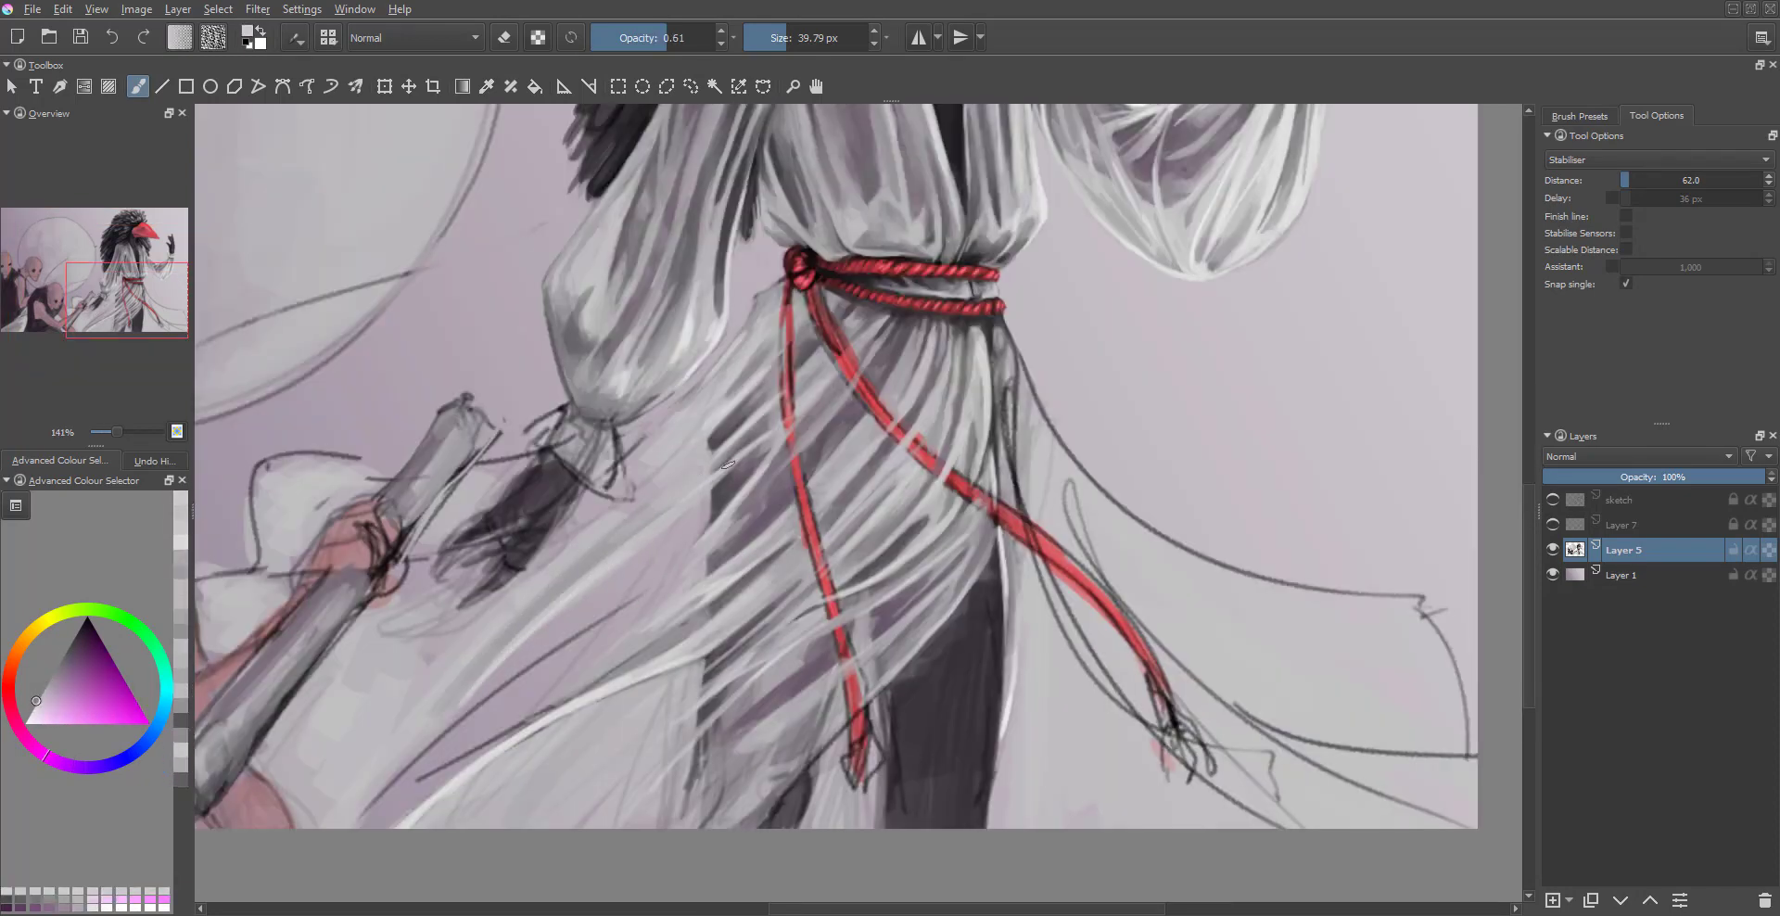
left_click(731, 438, "ctrl")
left_click(731, 536, "ctrl")
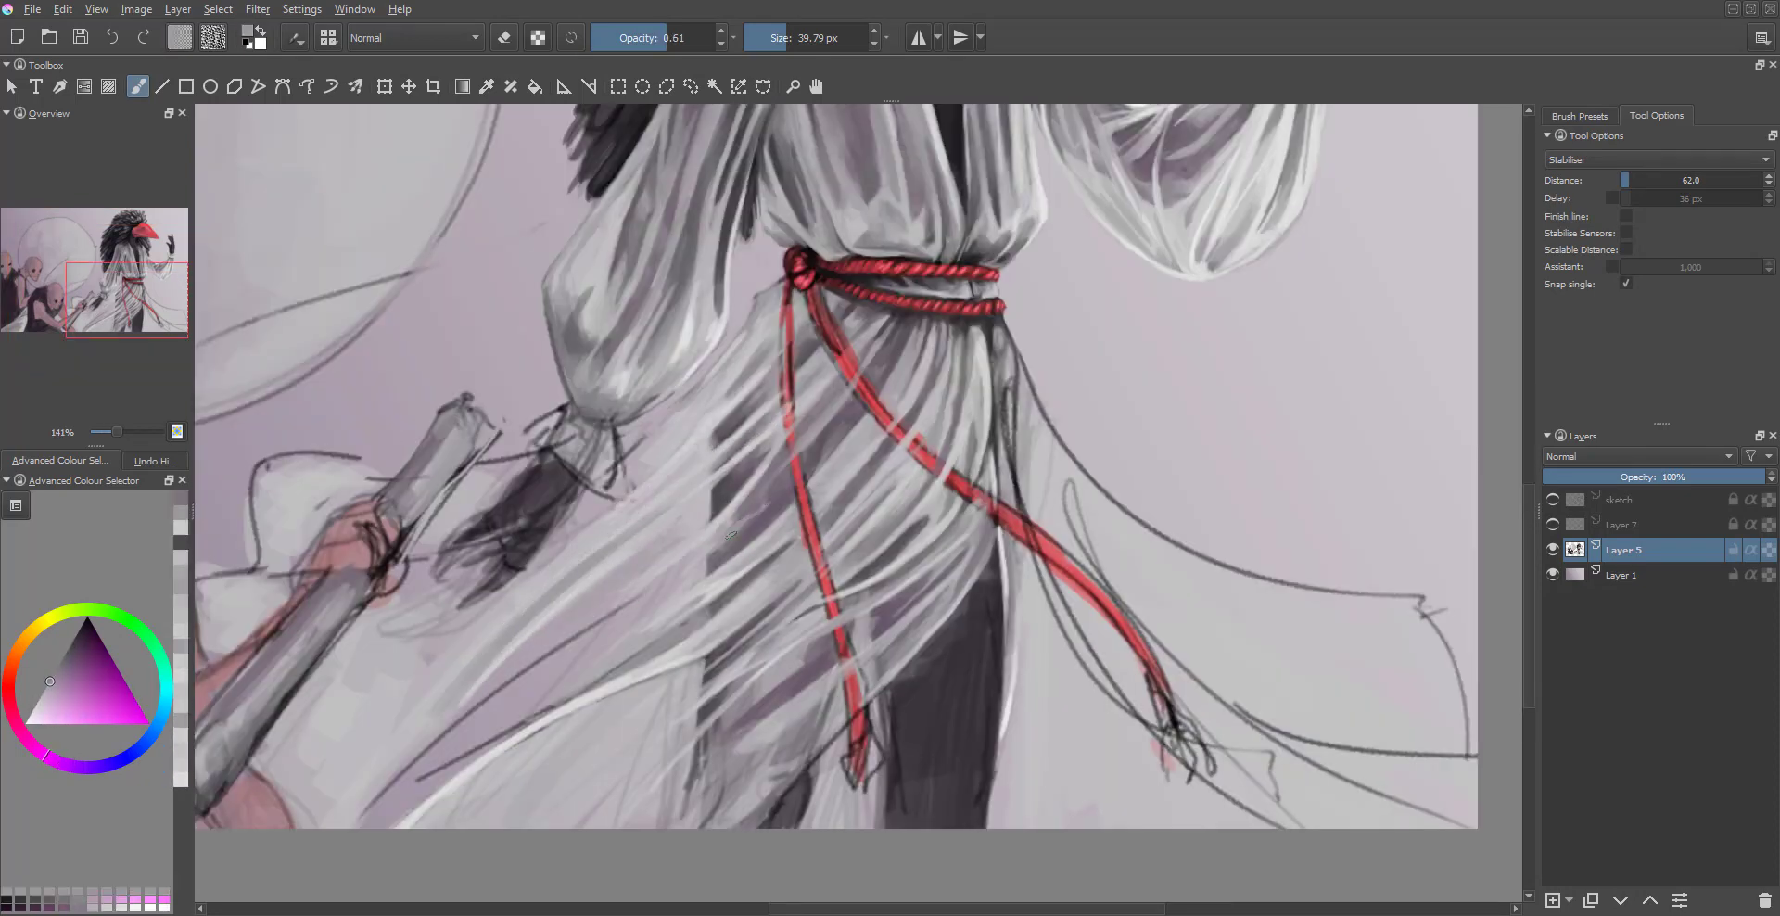
- Strengthen the skirt's draped folds with sampled dark and light greys, shading the fabric around the straight hanging cord
scroll(858, 409, "down", 5)
scroll(820, 509, "up", 5)
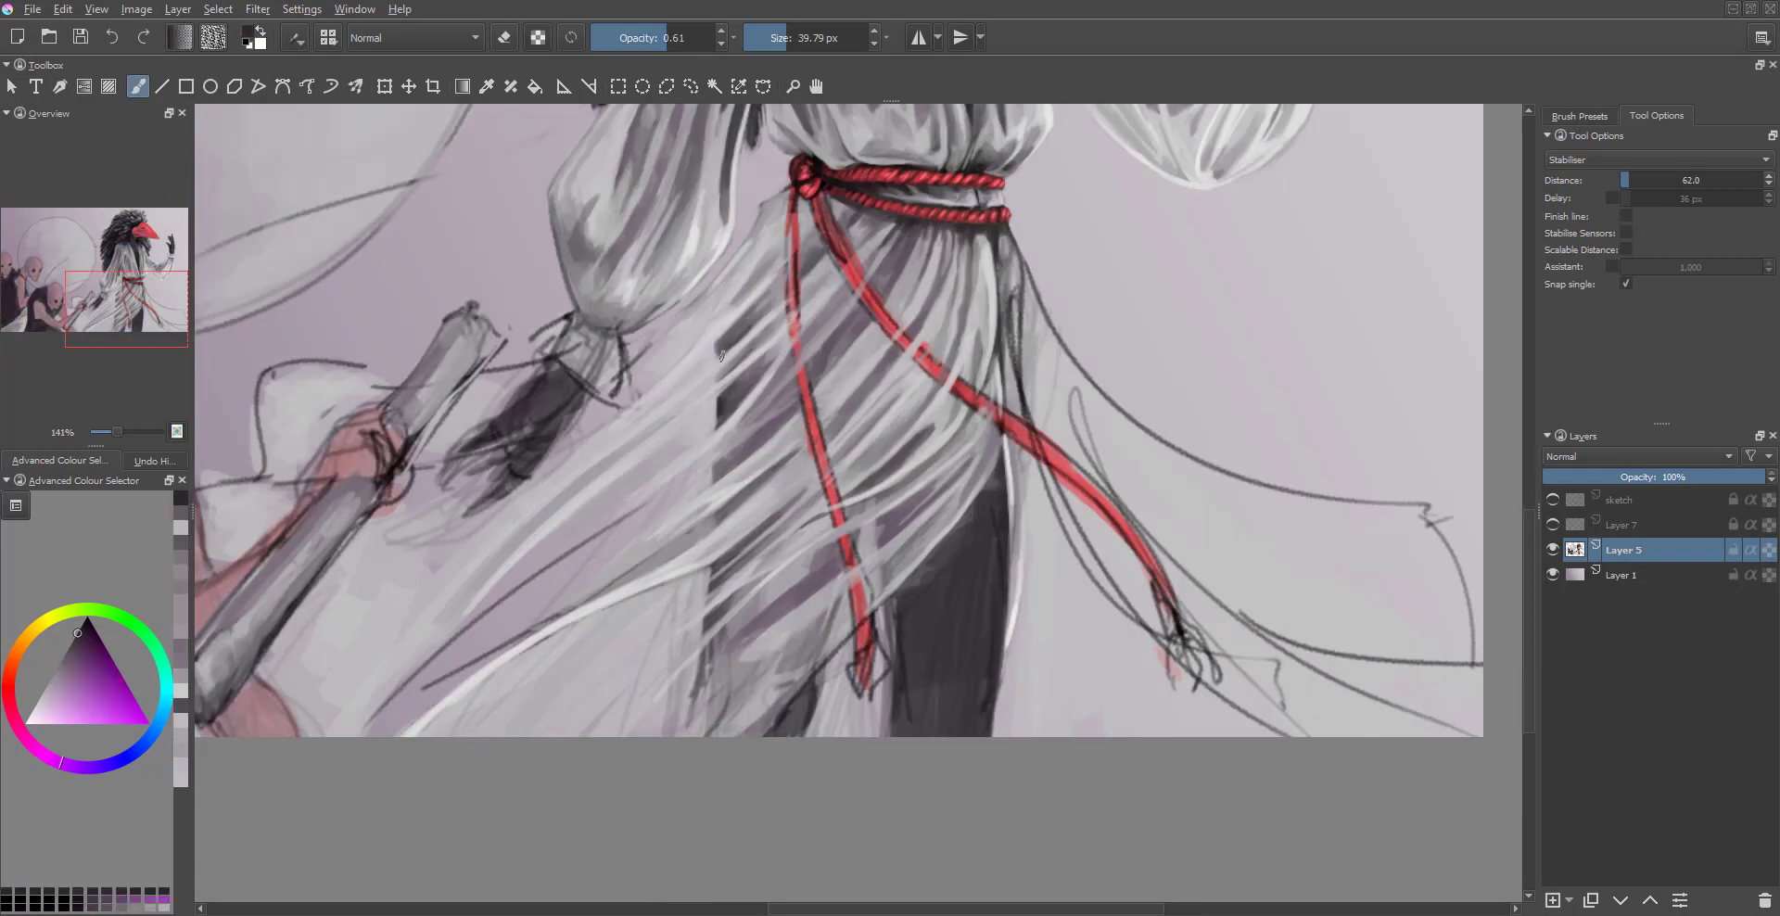
scroll(721, 355, "down", 5)
scroll(721, 355, "up", 5)
left_click(770, 546, "ctrl")
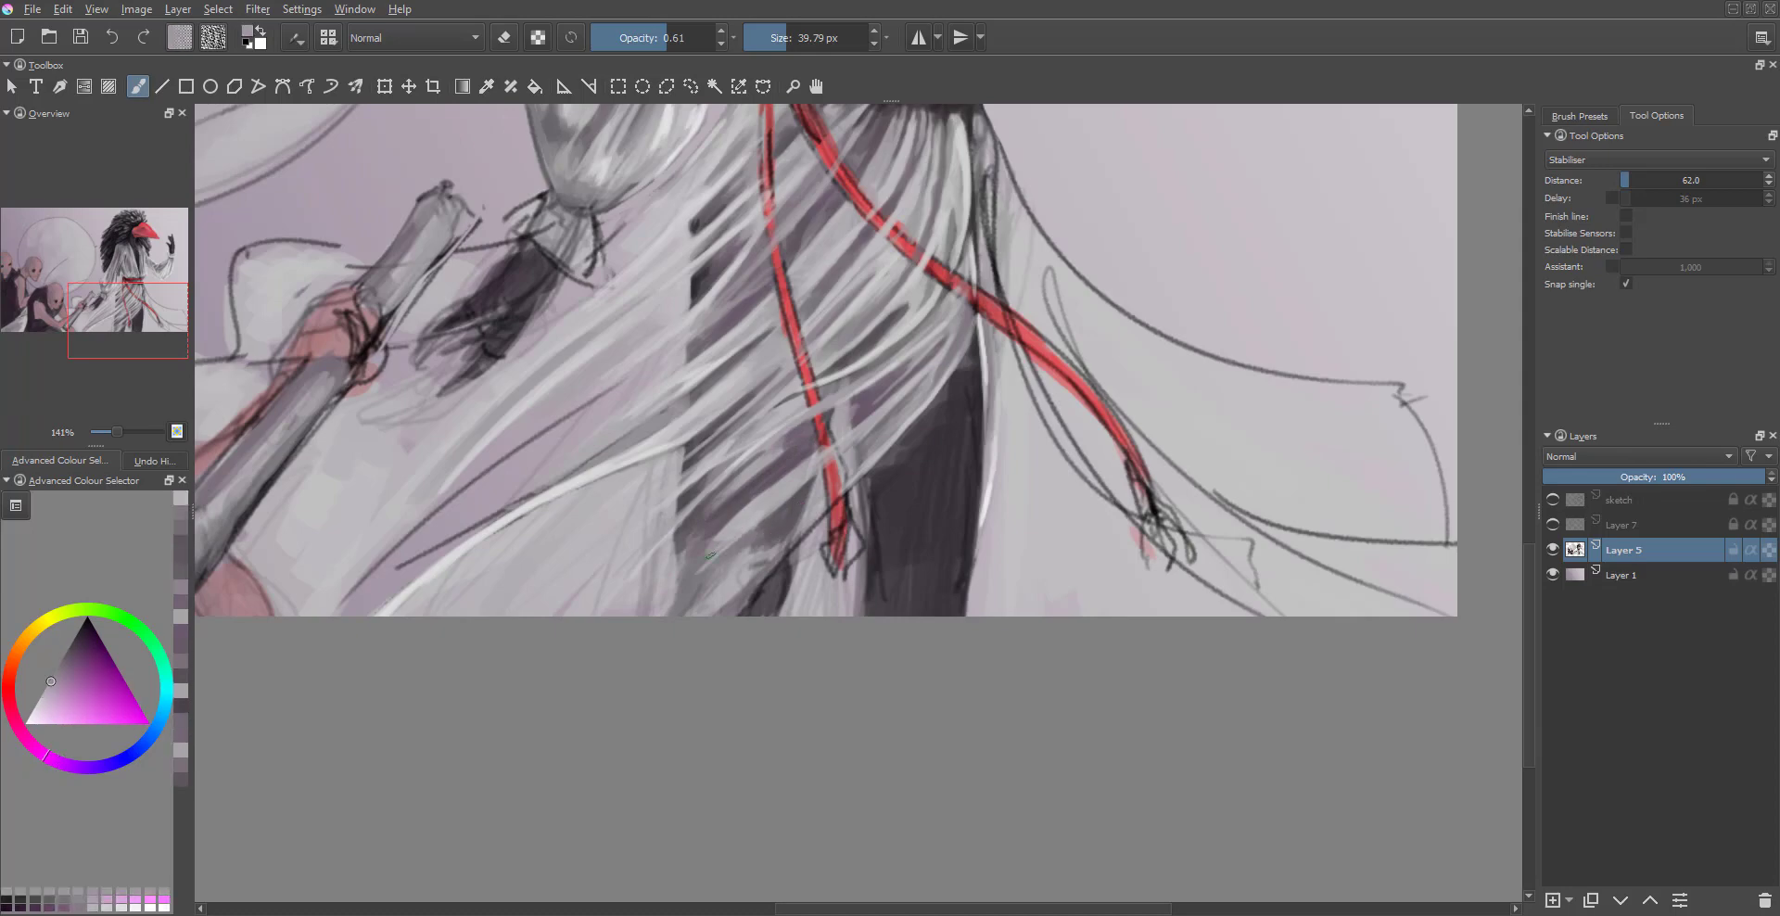
scroll(779, 506, "down", 5)
scroll(722, 628, "up", 6)
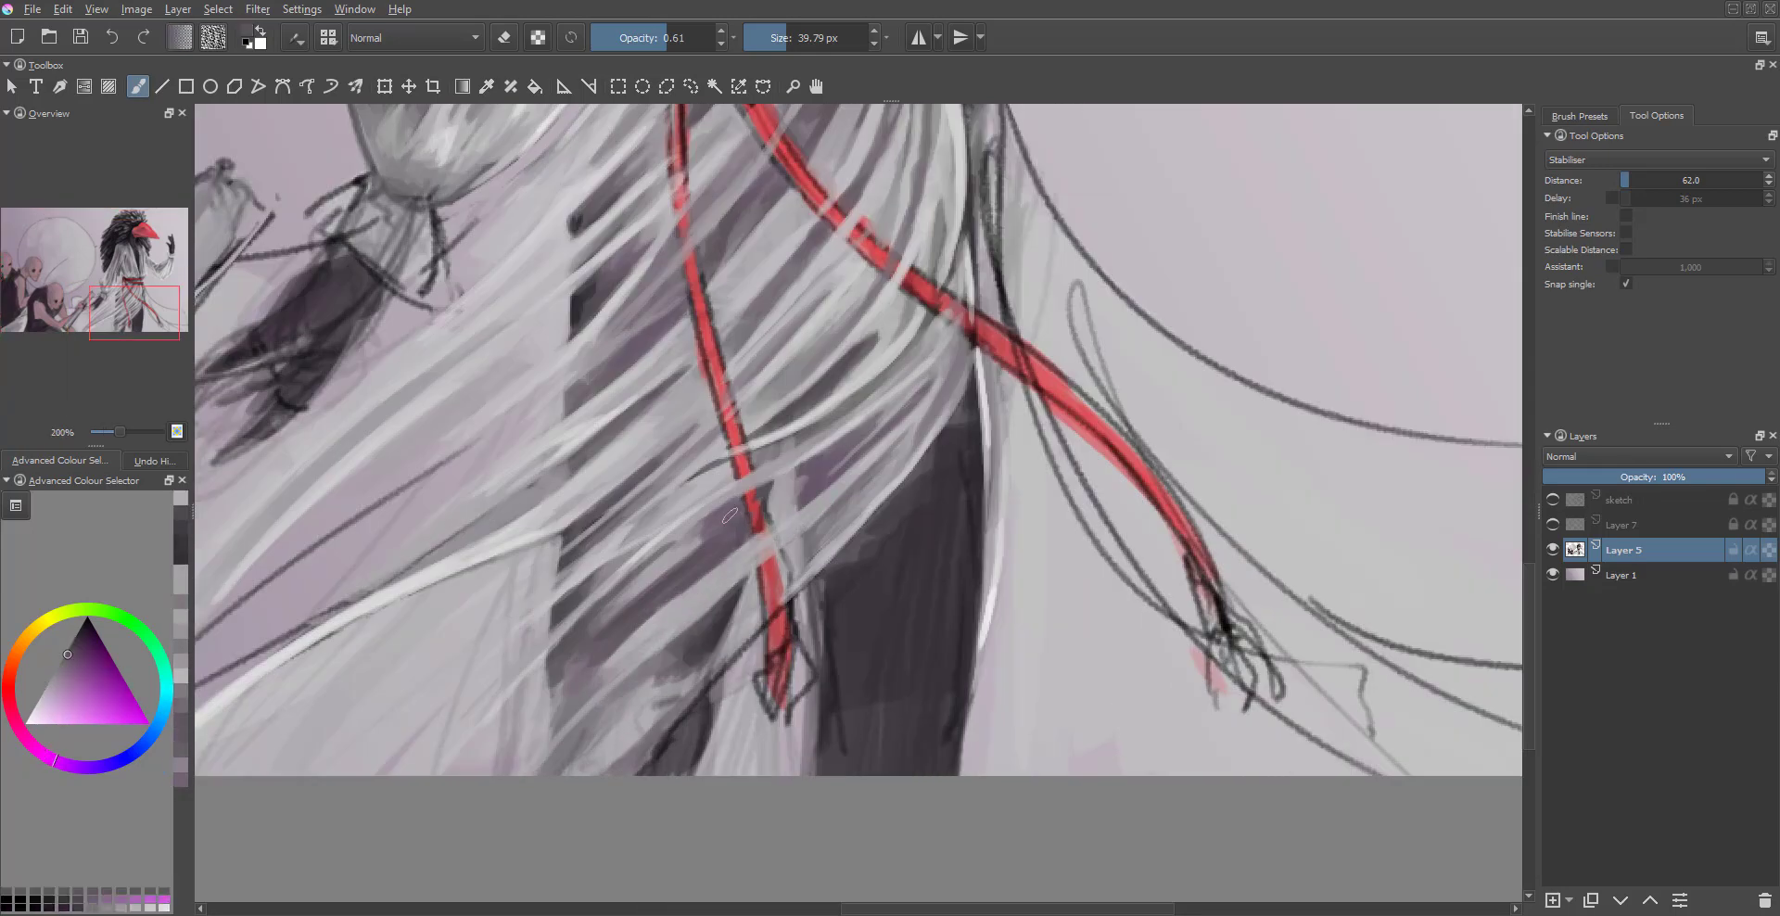
- Paint sampled fabric greys over the sketched tassel end of the straight hanging cord and the folds around it
left_click(737, 696, "ctrl")
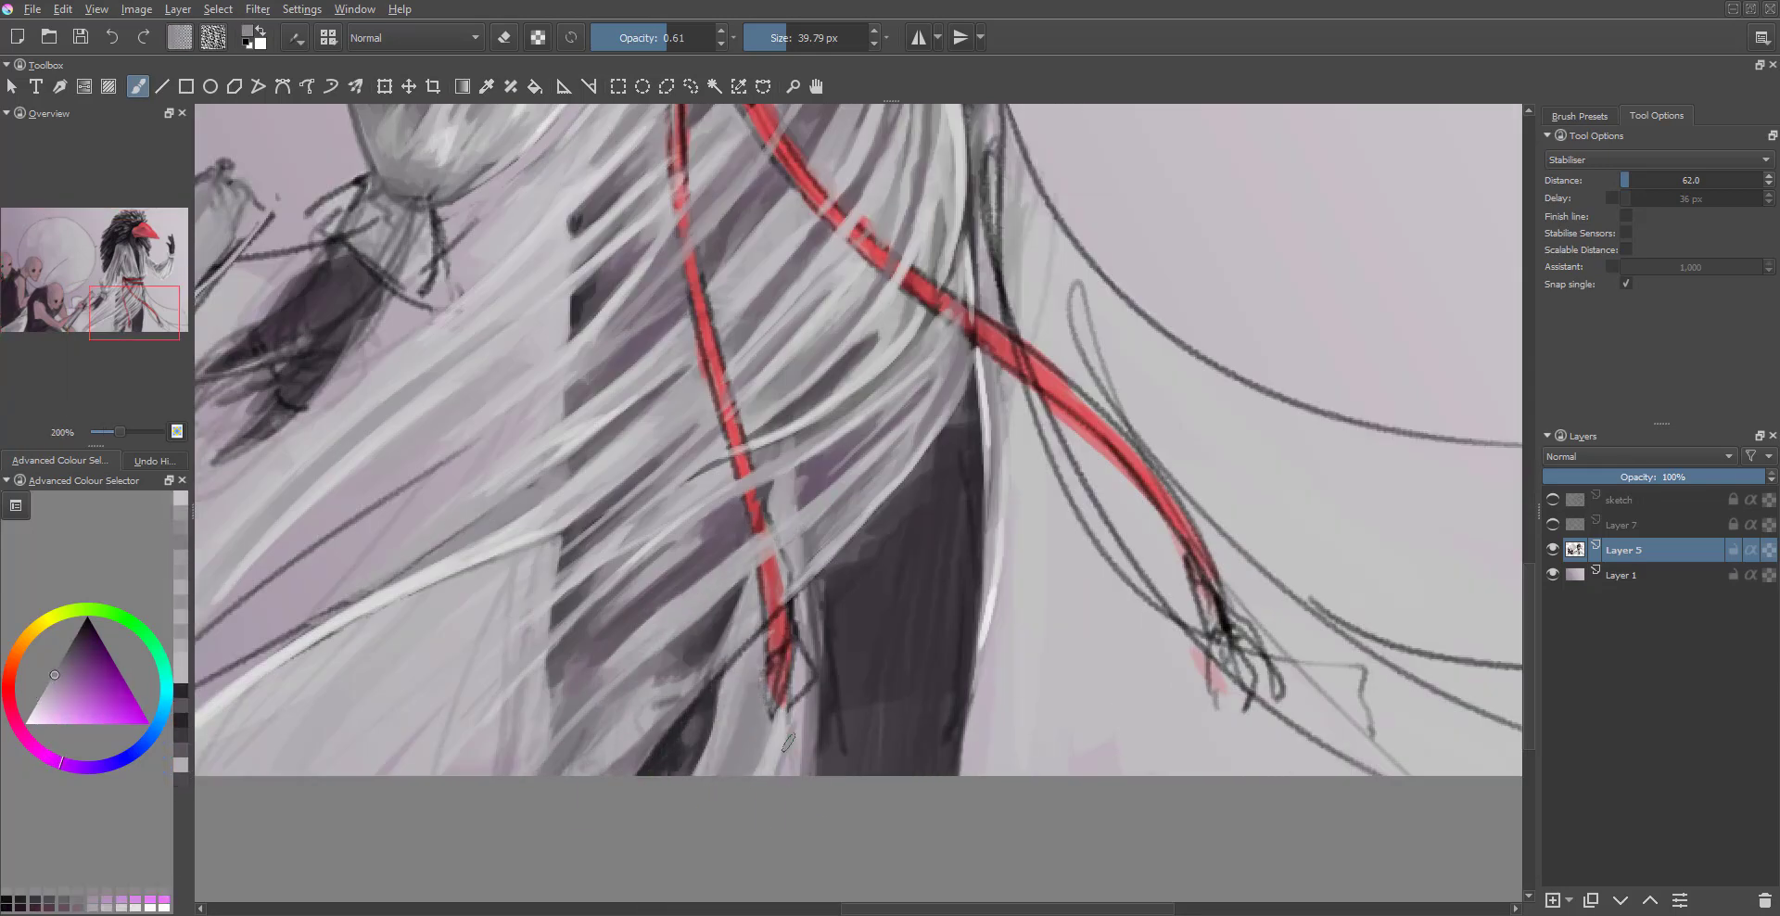
left_click(777, 649, "ctrl")
scroll(851, 570, "down", 4)
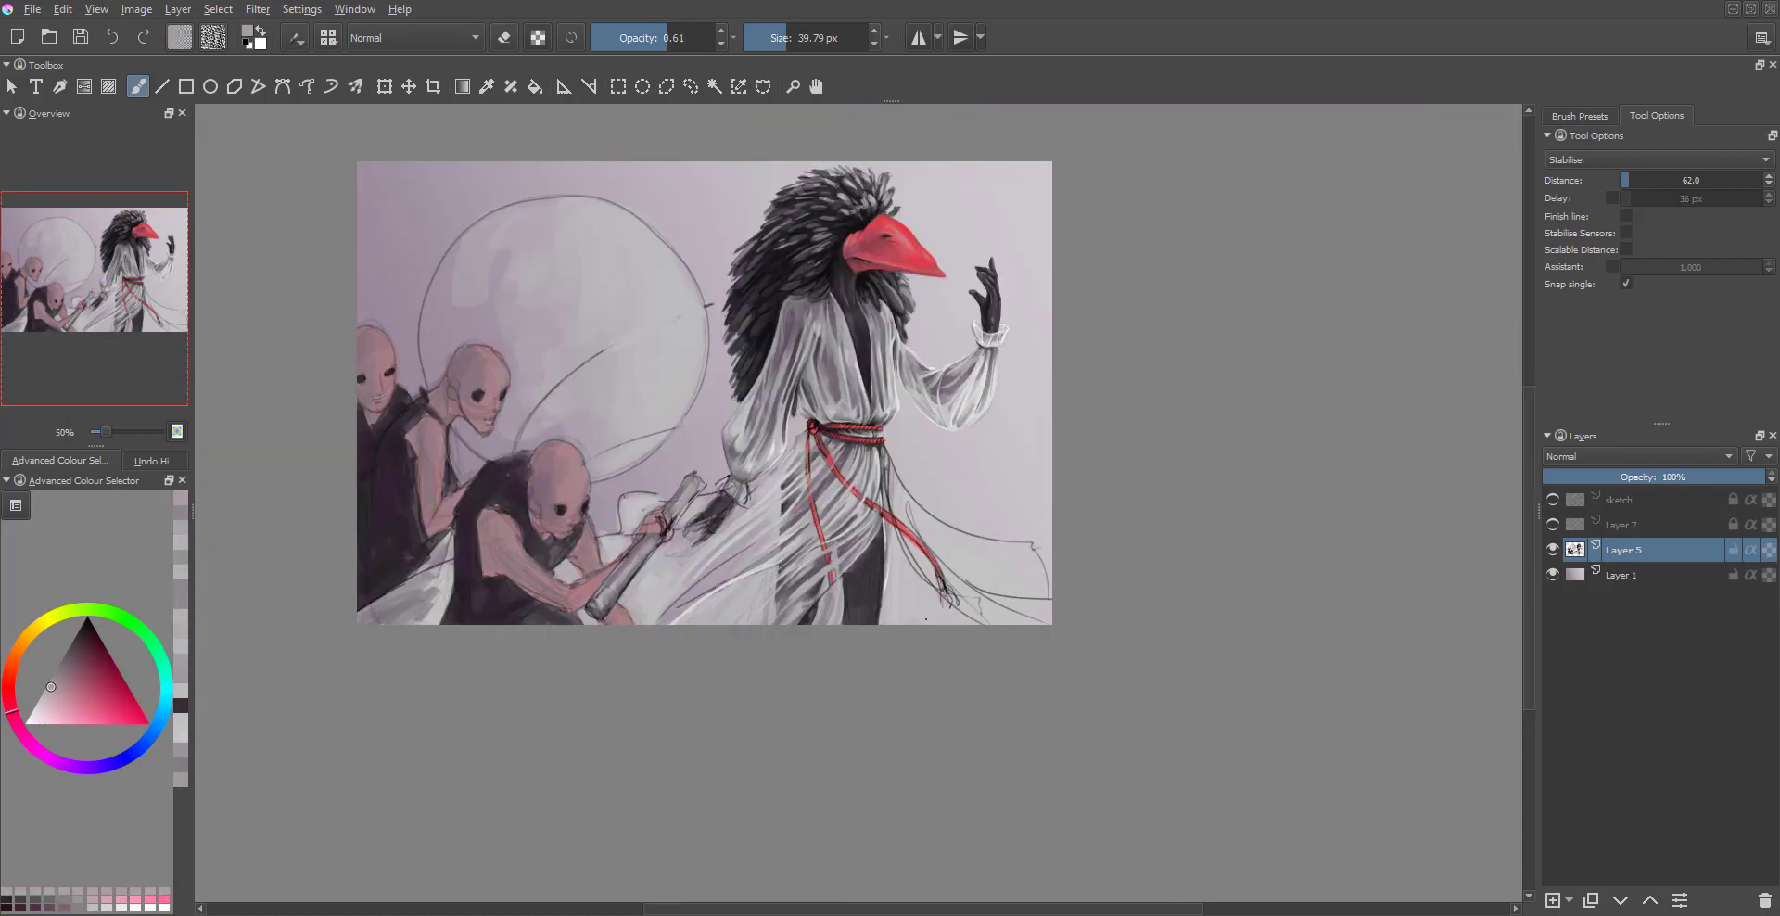
scroll(834, 527, "up", 3)
left_click(649, 723, "ctrl")
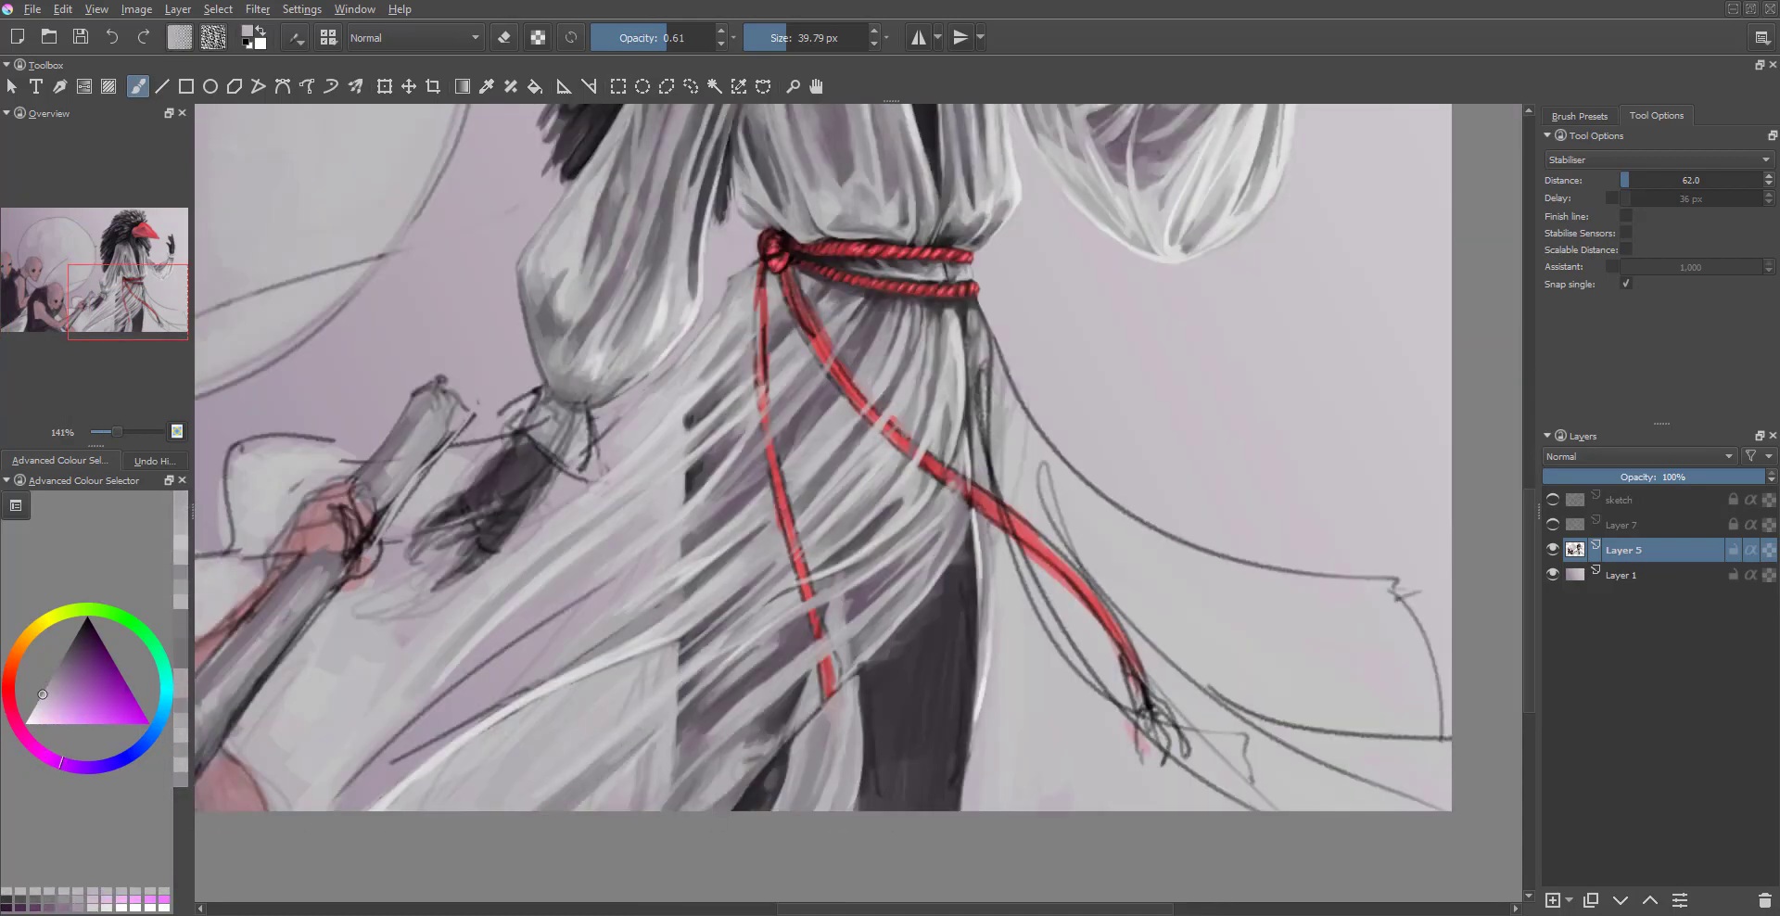
- Paint sampled mid and light fabric greys into the skirt folds around the lower end of the straight hanging cord
left_click(593, 677, "ctrl")
scroll(594, 677, "down", 3)
scroll(593, 649, "up", 3)
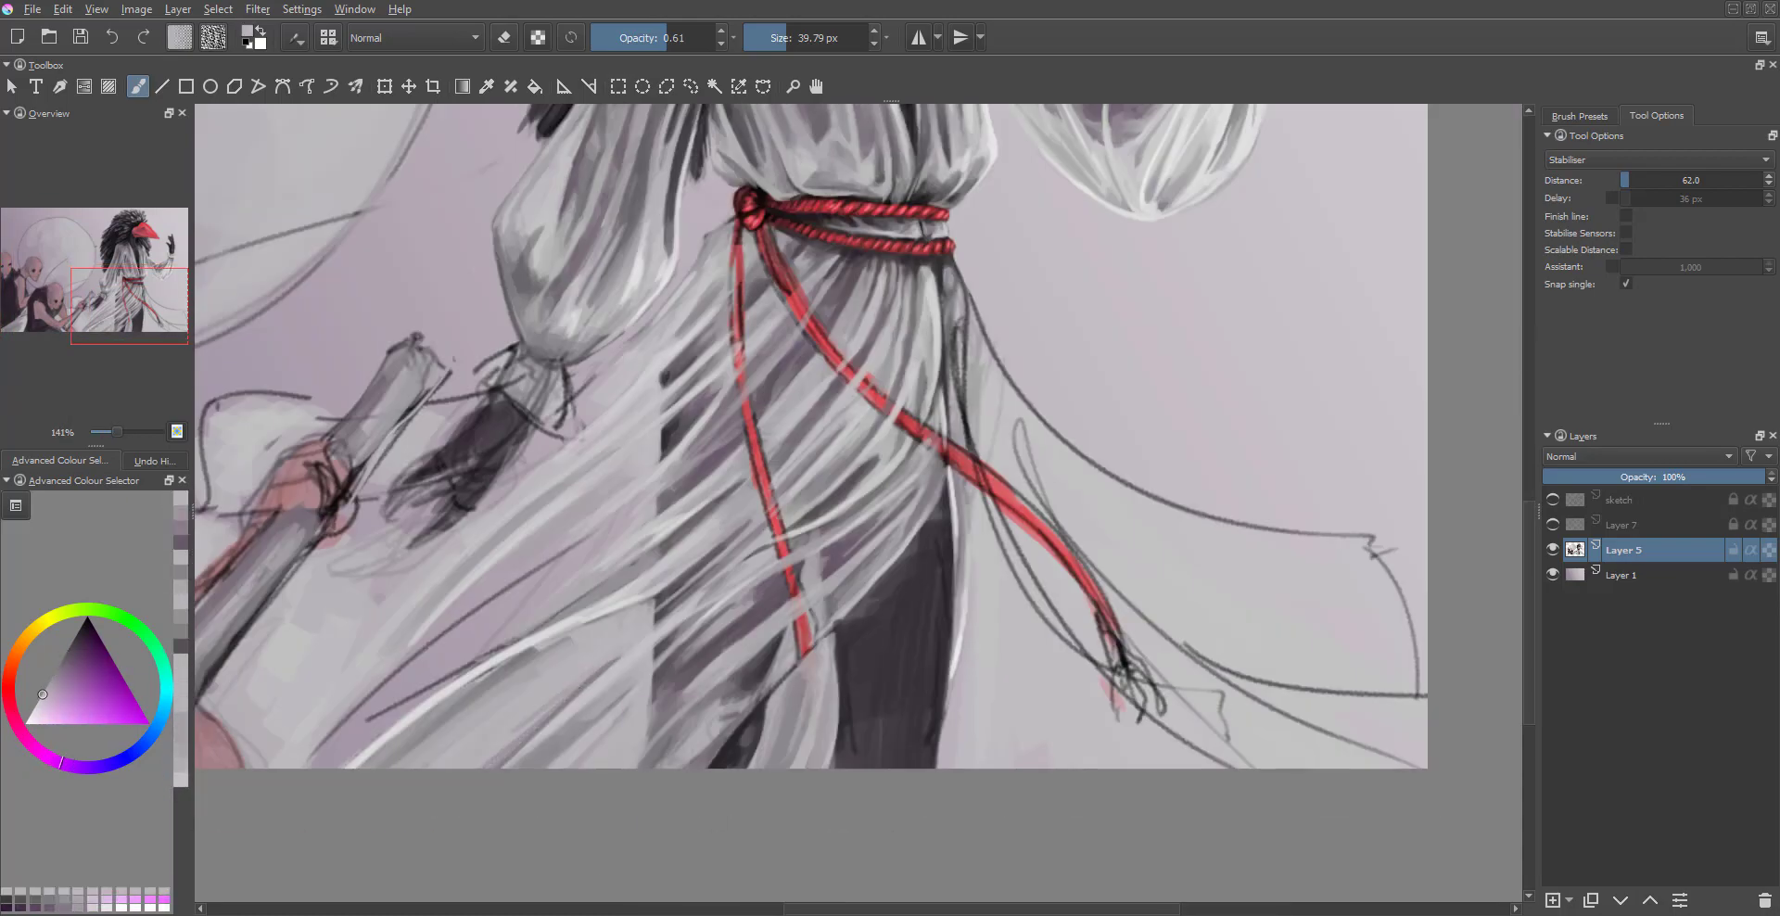
left_click(682, 643, "ctrl")
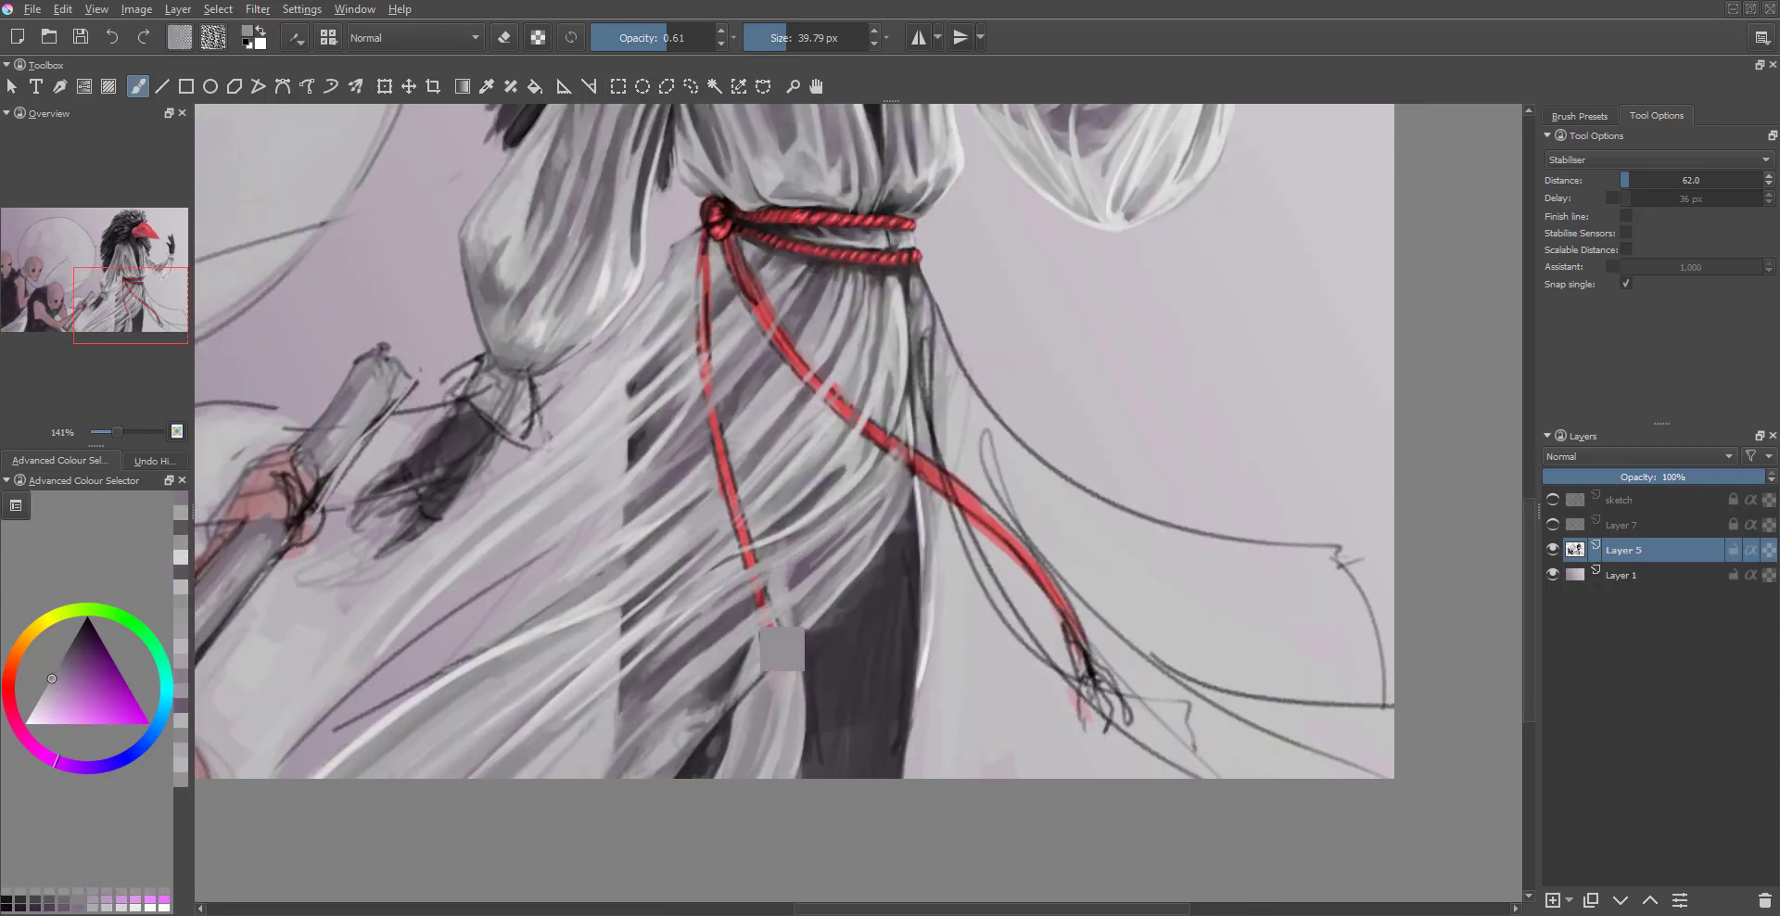
left_click(759, 651, "ctrl")
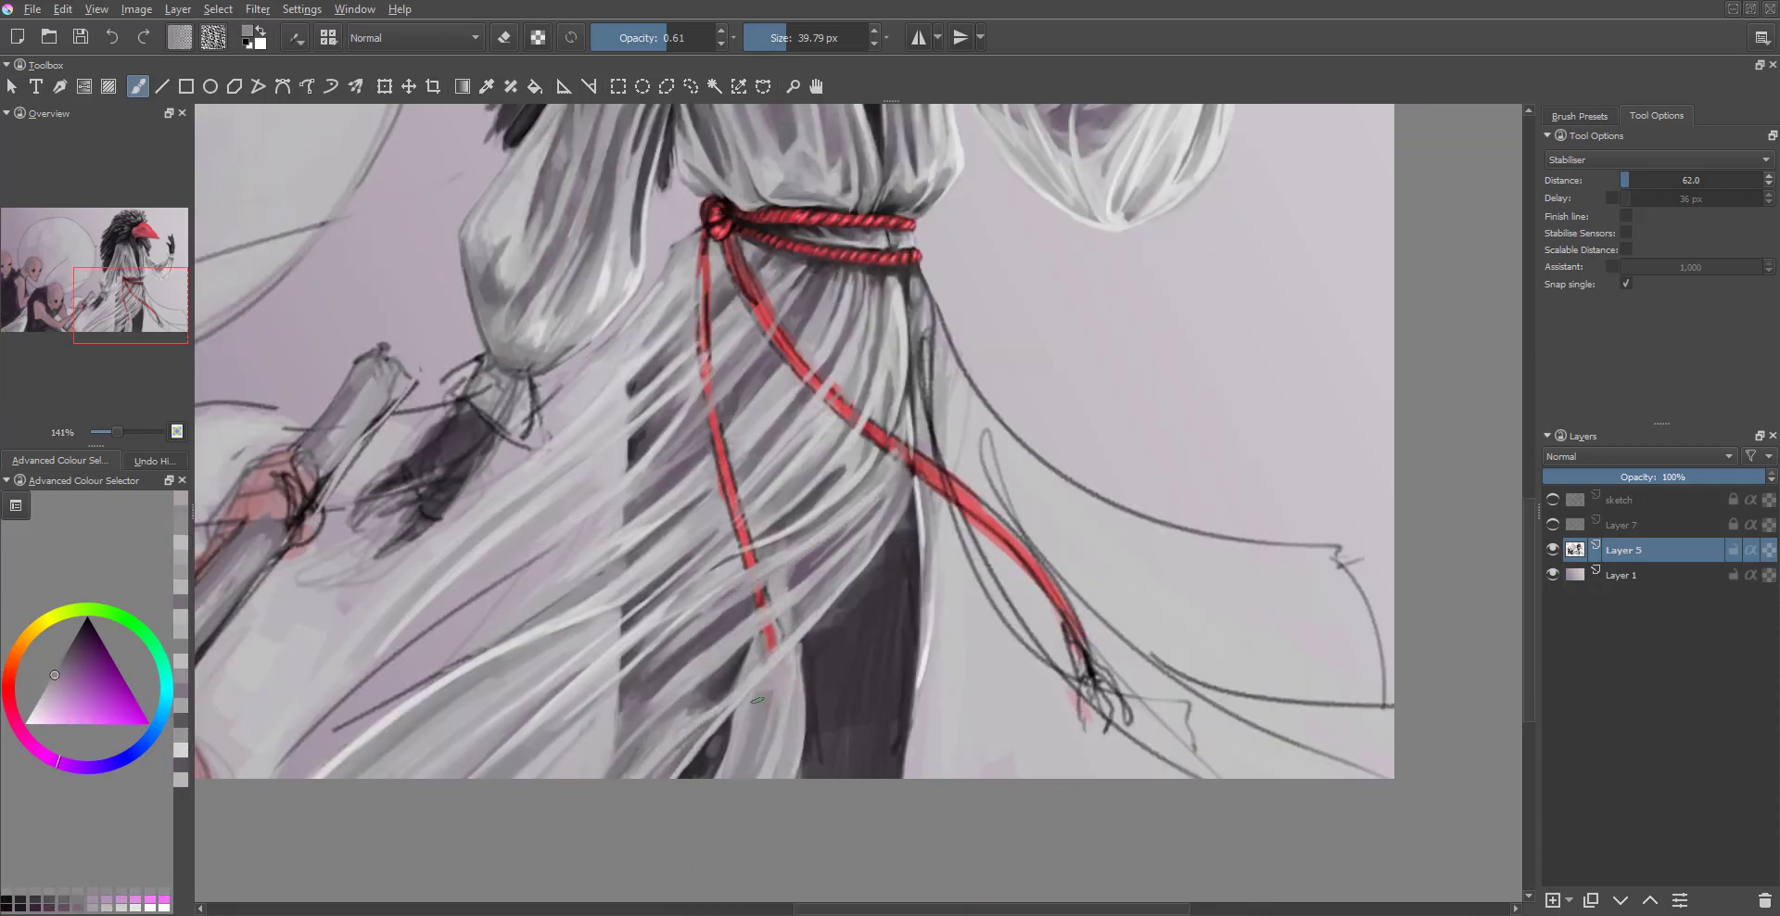
scroll(756, 664, "down", 3)
scroll(747, 657, "up", 2)
left_click(751, 649, "ctrl")
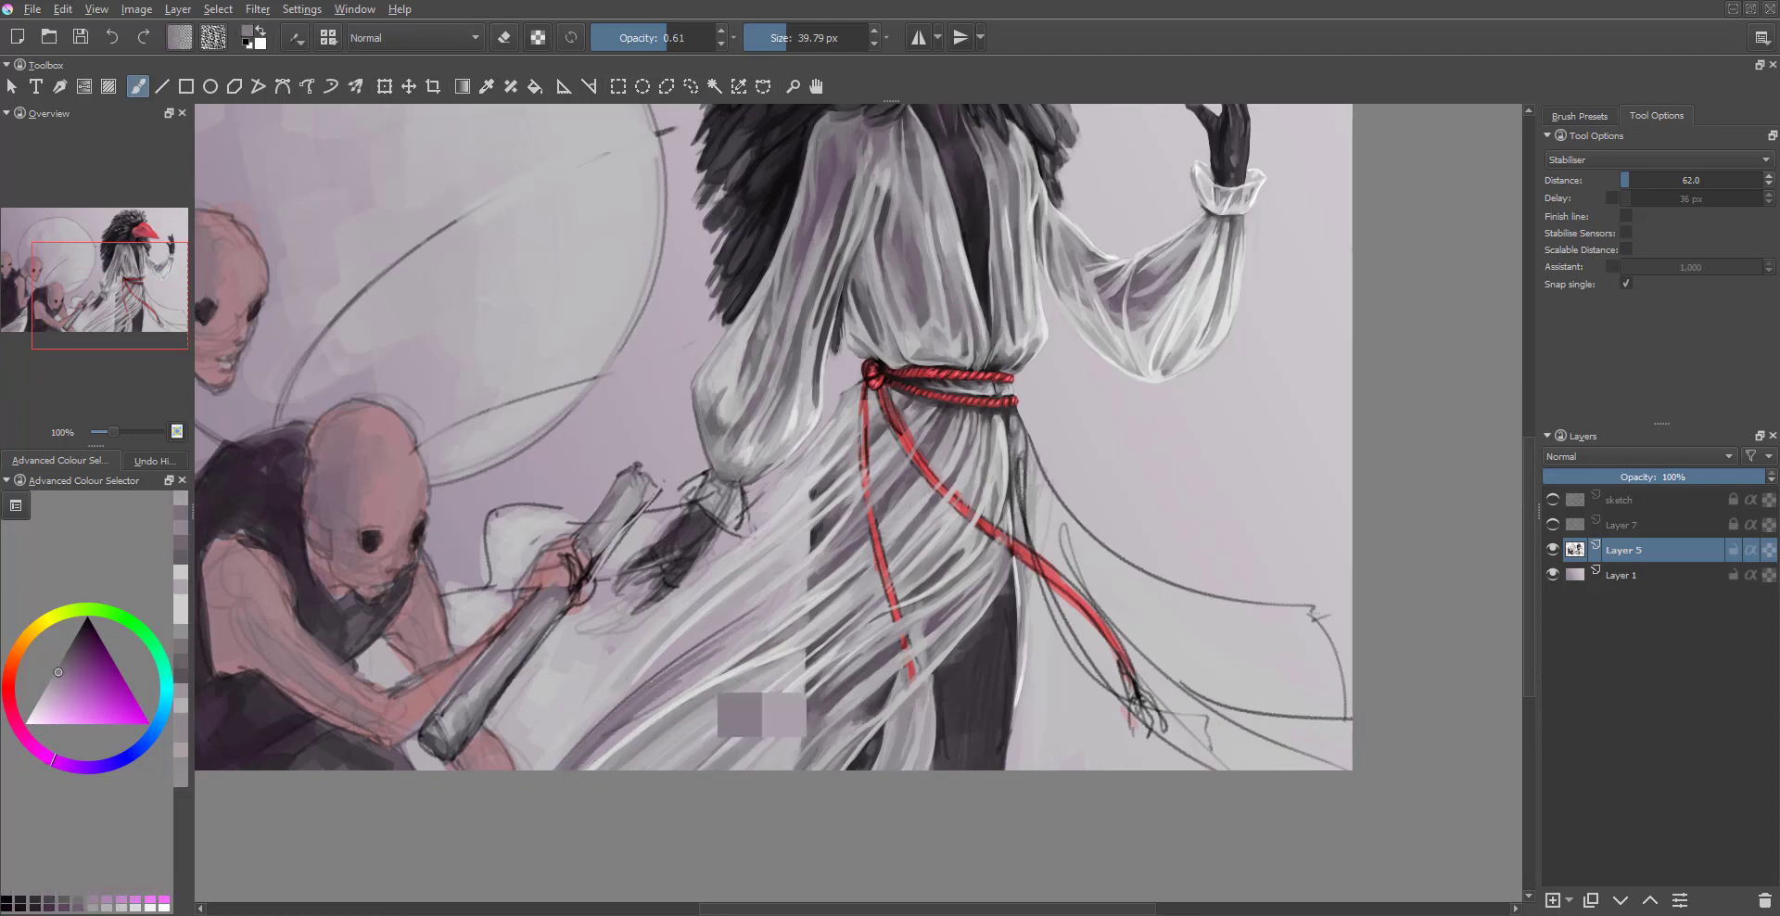
- Enlarge the brush to 44.79 px and paint sampled greys over the skirt folds trailing toward the hunched figures
scroll(742, 668, "down", 3)
scroll(705, 724, "up", 3)
left_click(696, 629, "ctrl")
key("bracketright")
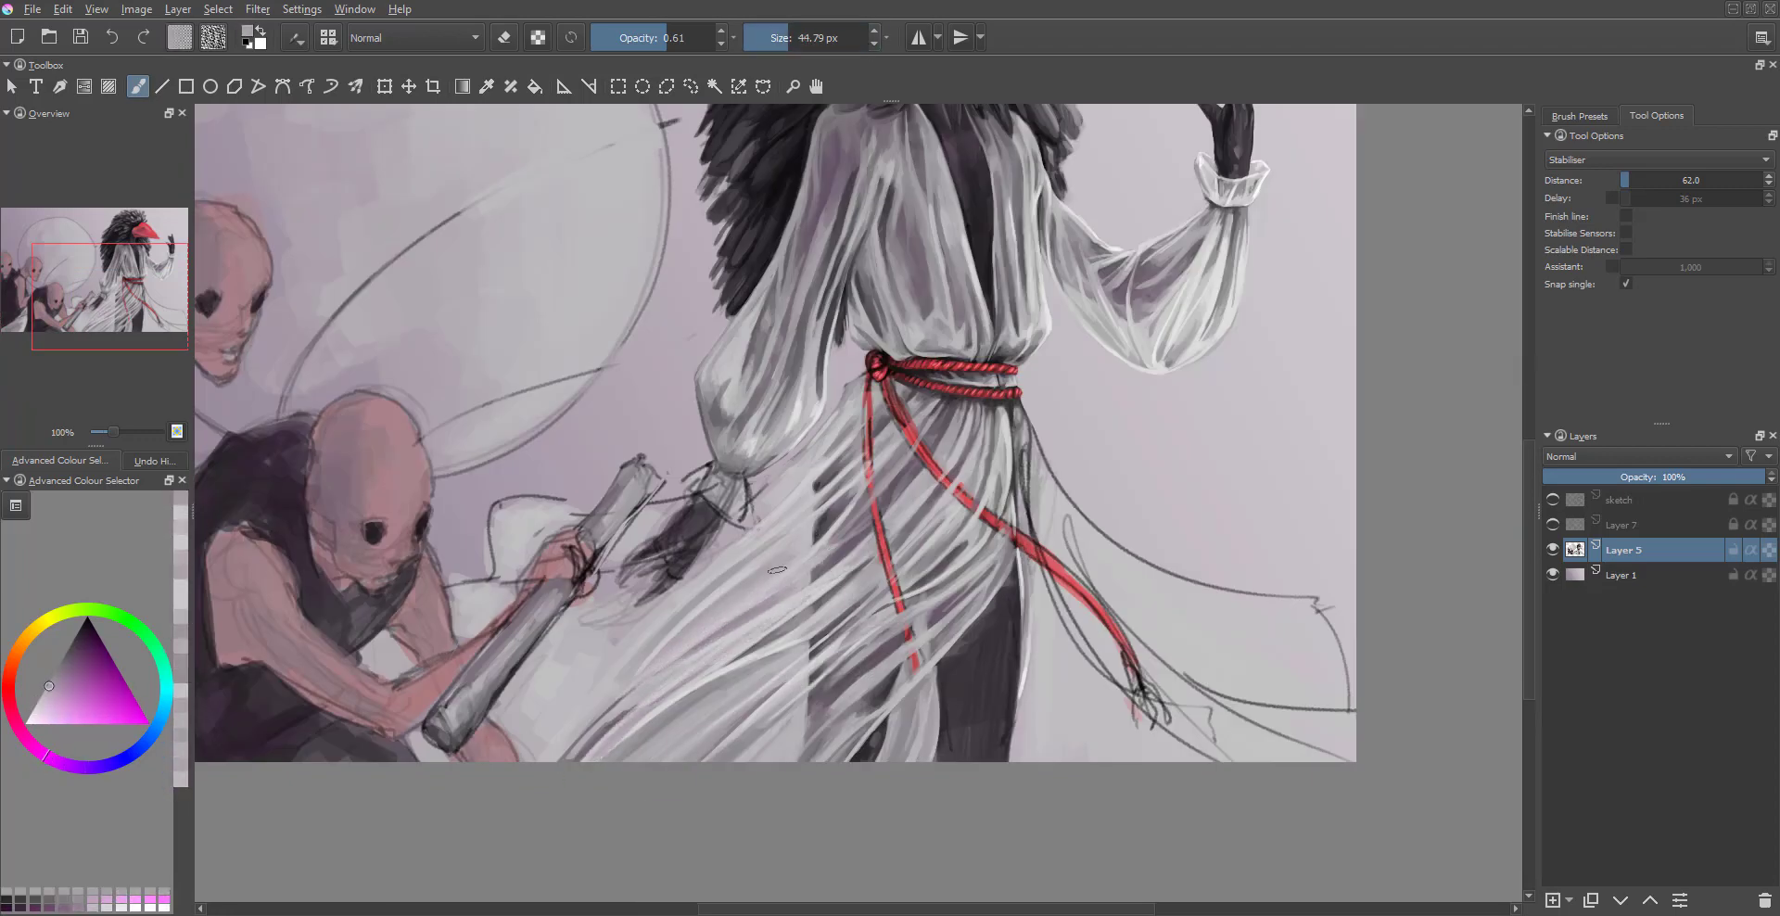
- Extend the pale trailing skirt folds up to the club and beneath the dark lowered hand
left_click(640, 663, "ctrl")
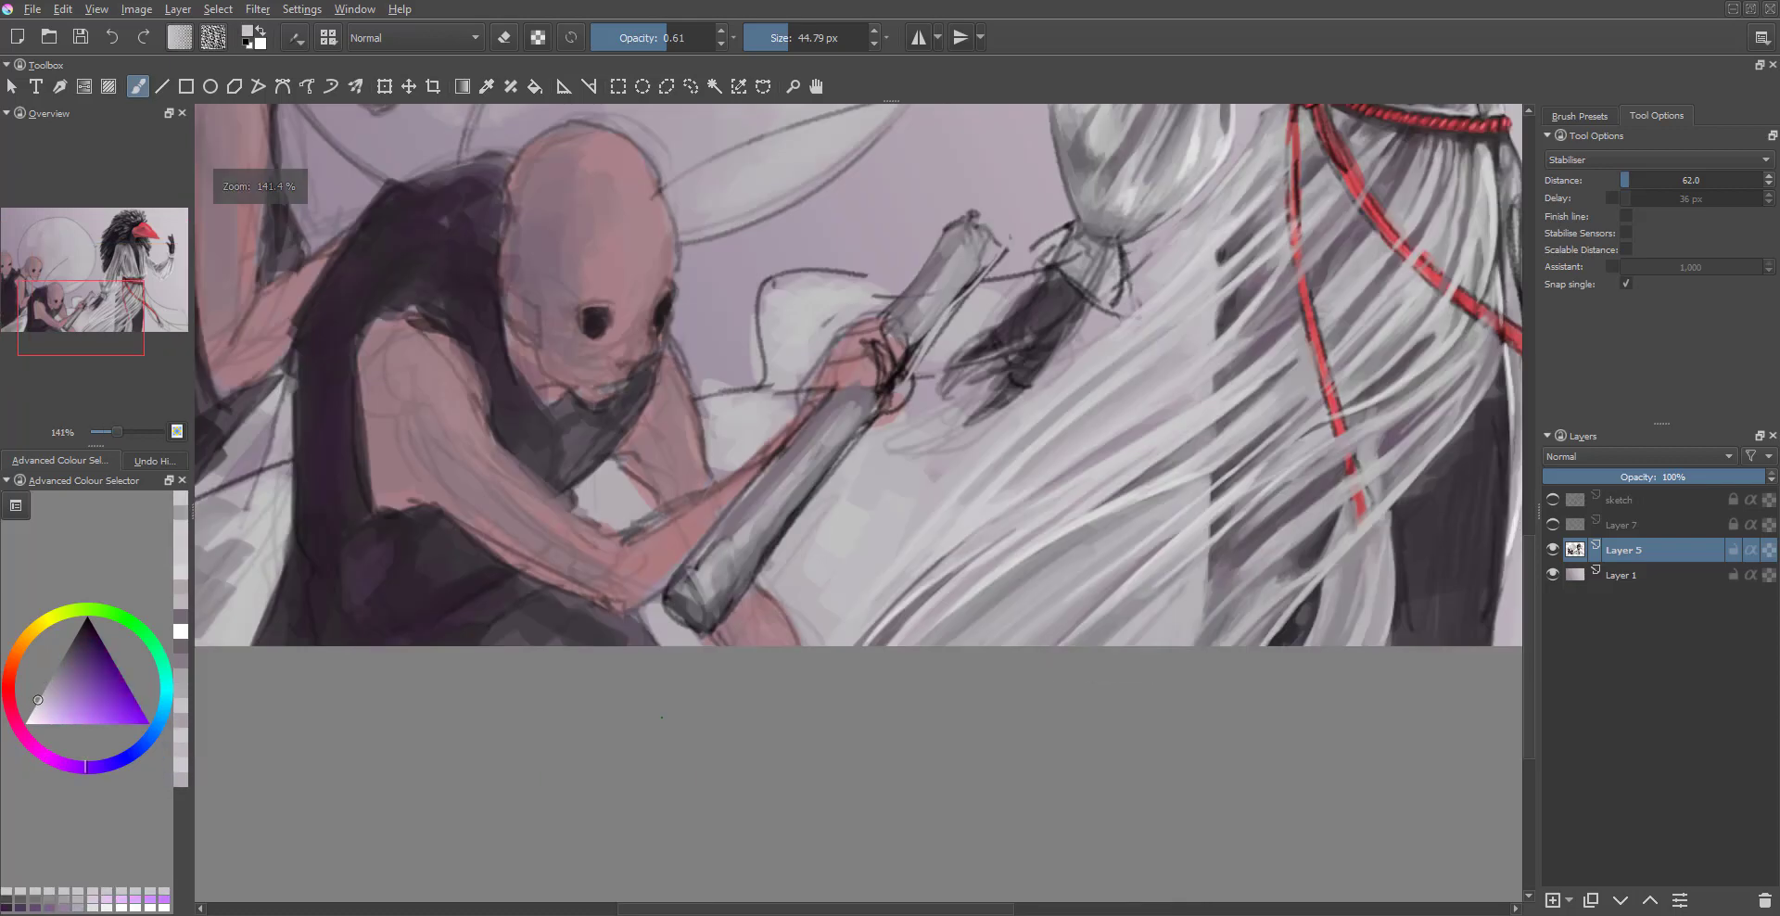
scroll(649, 668, "up", 1)
left_click(1272, 299, "ctrl")
left_click_drag(1159, 250, 1287, 156)
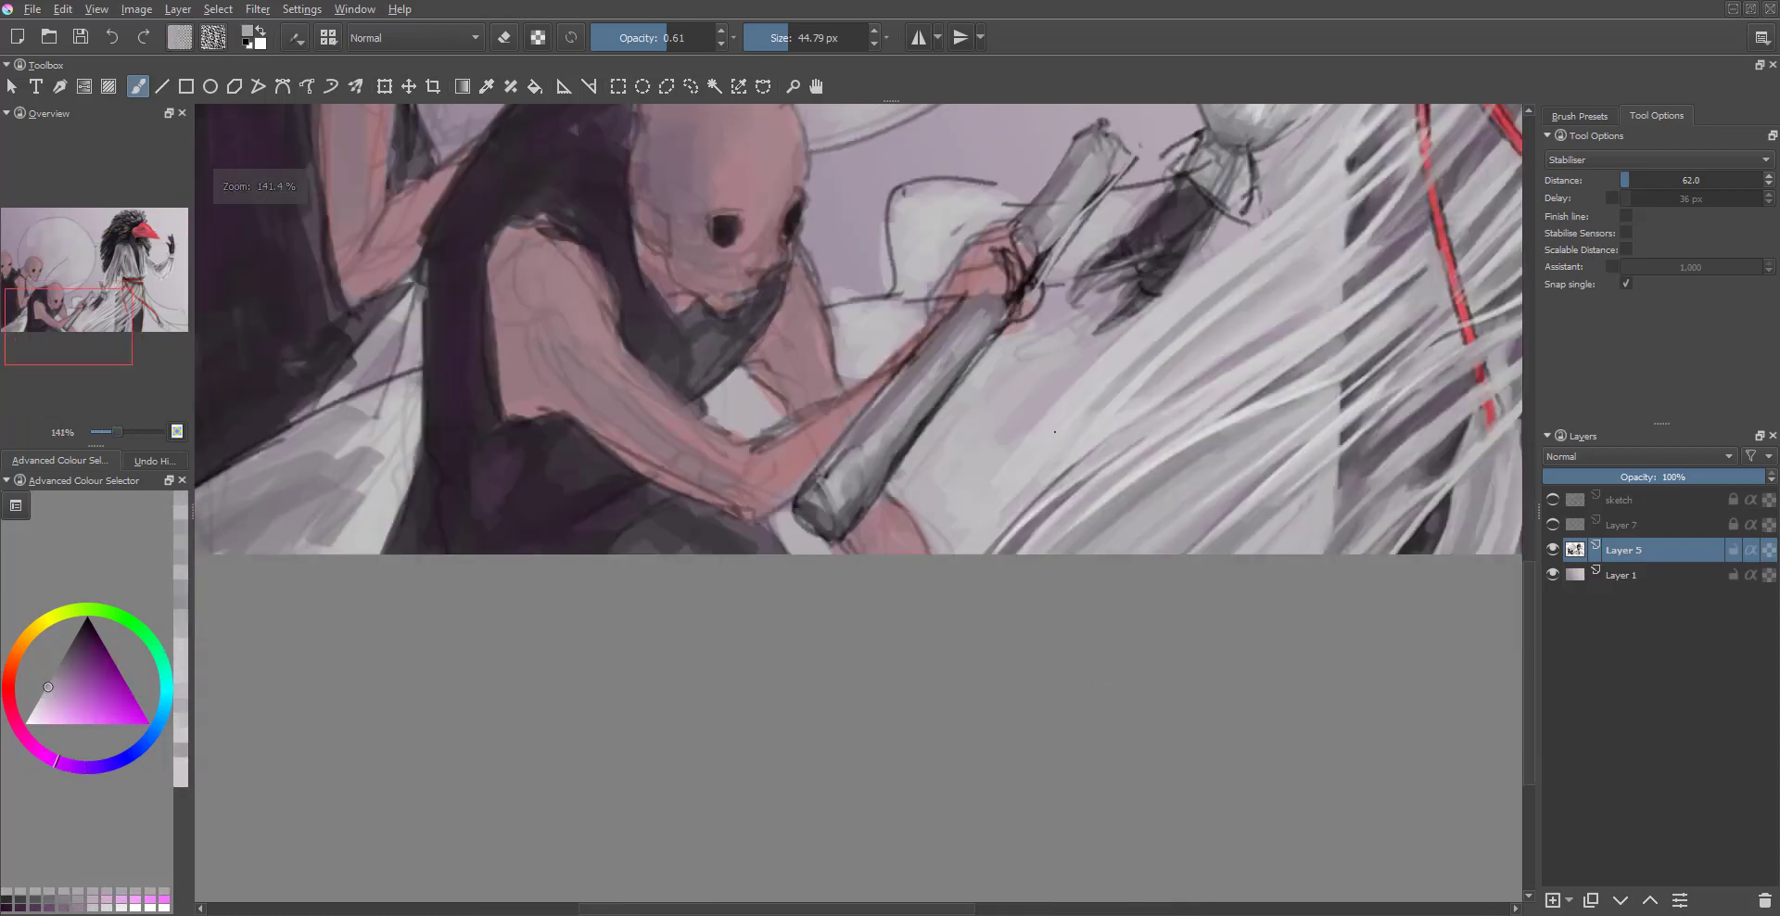
scroll(925, 464, "up", 1)
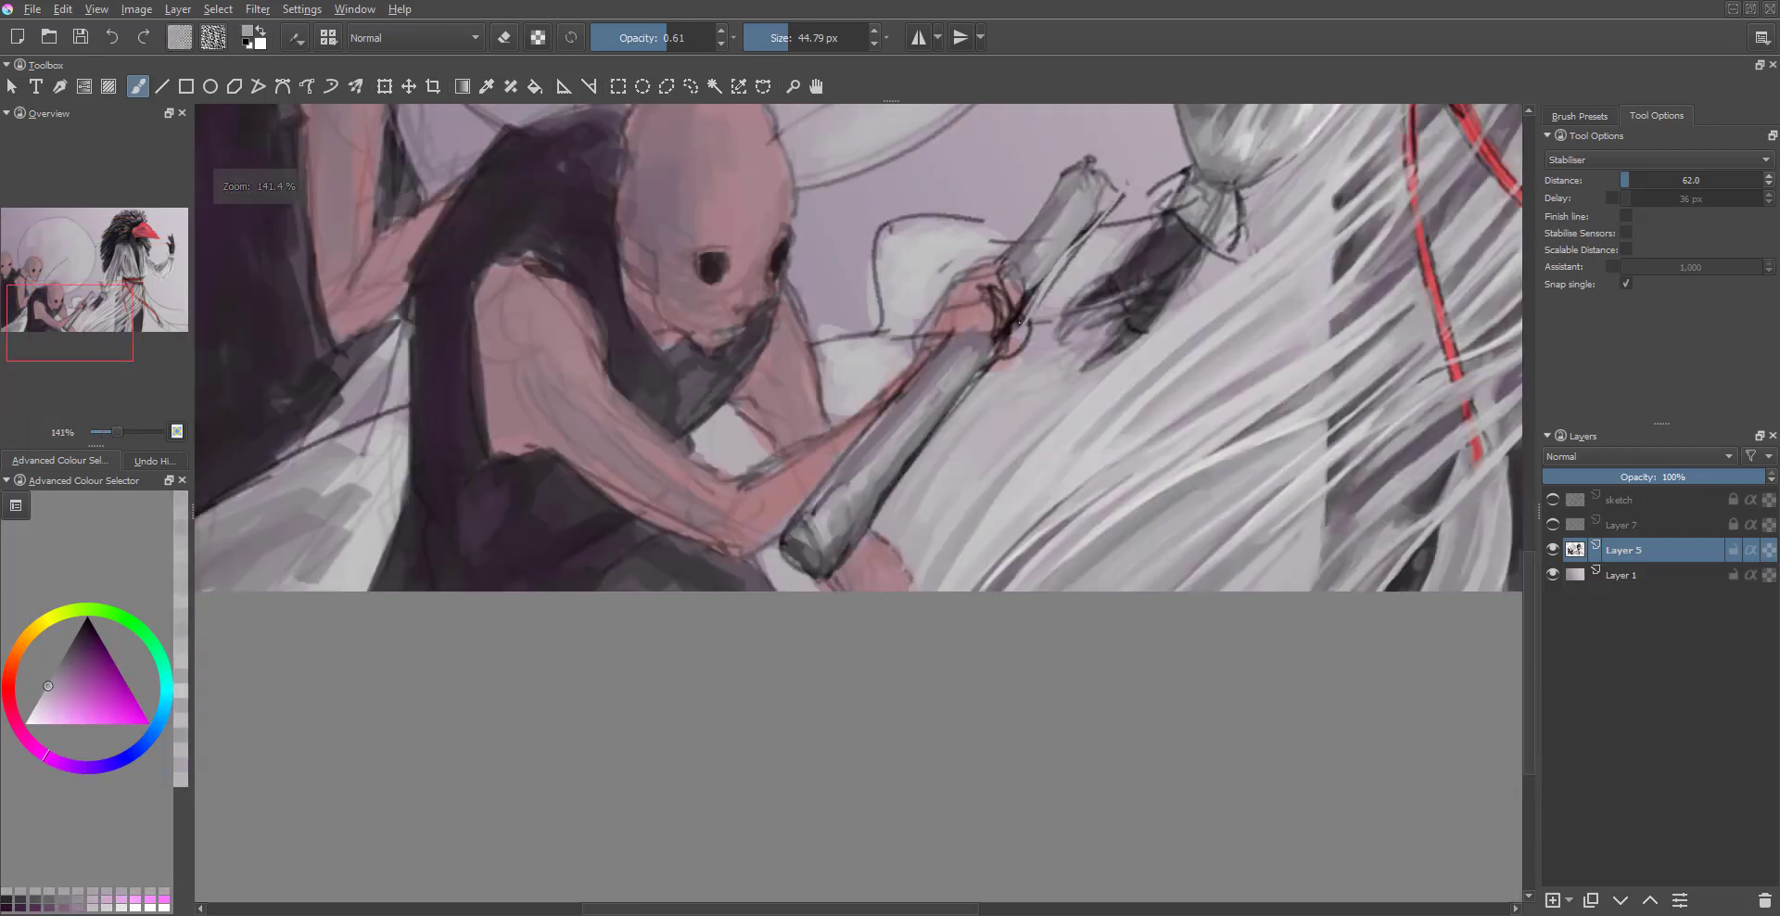
left_click_drag(927, 501, 1093, 265)
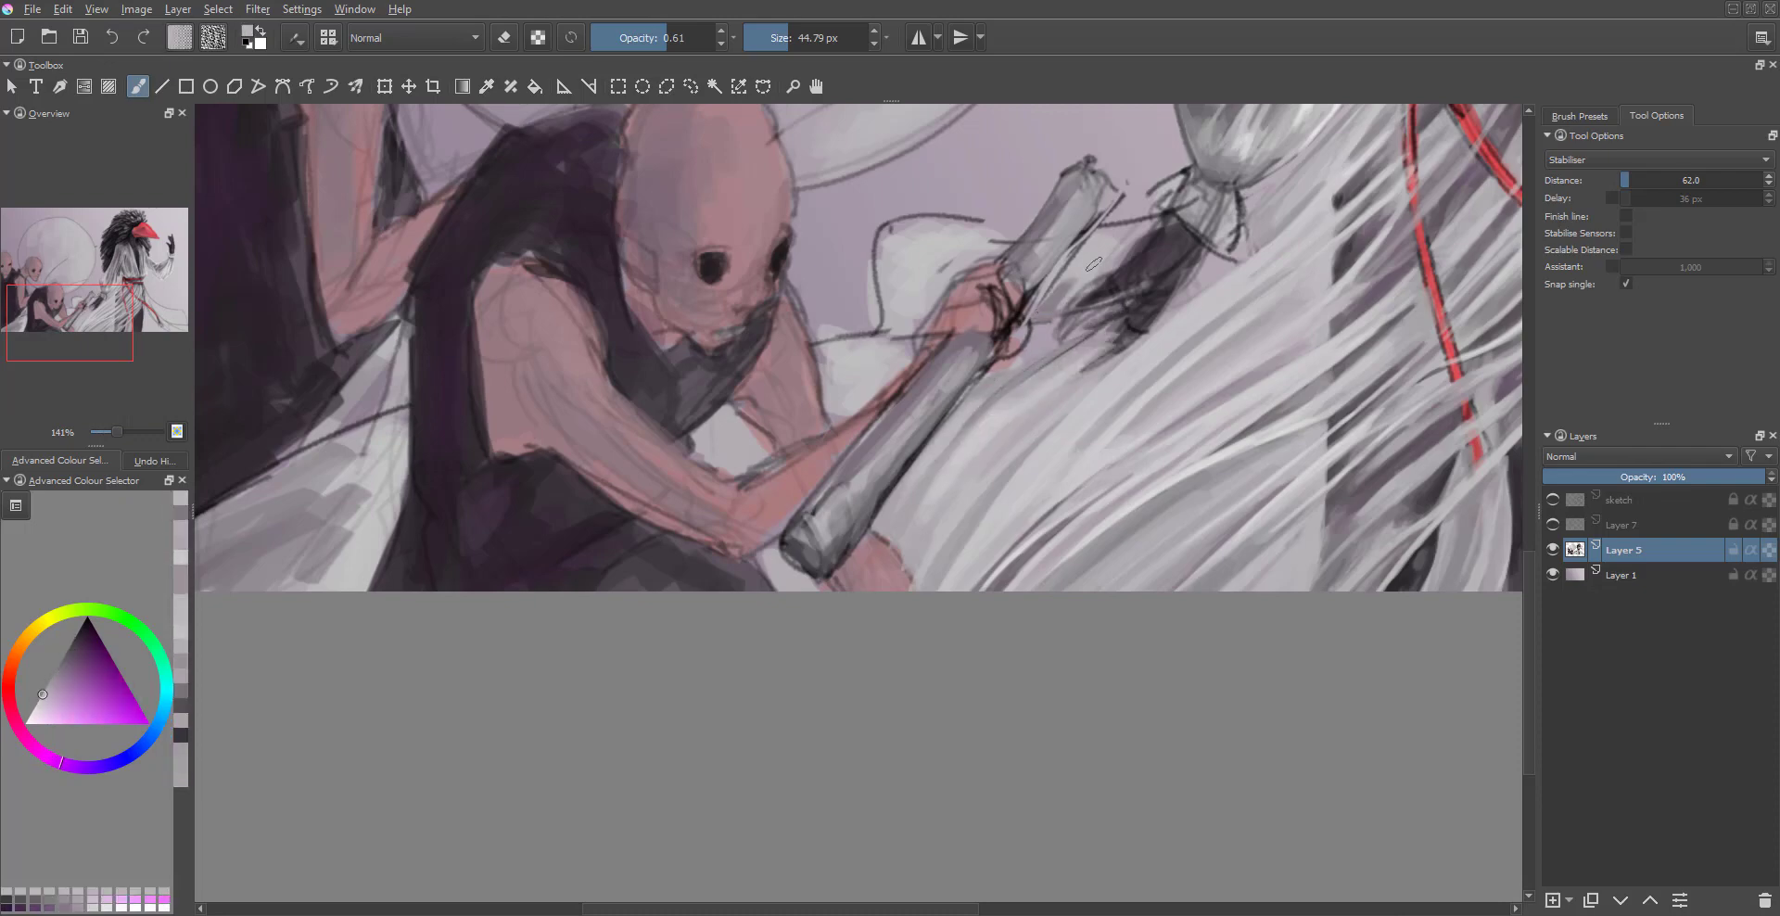
- Shade the sketched white cloth behind the club with pale and grey folds, and lower the brush opacity to 0.58
key("1")
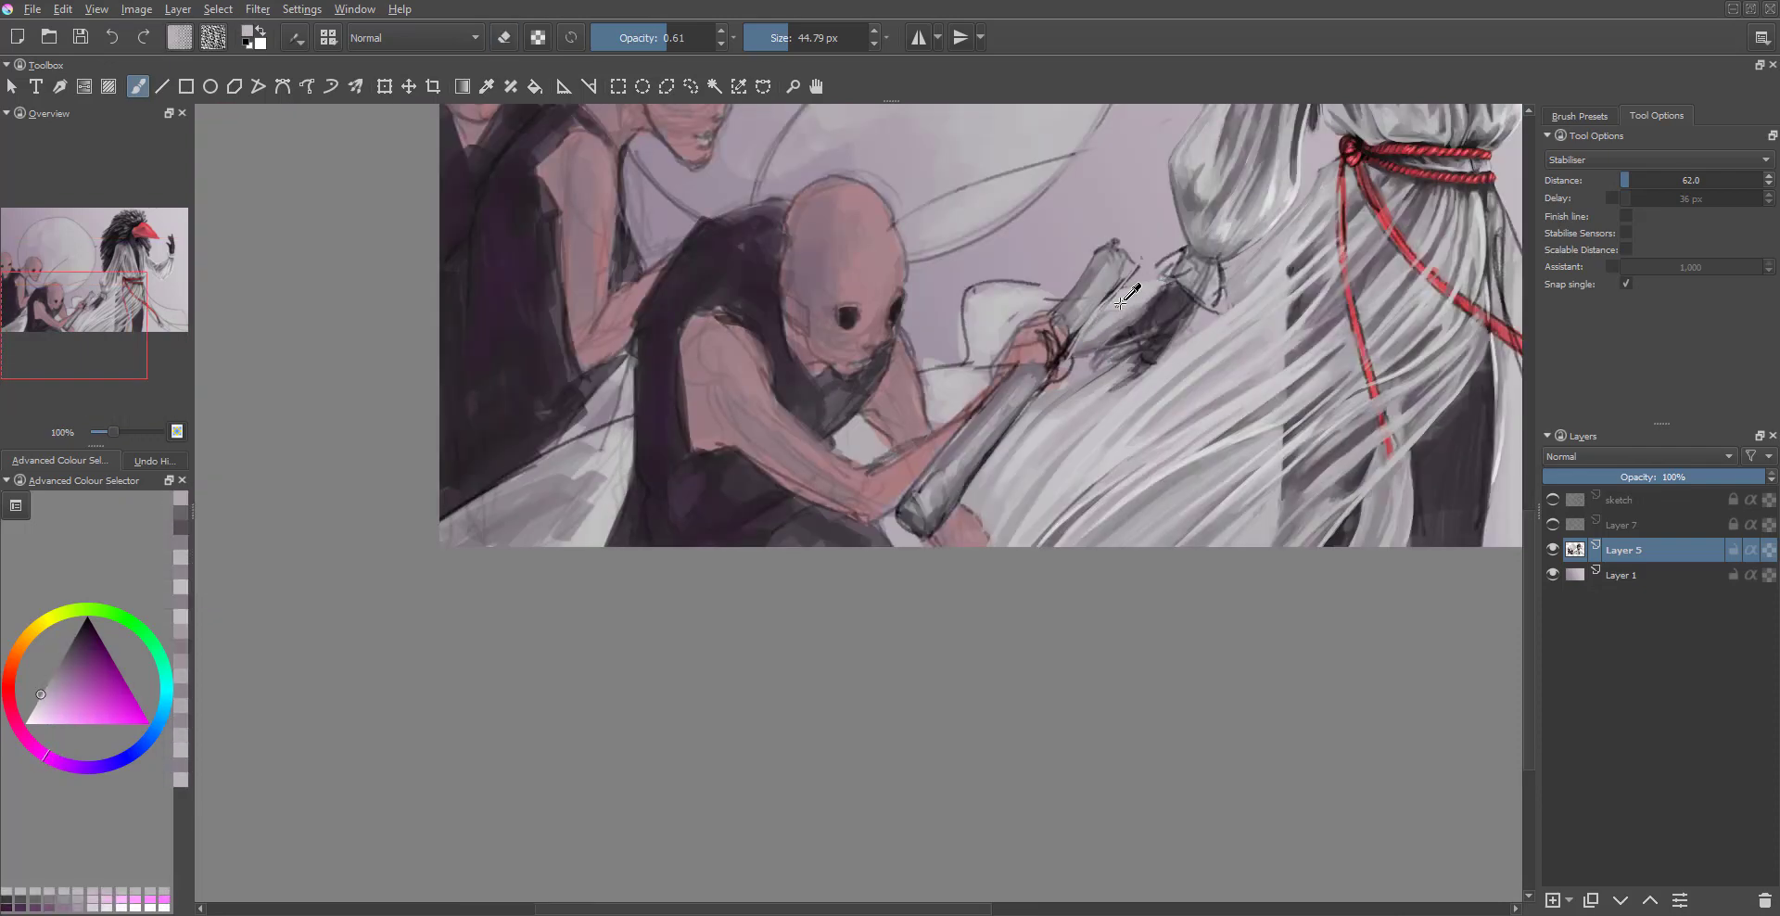
key("plus")
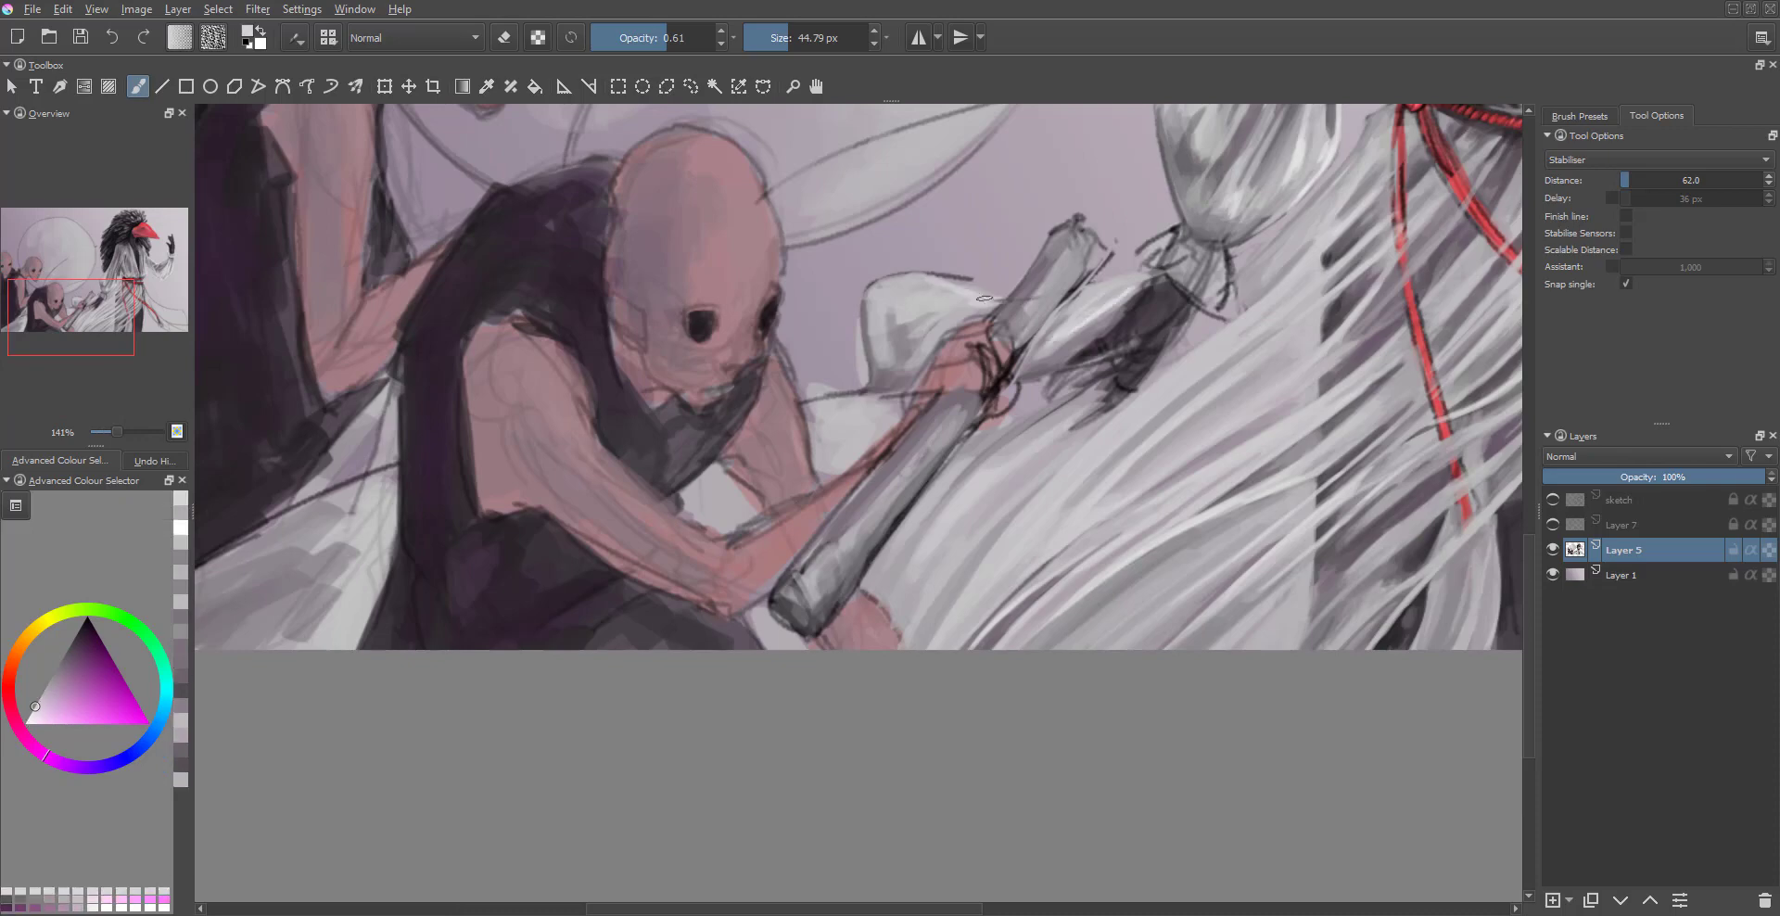
key("o")
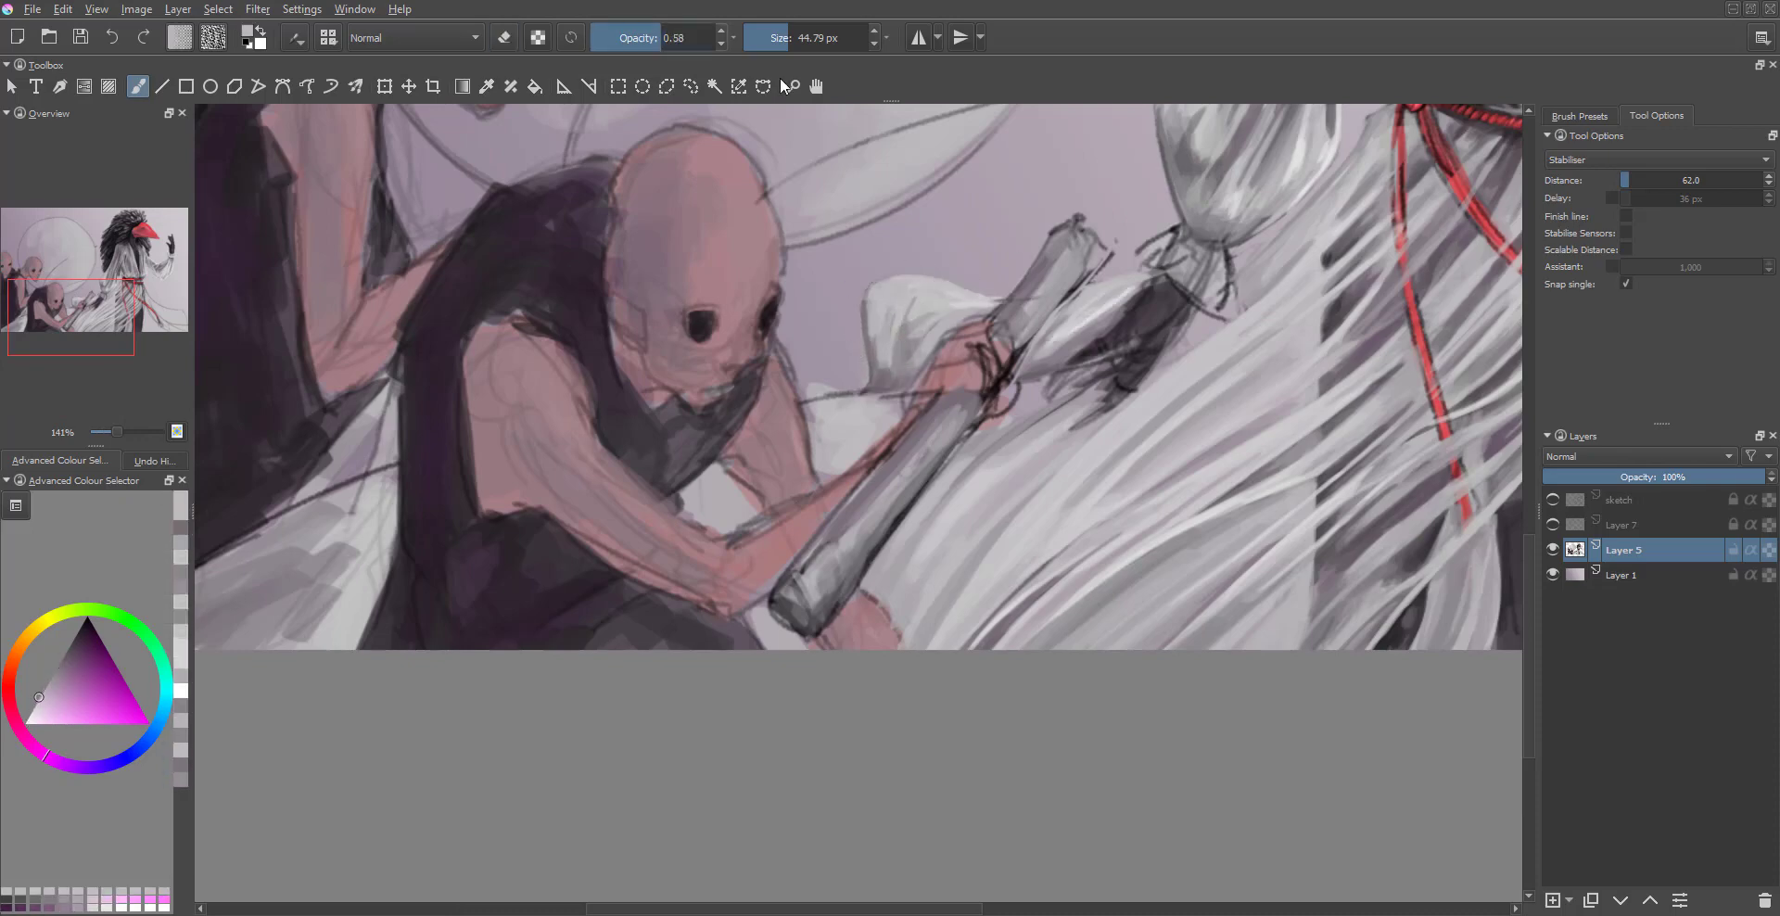
key("1")
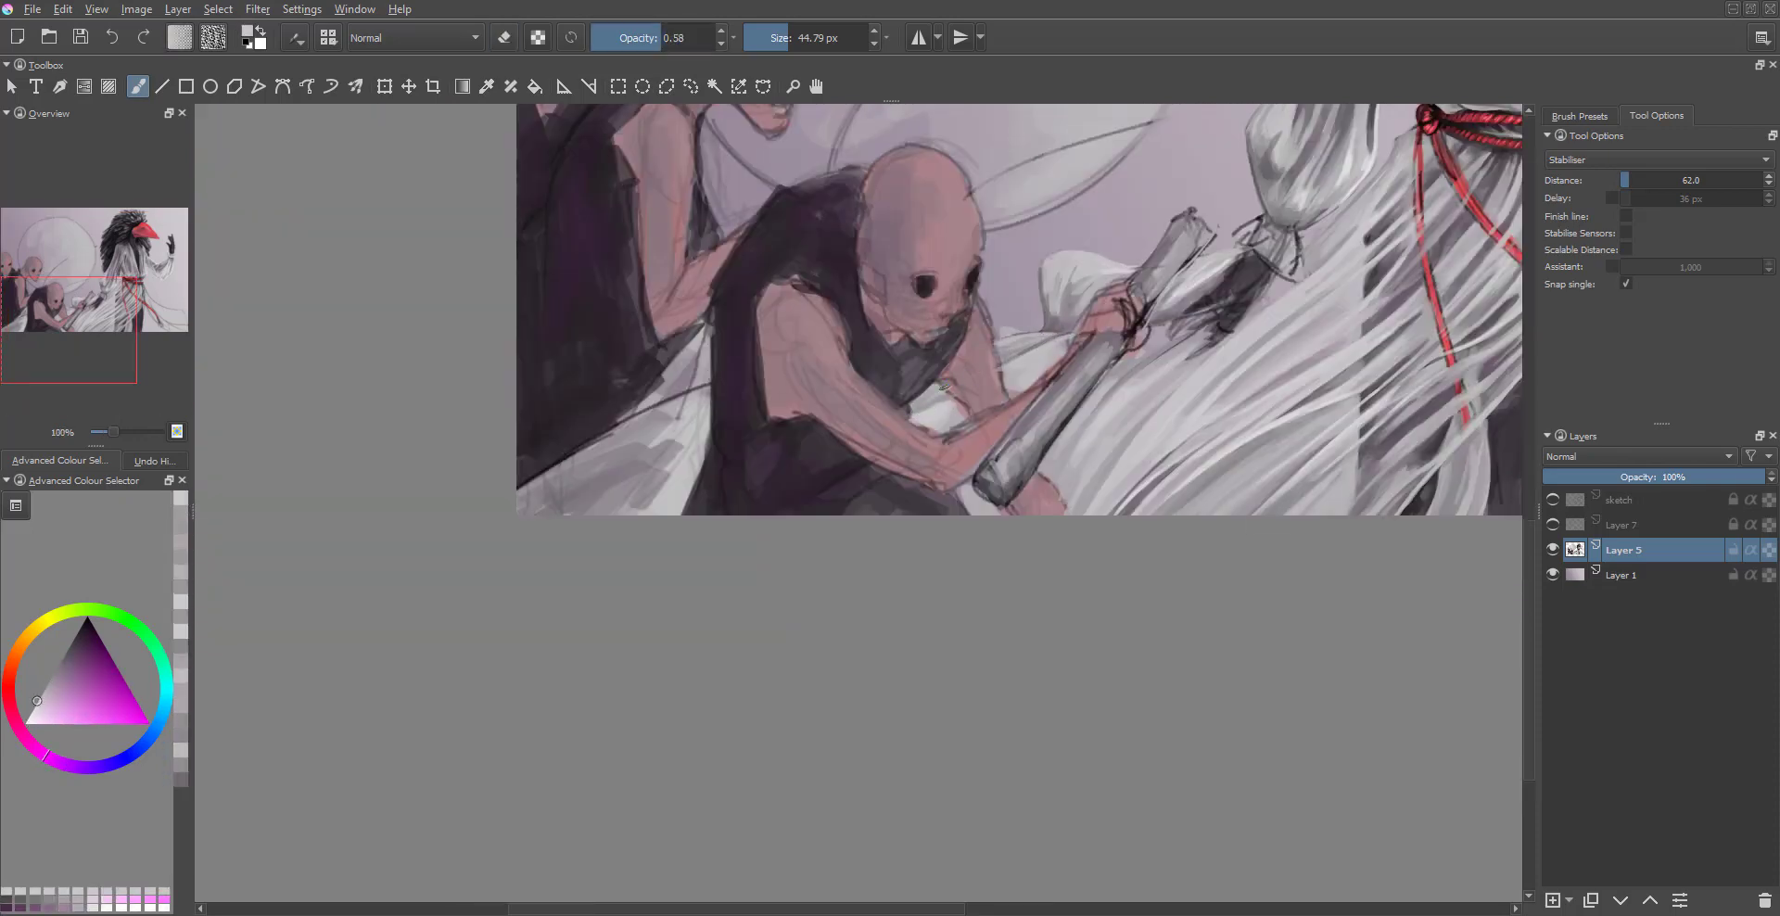
- Paint sampled dark greys as fold shadows on the cloth trailing behind the front hunched figure
left_click(1064, 359, "ctrl")
key("minus")
key("minus")
key("minus")
key("1")
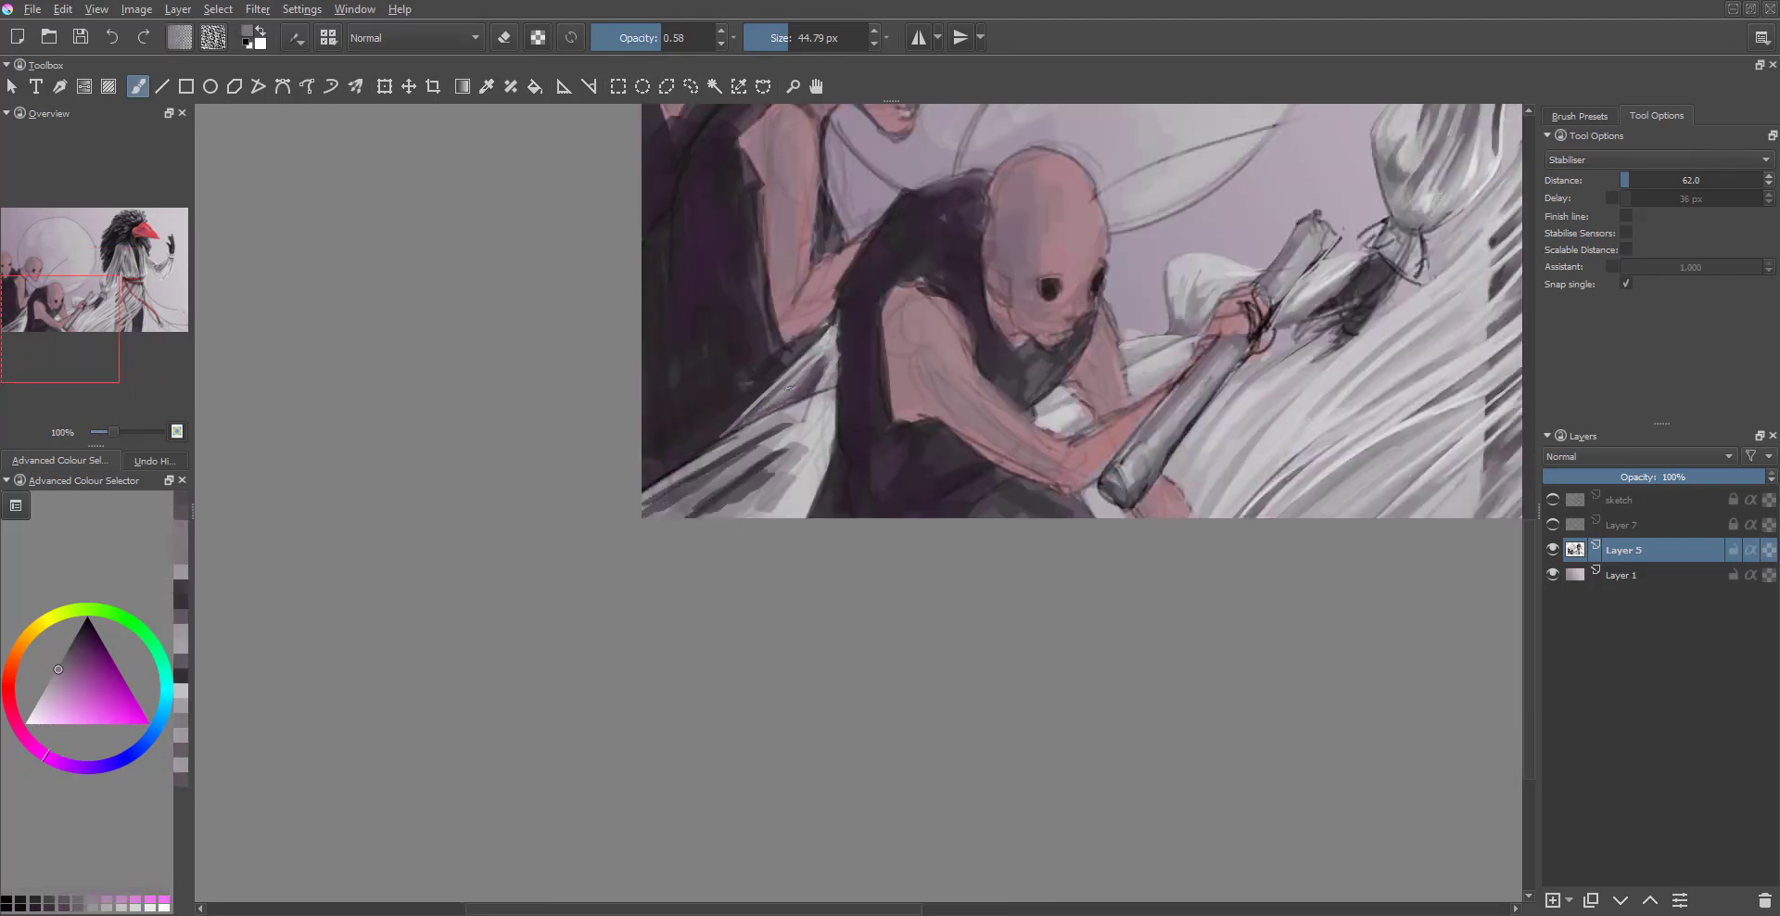
left_click(716, 436, "ctrl")
key("plus")
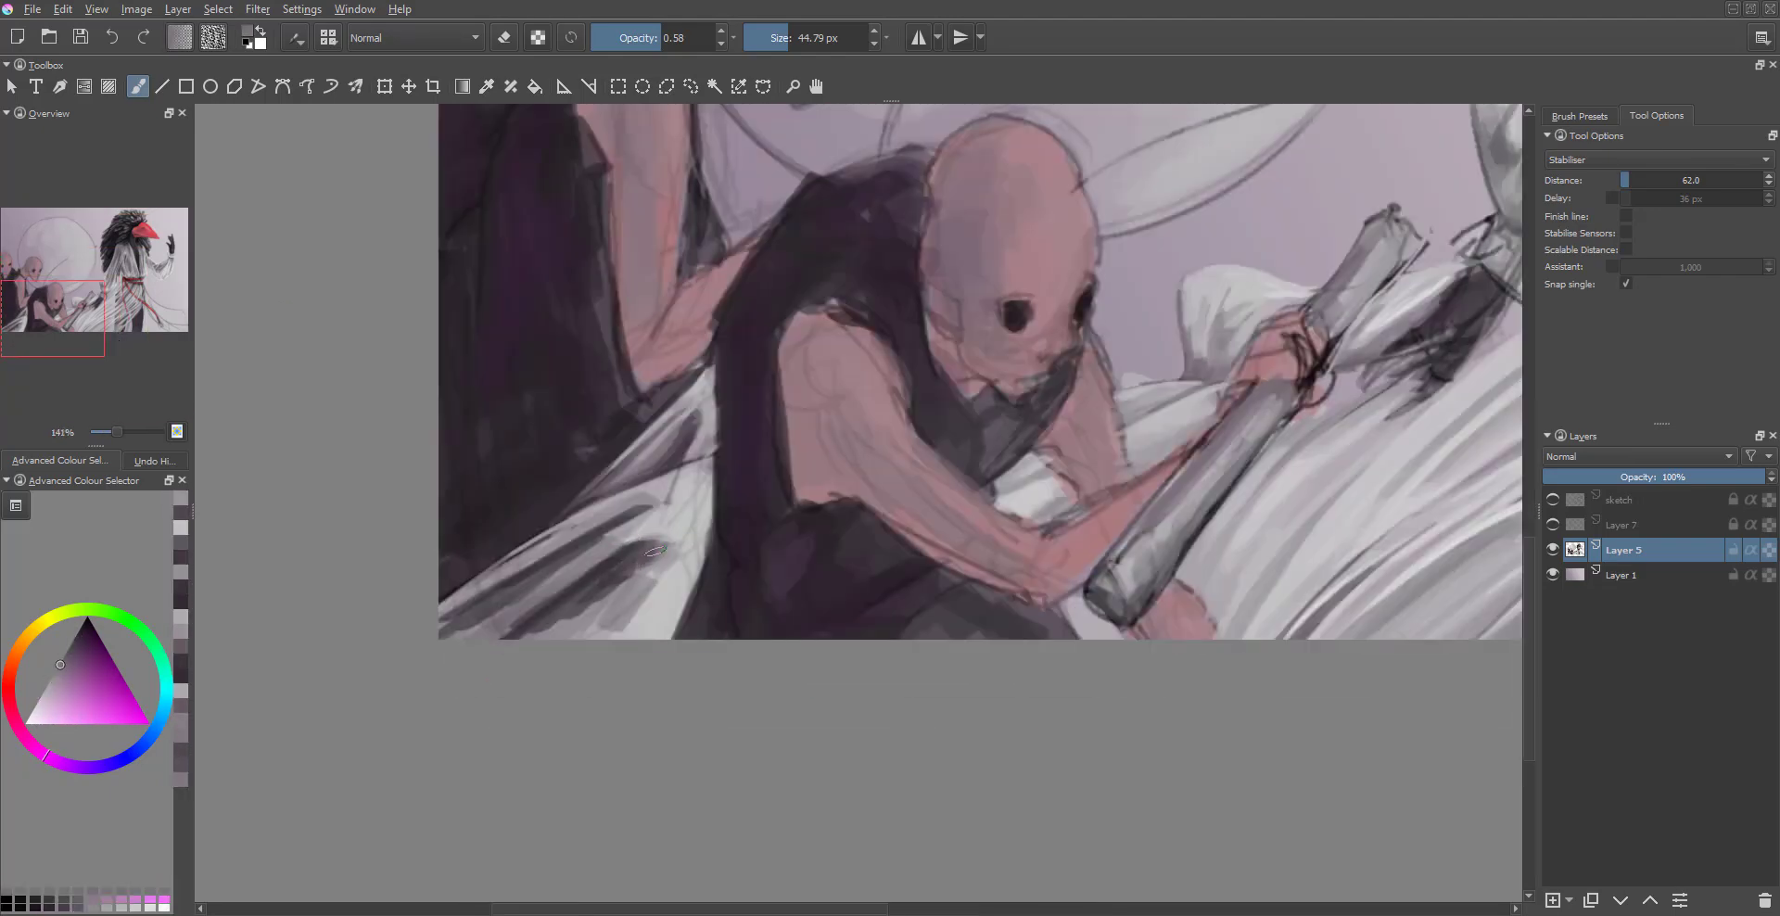
- Add pale strands and mid-grey shading to the cloth folds between the front hunched figure and the figure behind
left_click(727, 604, "ctrl")
left_click_drag(723, 459, 327, 603)
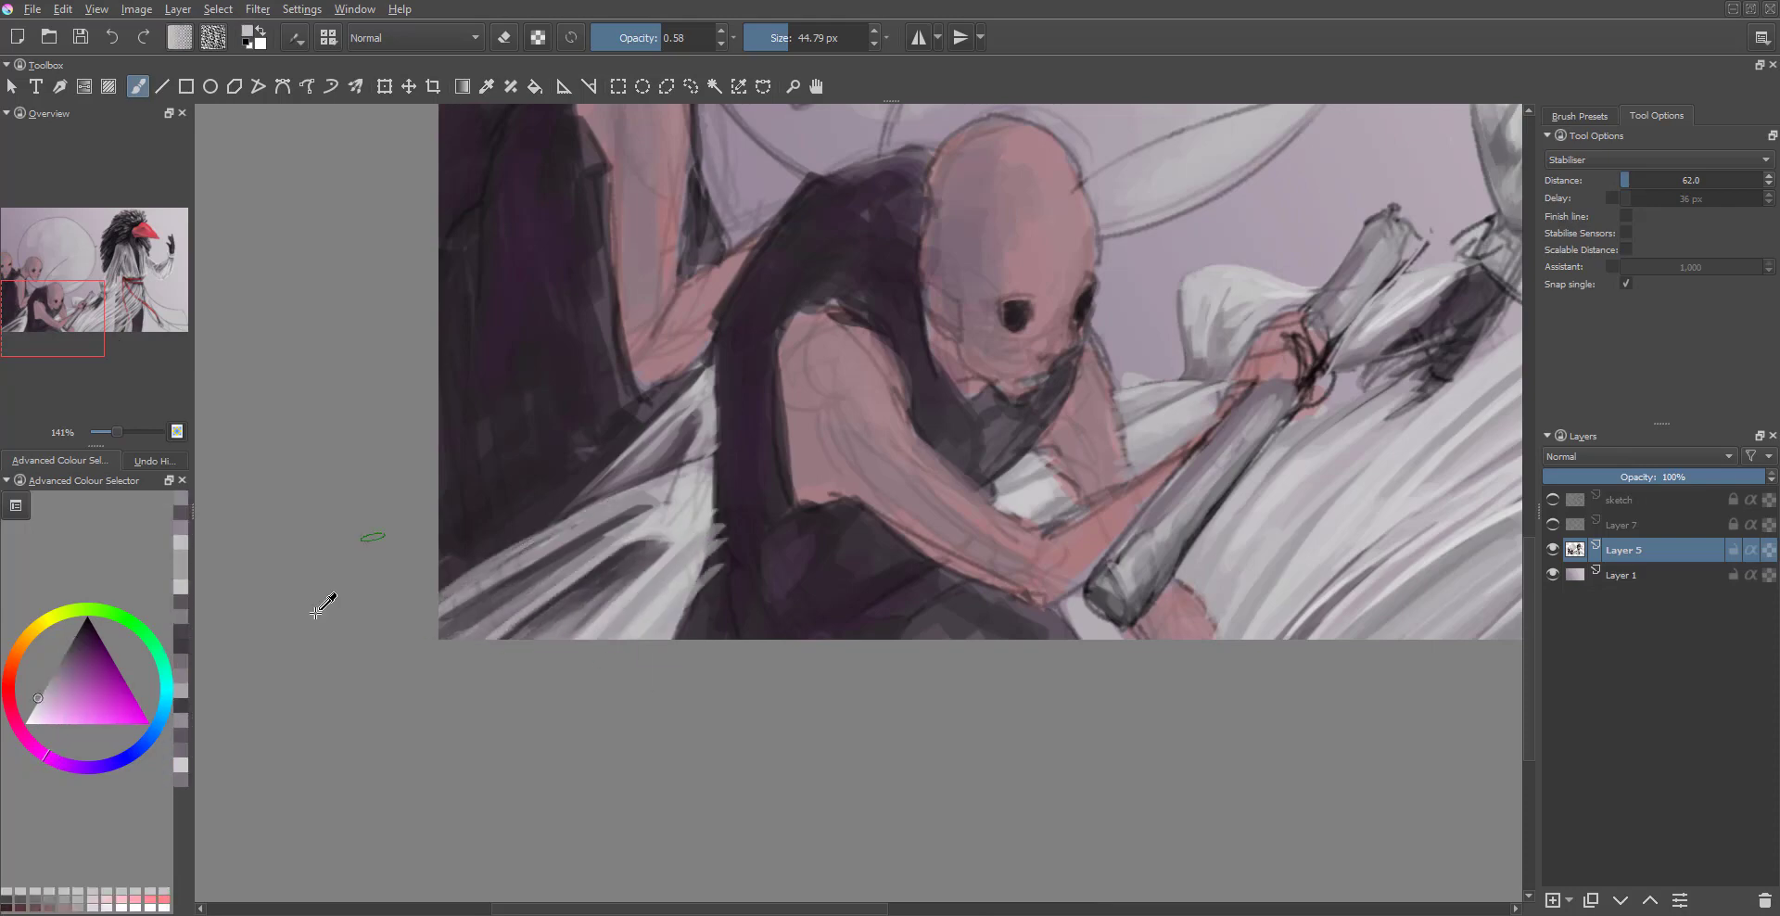
mouse_move(631, 538)
left_mouse_down()
mouse_move(426, 615)
mouse_move(649, 520)
mouse_move(556, 575)
left_mouse_up()
left_click(741, 554, "ctrl")
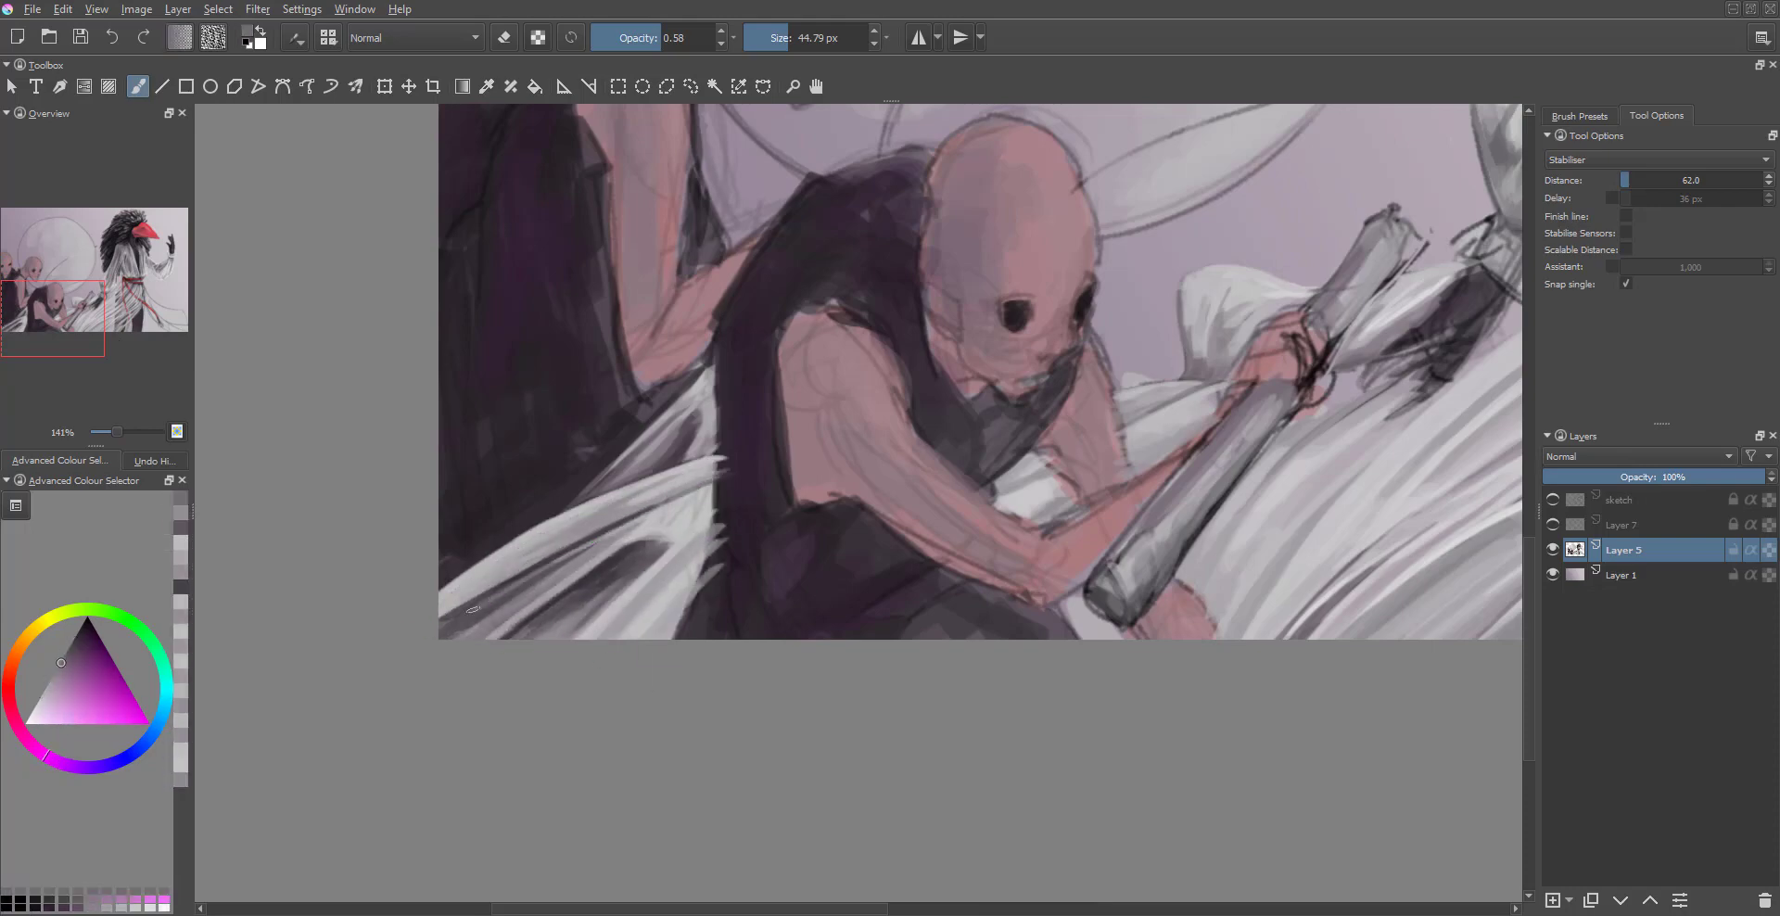
key("minus")
key("minus")
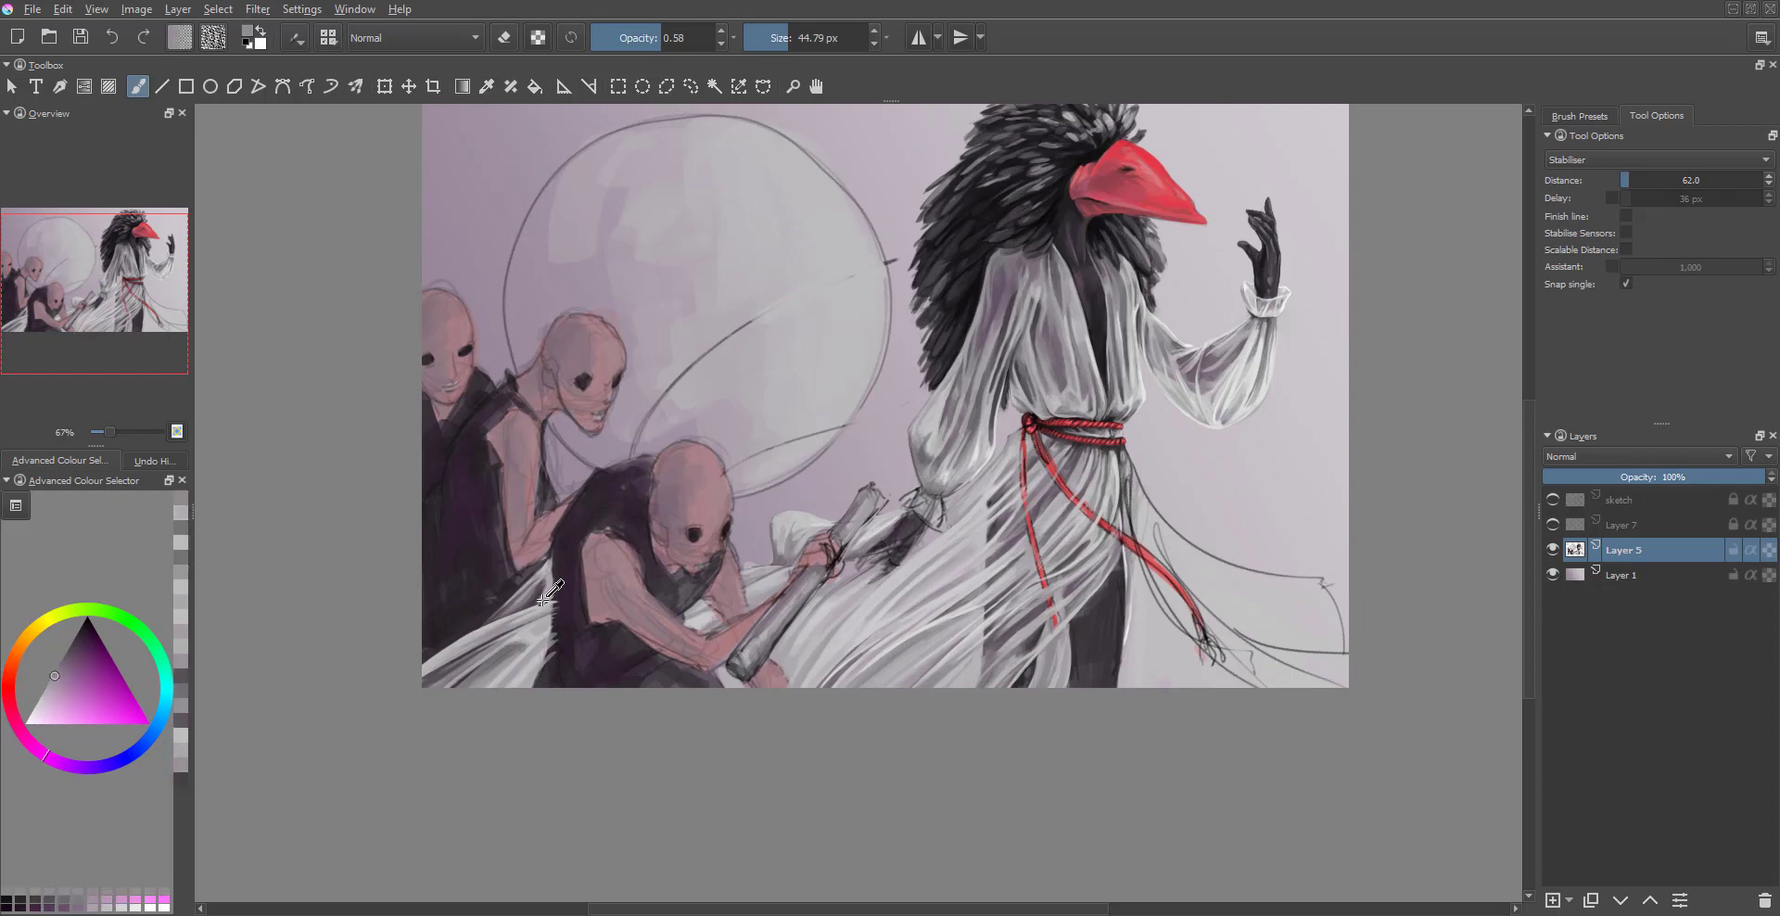
- Paint sampled pale greys over the skirt's hip and lower folds, streaking light fabric strands down from the belt knot
left_click(556, 609, "ctrl")
key("plus")
key("plus")
key("plus")
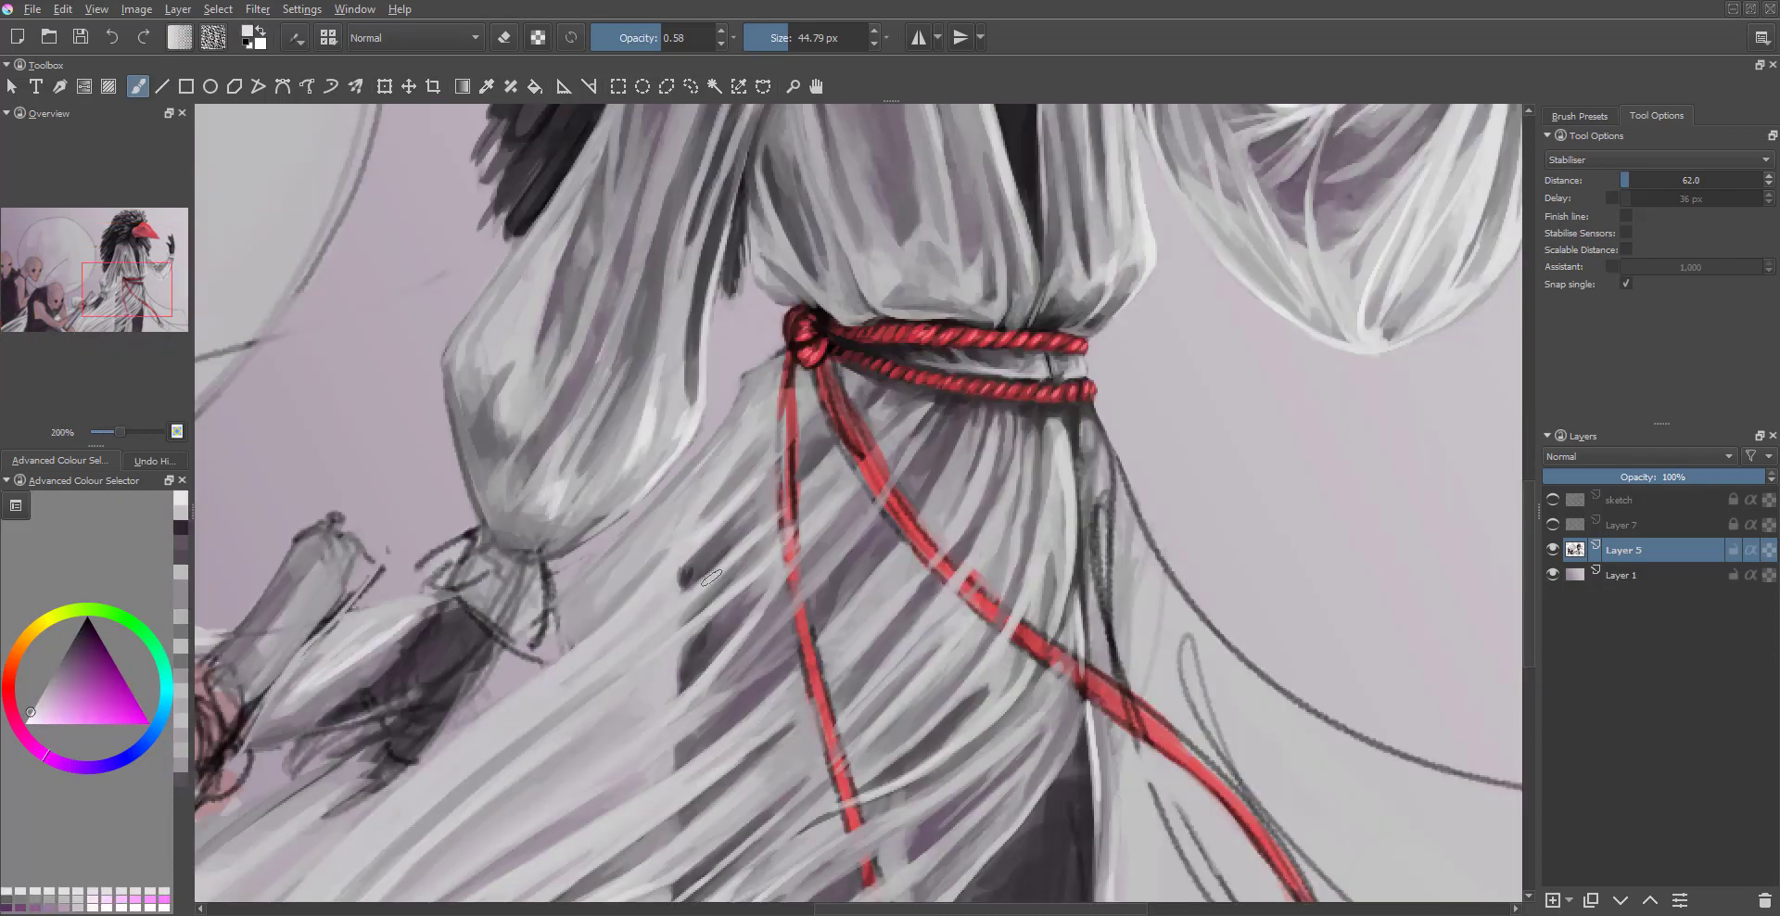
left_click(751, 374, "ctrl")
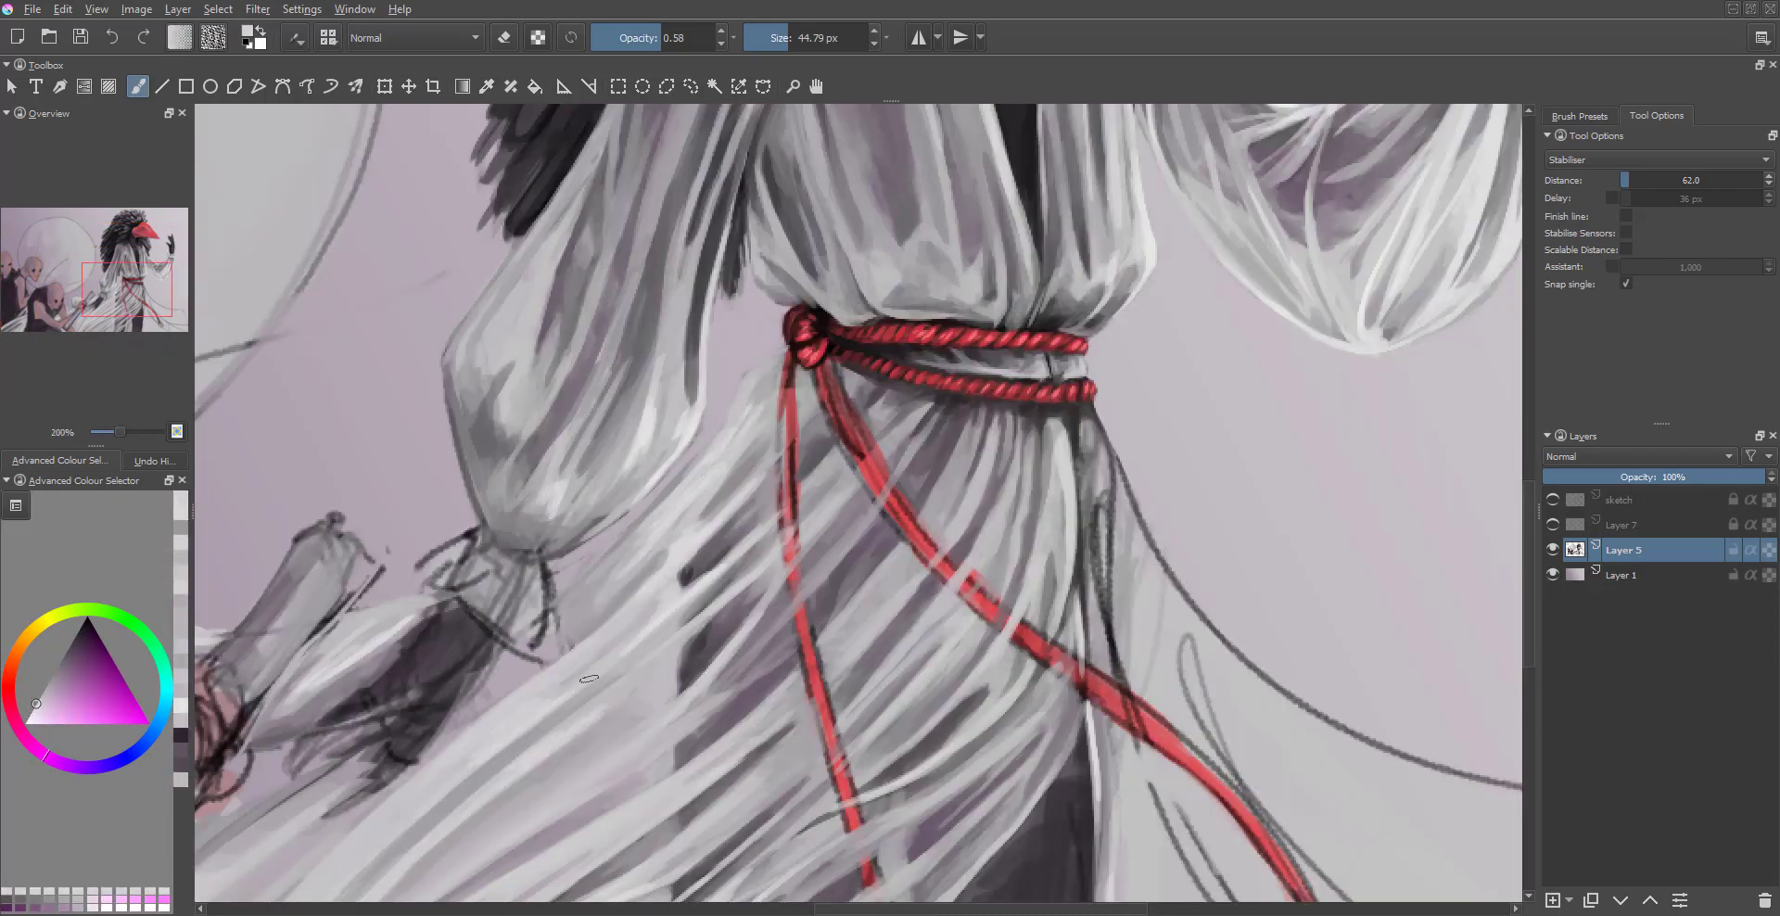
key("minus")
key("minus")
key("minus")
key("plus")
key("plus")
key("plus")
left_click(742, 675, "ctrl")
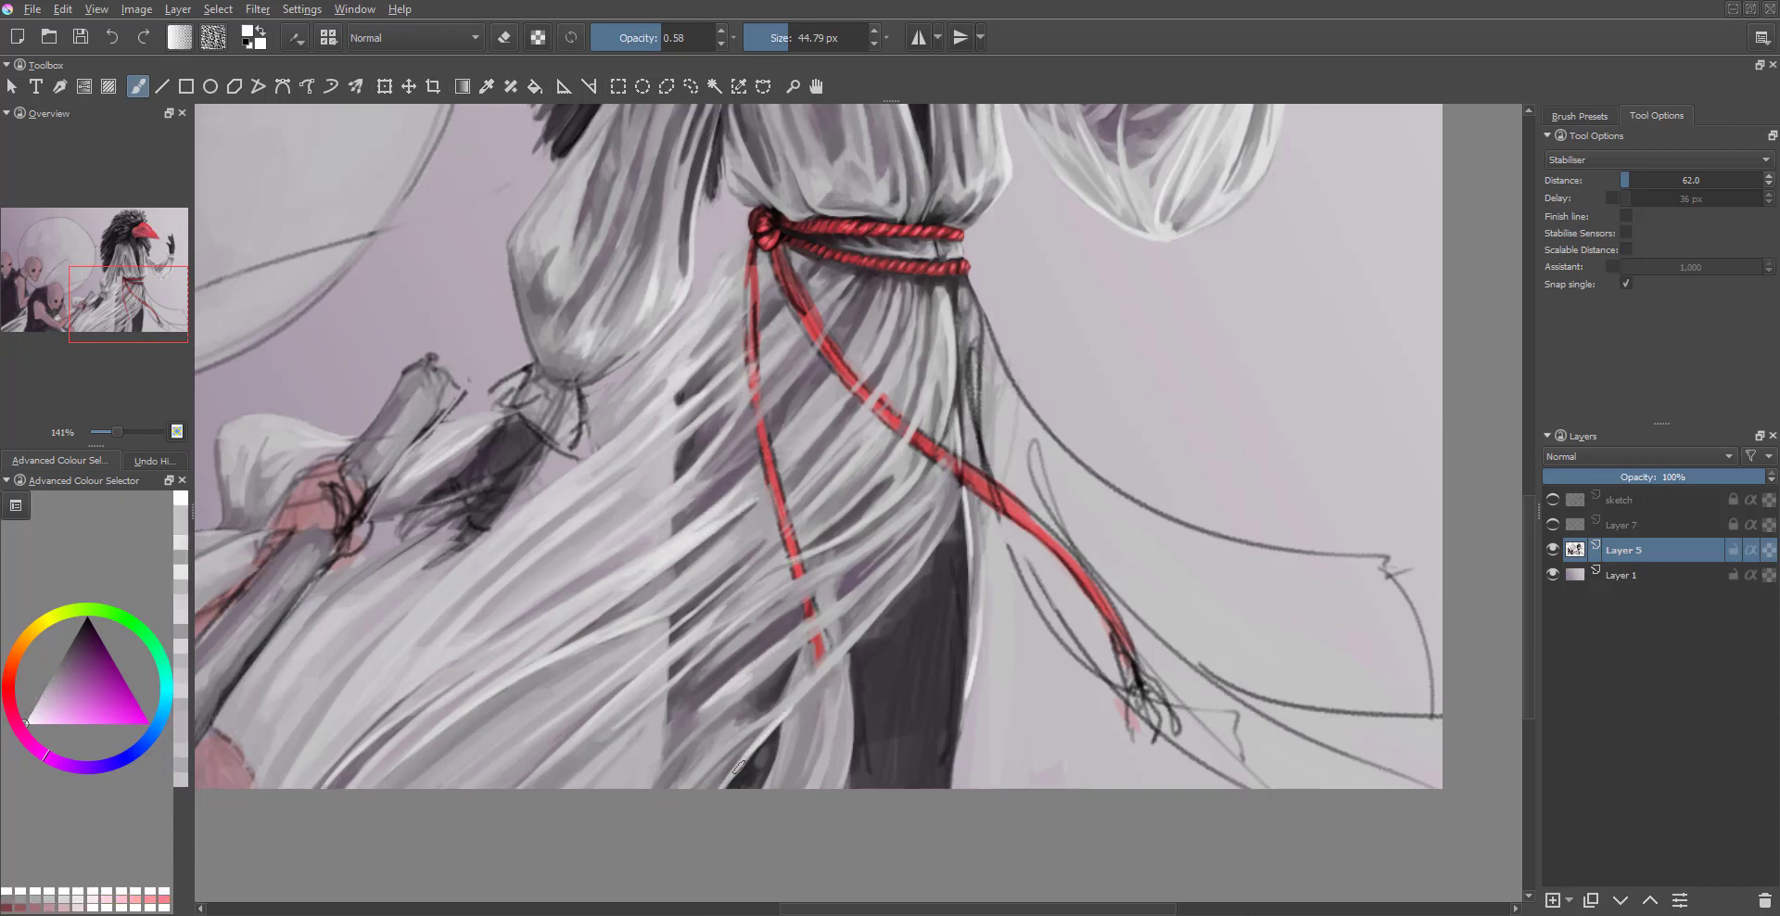
- Raise the brush opacity to 0.66 and repaint the straight hanging cord as a dark red twisted rope on a new layer
key("minus")
key("minus")
key("o")
key("o")
key("minus")
left_click(976, 637, "ctrl")
key("plus")
key("plus")
key("plus")
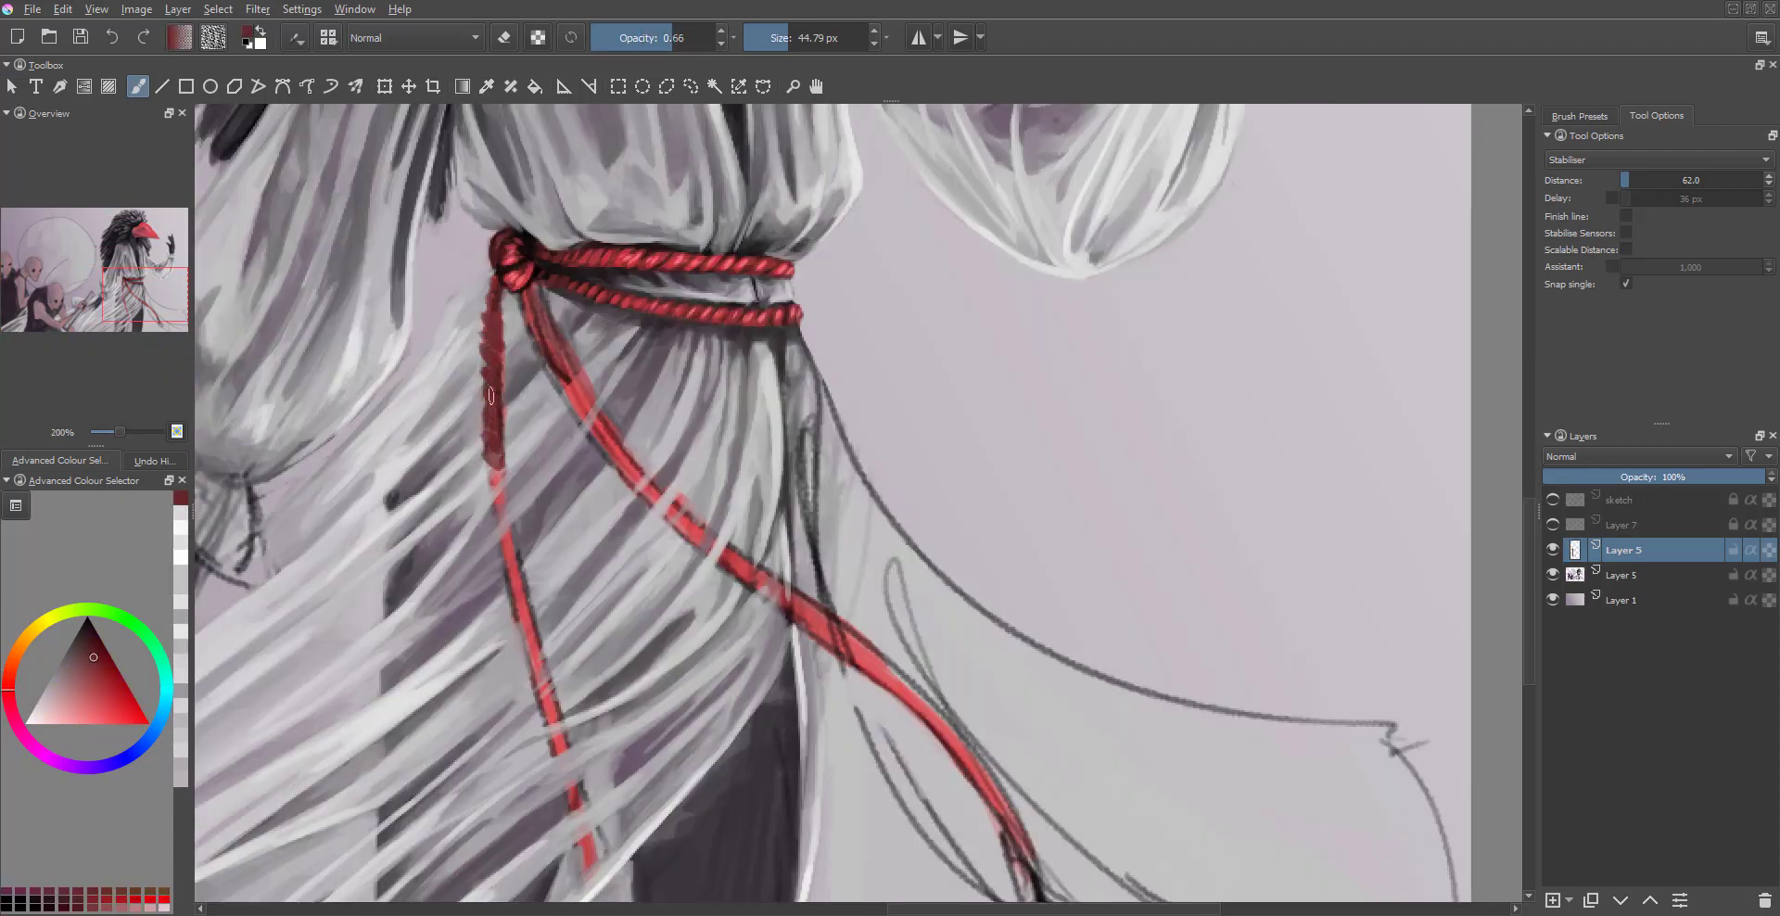
left_click_drag(491, 394, 584, 371)
left_click_drag(577, 447, 608, 499)
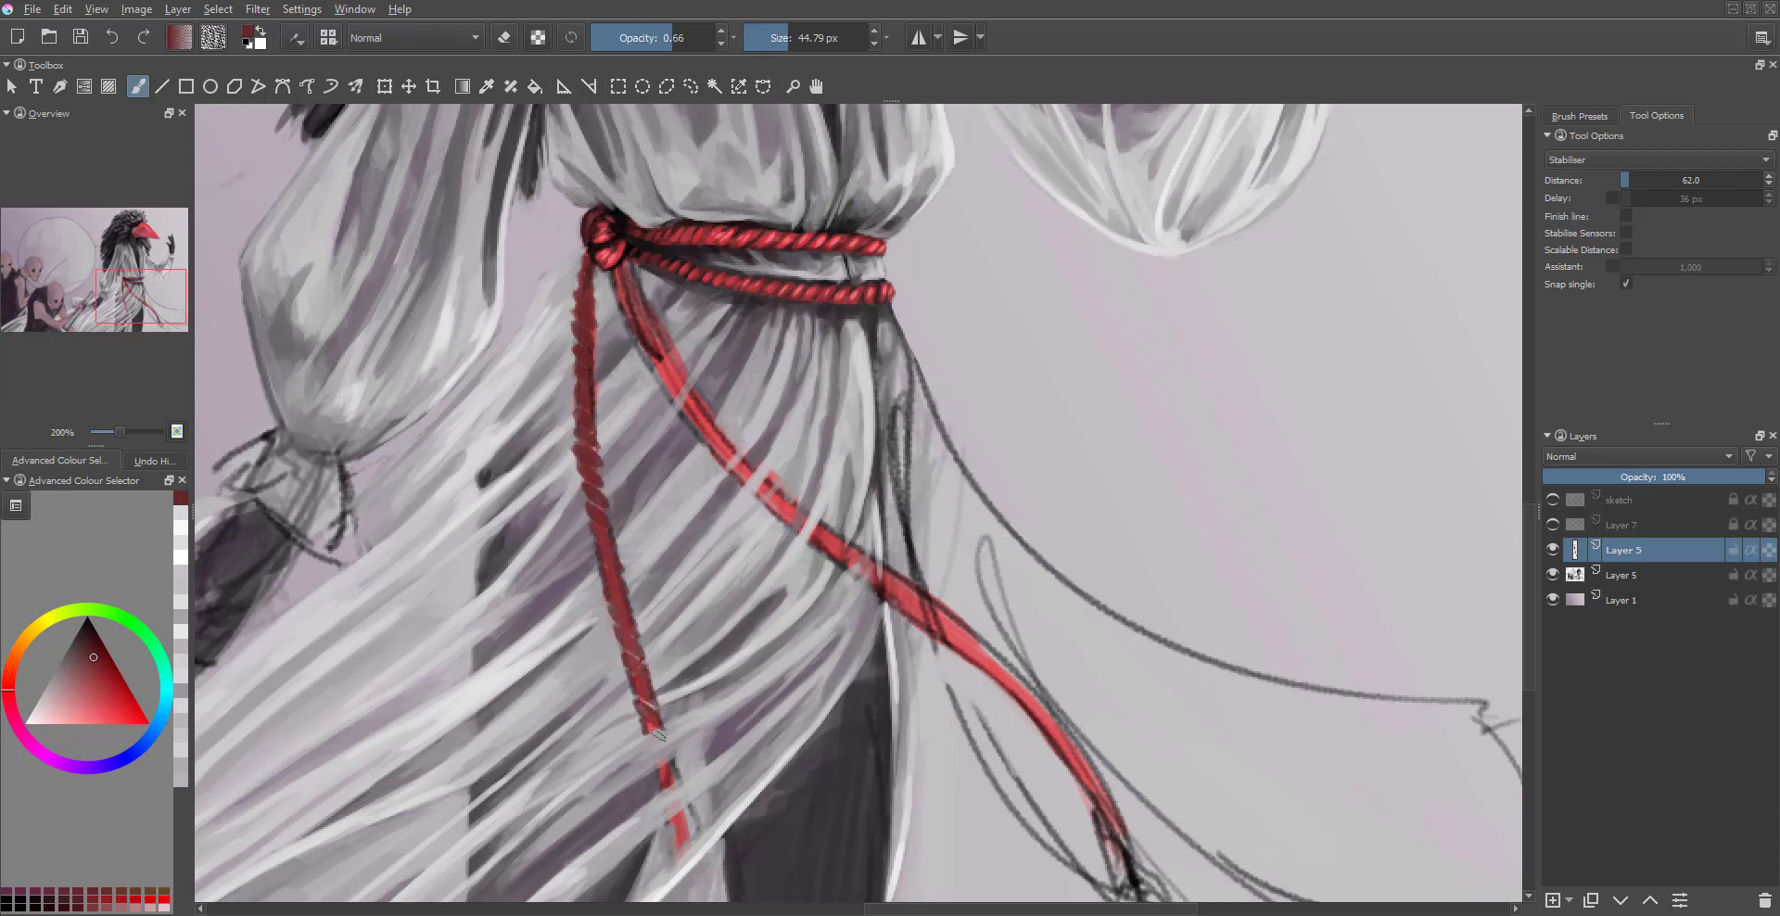
- Bend the lower end of the dark red hanging rope toward the dark leg with the Liquify transform
key("minus")
key("minus")
key("minus")
key("plus")
key("plus")
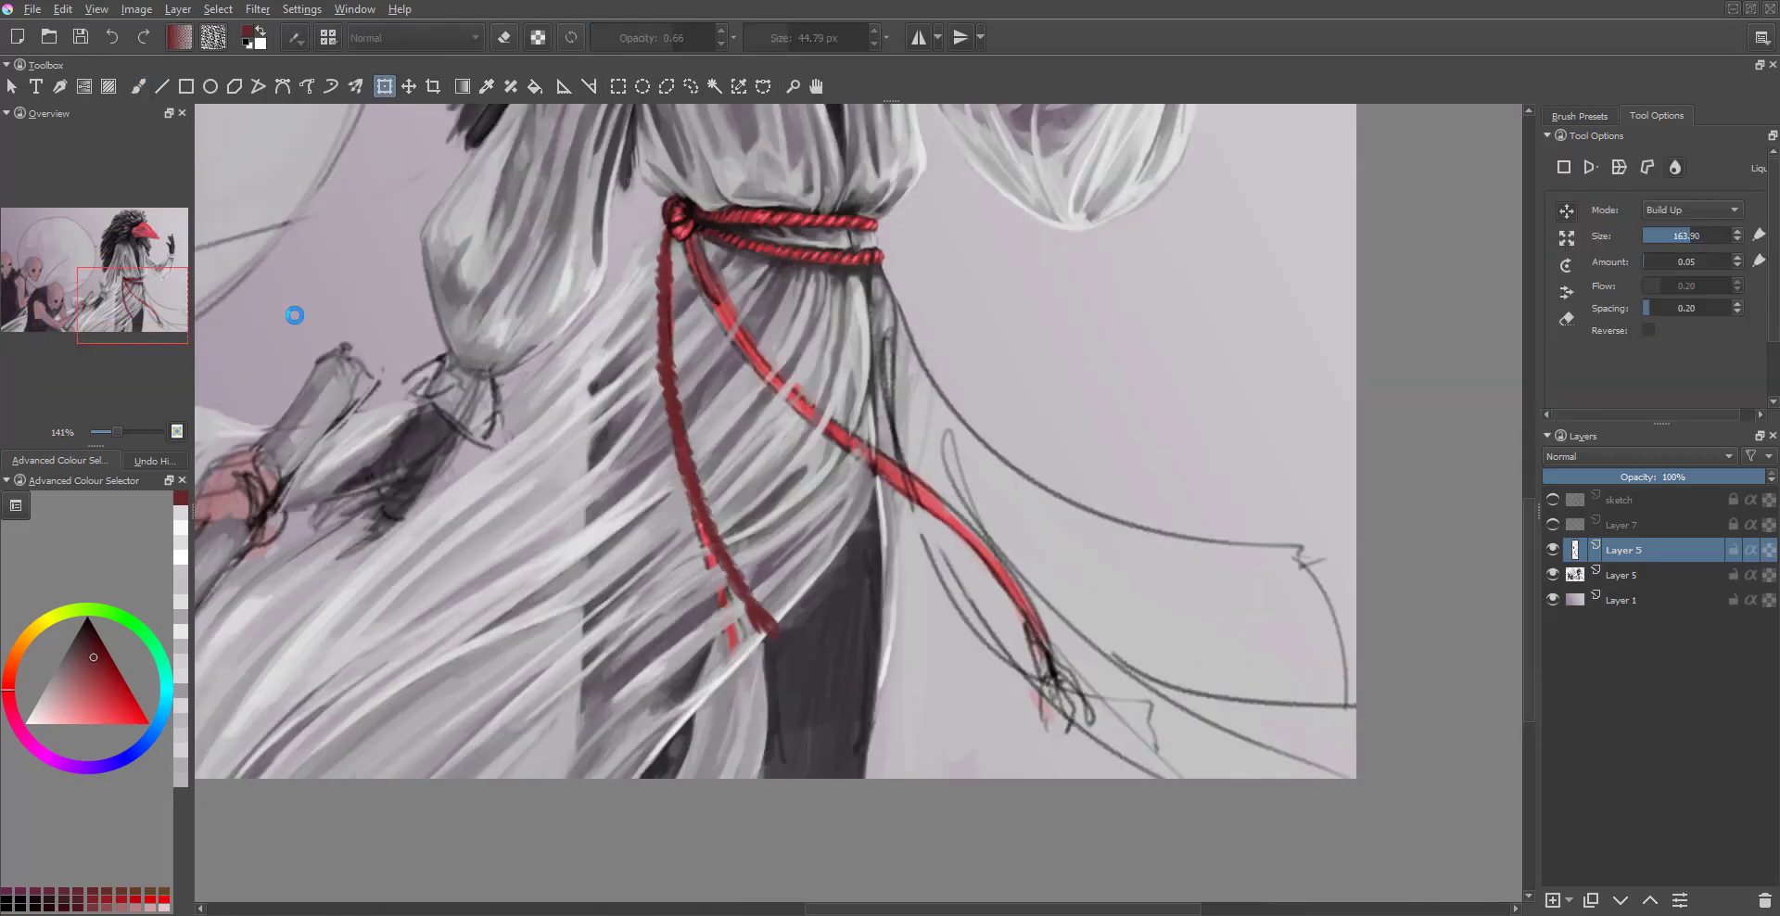
- Paint sampled fabric greys over the remains of the old bright red straight cord on the figure's layer
key("Page_Down")
left_click(737, 619, "ctrl")
left_click(738, 619, "ctrl")
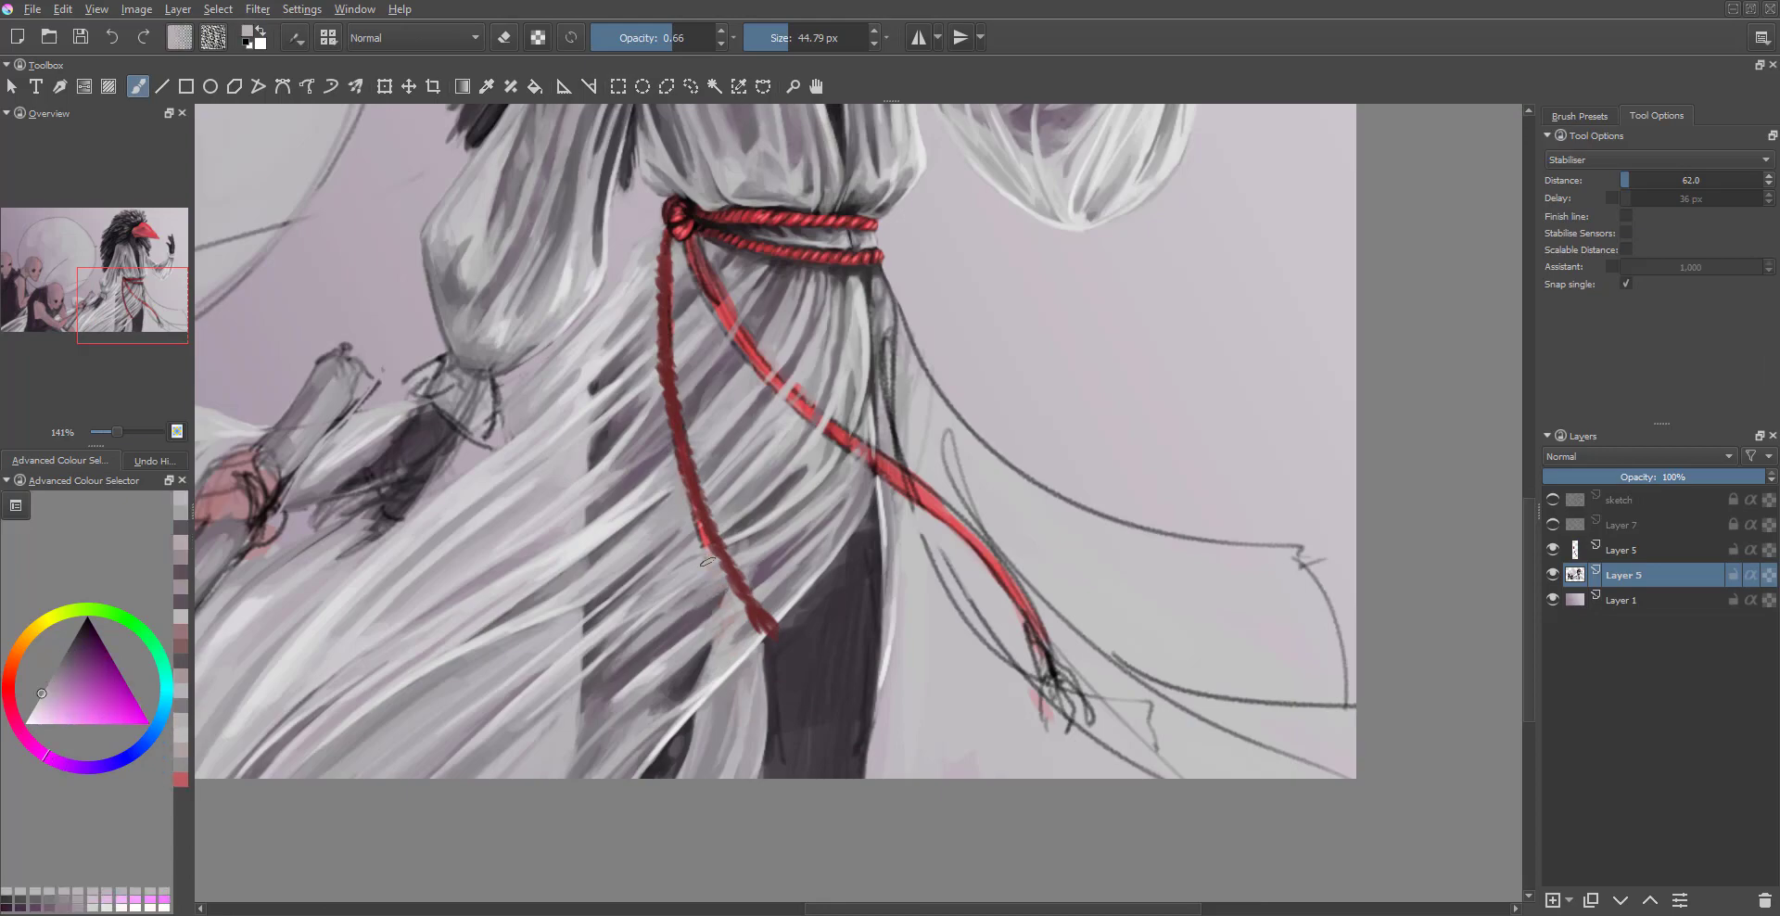
key("minus")
key("minus")
key("plus")
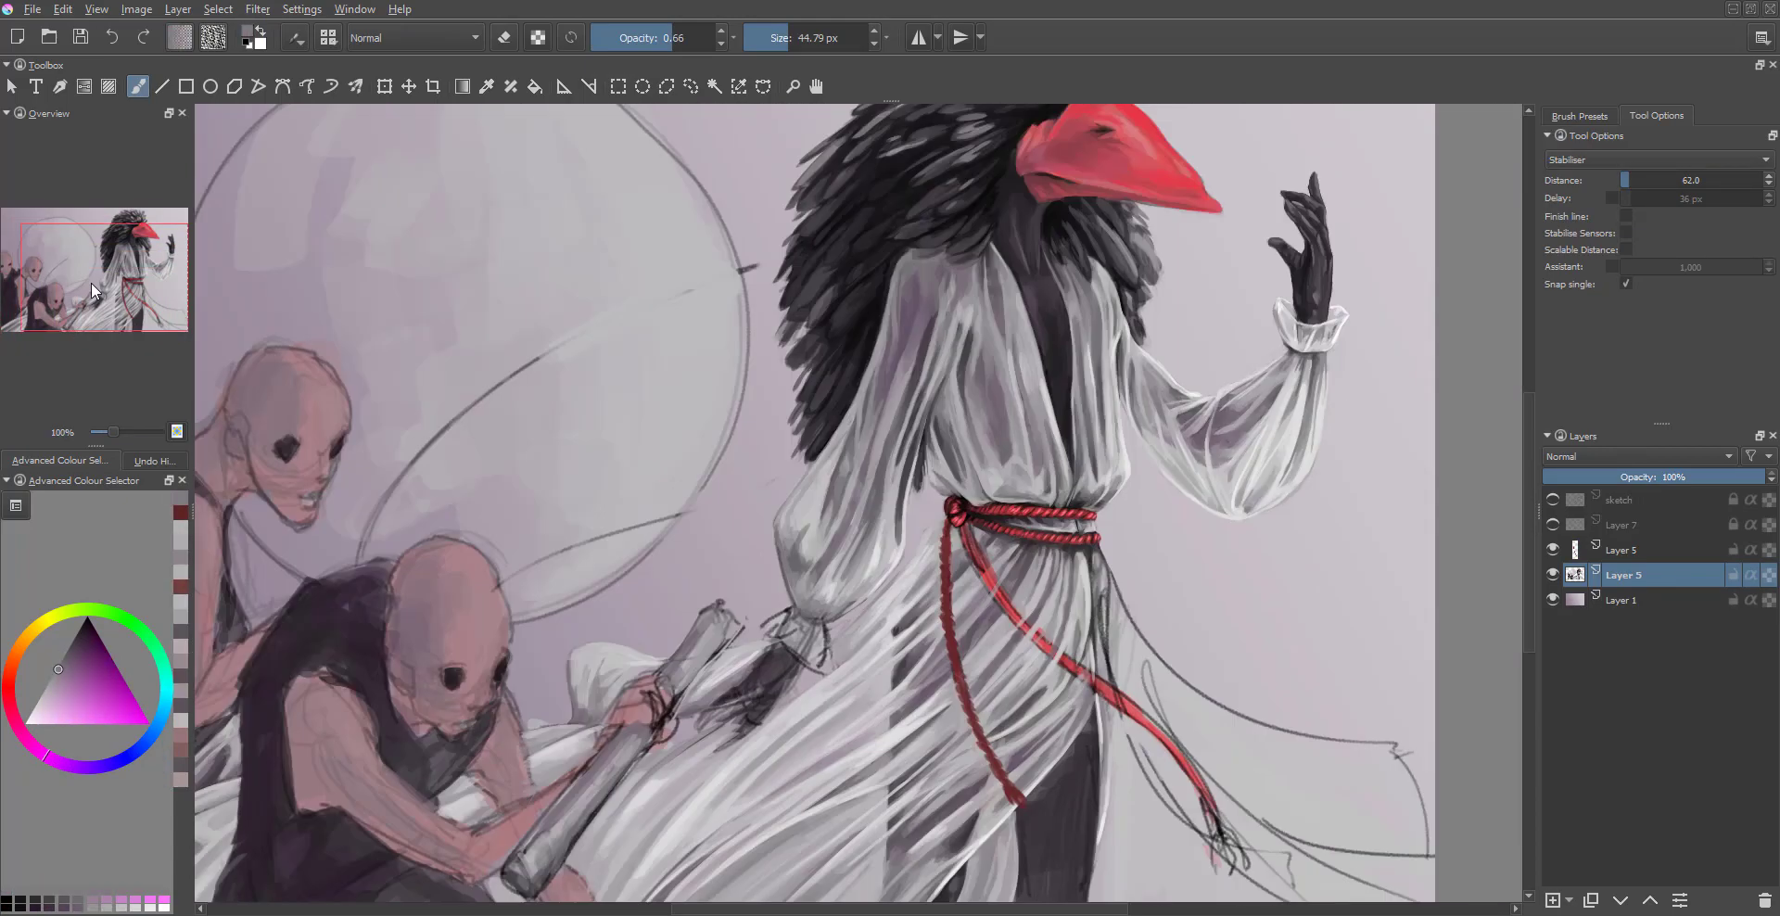
- Copy a freehand-selected part of the hanging rope to its own layer, transform and merge it, and add a new layer
left_click(690, 86)
key("ctrl+alt+j")
mouse_move(816, 491)
left_mouse_down()
mouse_move(855, 640)
mouse_move(928, 631)
mouse_move(869, 549)
left_mouse_up()
key("ctrl+alt+j")
key("ctrl+t")
key("Return")
key("b")
key("ctrl+e")
key("Insert")
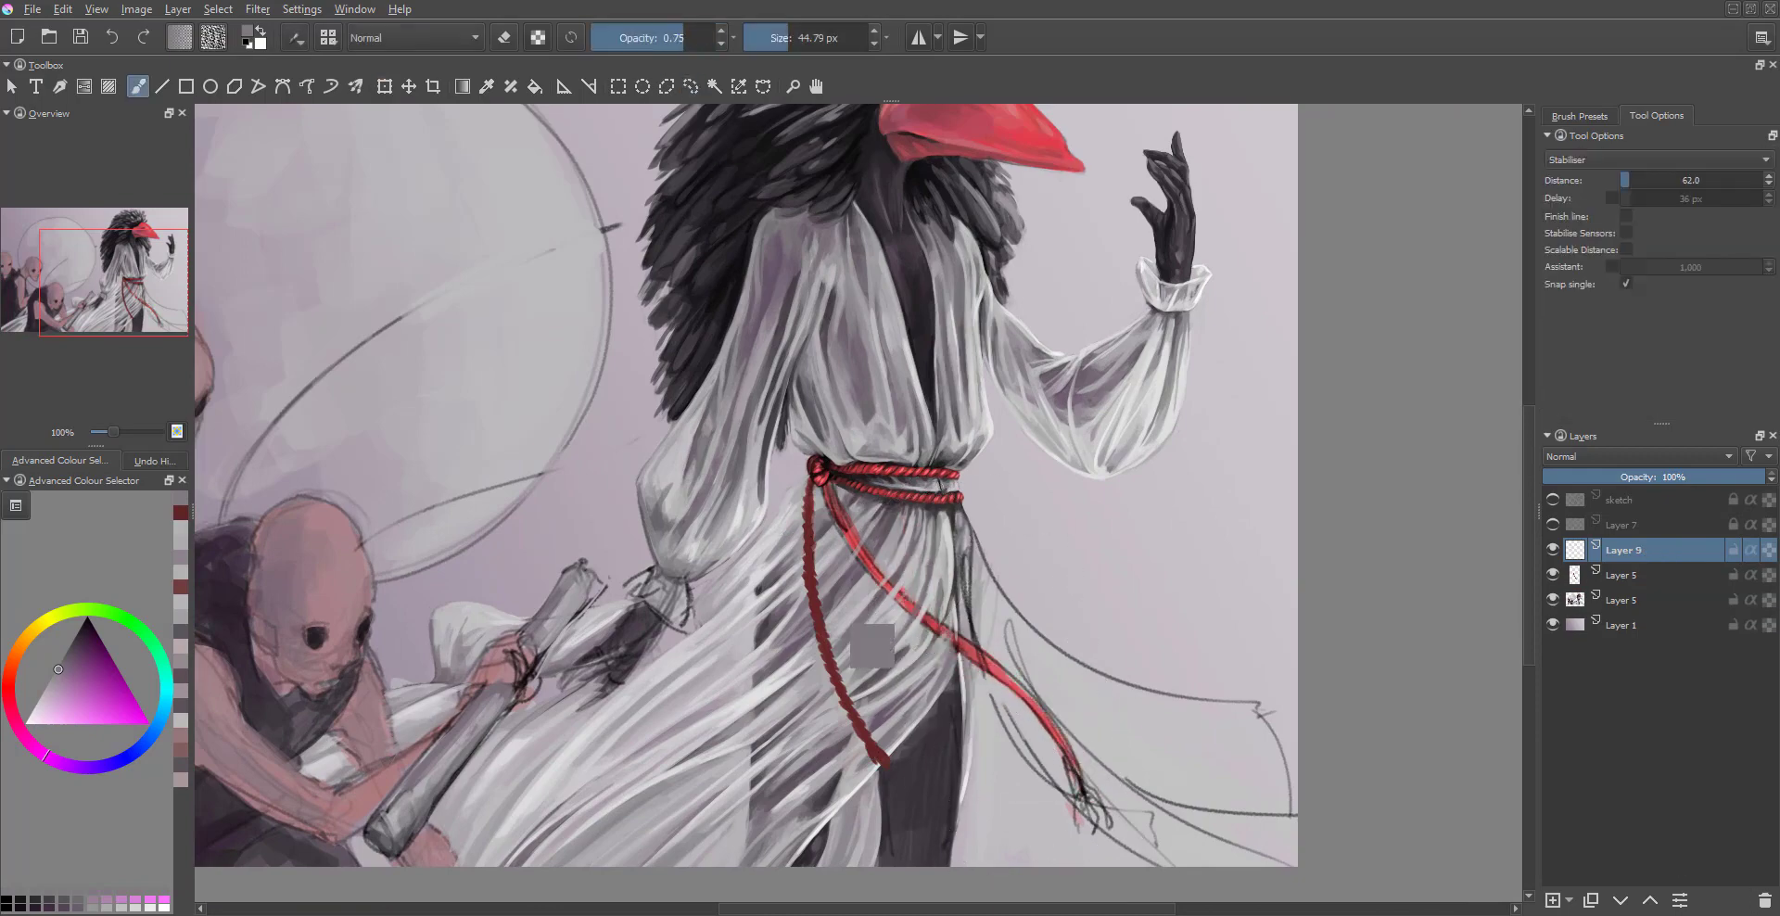
- Paint the diagonal cord as a dark red twisted rope ending in a tassel, using 0.75 opacity and a 41.79 px brush
left_click(840, 511, "ctrl")
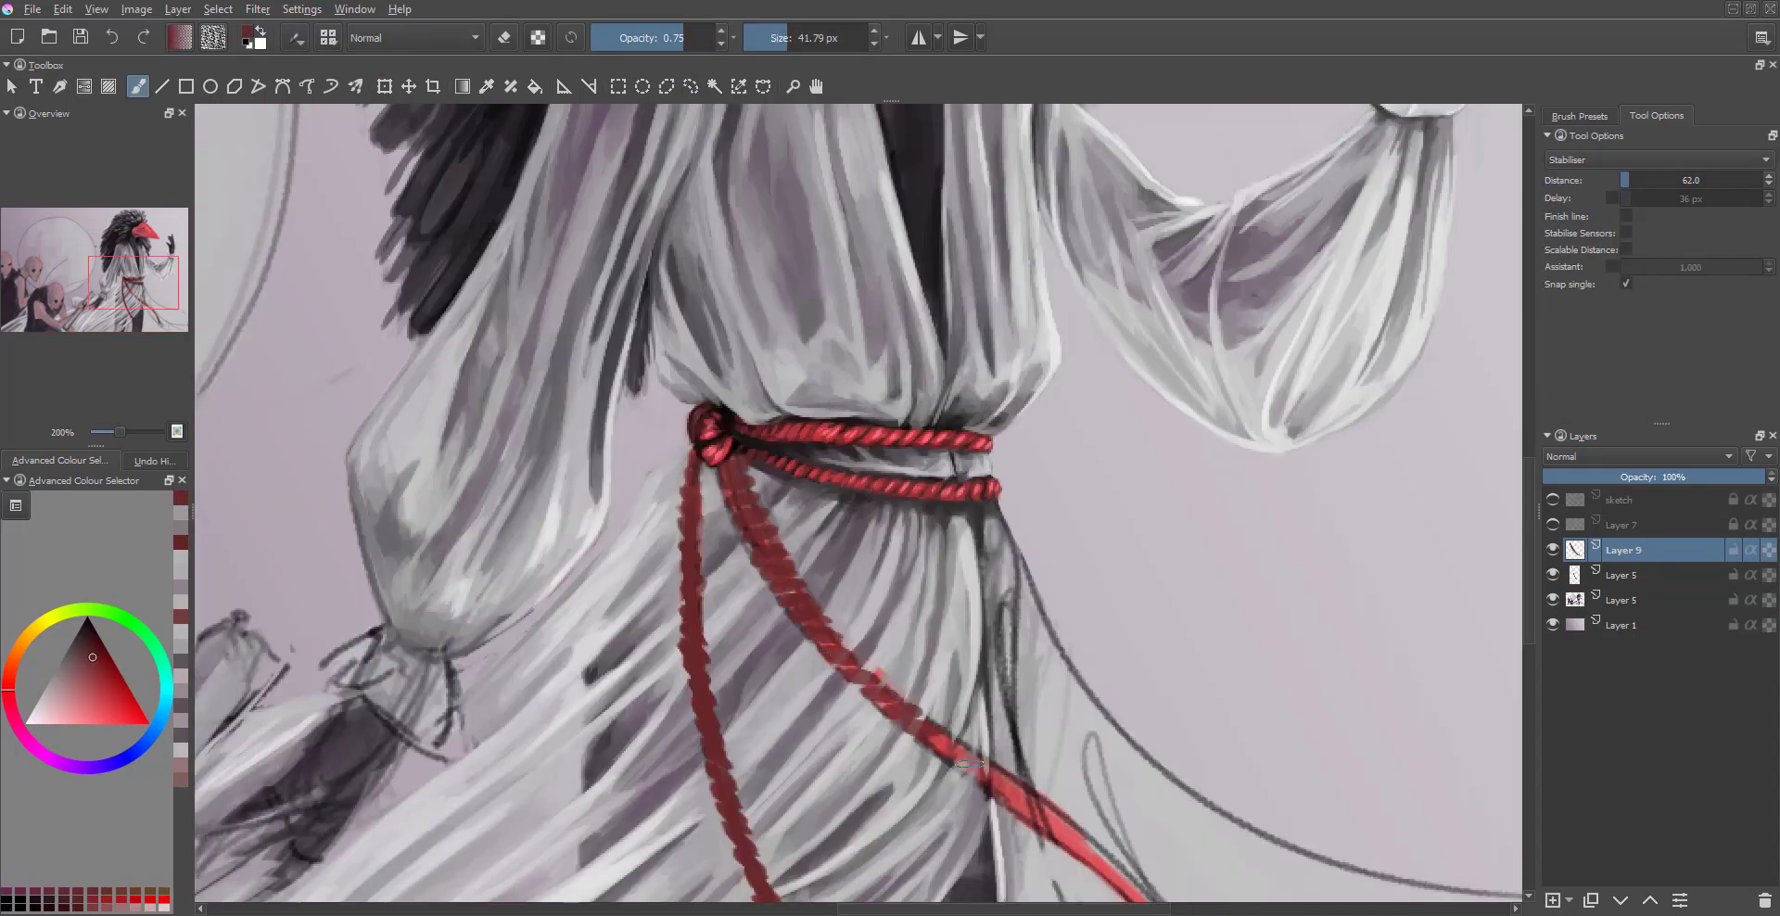
left_click_drag(1045, 828, 895, 540)
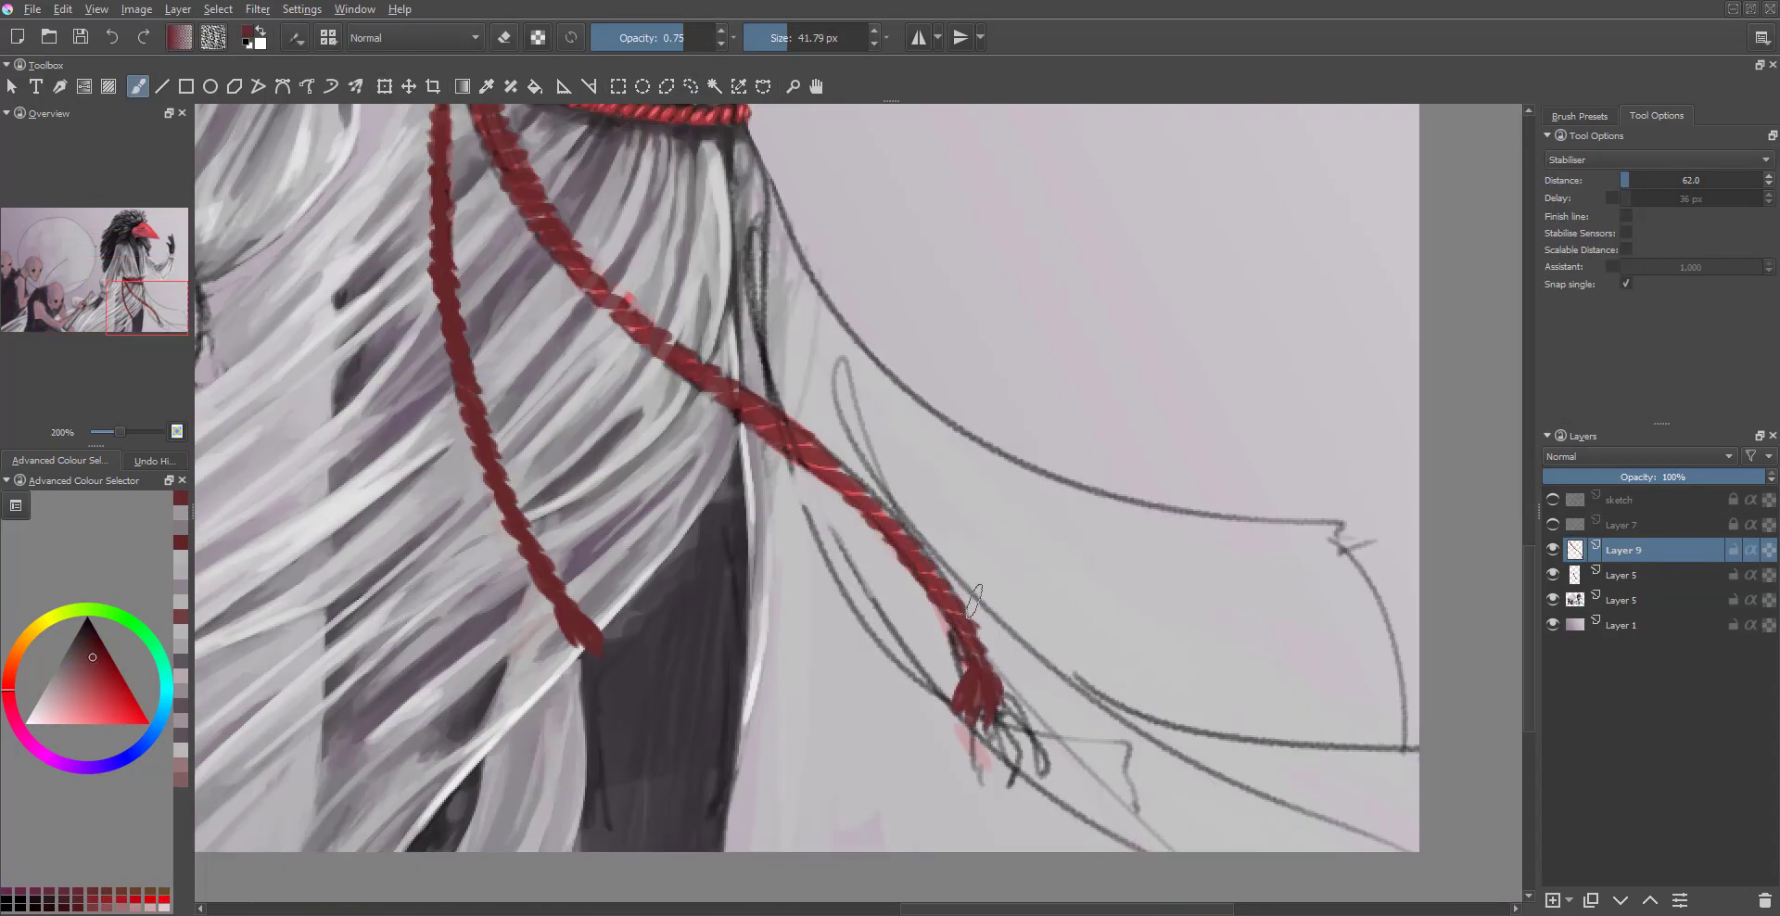
scroll(619, 309, "down", 1)
scroll(835, 464, "down", 1)
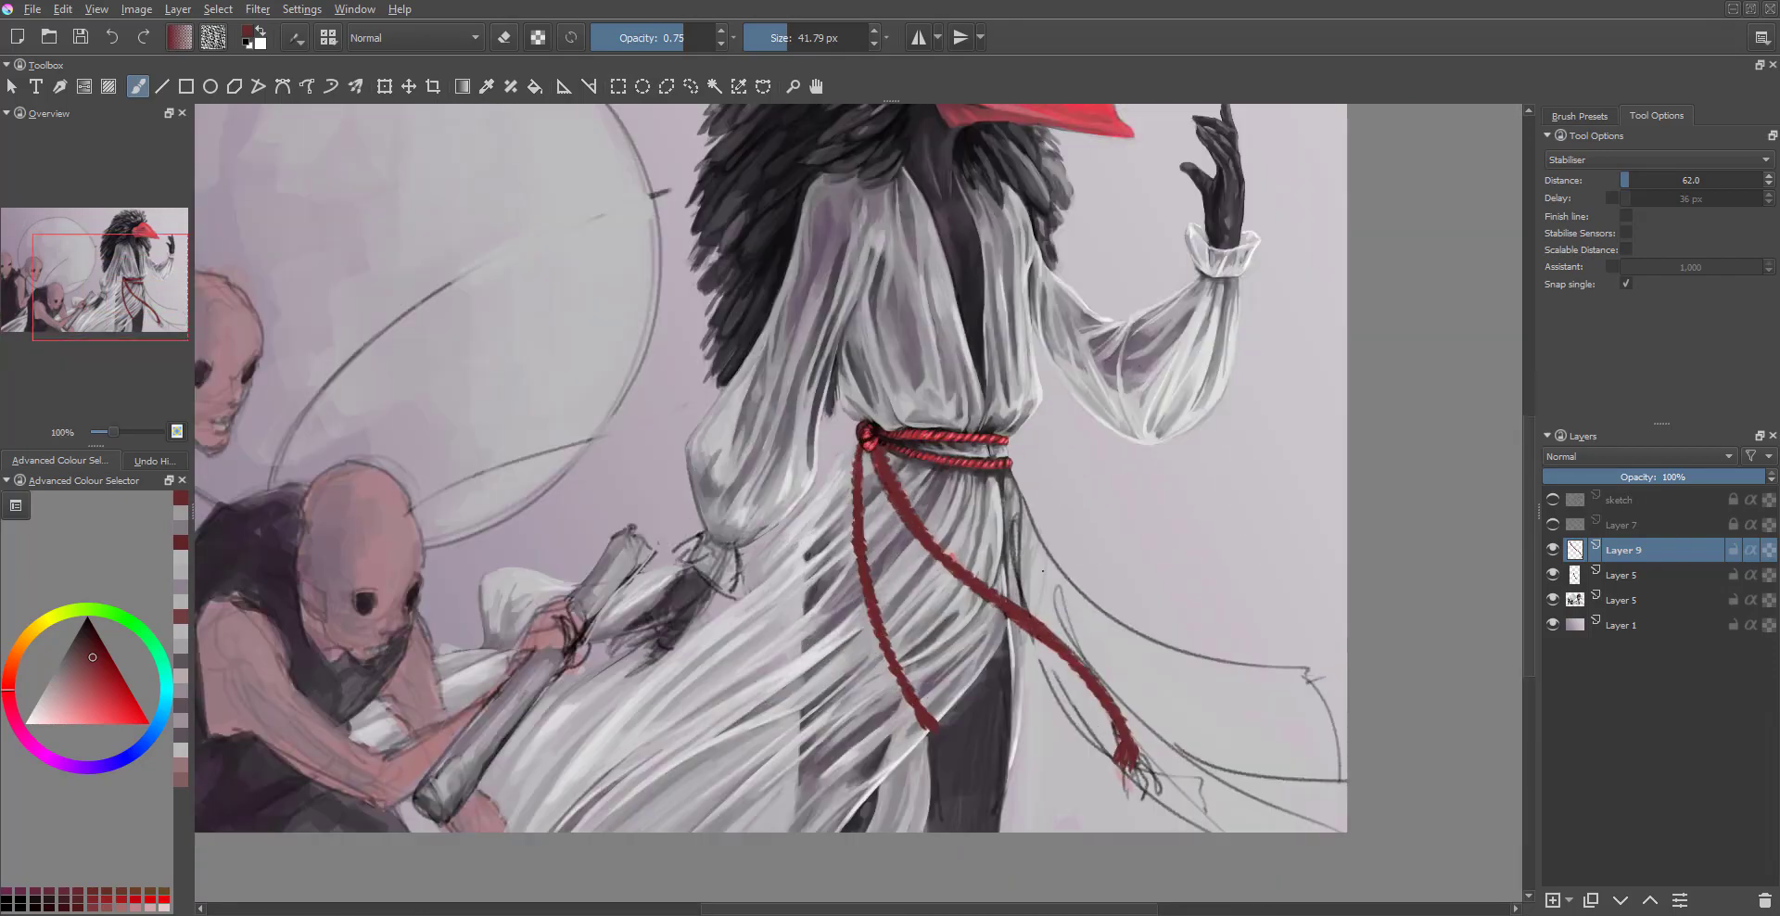
- Merge the two rope layers and cover the old diagonal cord's bright red edges with sampled fabric greys at 0.51 opacity
scroll(1087, 584, "up", 1)
key("ctrl+t")
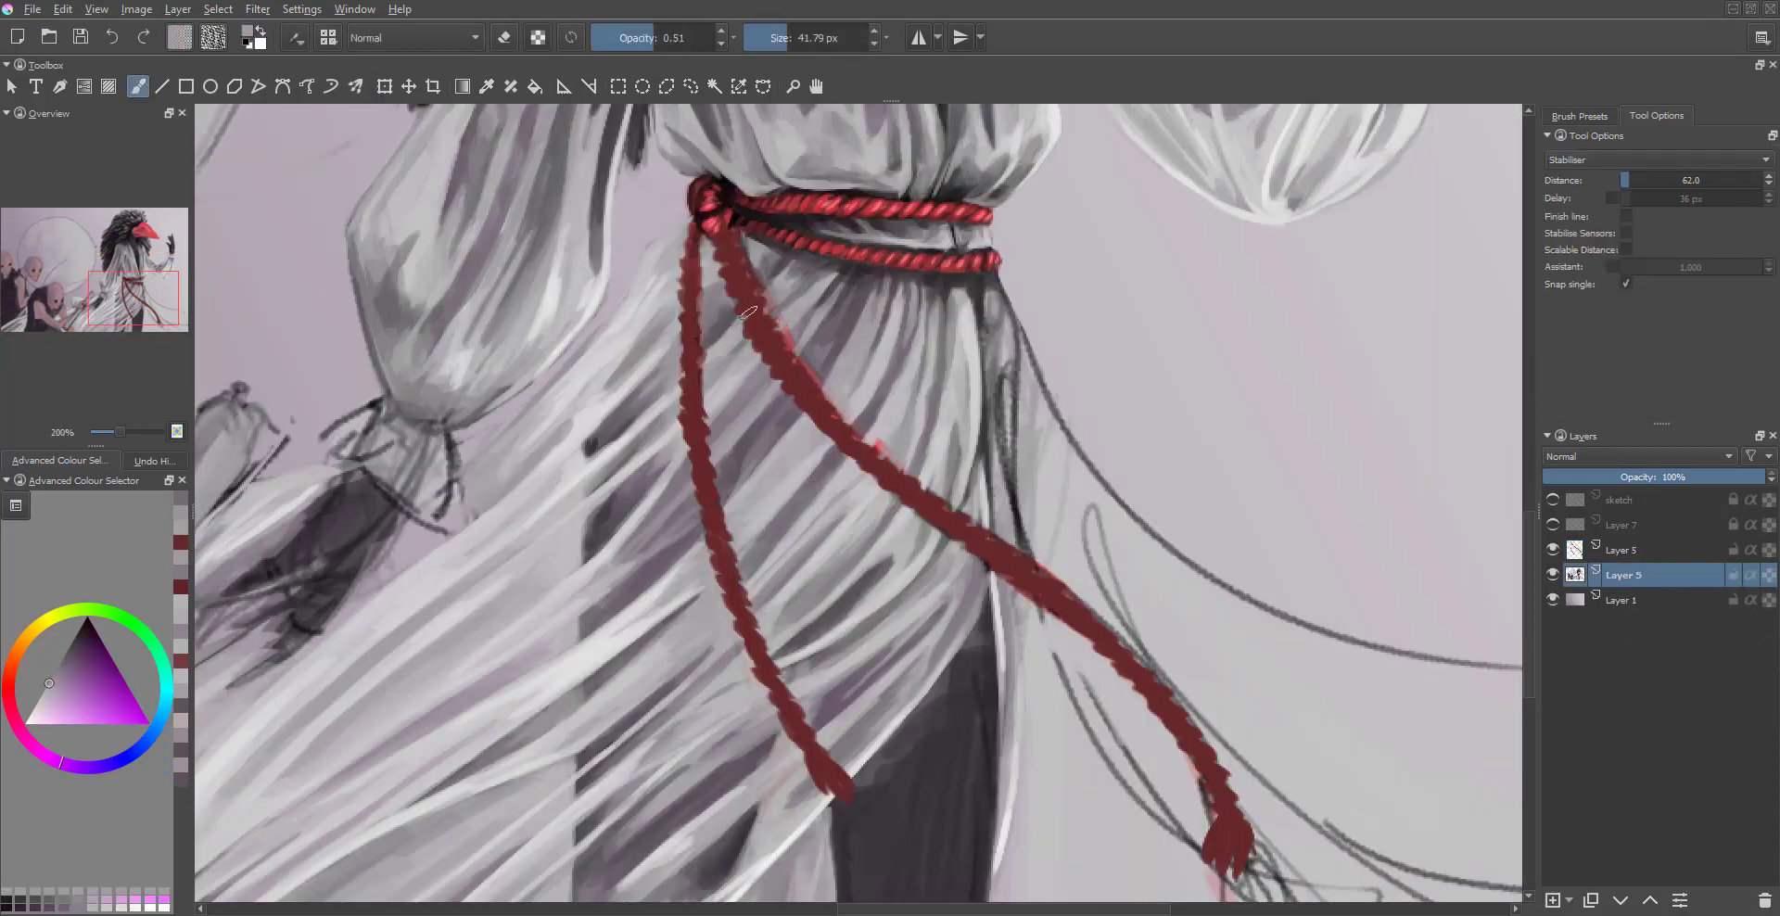
left_click(784, 397, "ctrl")
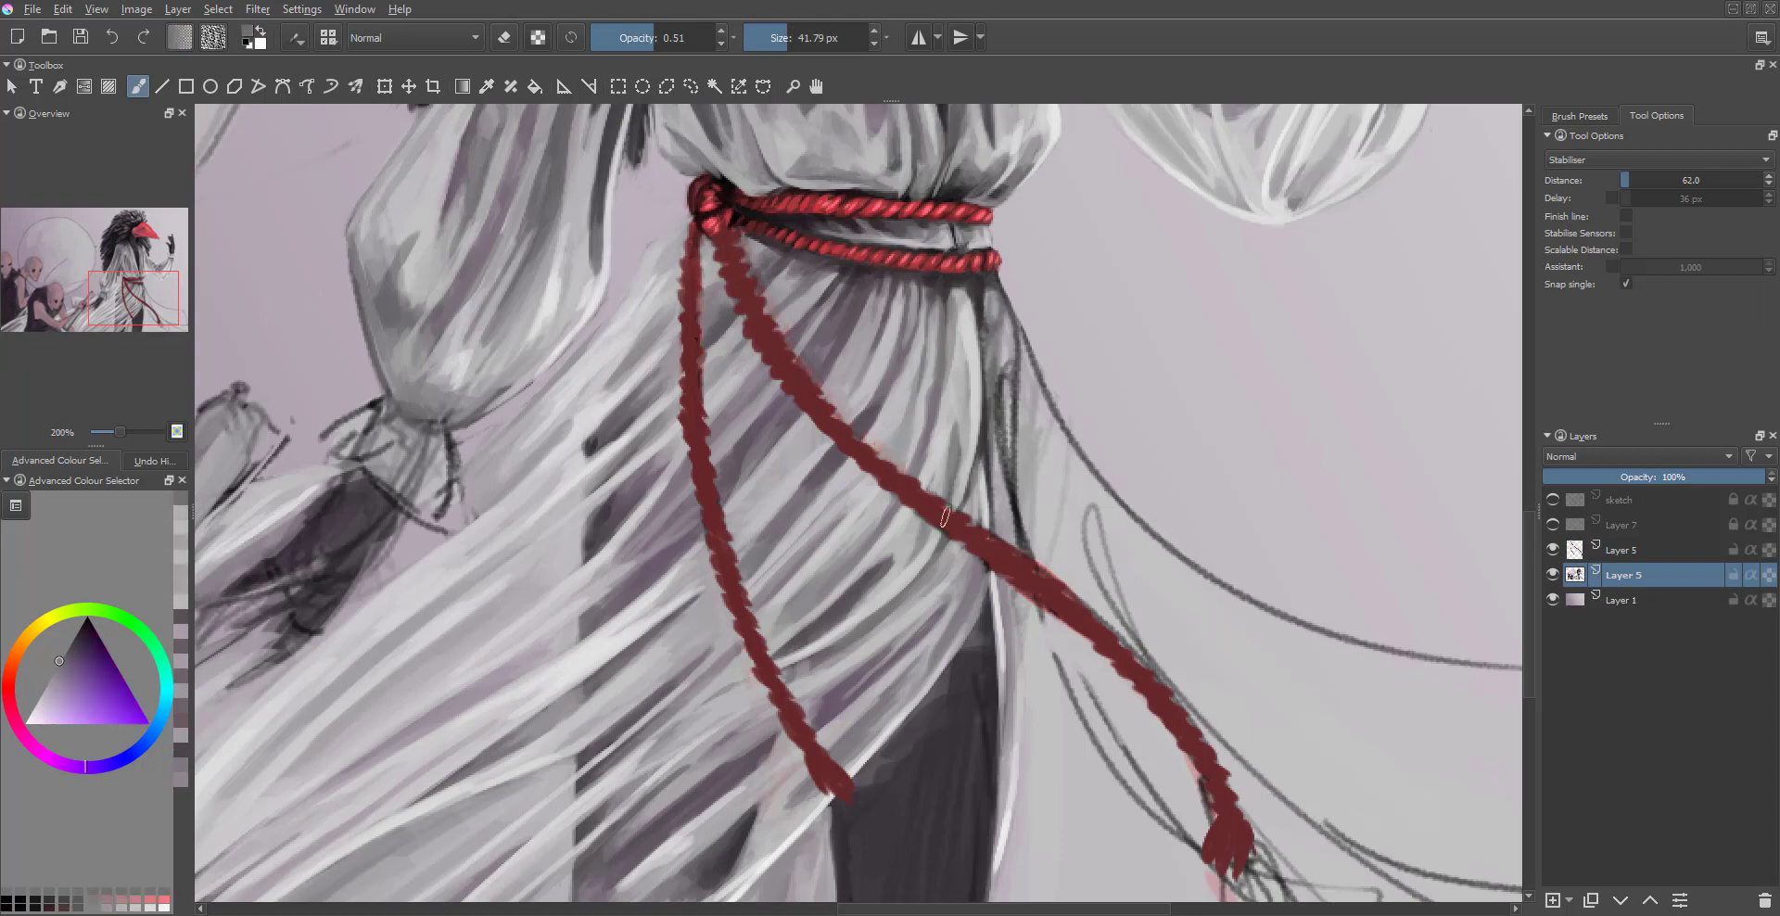
scroll(705, 222, "down", 2)
- Shade the twists of both hanging ropes on the rope layer with sampled dark red at 0.51 opacity and a 41.79 px brush
key("Page_Up")
scroll(640, 320, "up", 4)
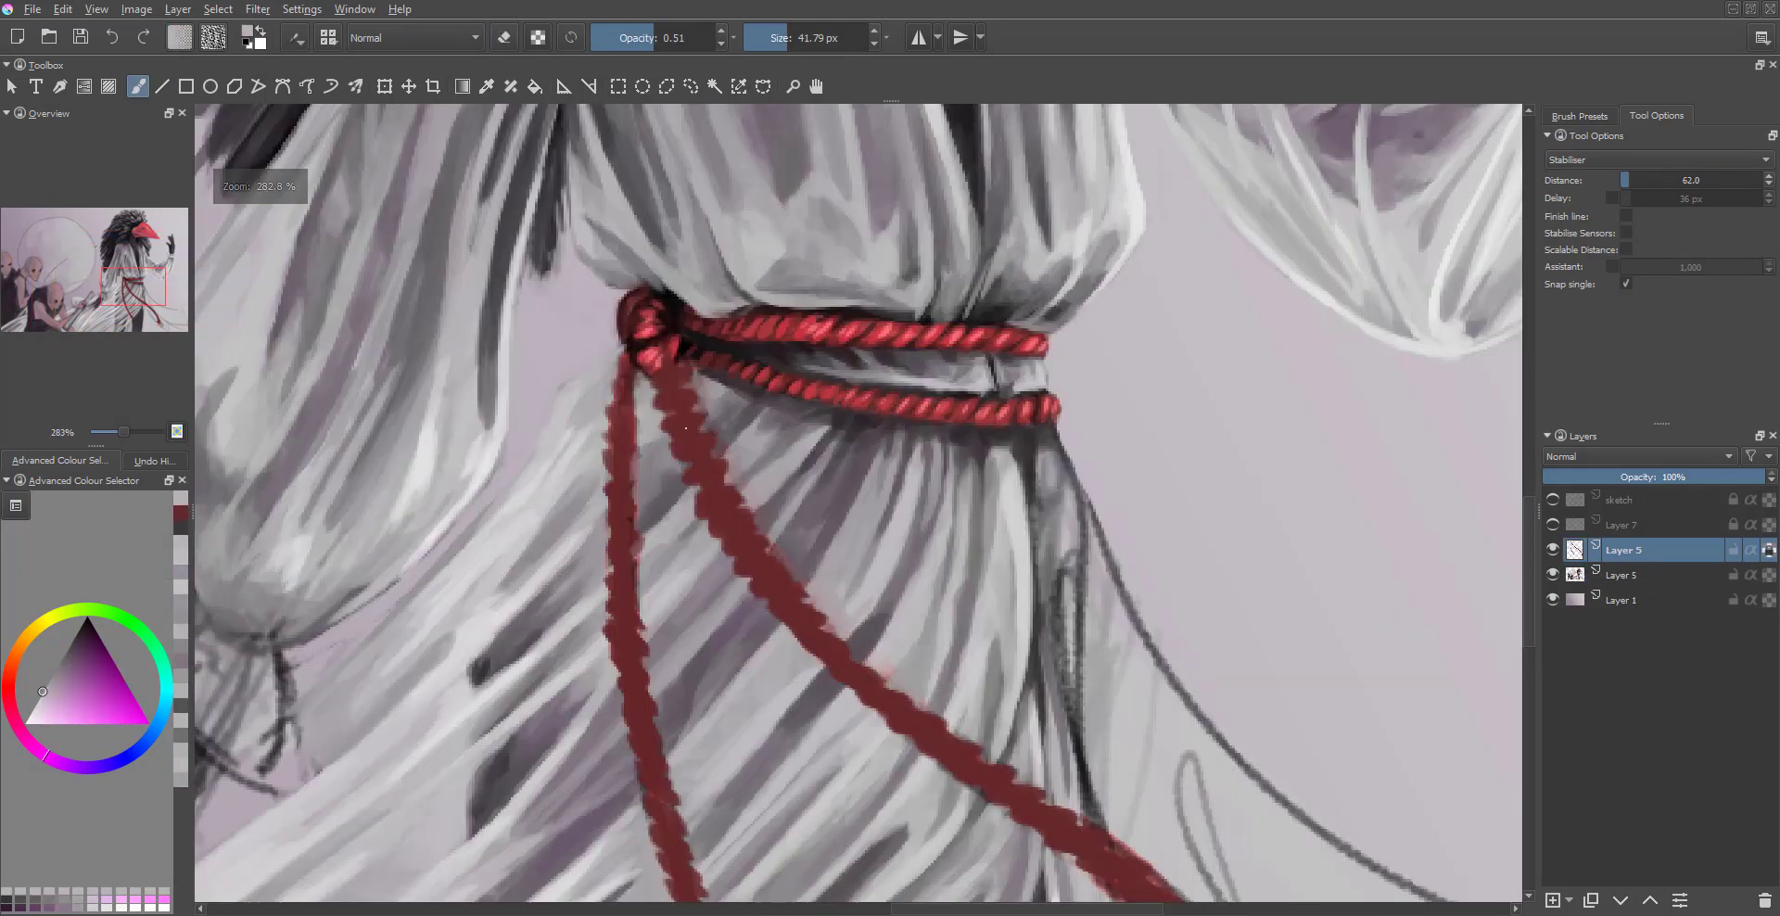
left_click(640, 320, "ctrl")
mouse_move(640, 319)
left_mouse_down()
mouse_move(675, 445)
mouse_move(806, 631)
left_mouse_up()
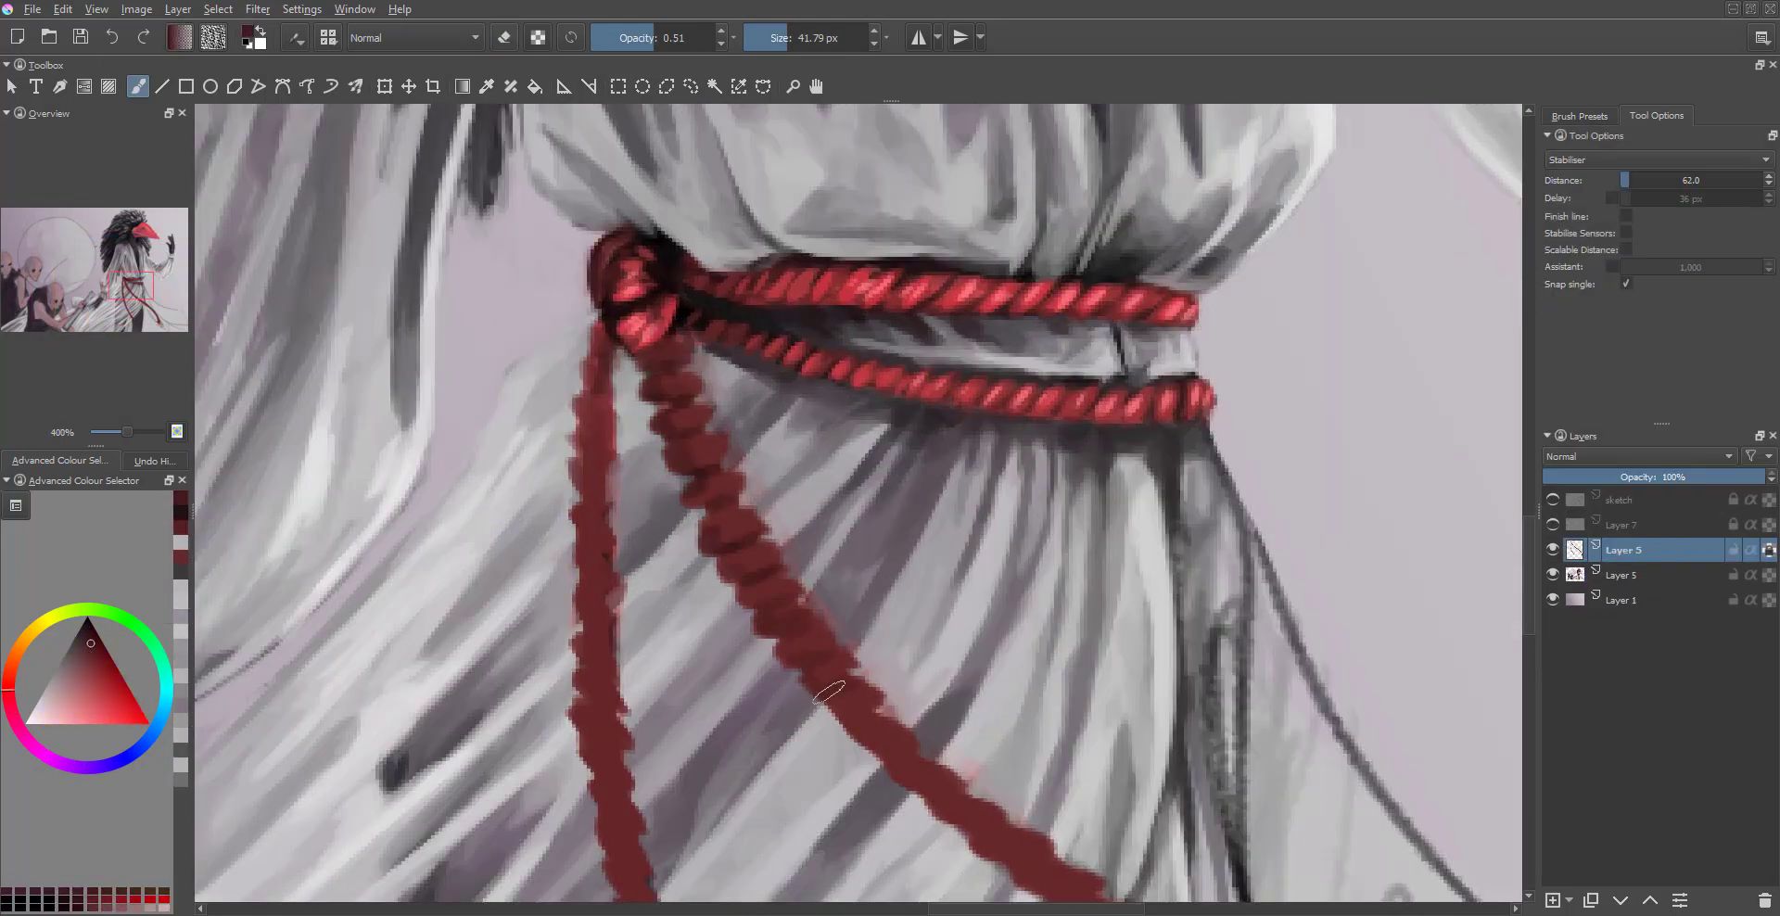
left_click_drag(927, 538, 1233, 751)
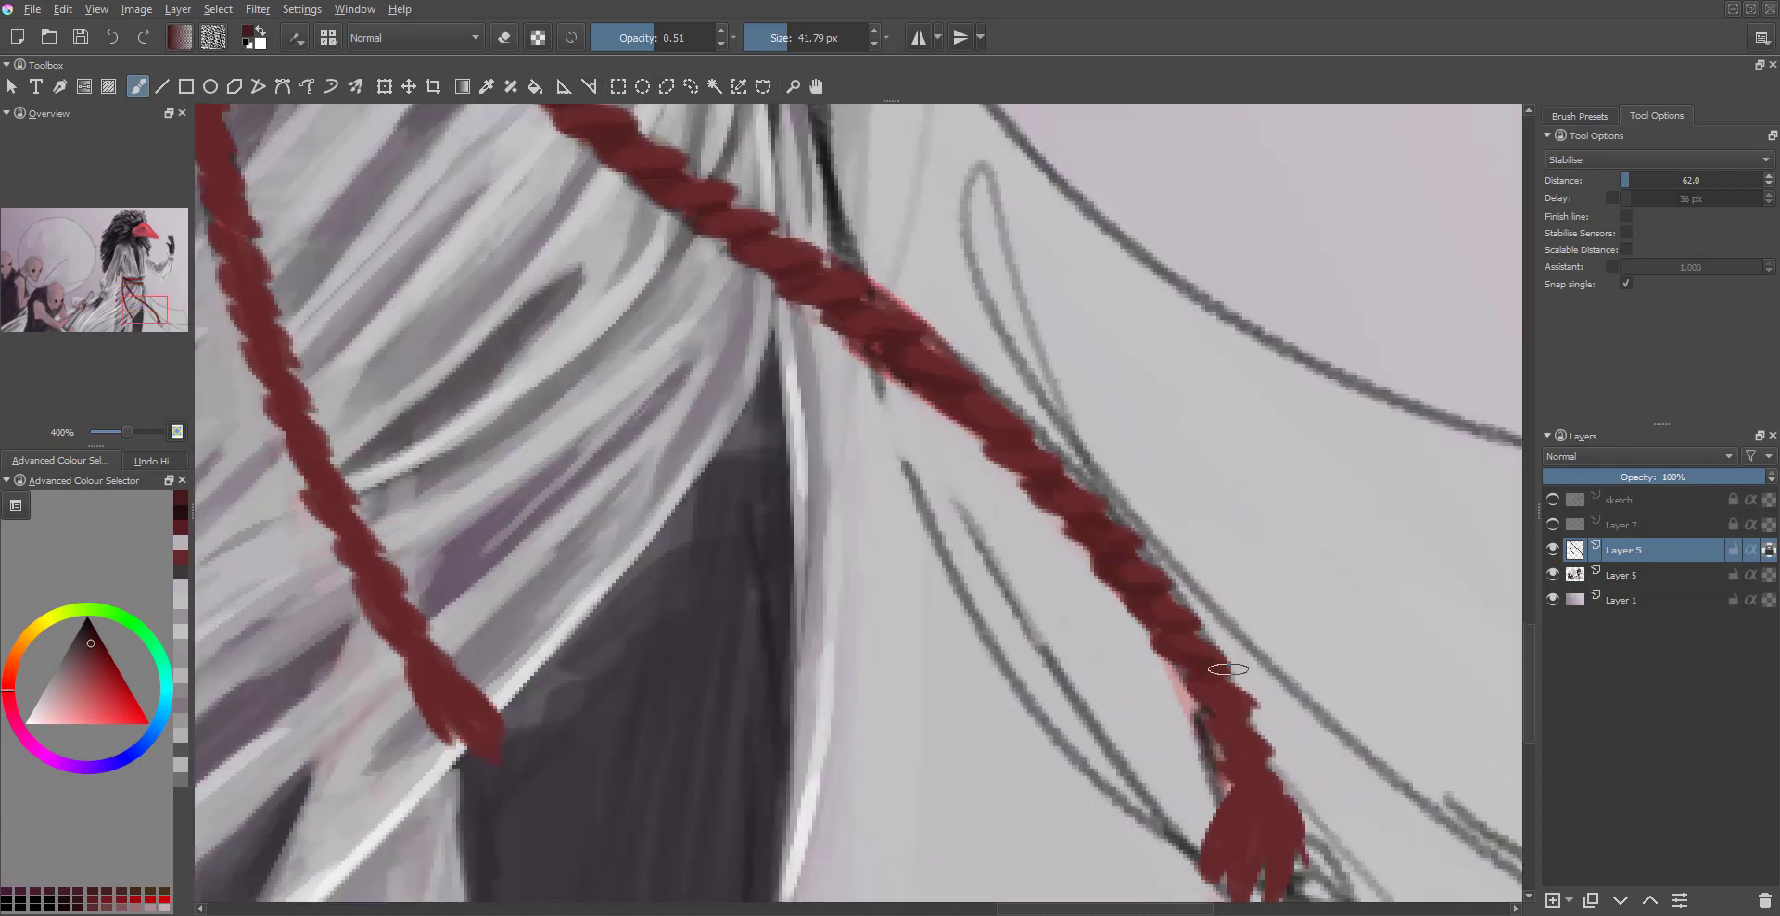
left_click(131, 293)
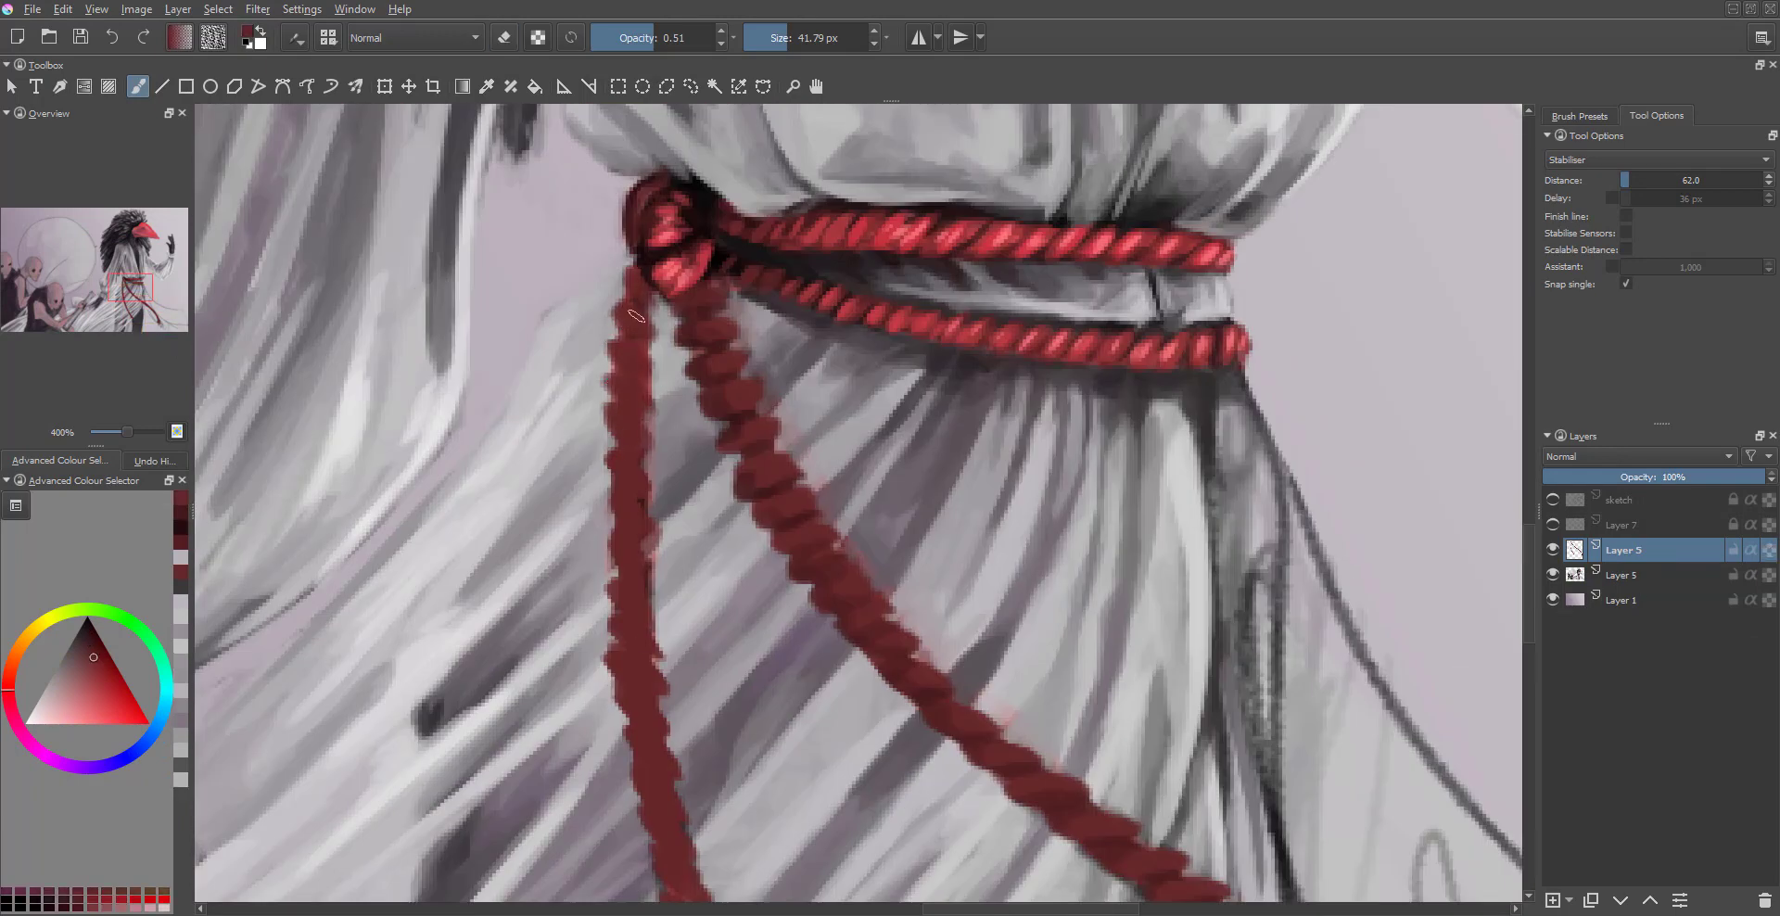
- Touch up the figure's layer around the hanging ropes using colors sampled from the skirt fabric and rope
key("Page_Down")
left_click(577, 571, "ctrl")
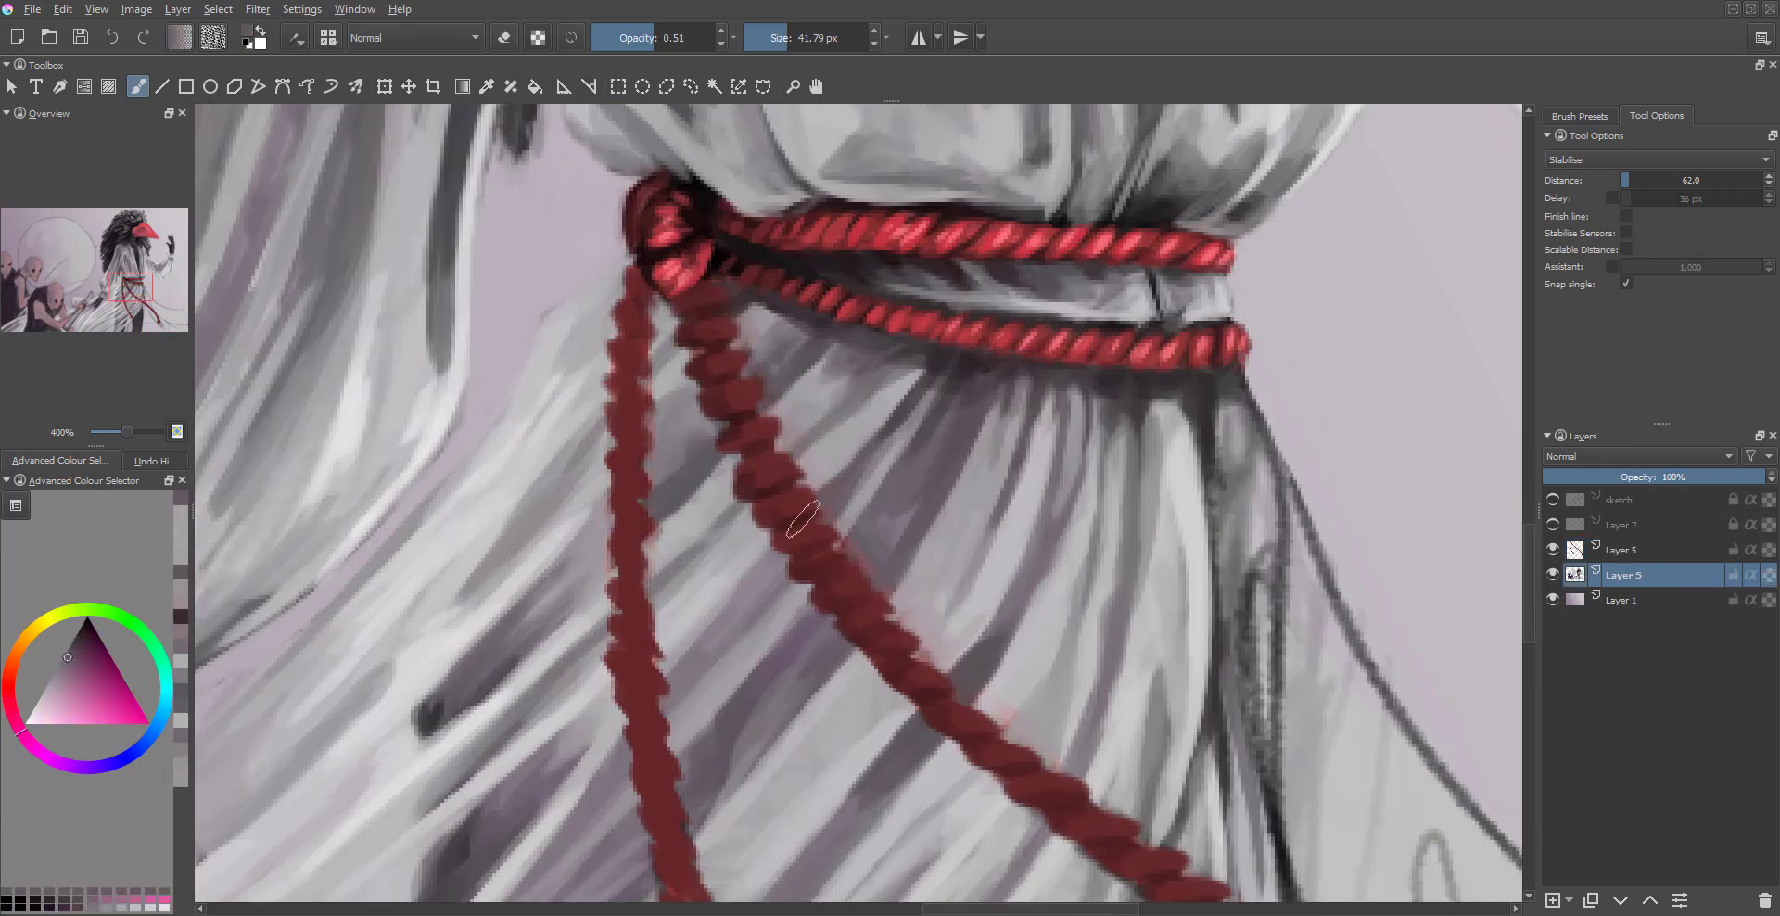
left_click(913, 661, "ctrl")
scroll(913, 660, "down", 3)
scroll(798, 469, "up", 2)
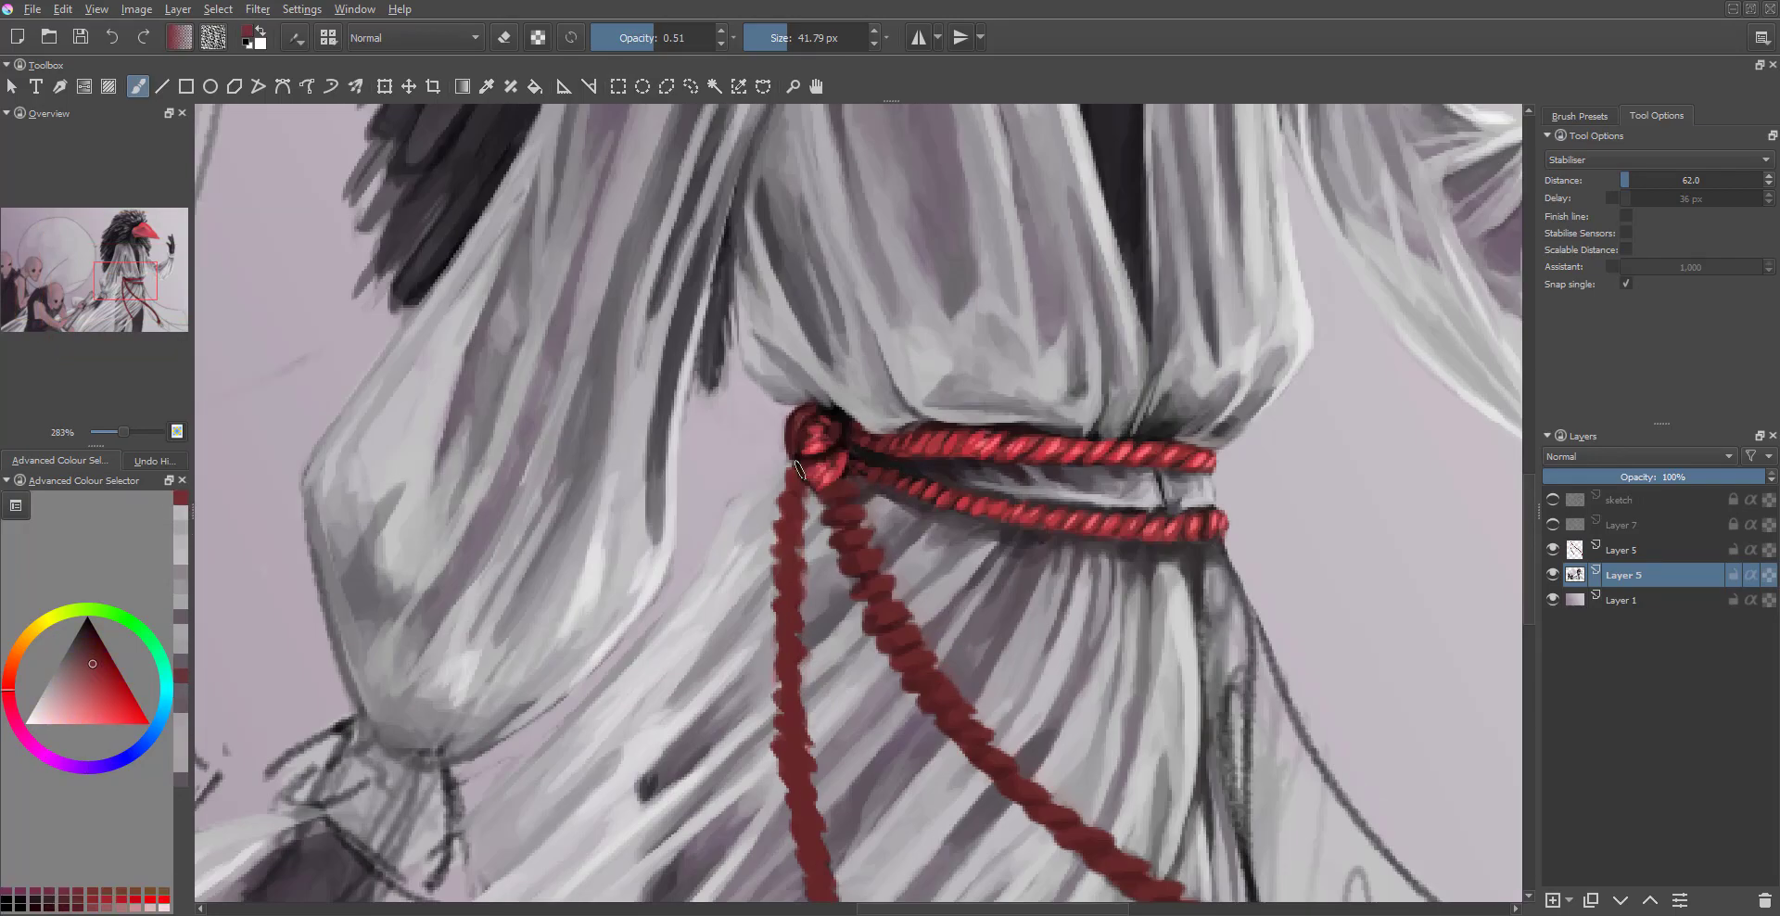
- Deepen the grooves between the hanging ropes' twists with very dark red on the rope layer
scroll(797, 468, "down", 4)
scroll(911, 429, "up", 3)
key("Page_Up")
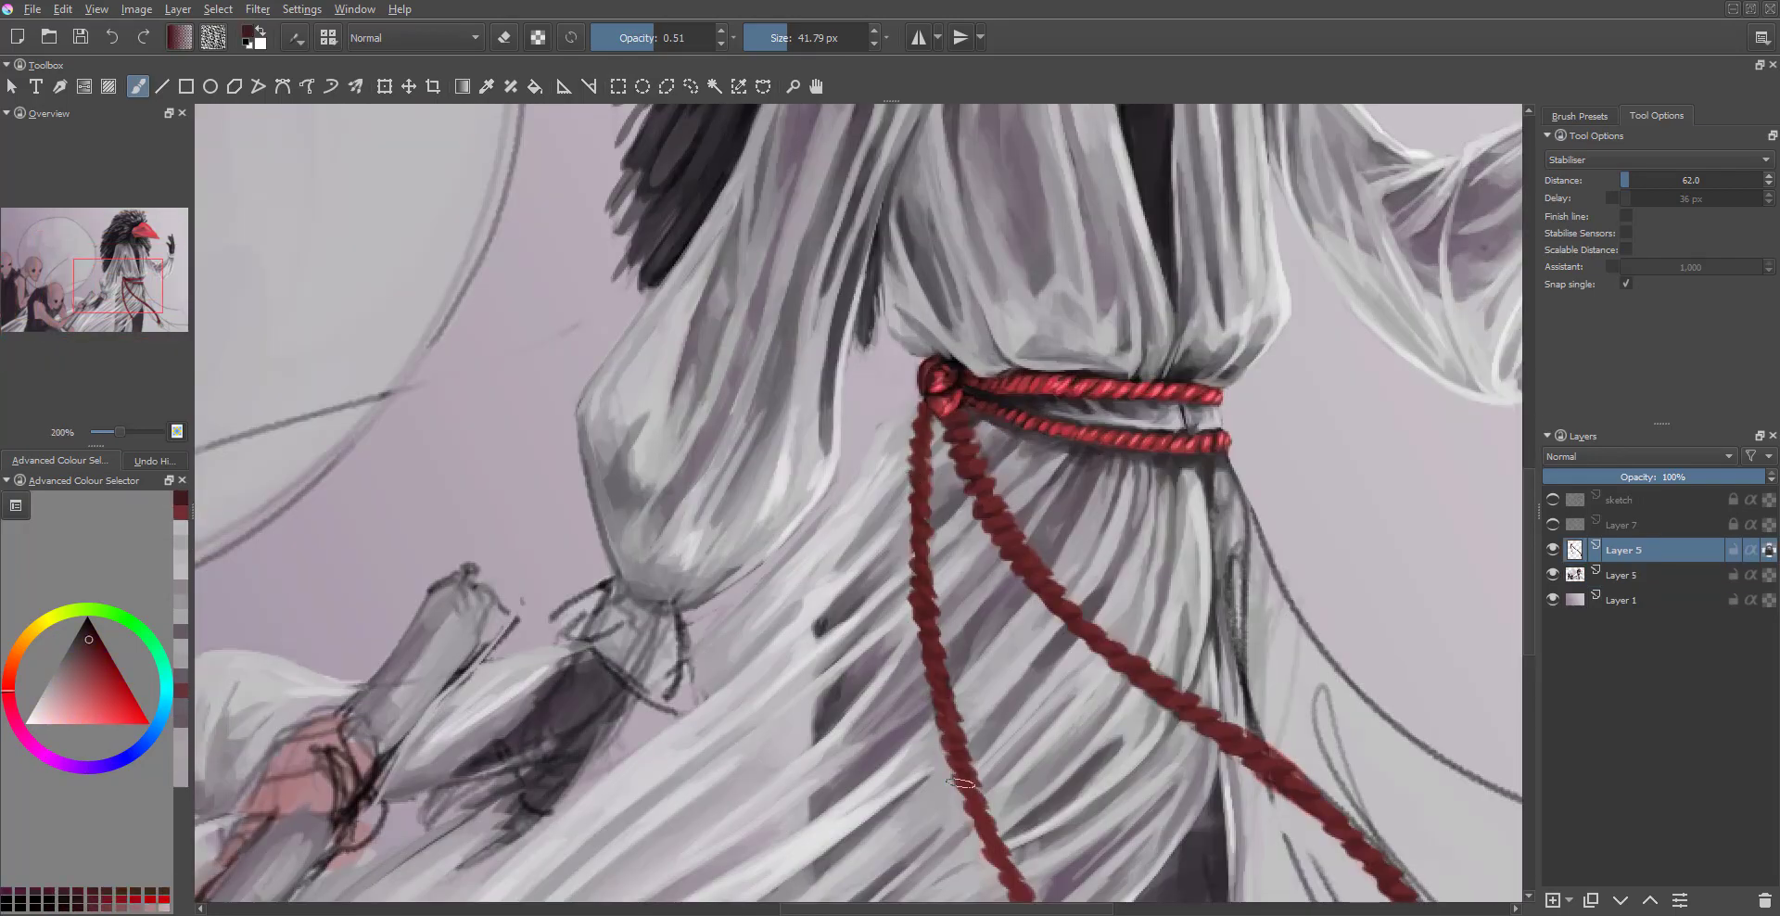
scroll(961, 784, "down", 4)
scroll(983, 459, "up", 3)
- Paint bright red lights on each twist of both hanging ropes with sampled red and a 25.21 px brush at 0.51 opacity
left_click(876, 334, "ctrl")
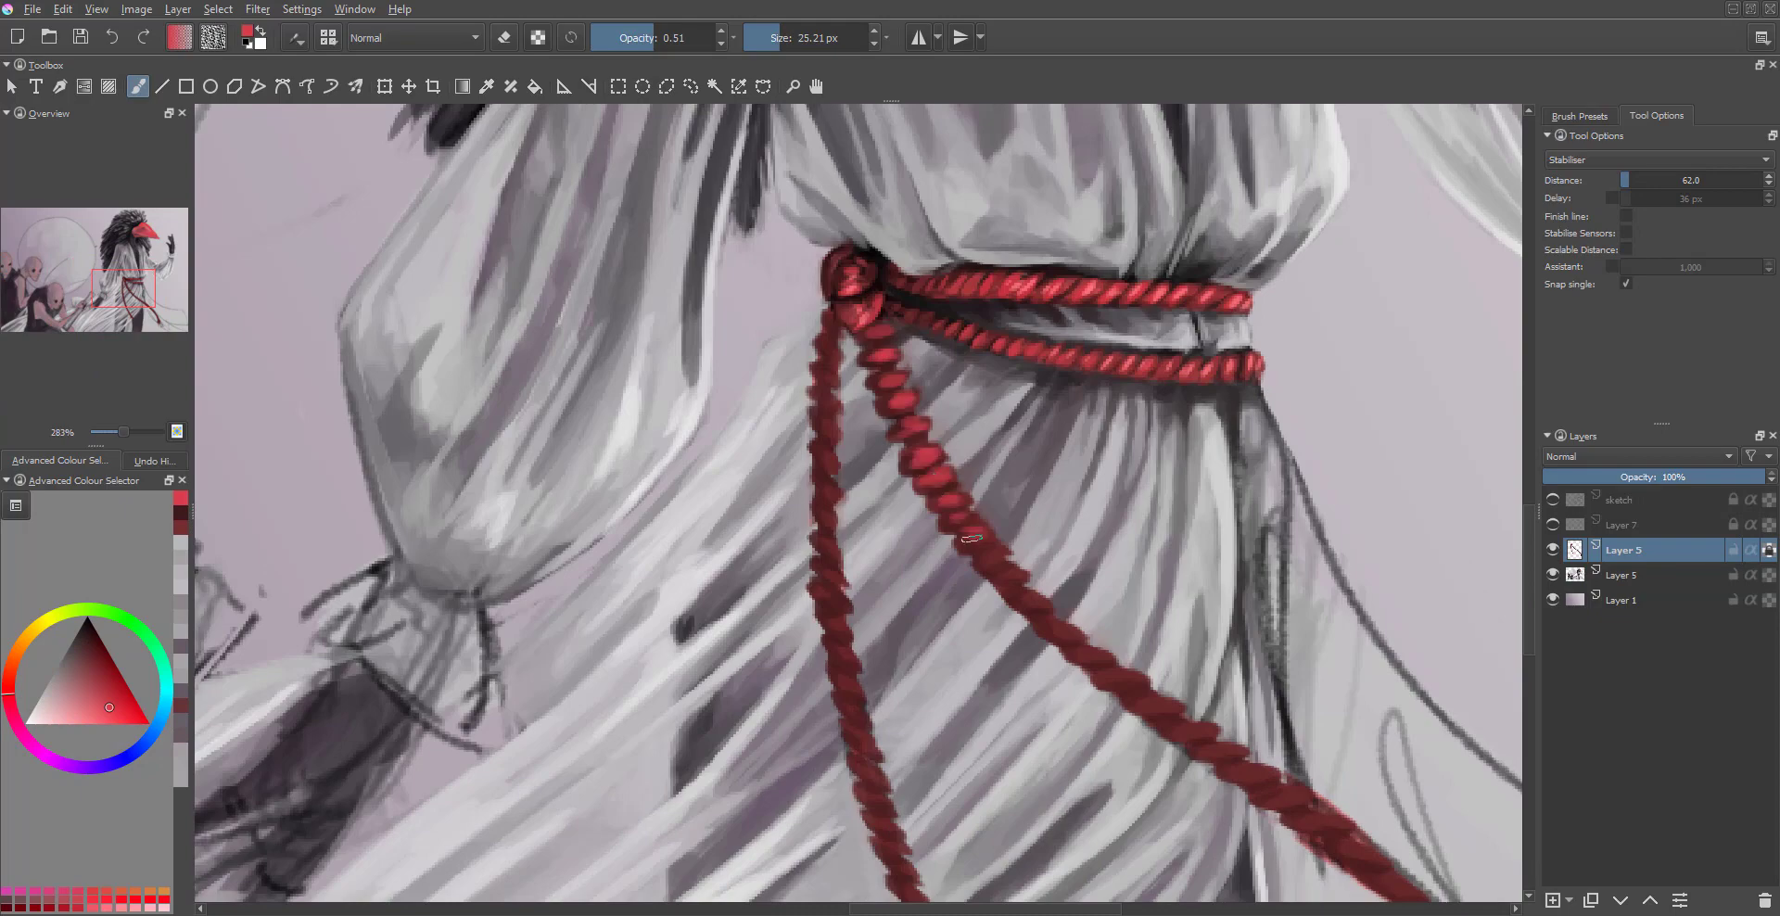
left_click_drag(1224, 751, 738, 539)
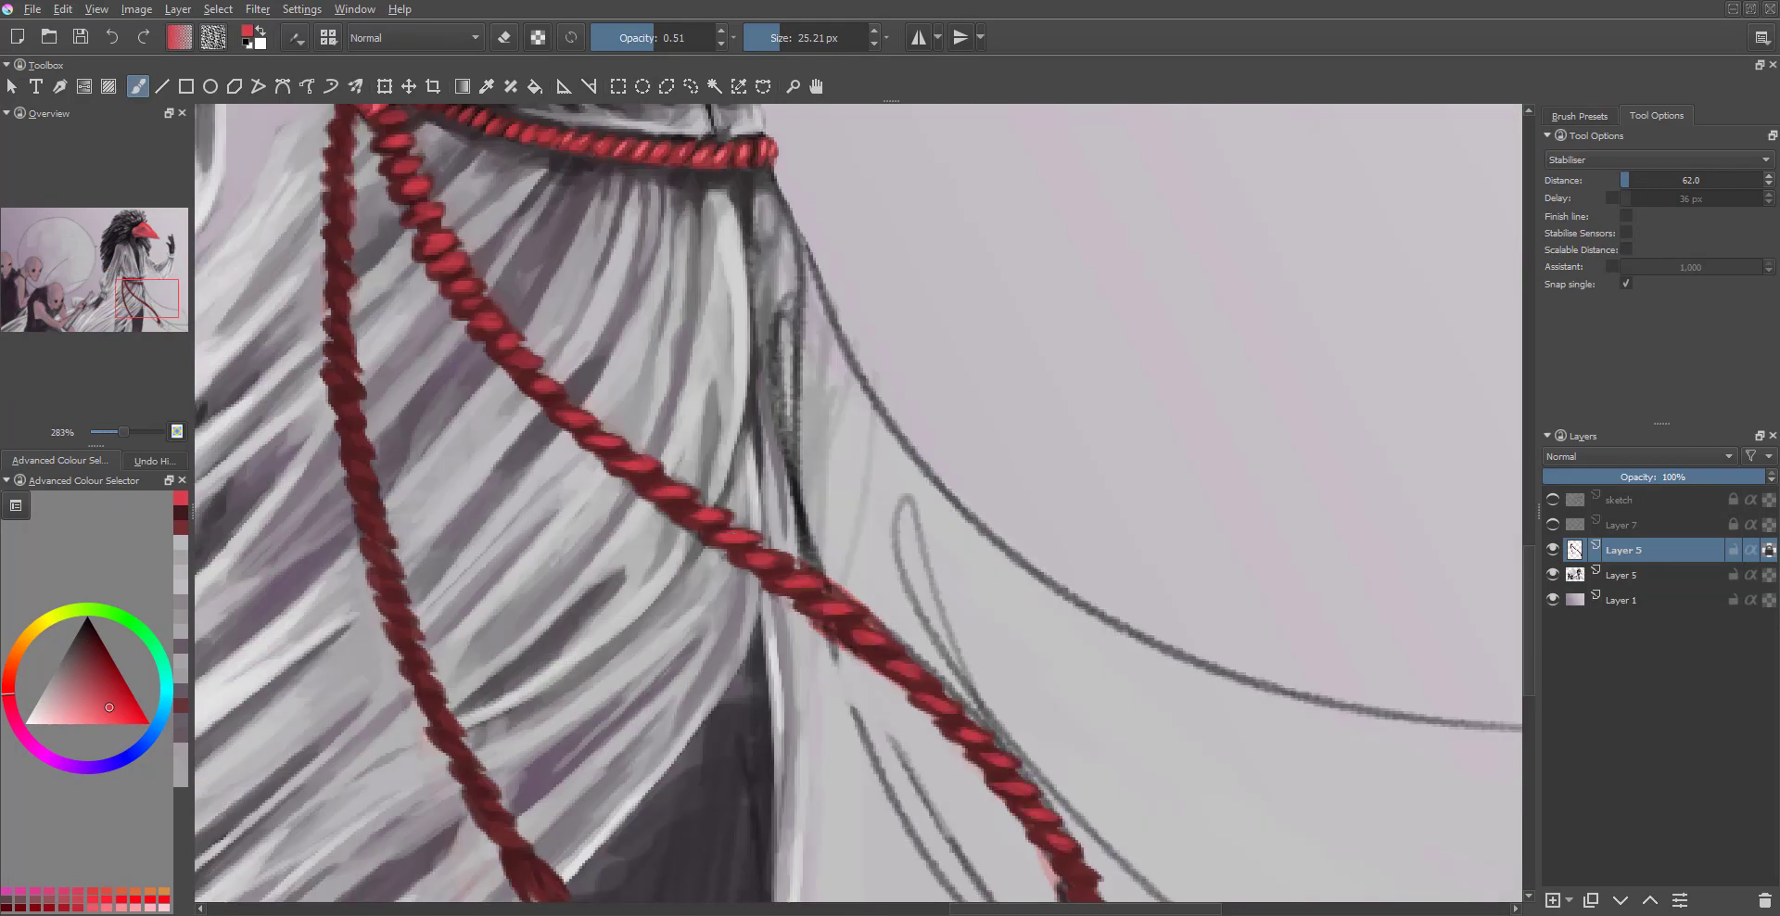
scroll(881, 417, "down", 3)
scroll(881, 364, "up", 2)
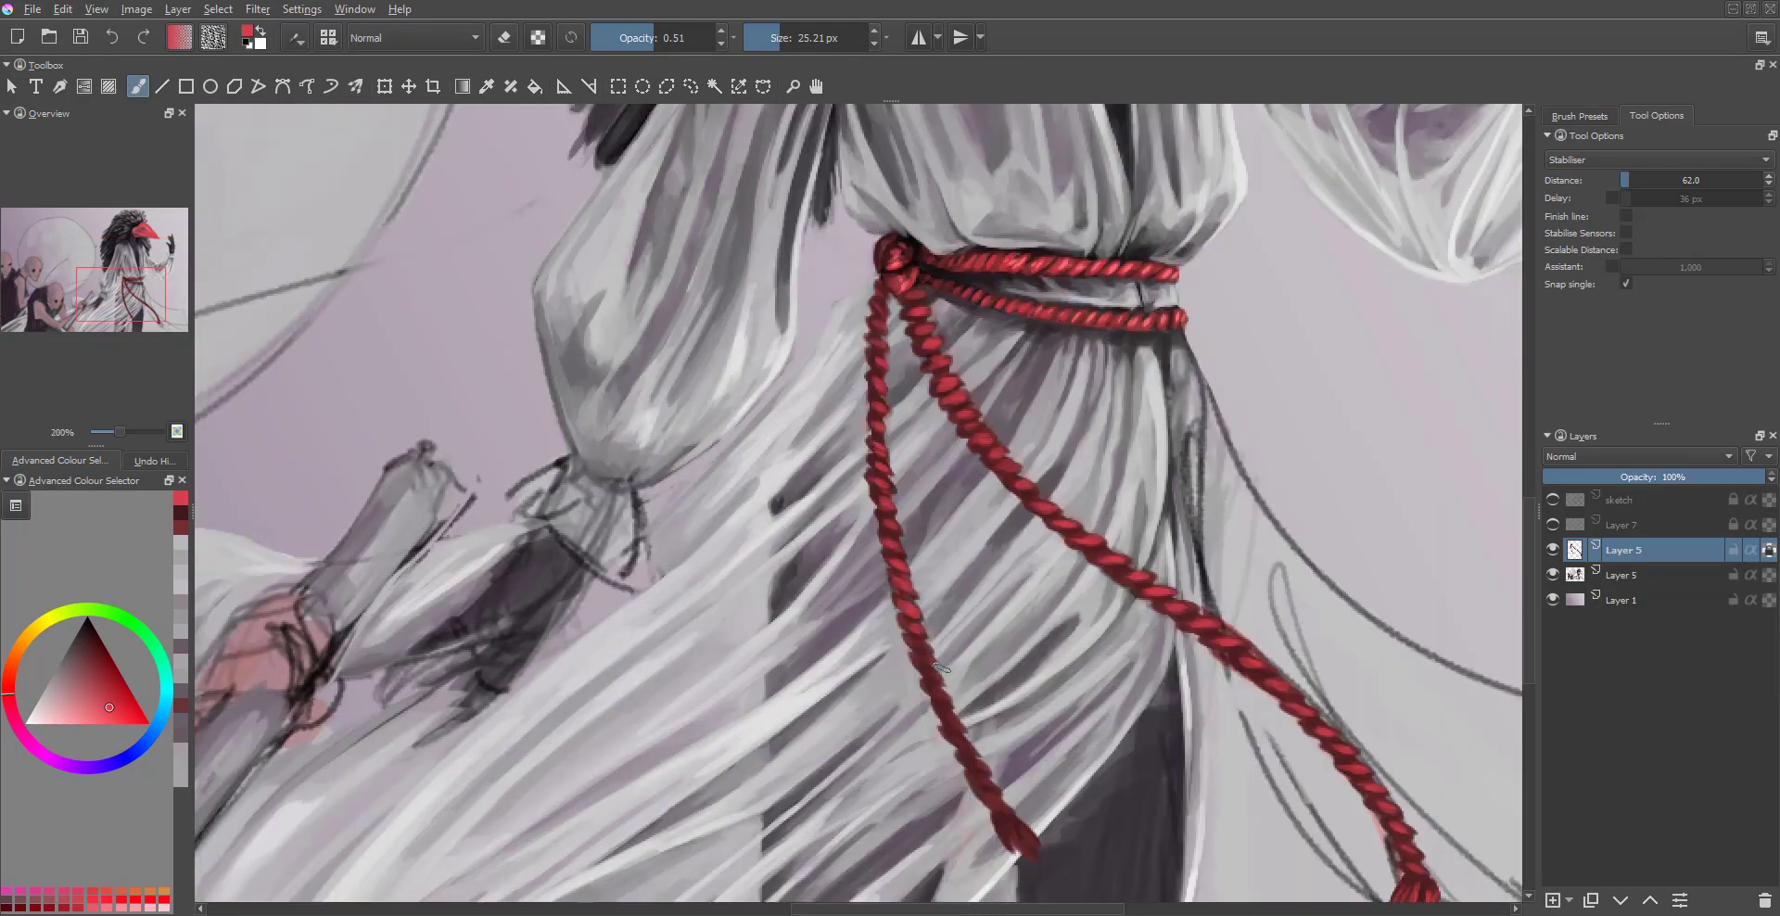
- Add light pinkish-red highlights along both hanging ropes and tassels with a 19.83 px brush at 0.68 opacity
left_click(1026, 399, "ctrl")
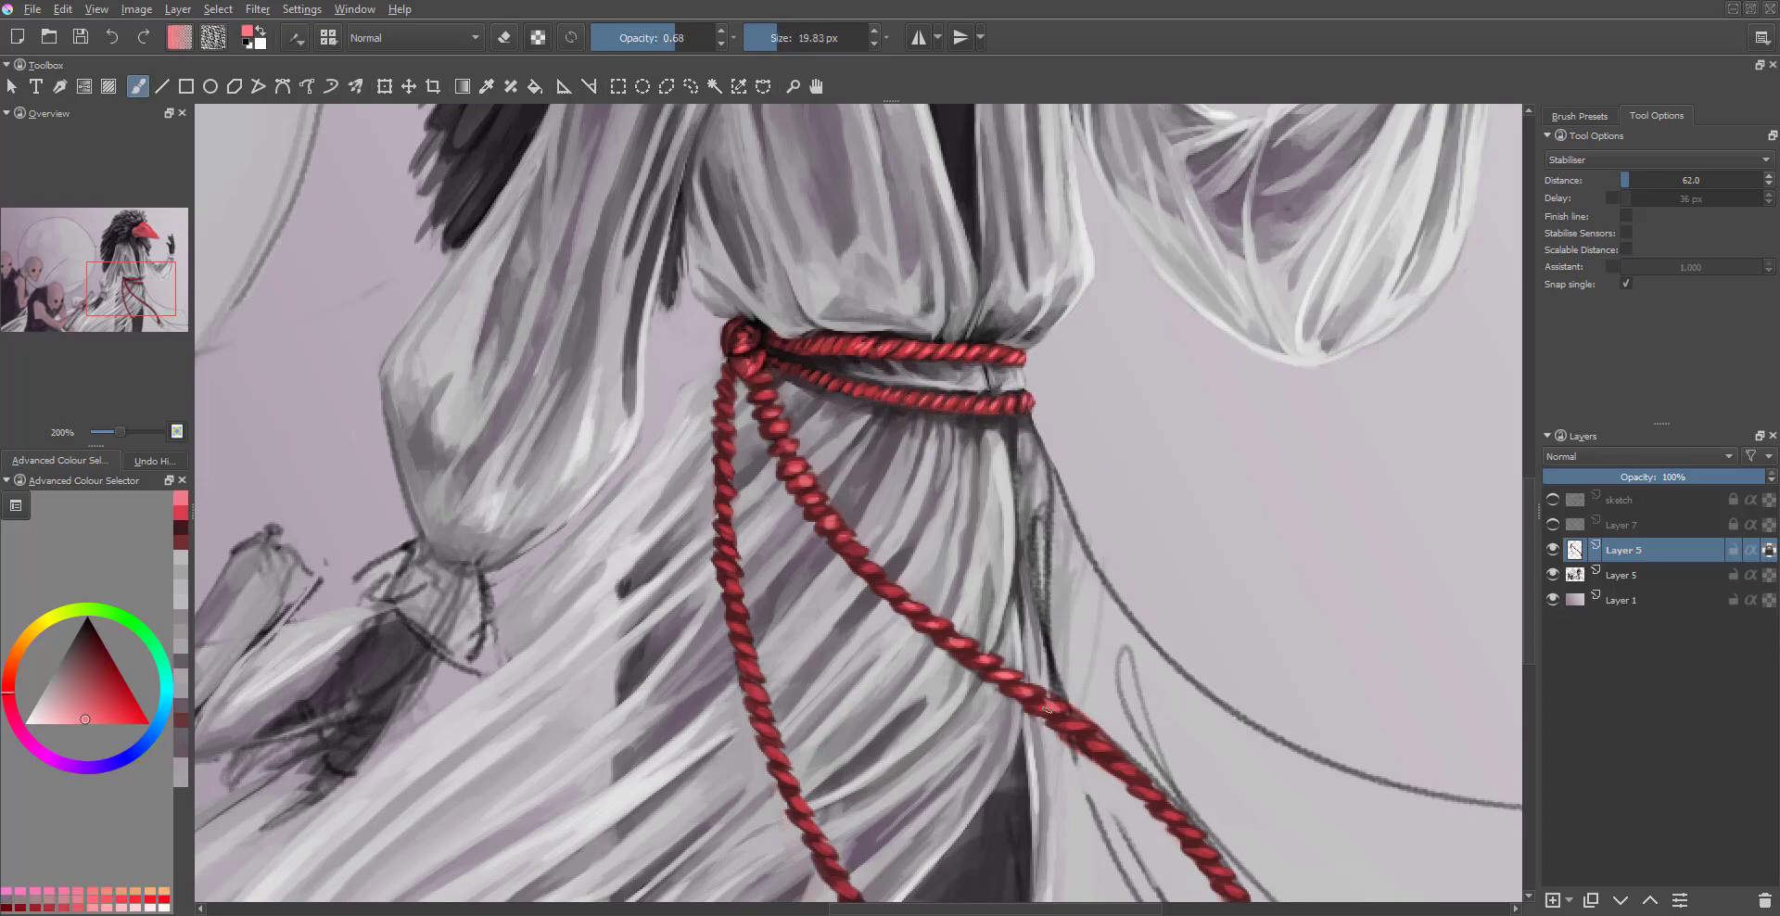
left_click_drag(1048, 709, 751, 436)
scroll(751, 436, "down", 3)
scroll(766, 524, "up", 2)
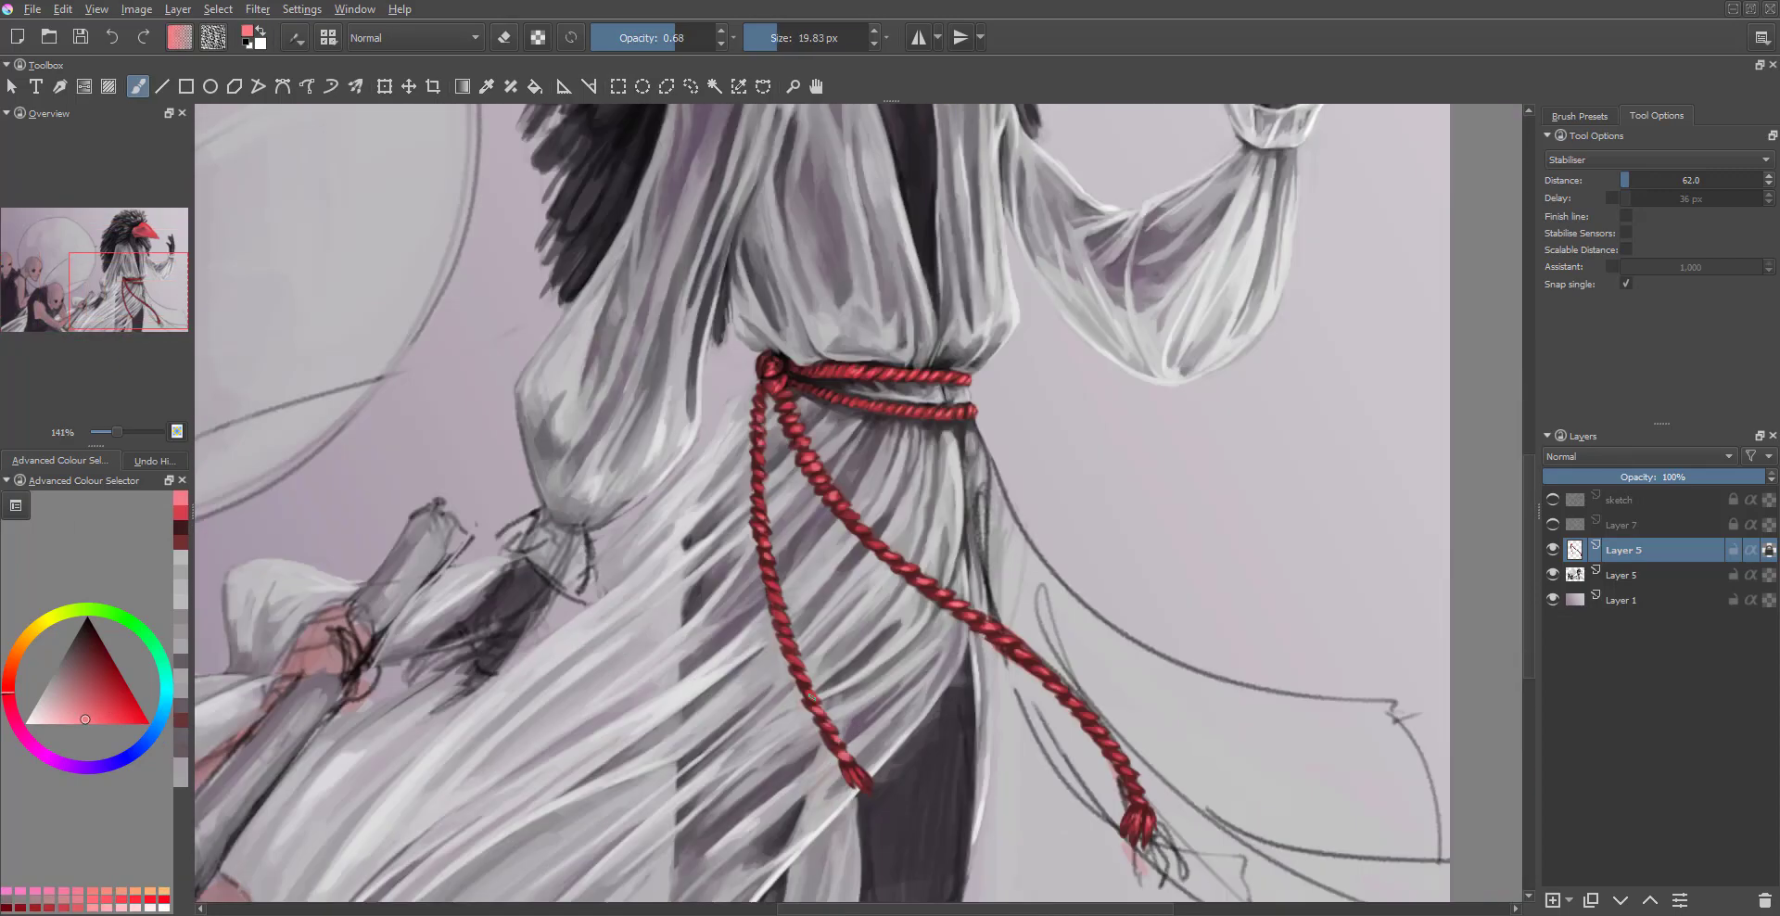
- Darken the creases of the hanging ropes and tassels with near-black red at 0.68 opacity
scroll(812, 695, "down", 3)
scroll(659, 676, "up", 3)
key("d")
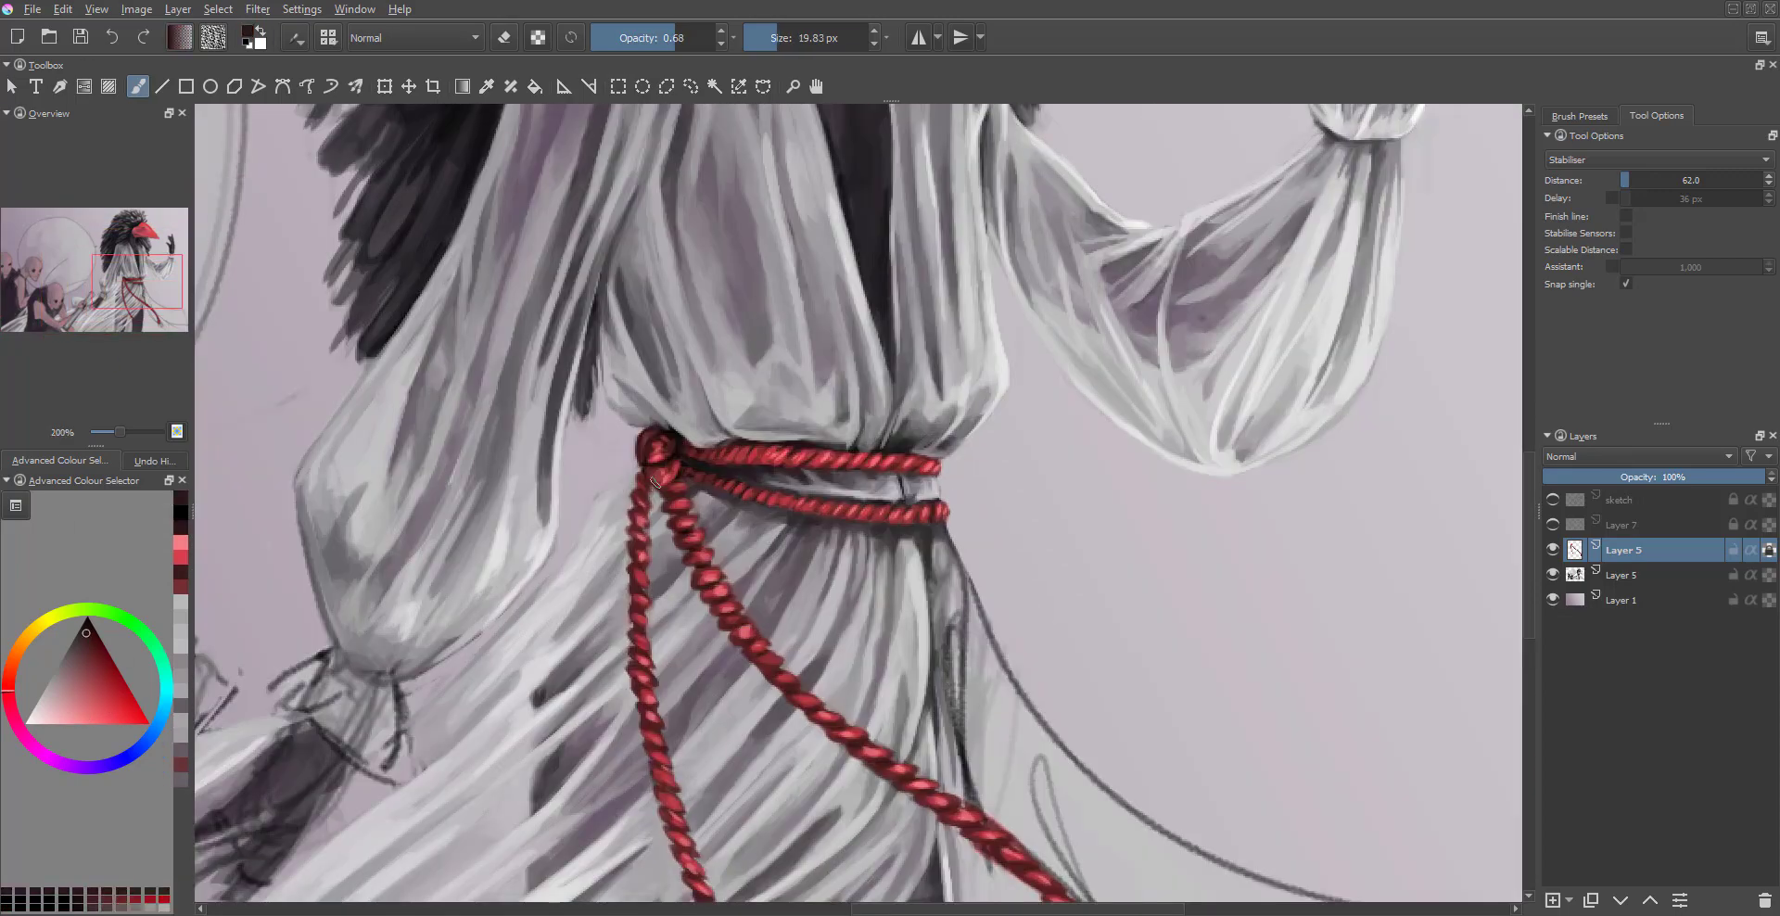
scroll(640, 687, "down", 2)
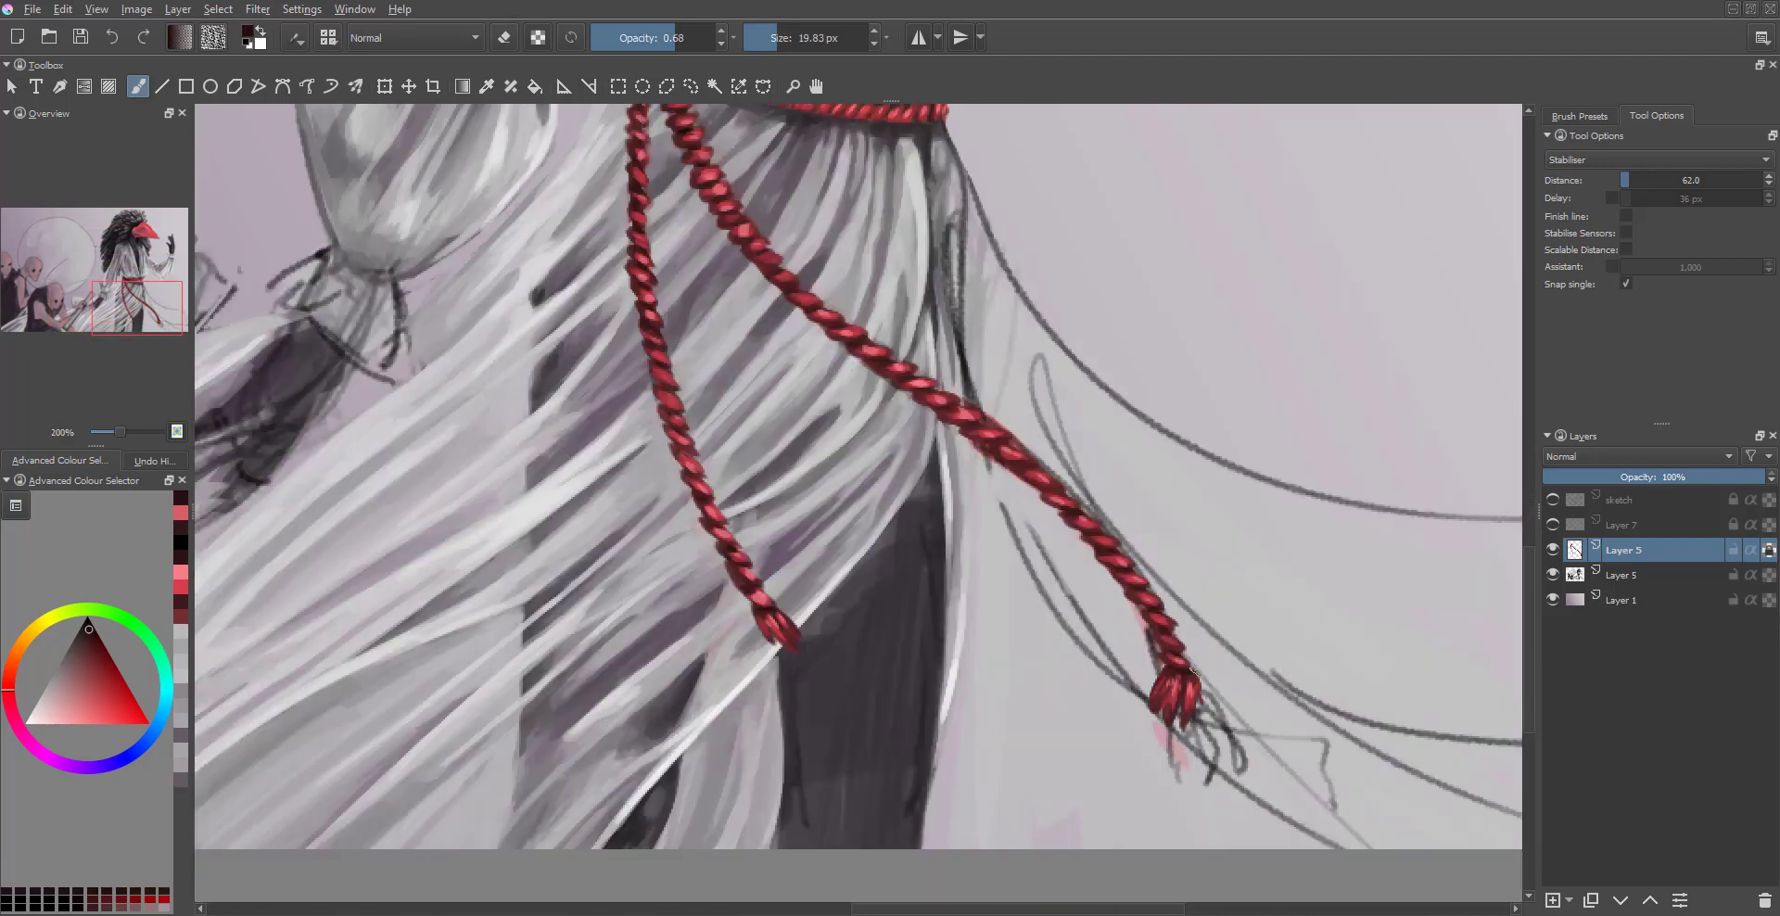
- Add a layer beneath the ropes and paint sampled grey shadows and light tones on the skirt with a 78.71 px brush at 0.43 to 0.57 opacity
scroll(1020, 649, "down", 3)
left_click(1632, 575)
left_click(1553, 899)
scroll(1072, 612, "up", 2)
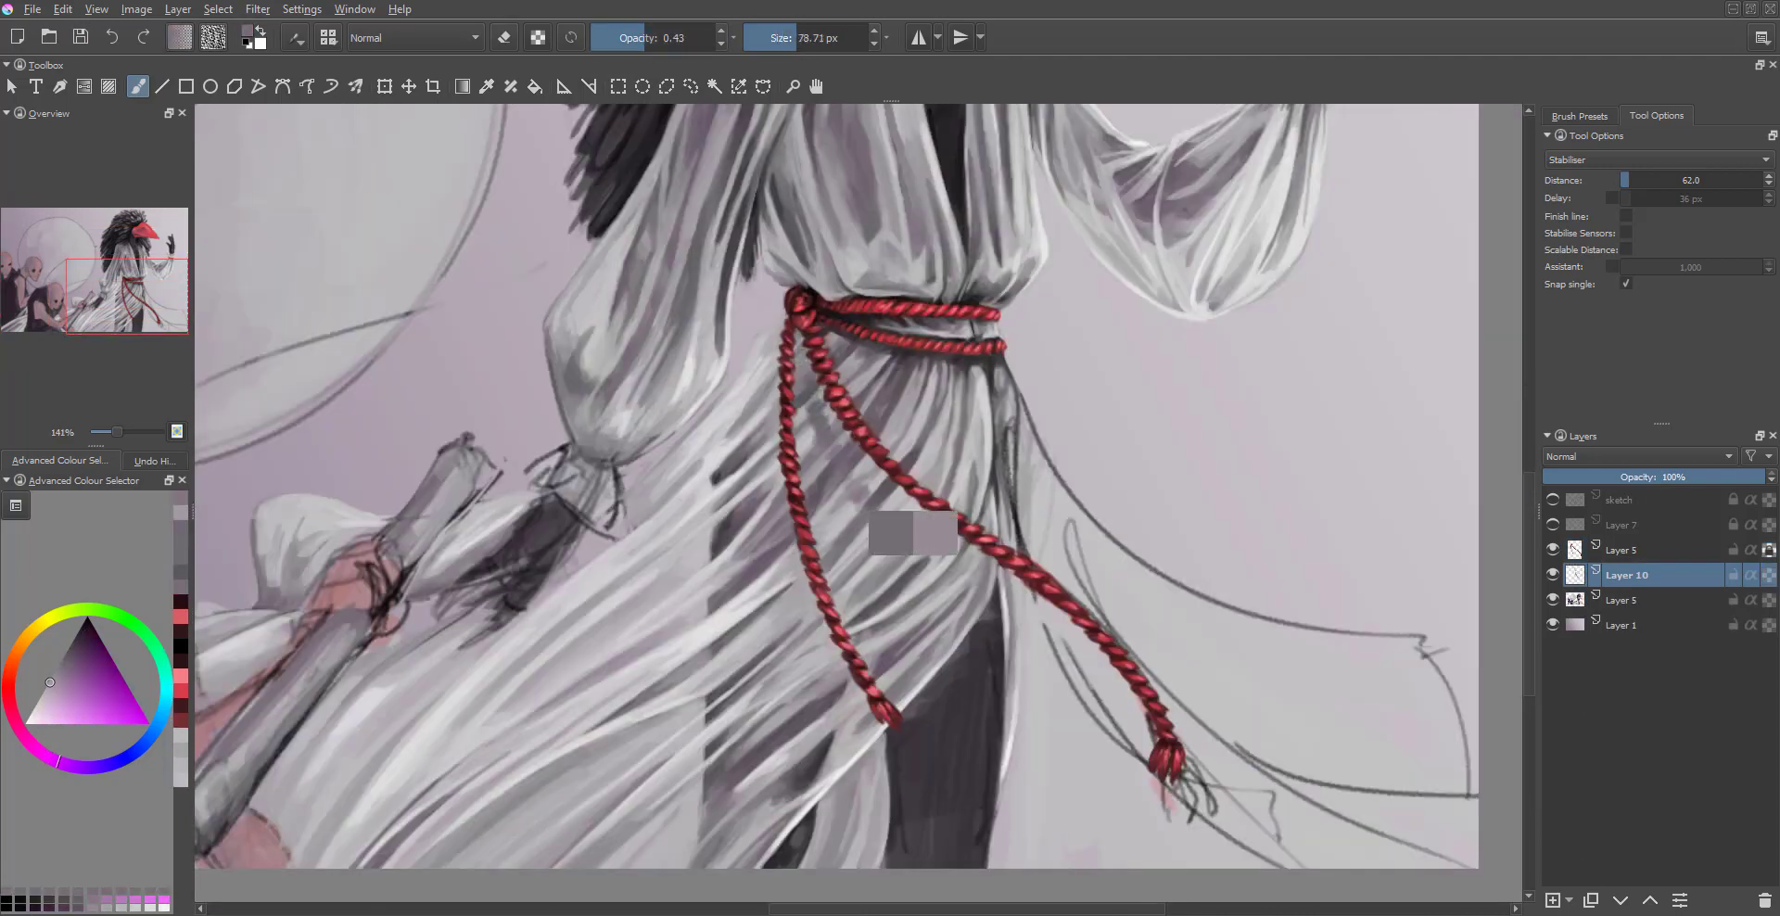
left_click(872, 719, "ctrl")
scroll(846, 580, "down", 1)
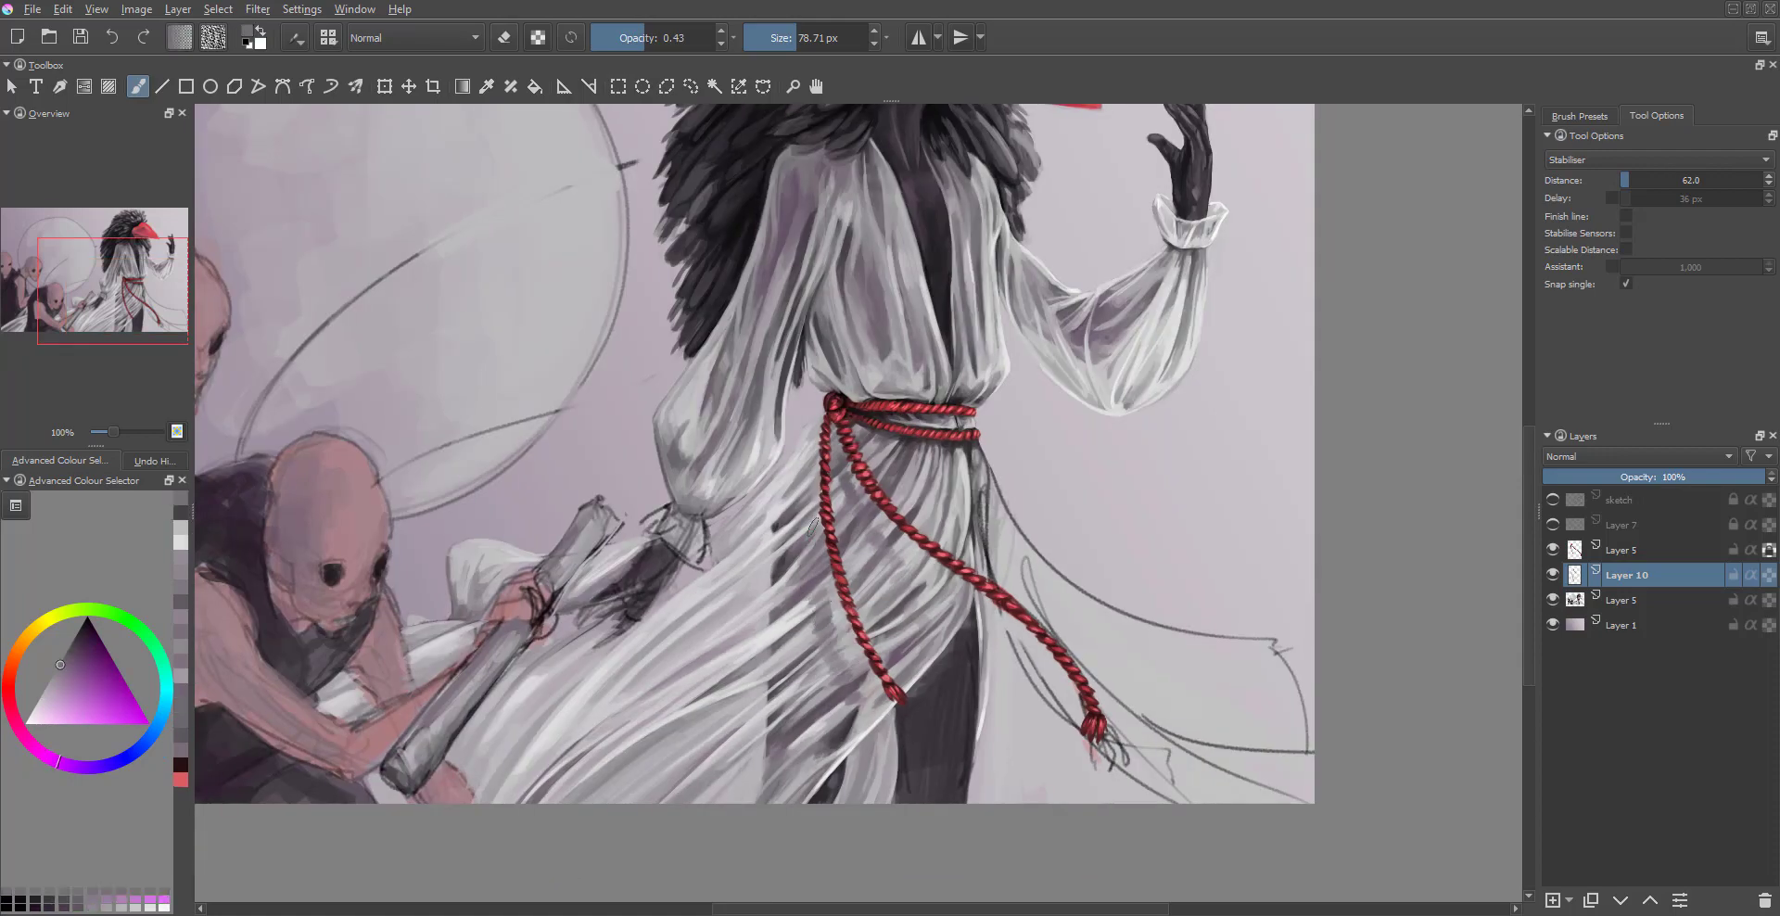
scroll(847, 580, "down", 4)
scroll(847, 602, "up", 5)
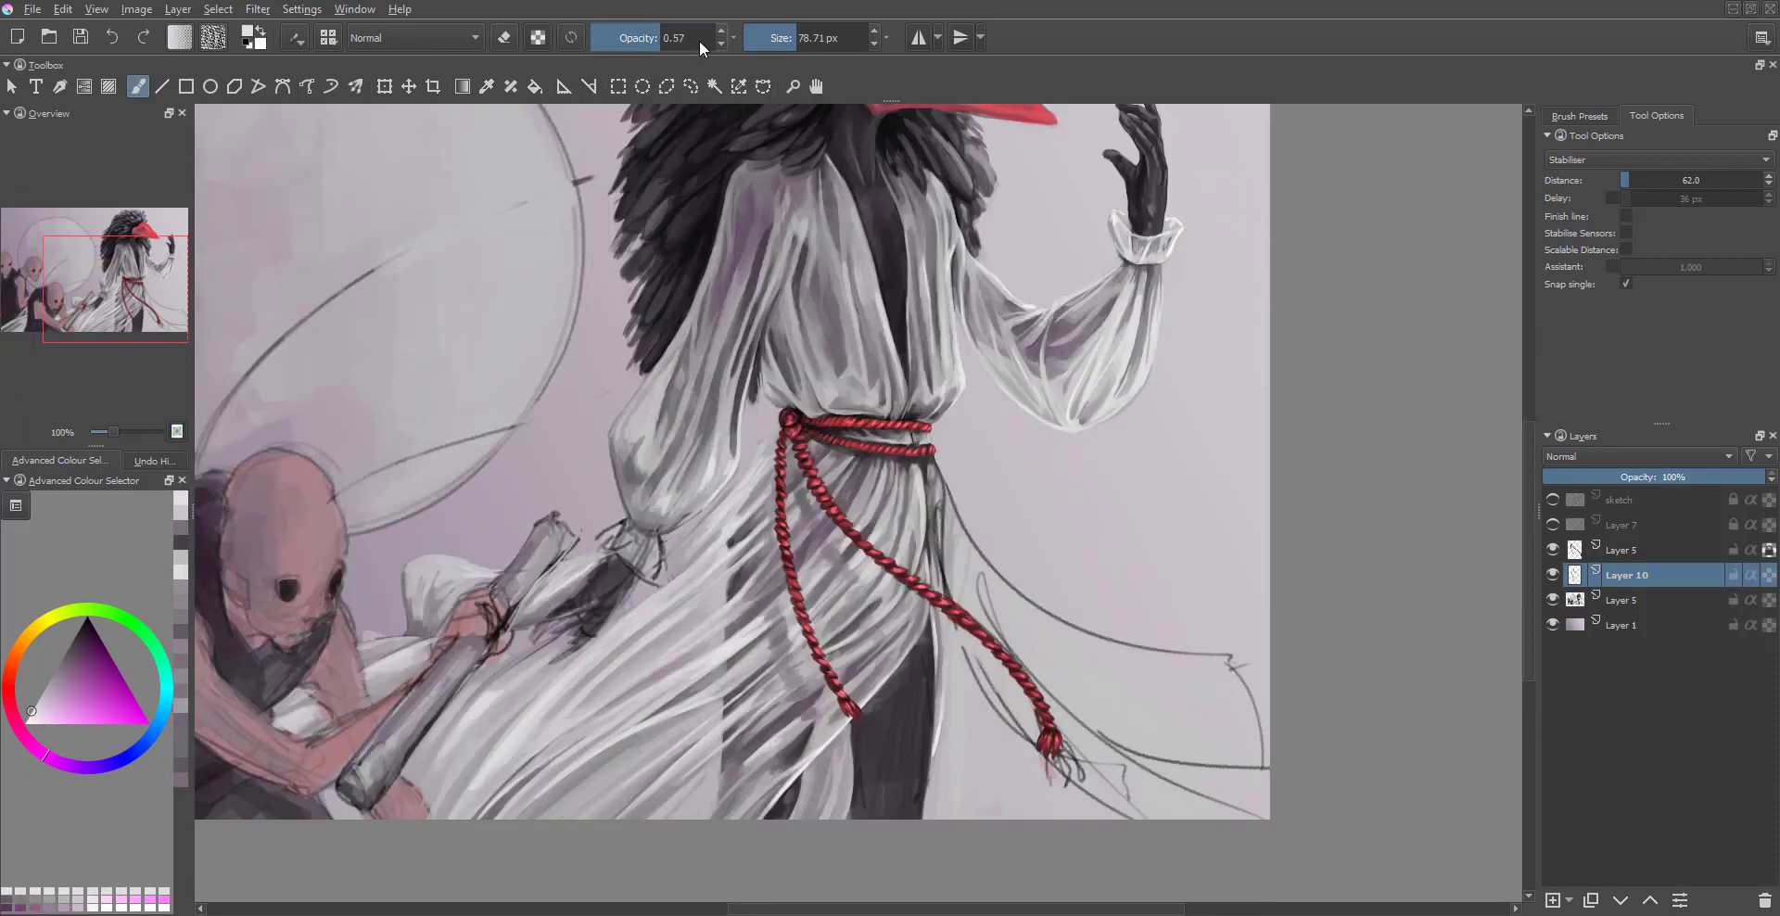
- Paint the exposed leg below the skirt slit near-black on the figure's layer with a 33.79 px brush at 0.57 opacity
key("Page_Down")
left_click(890, 788, "ctrl")
key("e")
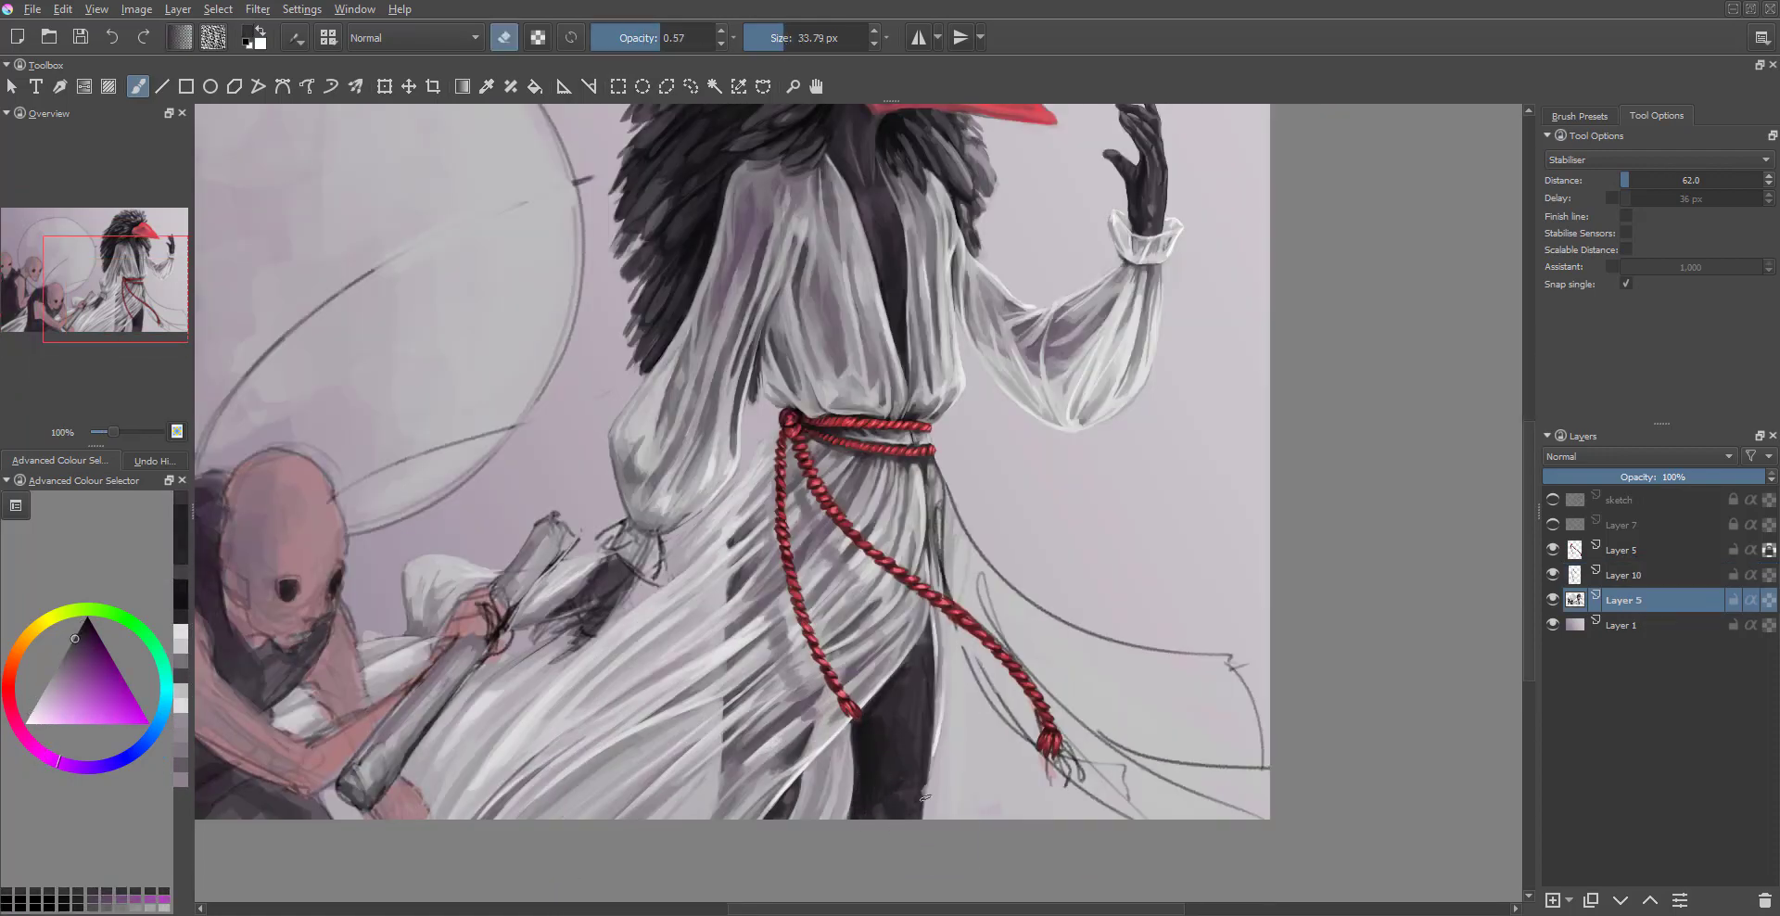
scroll(887, 790, "down", 2)
scroll(941, 537, "up", 4)
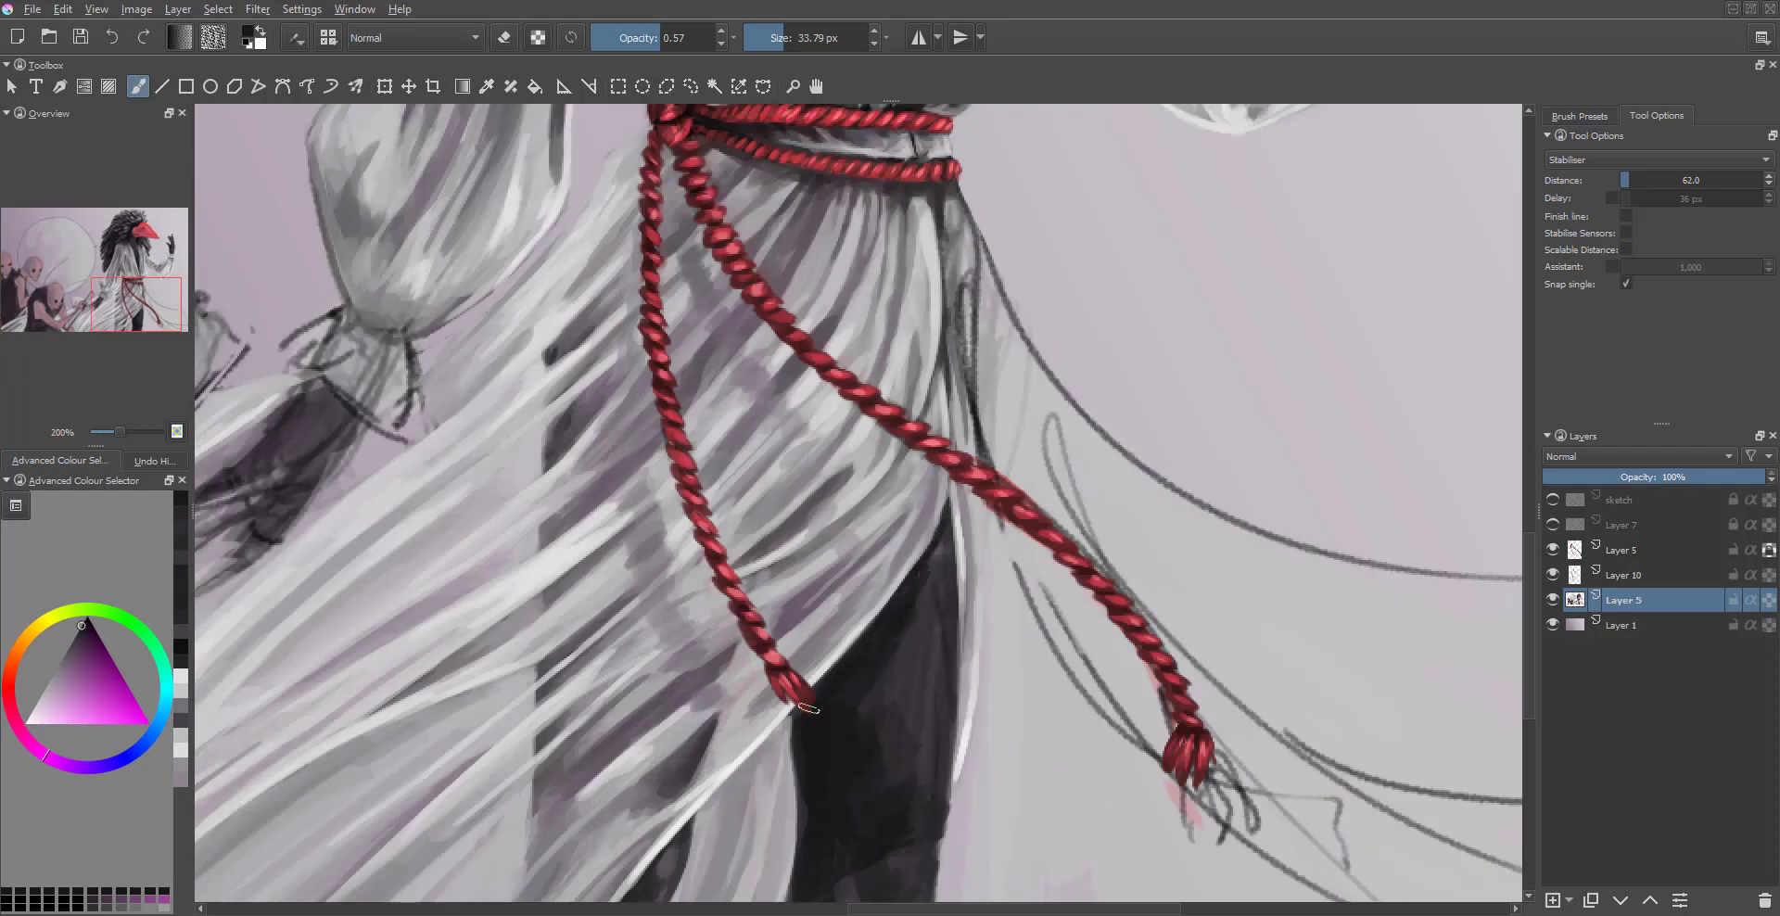
scroll(861, 769, "down", 2)
scroll(700, 542, "up", 2)
- Model the dark leg with faint sampled dark greys at 0.50 opacity using the 33.79 px brush
key("i")
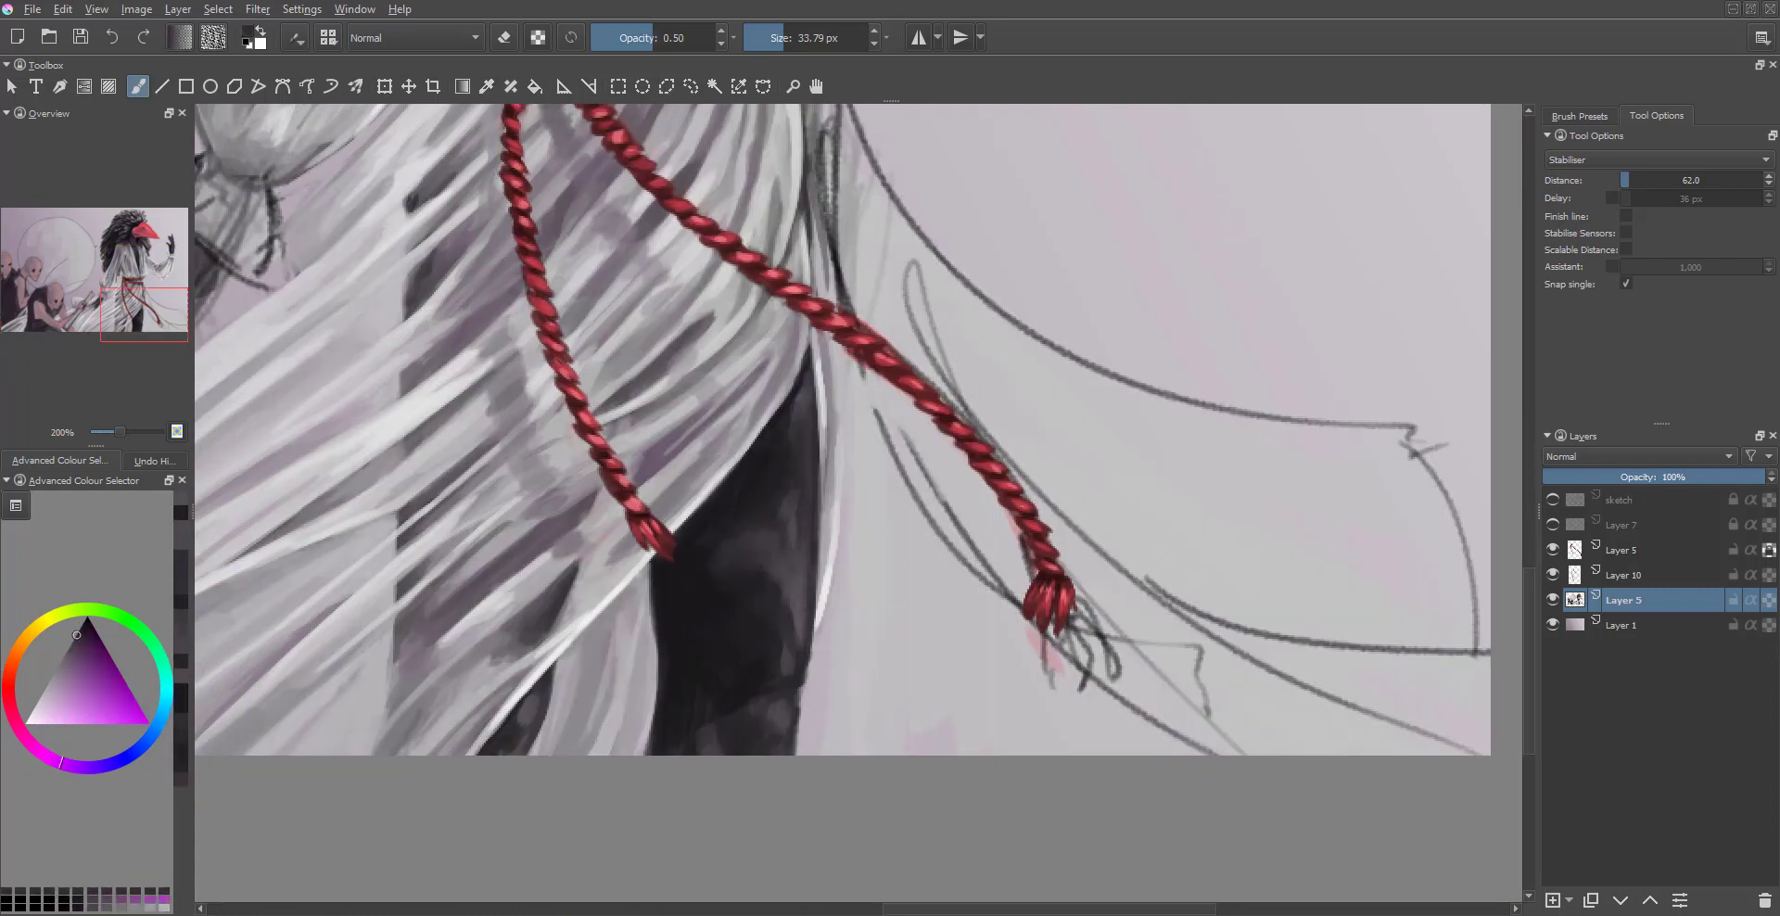
left_click(760, 733, "ctrl")
scroll(761, 734, "down", 1)
scroll(760, 733, "up", 1)
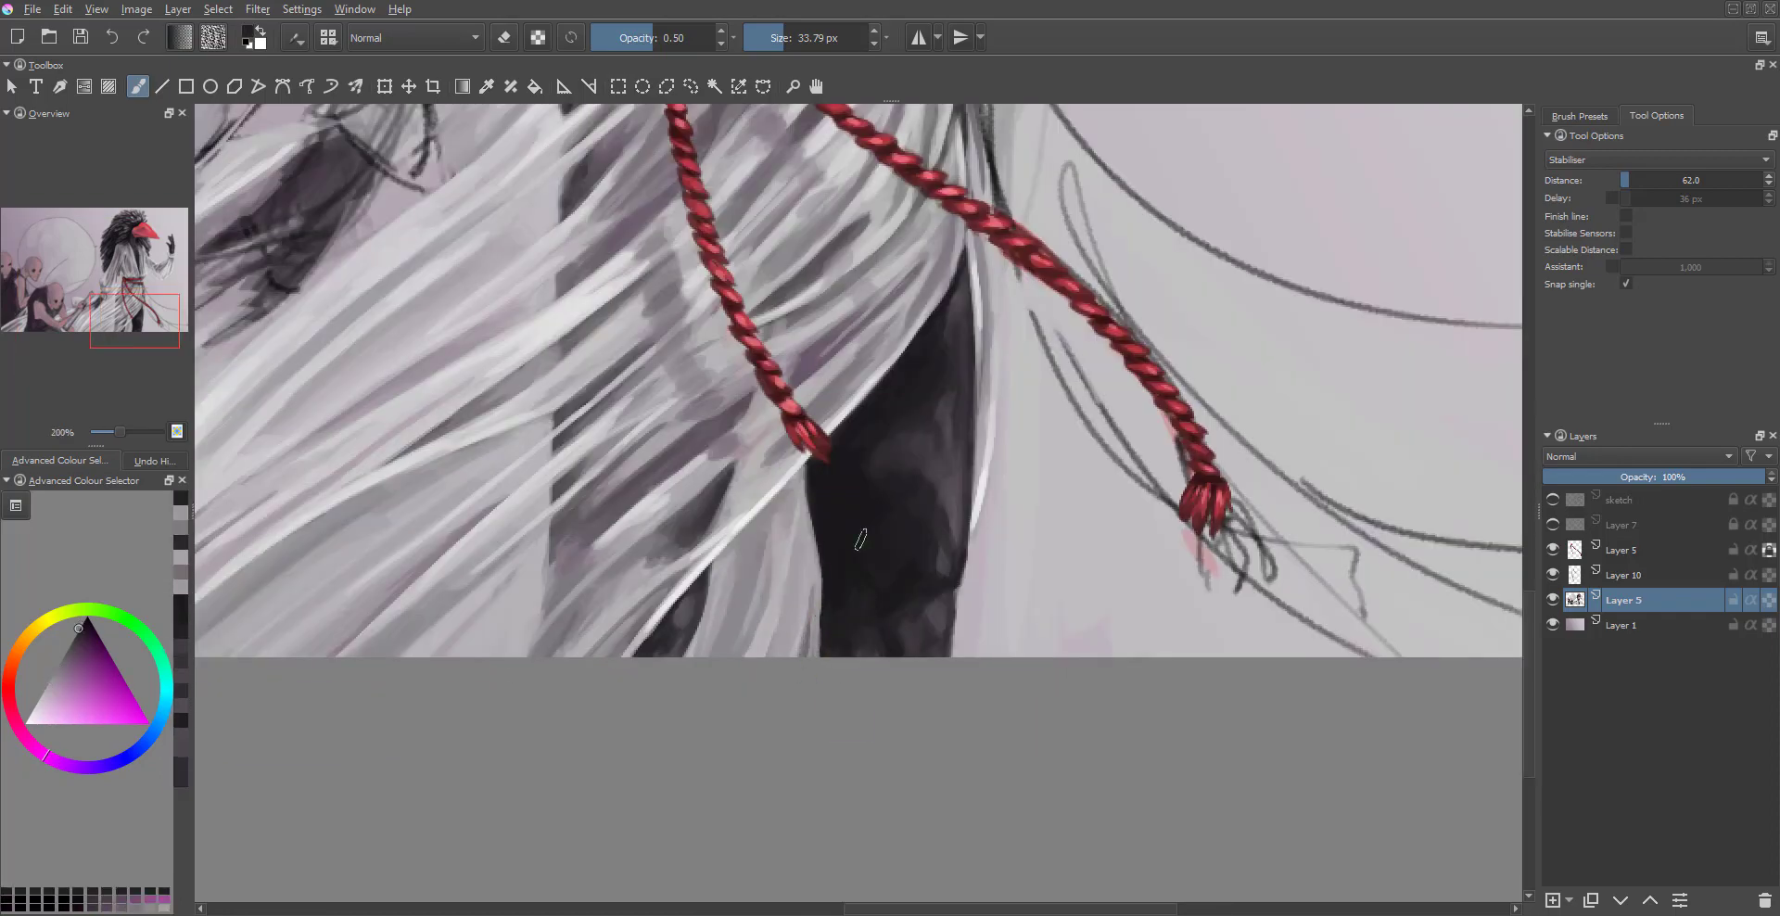
scroll(649, 464, "down", 1)
left_click(385, 86)
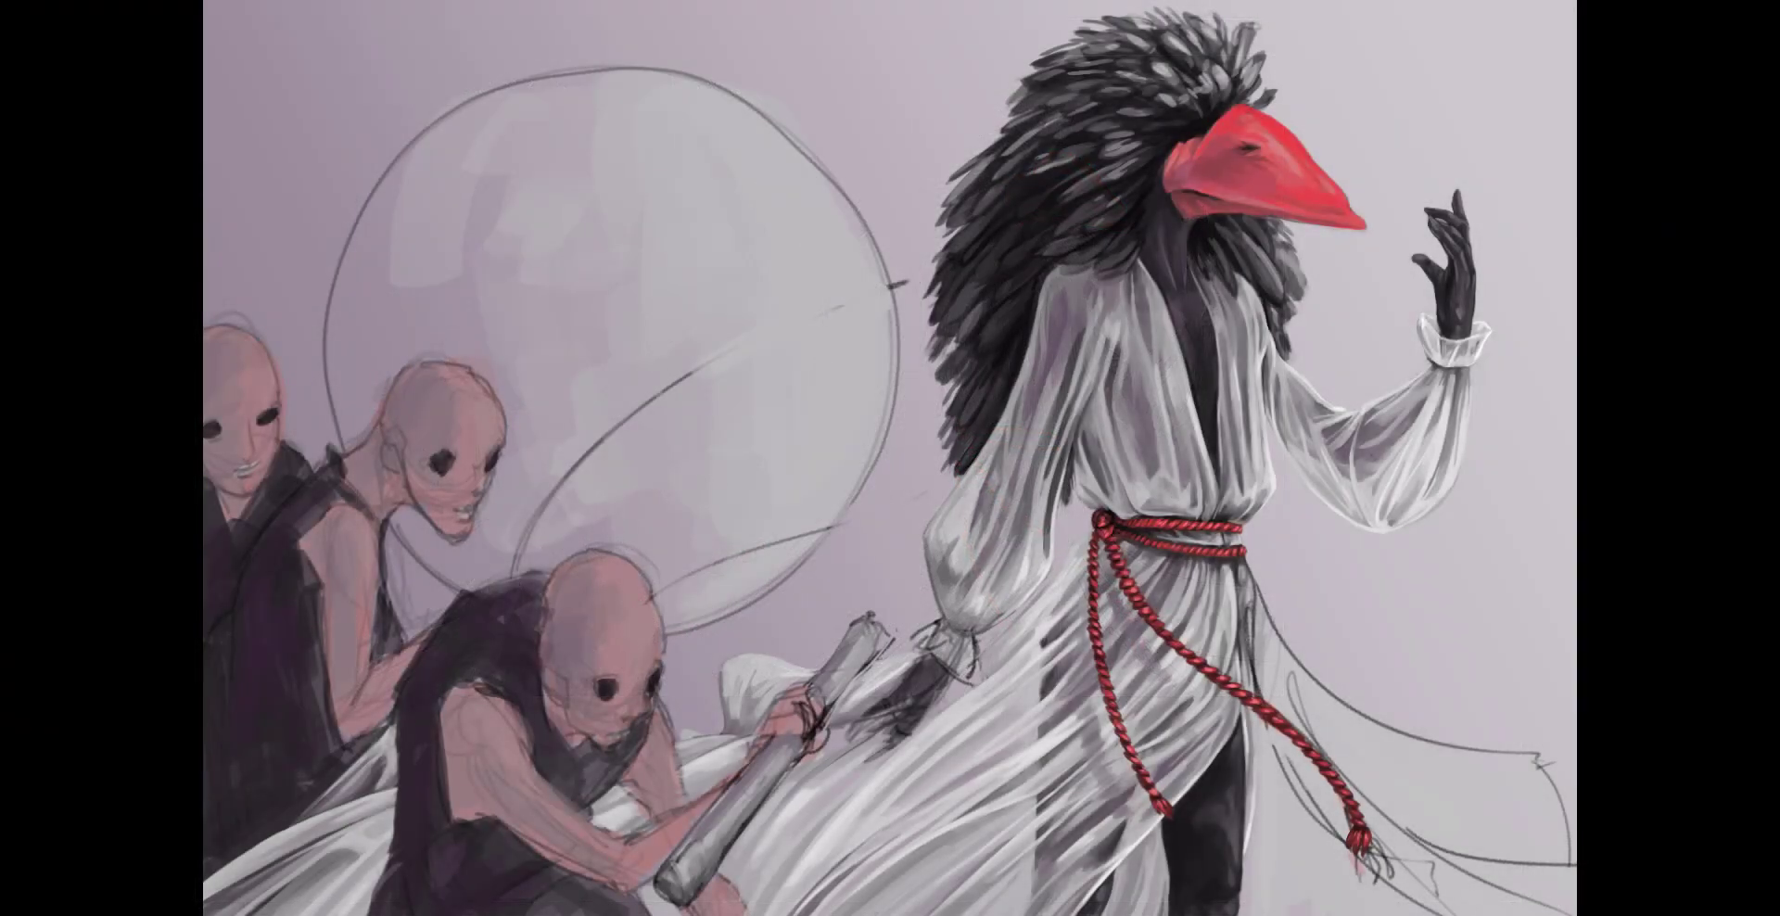